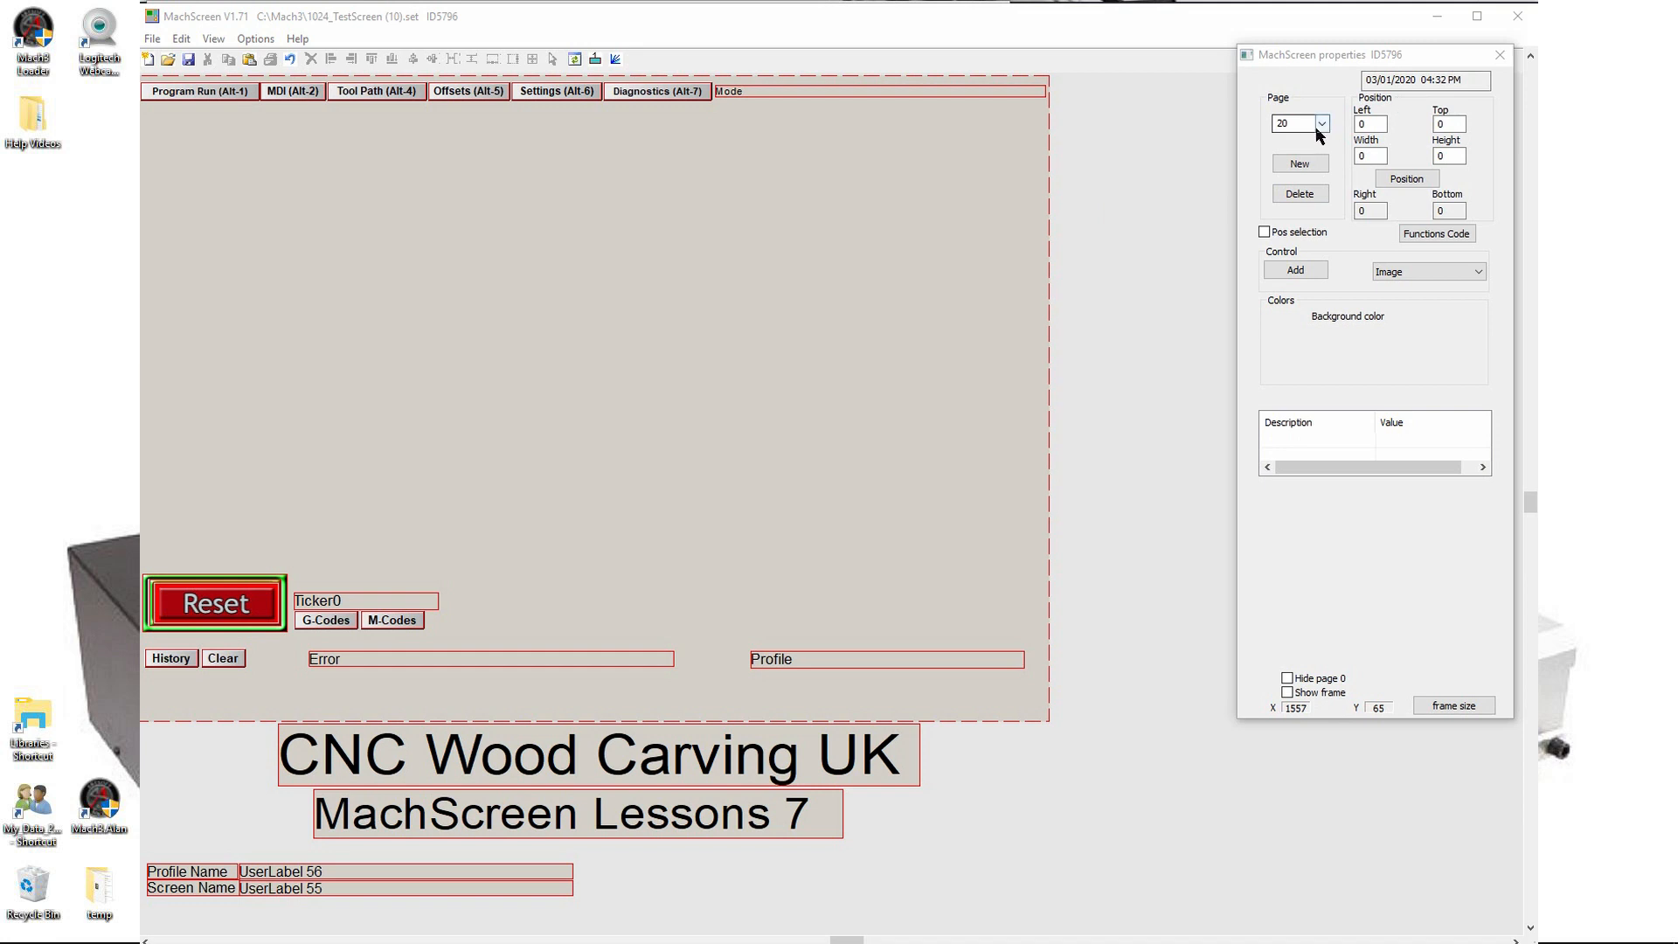
# Step: On page 0, move the Mode label below the screen frame beside the Profile Name field, at about left 497, top 894
pyautogui.click(1285, 141)
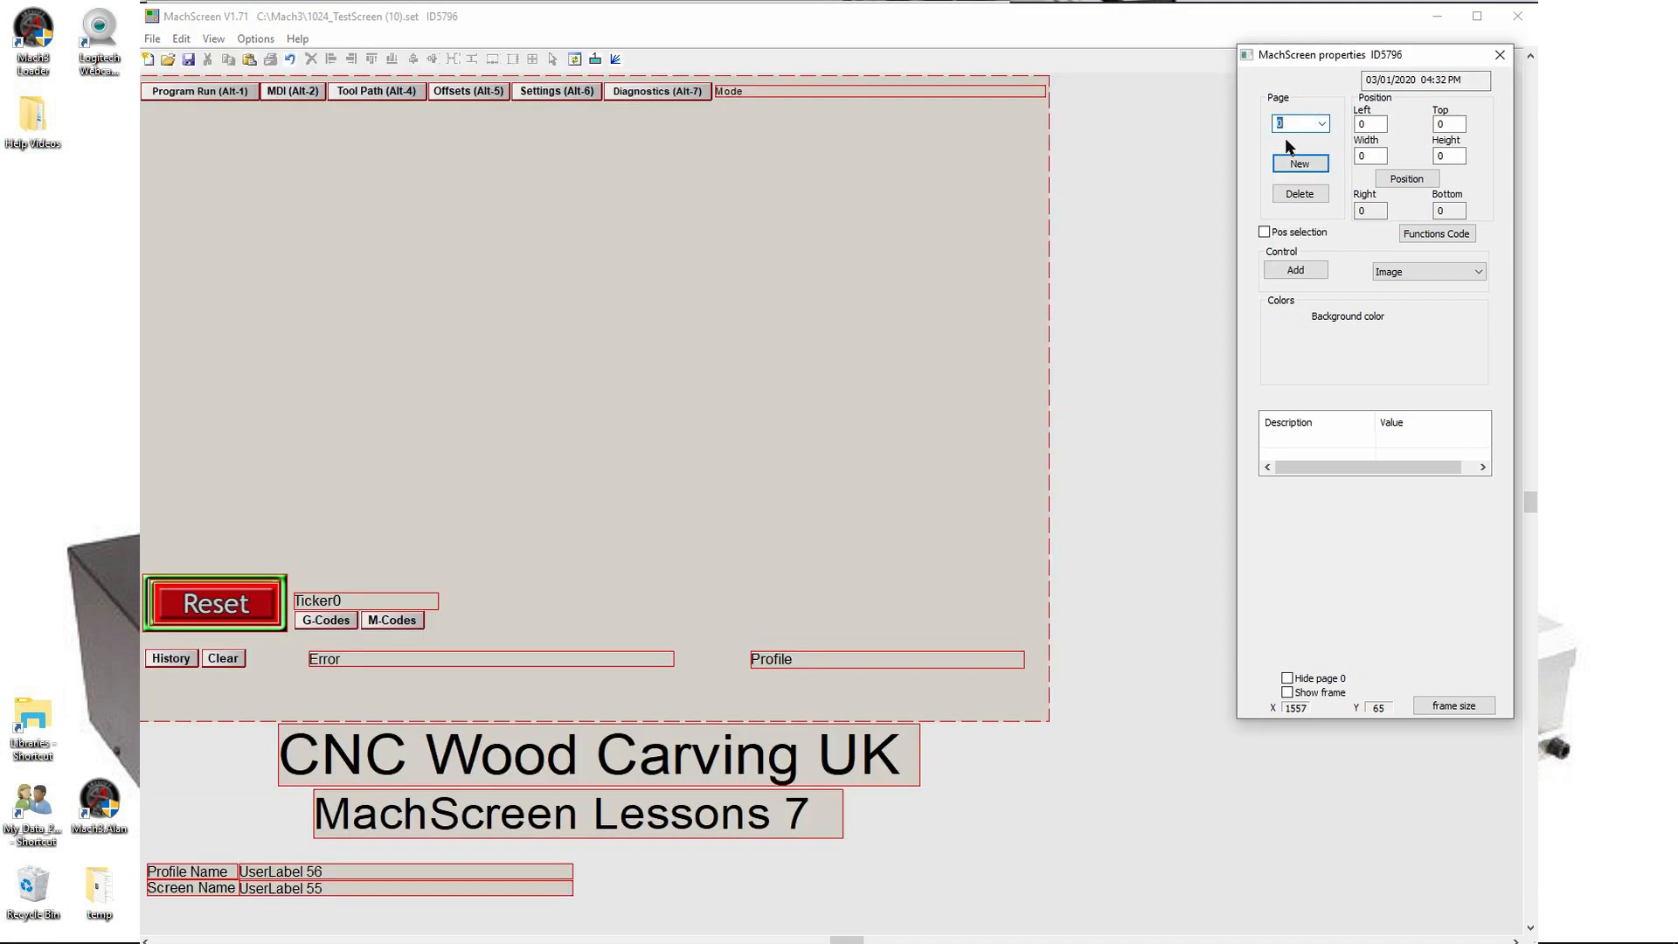
pyautogui.click(1151, 194)
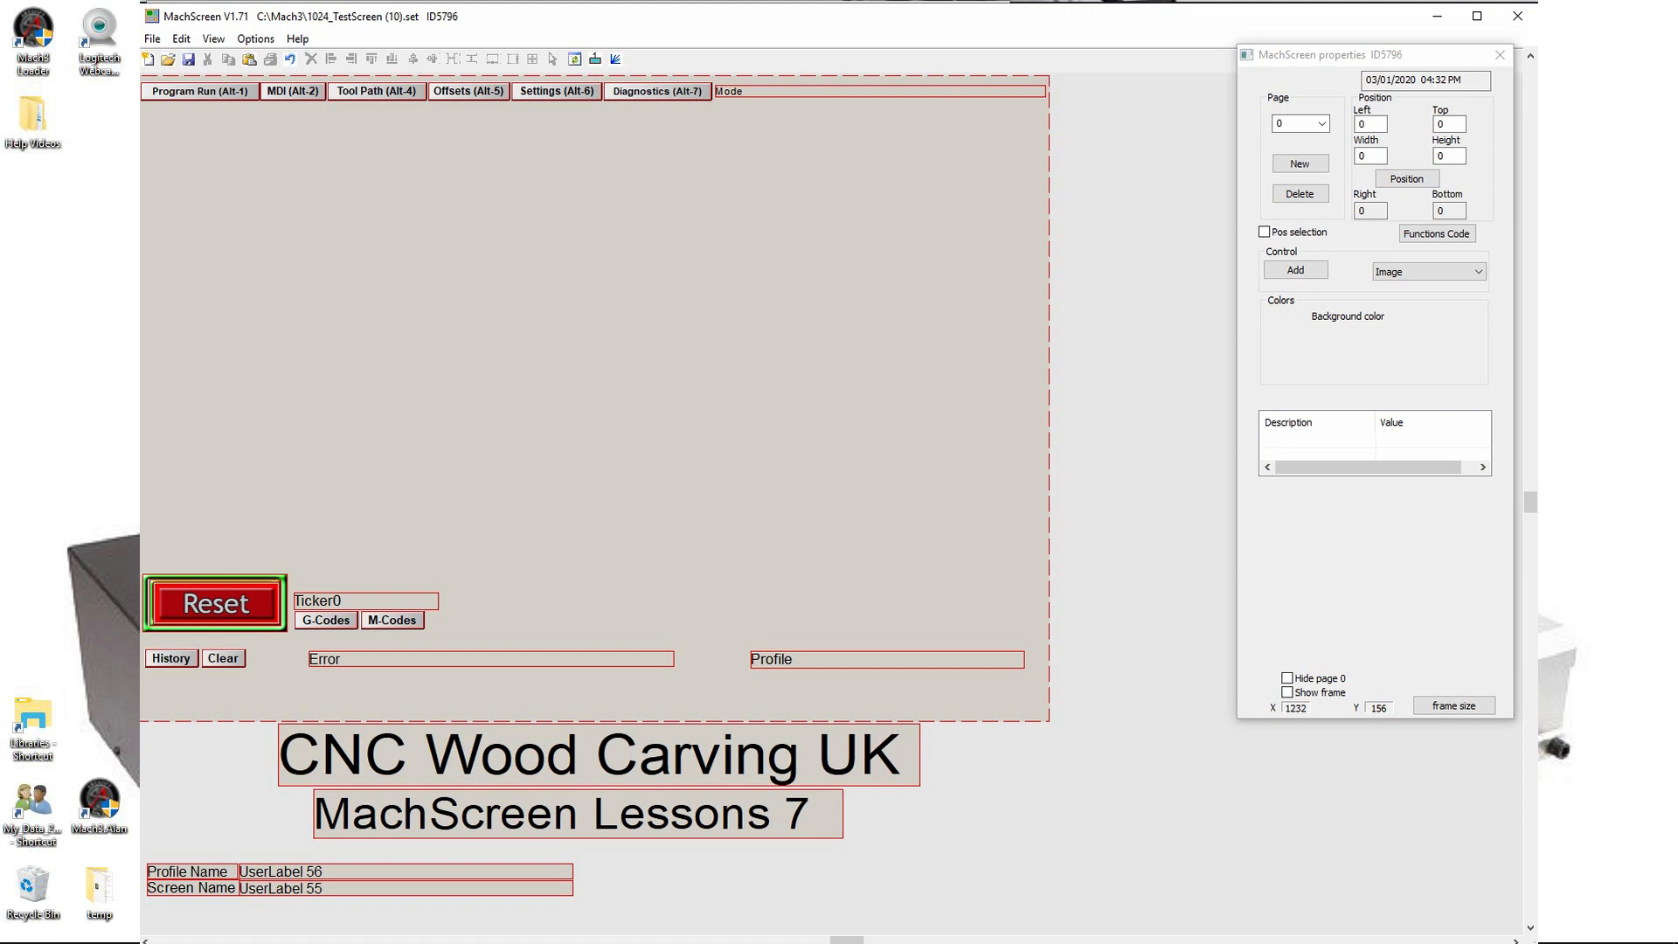
pyautogui.click(880, 91)
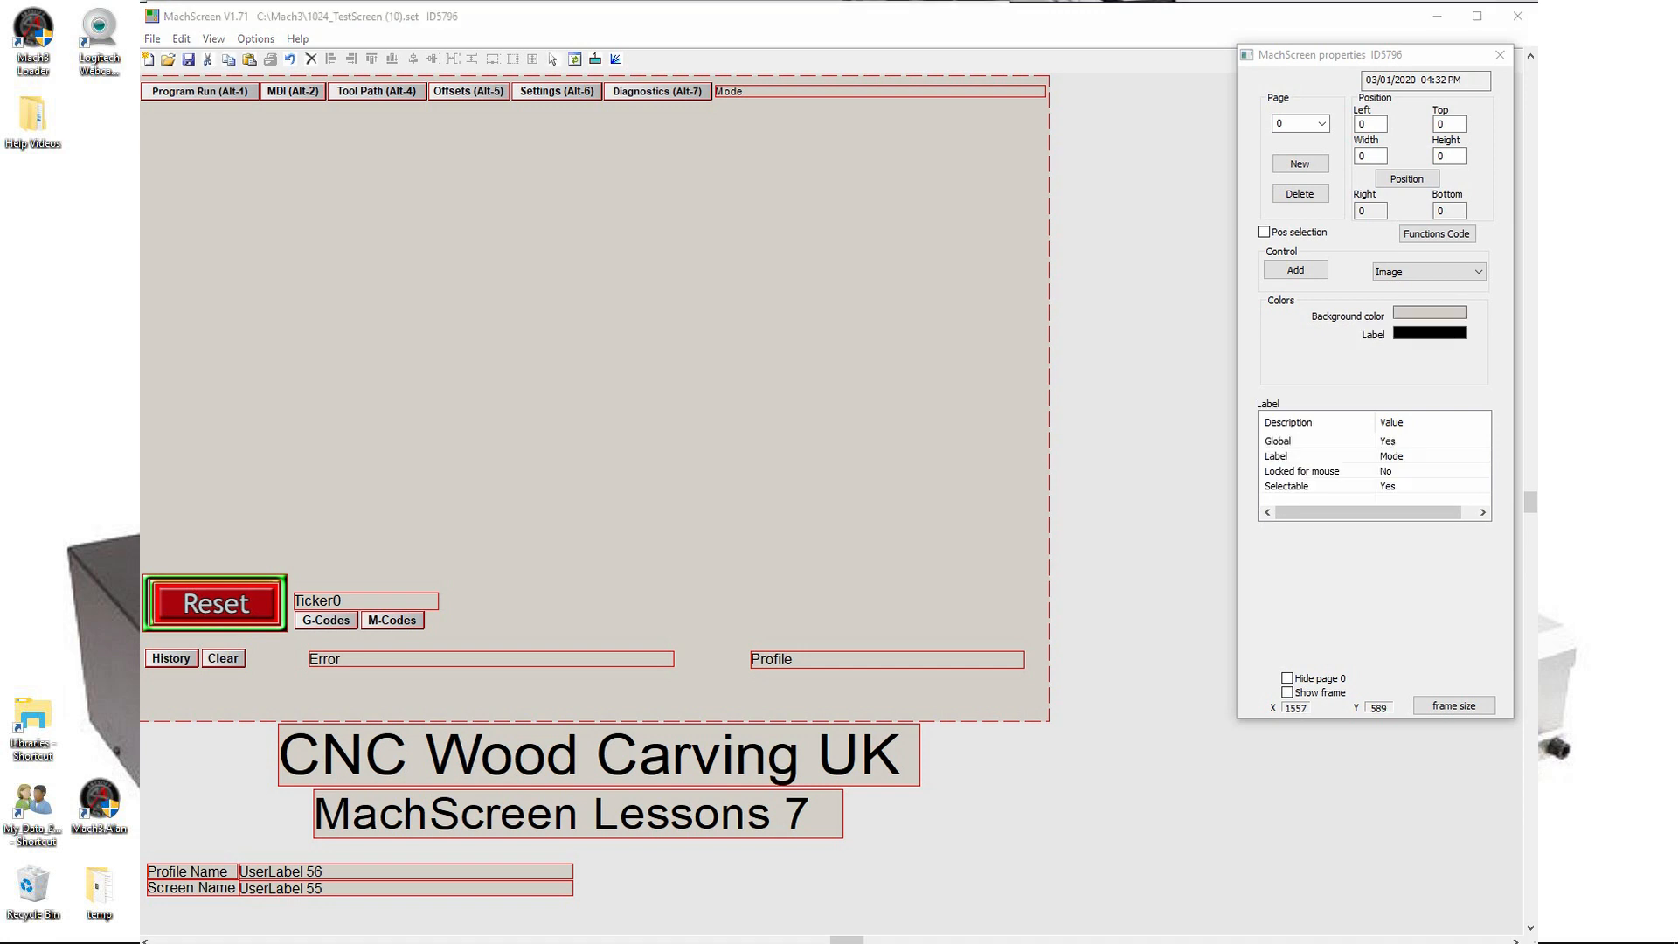
pyautogui.click(831, 92)
pyautogui.moveTo(844, 95); pyautogui.dragTo(702, 883)
pyautogui.click(783, 908)
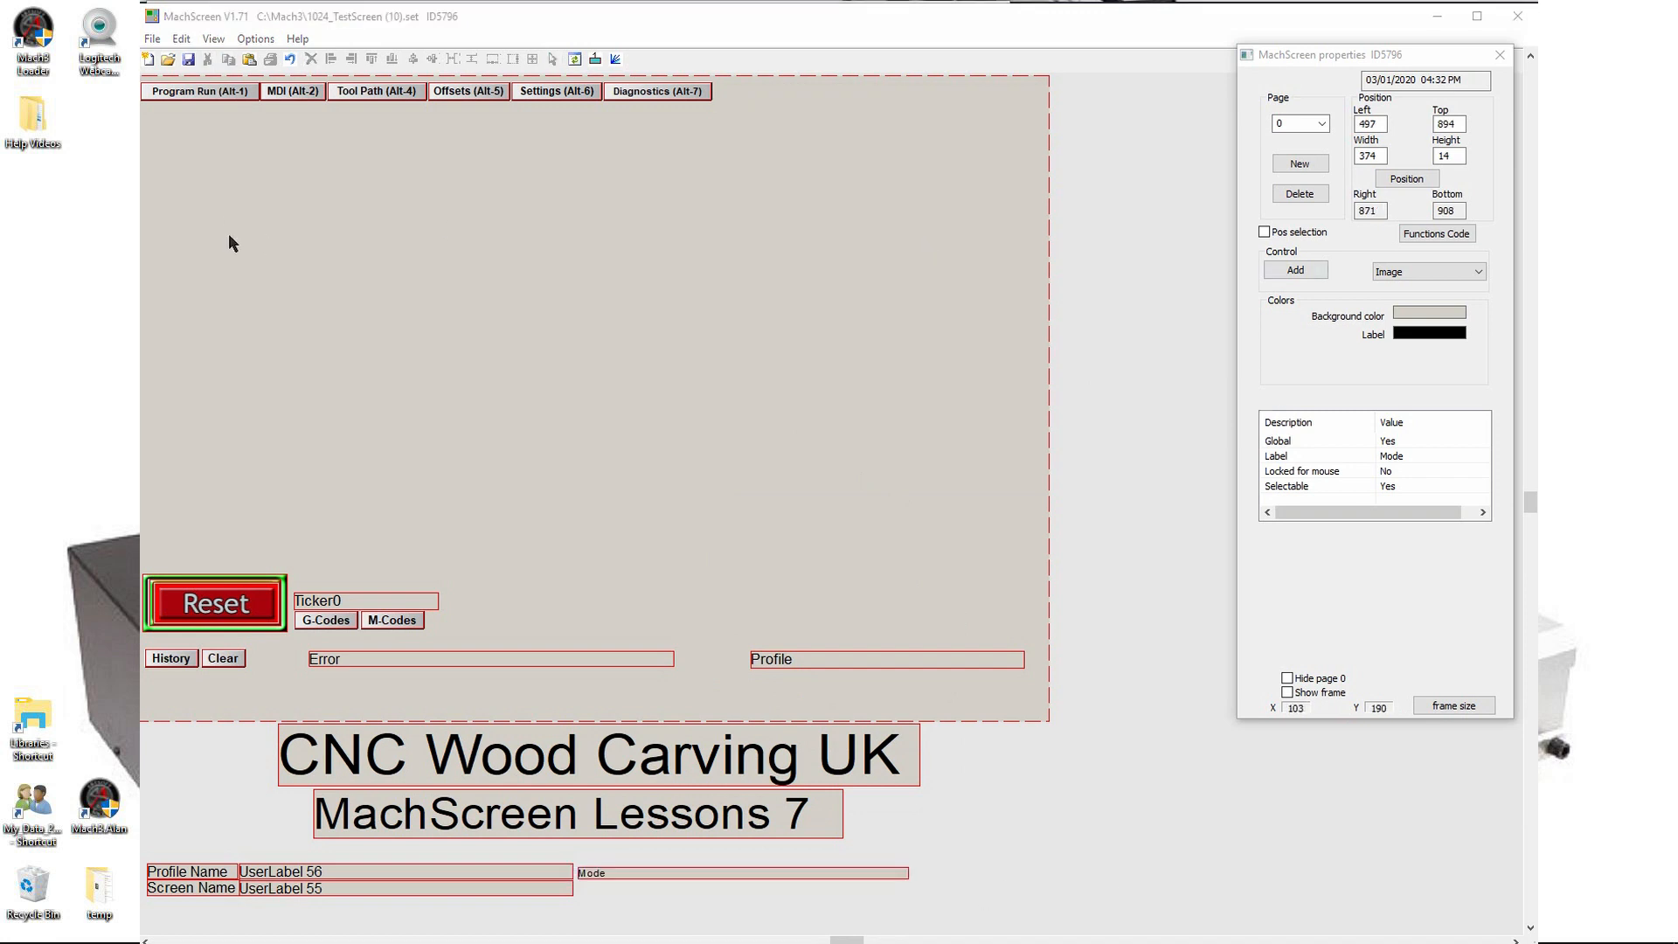
# Step: Duplicate the Program Run (Alt-1) button and place the copy after the Diagnostics button, at about left 650, top 7
pyautogui.click(196, 95)
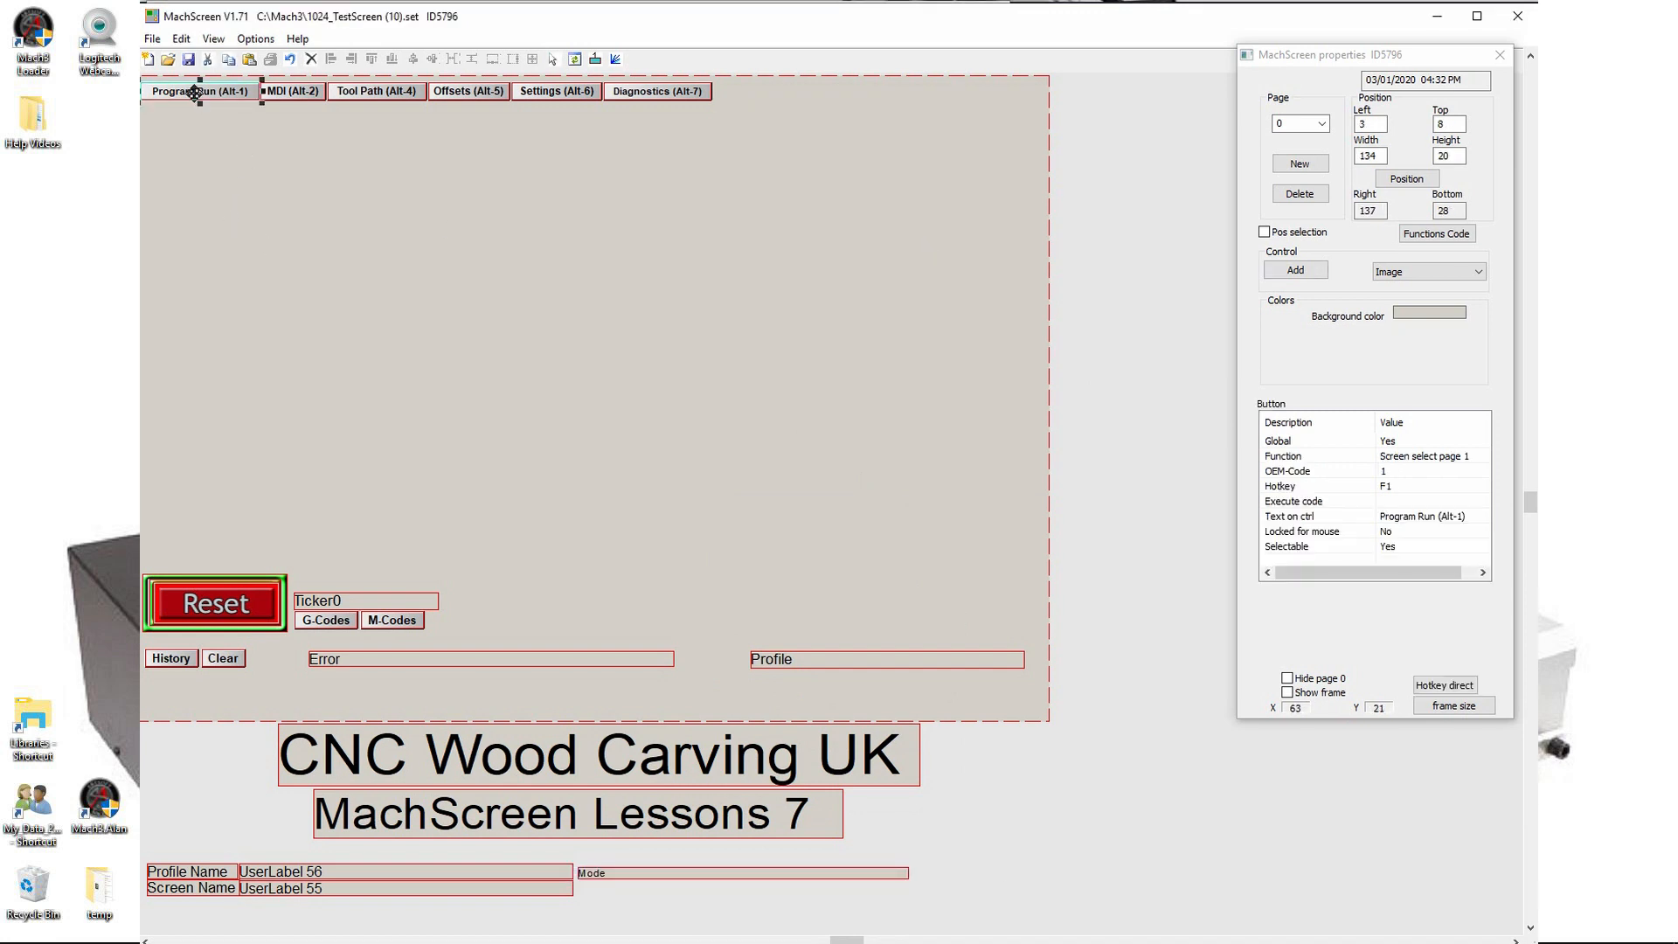
pyautogui.rightClick(212, 163)
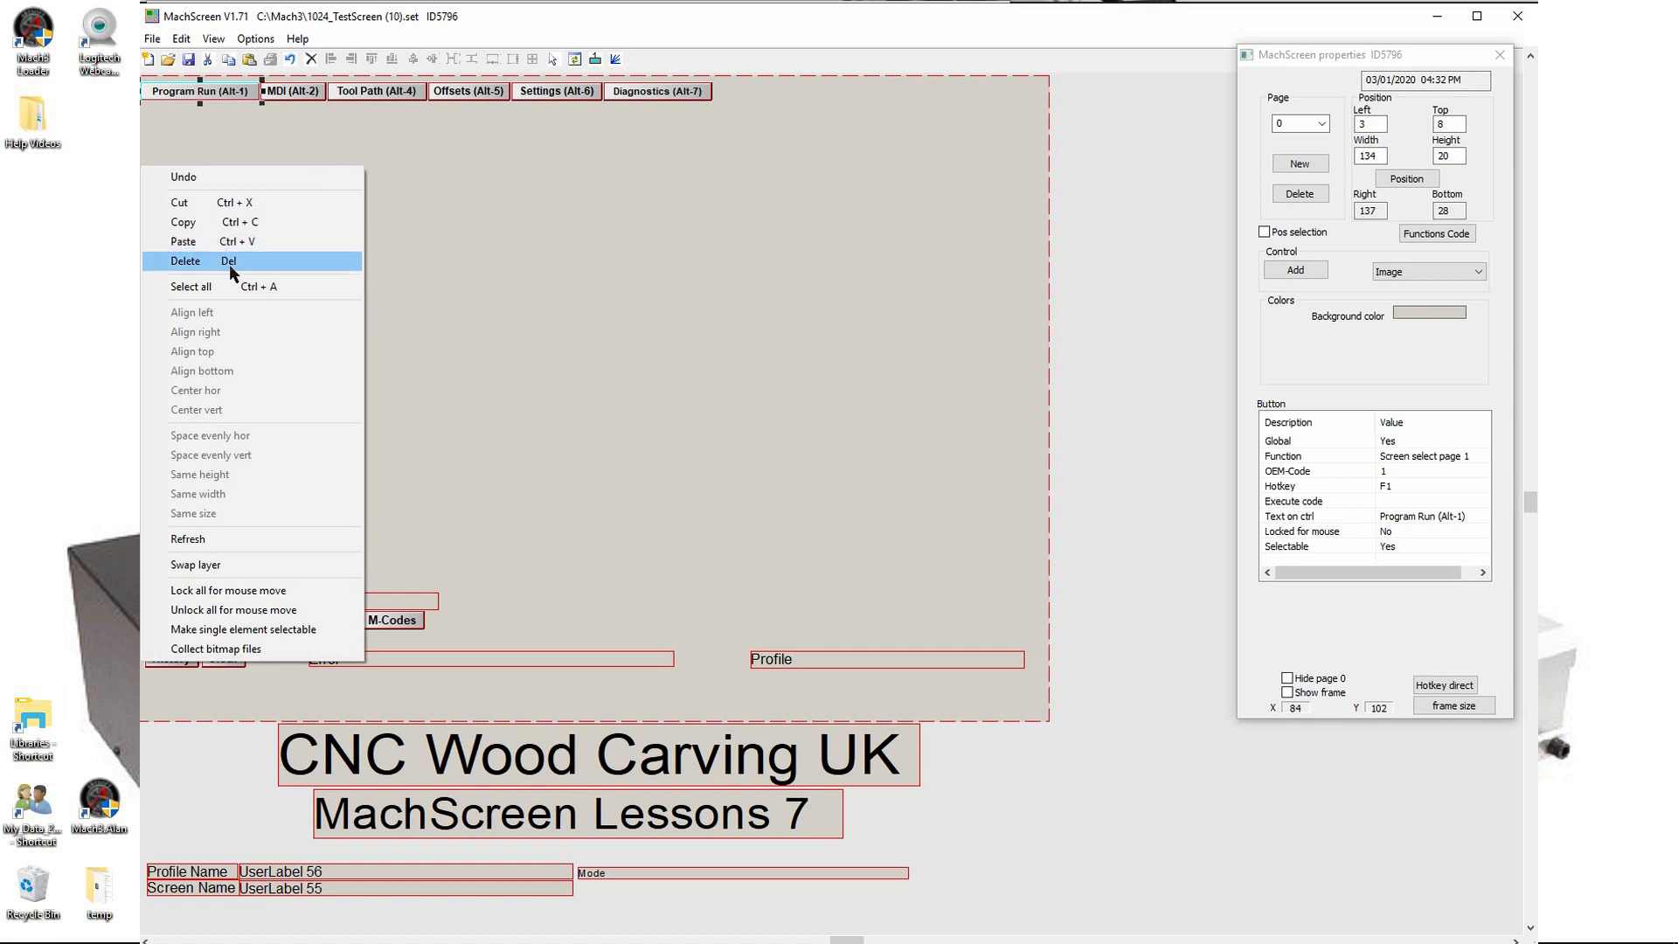
pyautogui.click(194, 227)
pyautogui.rightClick(307, 249)
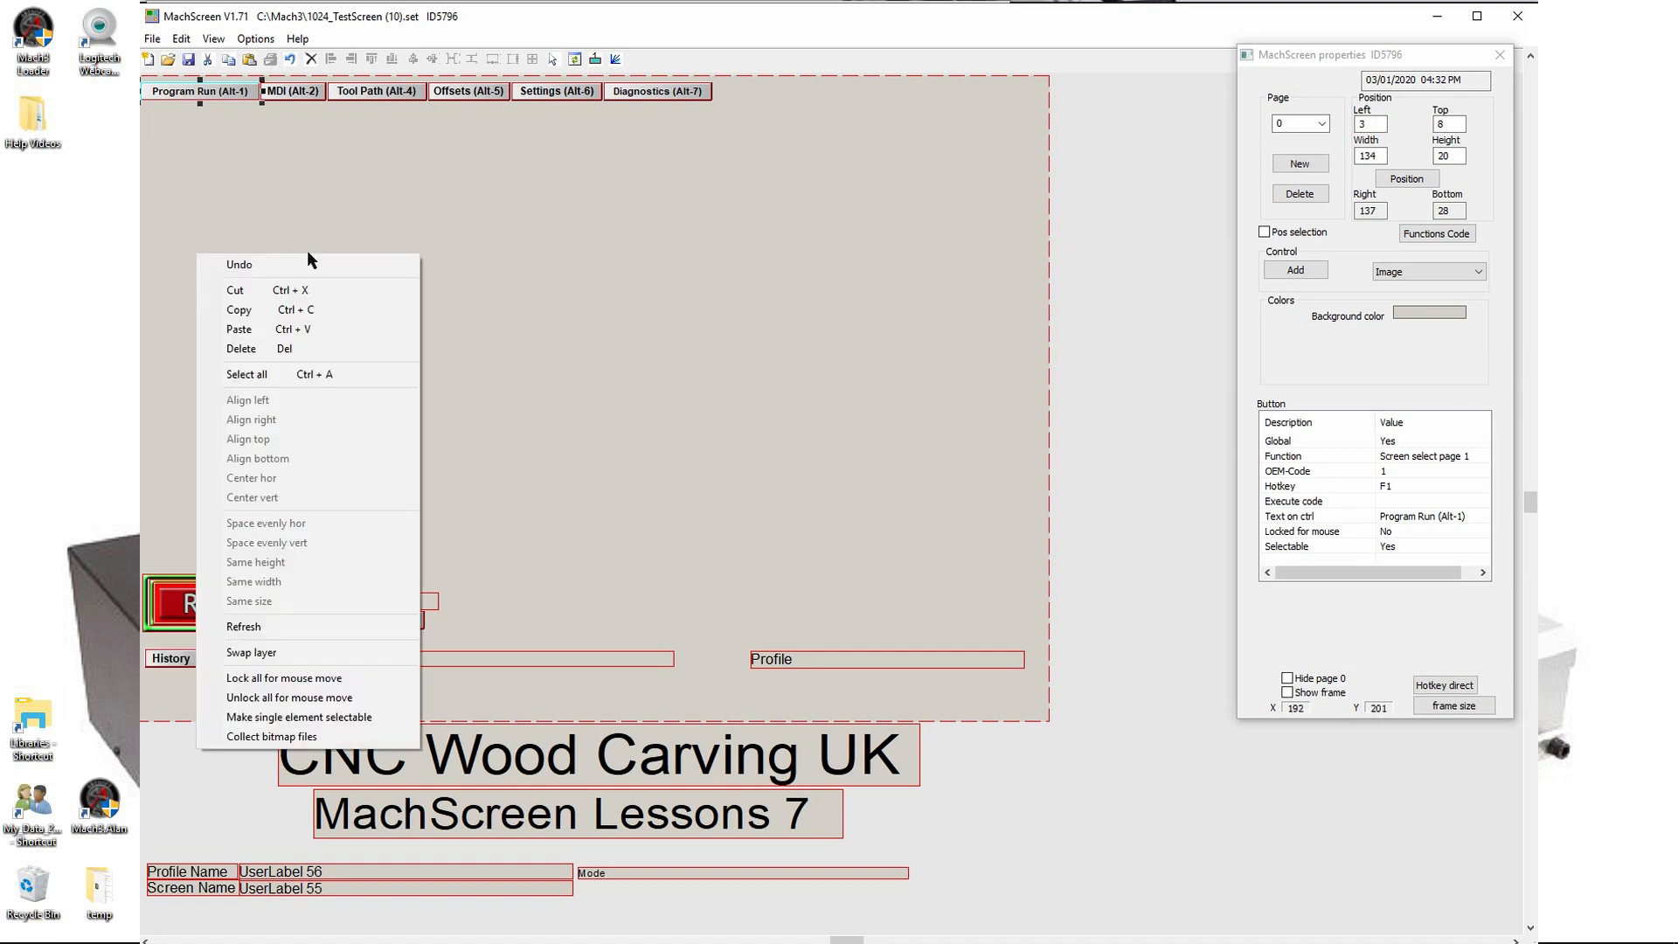
pyautogui.click(242, 328)
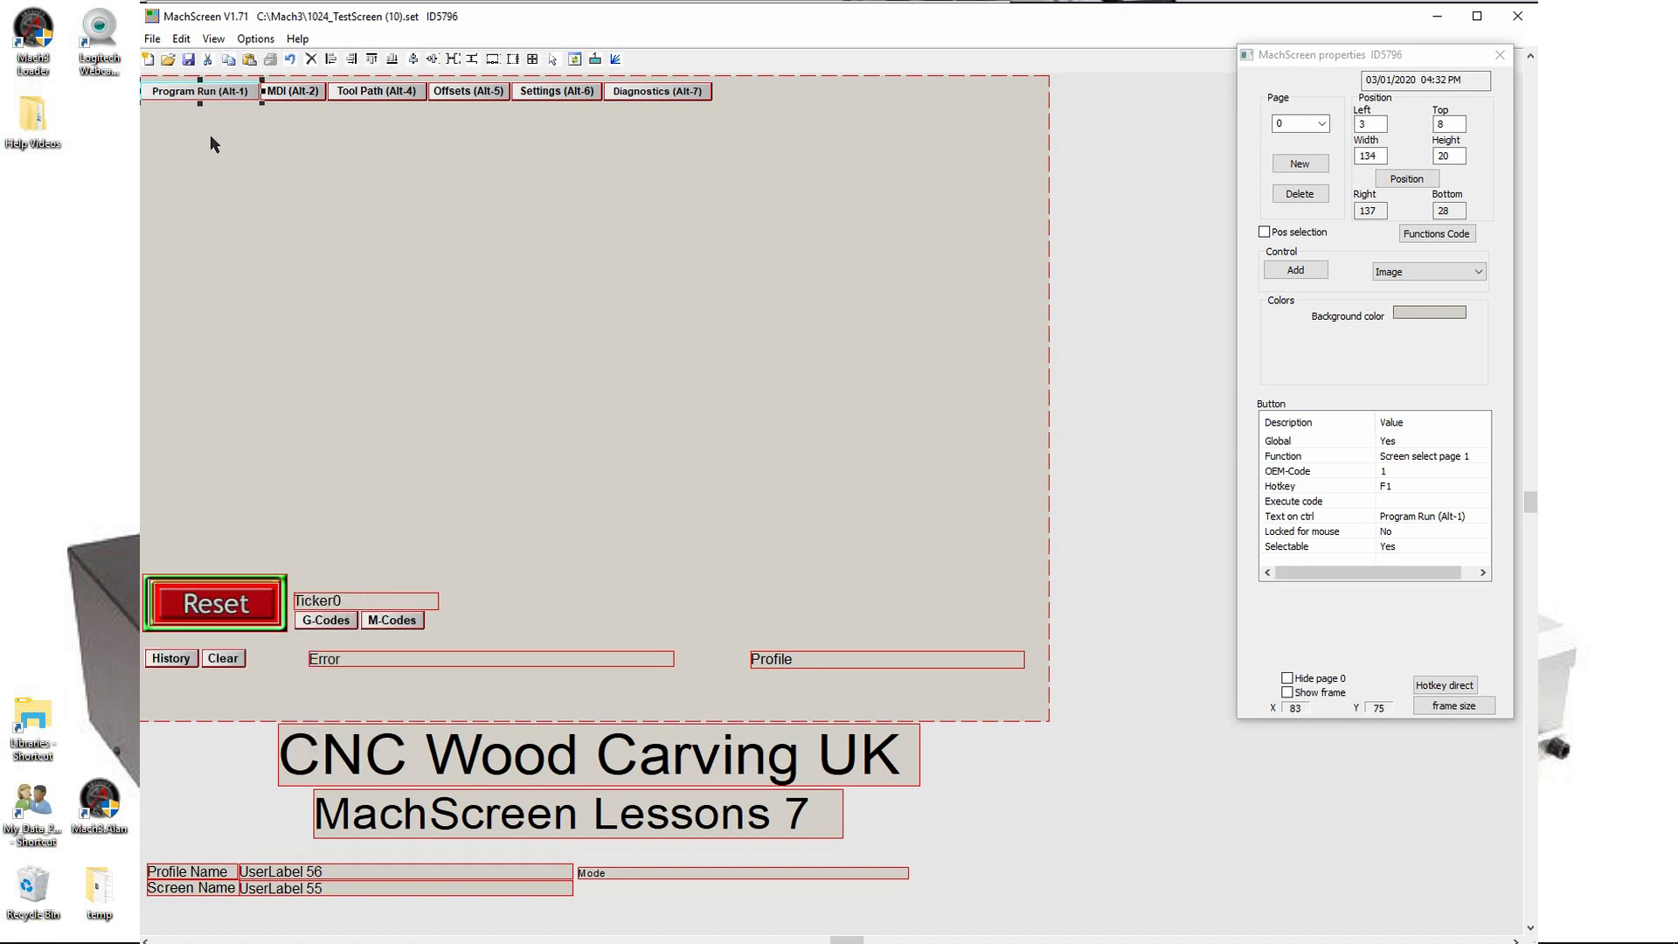
pyautogui.moveTo(198, 94); pyautogui.dragTo(771, 99)
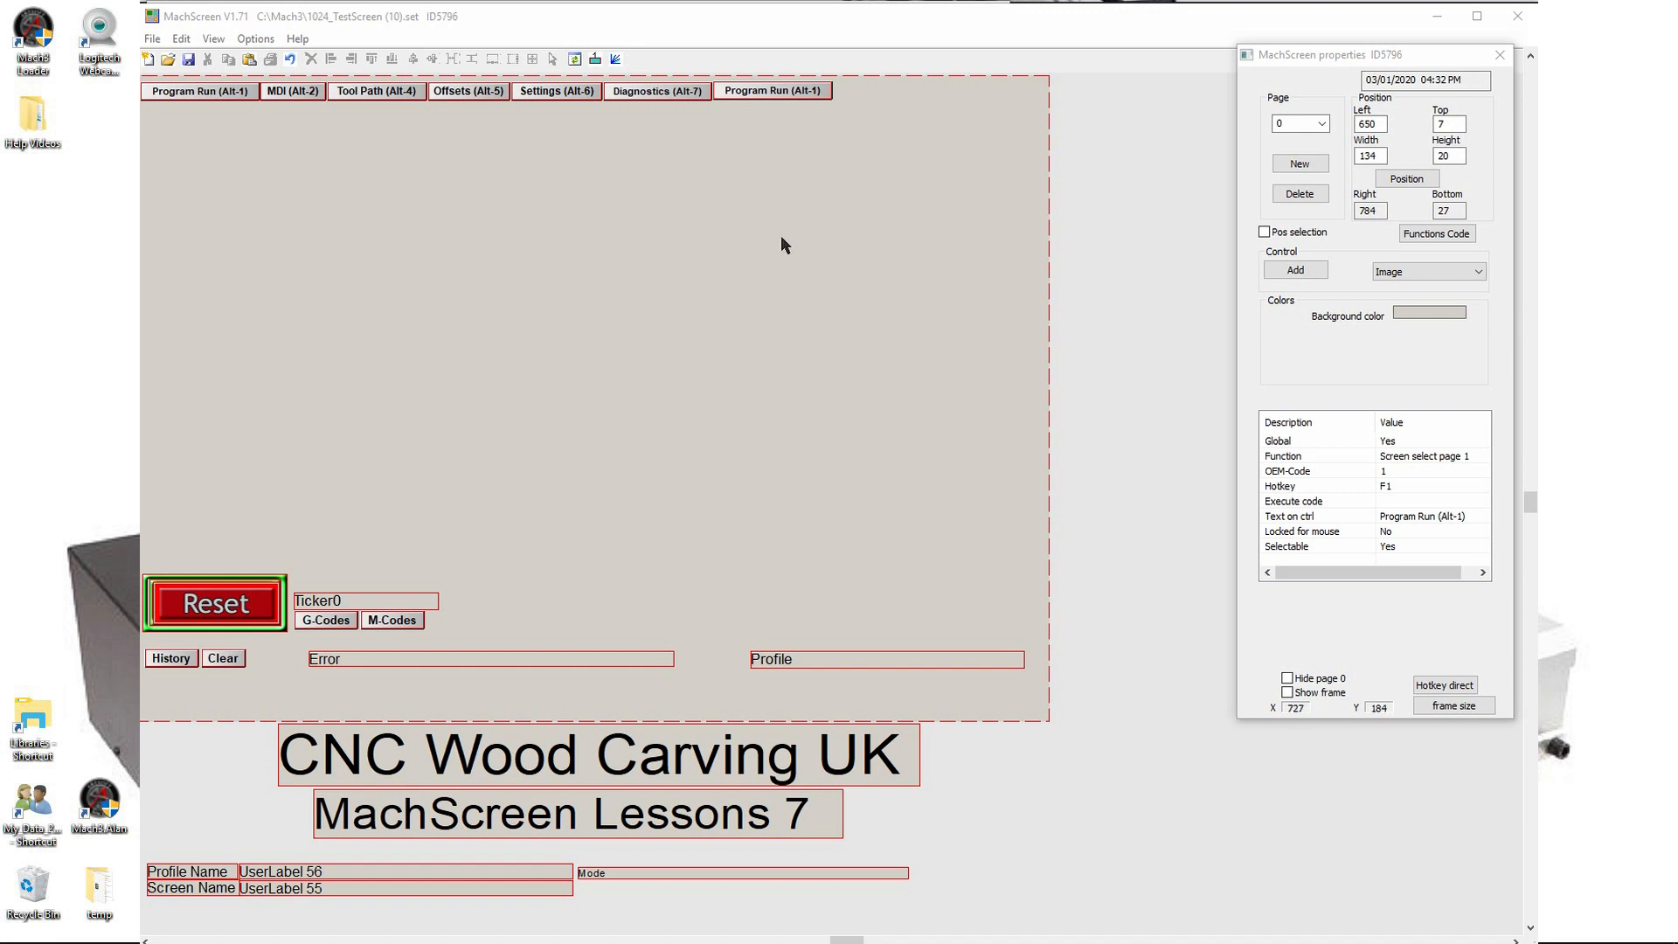
# Step: Change the original Program Run button's text to Operator and set its hotkey to Ctrl F1
pyautogui.click(172, 94)
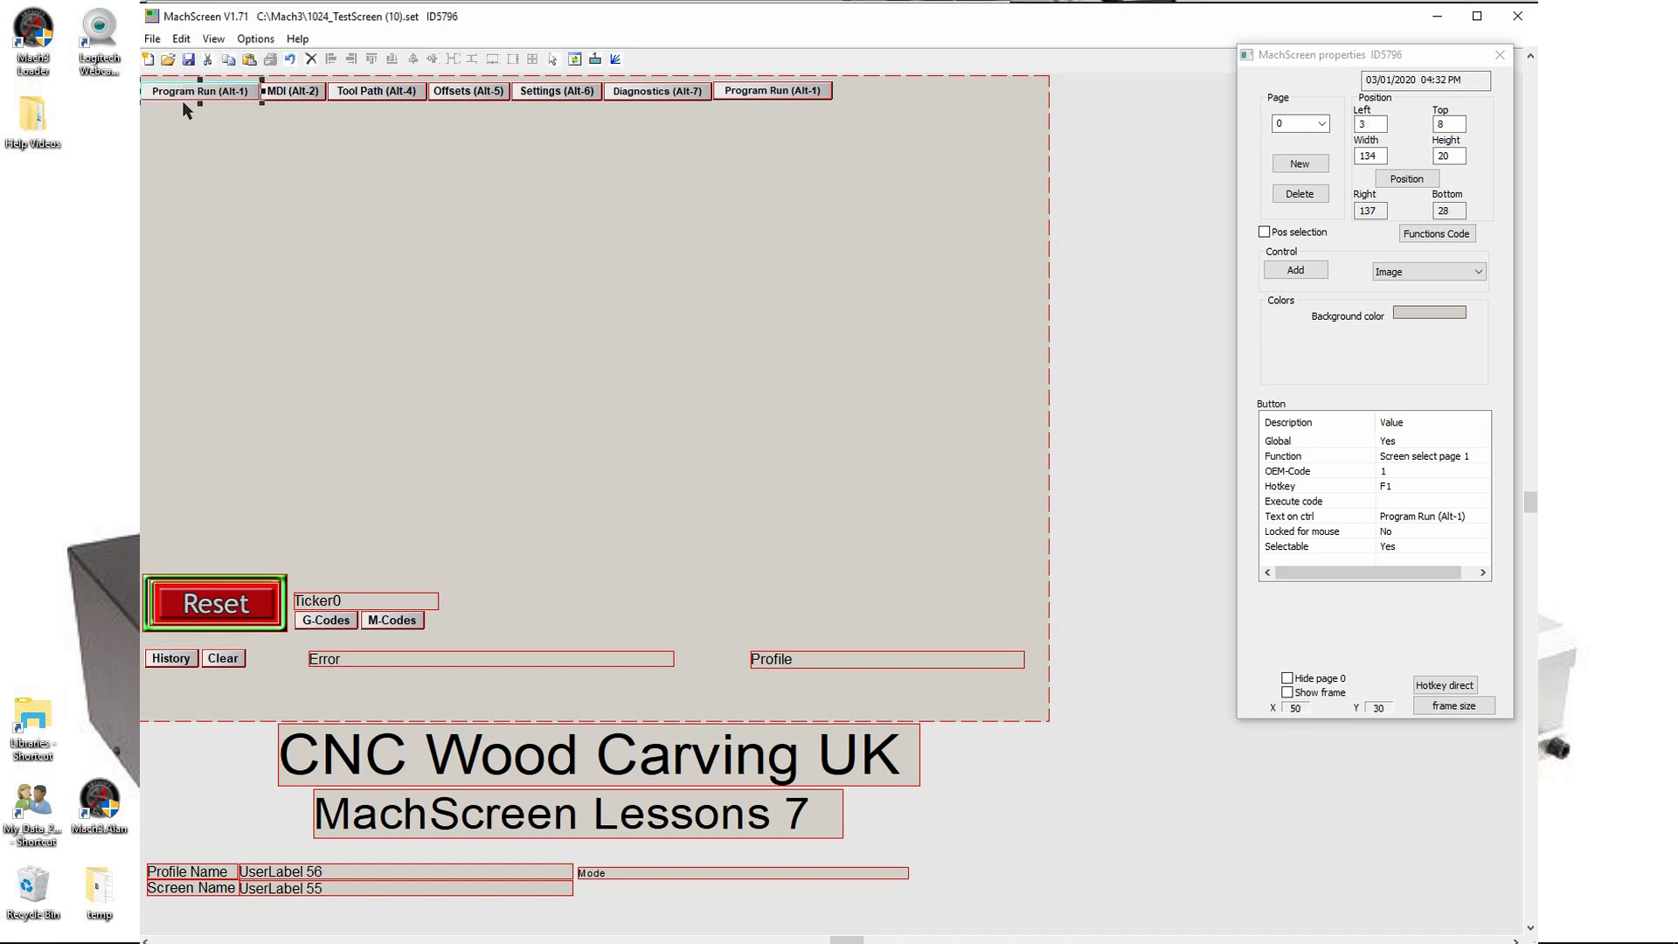
pyautogui.doubleClick(1414, 517)
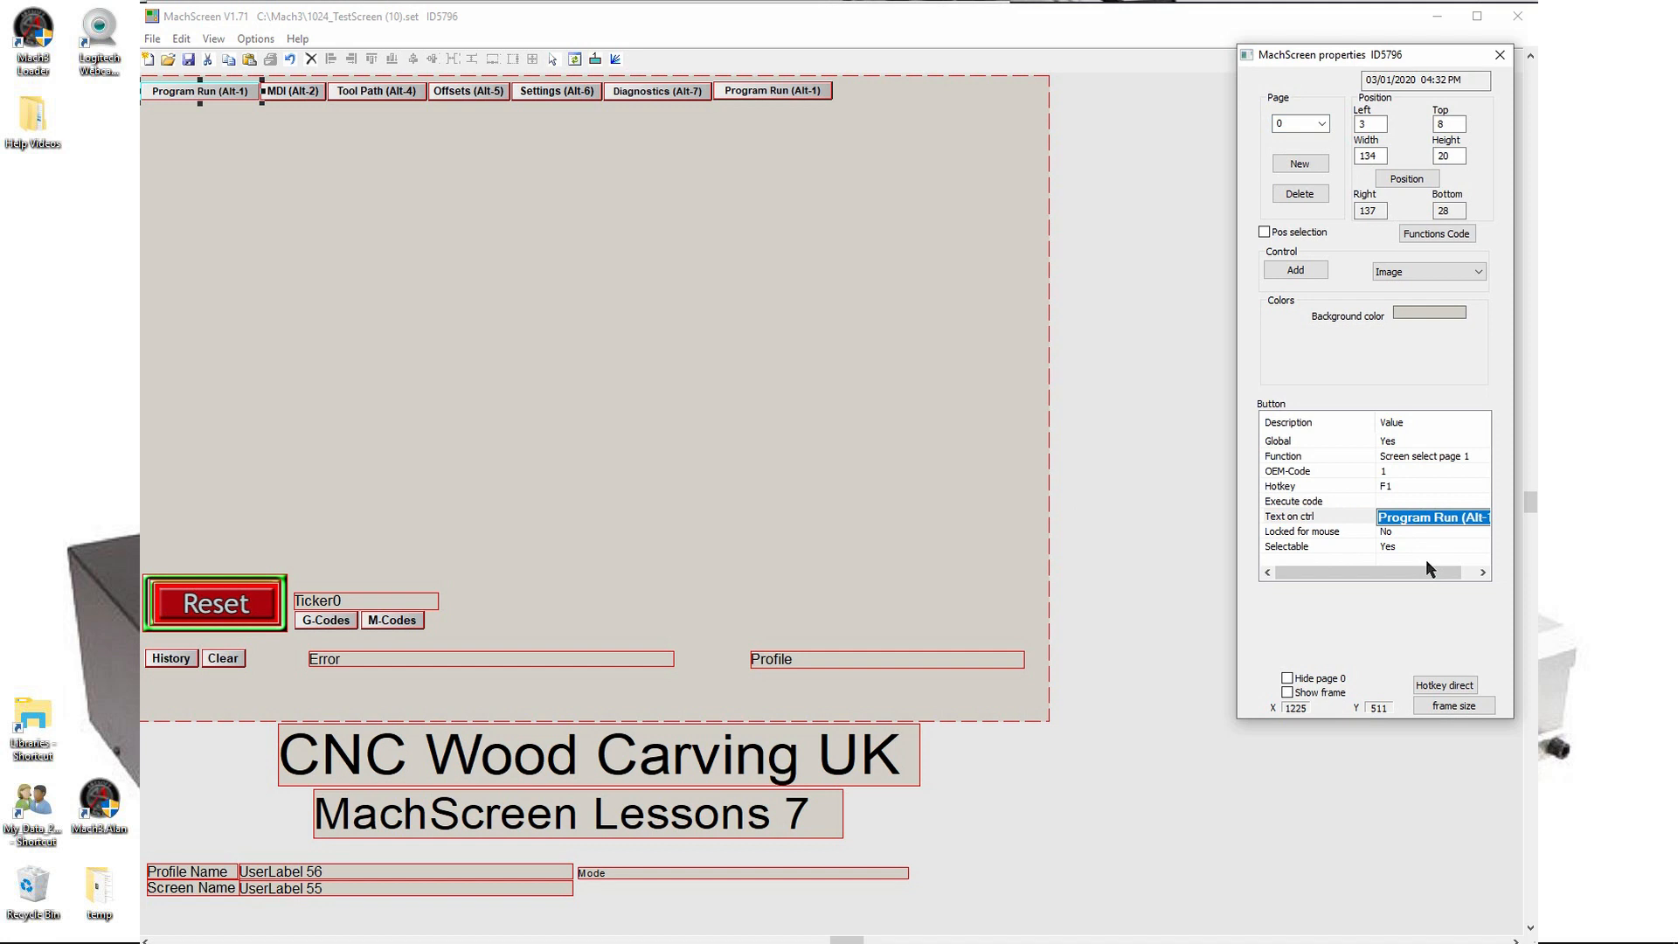
pyautogui.write('Operator')
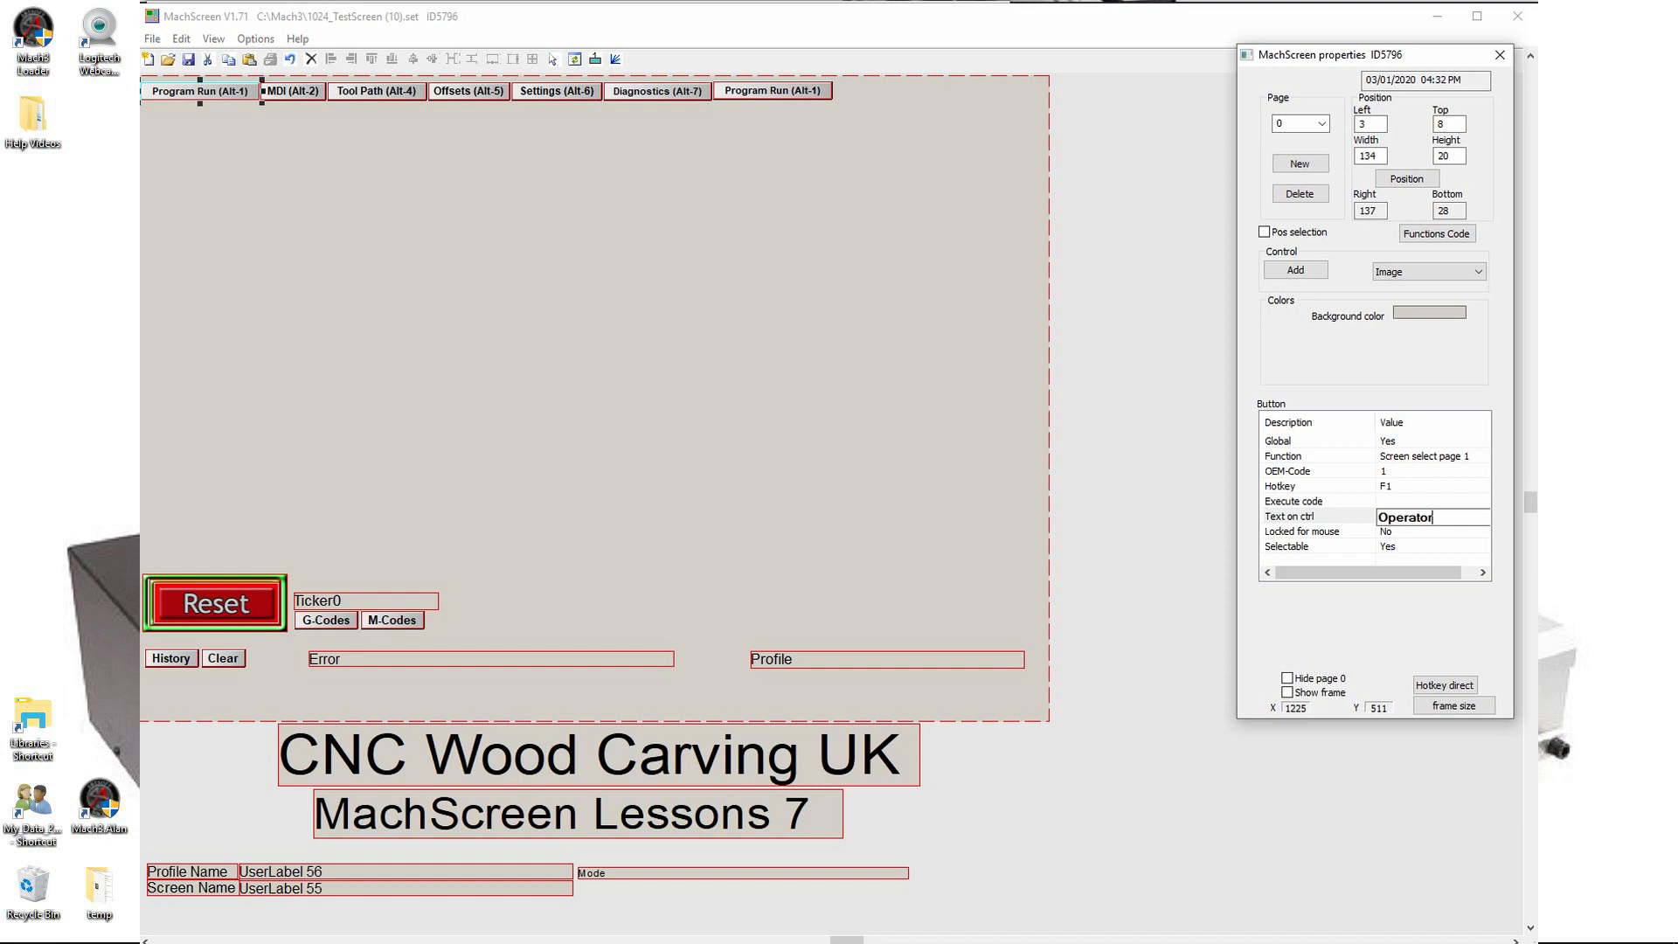
pyautogui.press('Return')
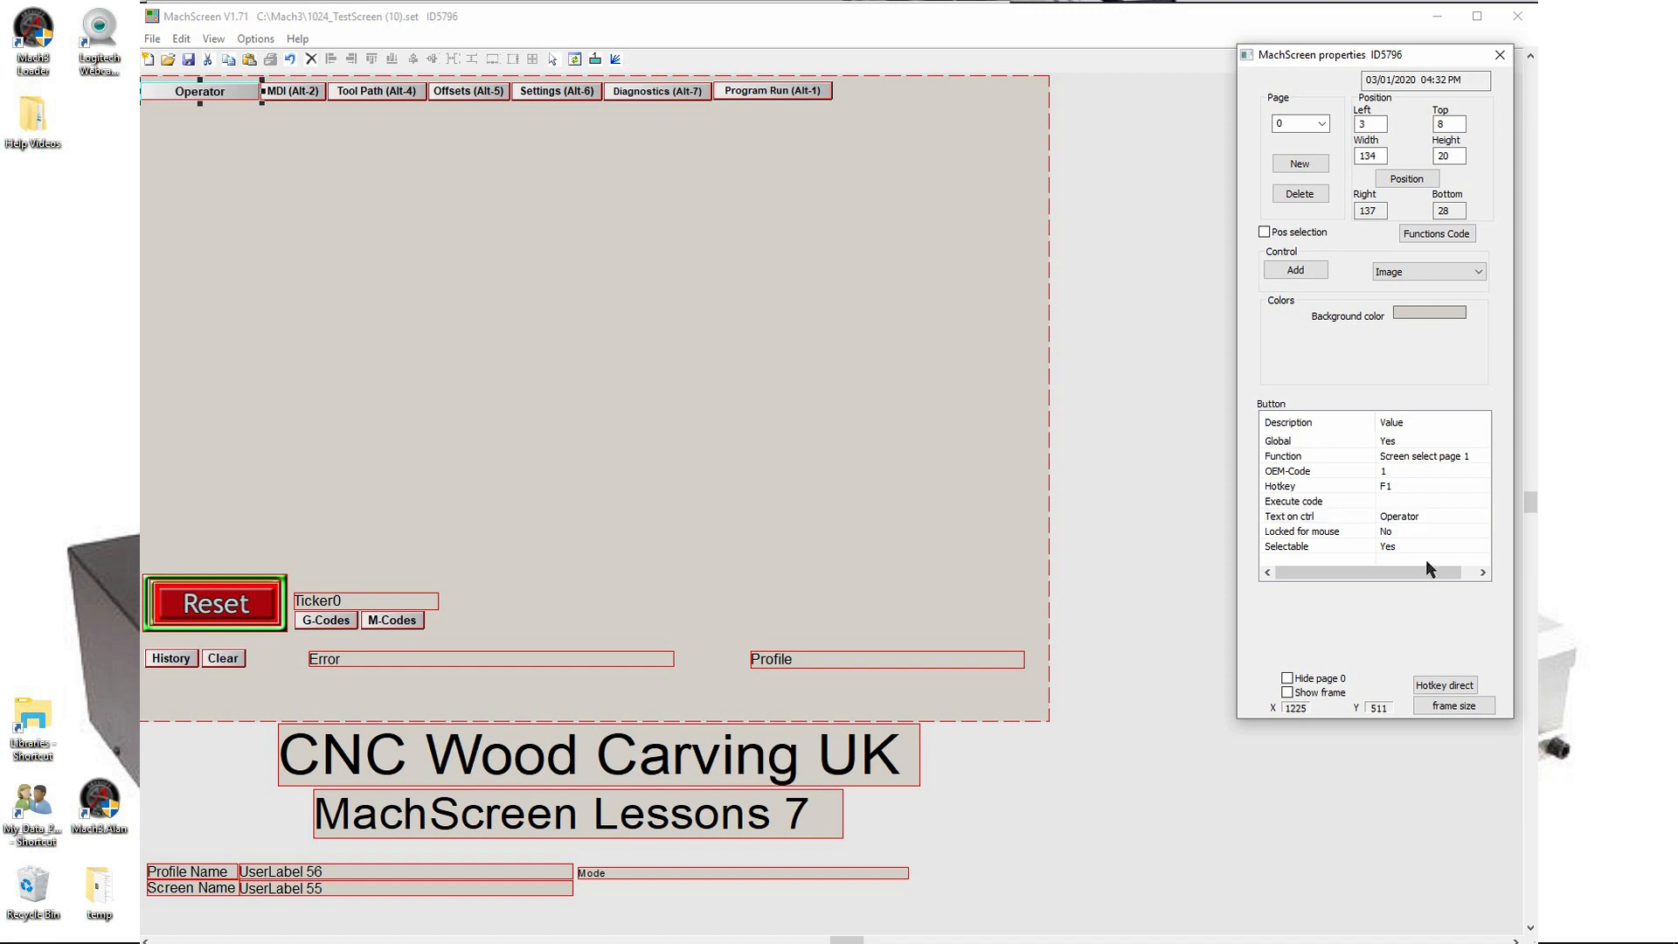
pyautogui.click(1388, 492)
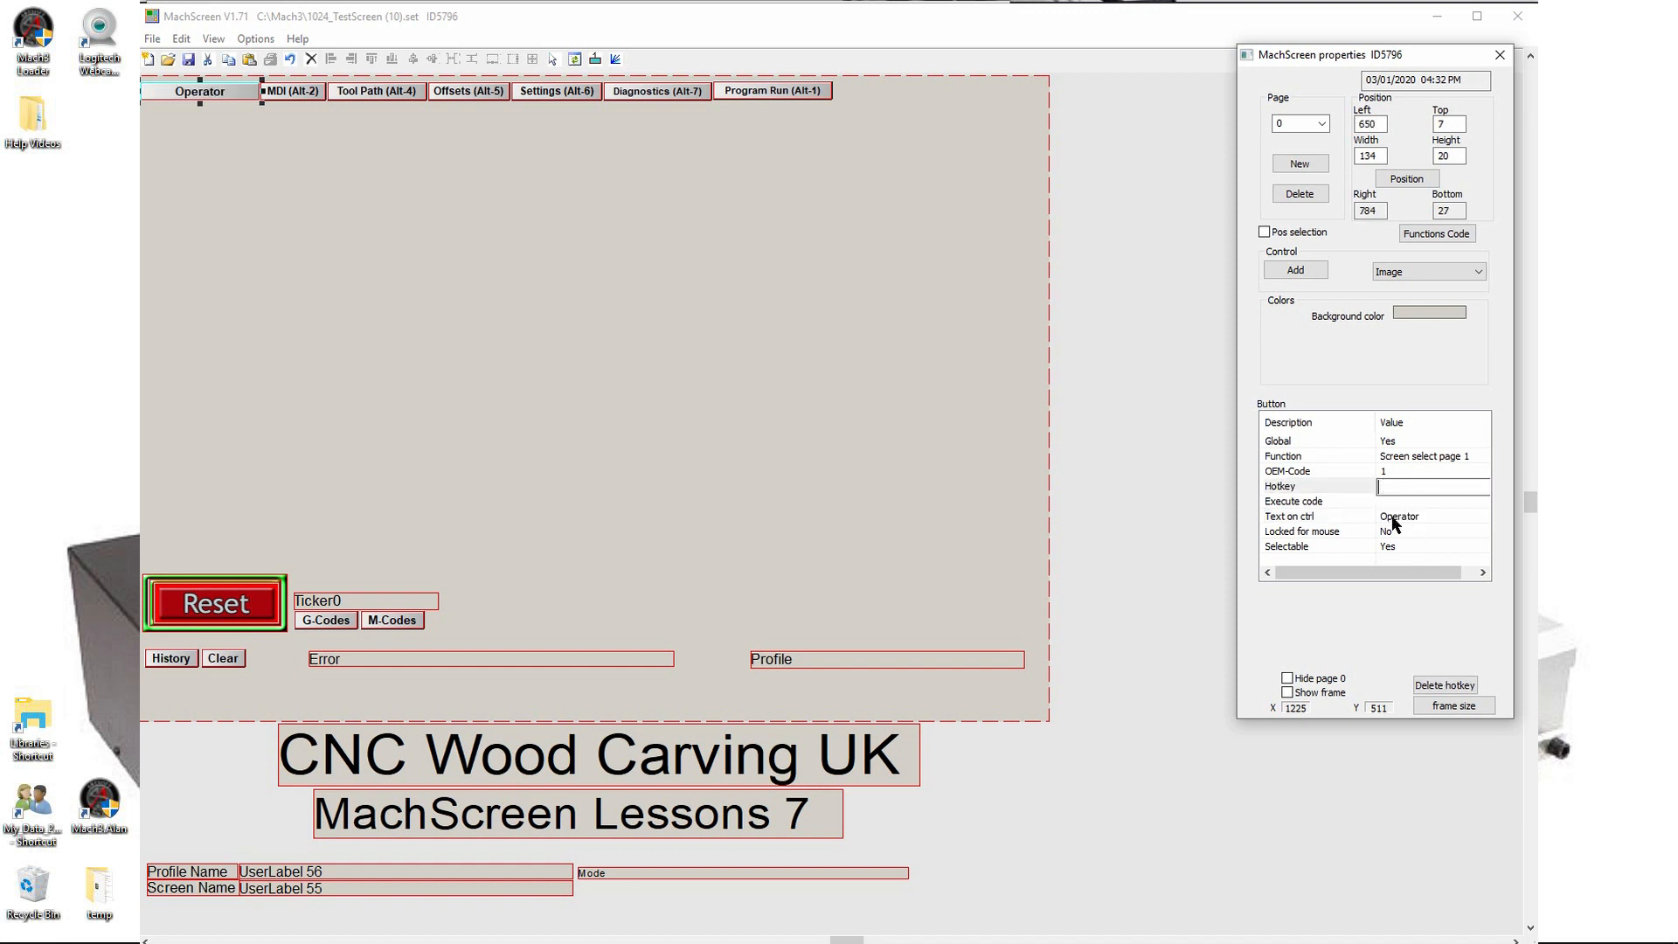
pyautogui.hotkey('ctrl', 'F1')
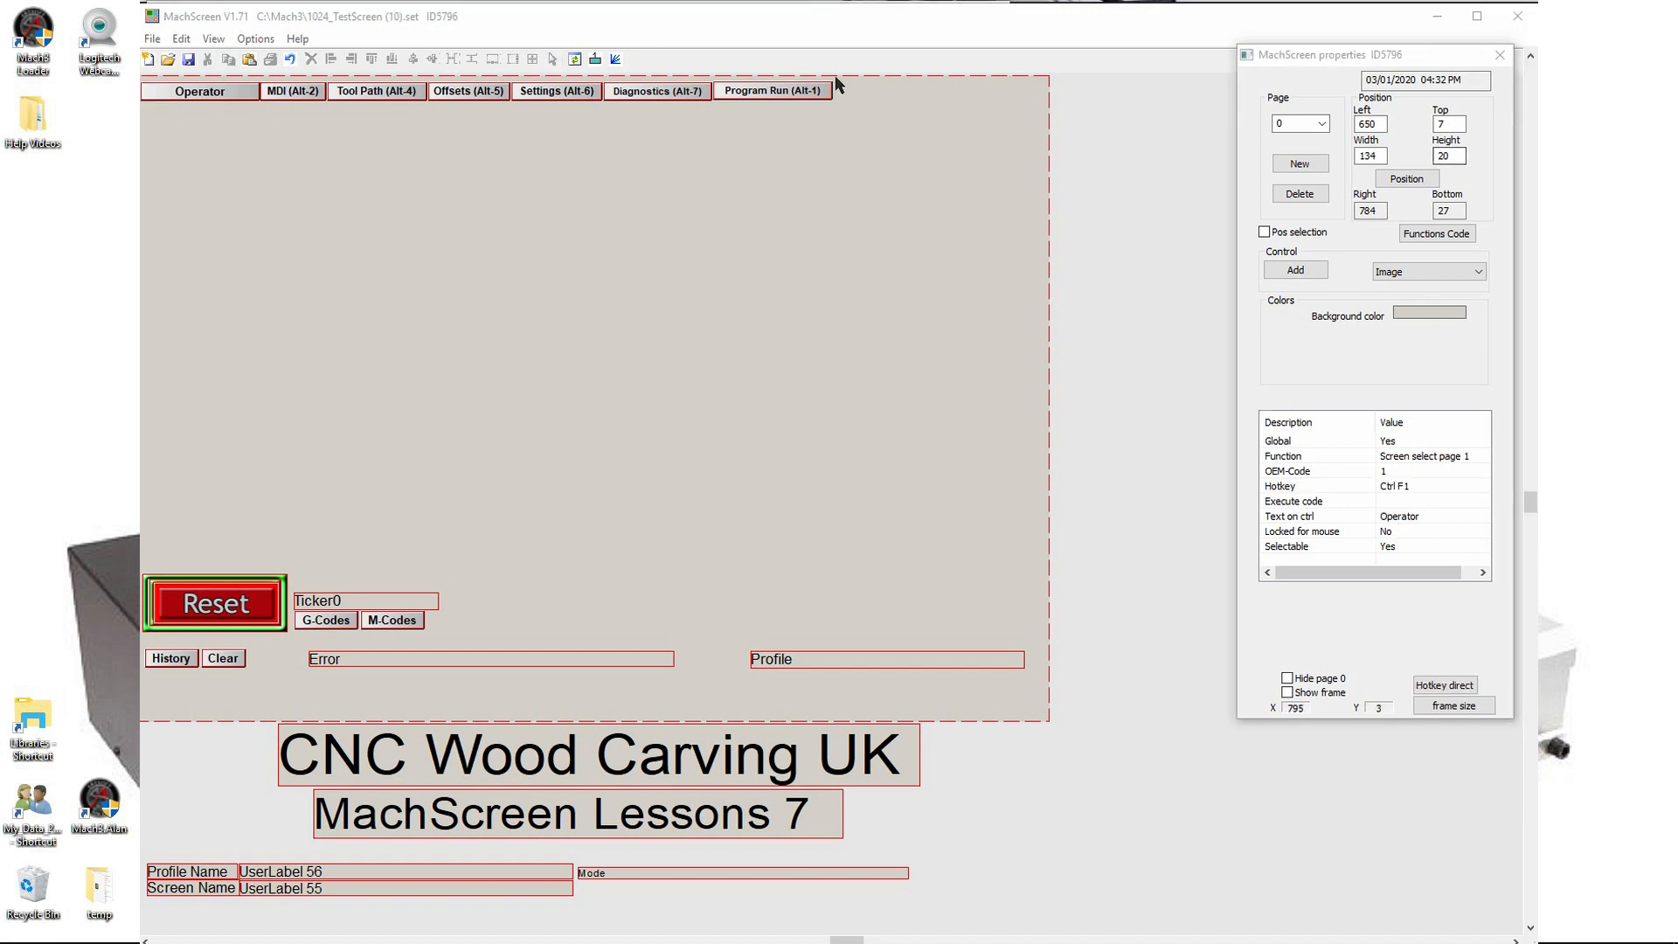
# Step: Set the OEM code of the copied Program Run button to 20 so it selects page 20
pyautogui.click(772, 91)
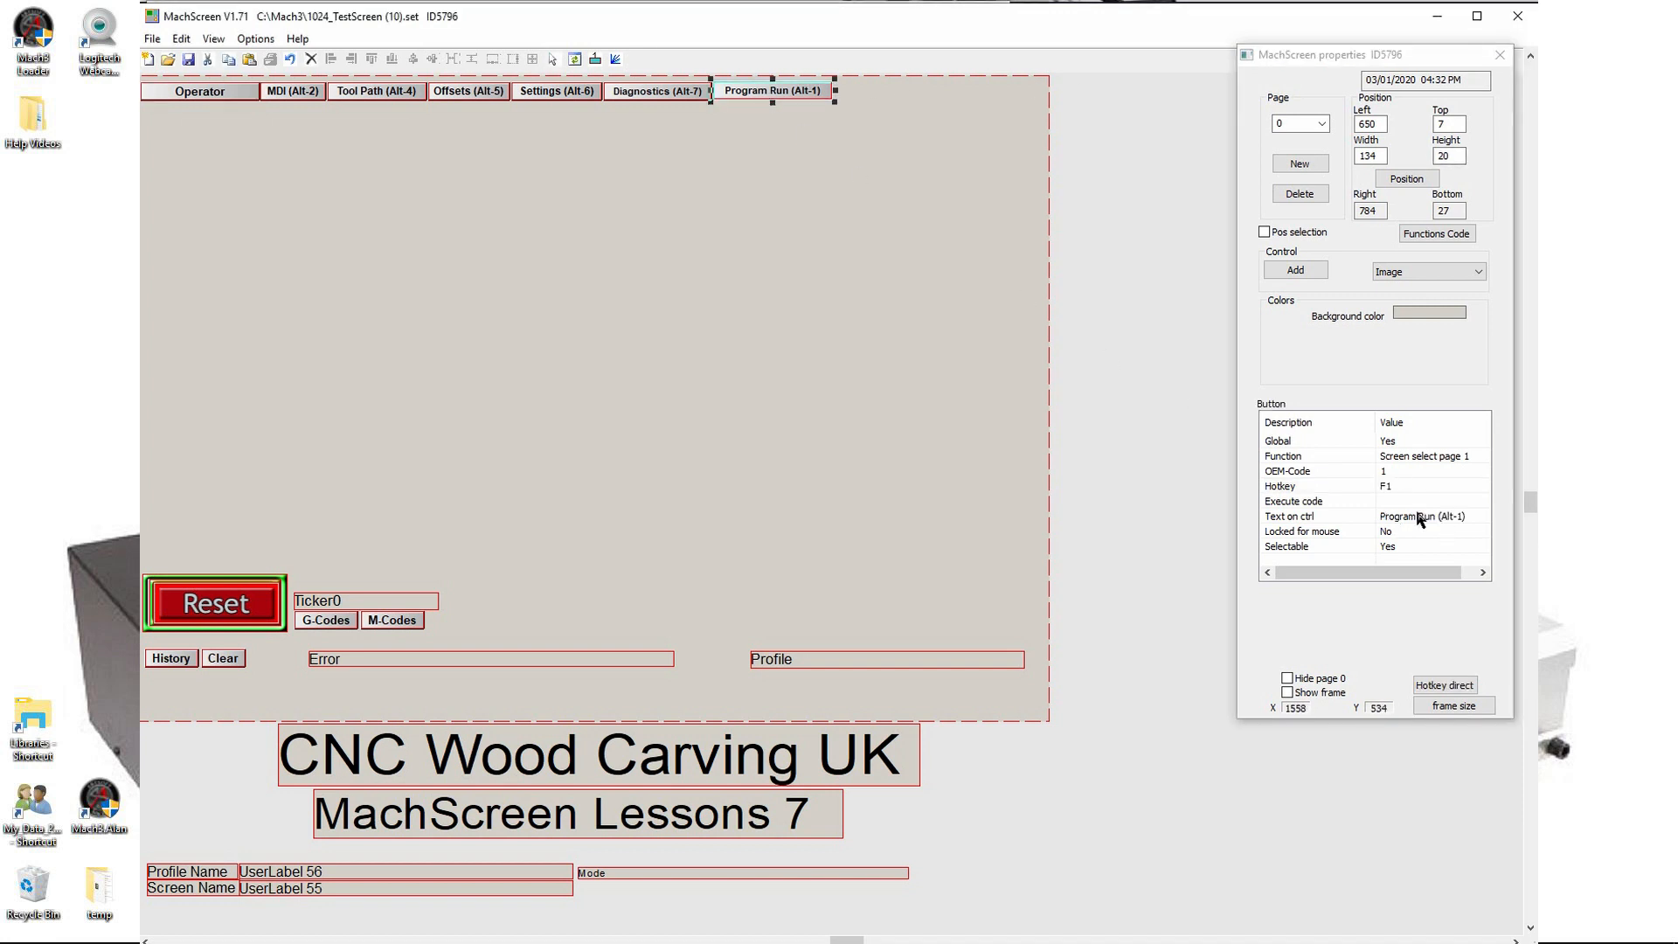
pyautogui.click(1393, 474)
pyautogui.click(1394, 473)
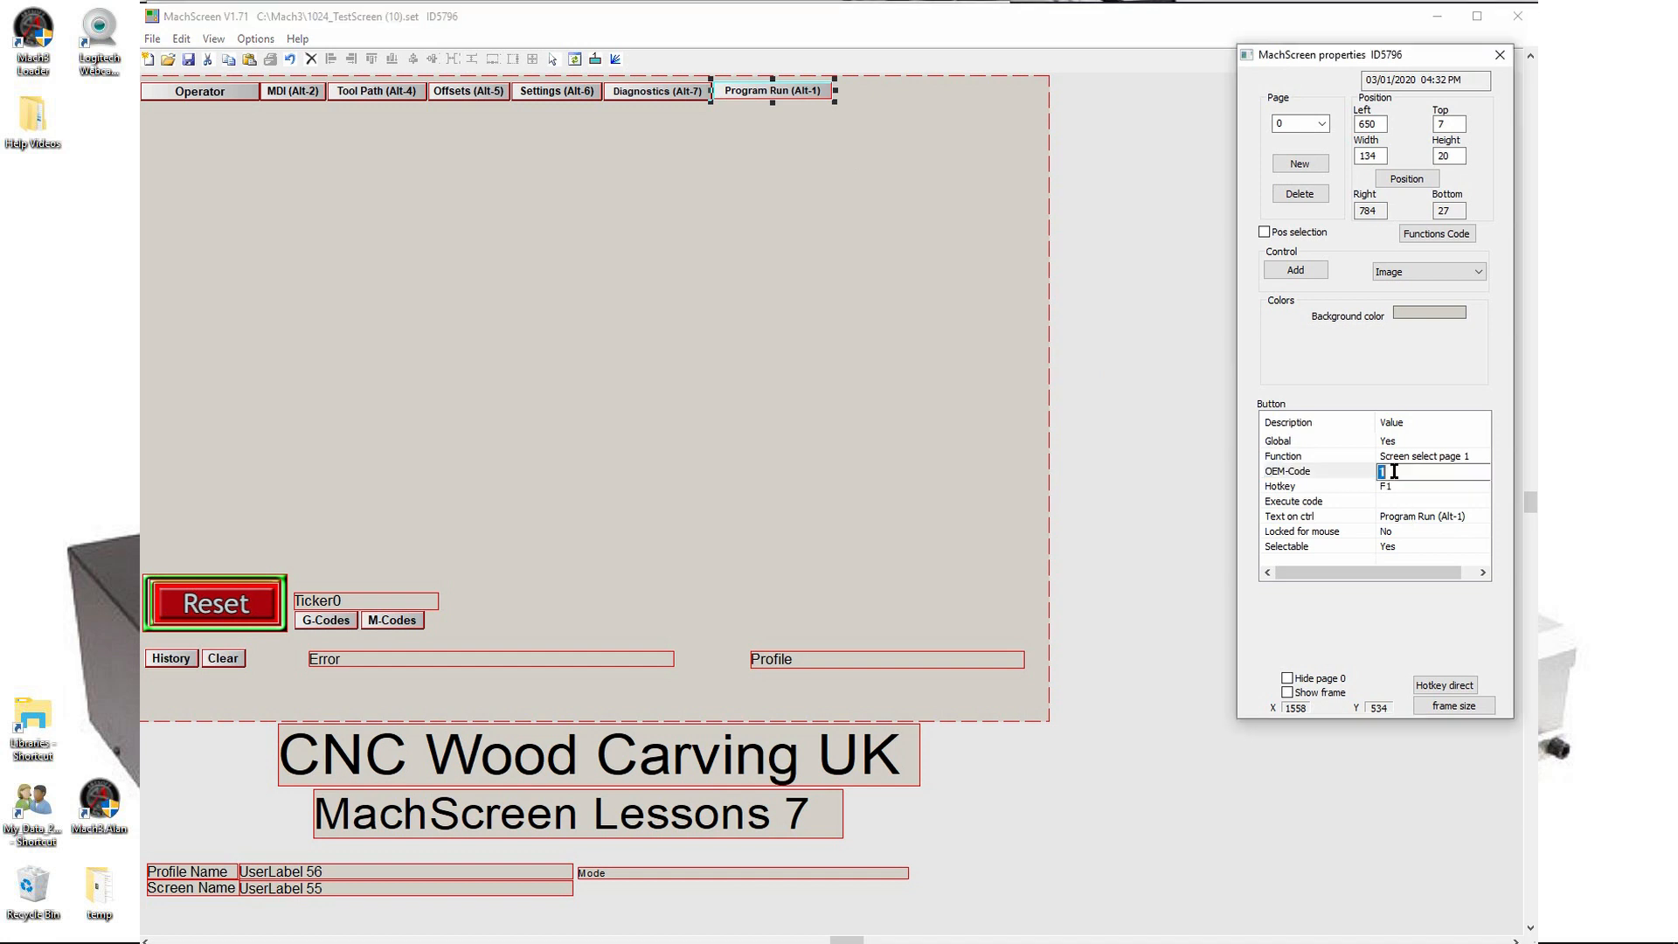
pyautogui.write('20')
pyautogui.press('Return')
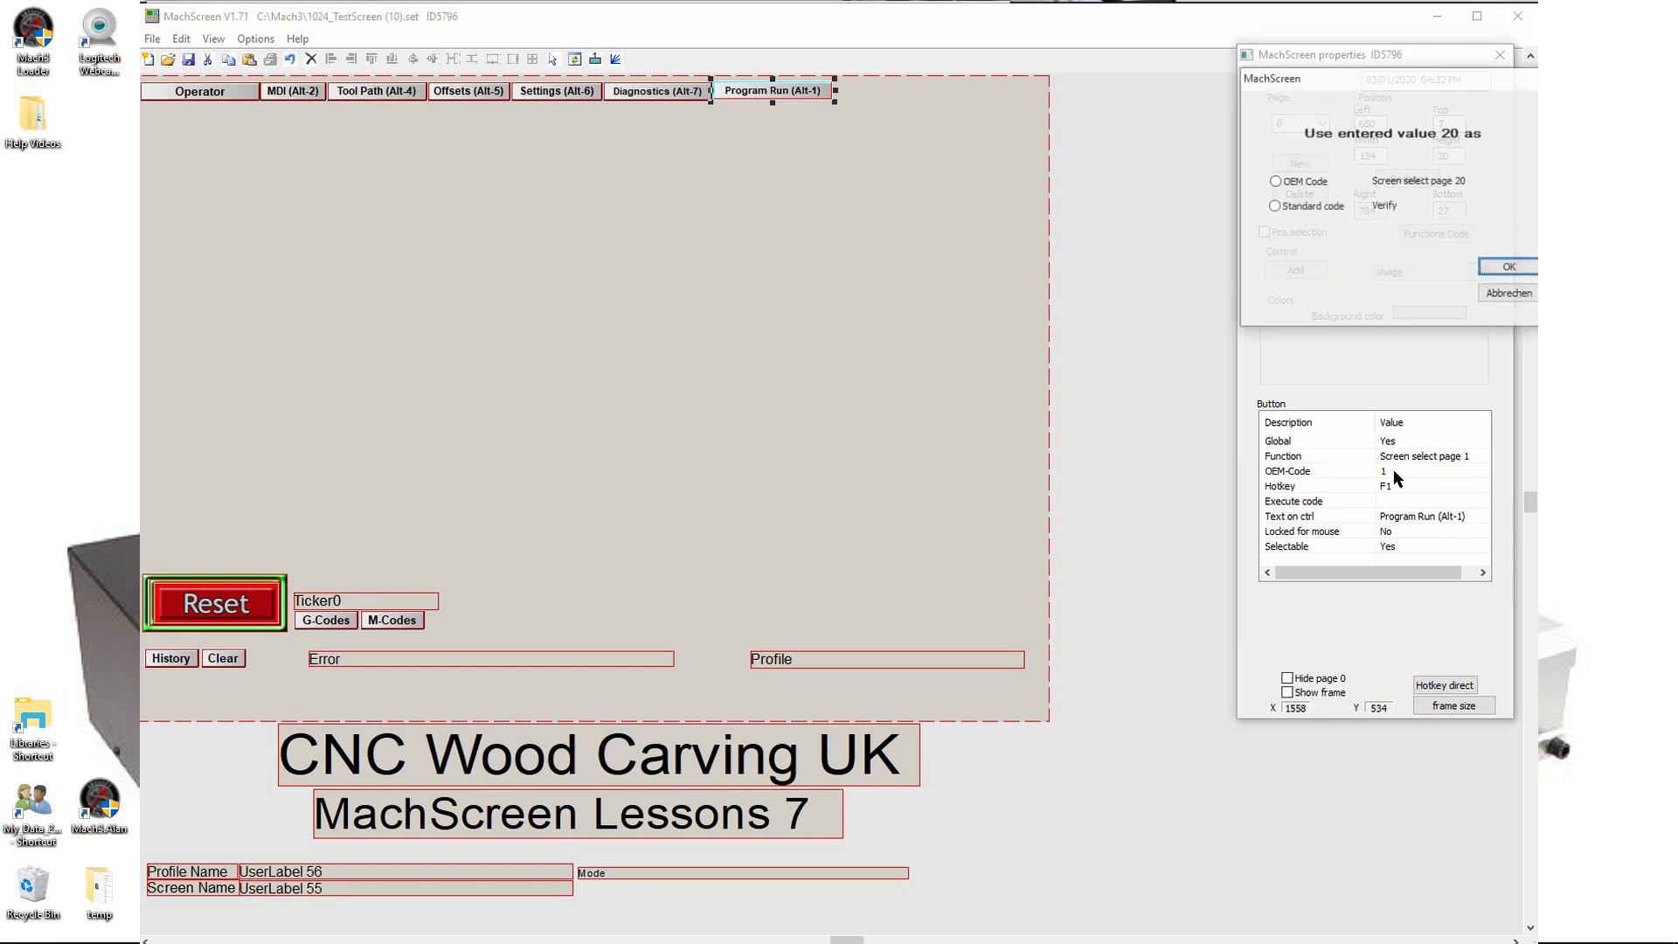
pyautogui.click(1276, 182)
pyautogui.click(1509, 269)
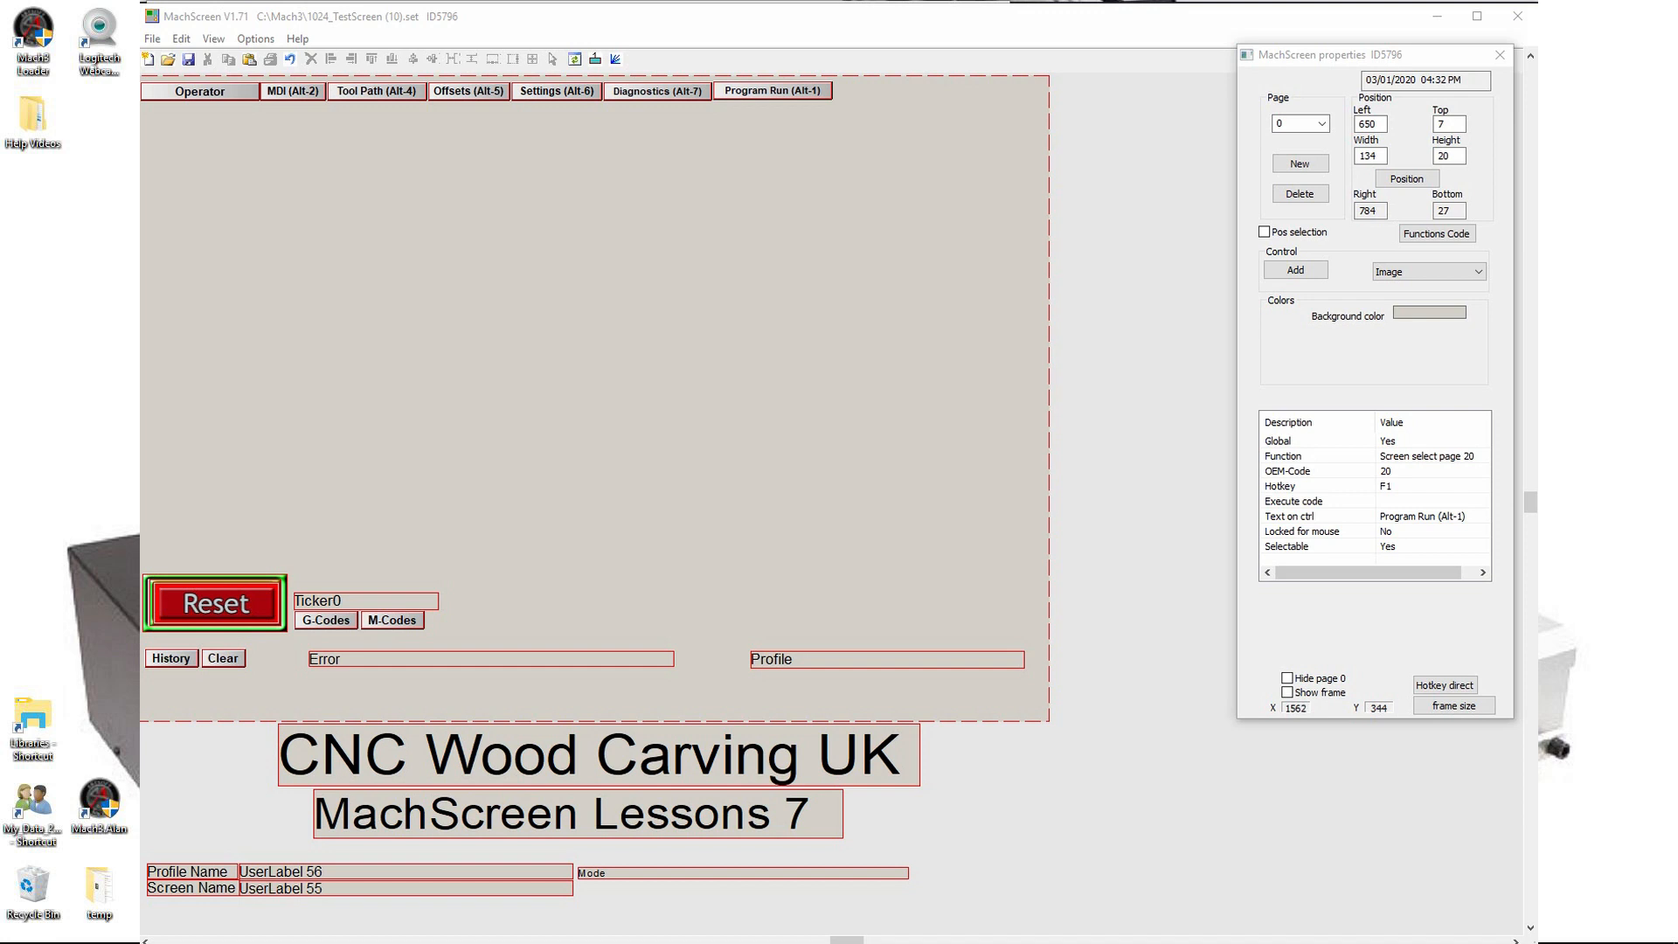
# Step: Copy all elements of page 1 and paste them onto page 20
pyautogui.click(1322, 124)
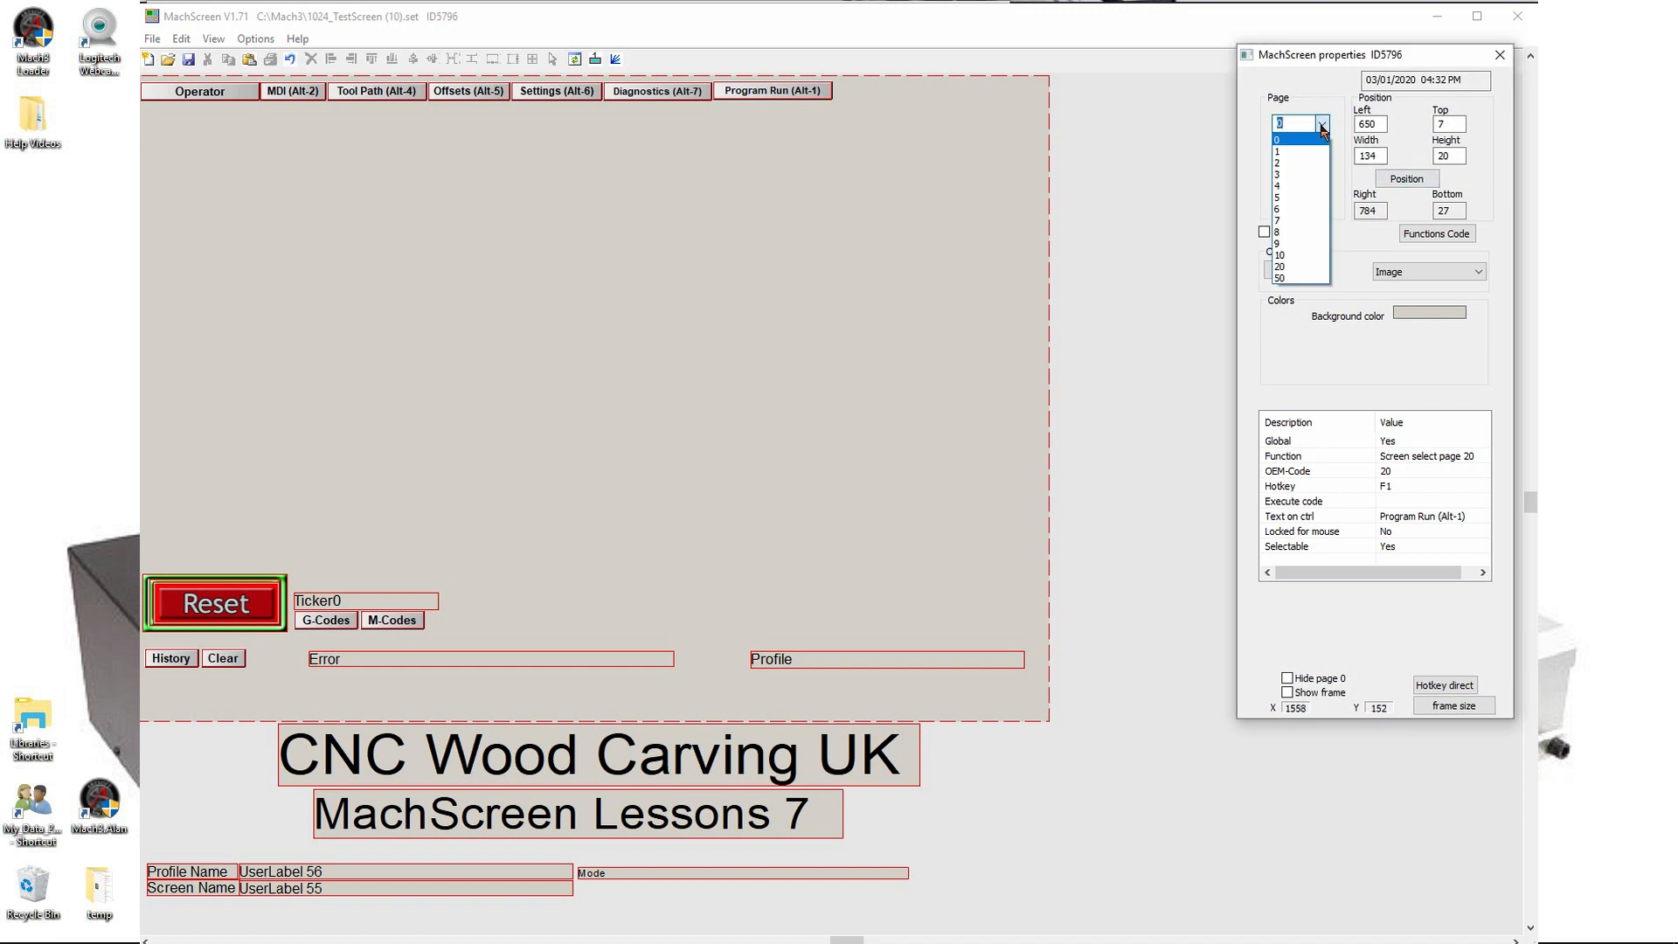
pyautogui.click(1280, 152)
pyautogui.rightClick(1078, 226)
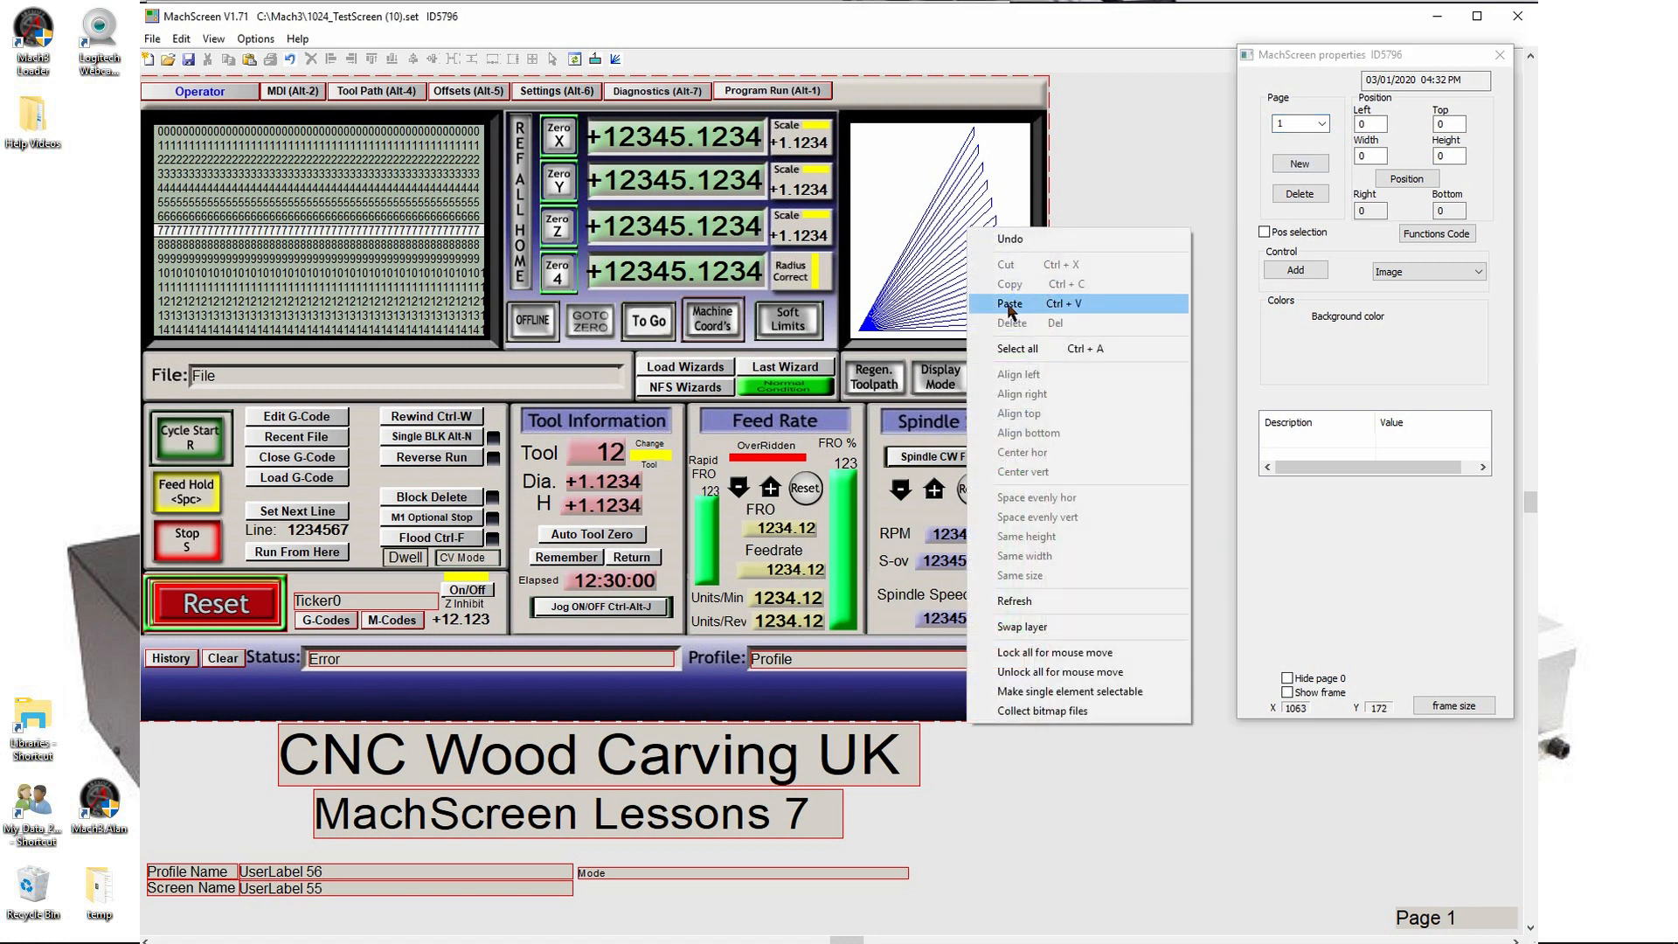
pyautogui.click(1018, 348)
pyautogui.rightClick(1121, 259)
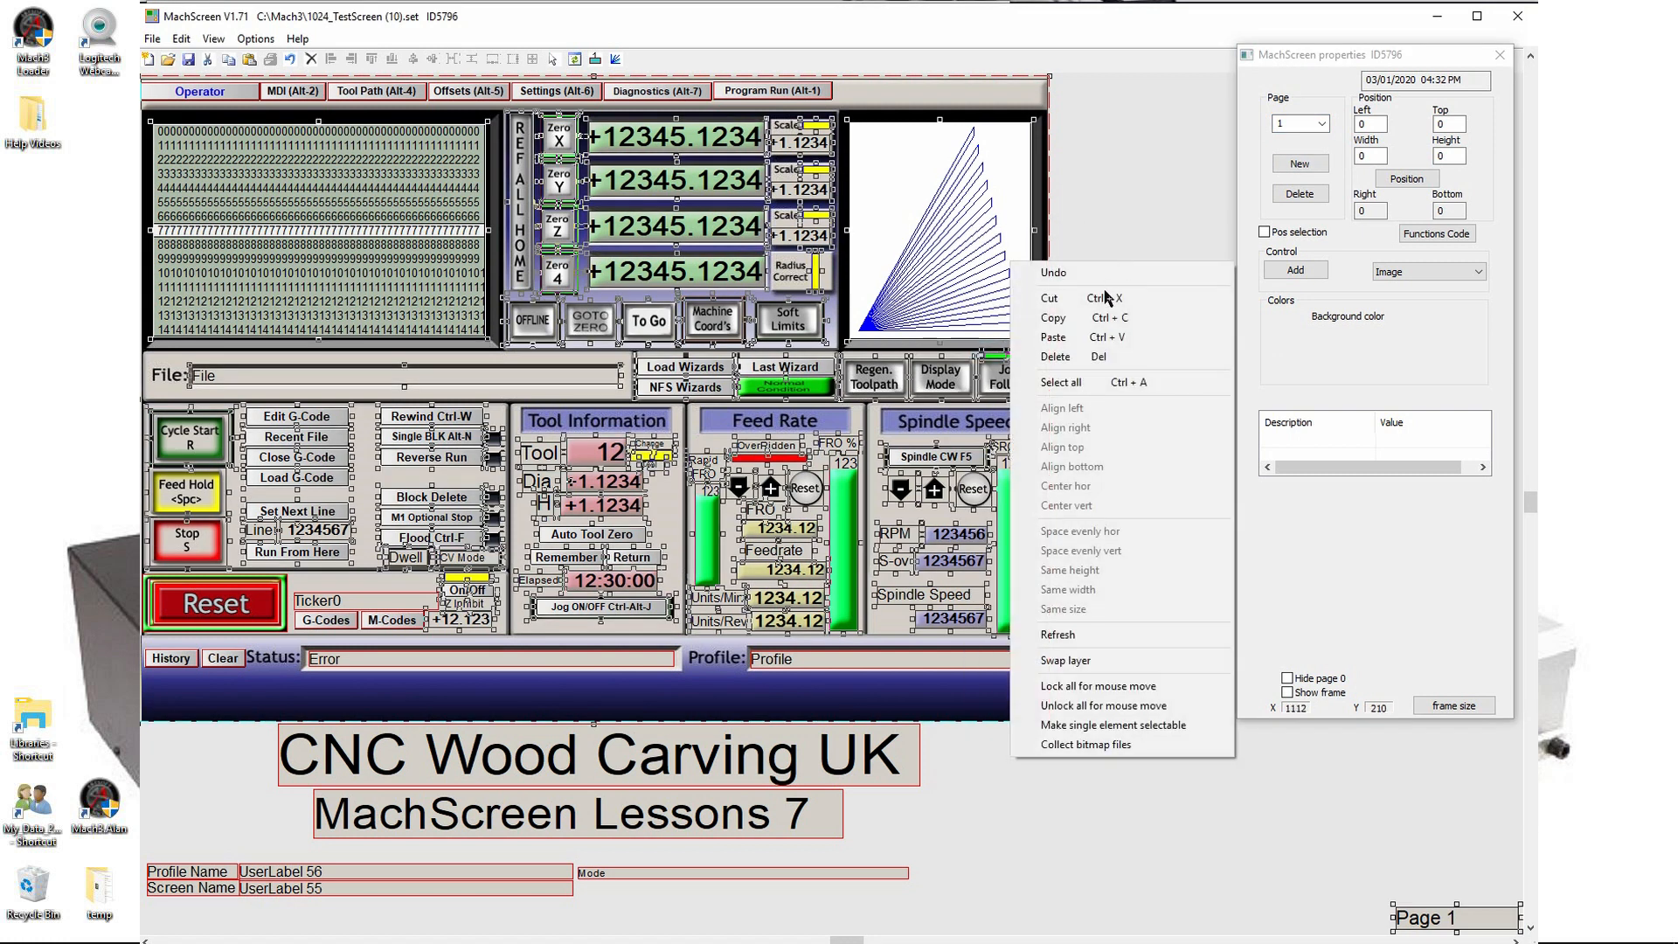
pyautogui.click(1061, 319)
pyautogui.click(1322, 125)
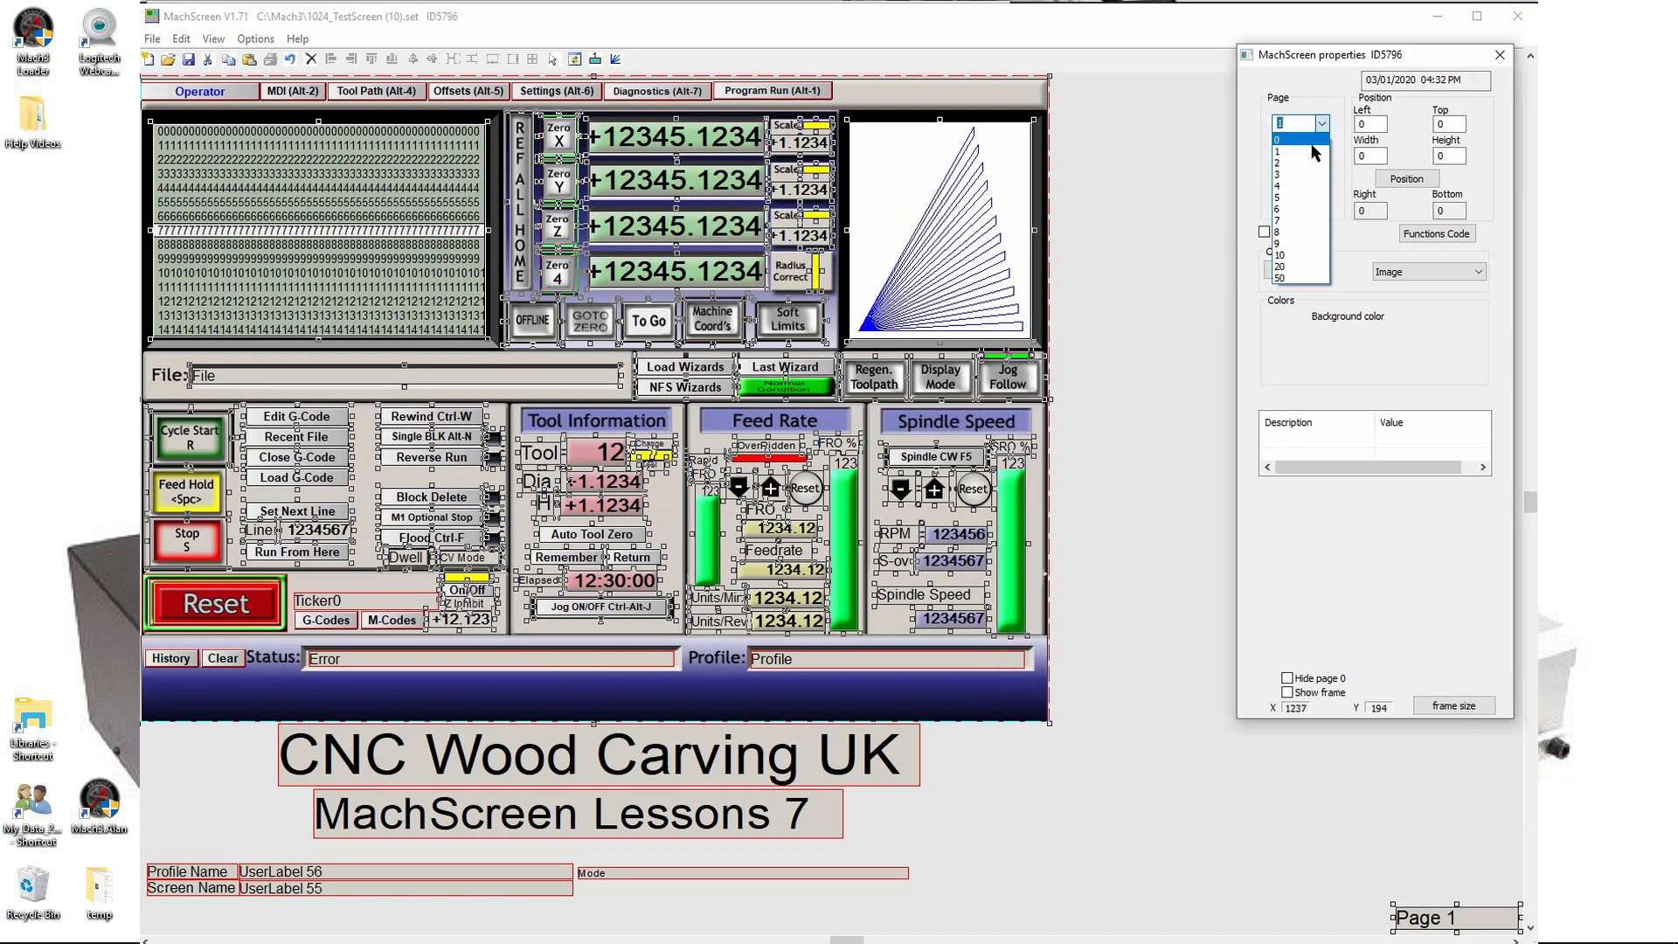
pyautogui.click(1284, 271)
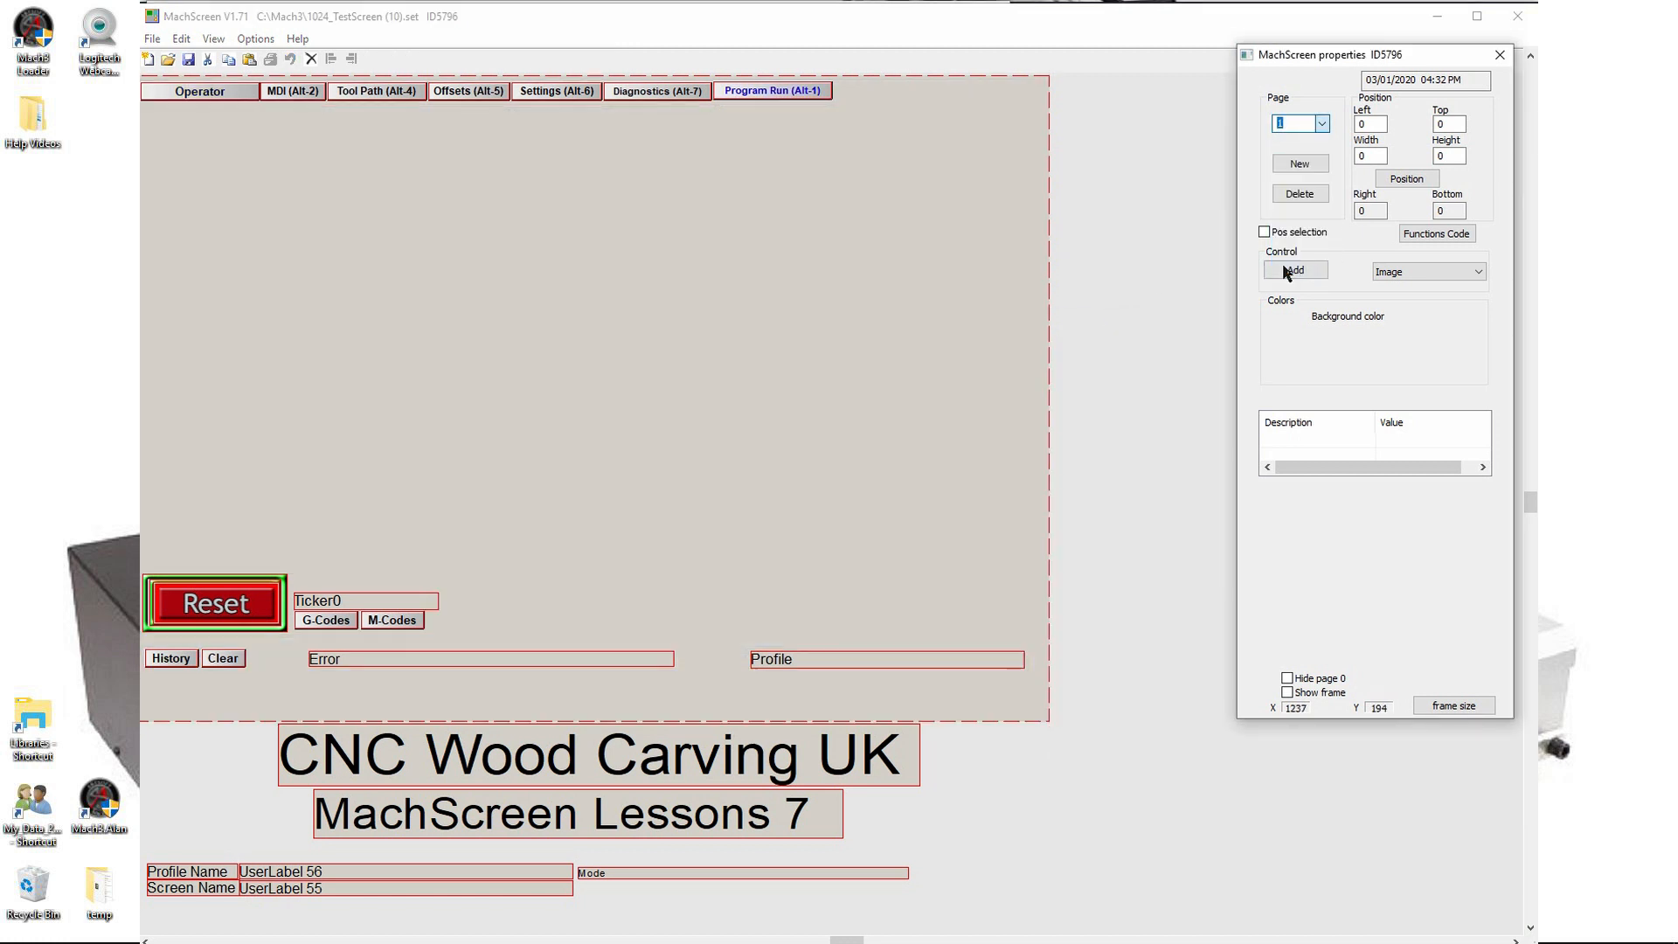
pyautogui.rightClick(1125, 197)
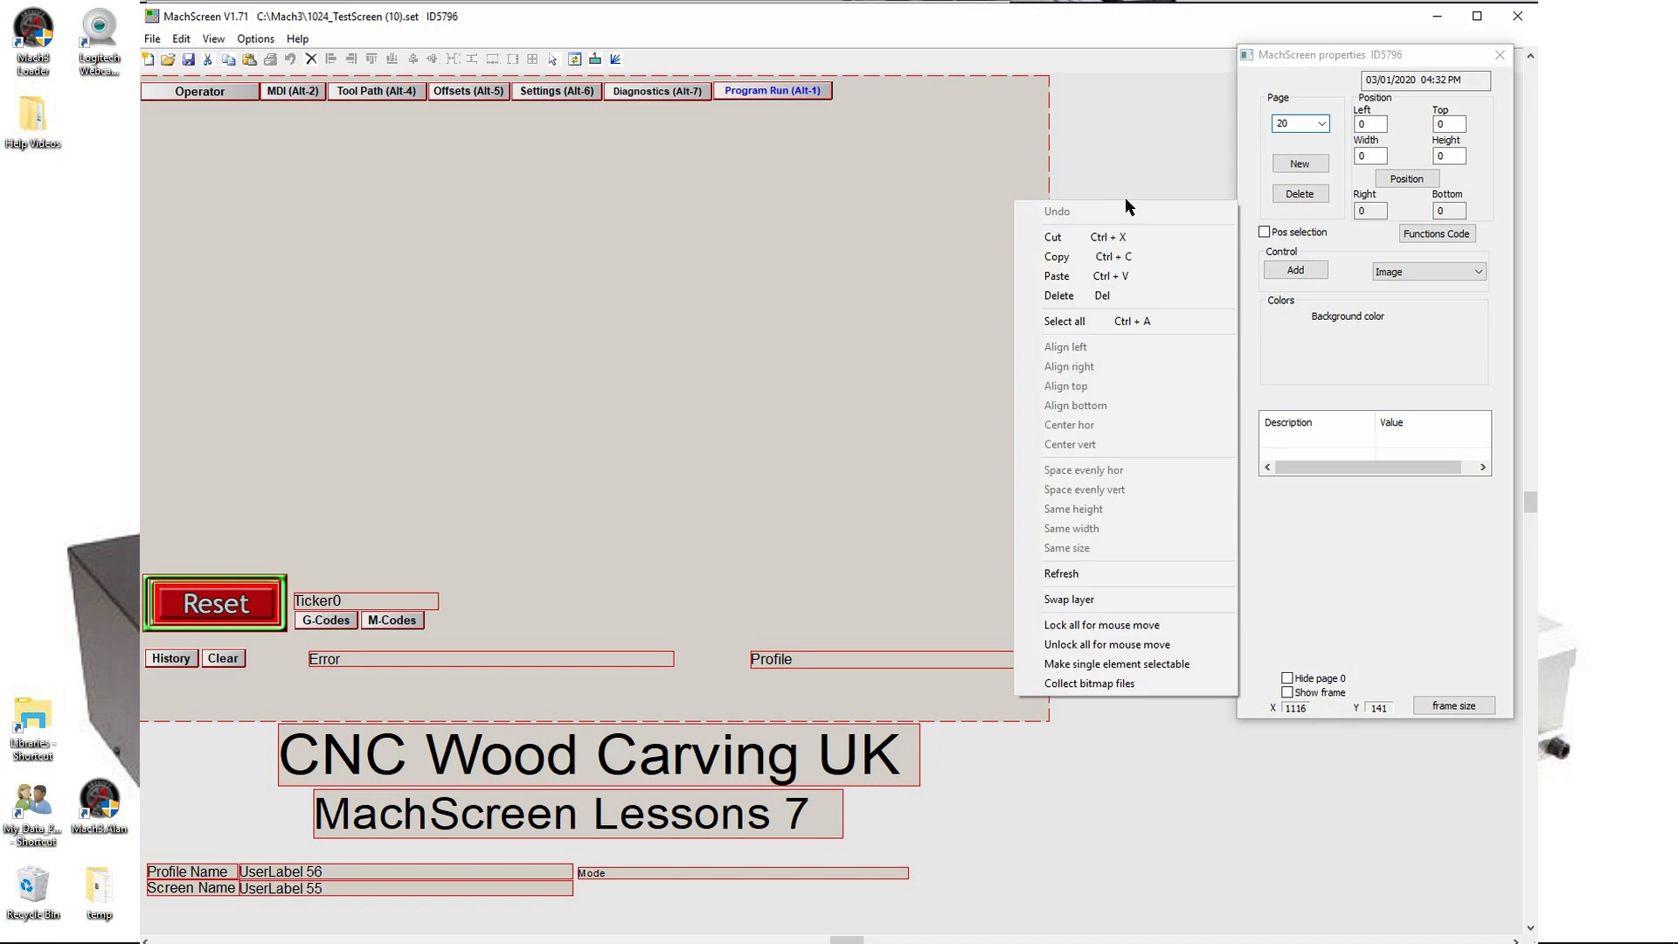
pyautogui.click(1064, 282)
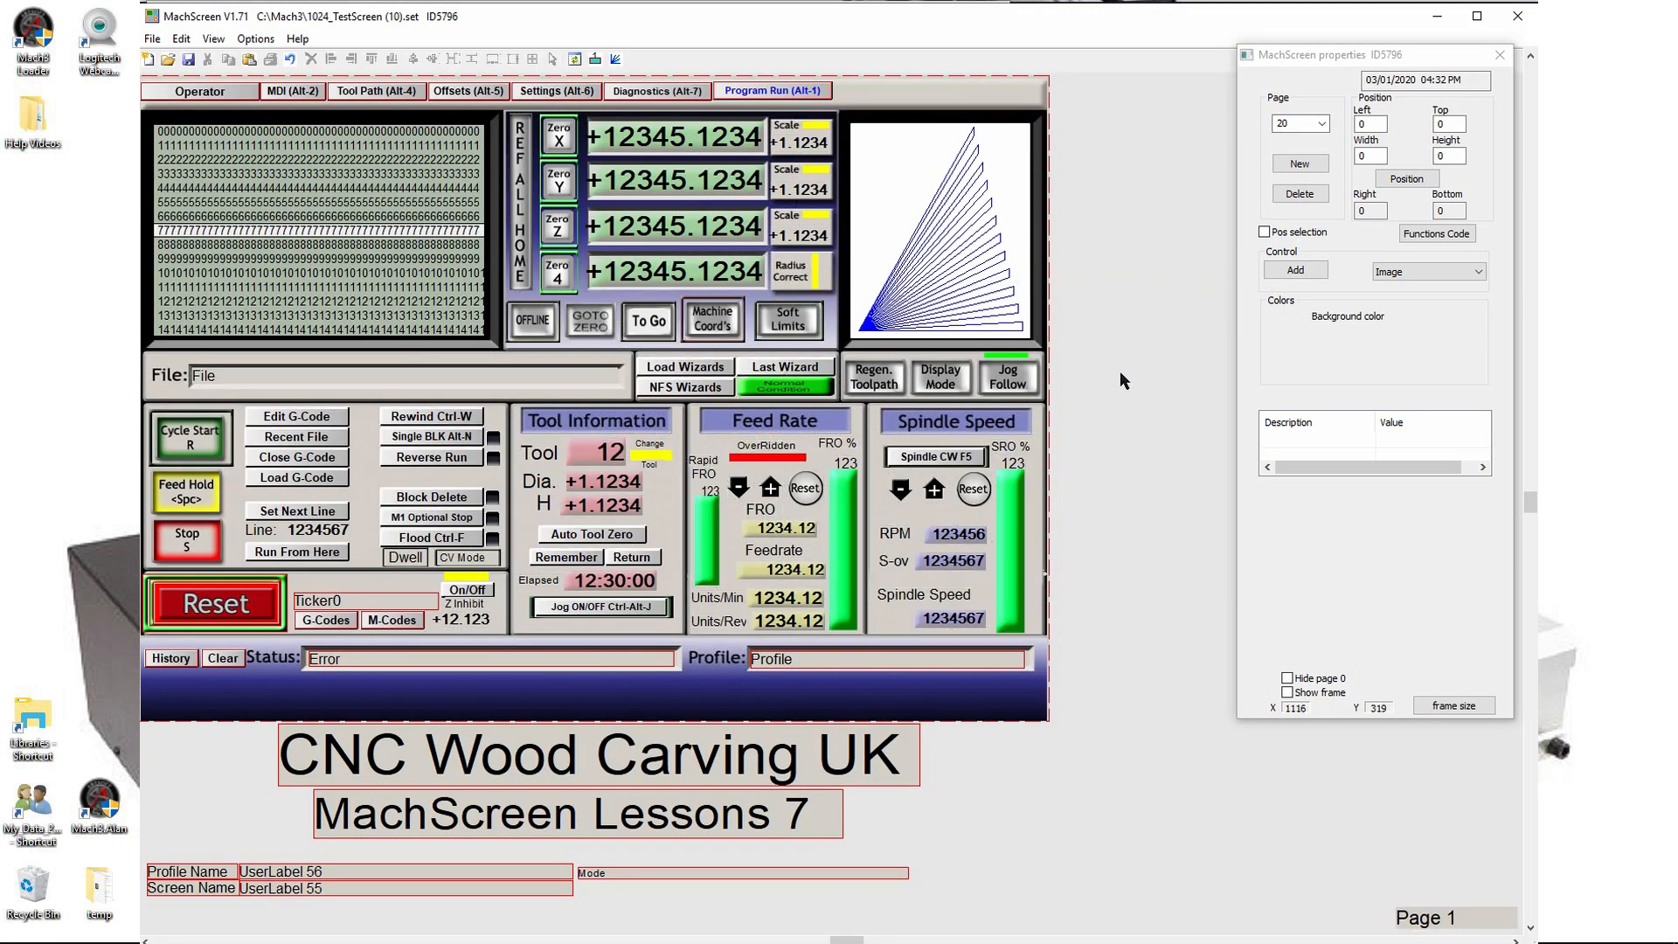
# Step: Change the text of the page number label on page 20 to Page 20
pyautogui.click(1433, 916)
pyautogui.click(1418, 449)
pyautogui.click(1422, 452)
pyautogui.press('BackSpace')
pyautogui.write('20')
pyautogui.press('Return')
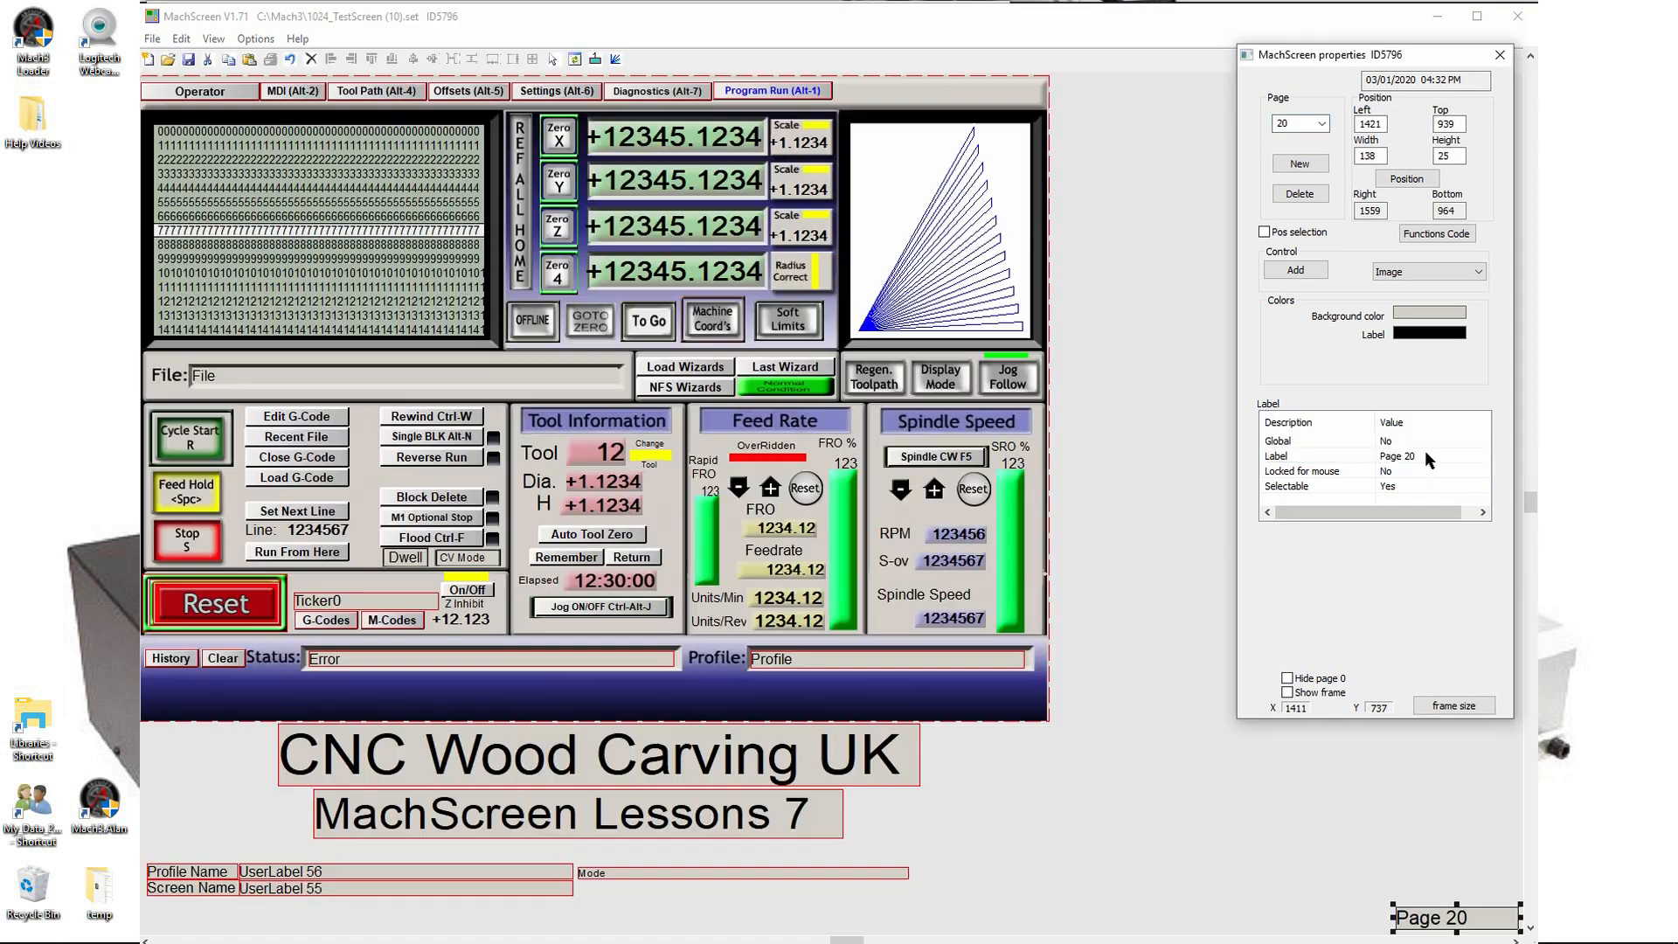
pyautogui.click(1482, 773)
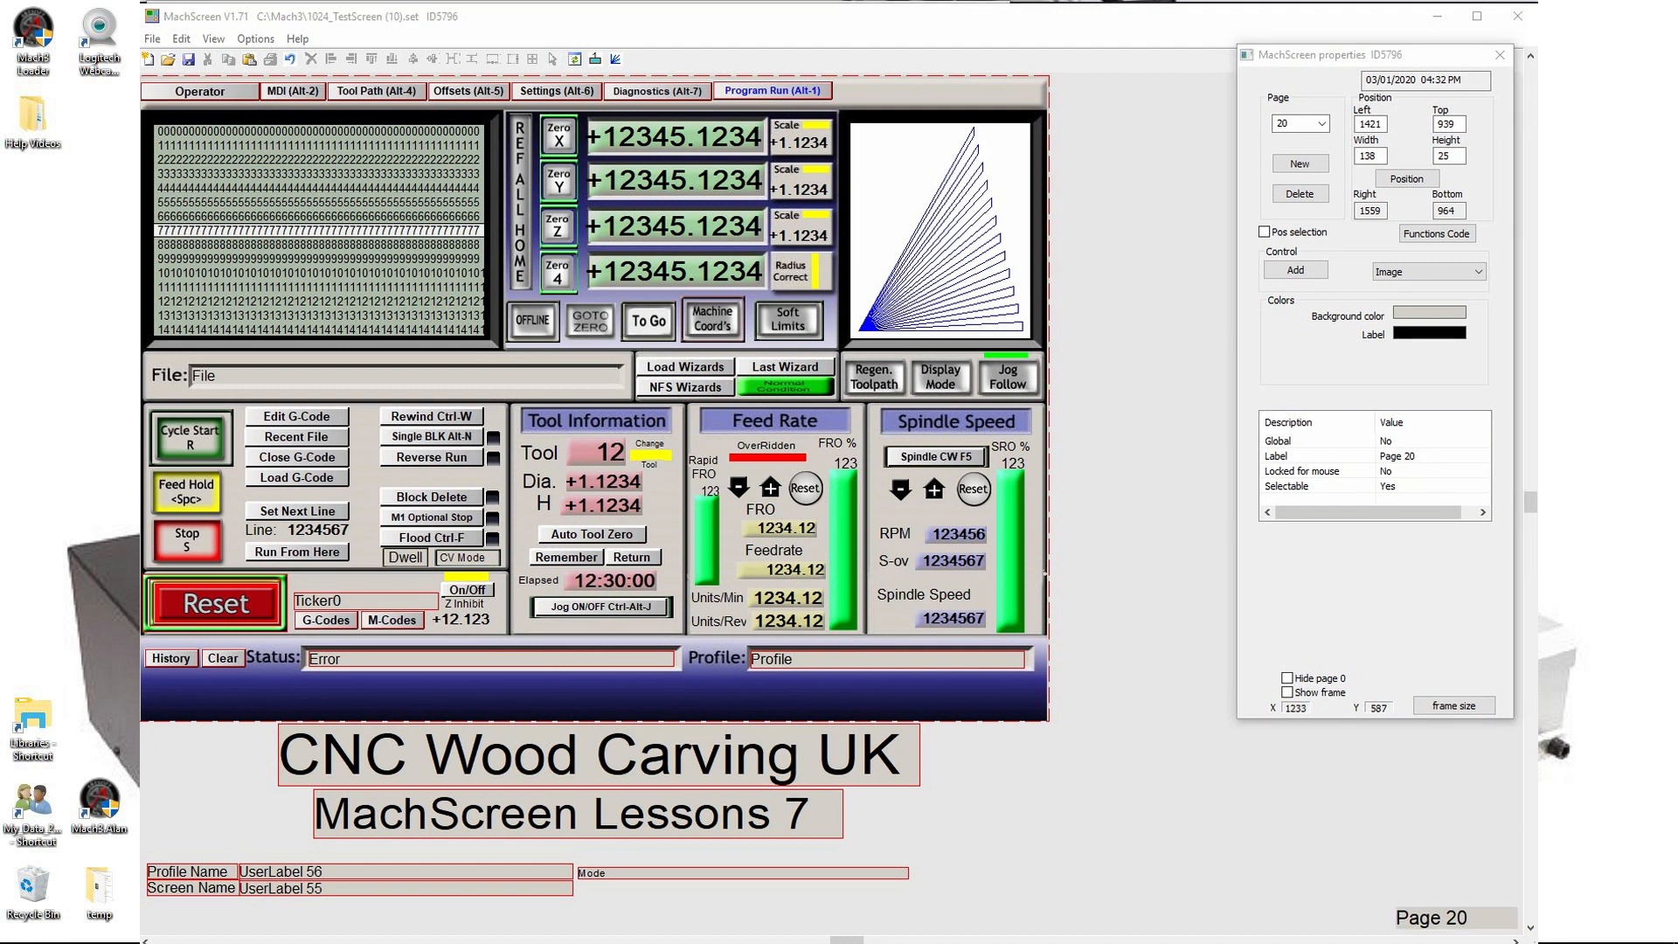
# Step: Enlarge the frame of page 1 only, using a user-defined size that encloses the labels below, and toggle the frame display
pyautogui.click(1300, 124)
pyautogui.click(1286, 152)
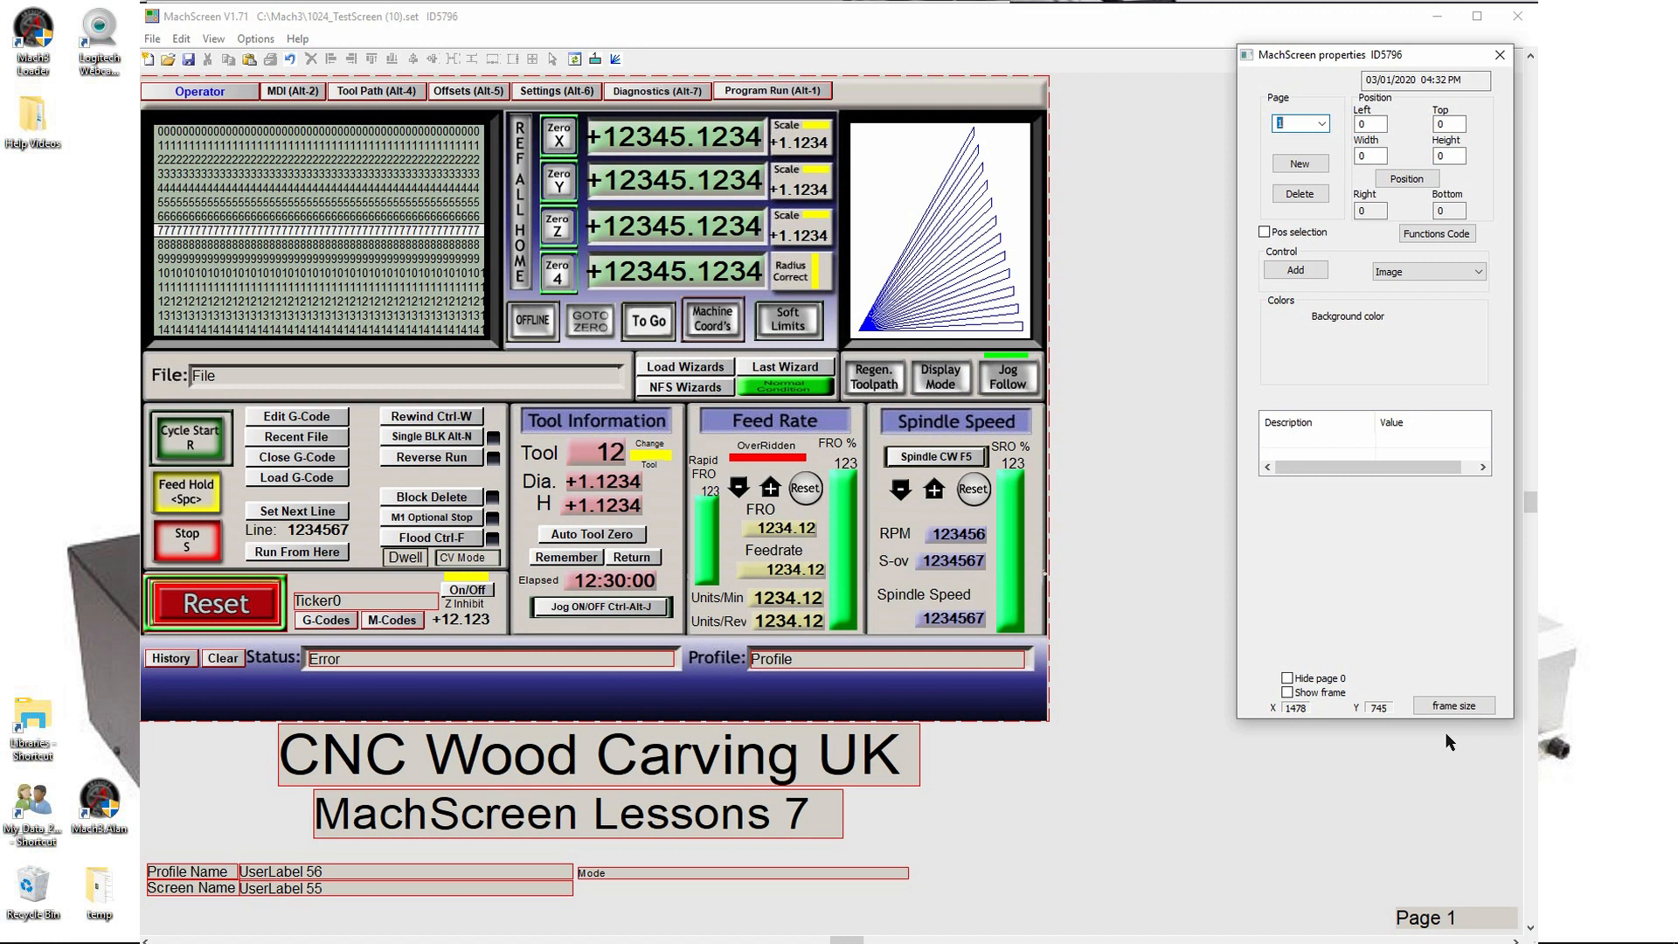
pyautogui.click(1454, 706)
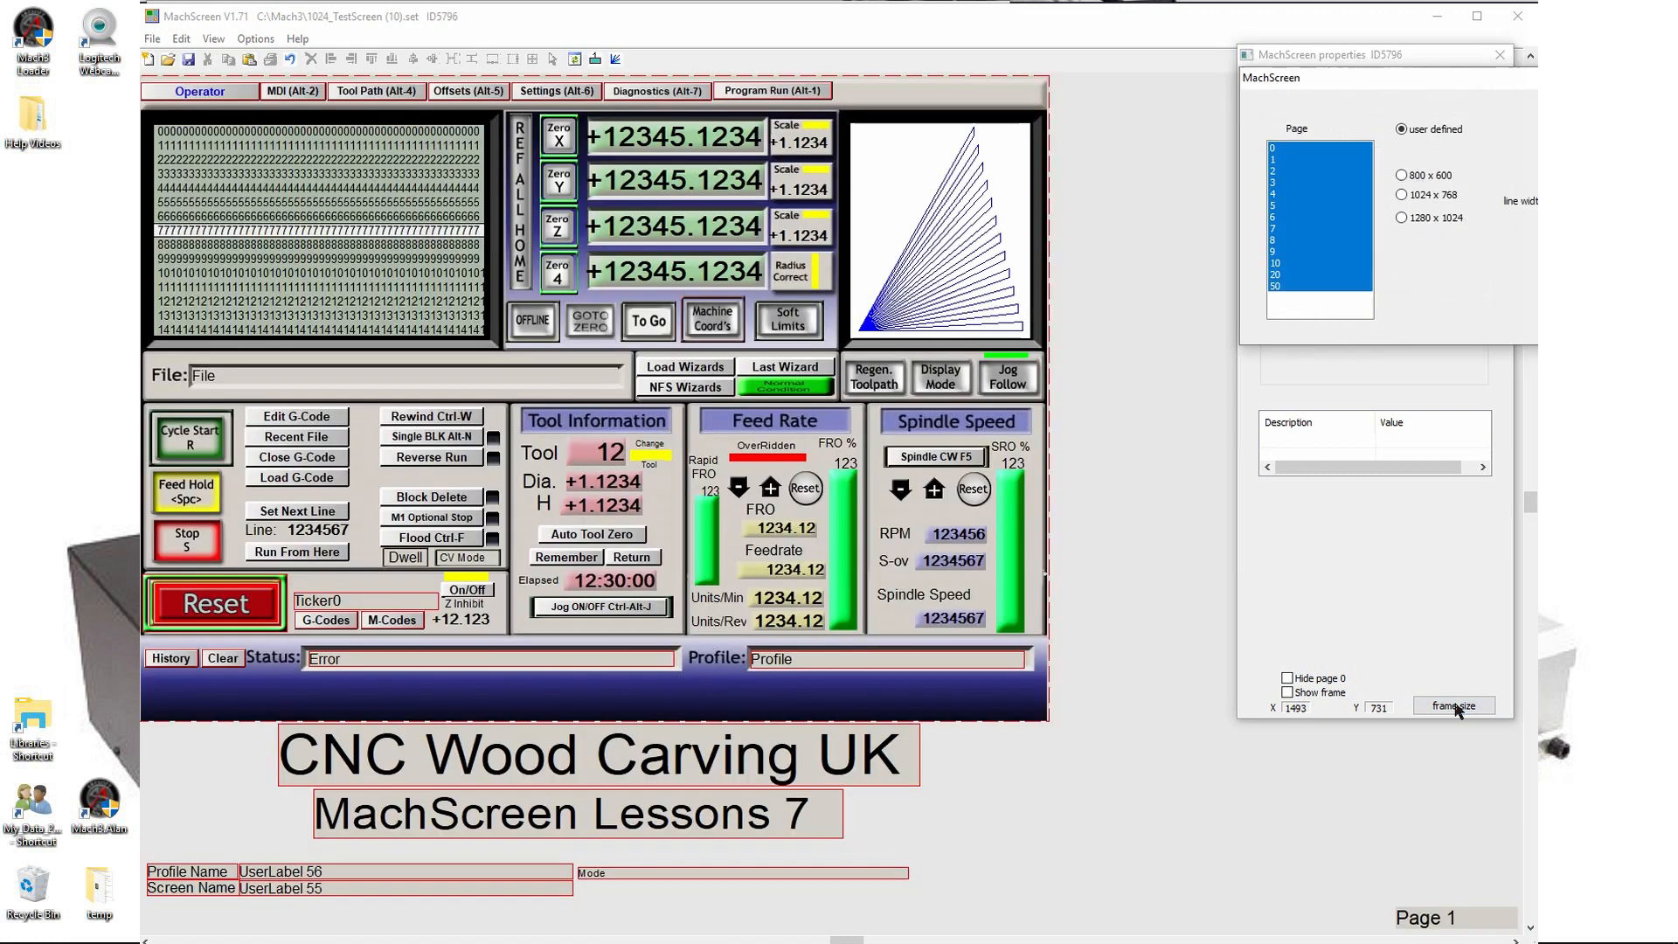
pyautogui.click(1285, 160)
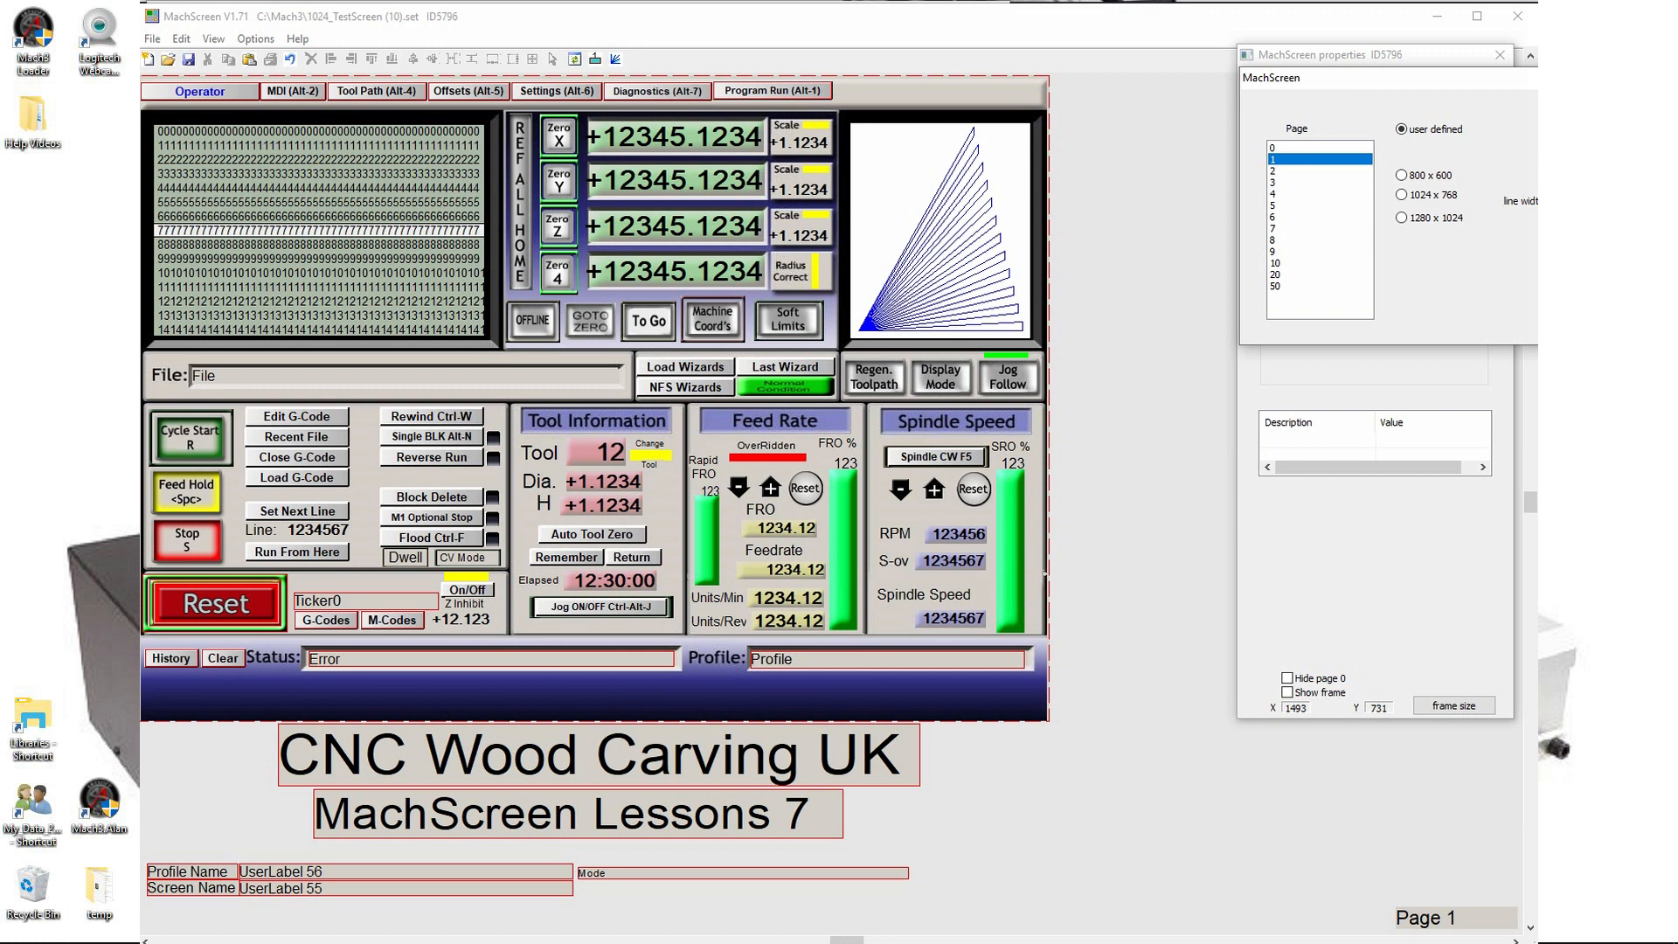
pyautogui.press('Return')
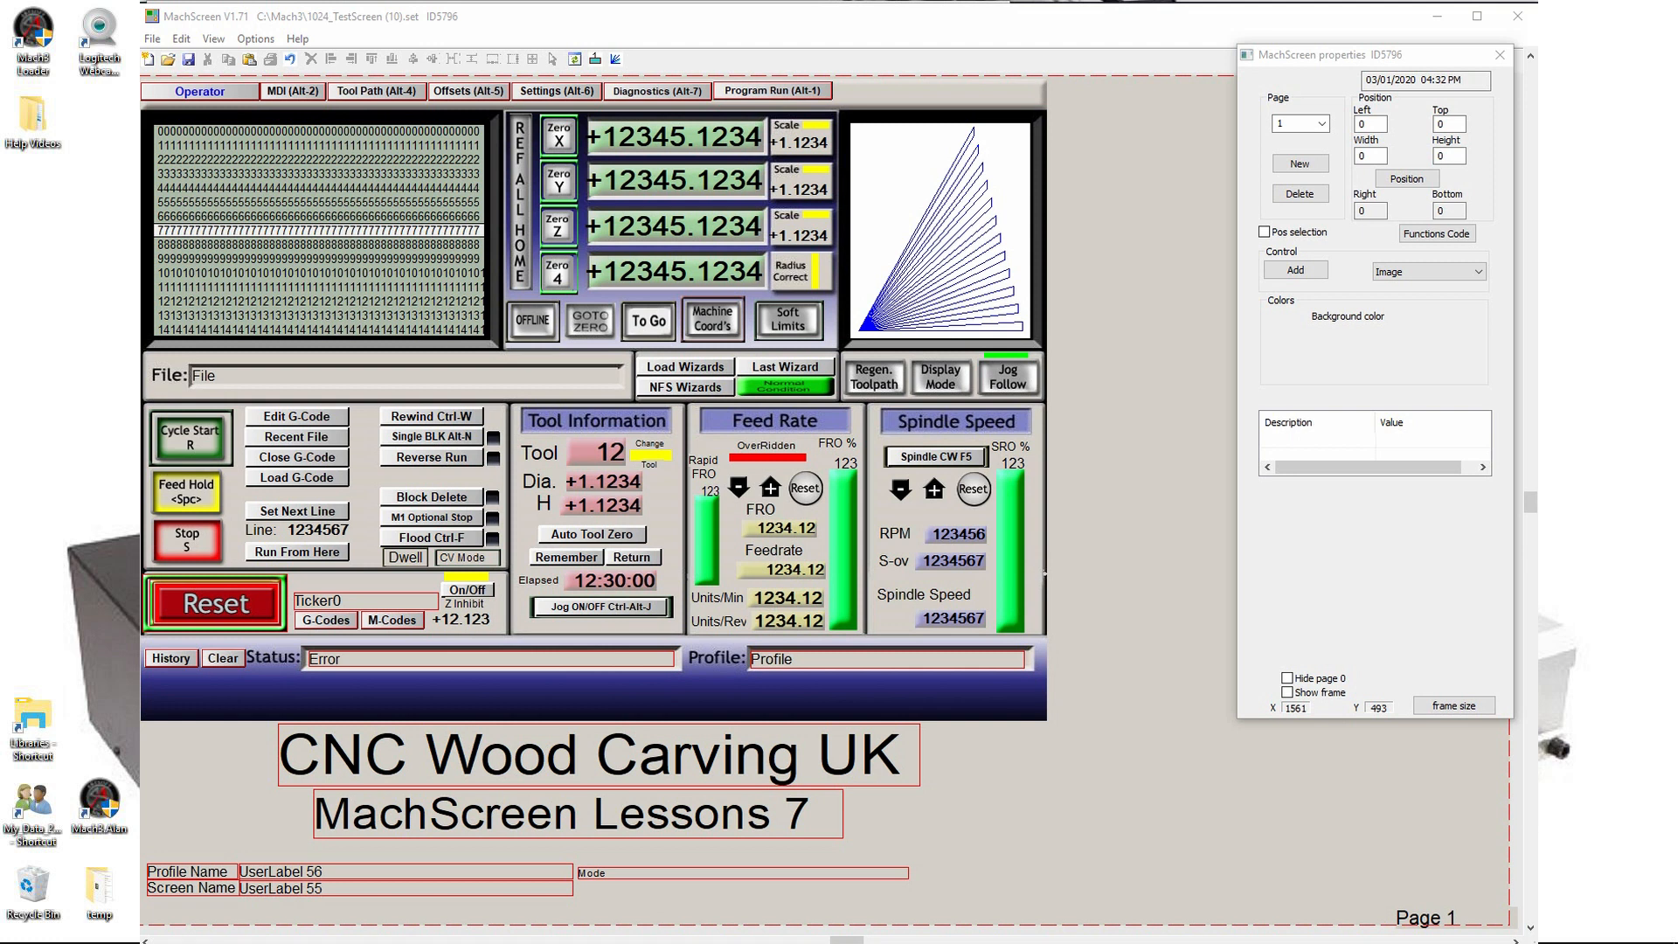
pyautogui.click(1287, 692)
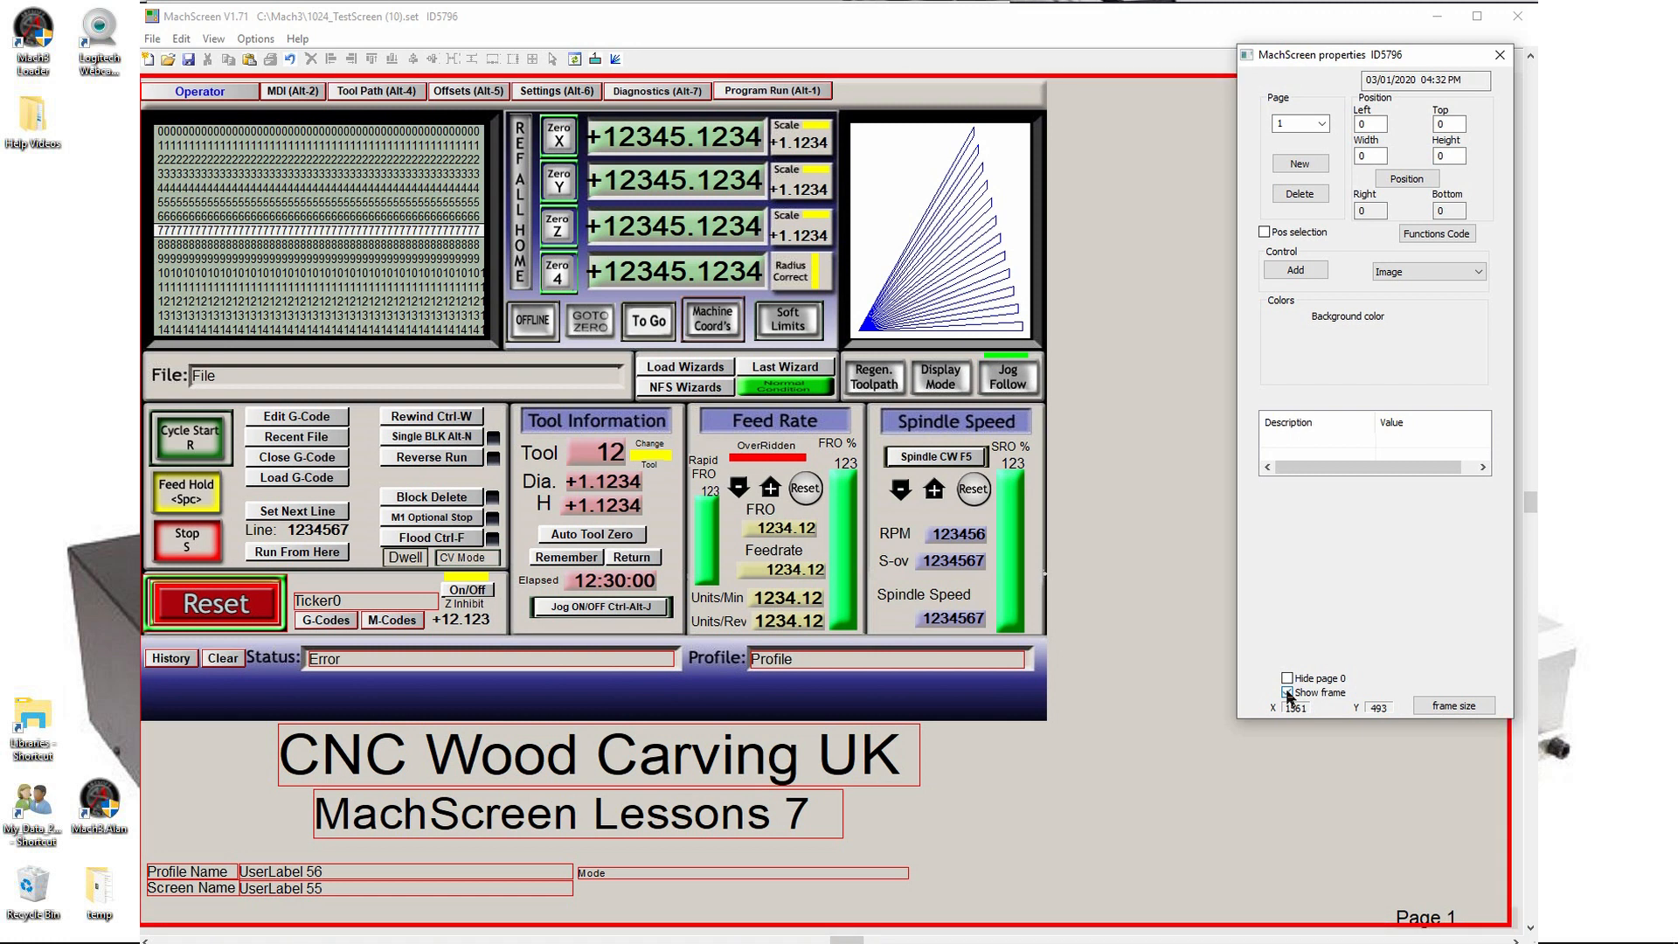
pyautogui.click(1287, 692)
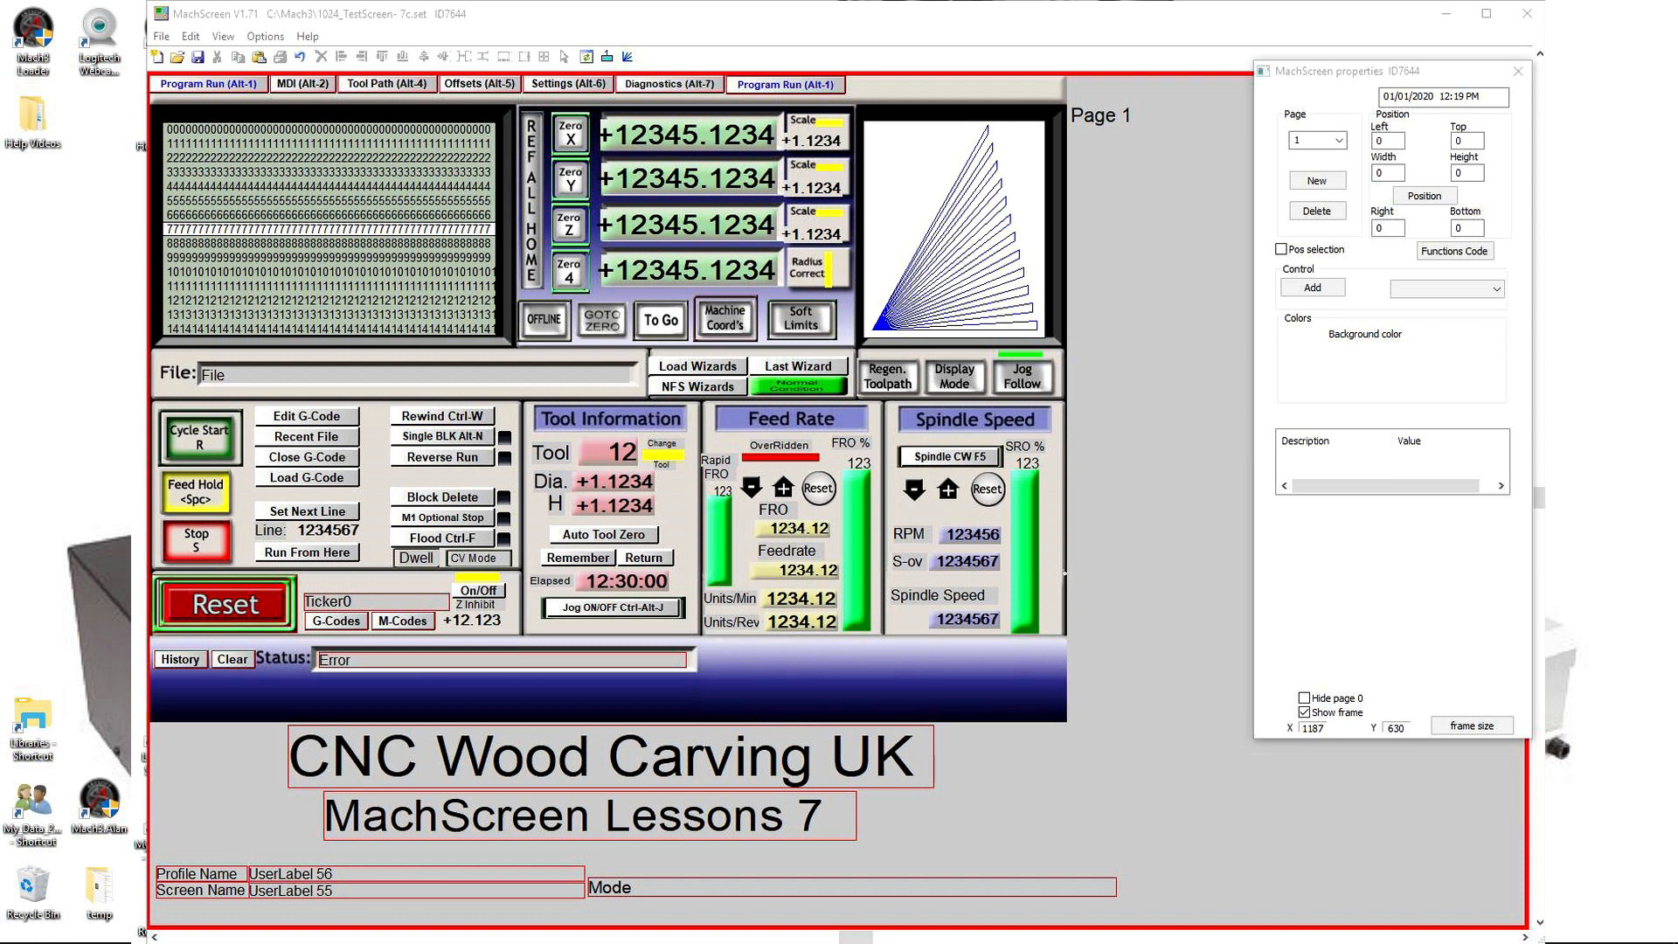
# Step: Delete the background image, the Goto Zero button, and the fourth-axis zero button, readout and LEDs from page 1
pyautogui.click(1021, 674)
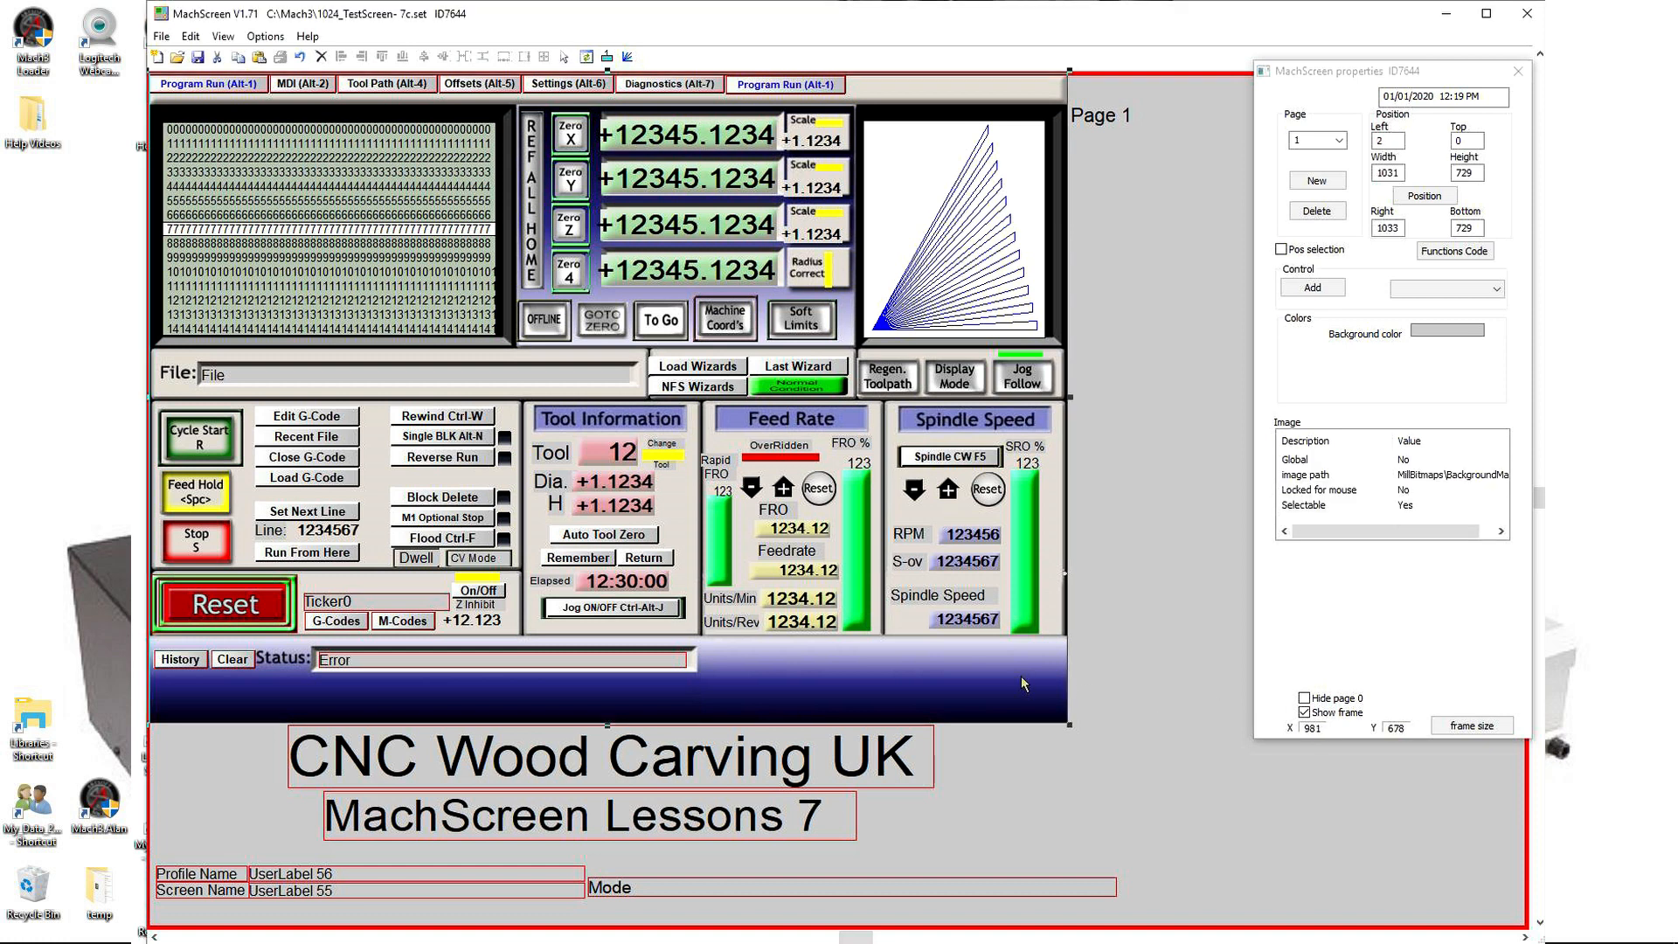
pyautogui.press('Delete')
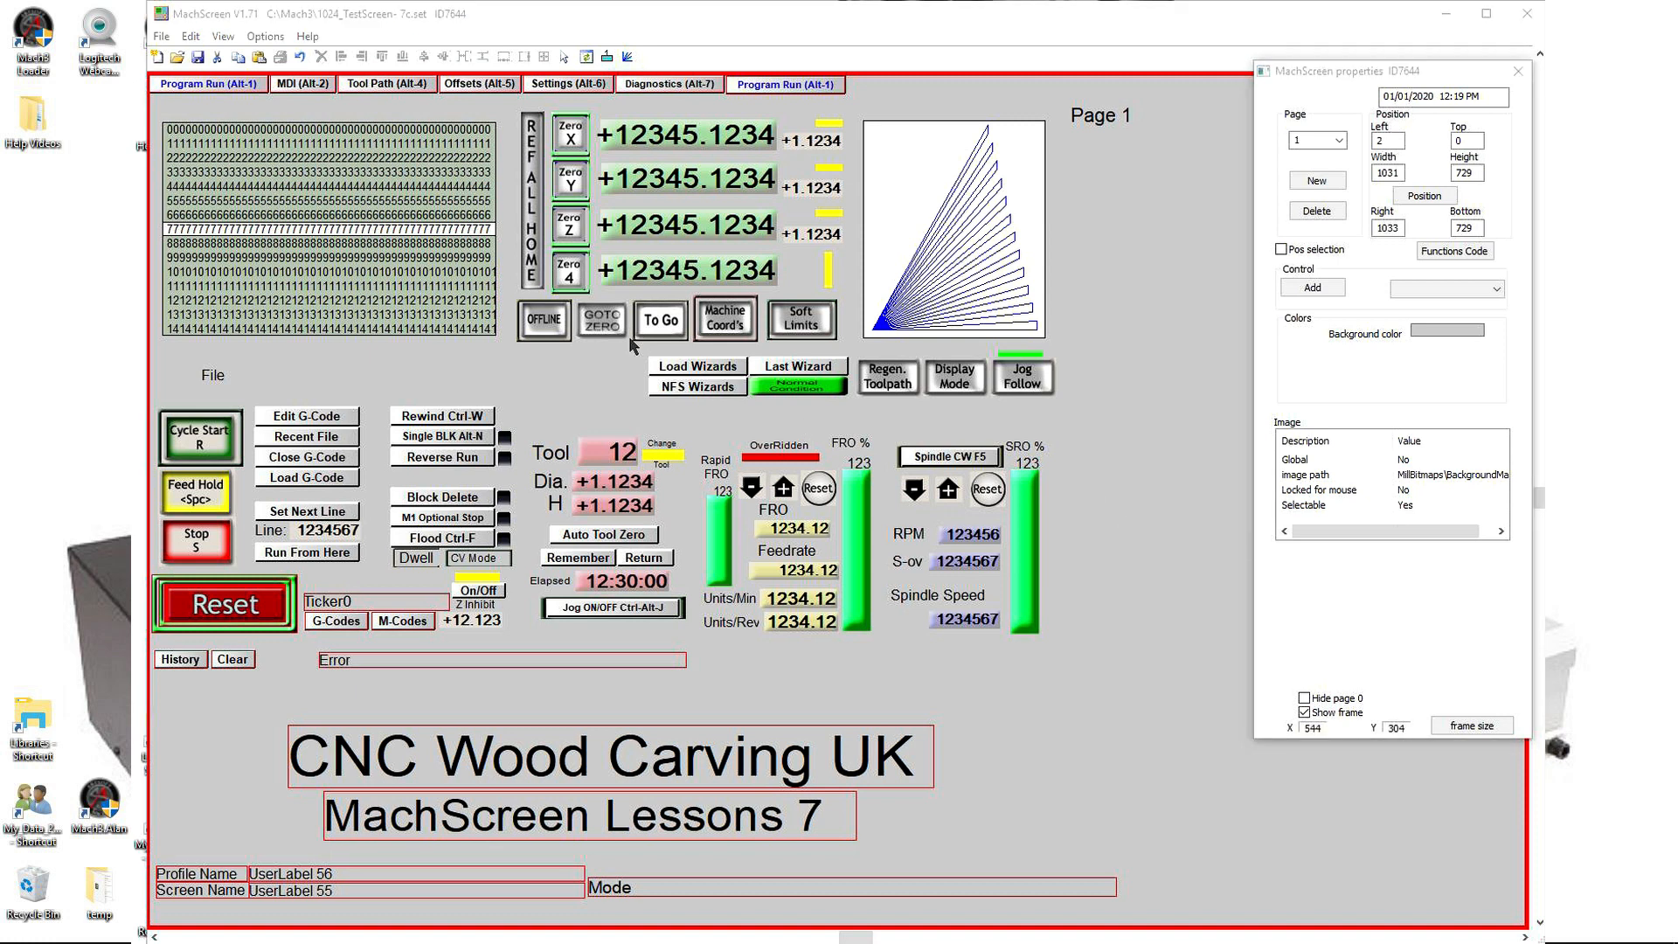
pyautogui.click(600, 330)
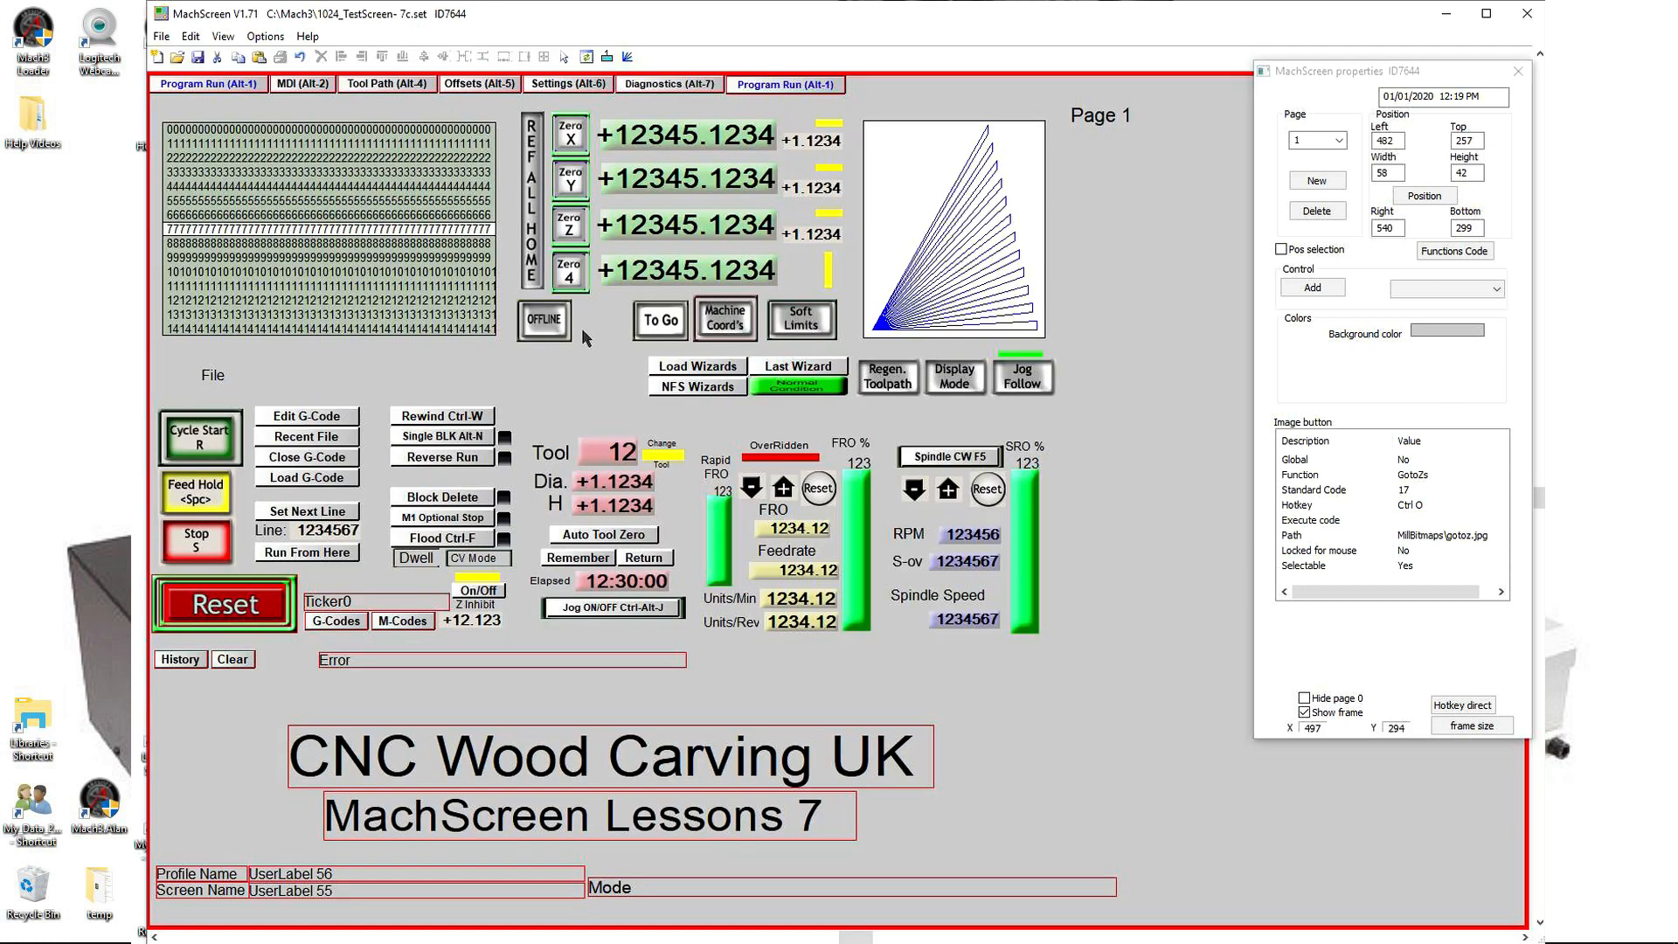
pyautogui.click(568, 280)
pyautogui.click(640, 273)
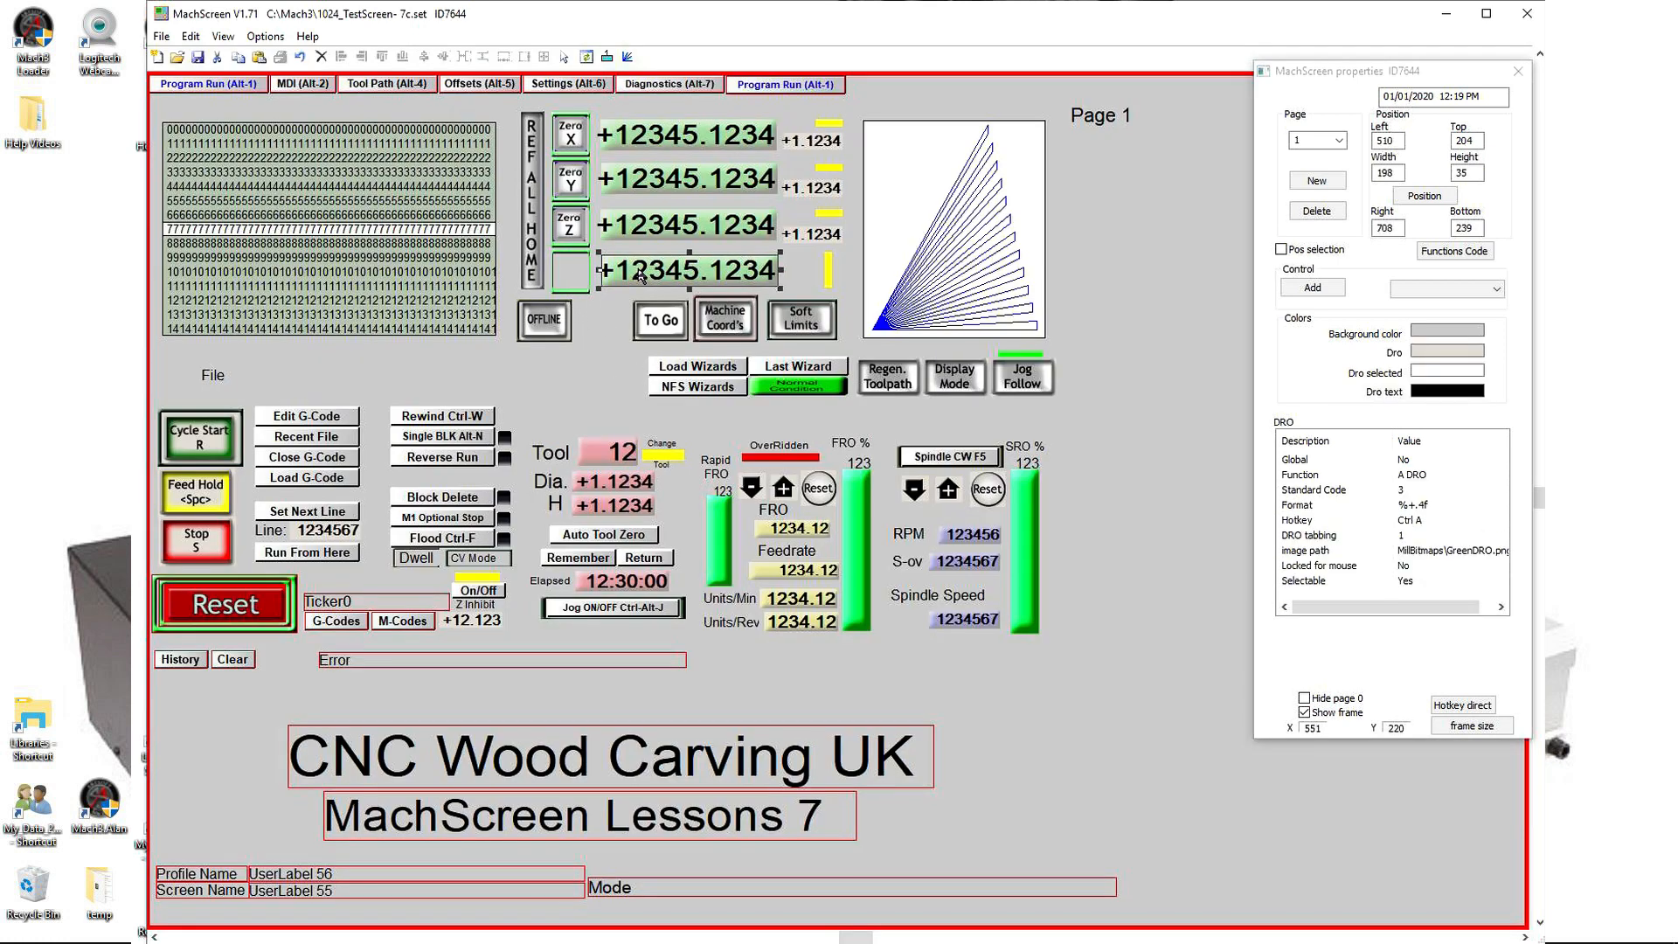
pyautogui.click(570, 273)
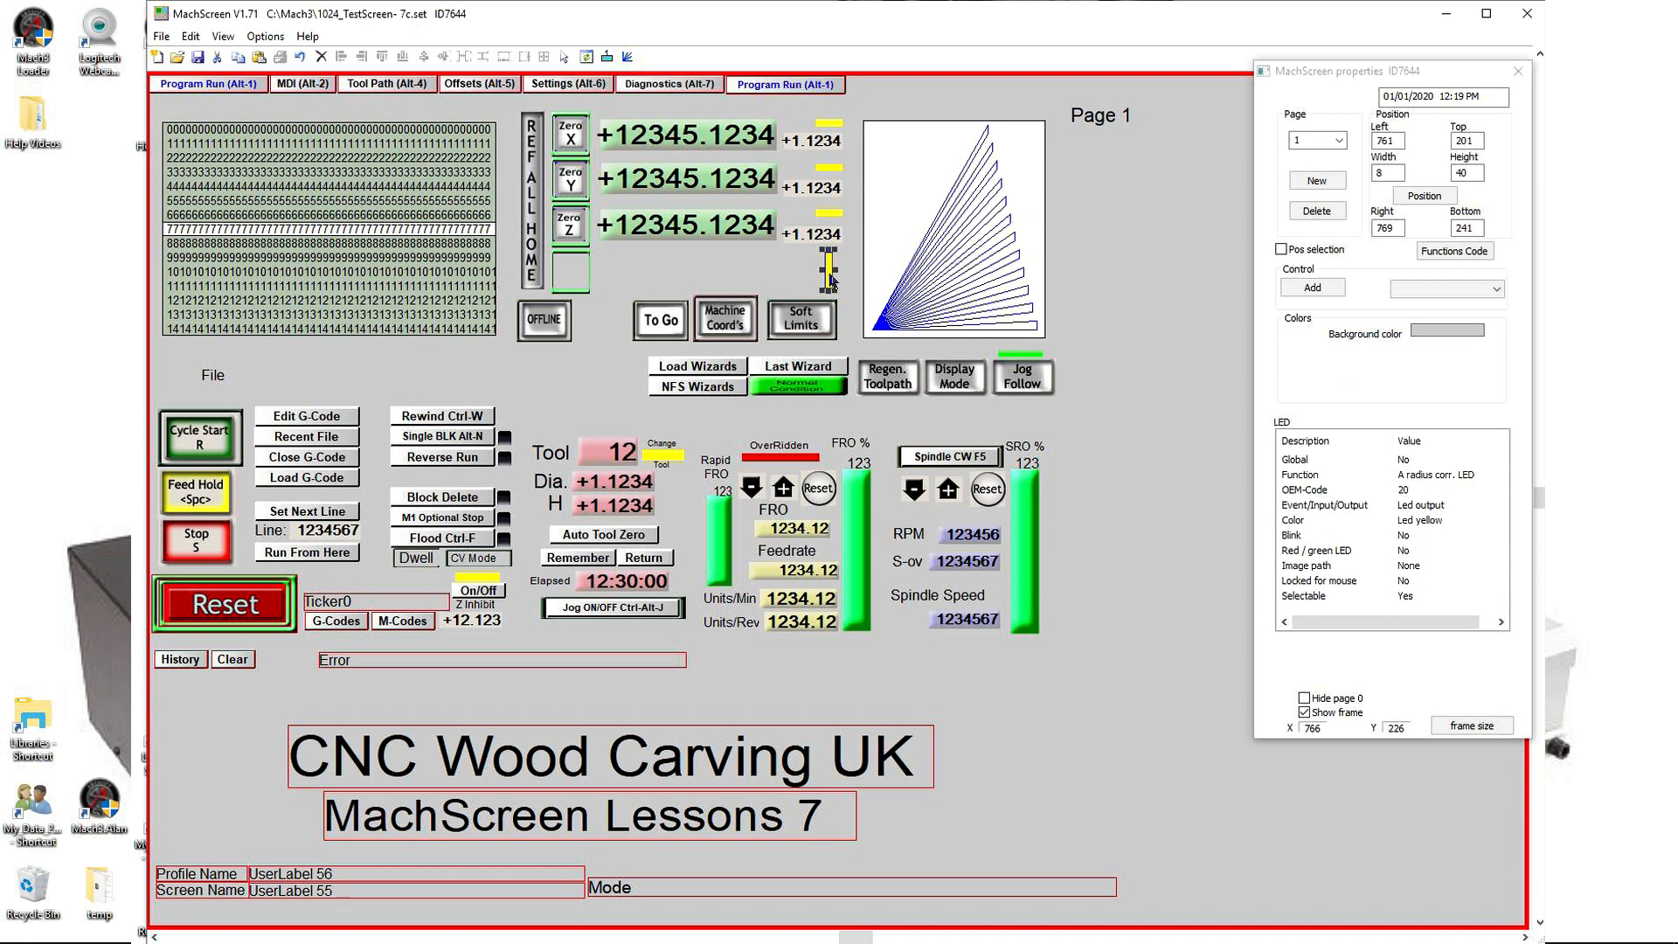
# Step: Delete the three wizard buttons and the Normal Condition LED, and move the File label directly above the Mode label
pyautogui.click(686, 372)
pyautogui.click(699, 390)
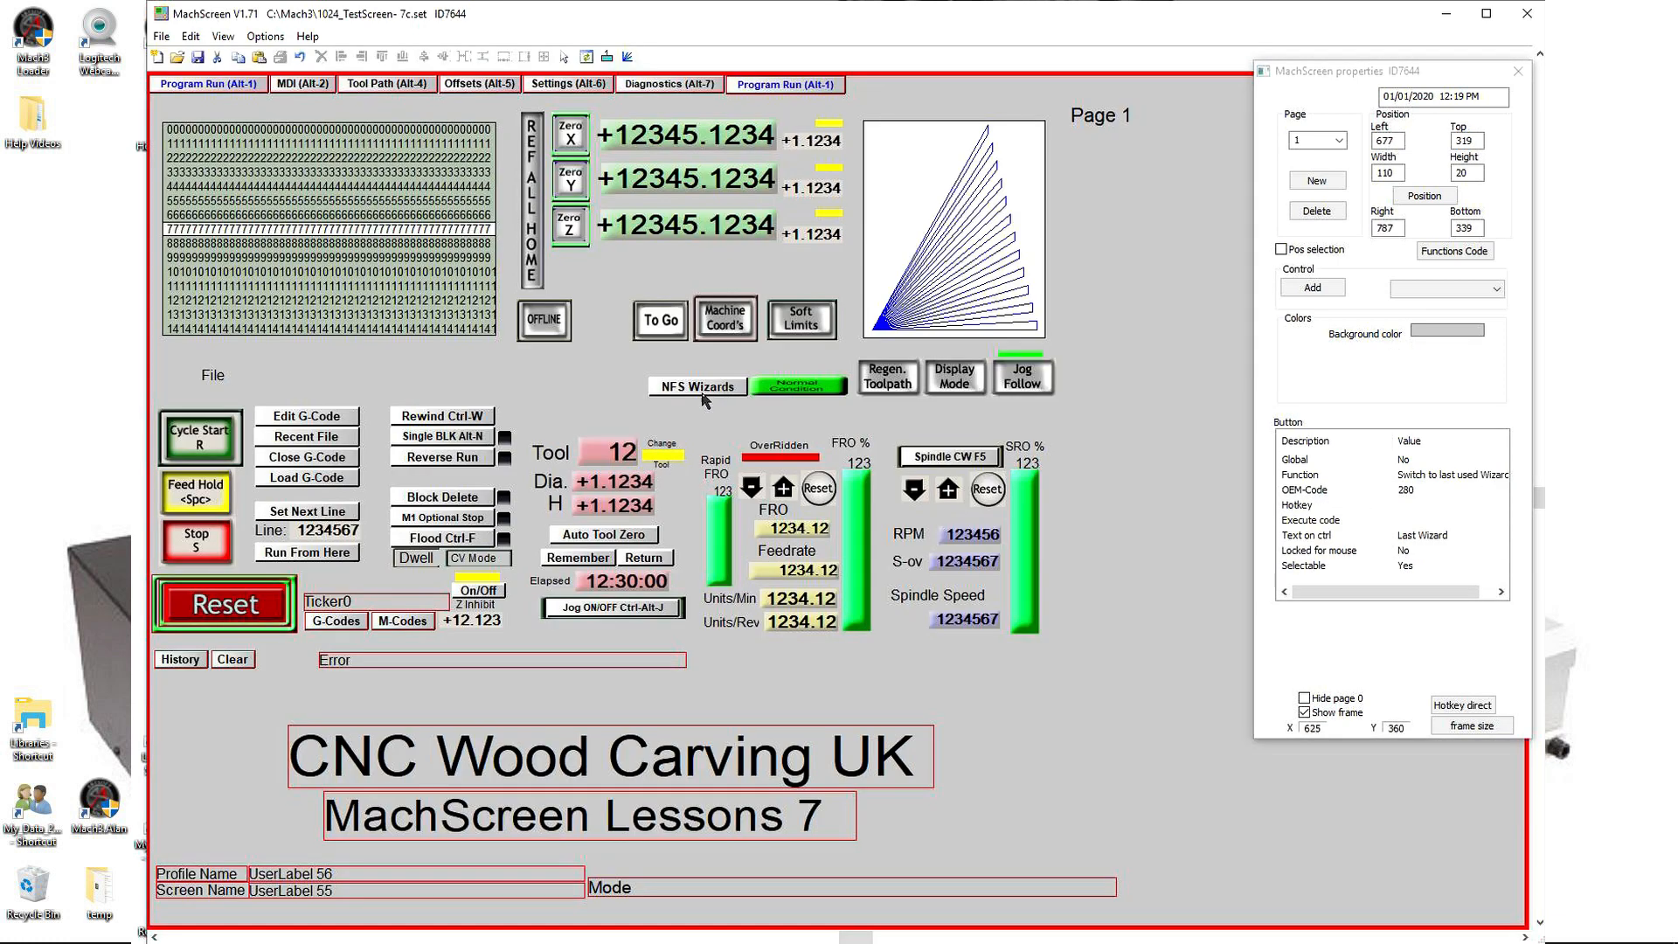
pyautogui.click(786, 388)
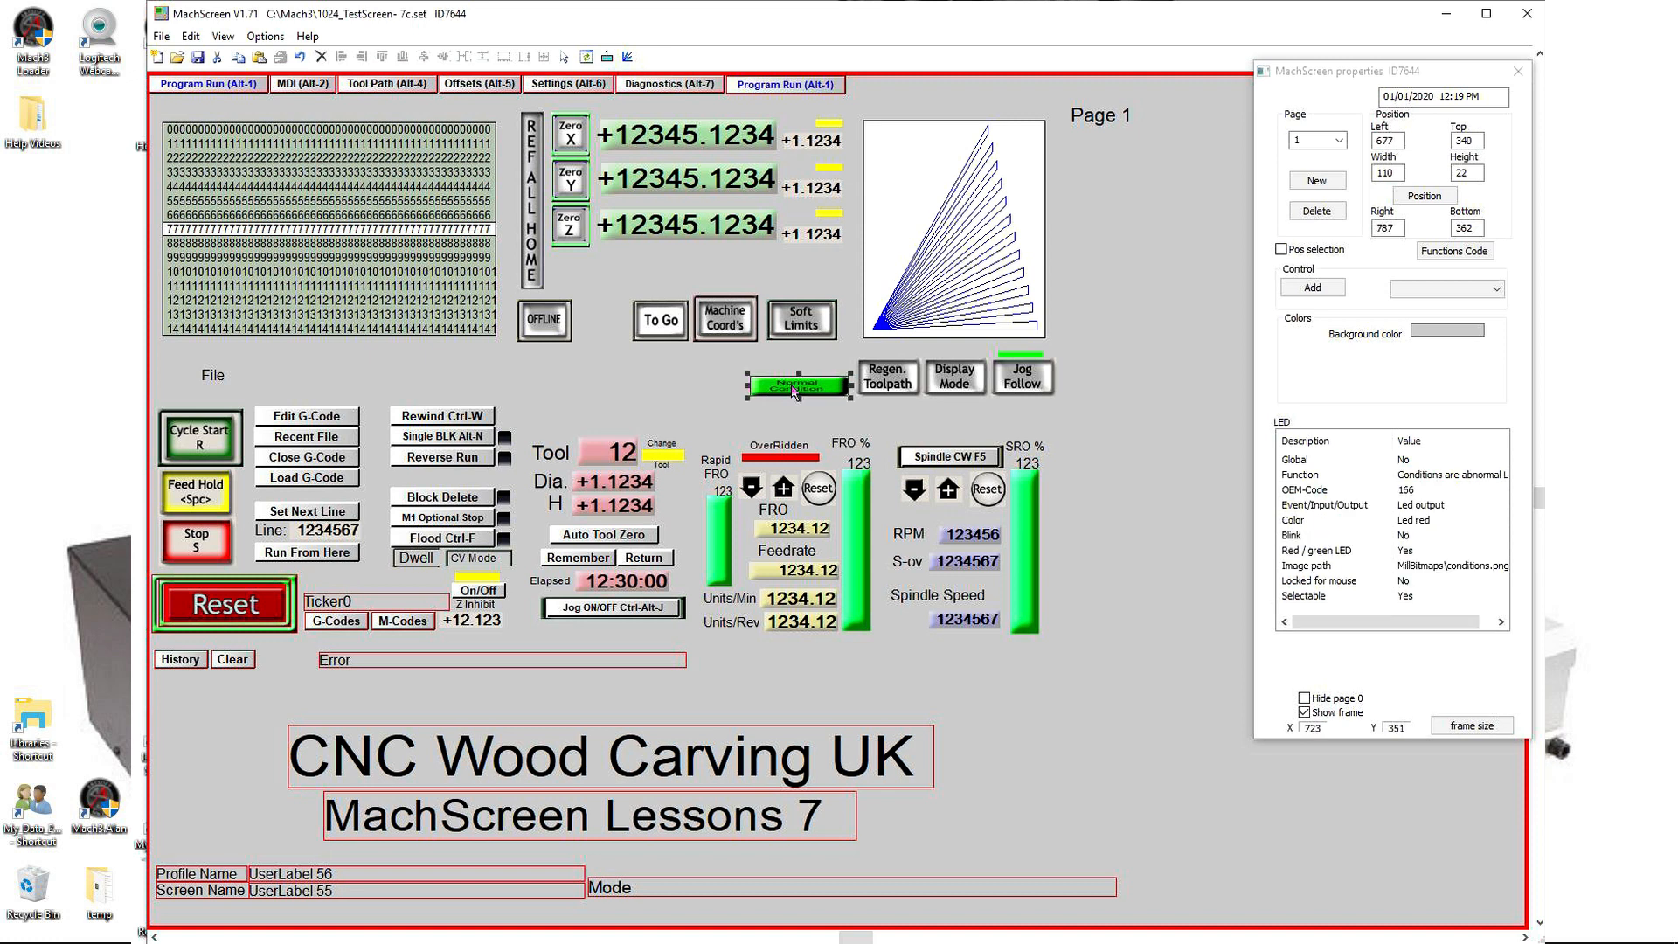
pyautogui.moveTo(255, 385); pyautogui.dragTo(644, 876)
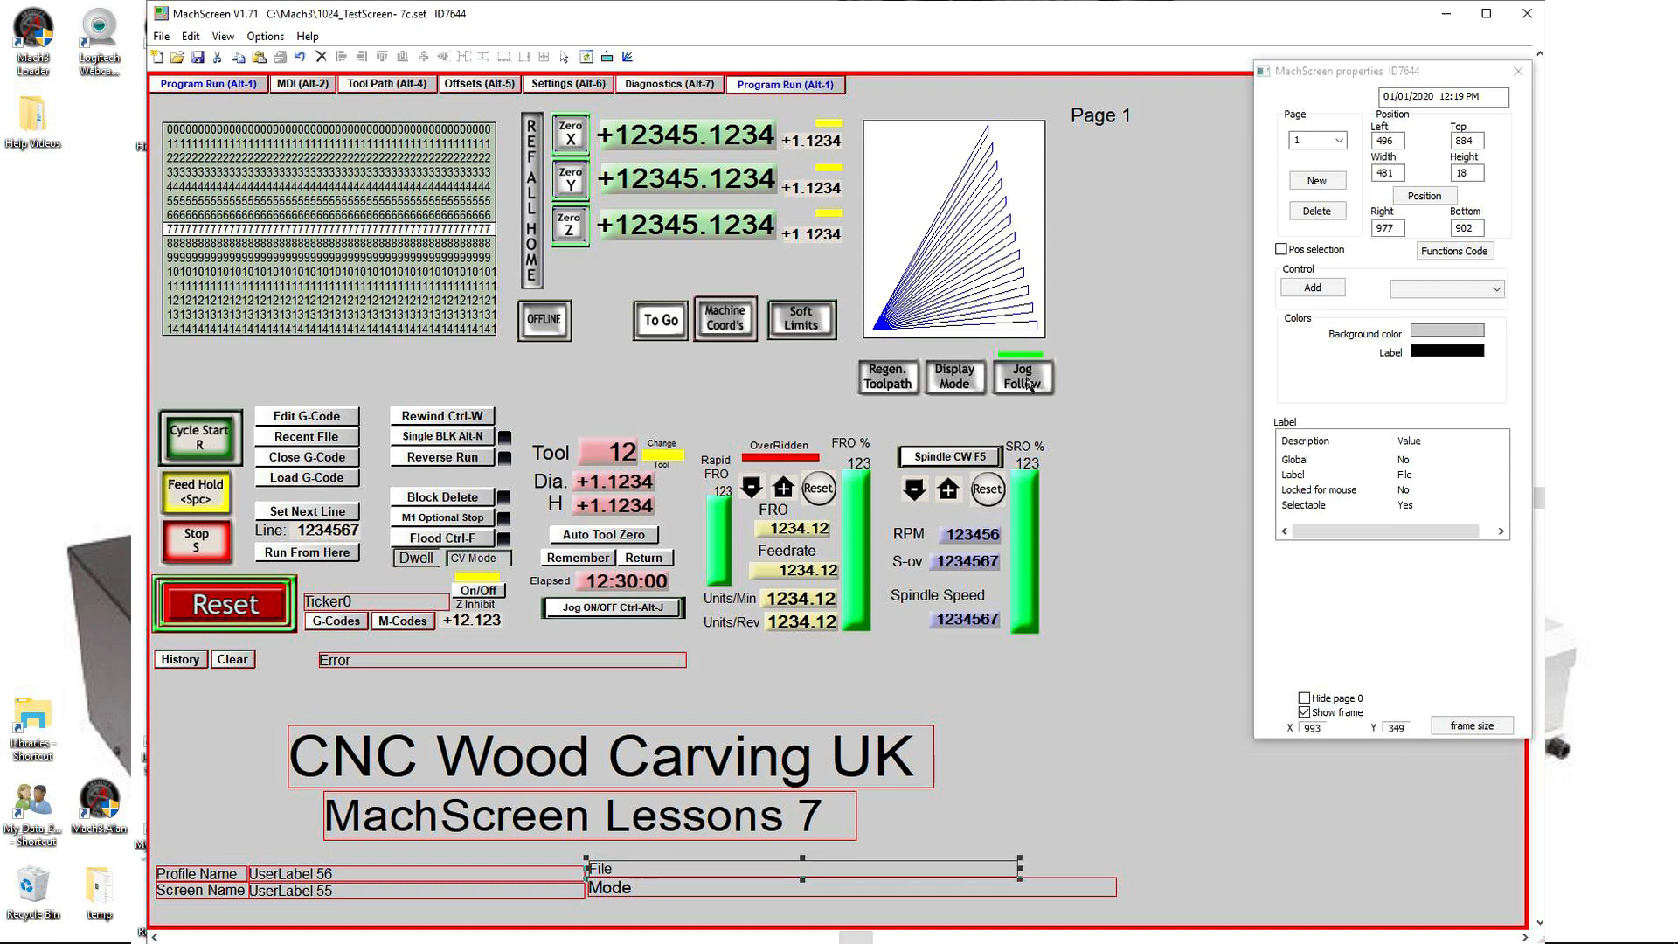
# Step: Delete the X, Y and Z scale DROs together with their yellow scale LEDs
pyautogui.click(817, 241)
pyautogui.press('Delete')
pyautogui.click(825, 215)
pyautogui.click(828, 168)
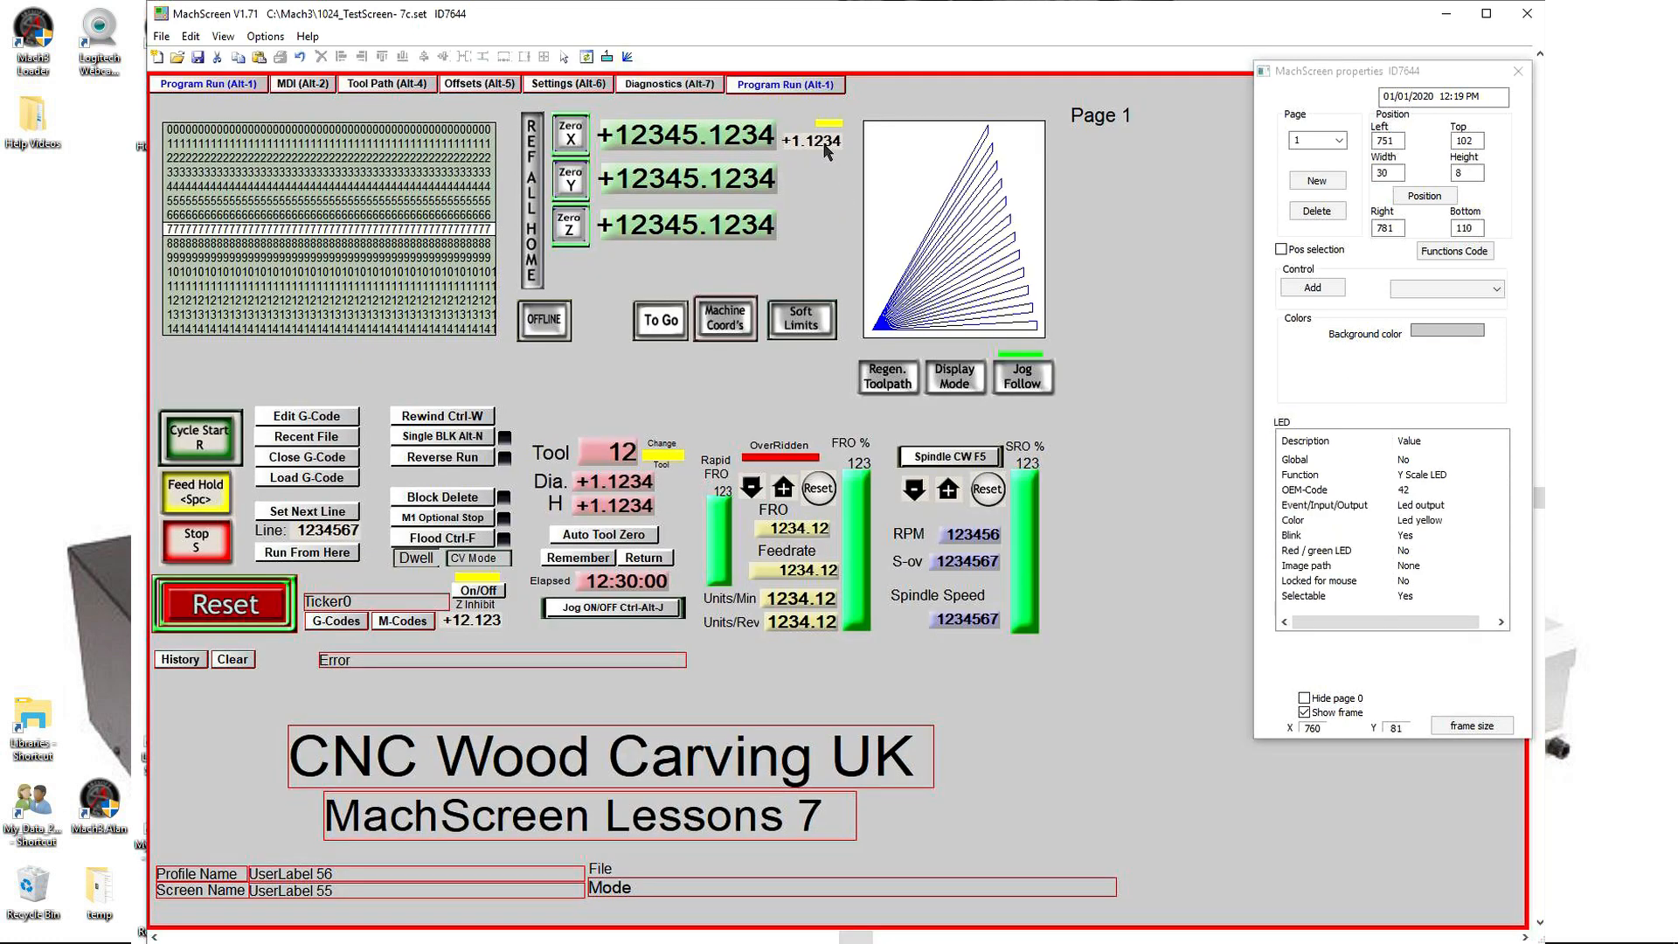
pyautogui.click(829, 136)
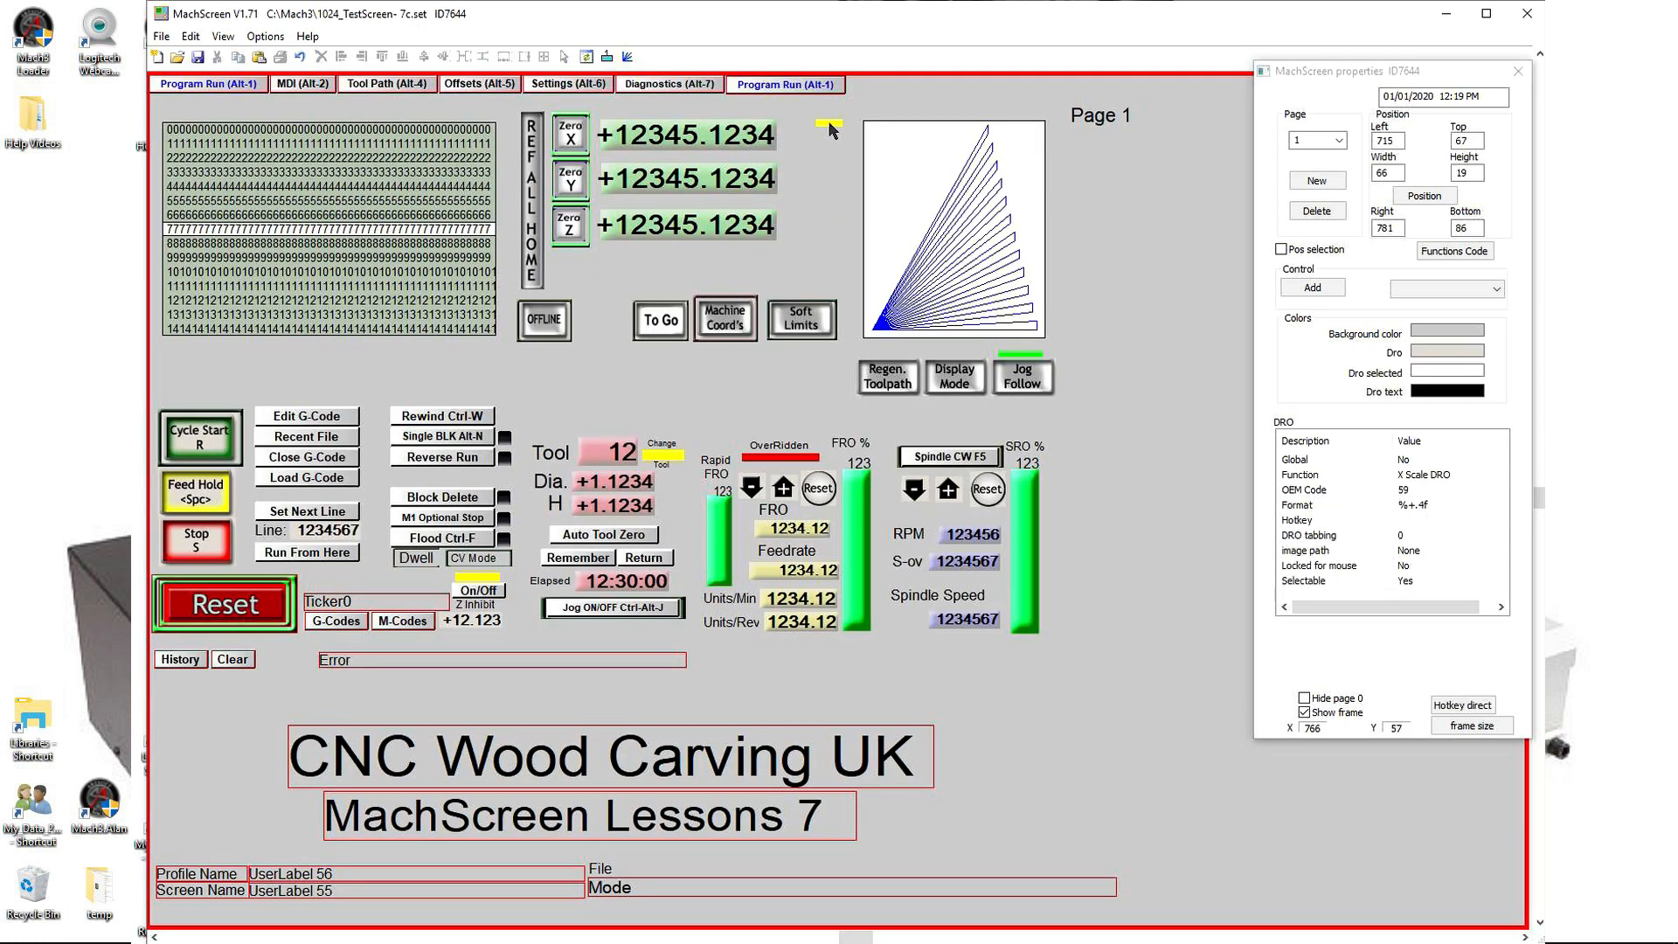
pyautogui.click(830, 123)
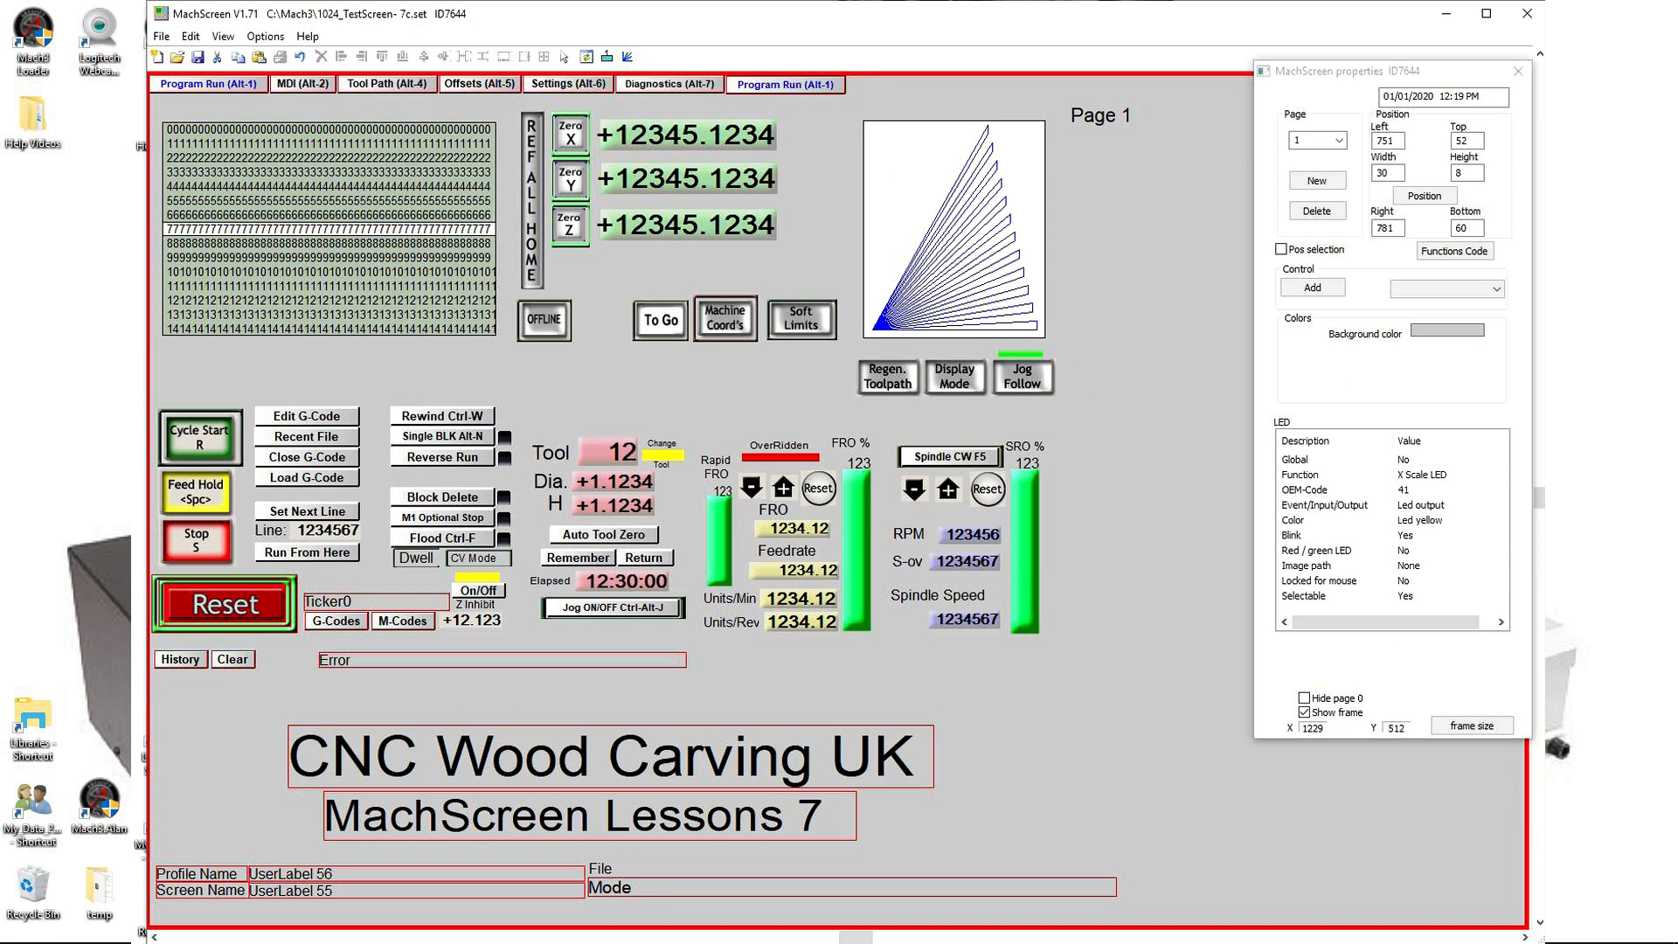
# Step: Reposition and widen the G-code display, with its left at 2, top at 25 and height of 300
pyautogui.click(259, 212)
pyautogui.moveTo(1398, 140); pyautogui.dragTo(1359, 141)
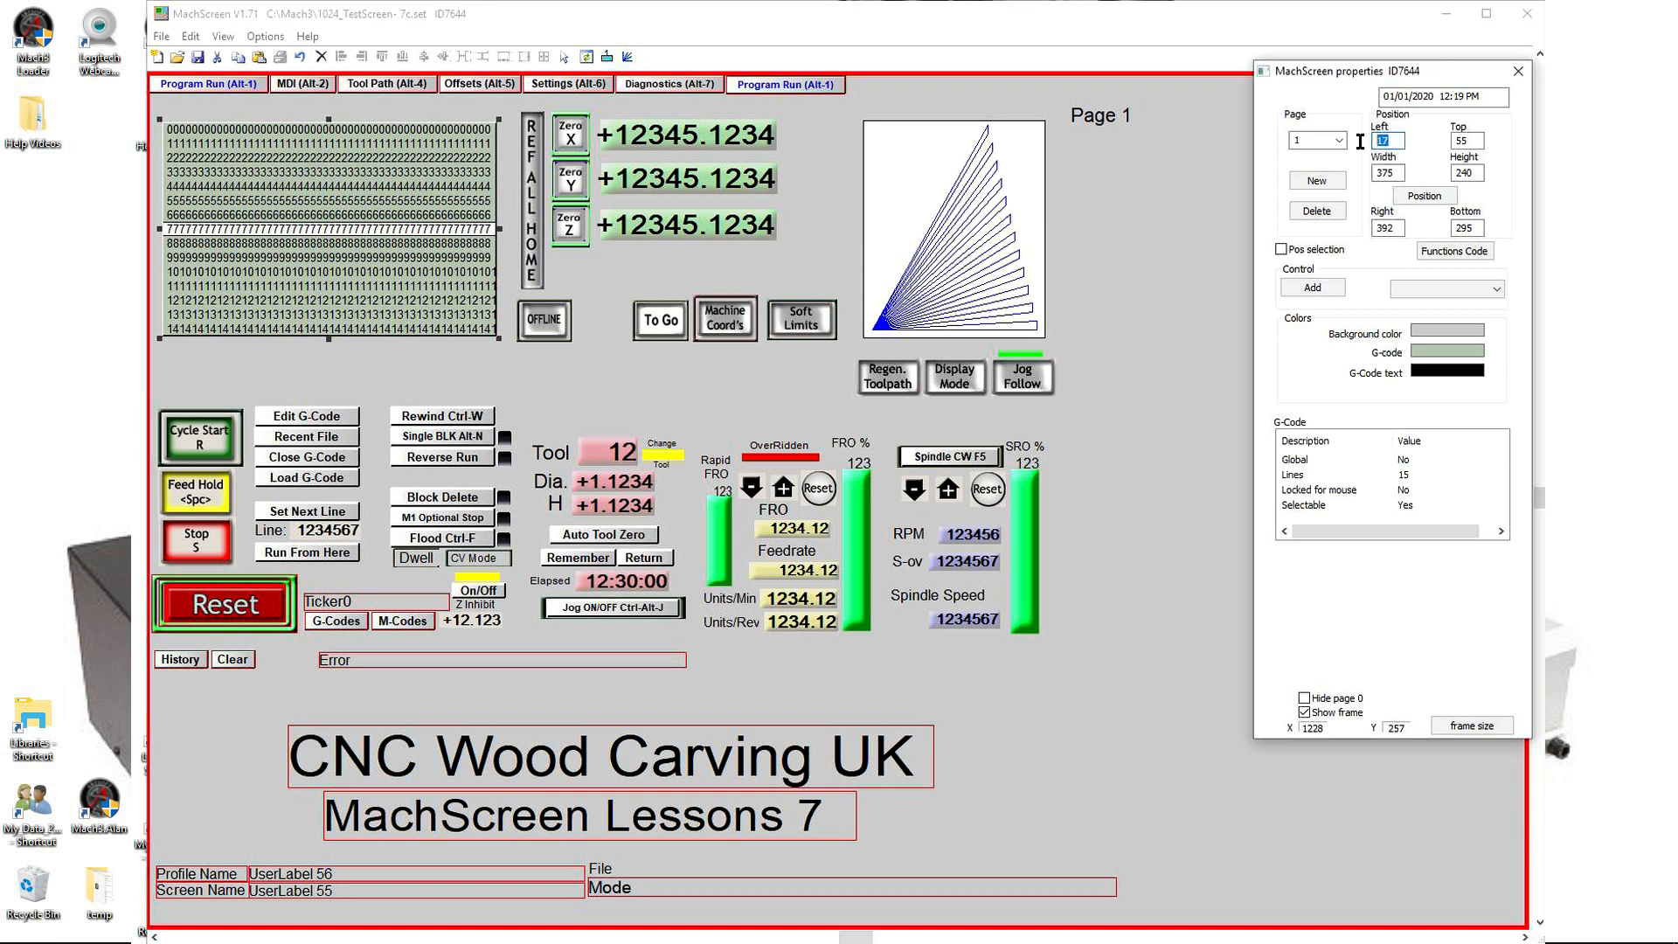
pyautogui.write('2')
pyautogui.moveTo(1477, 141); pyautogui.dragTo(1351, 173)
pyautogui.write('25')
pyautogui.write('4')
pyautogui.moveTo(1483, 173); pyautogui.dragTo(1452, 174)
pyautogui.write('300')
# Step: Set the left position of the Ref All Home button to 405 and align its top with the G-code display
pyautogui.click(532, 254)
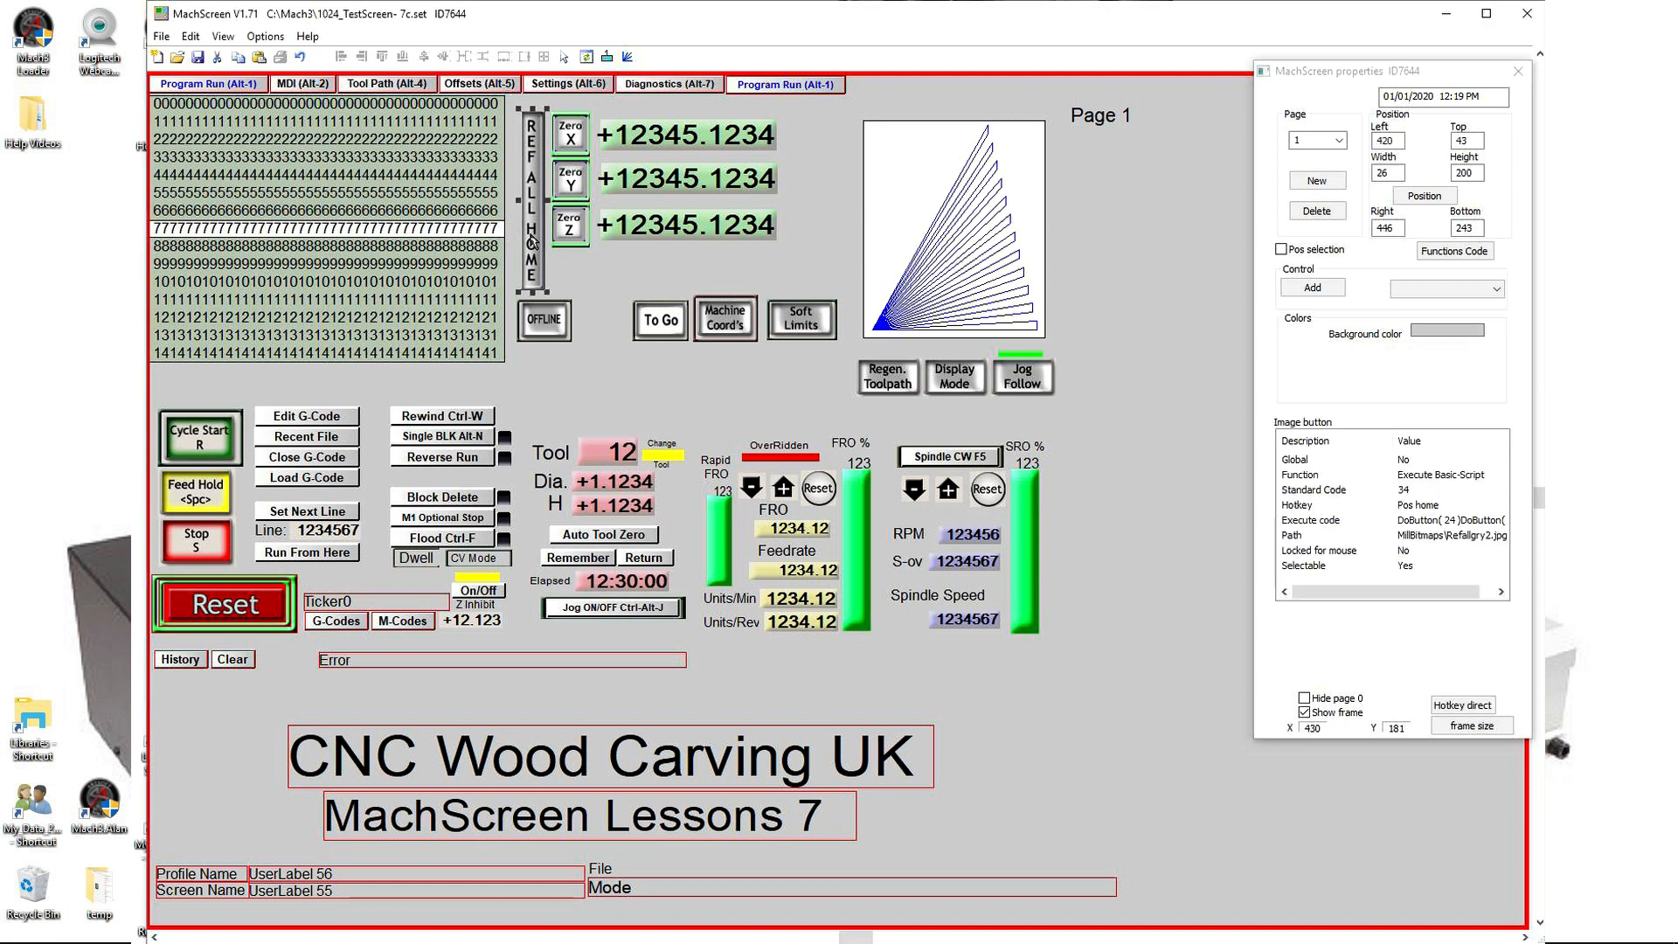
pyautogui.moveTo(1398, 141); pyautogui.dragTo(1348, 143)
pyautogui.write('40')
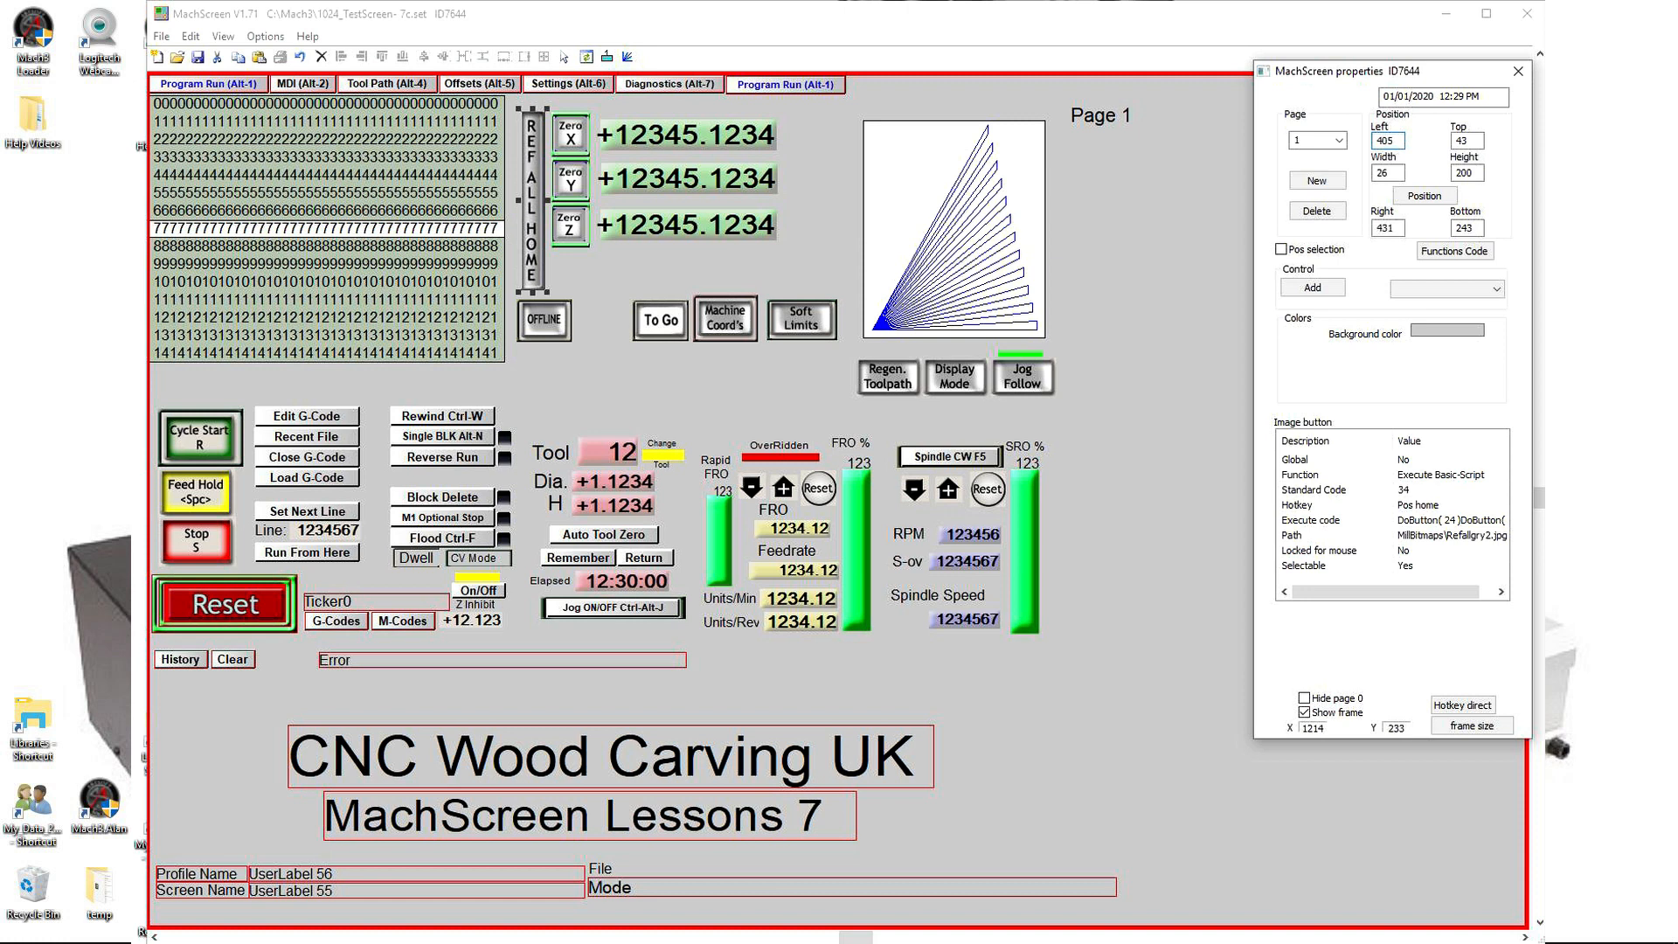
pyautogui.press('Tab')
pyautogui.write('2')
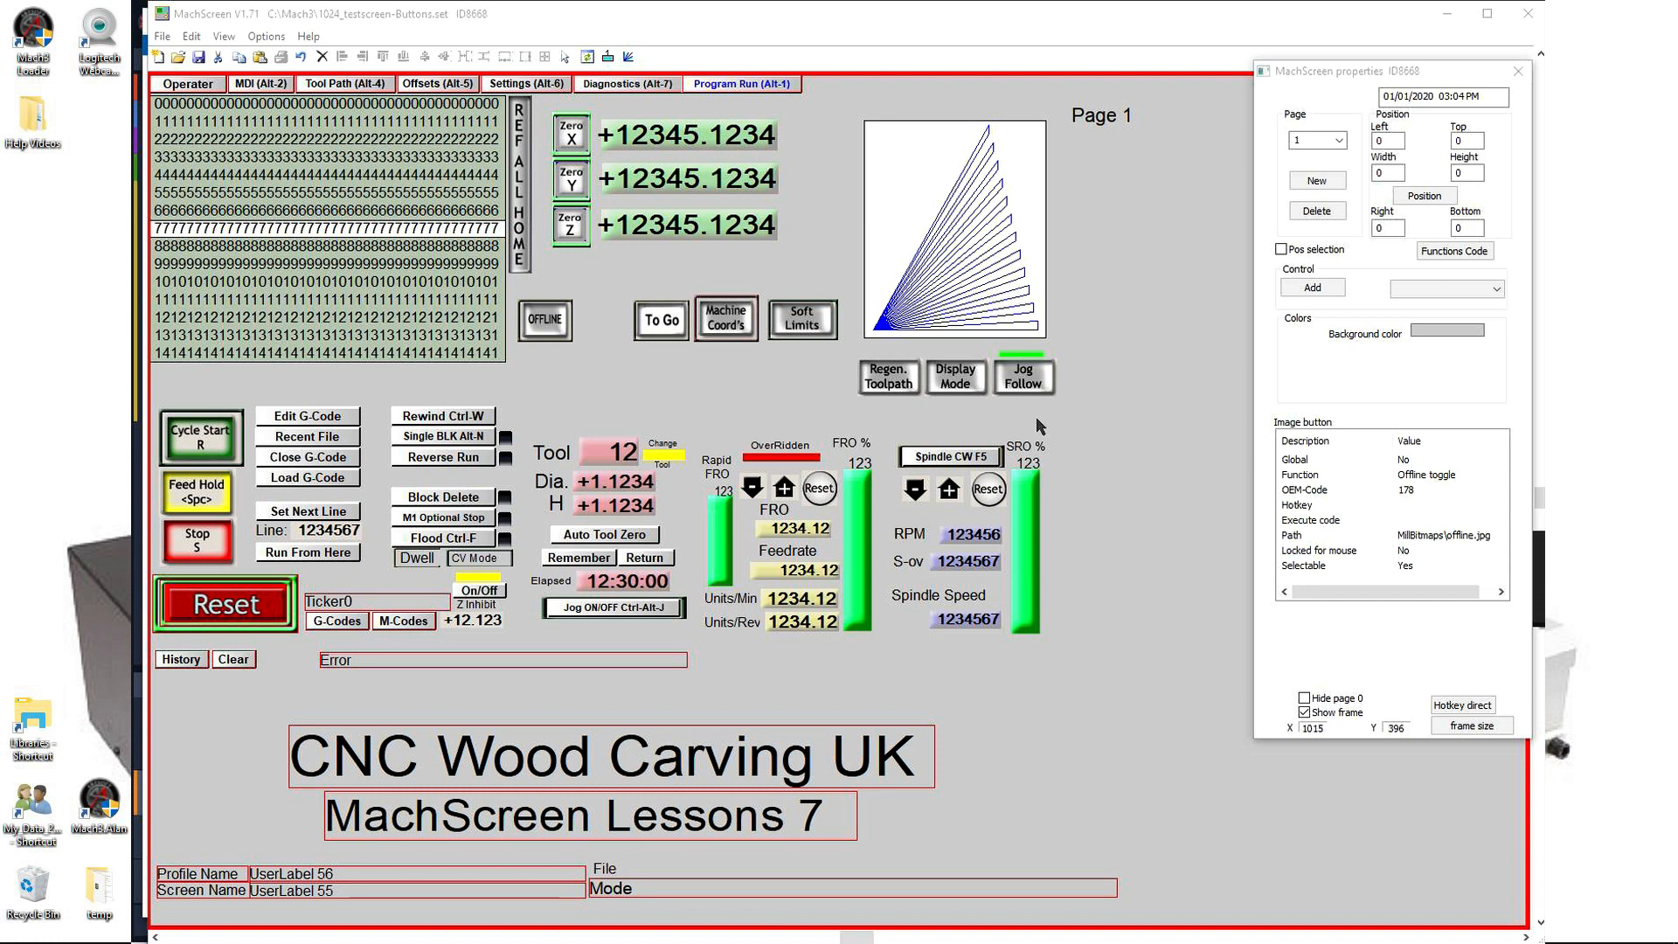
# Step: Move the Offline, To Go, Machine Coord's and Soft Limits buttons down together, clear of their LED frames
pyautogui.click(544, 324)
pyautogui.click(657, 322)
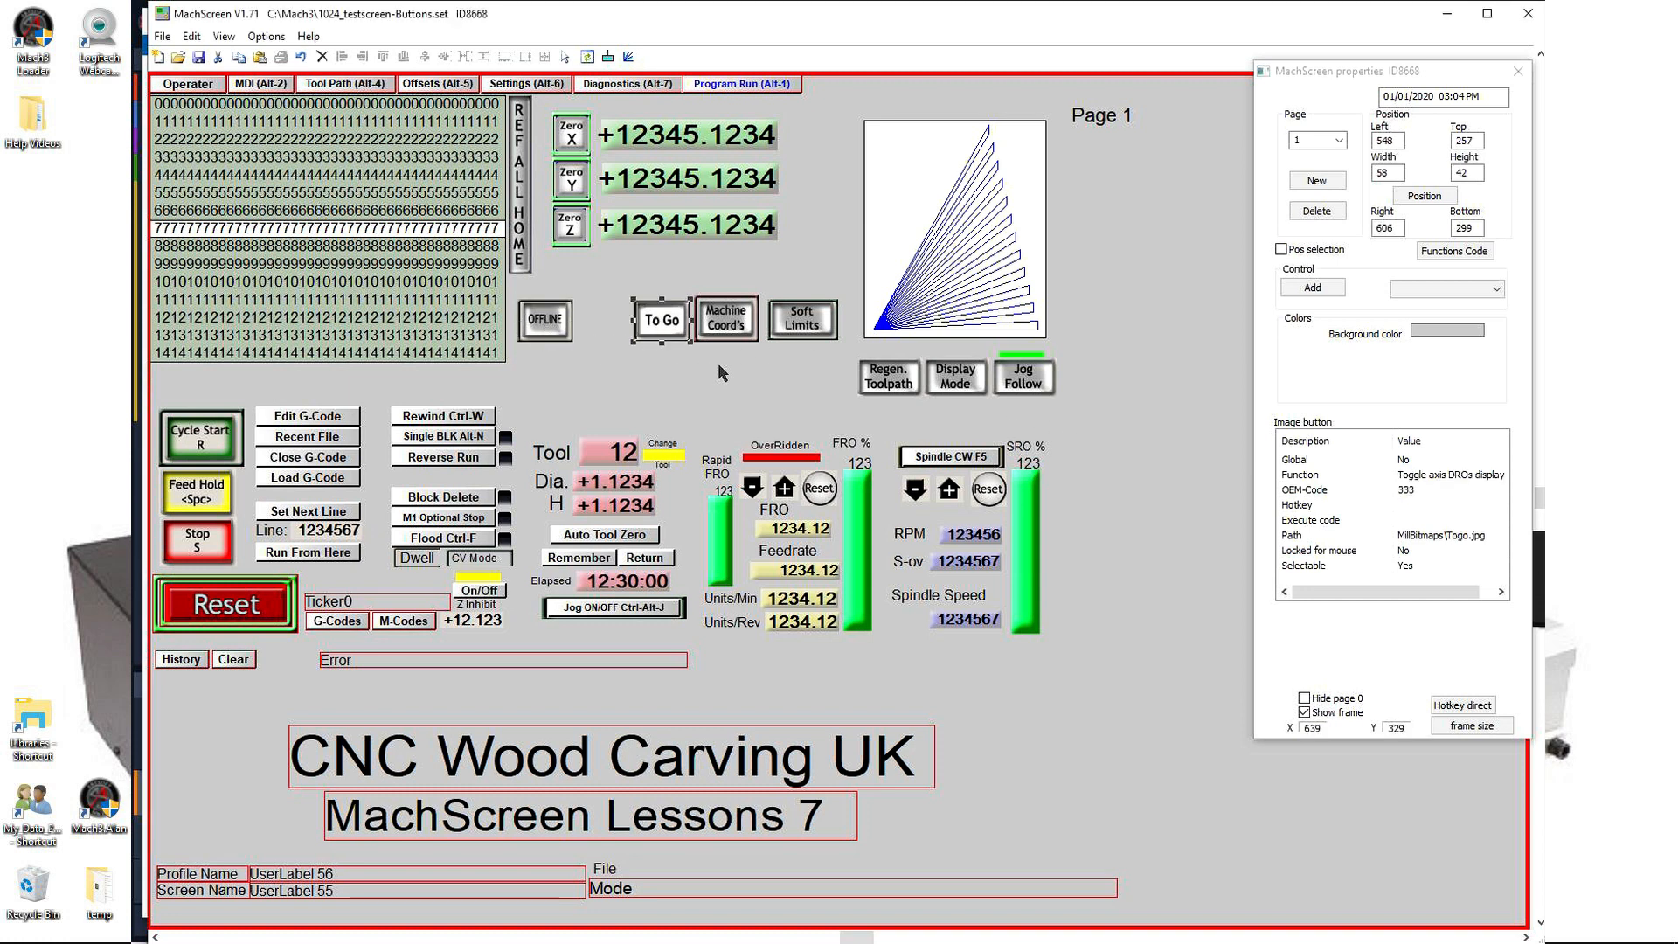
pyautogui.click(736, 334)
pyautogui.click(804, 326)
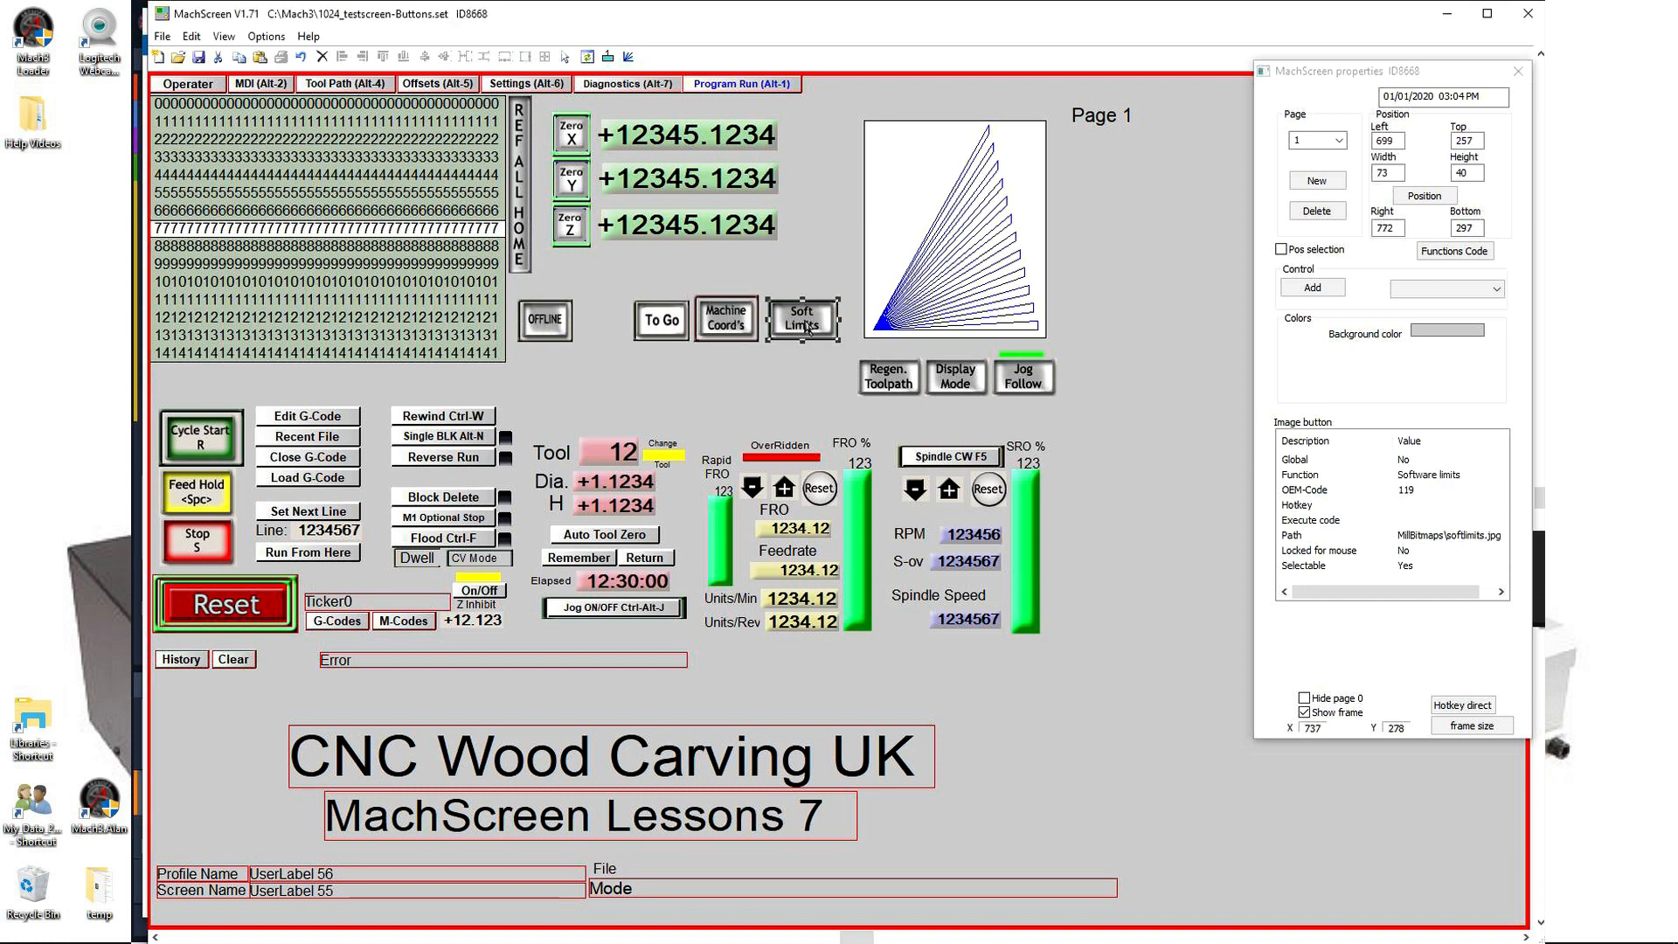
pyautogui.click(760, 379)
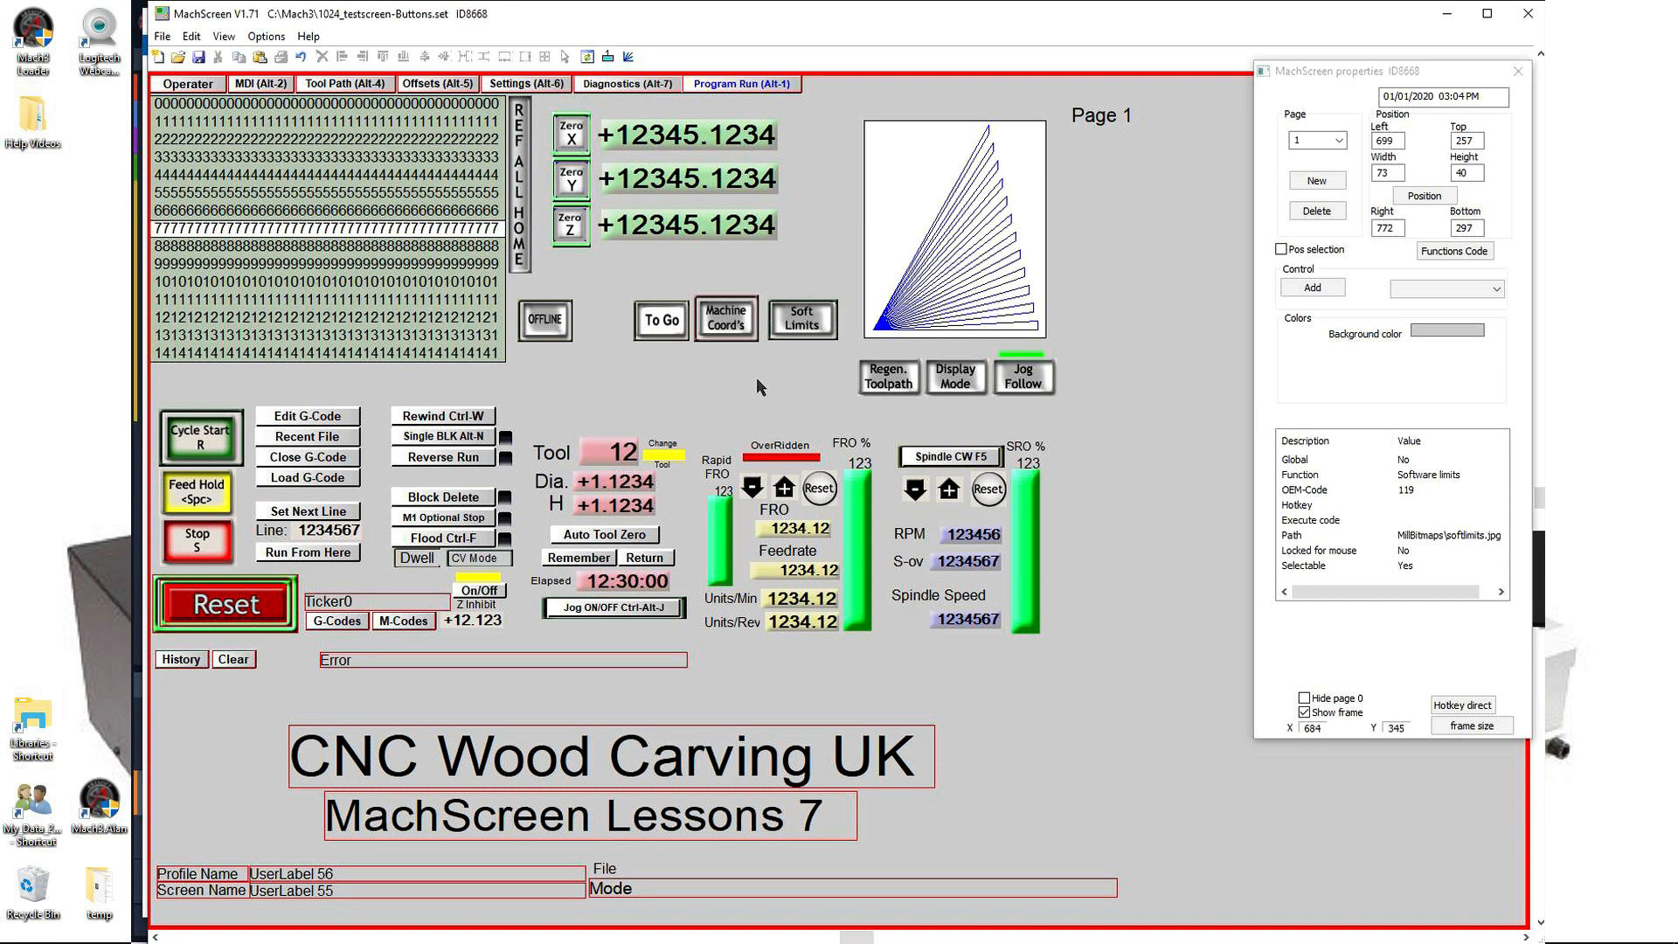
pyautogui.click(547, 325)
pyautogui.keyDown('shift'); pyautogui.click(671, 327); pyautogui.keyUp('shift')
pyautogui.keyDown('shift'); pyautogui.click(728, 328); pyautogui.keyUp('shift')
pyautogui.keyDown('shift'); pyautogui.click(805, 323); pyautogui.keyUp('shift')
pyautogui.moveTo(807, 325); pyautogui.dragTo(808, 388)
pyautogui.click(846, 486)
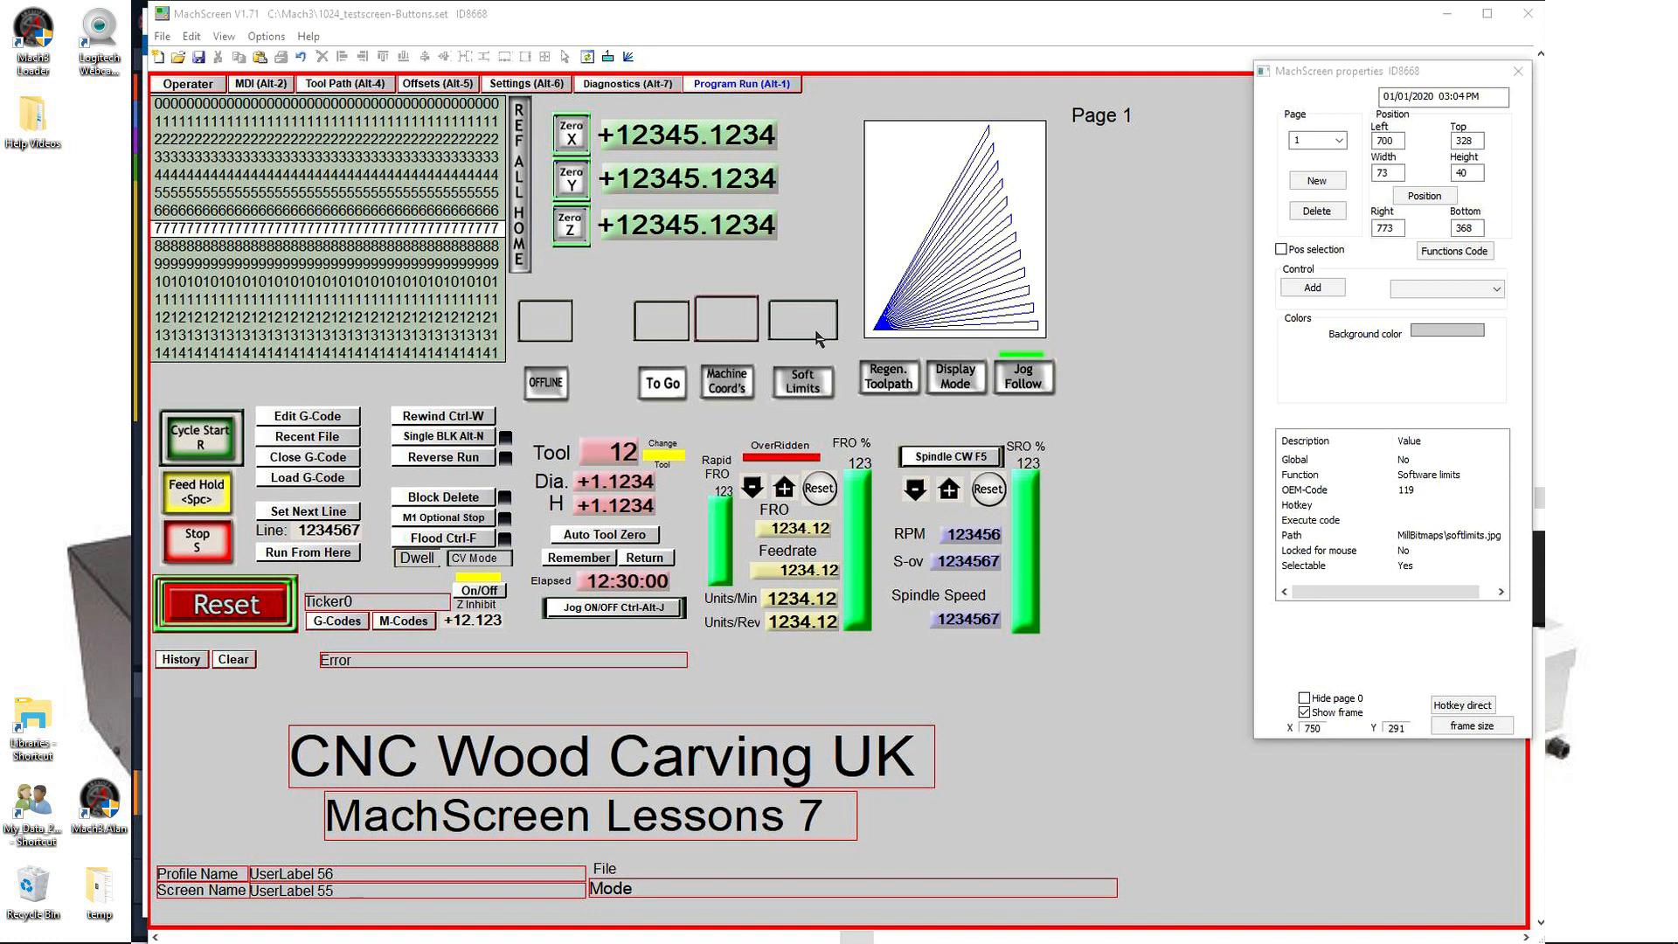
# Step: Set the size of the Offline indicator LED frame to a width of 62 and a height of 52
pyautogui.click(538, 325)
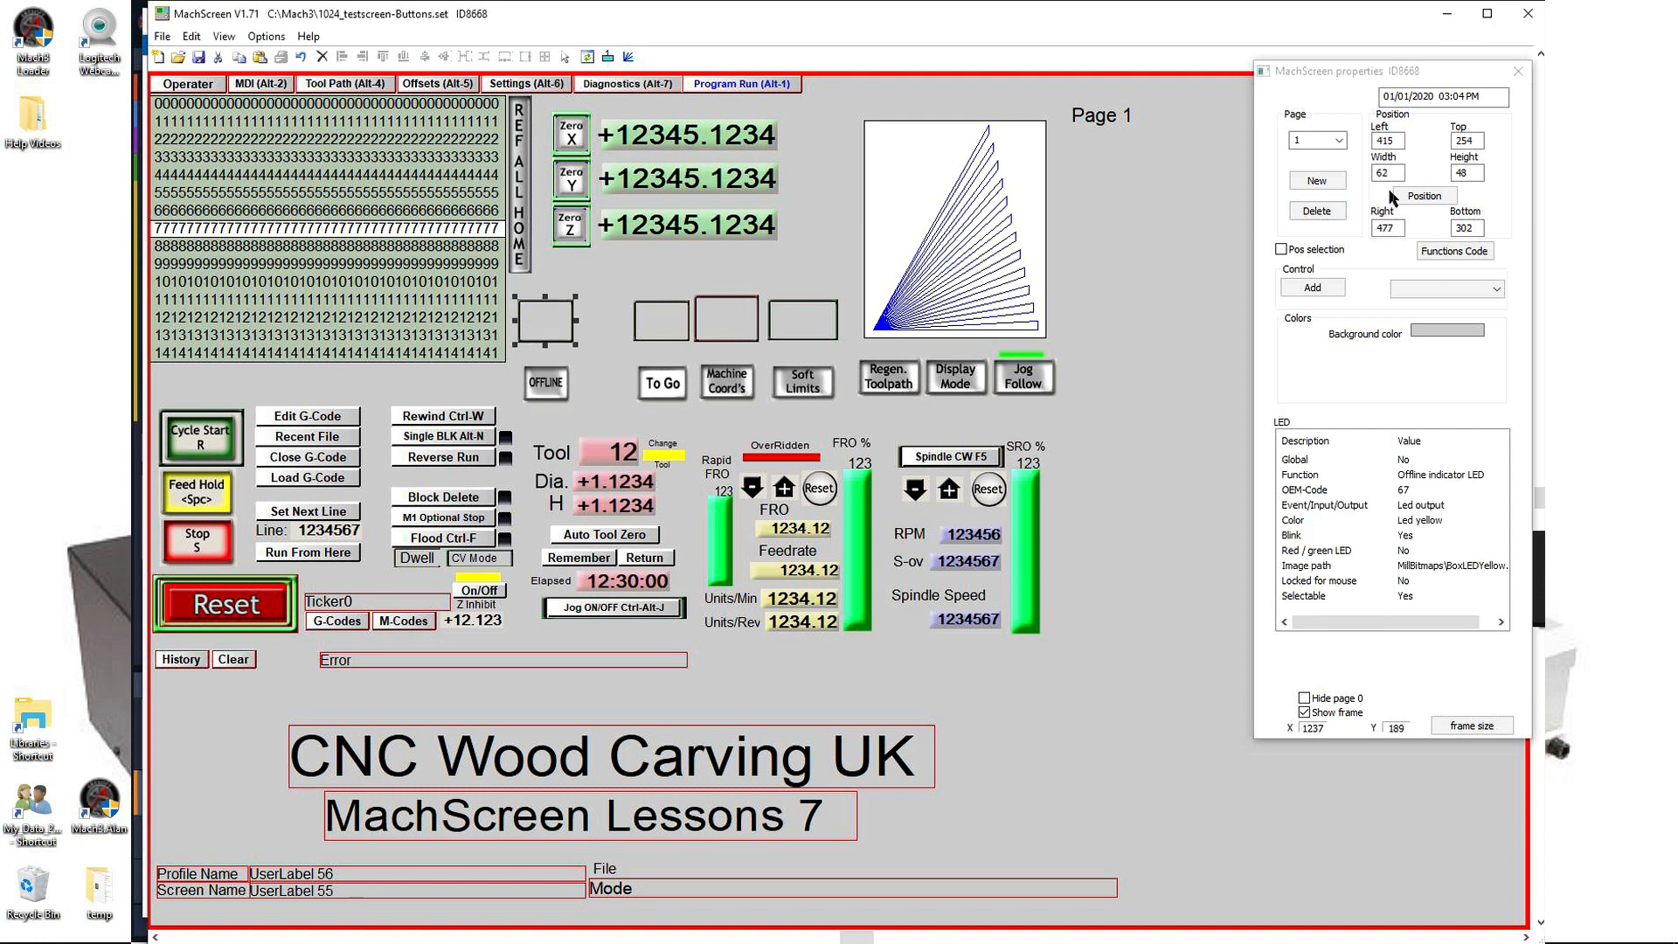
pyautogui.moveTo(1395, 174); pyautogui.dragTo(1367, 174)
pyautogui.write('62')
pyautogui.moveTo(1477, 173); pyautogui.dragTo(1442, 172)
pyautogui.write('52')
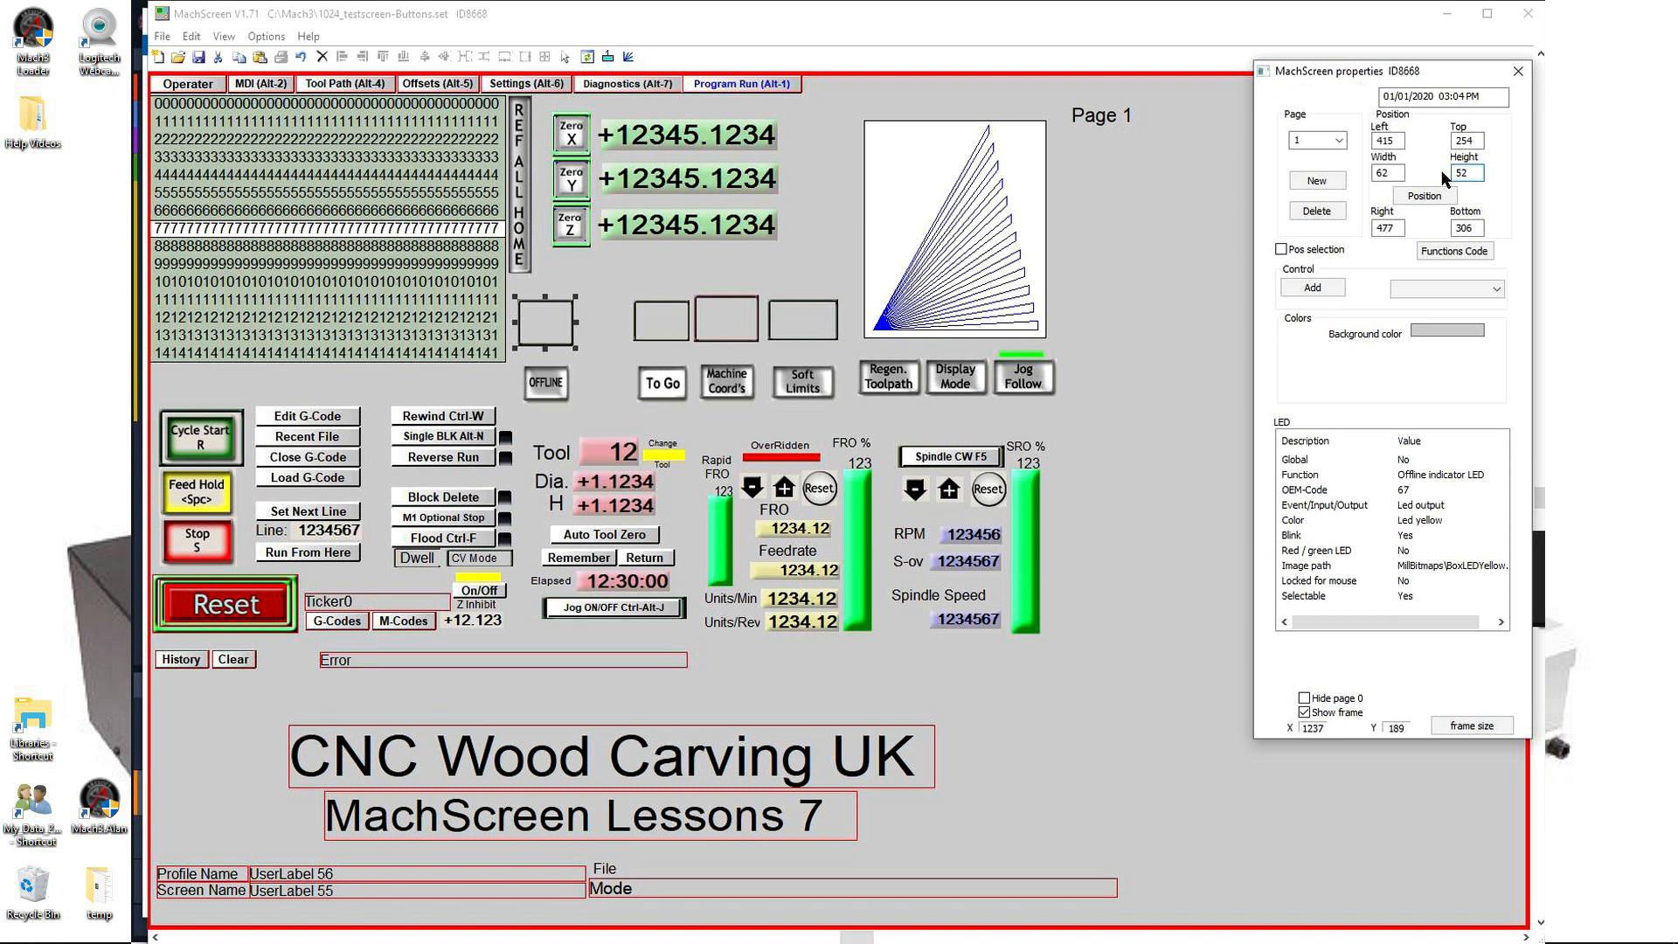
pyautogui.click(1235, 610)
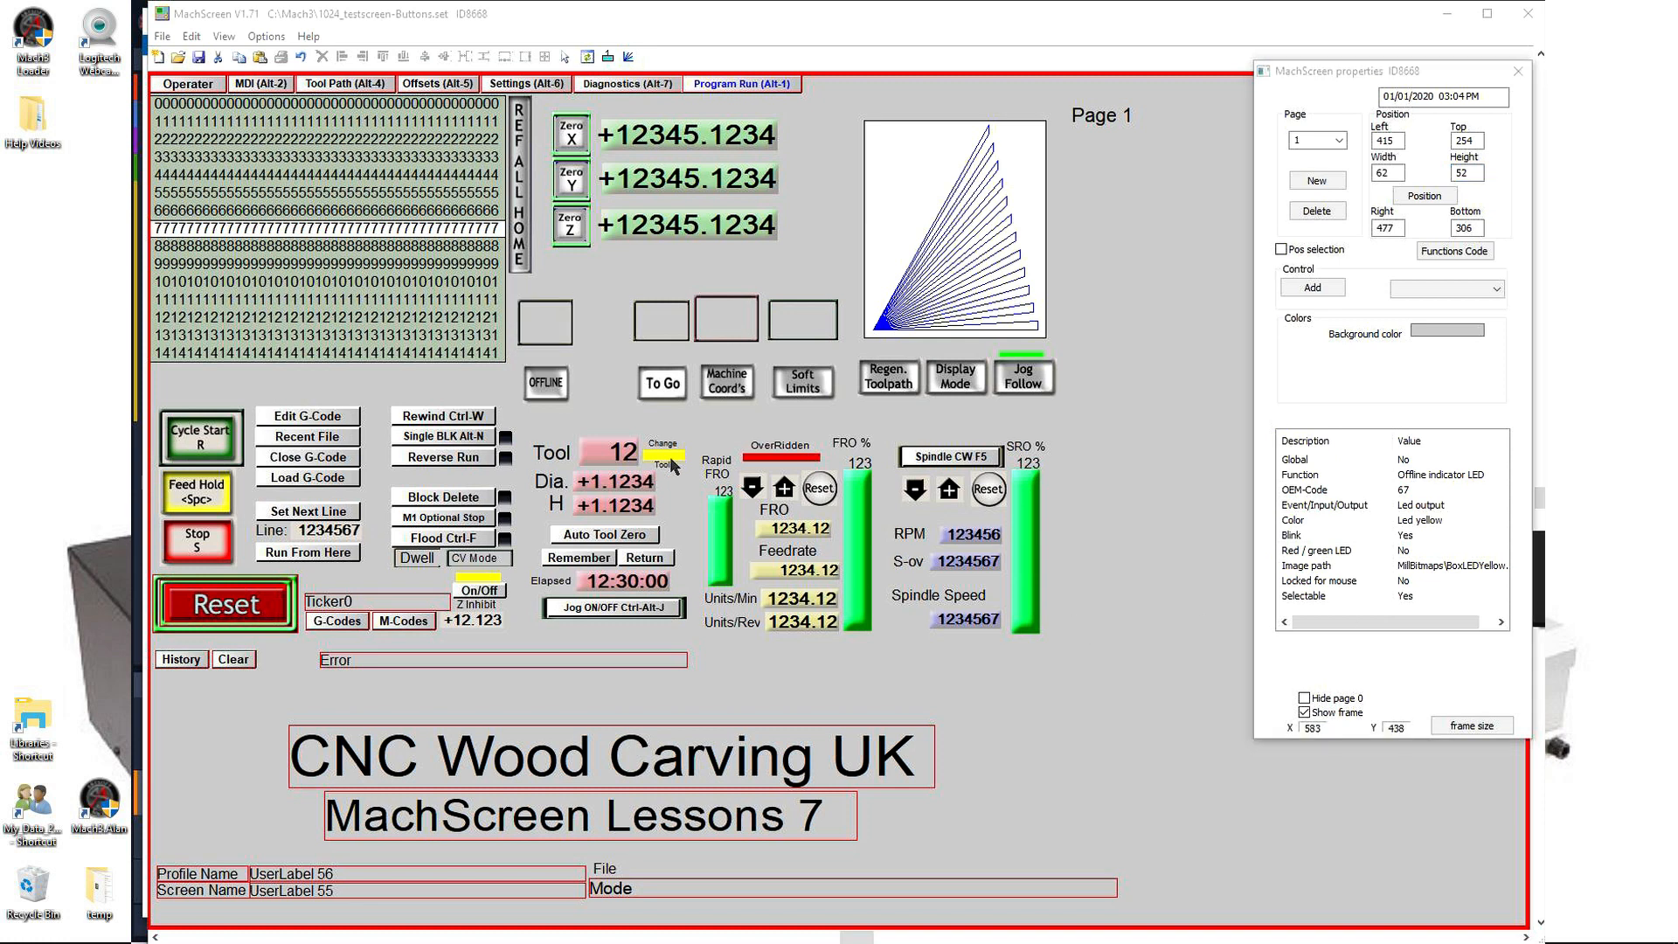
# Step: Make the other three LED frames the same size as the Offline indicator LED and align the tops of all four
pyautogui.click(798, 319)
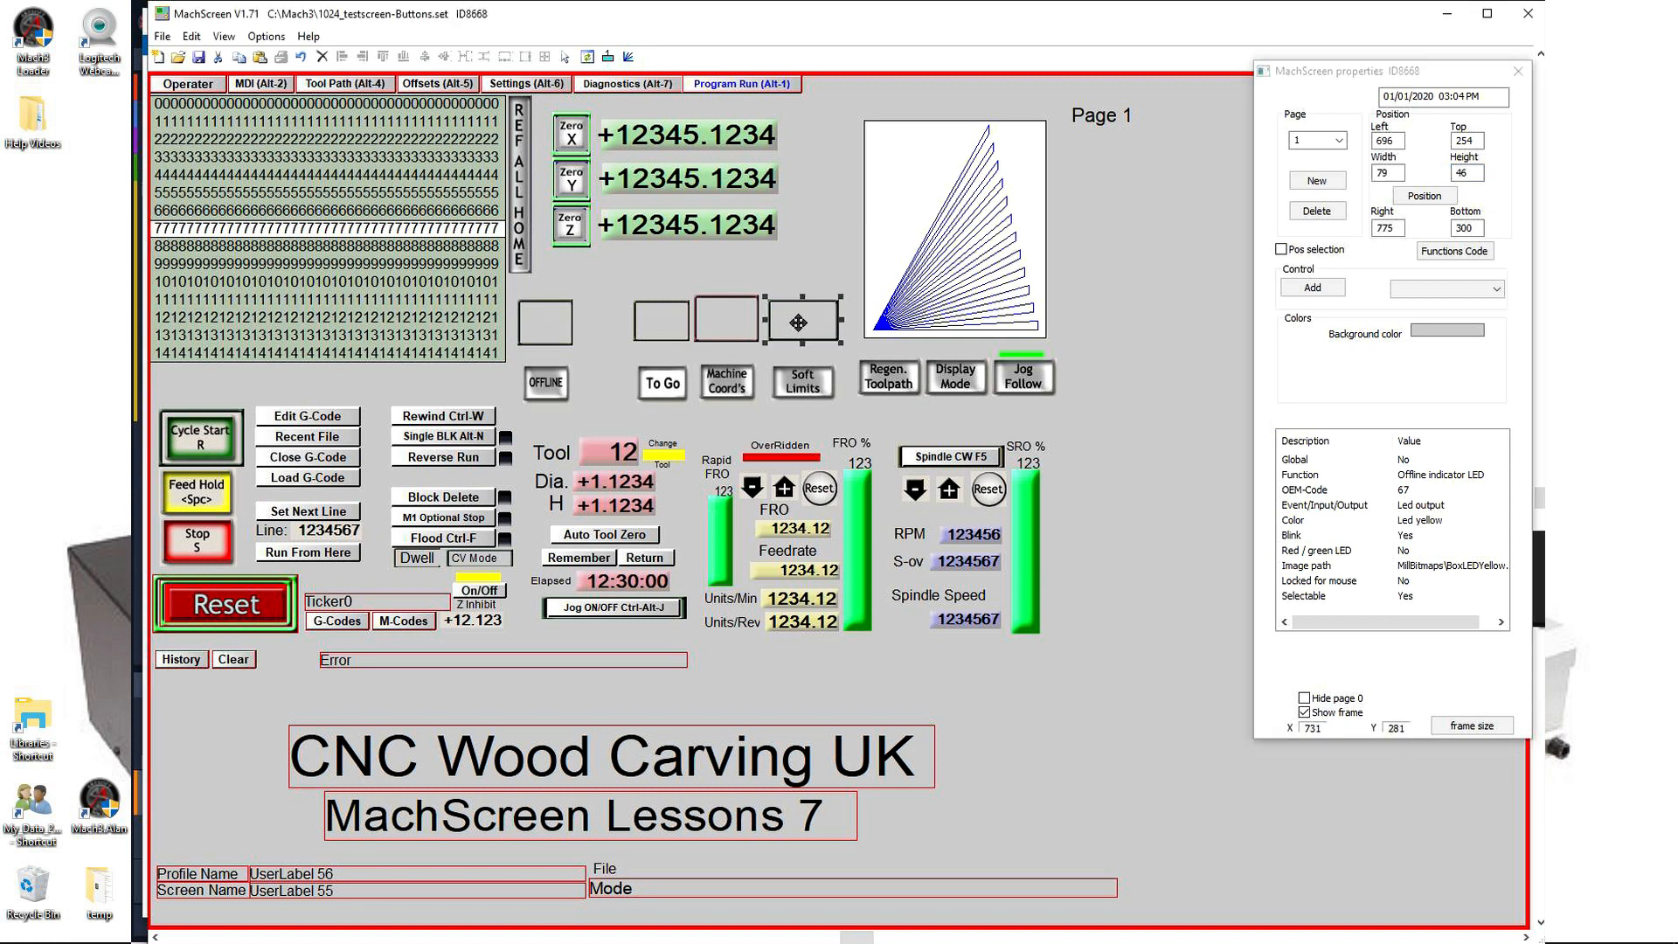
pyautogui.keyDown('shift'); pyautogui.click(712, 324); pyautogui.keyUp('shift')
pyautogui.keyDown('shift'); pyautogui.click(660, 329); pyautogui.keyUp('shift')
pyautogui.keyDown('shift'); pyautogui.click(556, 334); pyautogui.keyUp('shift')
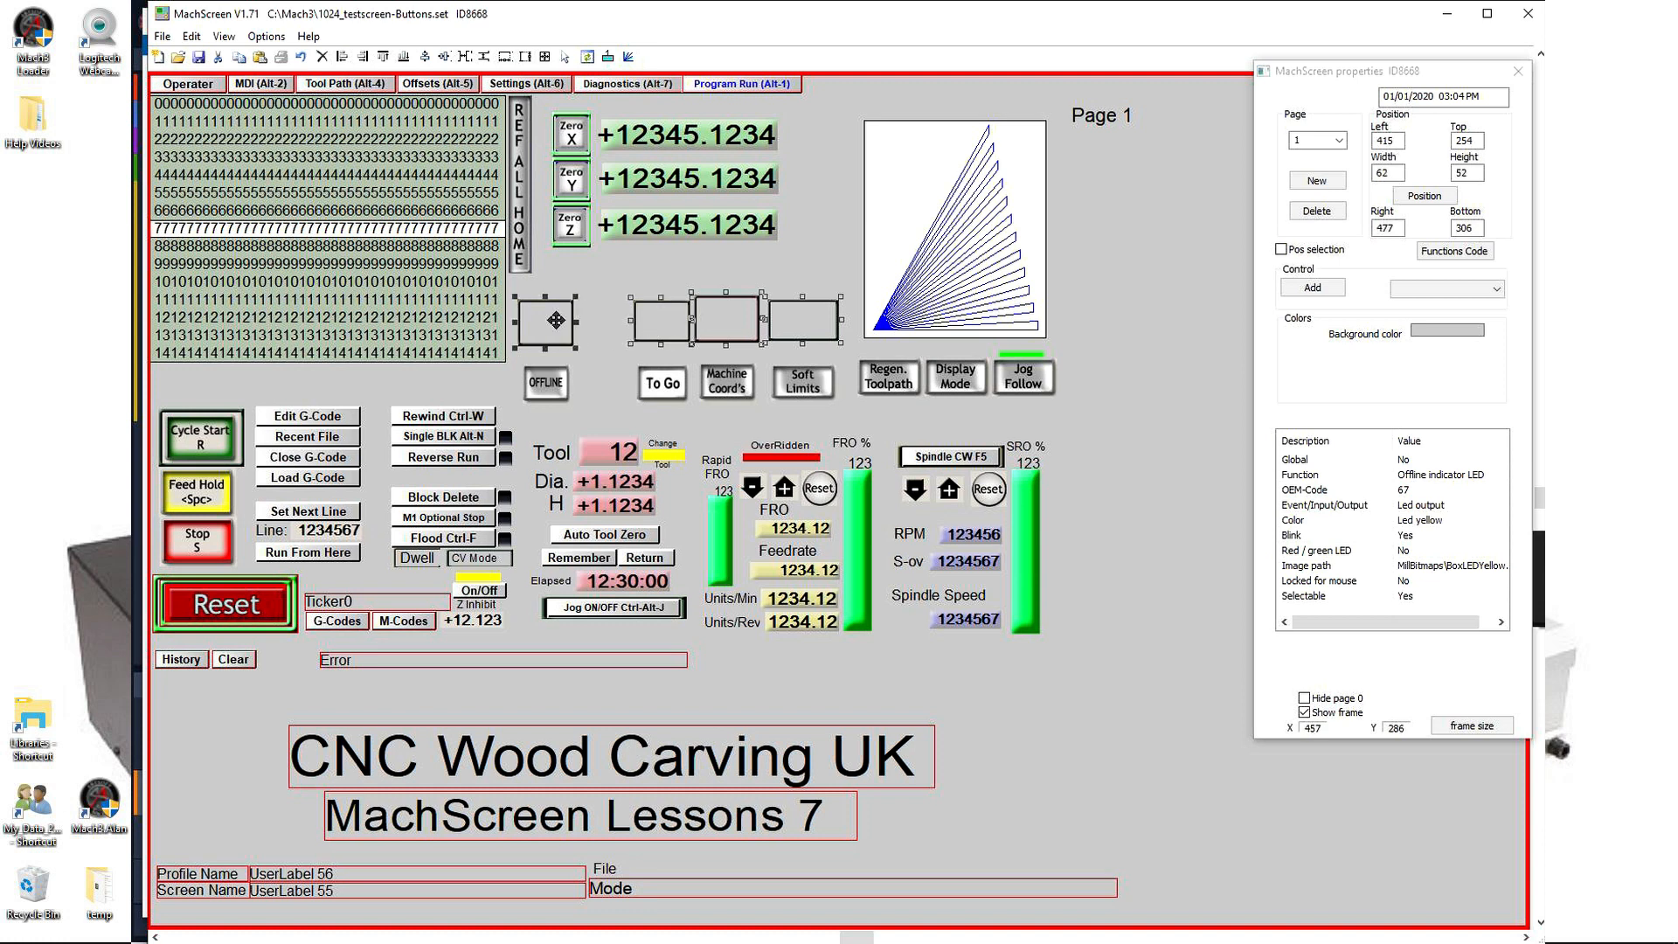
pyautogui.click(544, 60)
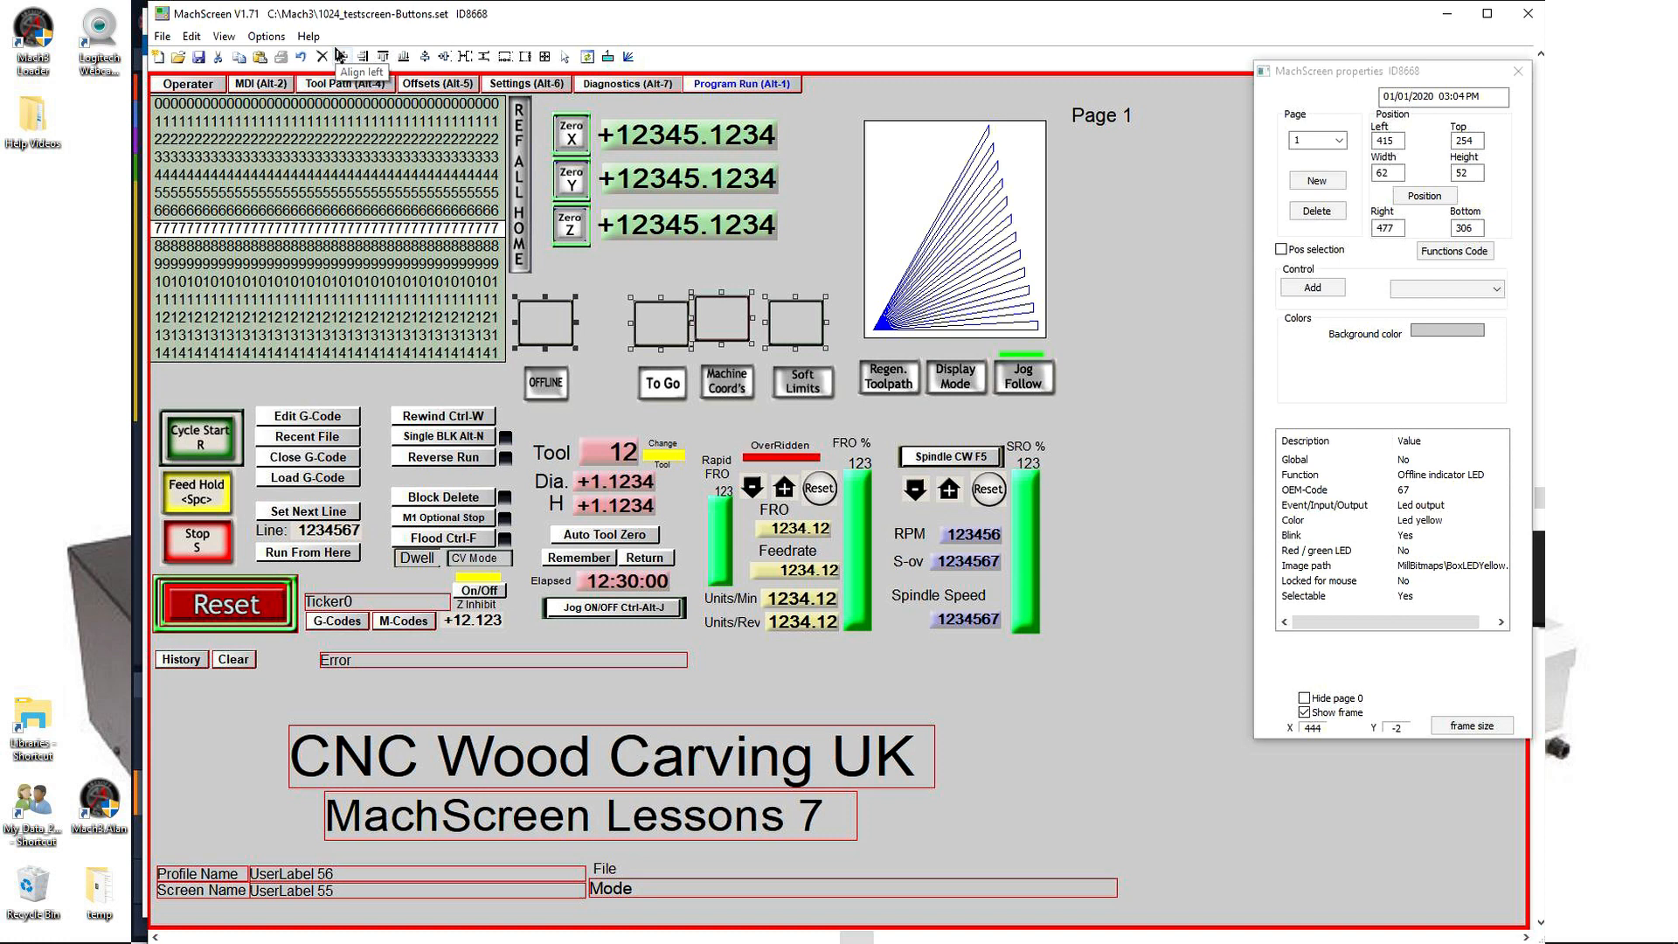
pyautogui.click(382, 57)
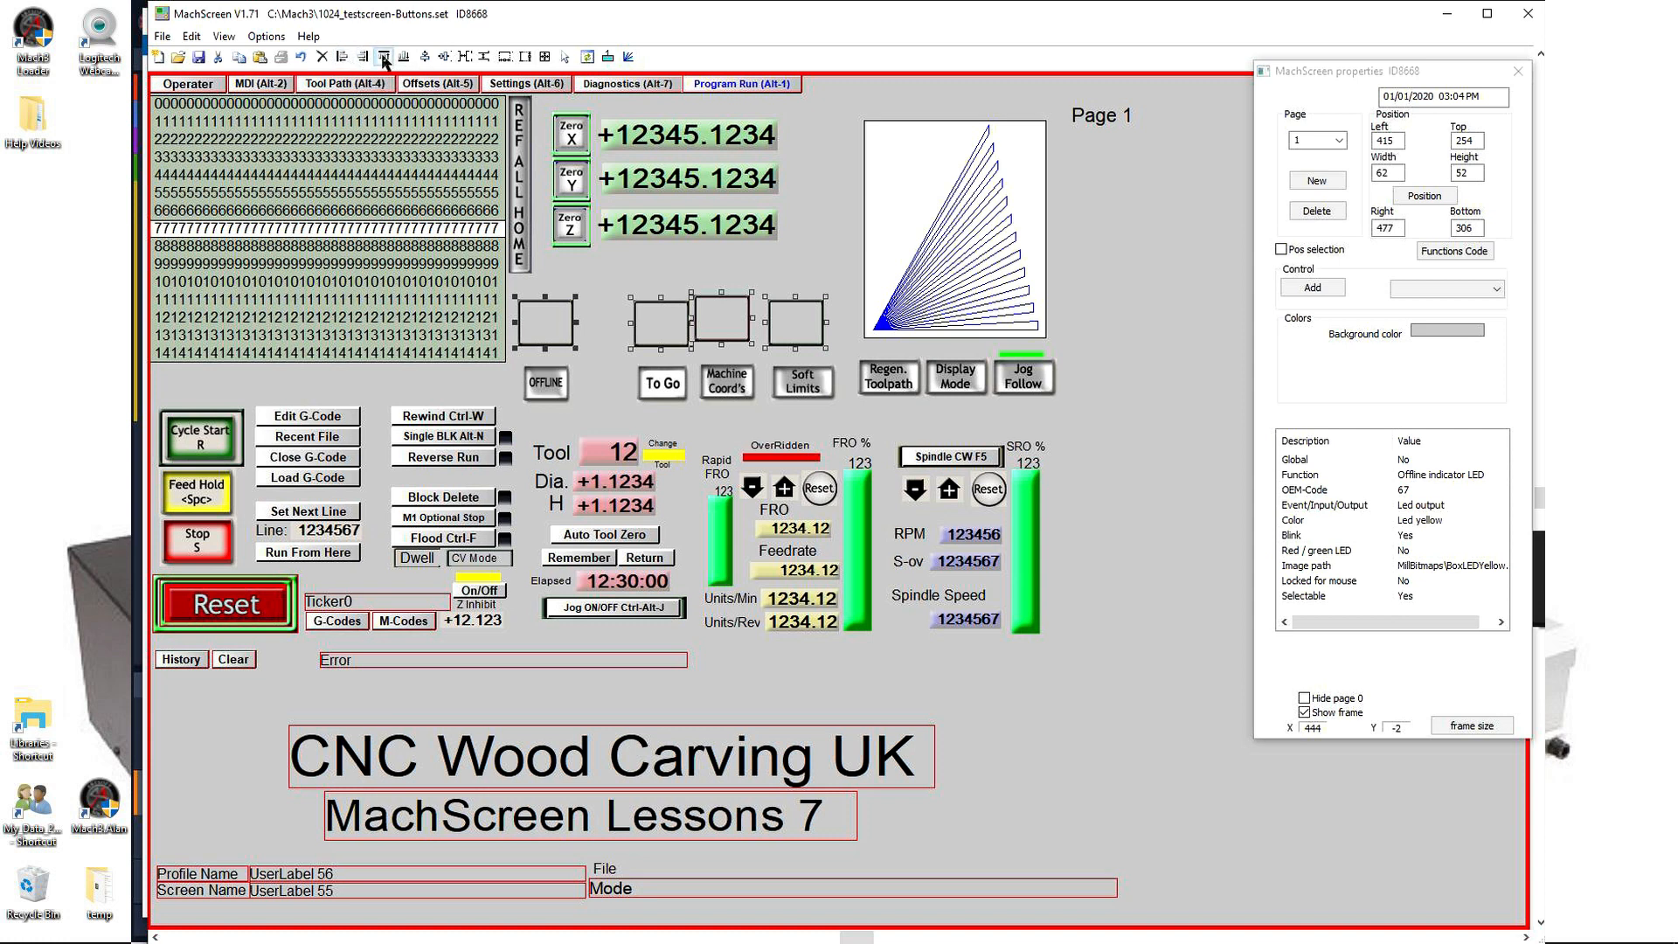
pyautogui.click(1185, 609)
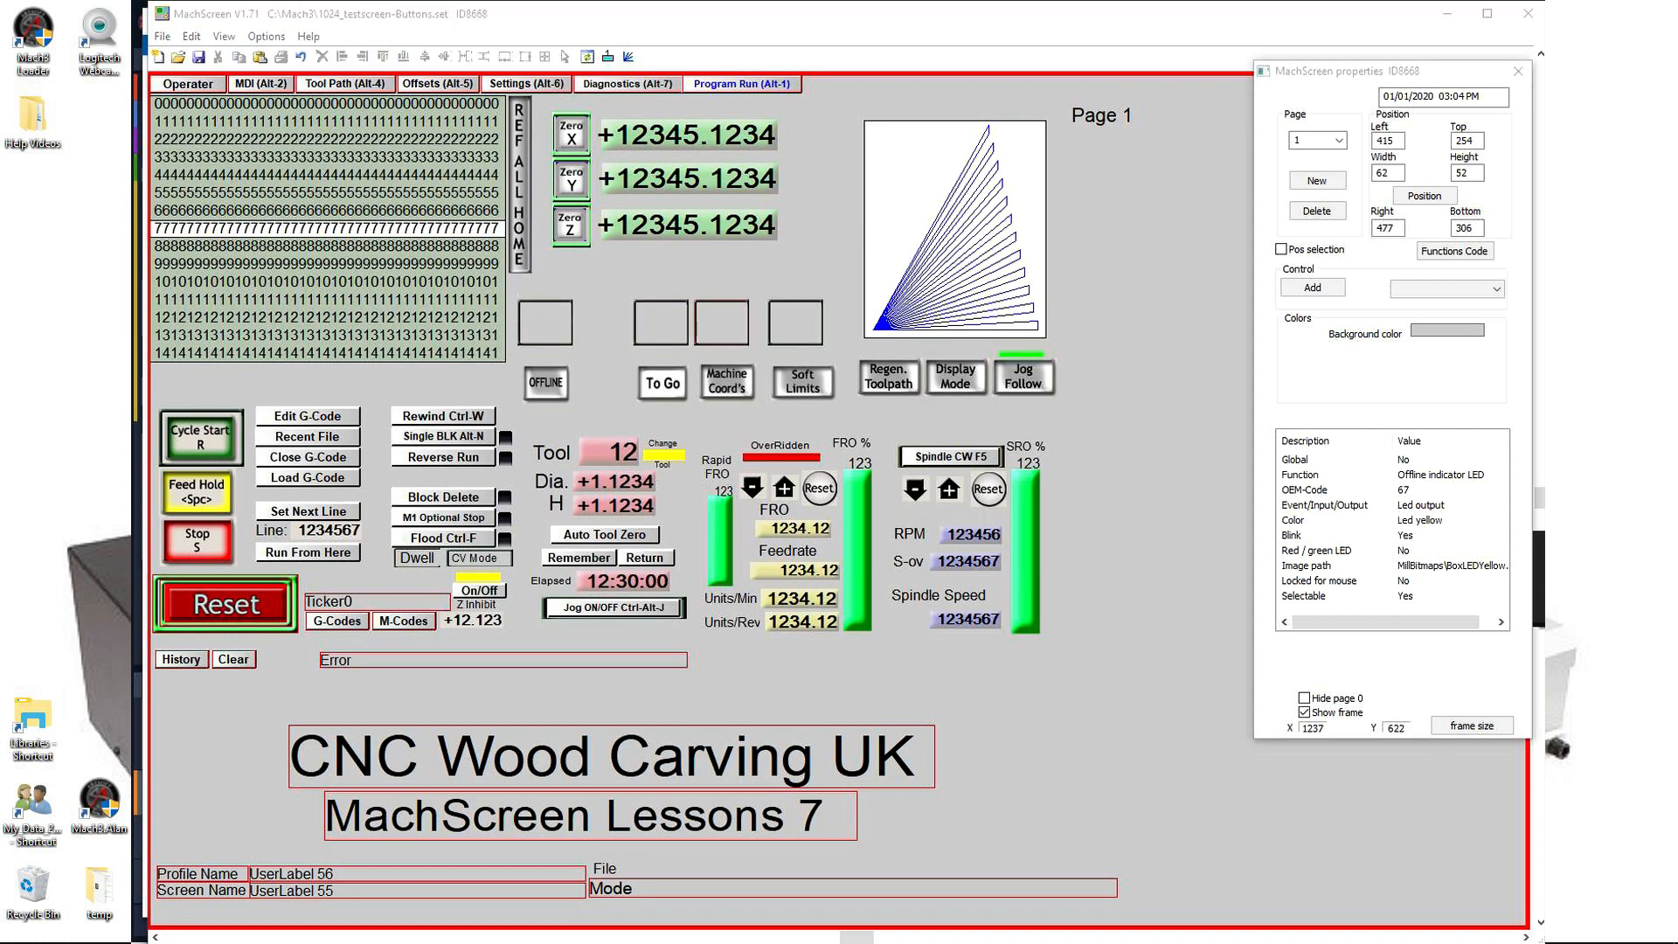
# Step: Move the Offline LED frame beside the To Go frame, at about 477 from the left, and align the four frames' tops
pyautogui.click(542, 322)
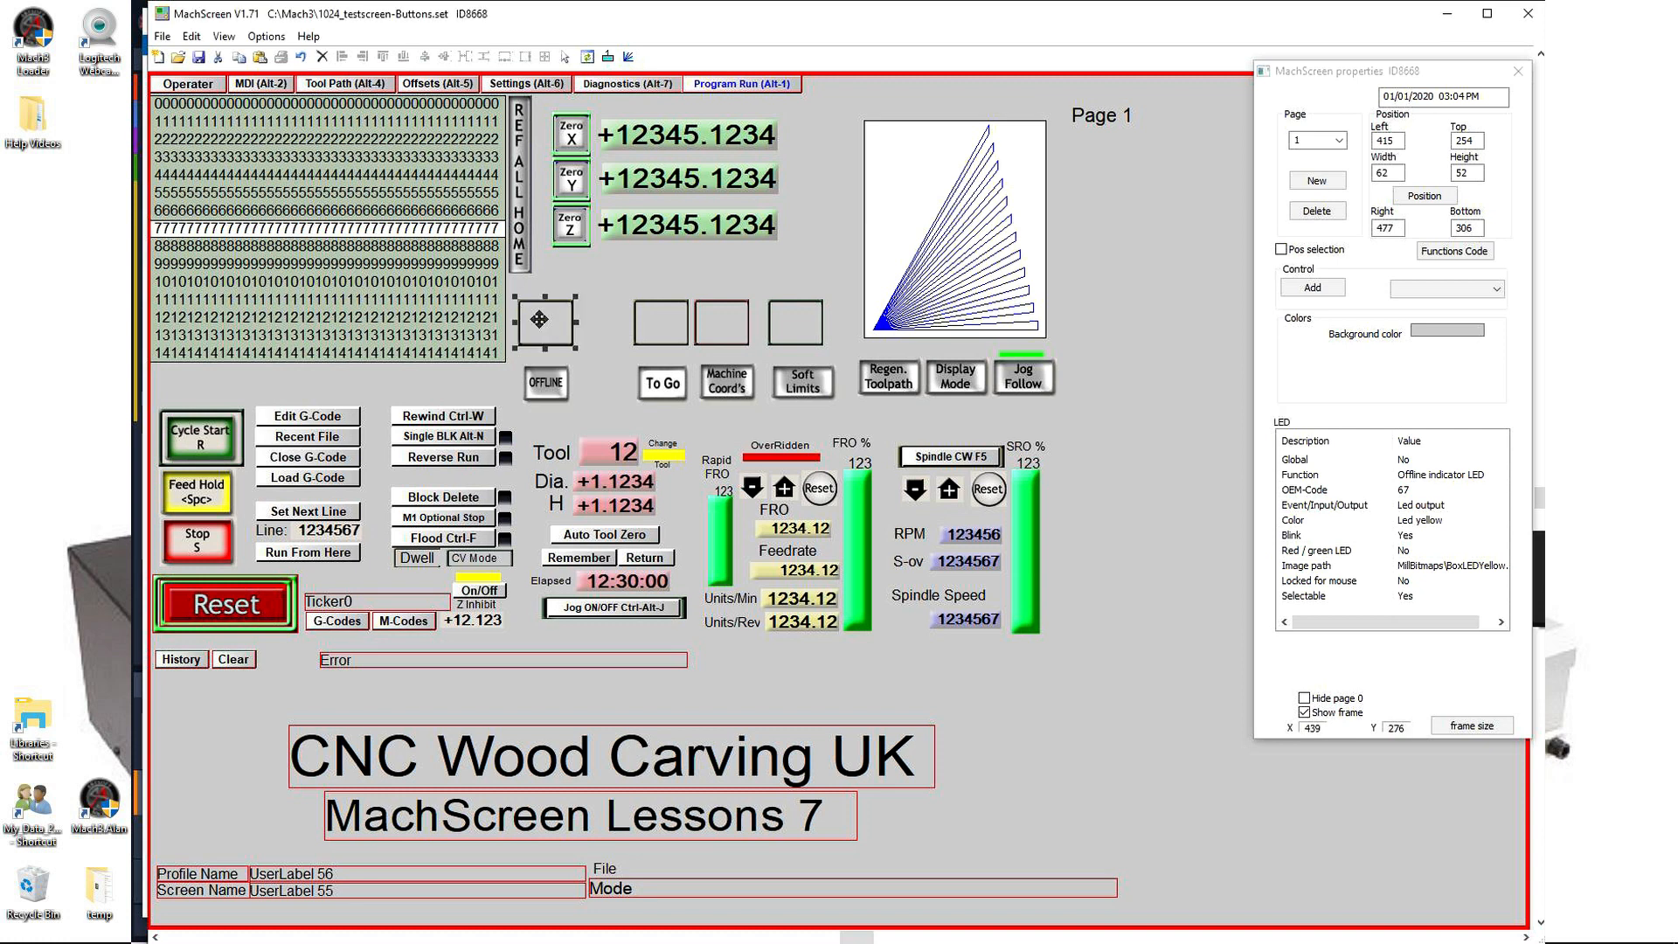
pyautogui.moveTo(541, 322); pyautogui.dragTo(599, 325)
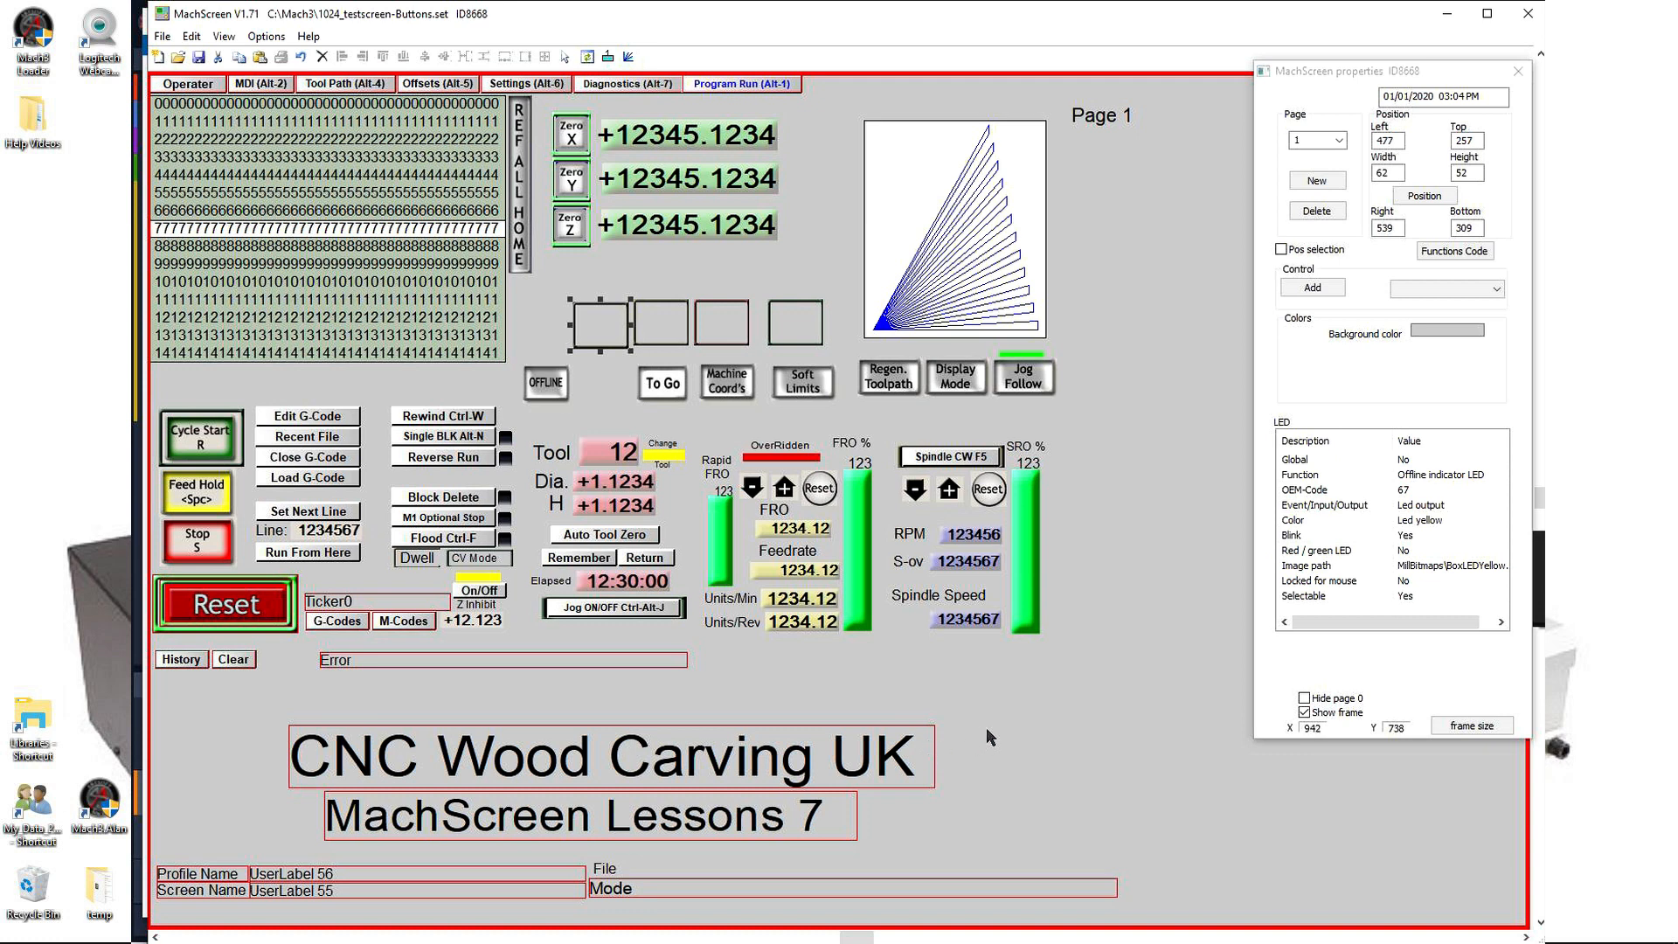
pyautogui.keyDown('ctrl'); pyautogui.click(655, 326); pyautogui.keyUp('ctrl')
pyautogui.keyDown('ctrl'); pyautogui.click(735, 327); pyautogui.keyUp('ctrl')
pyautogui.keyDown('ctrl'); pyautogui.click(773, 322); pyautogui.keyUp('ctrl')
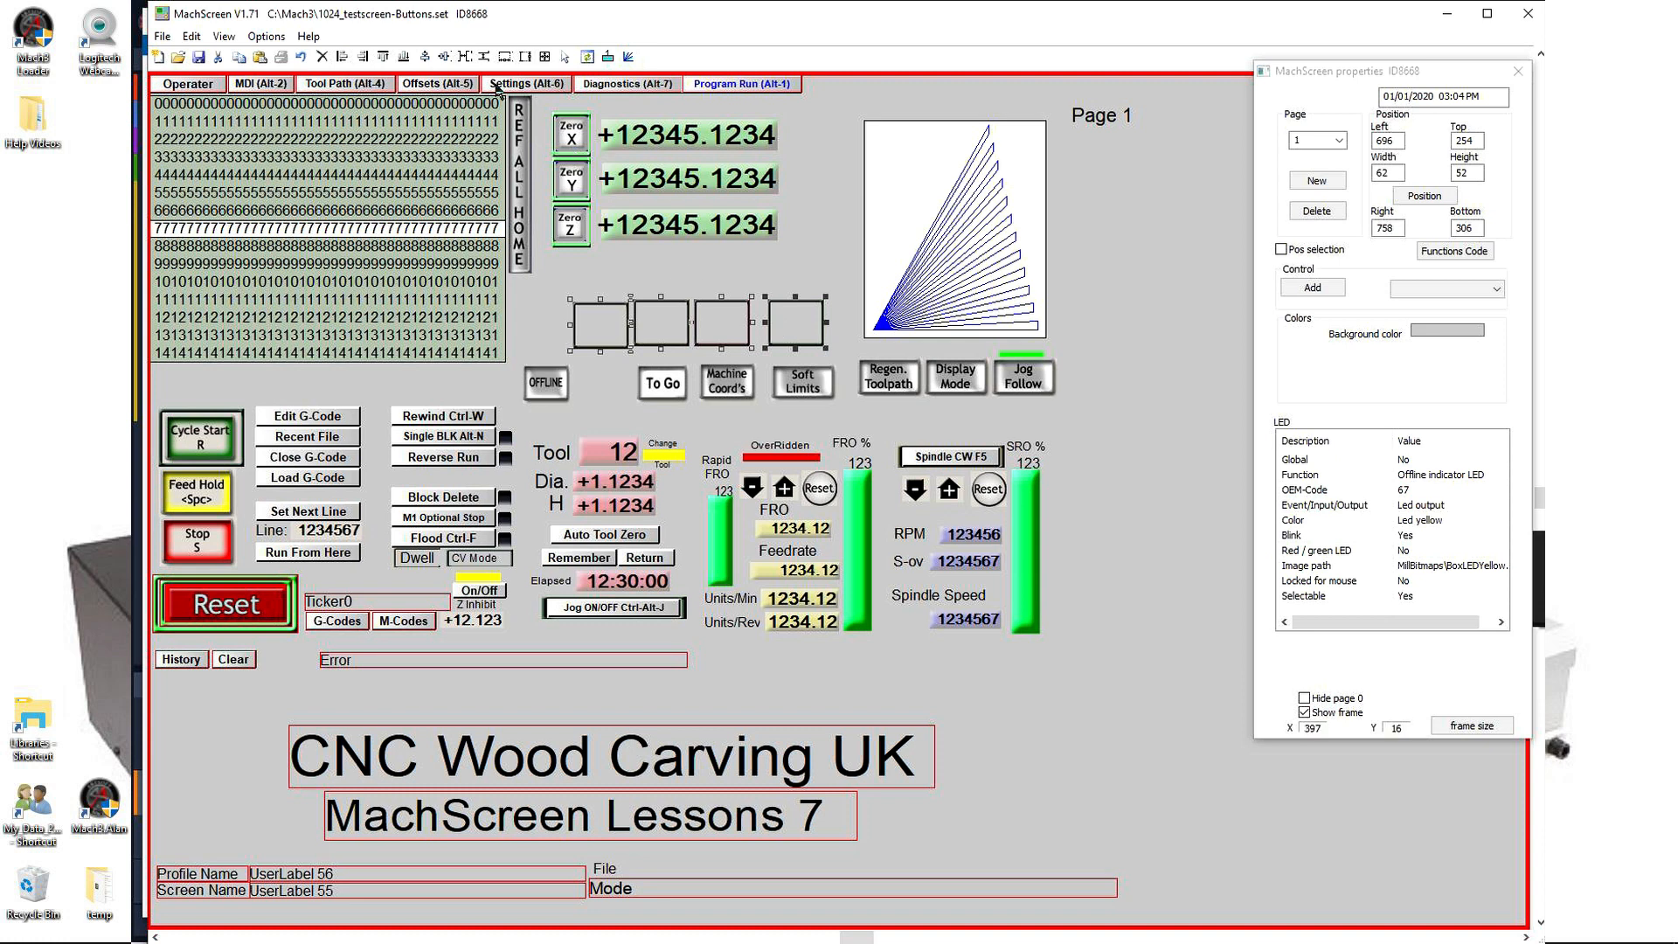
pyautogui.click(381, 57)
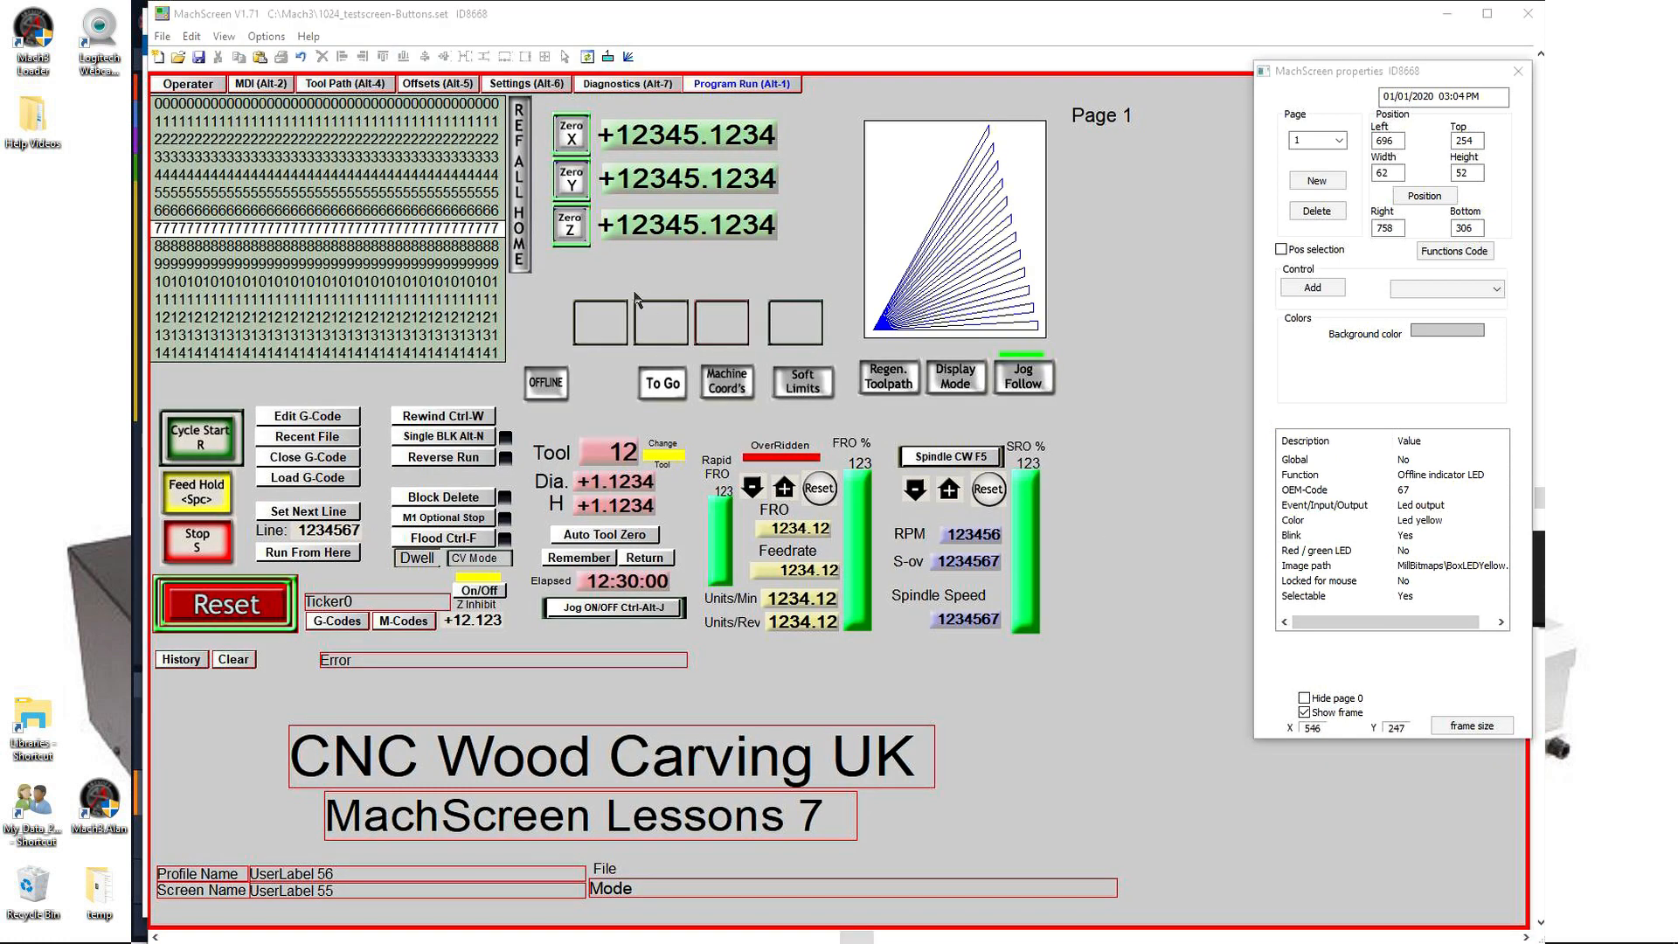
# Step: Space the four LED frames evenly in the horizontal direction
pyautogui.moveTo(554, 281); pyautogui.dragTo(834, 354)
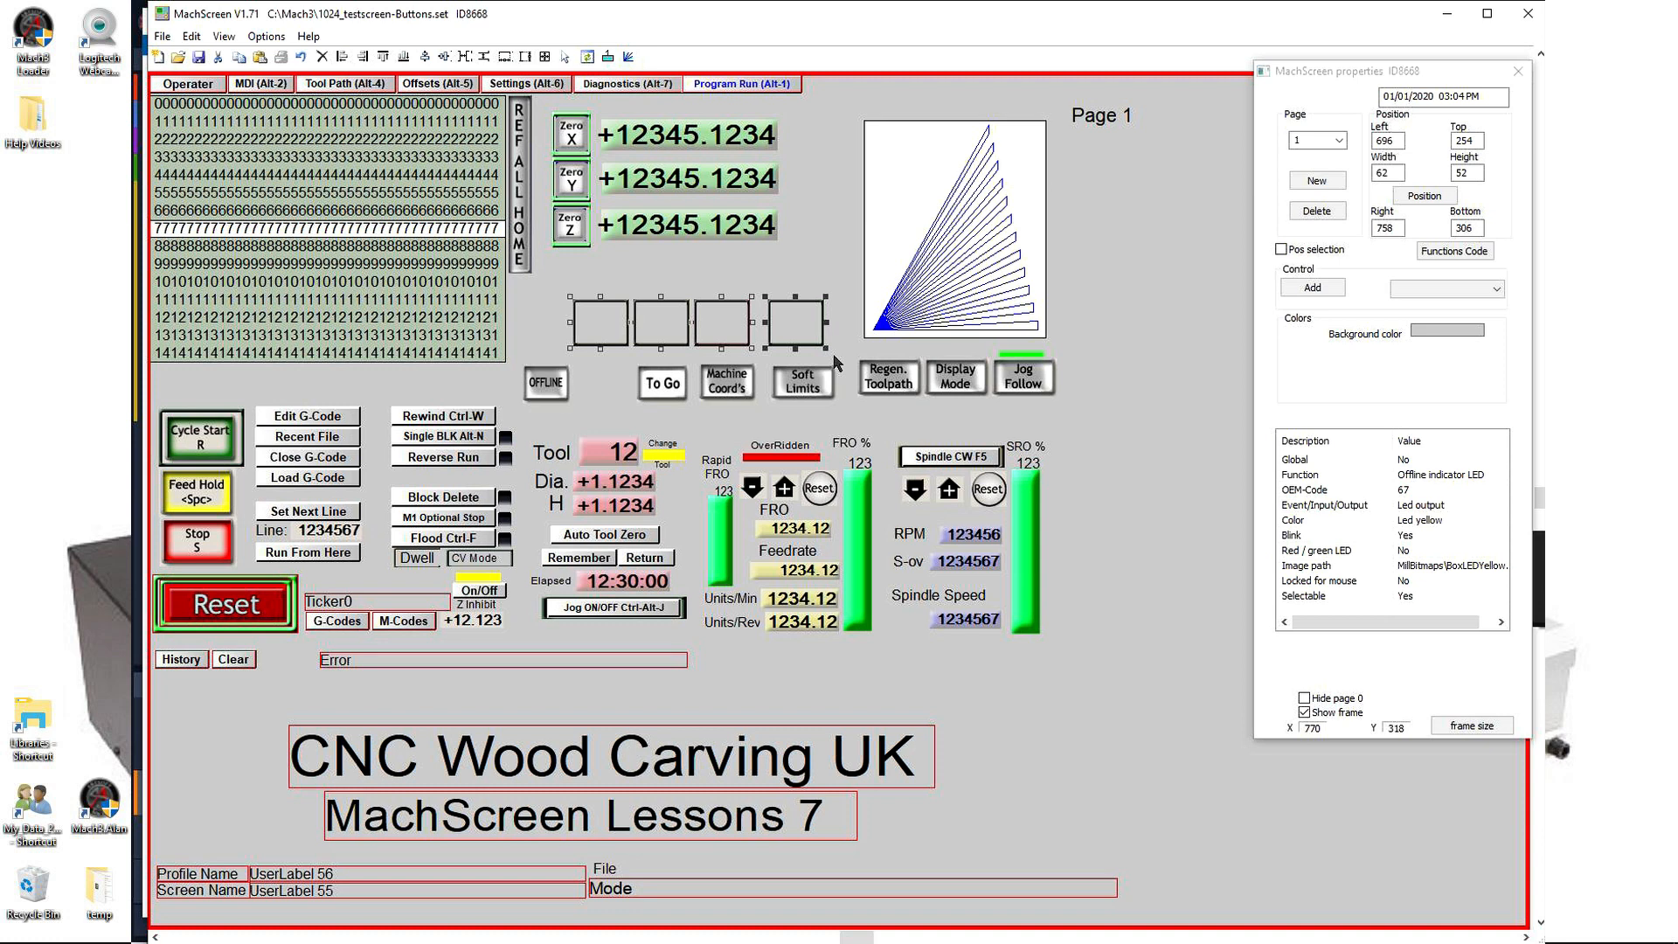
pyautogui.click(465, 56)
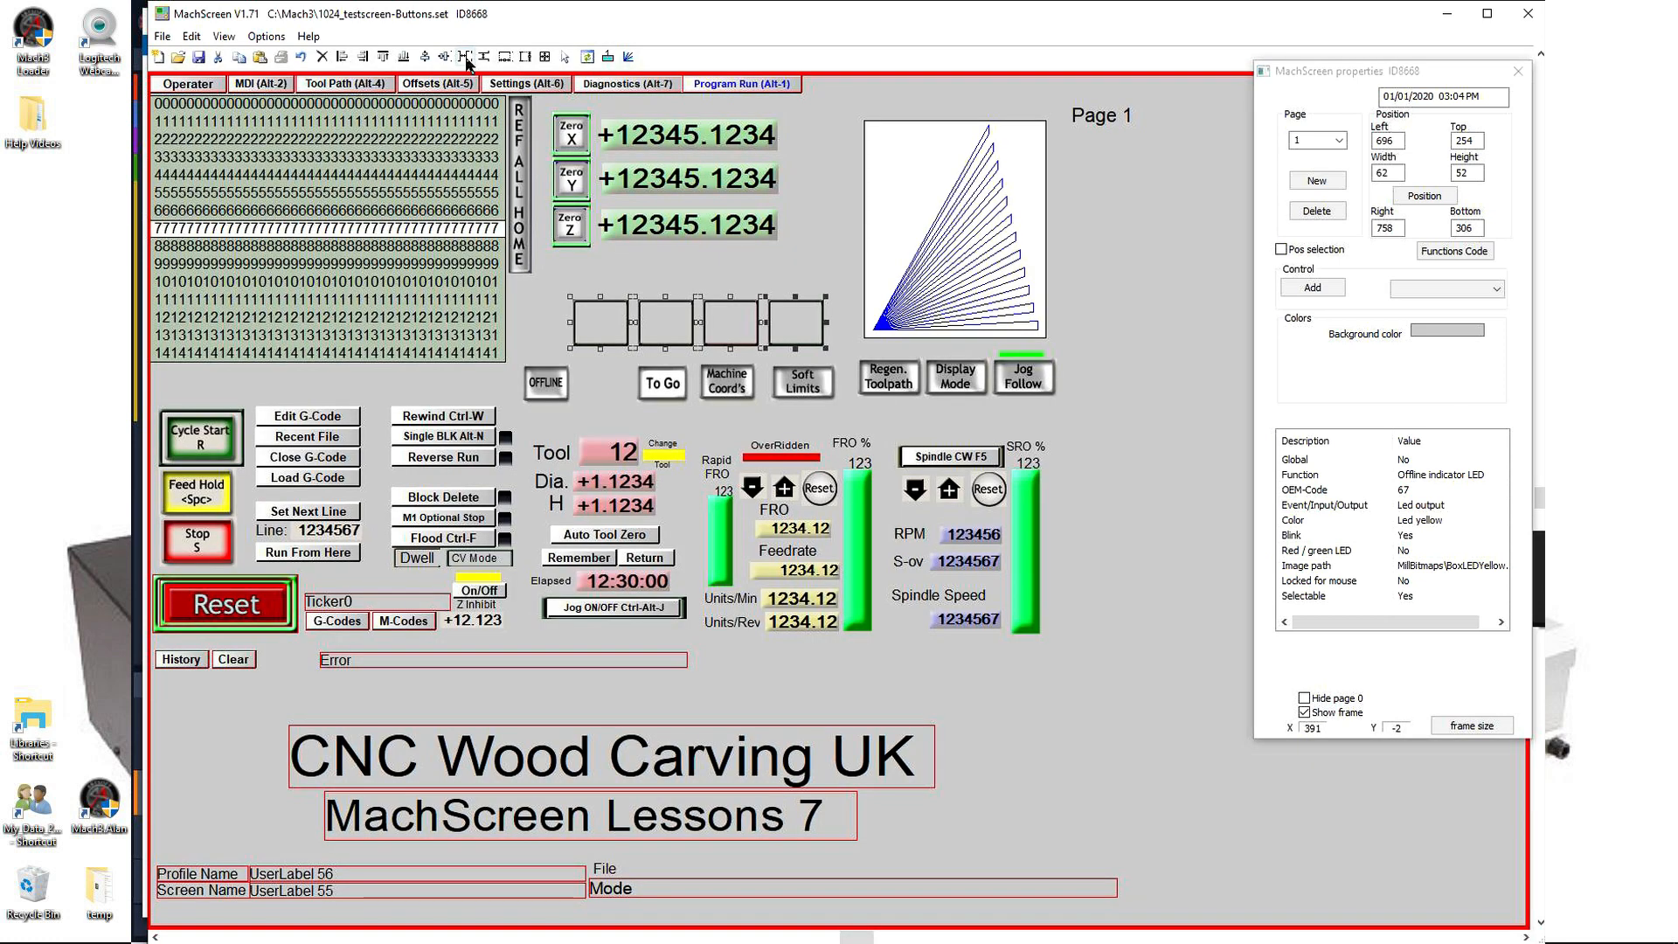
pyautogui.click(1108, 442)
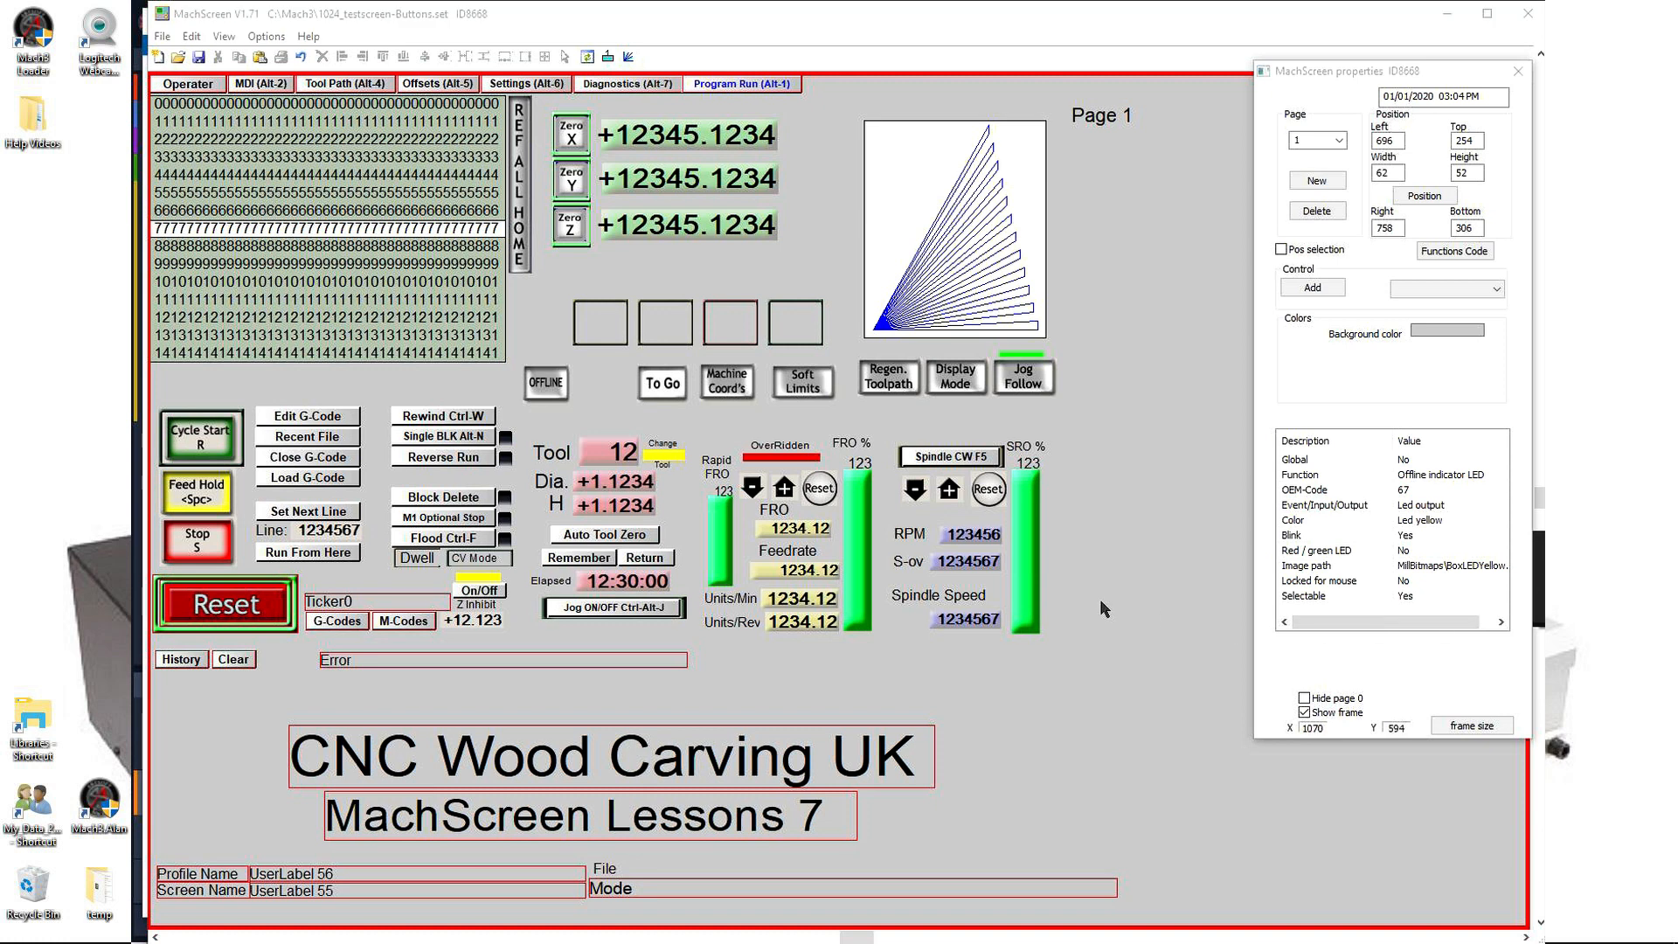
# Step: Set the size of the Soft Limits button to a width of 52 and a height of 42
pyautogui.click(787, 383)
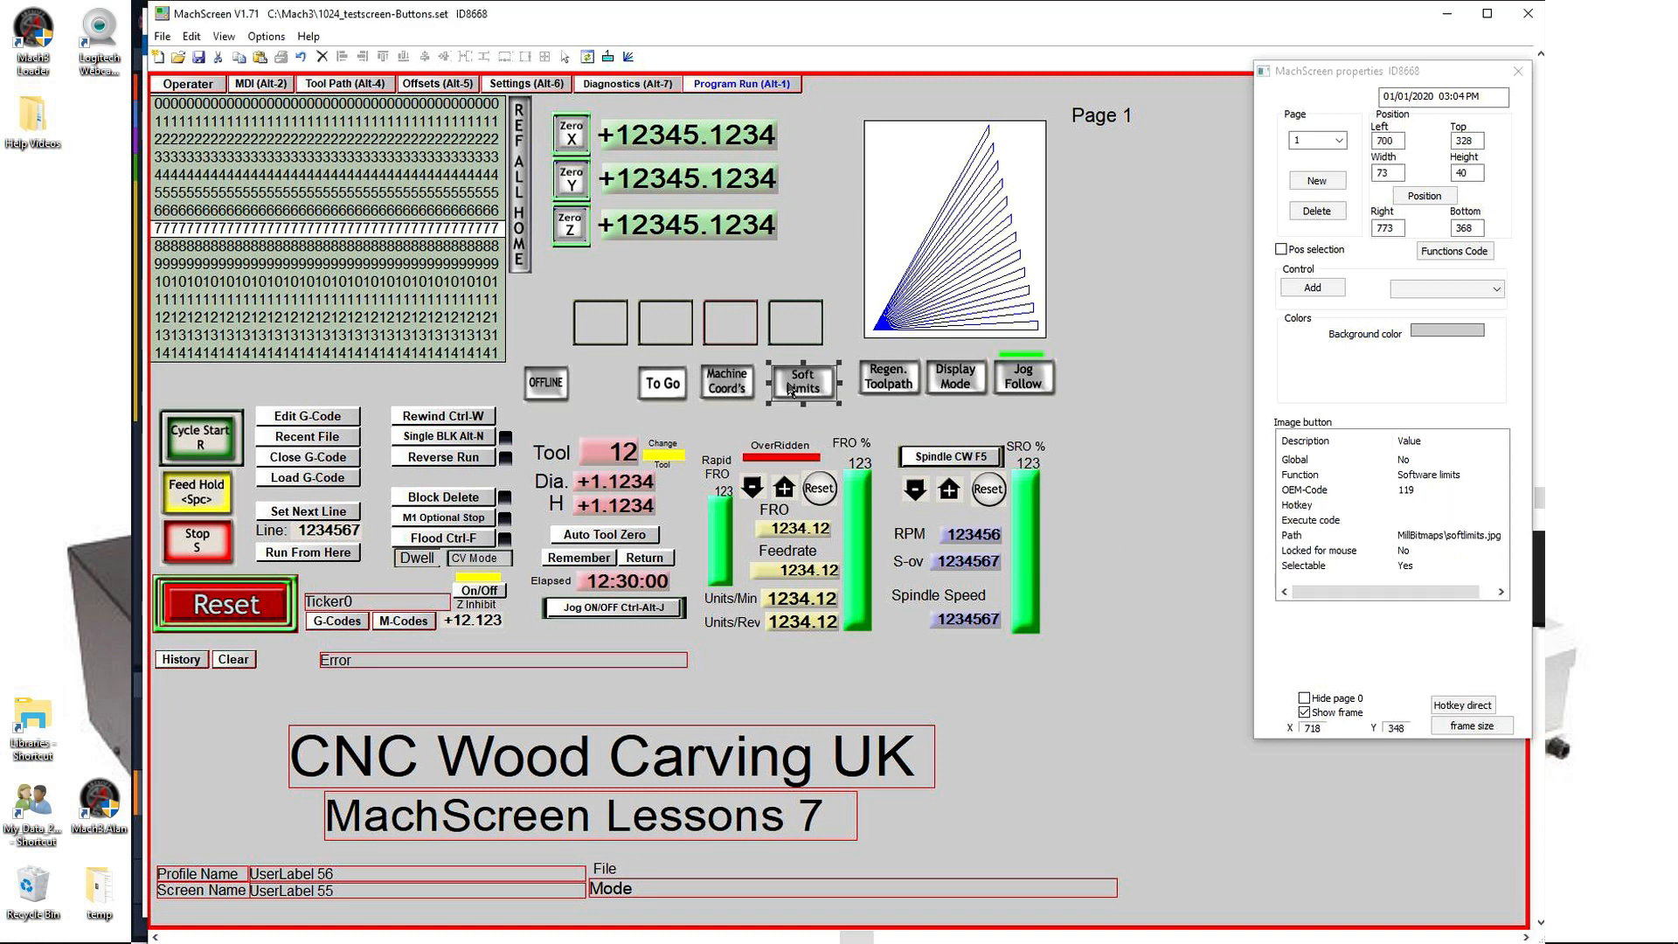
pyautogui.doubleClick(1387, 173)
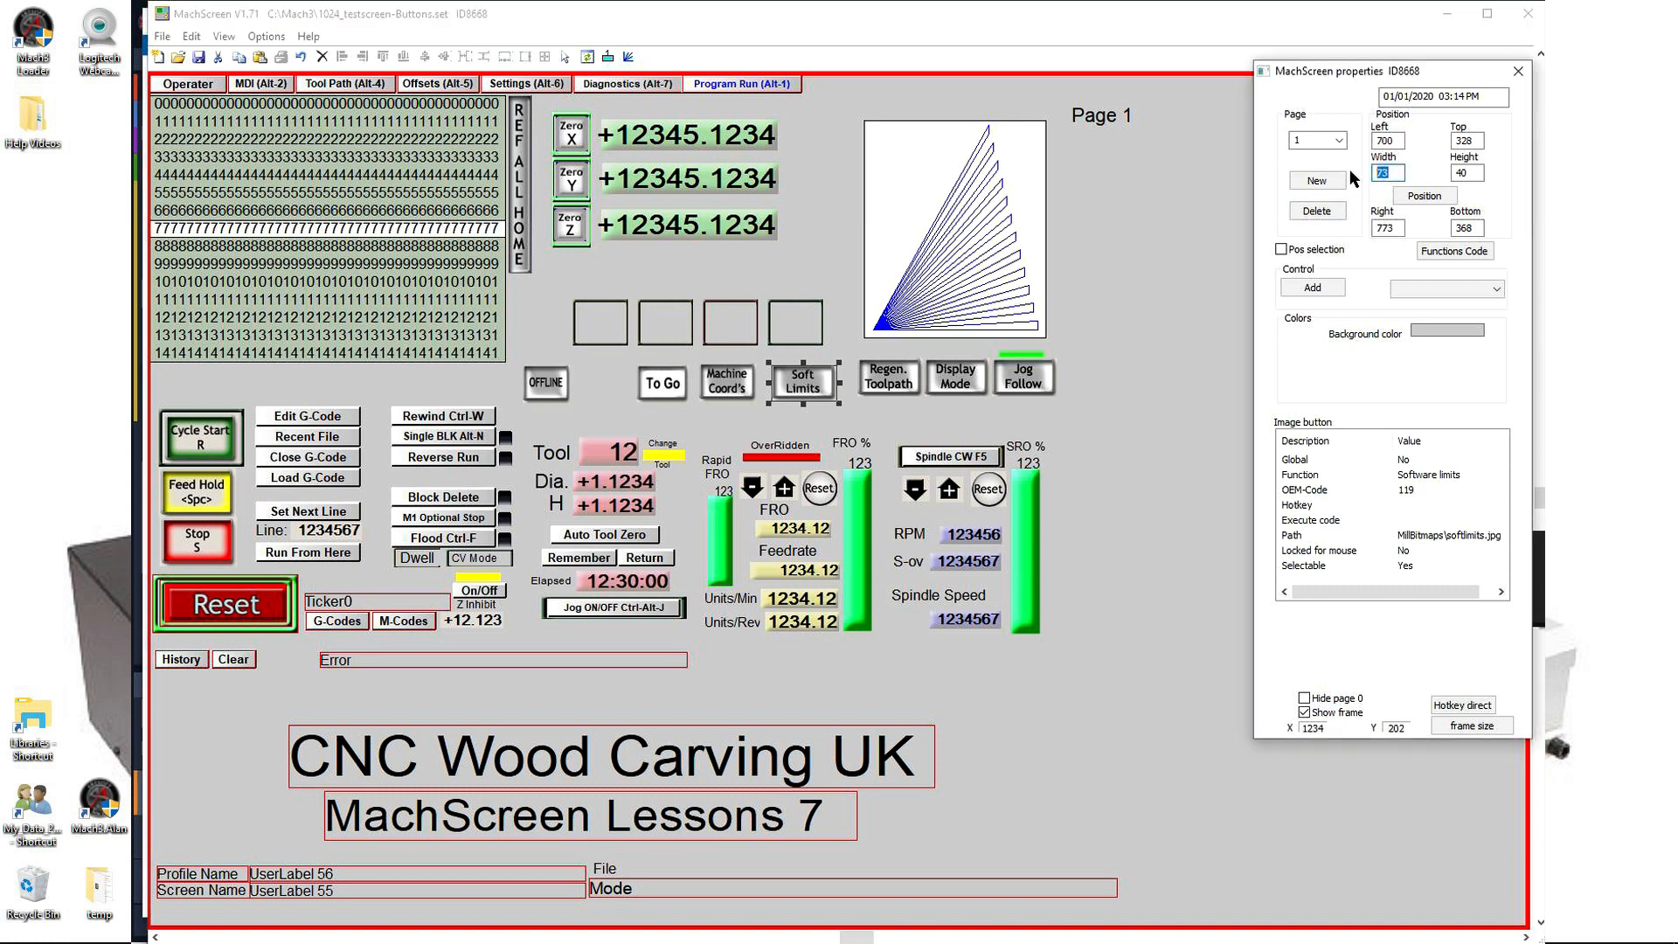
pyautogui.write('52')
pyautogui.press('Tab')
pyautogui.write('42')
pyautogui.press('Return')
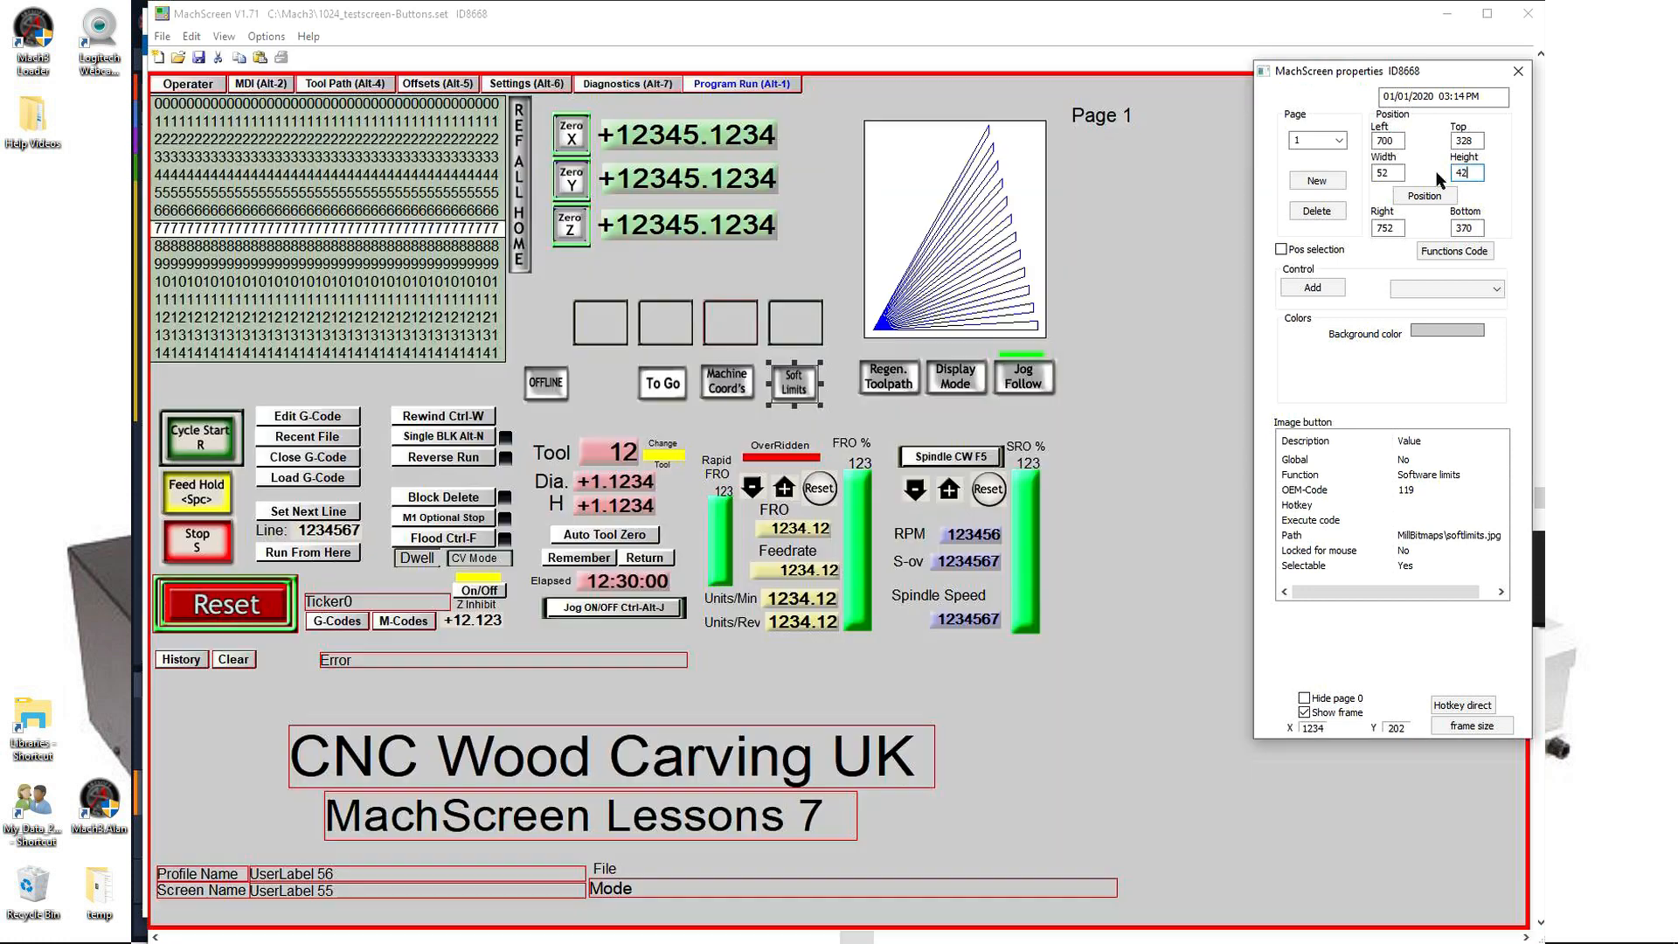
pyautogui.click(1236, 561)
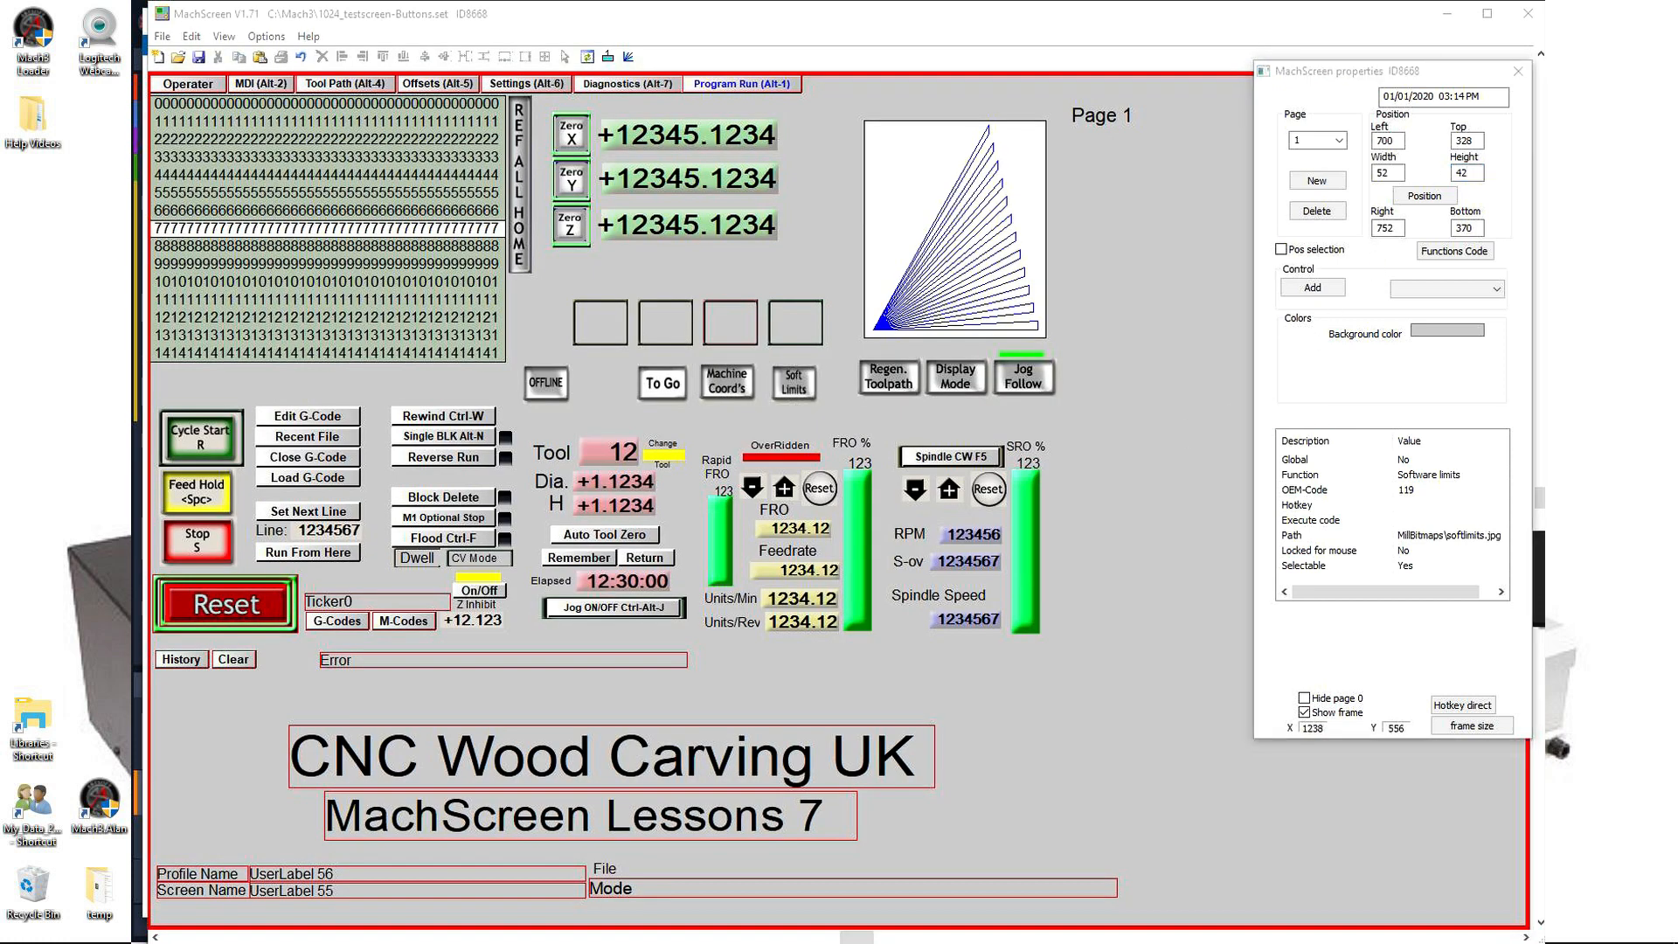
# Step: Make the OFFLINE, To Go and Machine Coord's buttons the same size as the Soft Limits button
pyautogui.moveTo(511, 353); pyautogui.dragTo(830, 424)
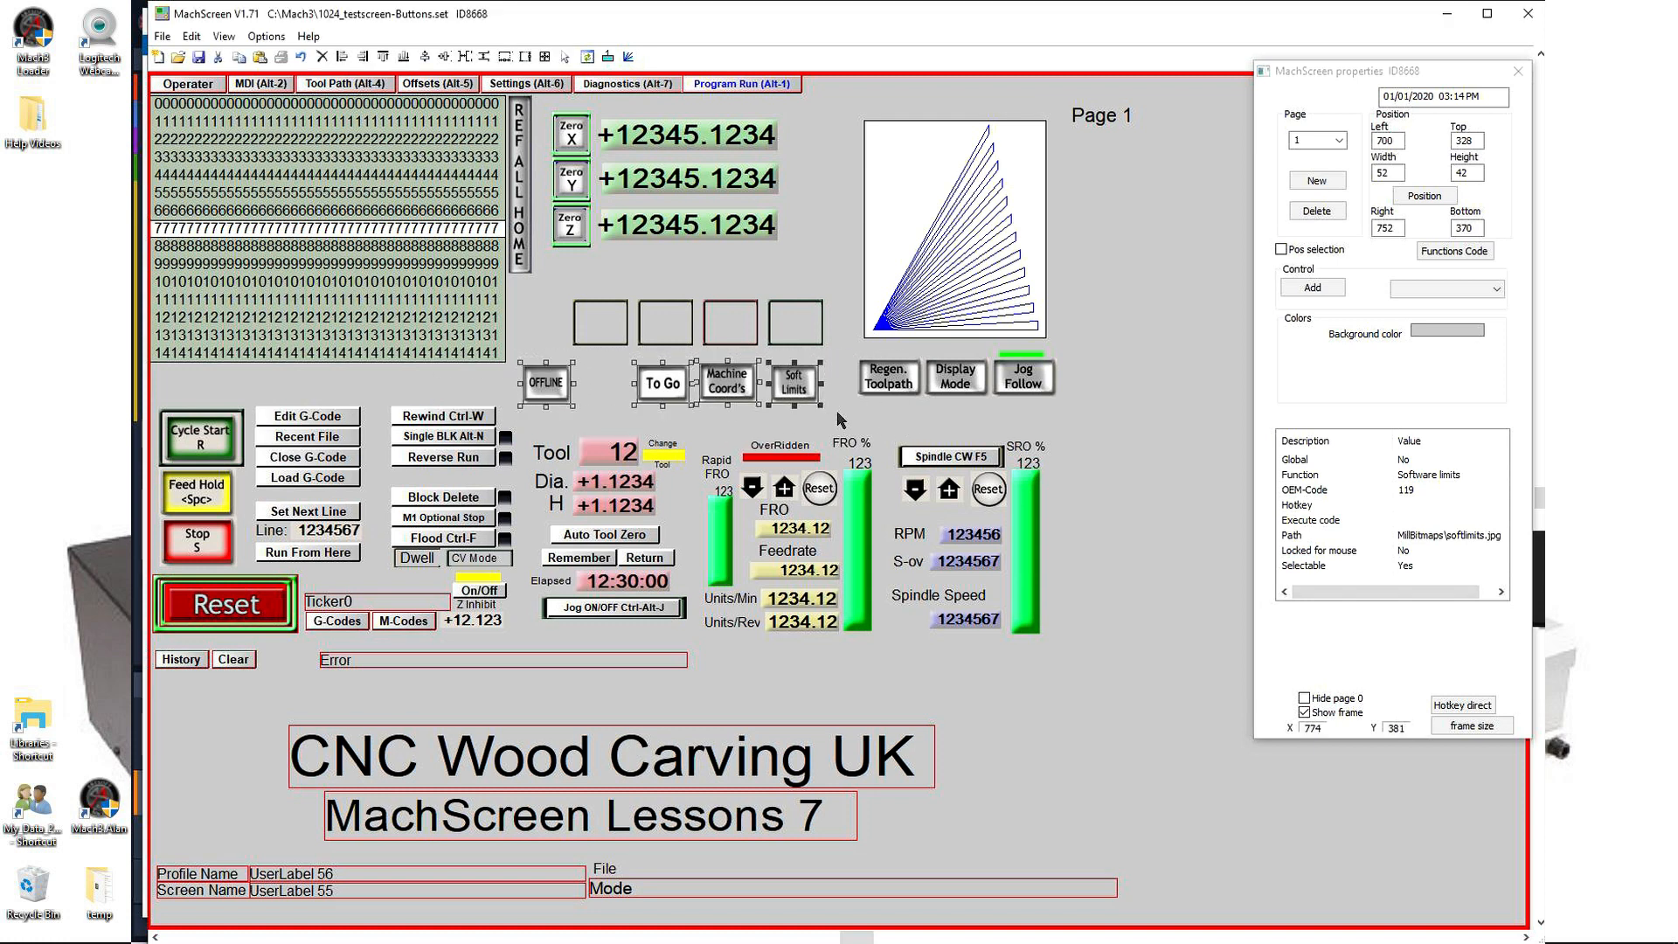
pyautogui.click(544, 57)
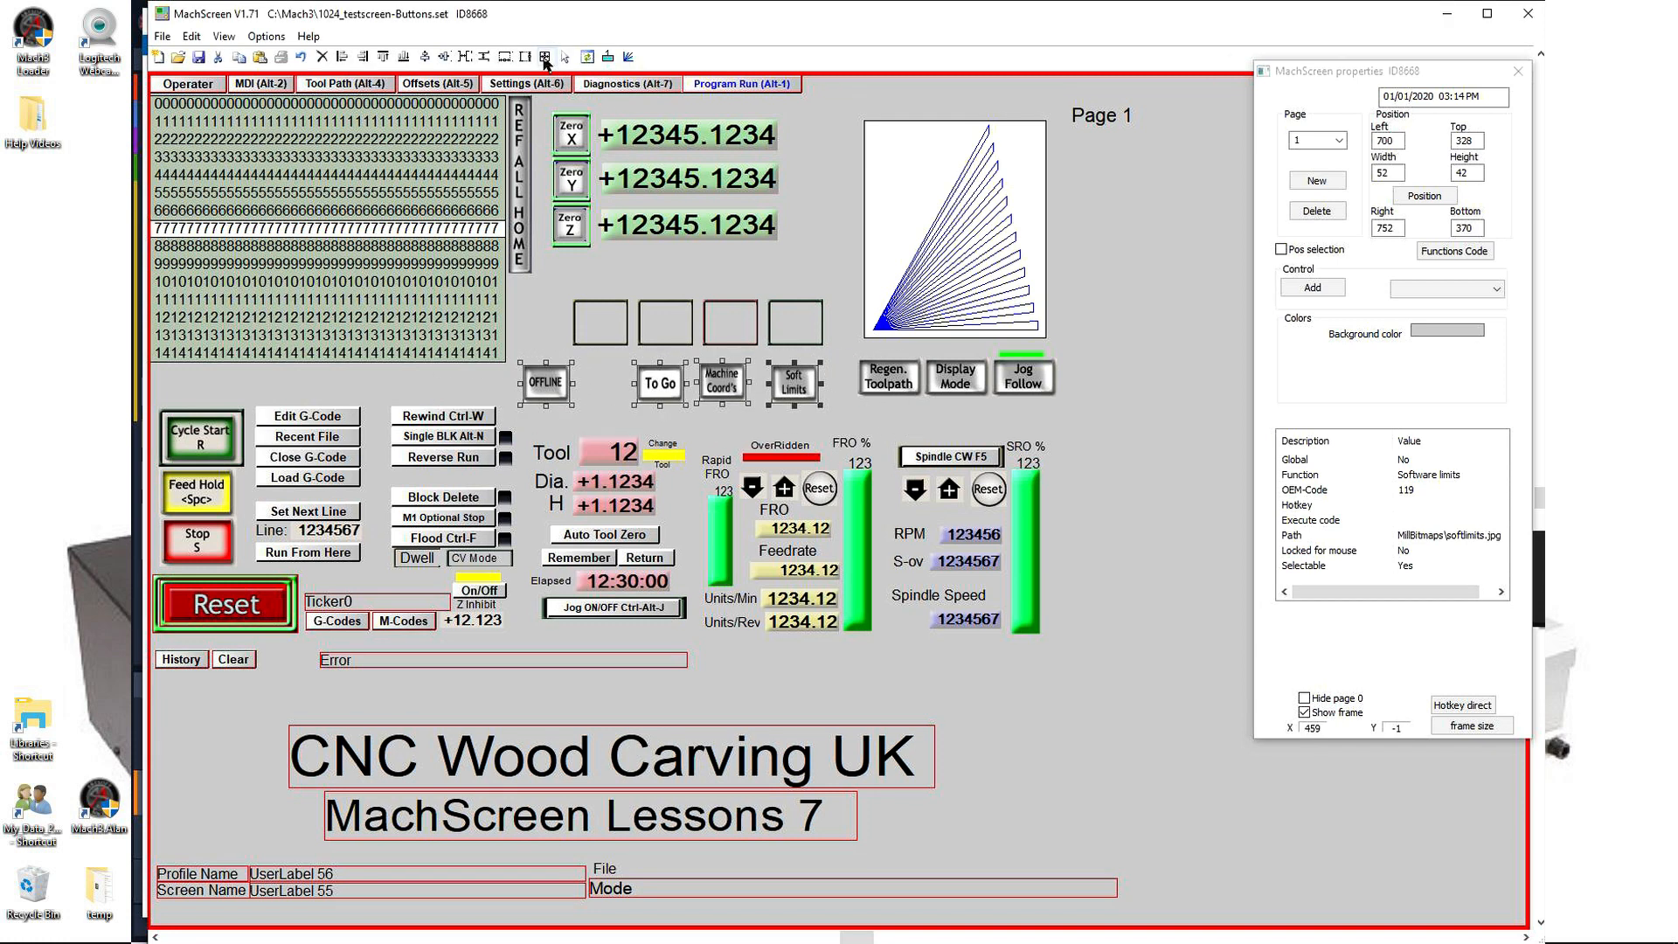
pyautogui.click(1146, 399)
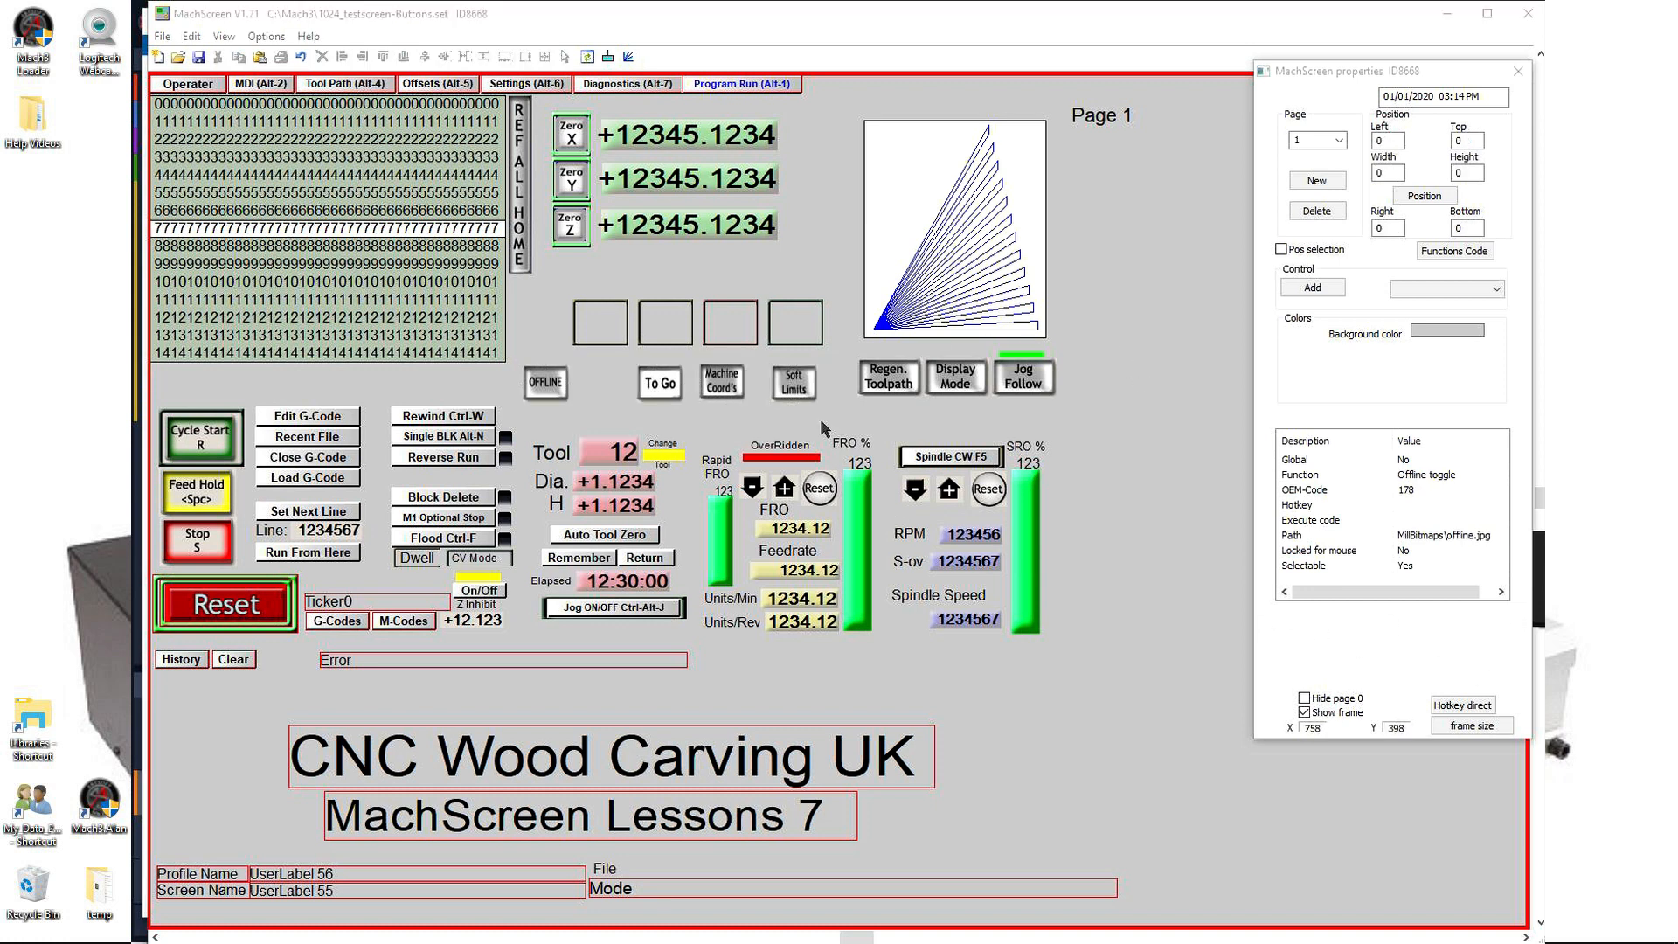
# Step: Centre the Soft Limits button vertically and horizontally inside the last of the four LED frames
pyautogui.click(802, 395)
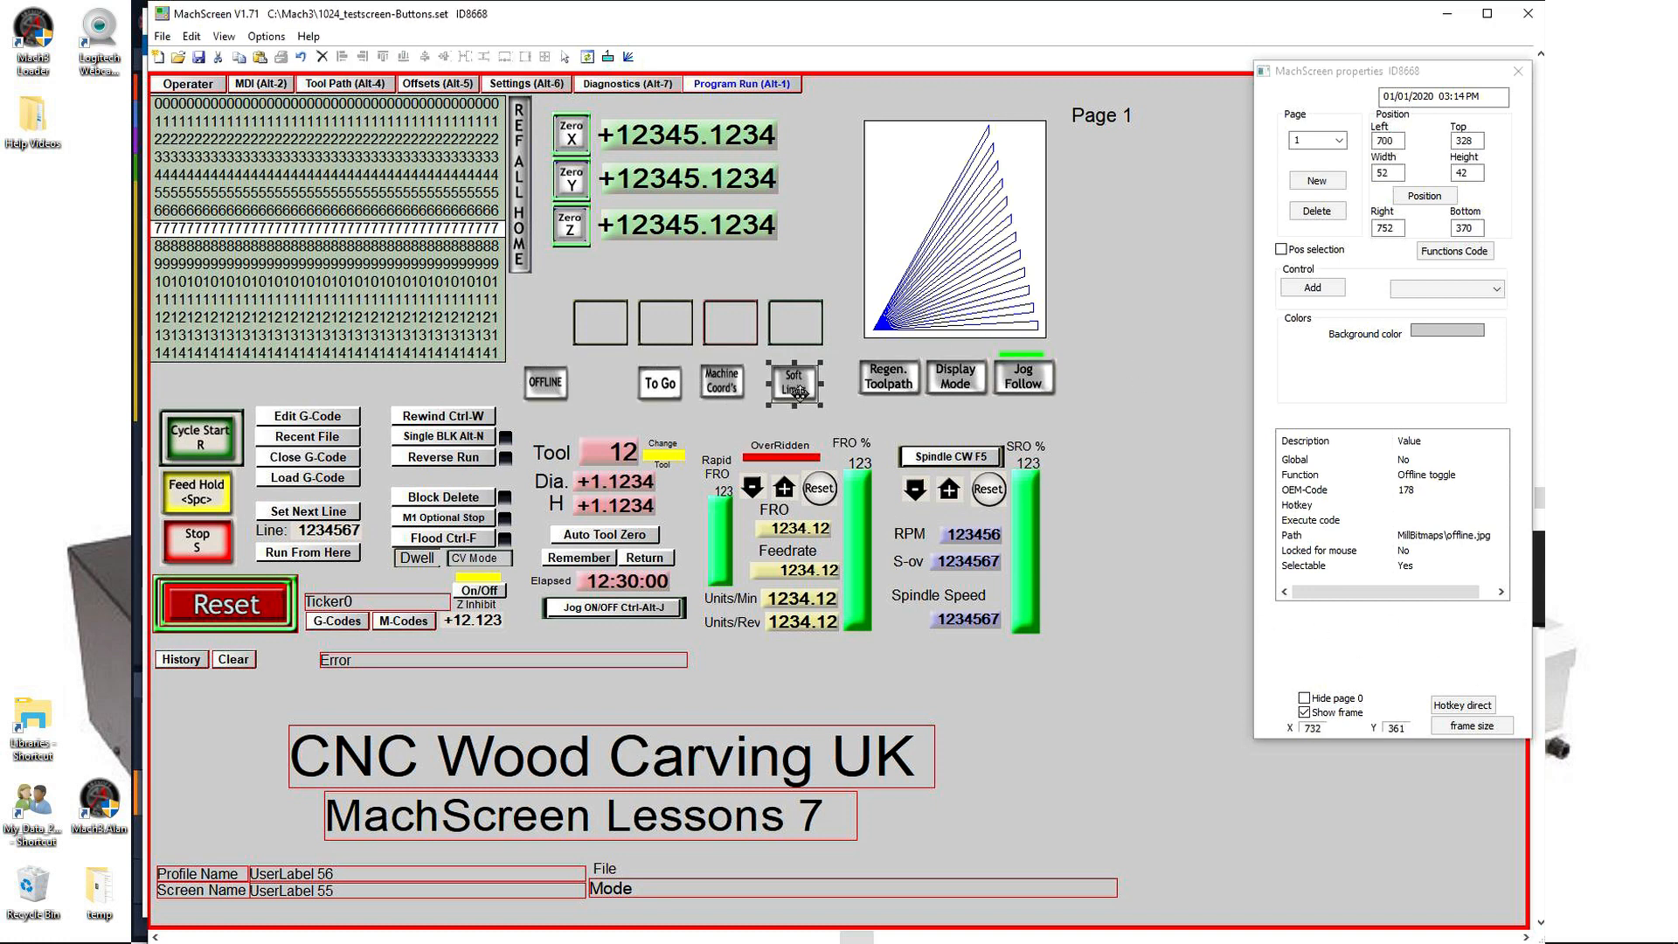
pyautogui.click(798, 321)
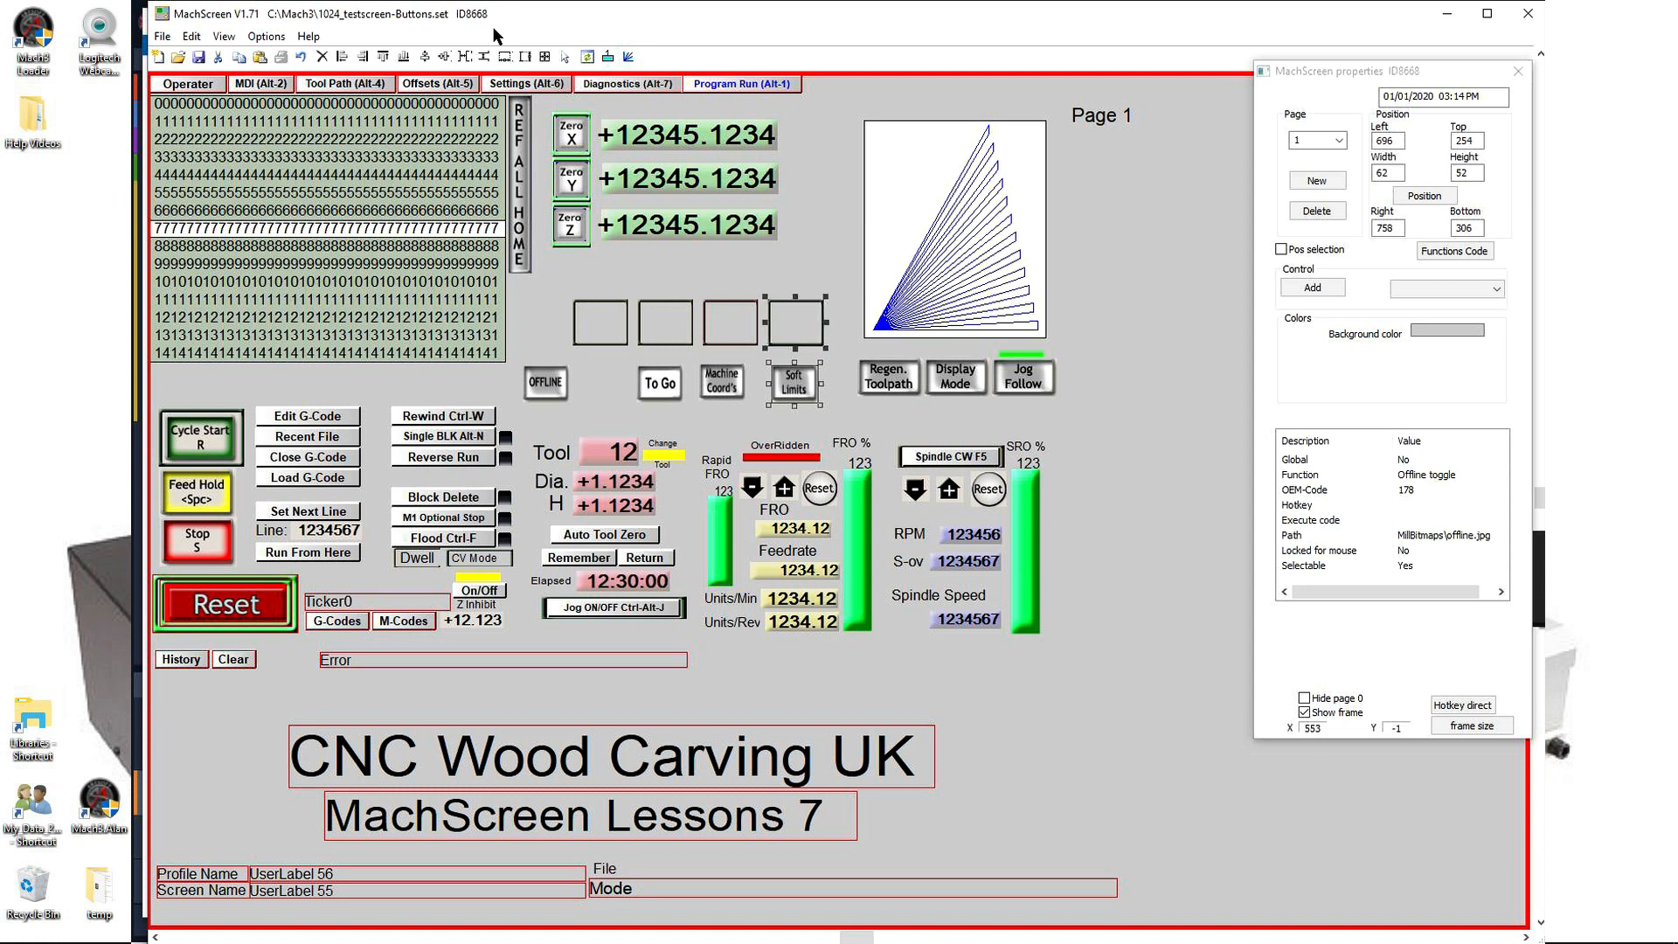
pyautogui.click(425, 56)
pyautogui.click(444, 57)
pyautogui.click(853, 384)
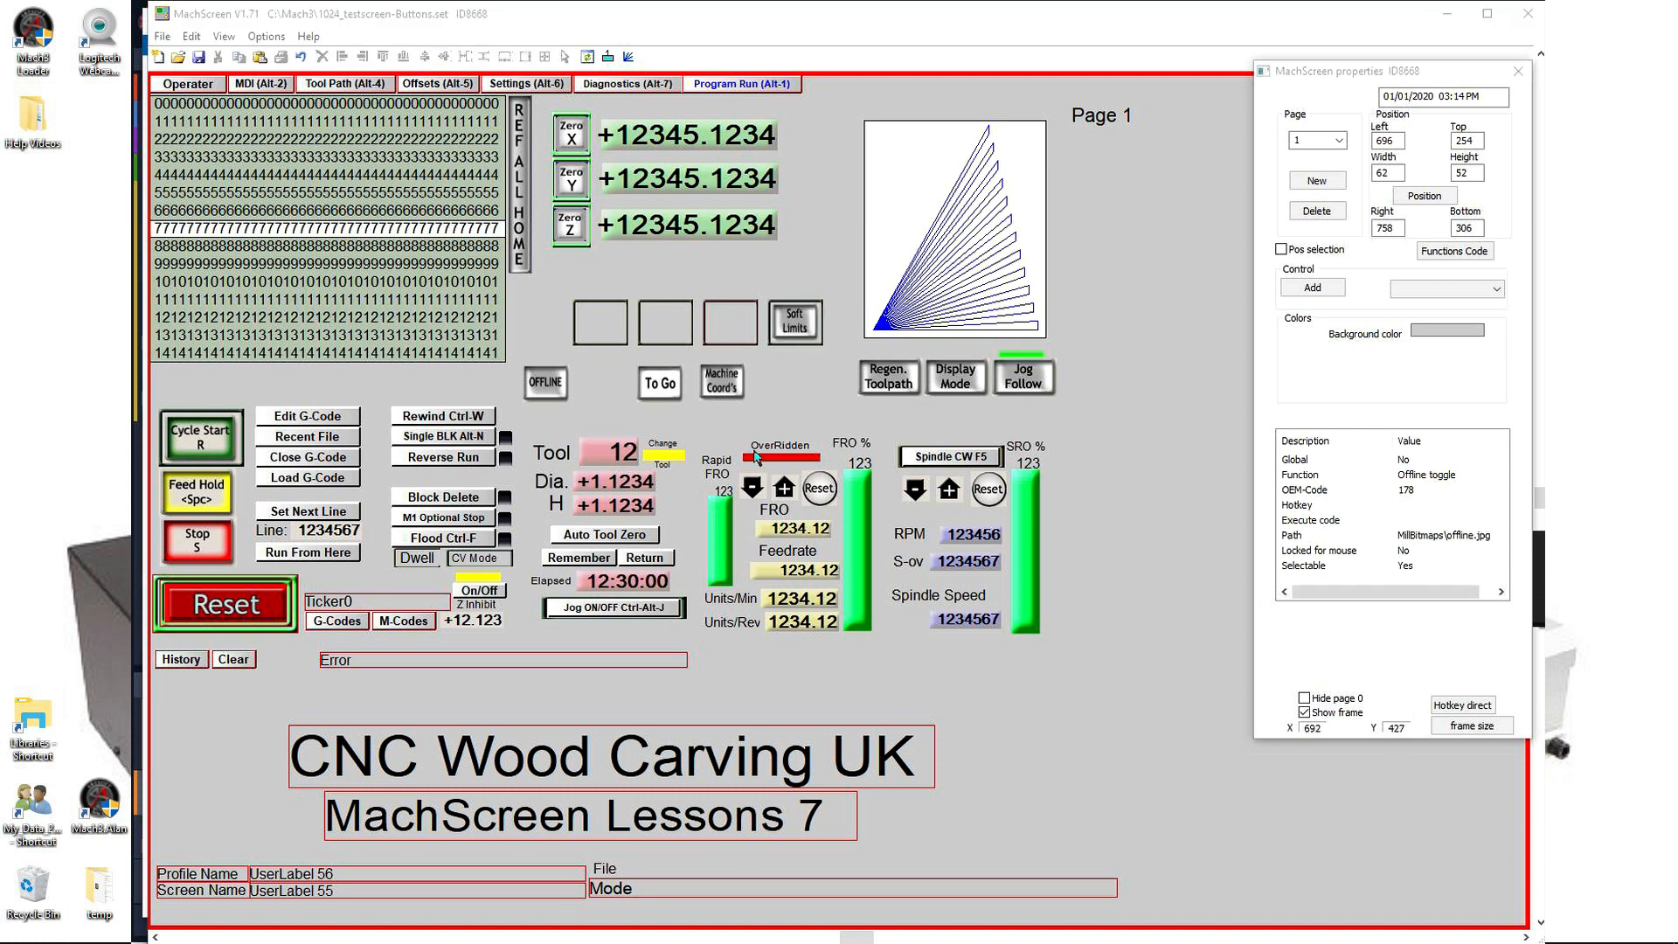
# Step: Centre the Machine Coord's and To Go buttons inside the LED frames above them
pyautogui.click(713, 390)
pyautogui.keyDown('ctrl'); pyautogui.click(727, 330); pyautogui.keyUp('ctrl')
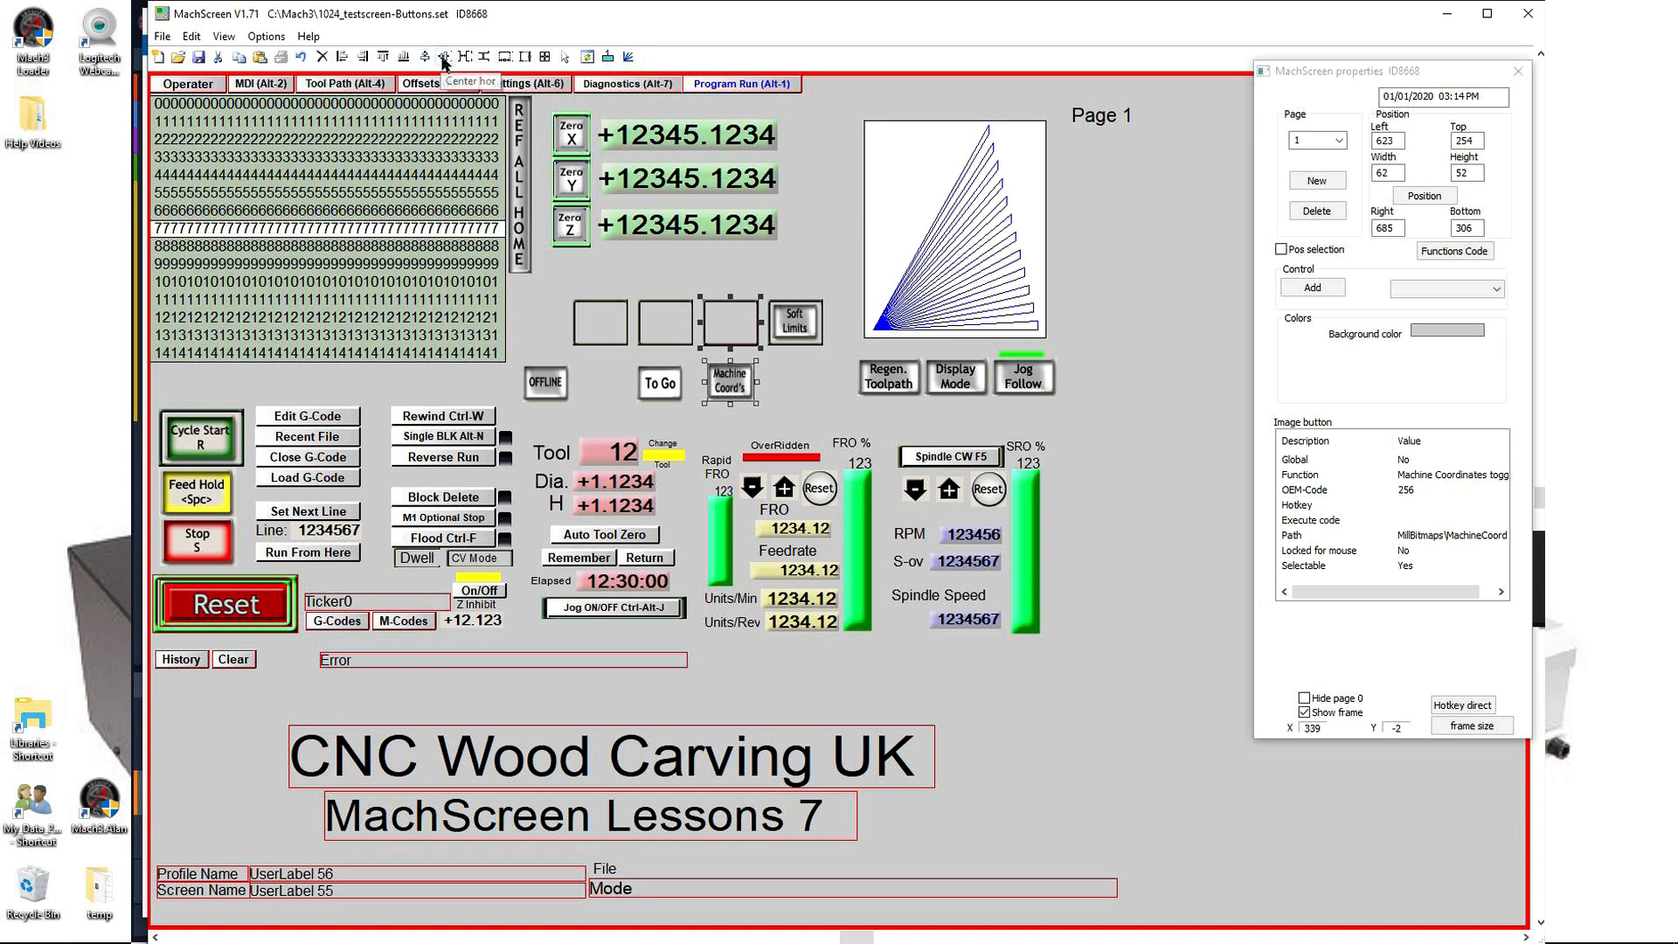
pyautogui.click(445, 56)
pyautogui.click(662, 385)
pyautogui.keyDown('ctrl'); pyautogui.click(661, 334); pyautogui.keyUp('ctrl')
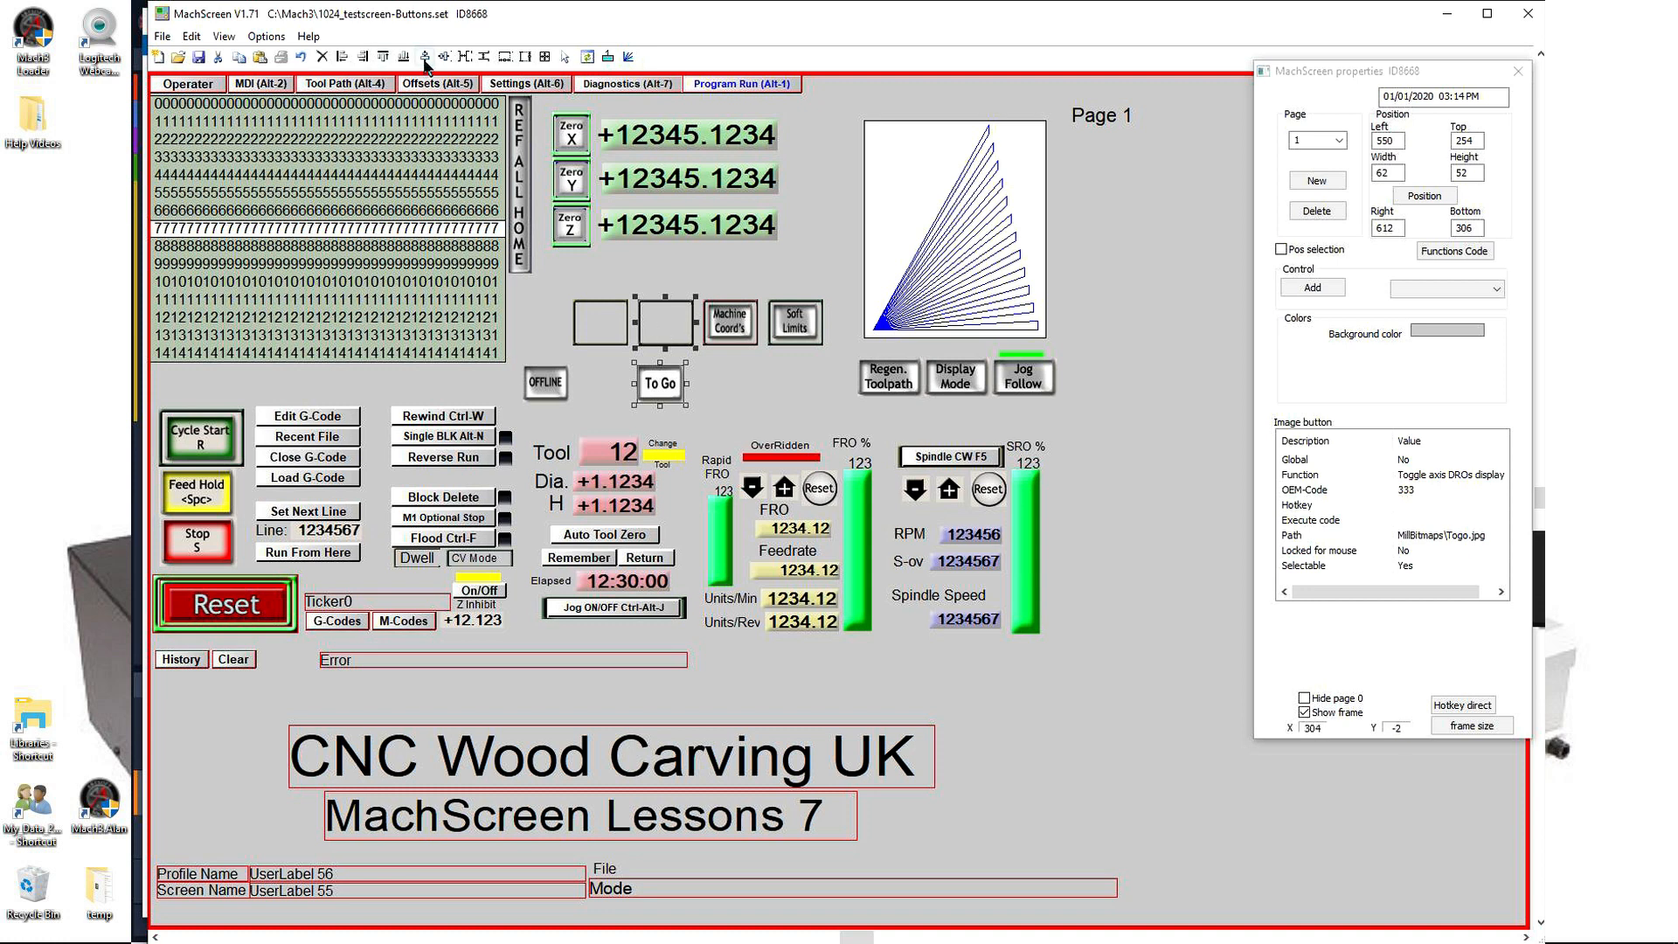
pyautogui.click(445, 57)
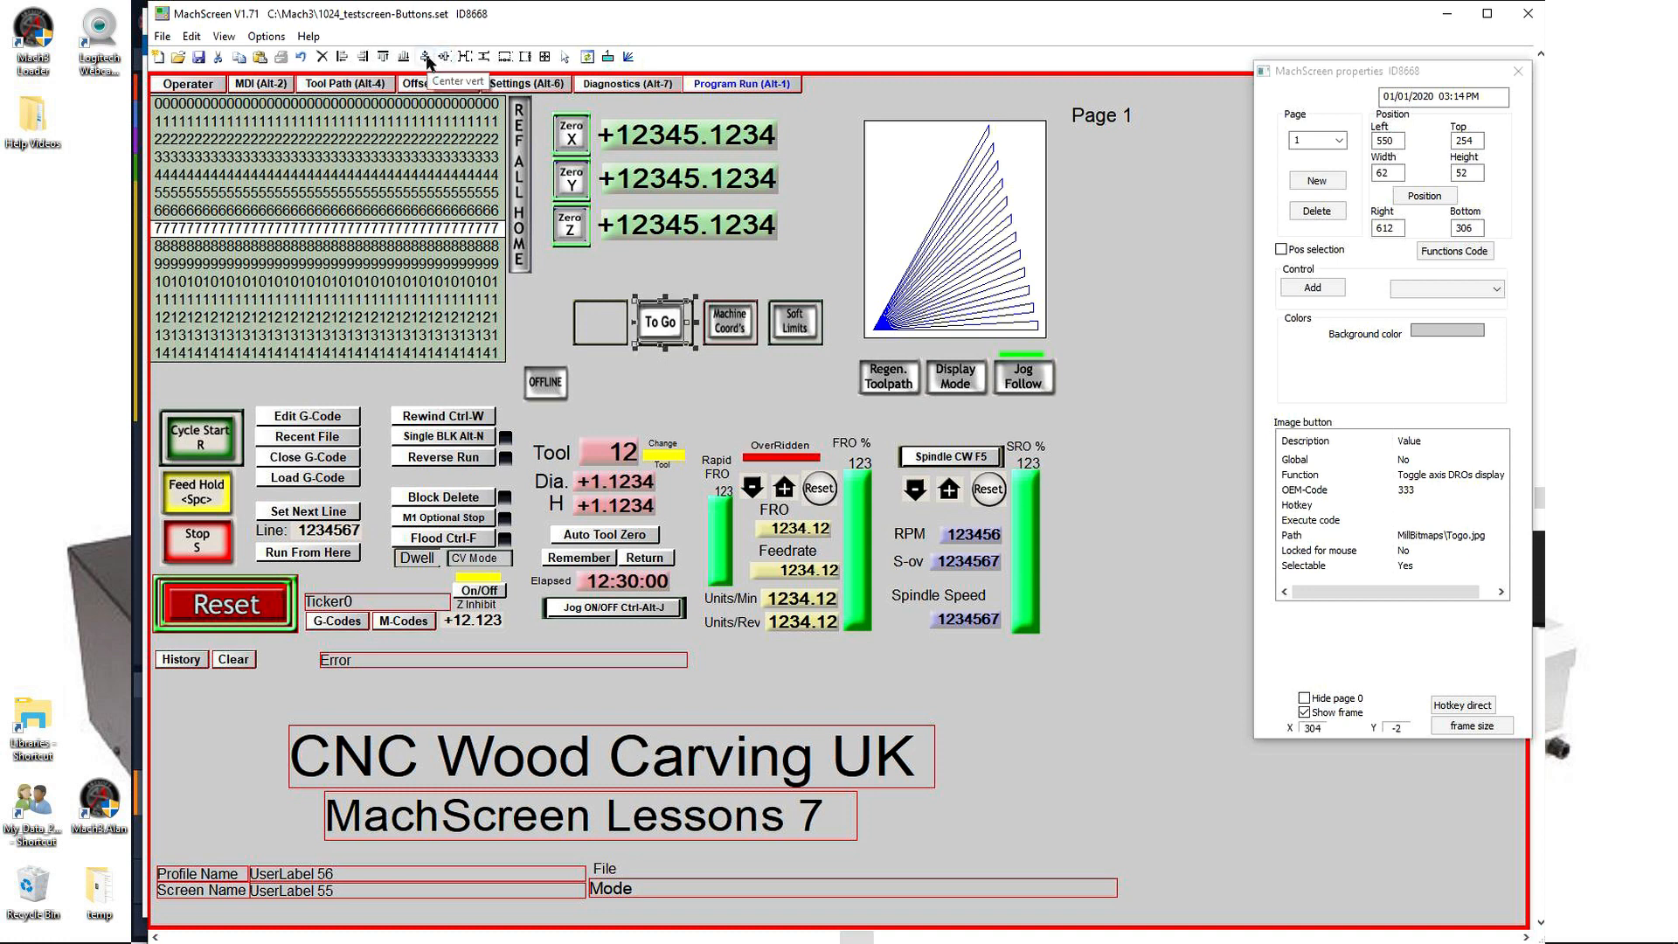
pyautogui.click(743, 415)
# Step: Centre the OFFLINE button inside the first LED frame
pyautogui.click(545, 382)
pyautogui.keyDown('ctrl'); pyautogui.click(609, 326); pyautogui.keyUp('ctrl')
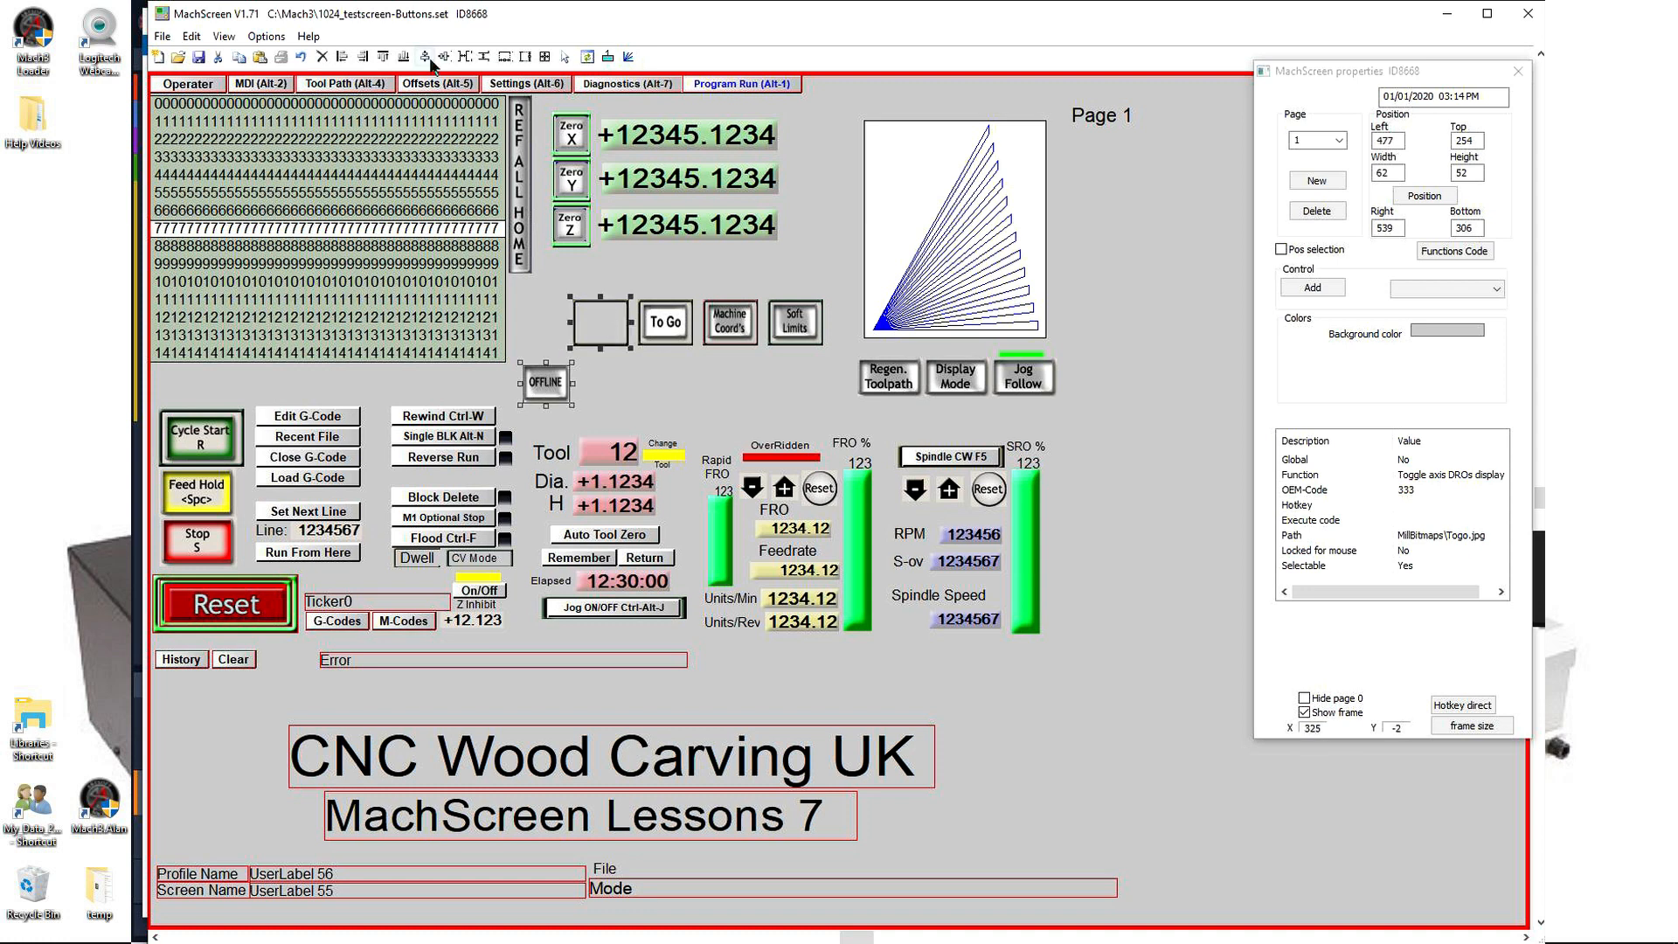
pyautogui.click(444, 57)
pyautogui.click(444, 56)
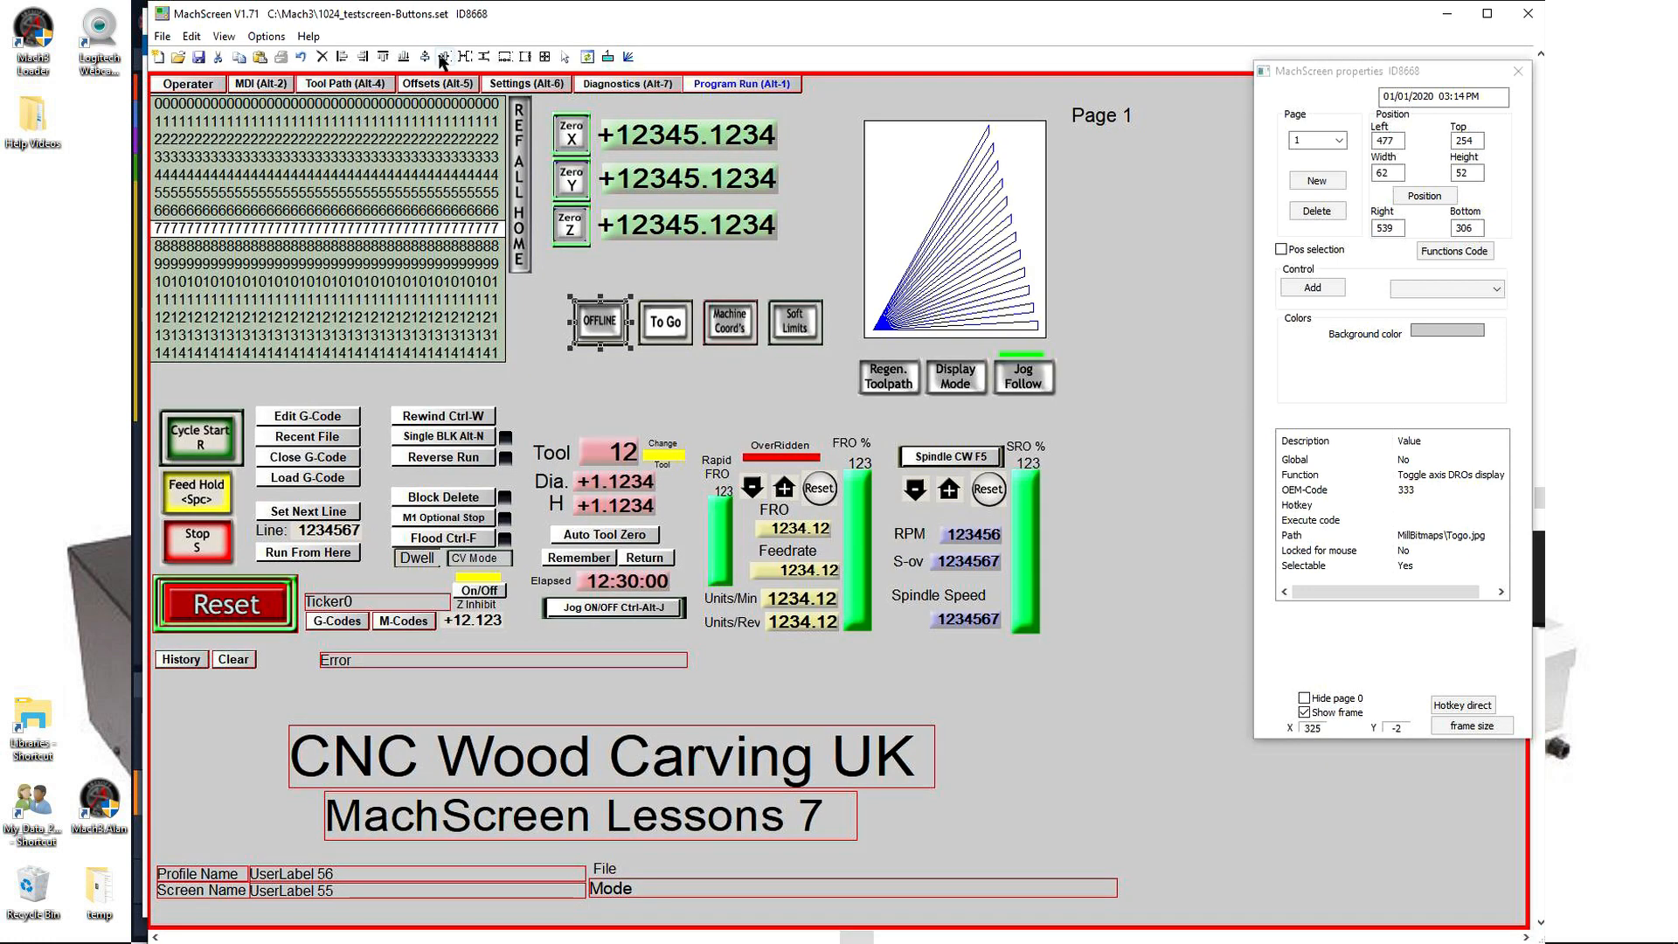
# Step: Move the four framed buttons together up to just below the Z axis display
pyautogui.click(743, 408)
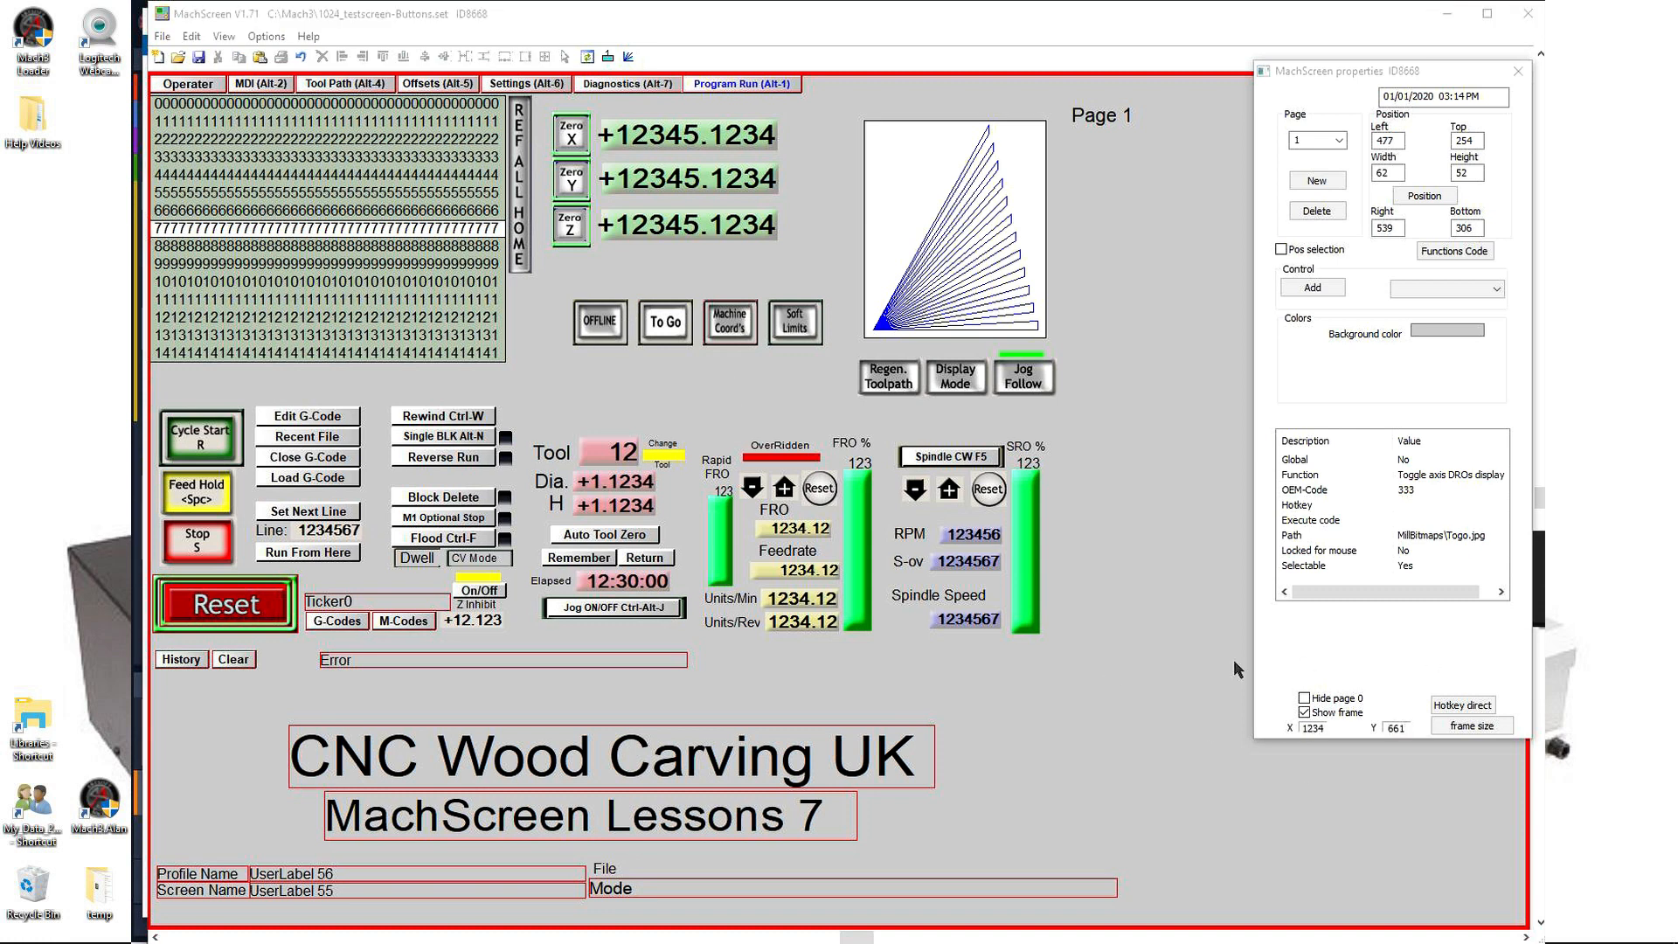
pyautogui.moveTo(558, 274); pyautogui.dragTo(837, 386)
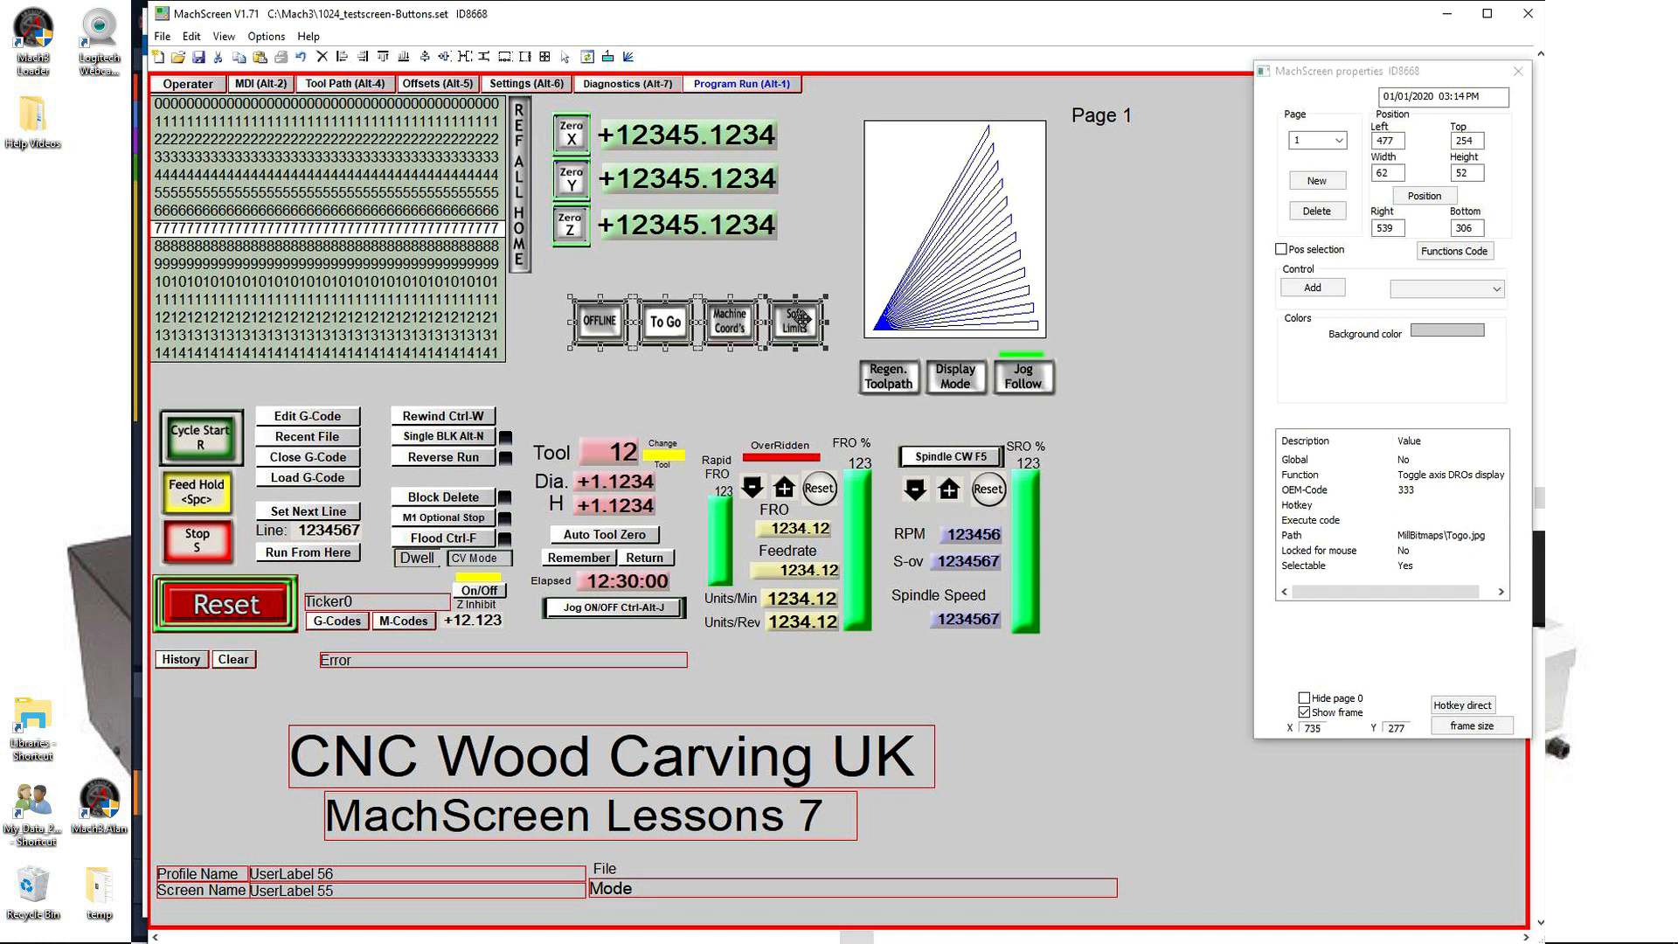
pyautogui.moveTo(799, 323); pyautogui.dragTo(768, 273)
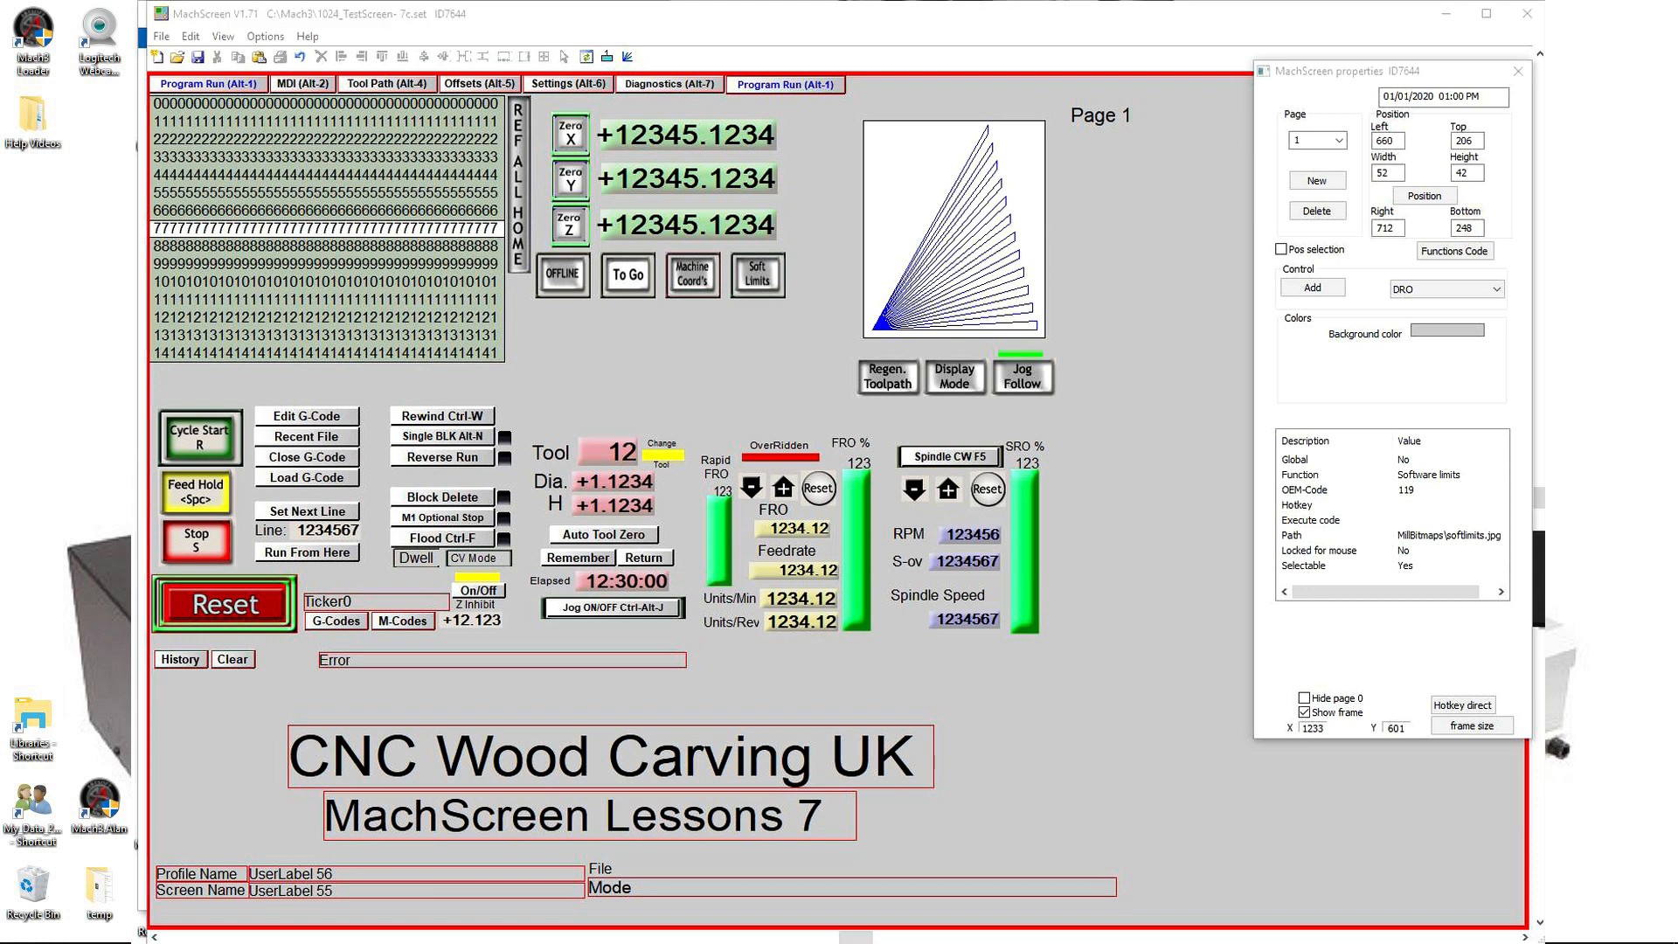
# Step: Add an Image control using Frame 190x225.png and place it beside the spindle controls, at about 1018 left and 369 top
pyautogui.click(1497, 292)
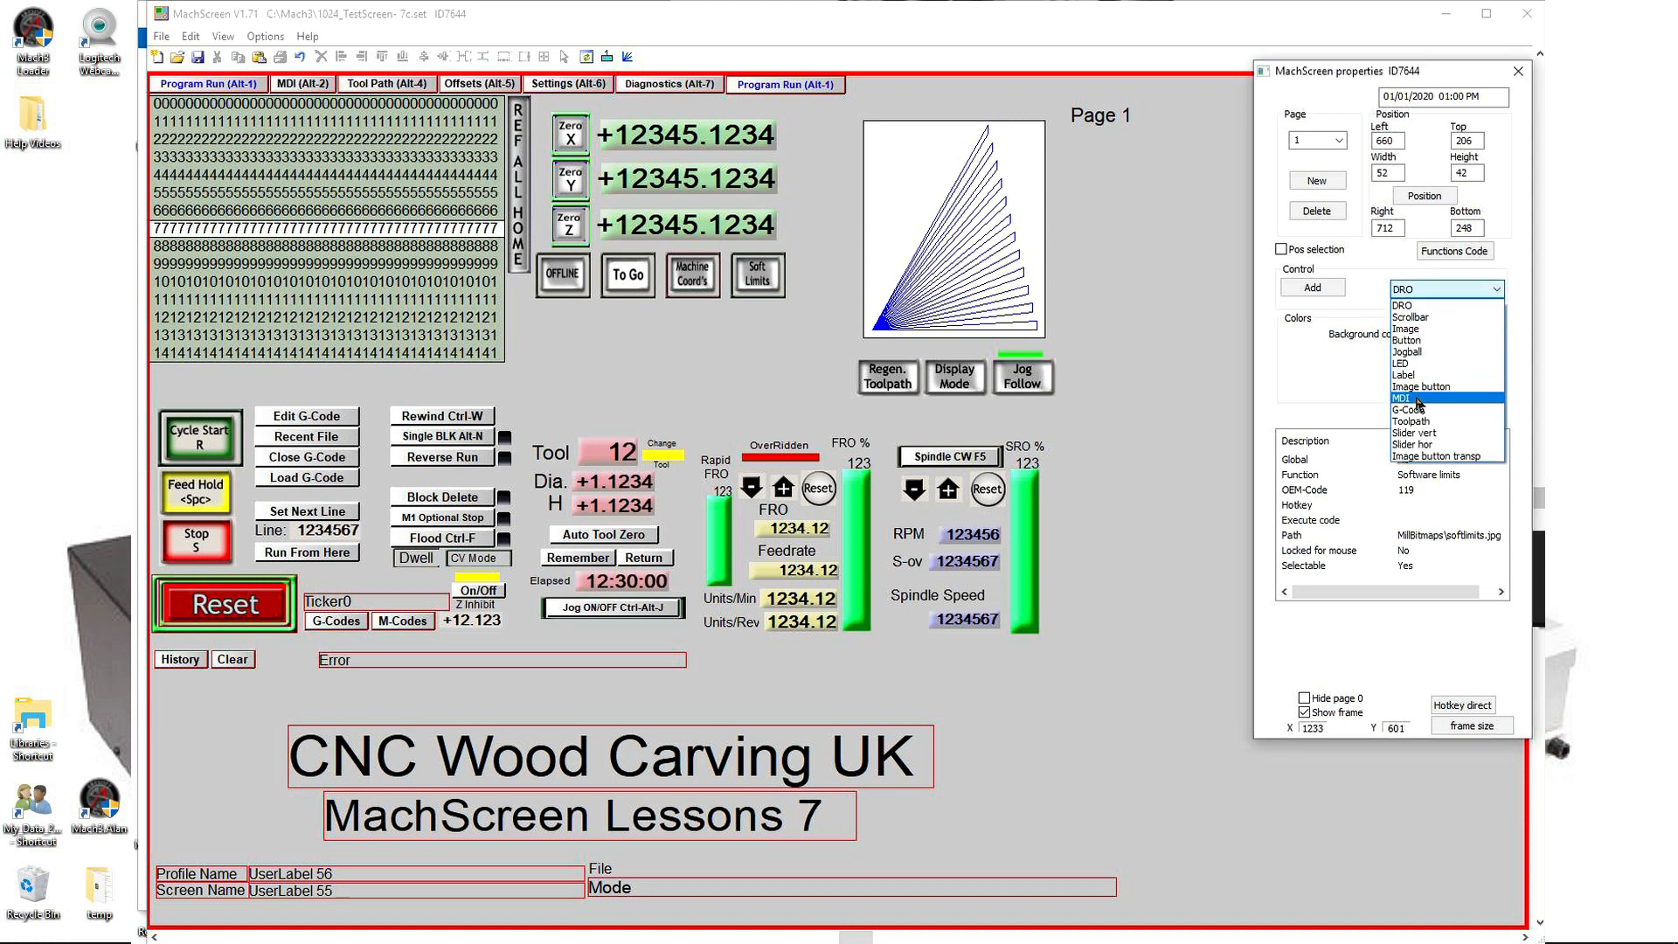
pyautogui.click(1404, 330)
pyautogui.click(1310, 286)
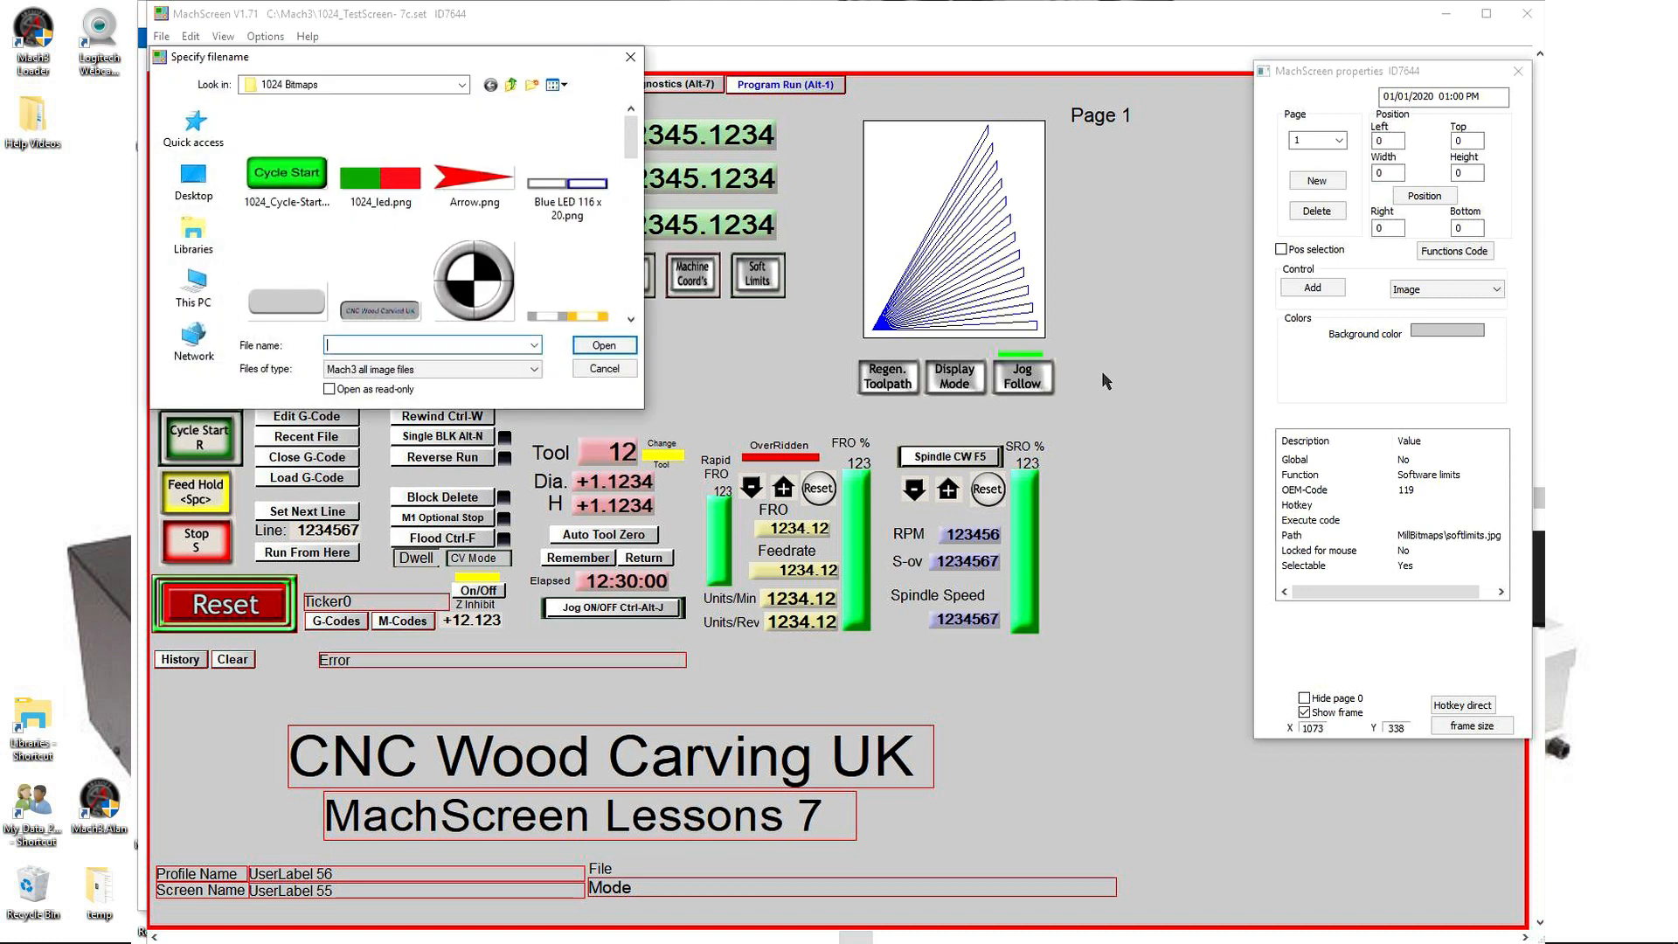
pyautogui.scroll(-4, 582, 243)
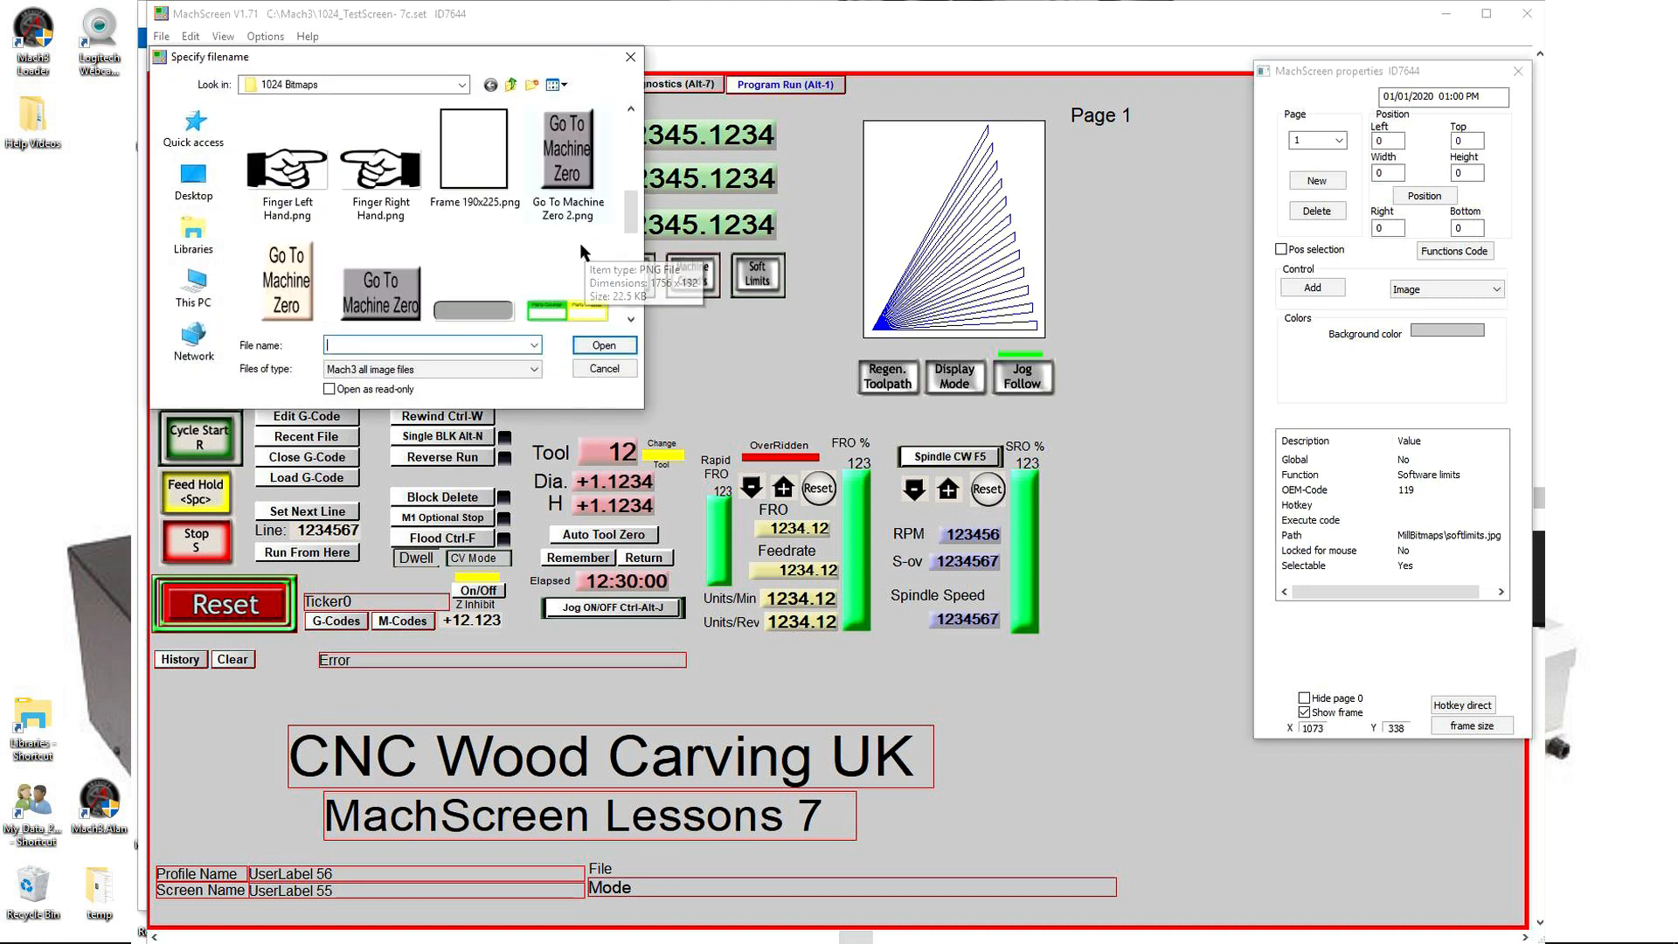
pyautogui.click(468, 154)
pyautogui.click(603, 345)
pyautogui.moveTo(1200, 420); pyautogui.dragTo(1149, 445)
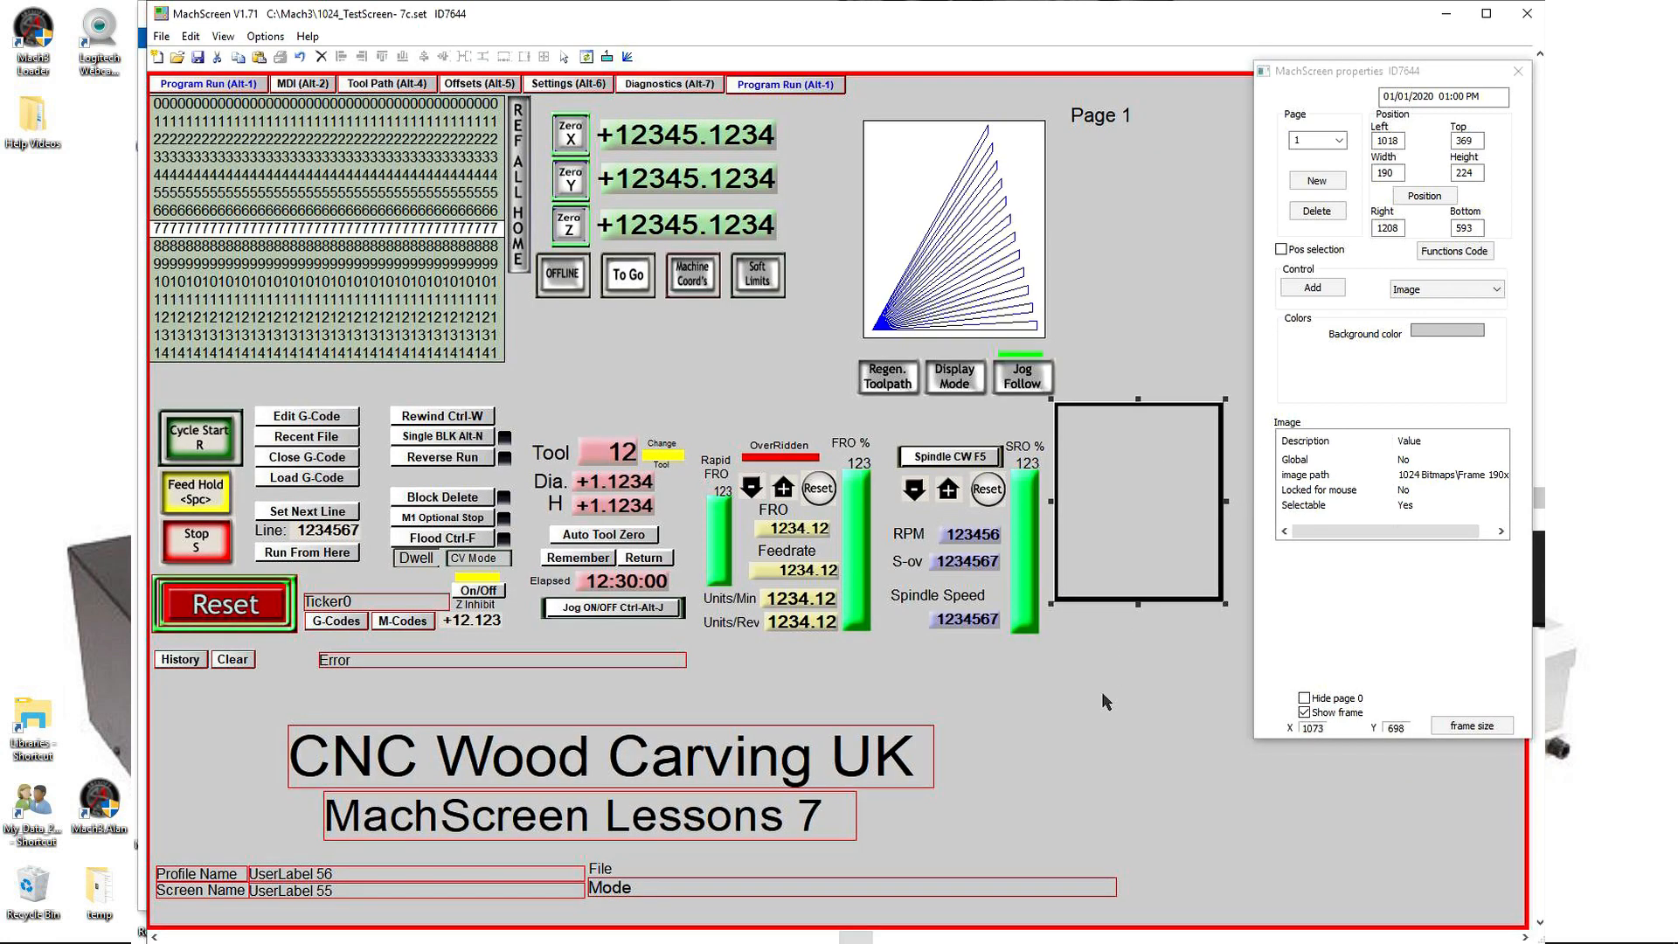
# Step: Move the SRO % label into the upper right corner of the new frame
pyautogui.click(1029, 453)
pyautogui.moveTo(1029, 452); pyautogui.dragTo(1195, 426)
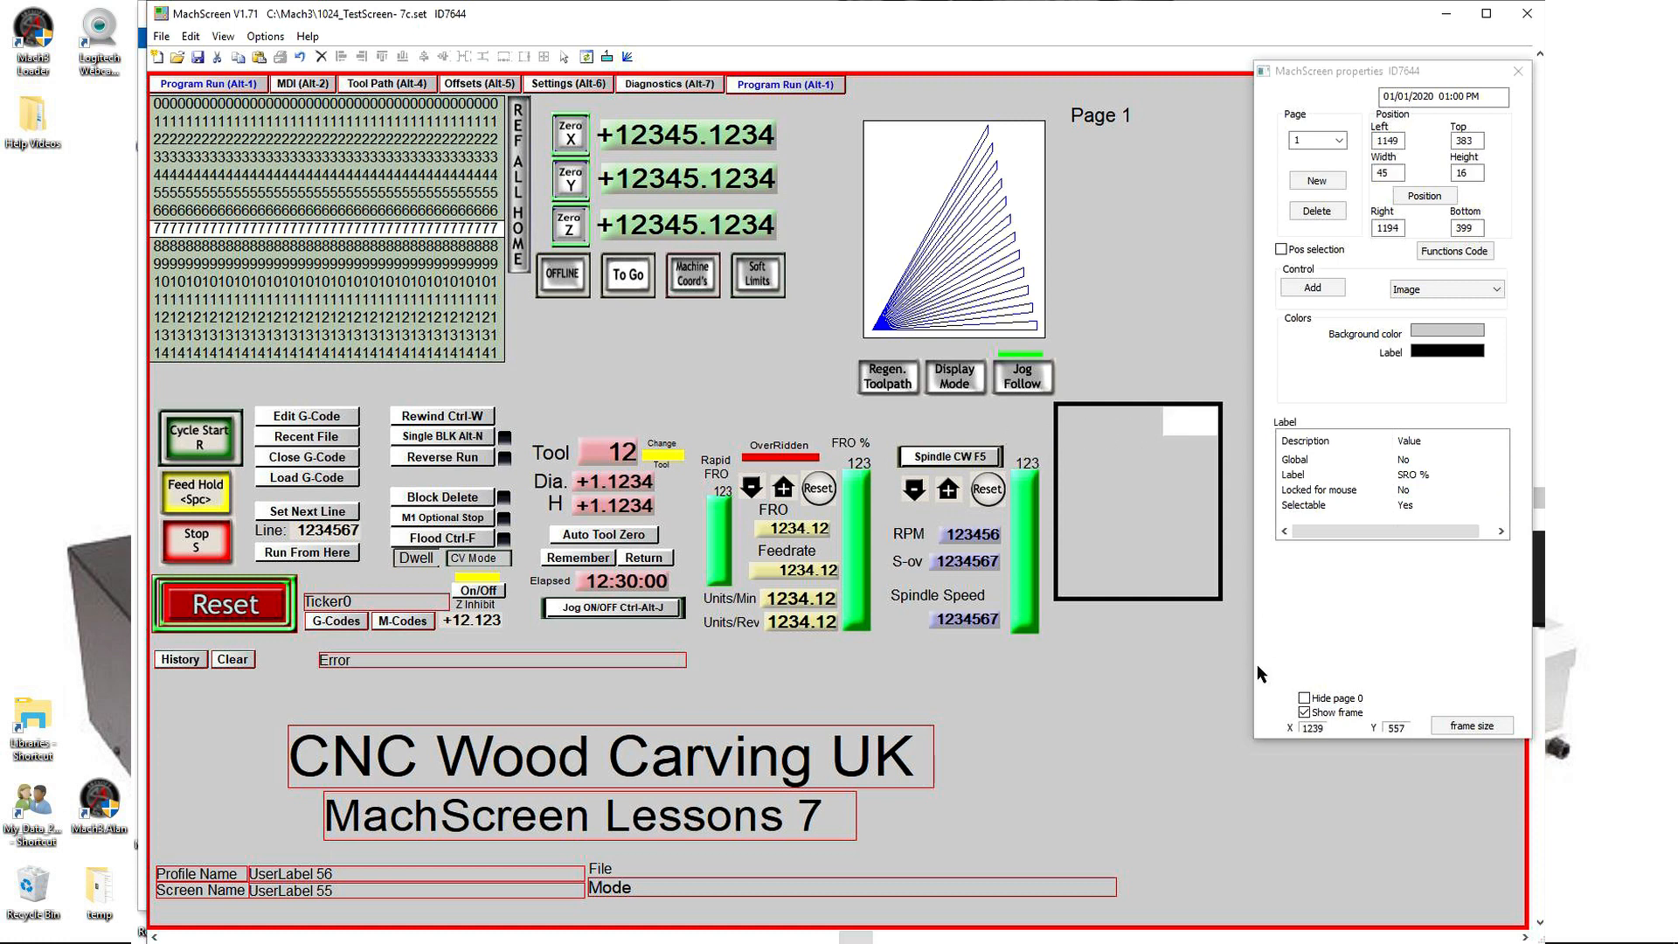
pyautogui.press('Right')
pyautogui.press('Right')
pyautogui.press('Right')
pyautogui.press('Right')
pyautogui.press('Right')
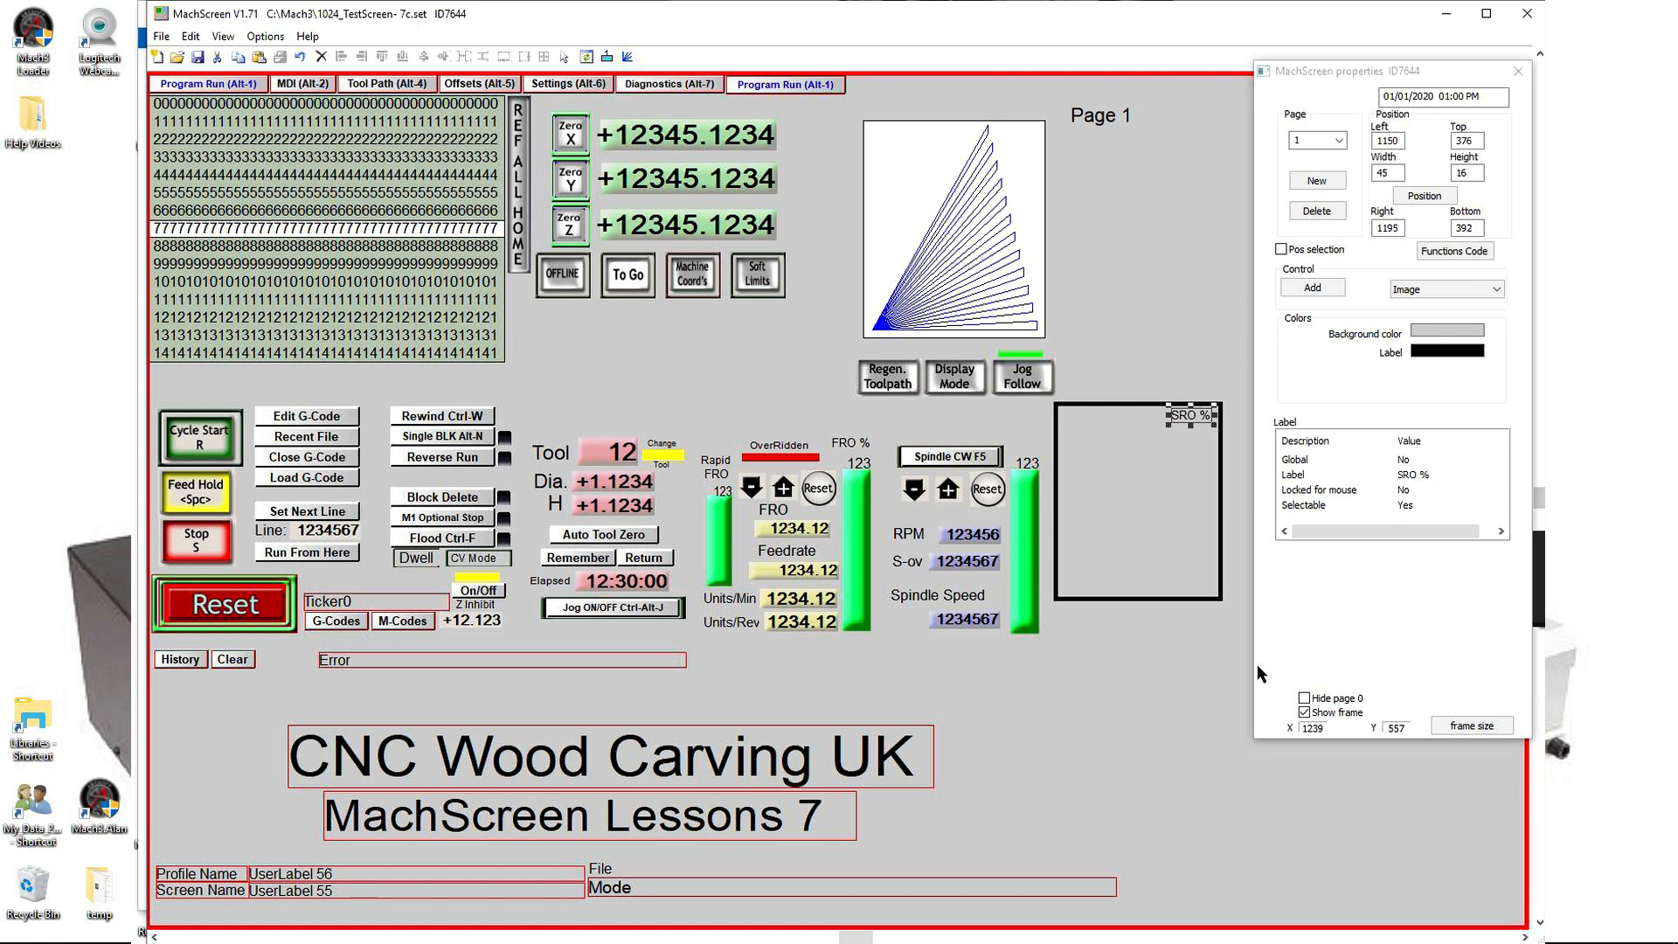
pyautogui.click(1165, 645)
# Step: Move the SRO slider into the frame, centre it under the SRO % label and shorten it to a height of about 194
pyautogui.moveTo(1022, 556); pyautogui.dragTo(1192, 511)
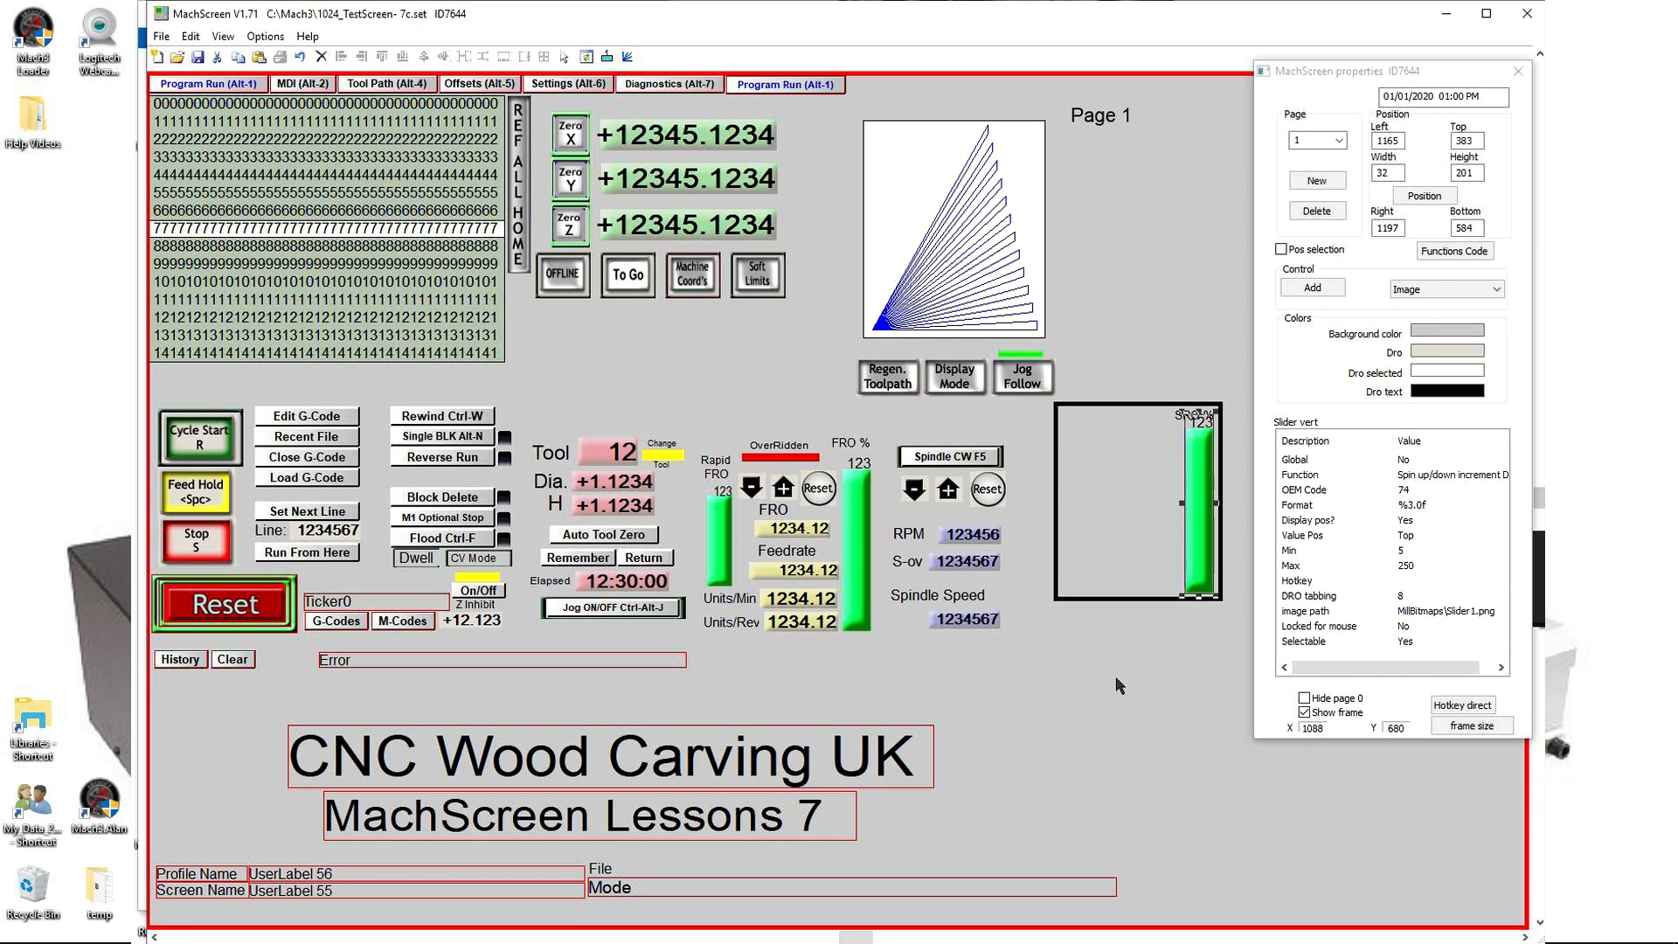
pyautogui.press('Down')
pyautogui.click(1176, 420)
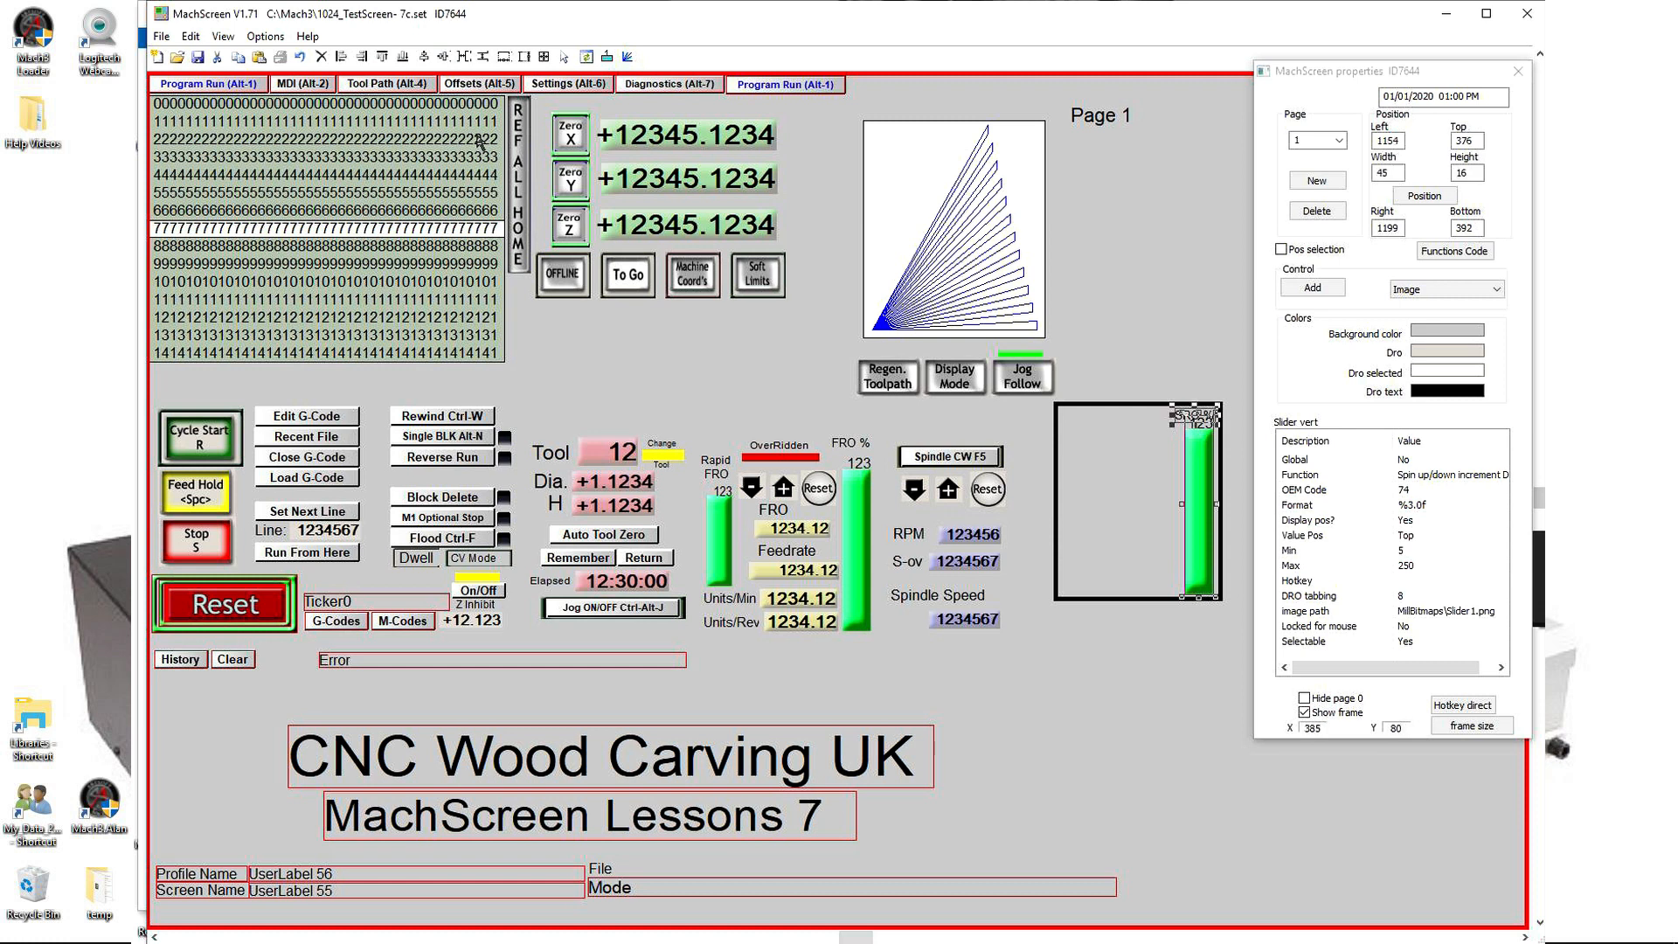
pyautogui.click(1205, 455)
pyautogui.moveTo(1194, 409)
pyautogui.mouseDown()
pyautogui.moveTo(1195, 441)
pyautogui.moveTo(1194, 420)
pyautogui.mouseUp()
pyautogui.click(1180, 651)
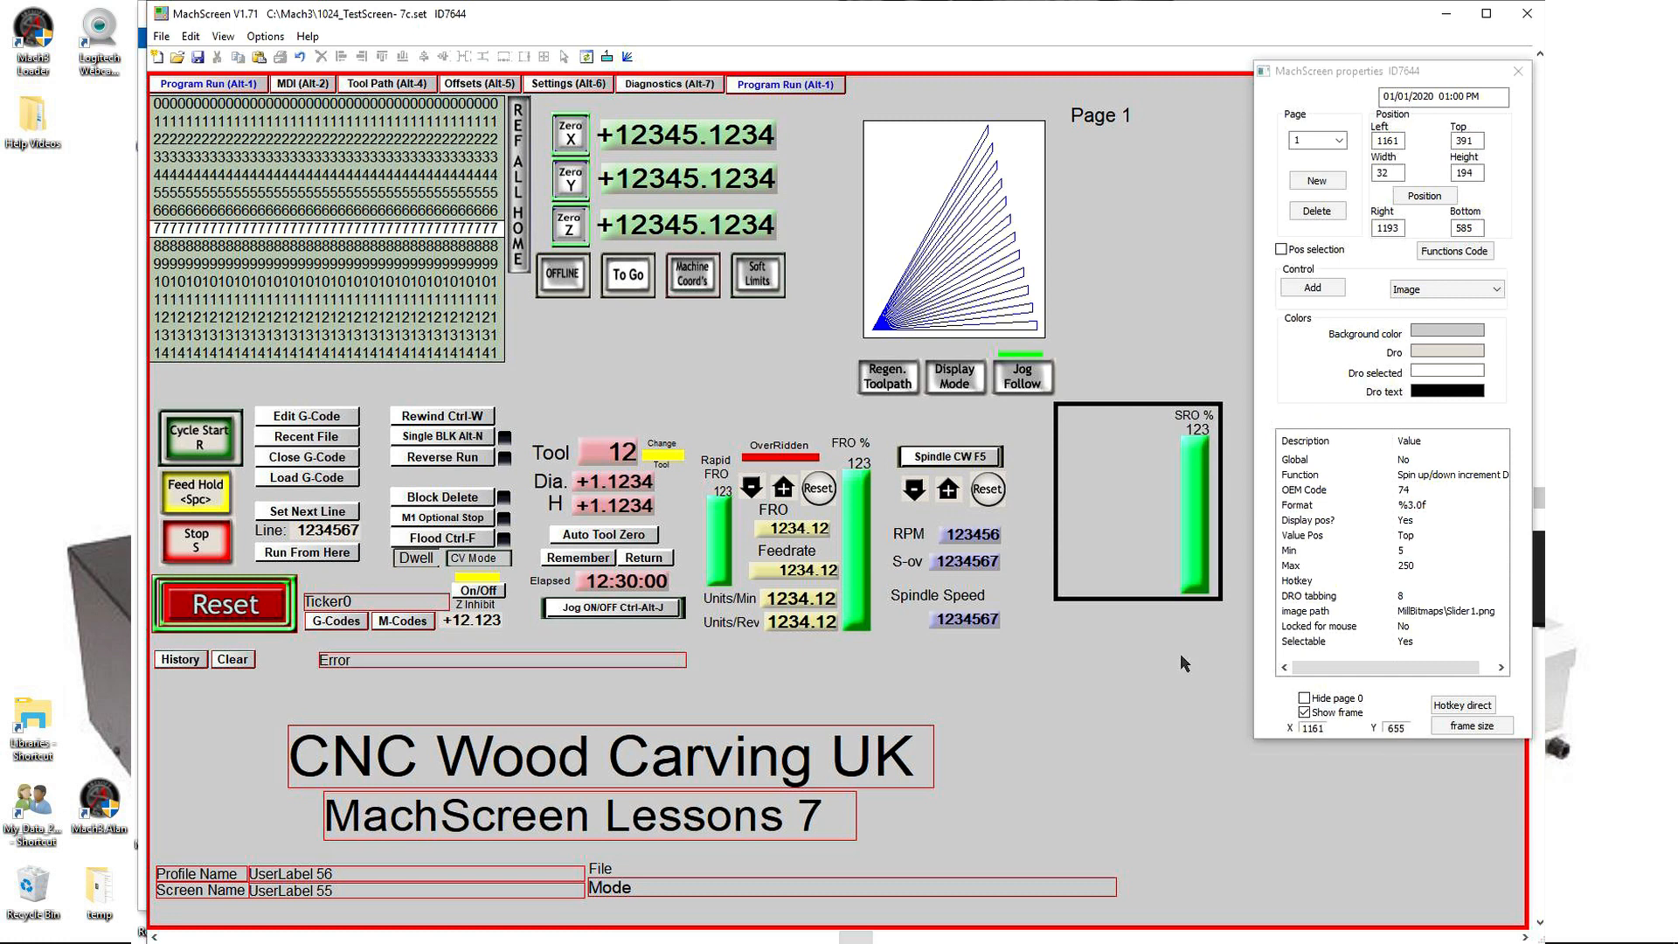
# Step: Change the image of the Spindle CW LED to Spindle off-on.png
pyautogui.click(899, 472)
pyautogui.click(1450, 565)
pyautogui.scroll(-10, 474, 213)
pyautogui.scroll(10, 475, 213)
pyautogui.write('s')
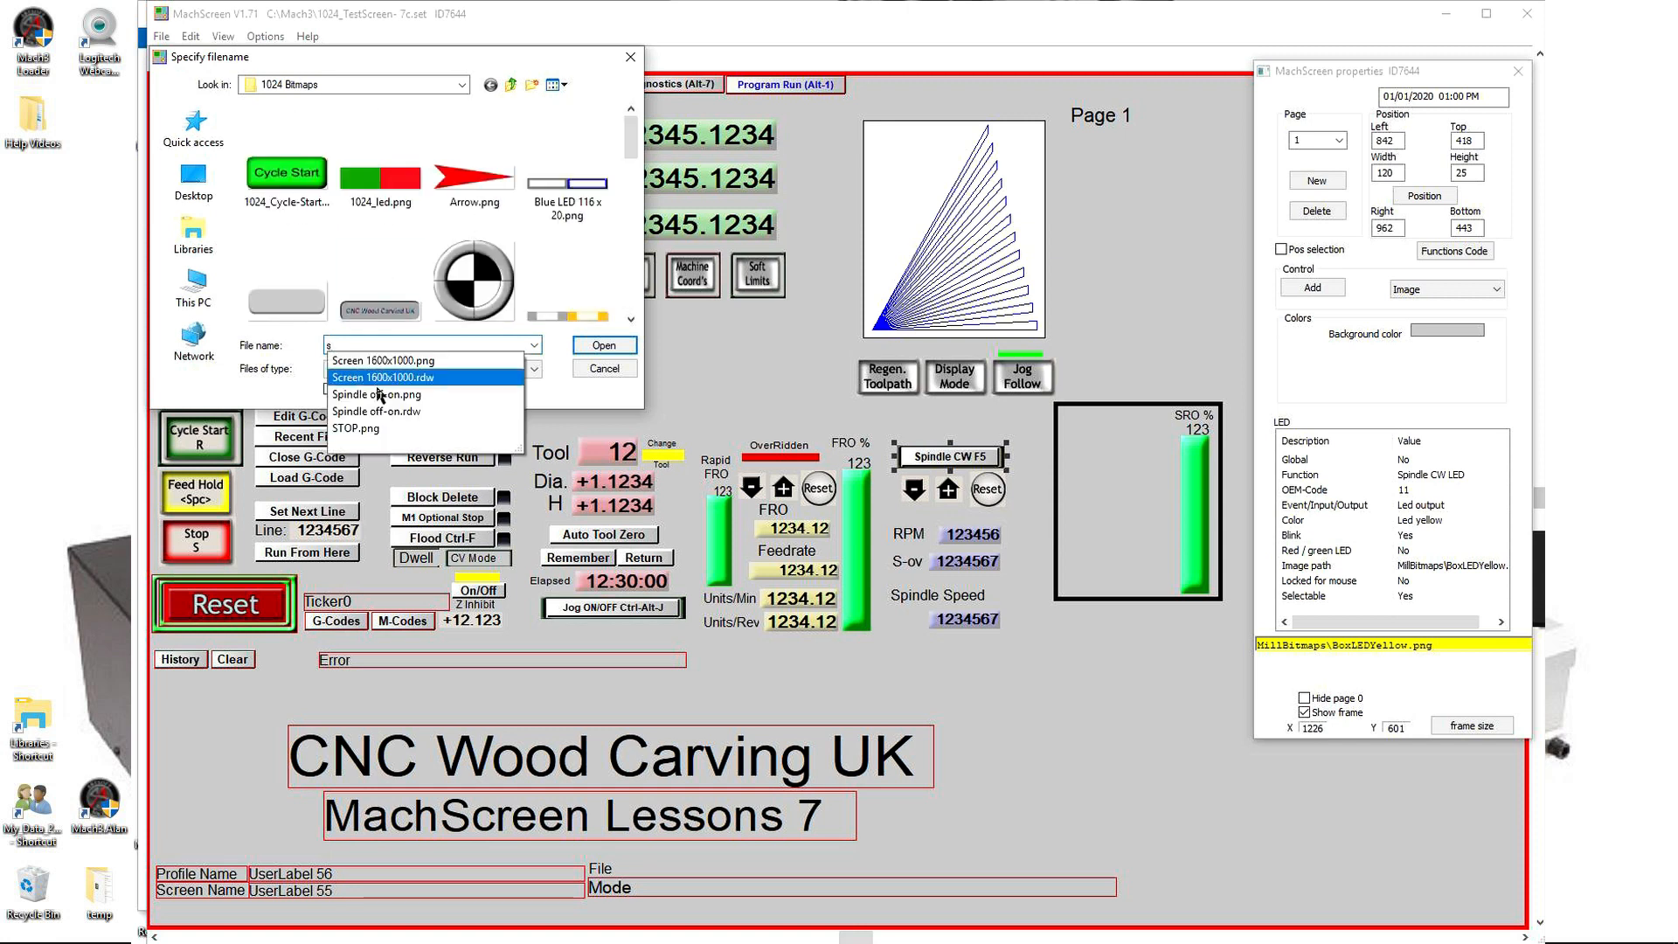
pyautogui.click(367, 394)
pyautogui.press('Return')
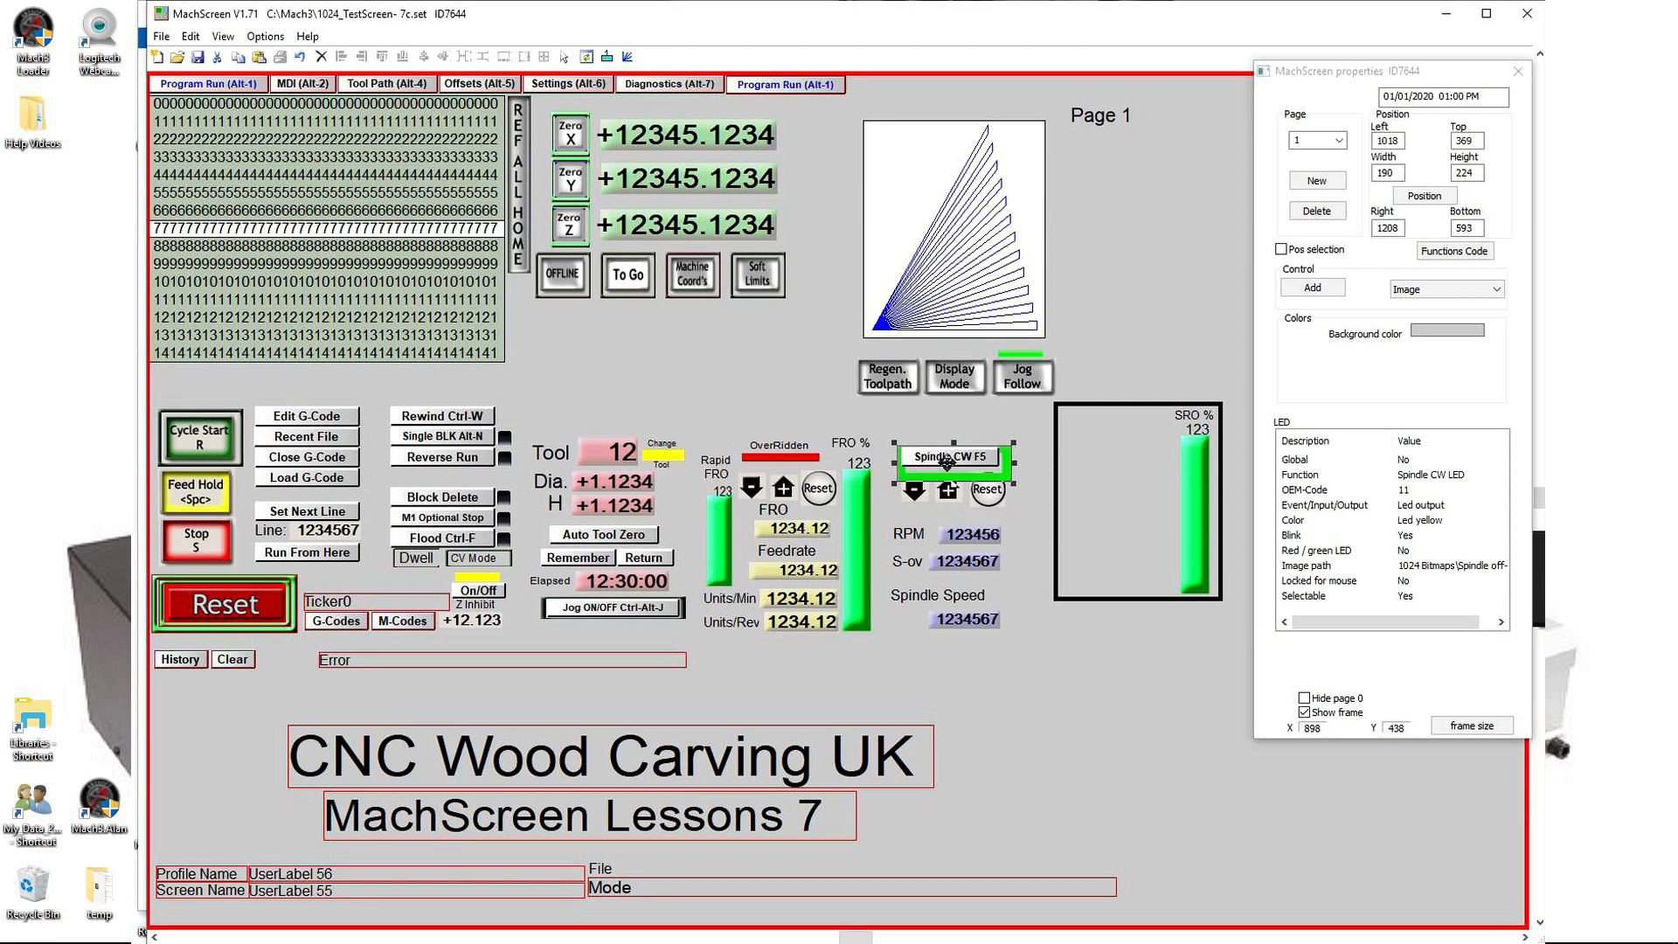
# Step: Centre the Spindle CW F5 button inside its LED frame, above the spindle speed buttons
pyautogui.click(1025, 551)
pyautogui.click(909, 485)
pyautogui.moveTo(884, 425); pyautogui.dragTo(998, 436)
pyautogui.click(425, 56)
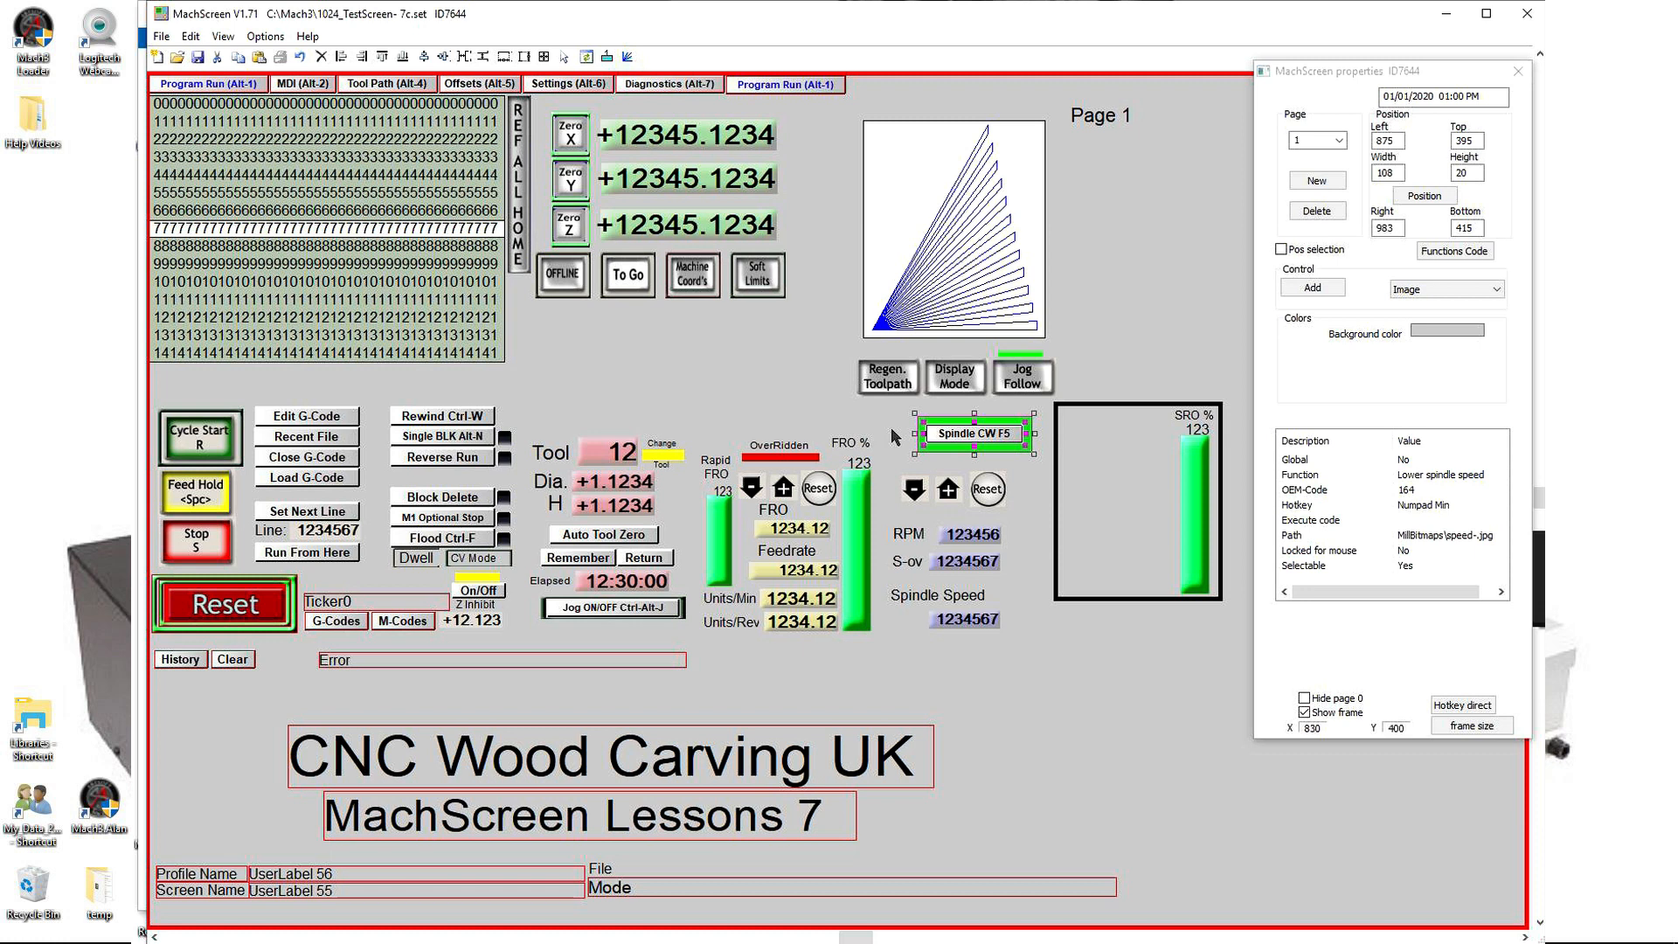
# Step: Move the Spindle CW F5 button with its LED and the spindle speed down, up and Reset buttons into the new frame
pyautogui.moveTo(948, 441); pyautogui.dragTo(1088, 436)
pyautogui.moveTo(894, 463); pyautogui.dragTo(1145, 472)
pyautogui.click(1099, 630)
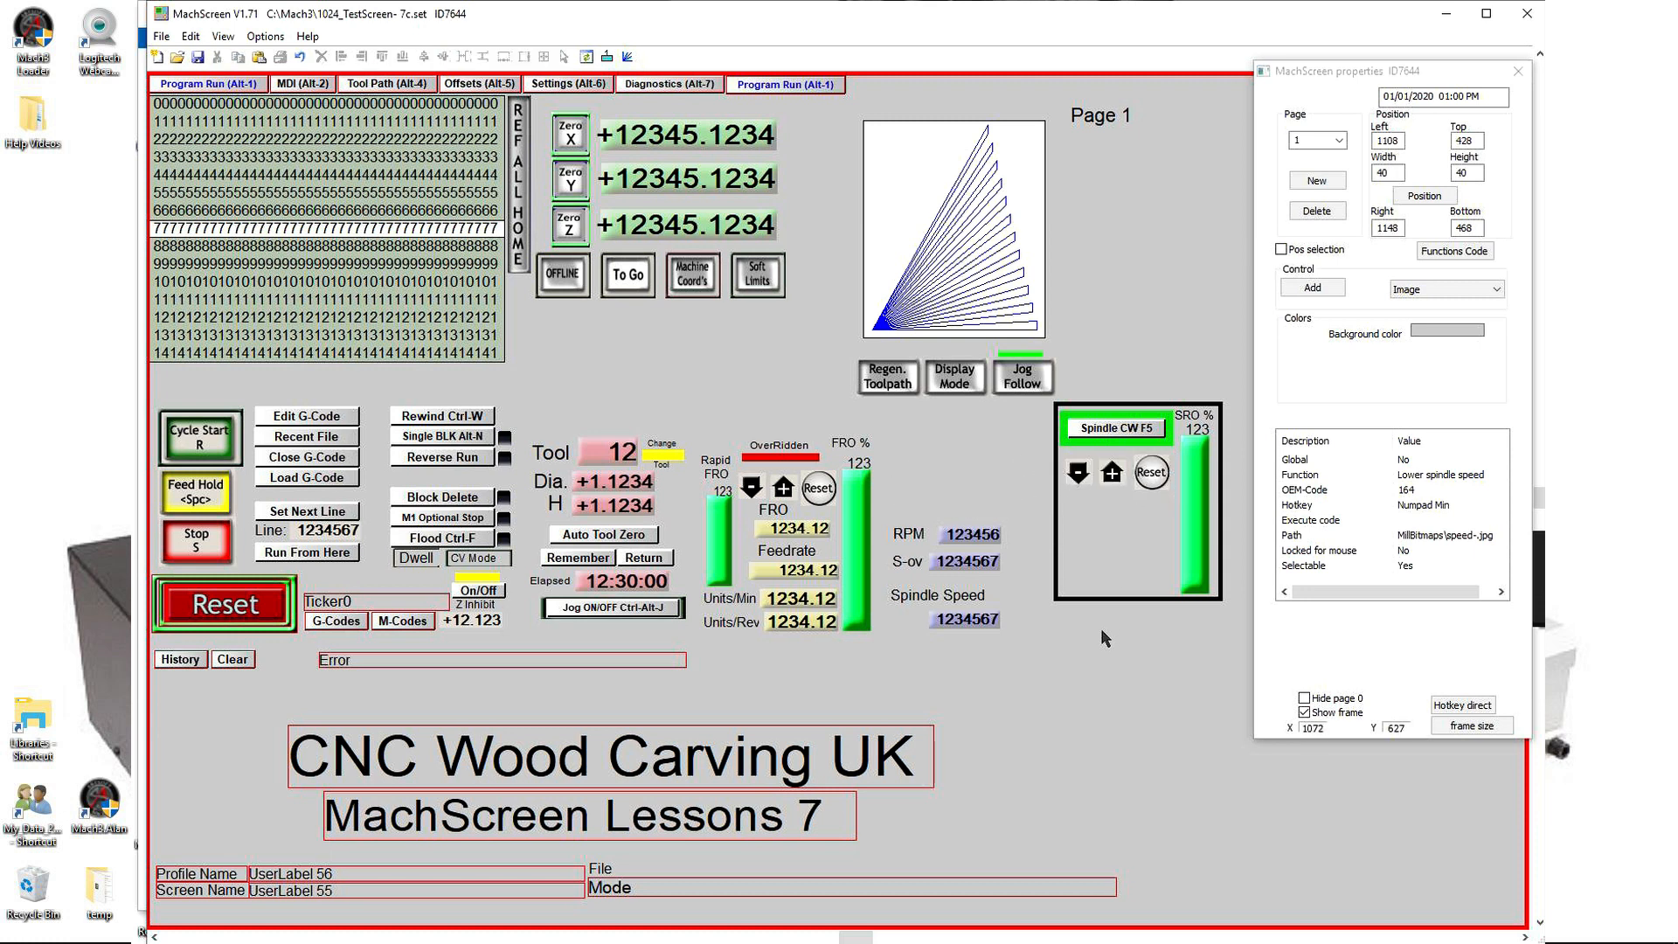
# Step: Left-align the RPM, S-ov and Spindle Speed labels and move them into the frame below the speed buttons
pyautogui.click(909, 537)
pyautogui.keyDown('shift'); pyautogui.click(906, 566); pyautogui.keyUp('shift')
pyautogui.keyDown('shift'); pyautogui.click(909, 603); pyautogui.keyUp('shift')
pyautogui.click(342, 57)
pyautogui.moveTo(909, 594); pyautogui.dragTo(1077, 566)
# Step: Move the RPM, S-ov and Spindle Speed DROs into the frame beside their labels
pyautogui.click(972, 534)
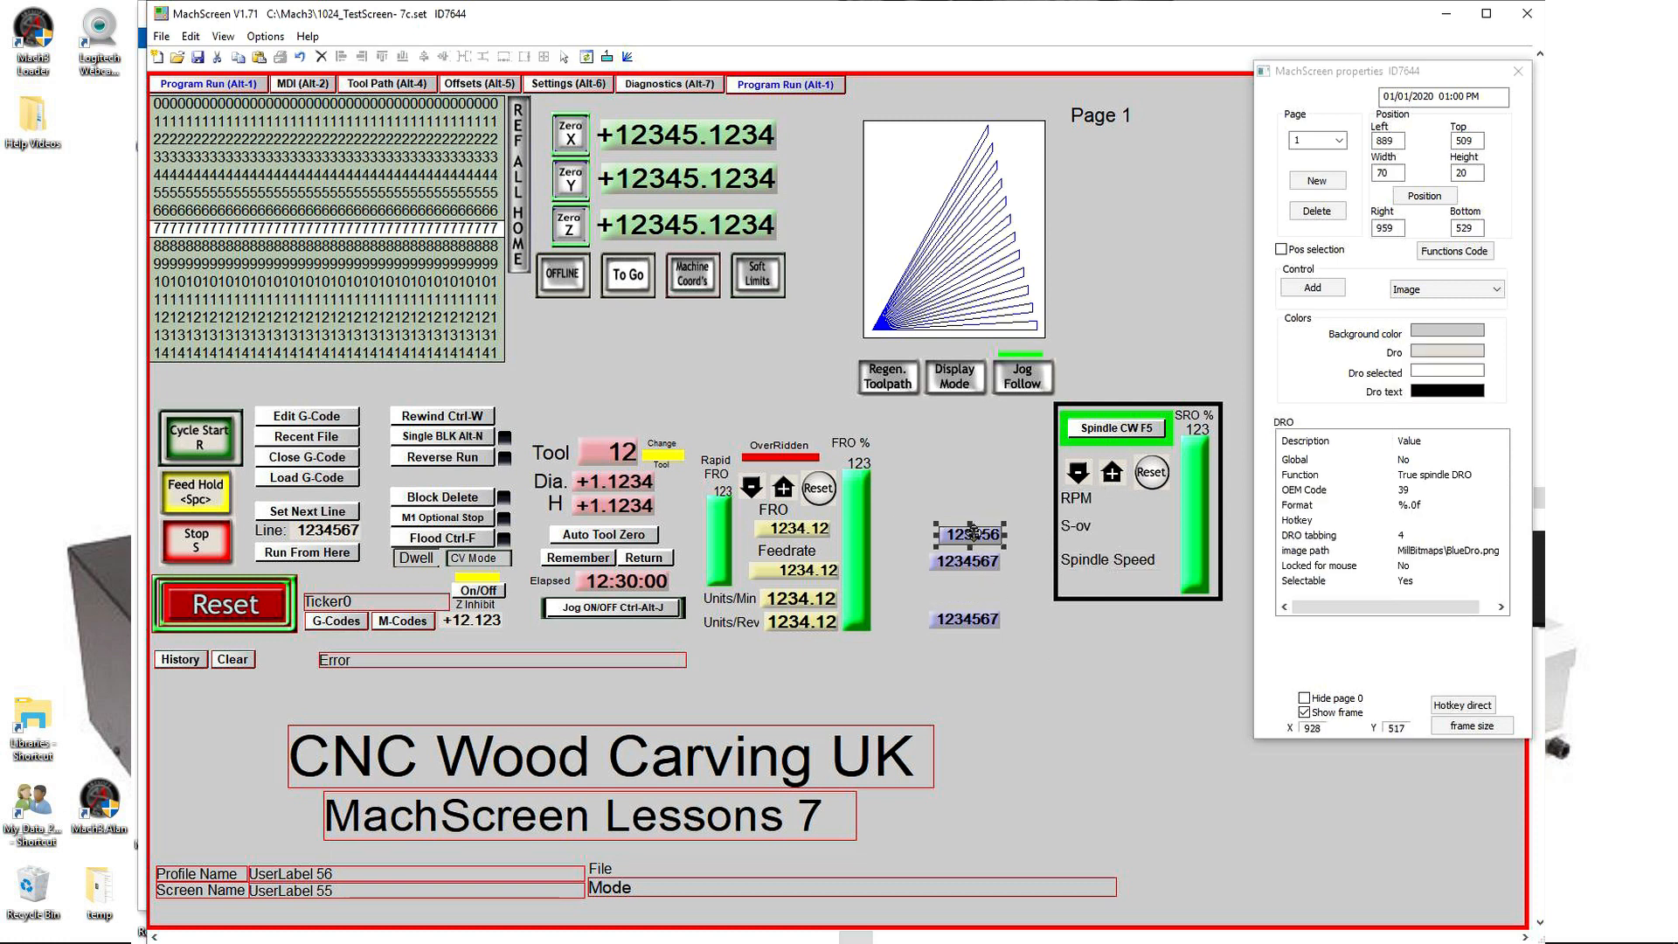
pyautogui.moveTo(981, 533); pyautogui.dragTo(1148, 508)
pyautogui.click(973, 566)
pyautogui.moveTo(973, 567); pyautogui.dragTo(1144, 540)
pyautogui.click(965, 619)
pyautogui.moveTo(965, 618); pyautogui.dragTo(1127, 584)
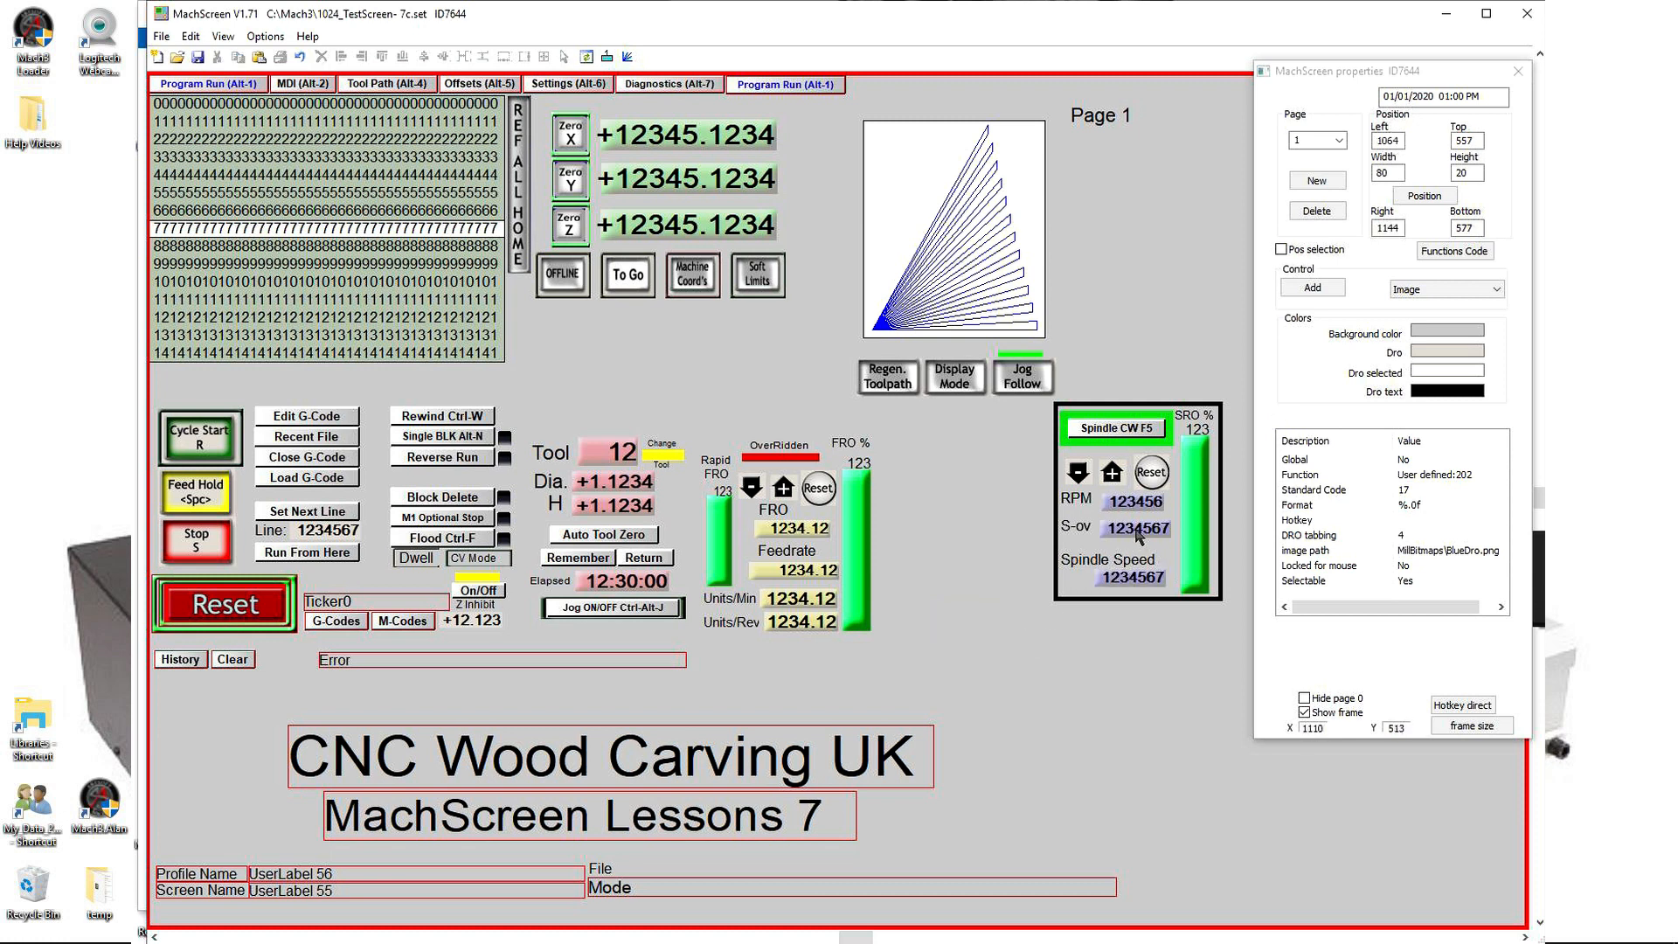
# Step: Align the right edges of the three spindle DROs
pyautogui.click(1135, 531)
pyautogui.keyDown('shift'); pyautogui.click(1139, 503); pyautogui.keyUp('shift')
pyautogui.keyDown('shift'); pyautogui.click(1133, 578); pyautogui.keyUp('shift')
pyautogui.click(1027, 651)
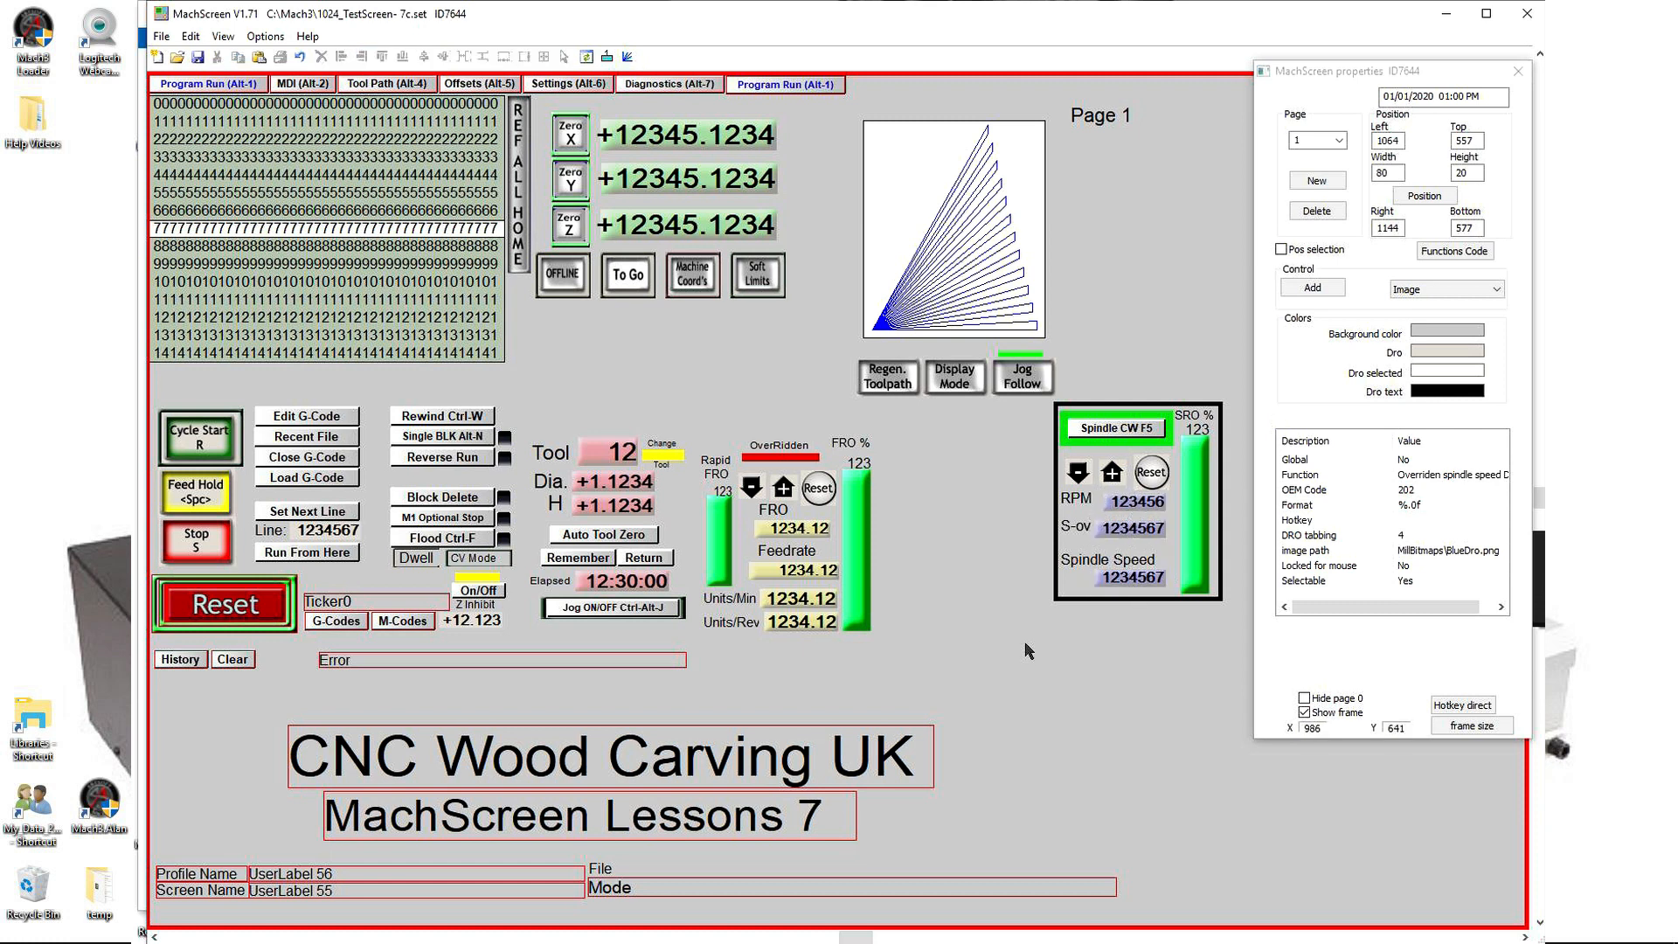
# Step: Line up the RPM label with its DRO and the S-ov label with its DRO by centring each pair on one row
pyautogui.click(1134, 508)
pyautogui.keyDown('shift'); pyautogui.click(1077, 498); pyautogui.keyUp('shift')
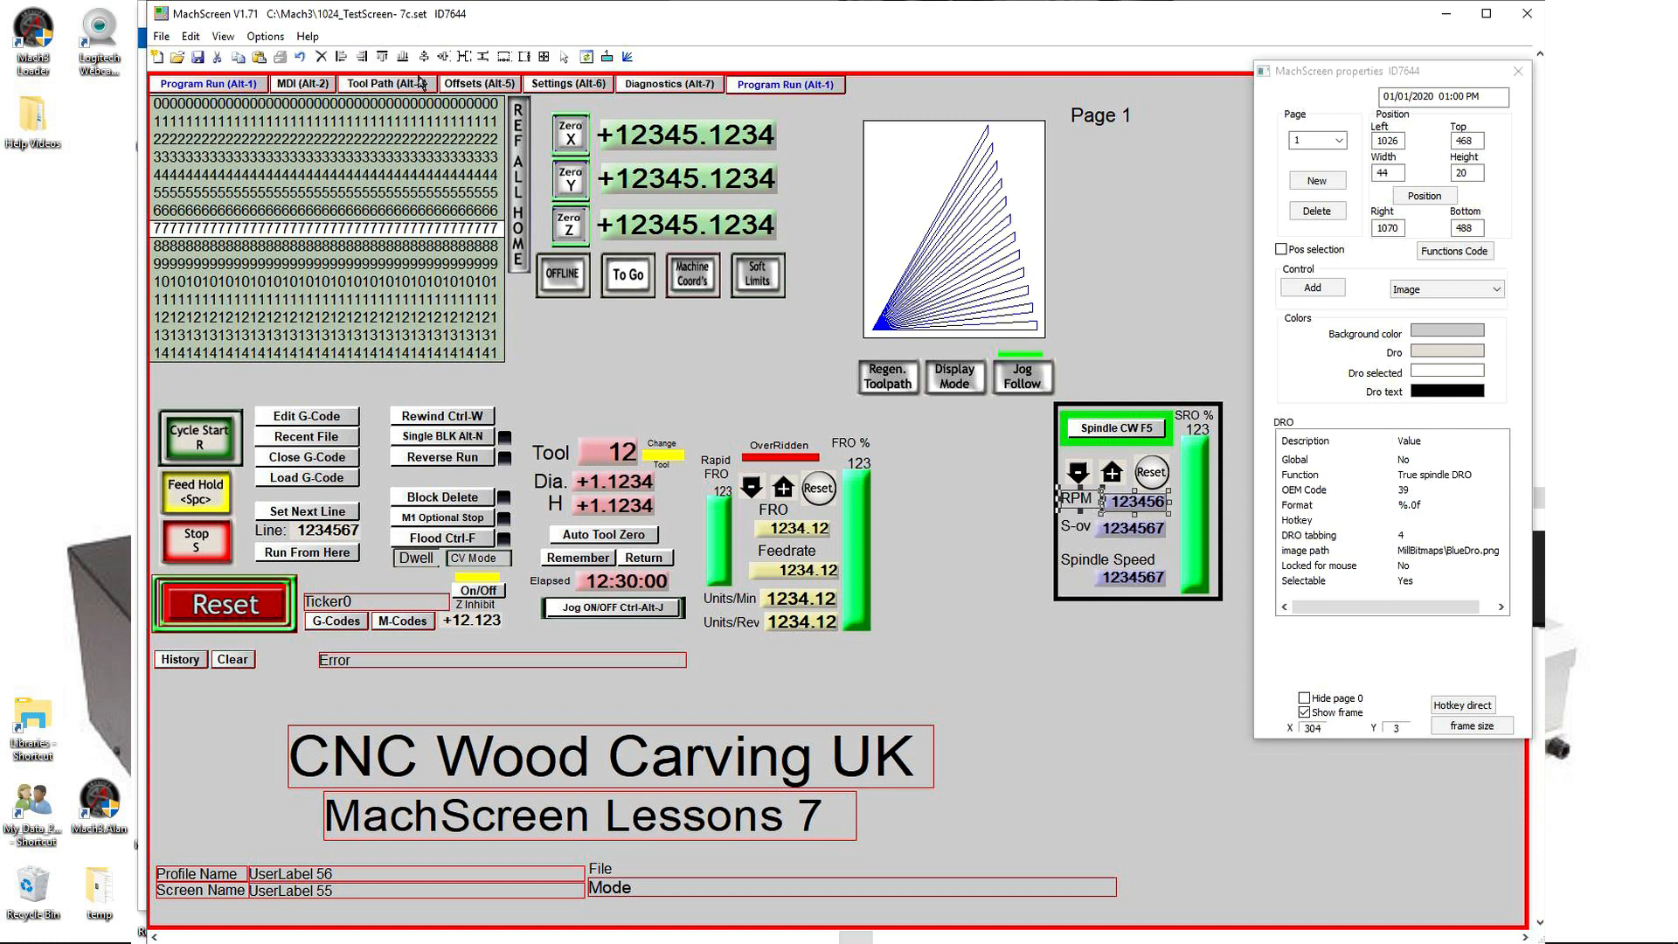
pyautogui.click(445, 58)
pyautogui.click(1143, 531)
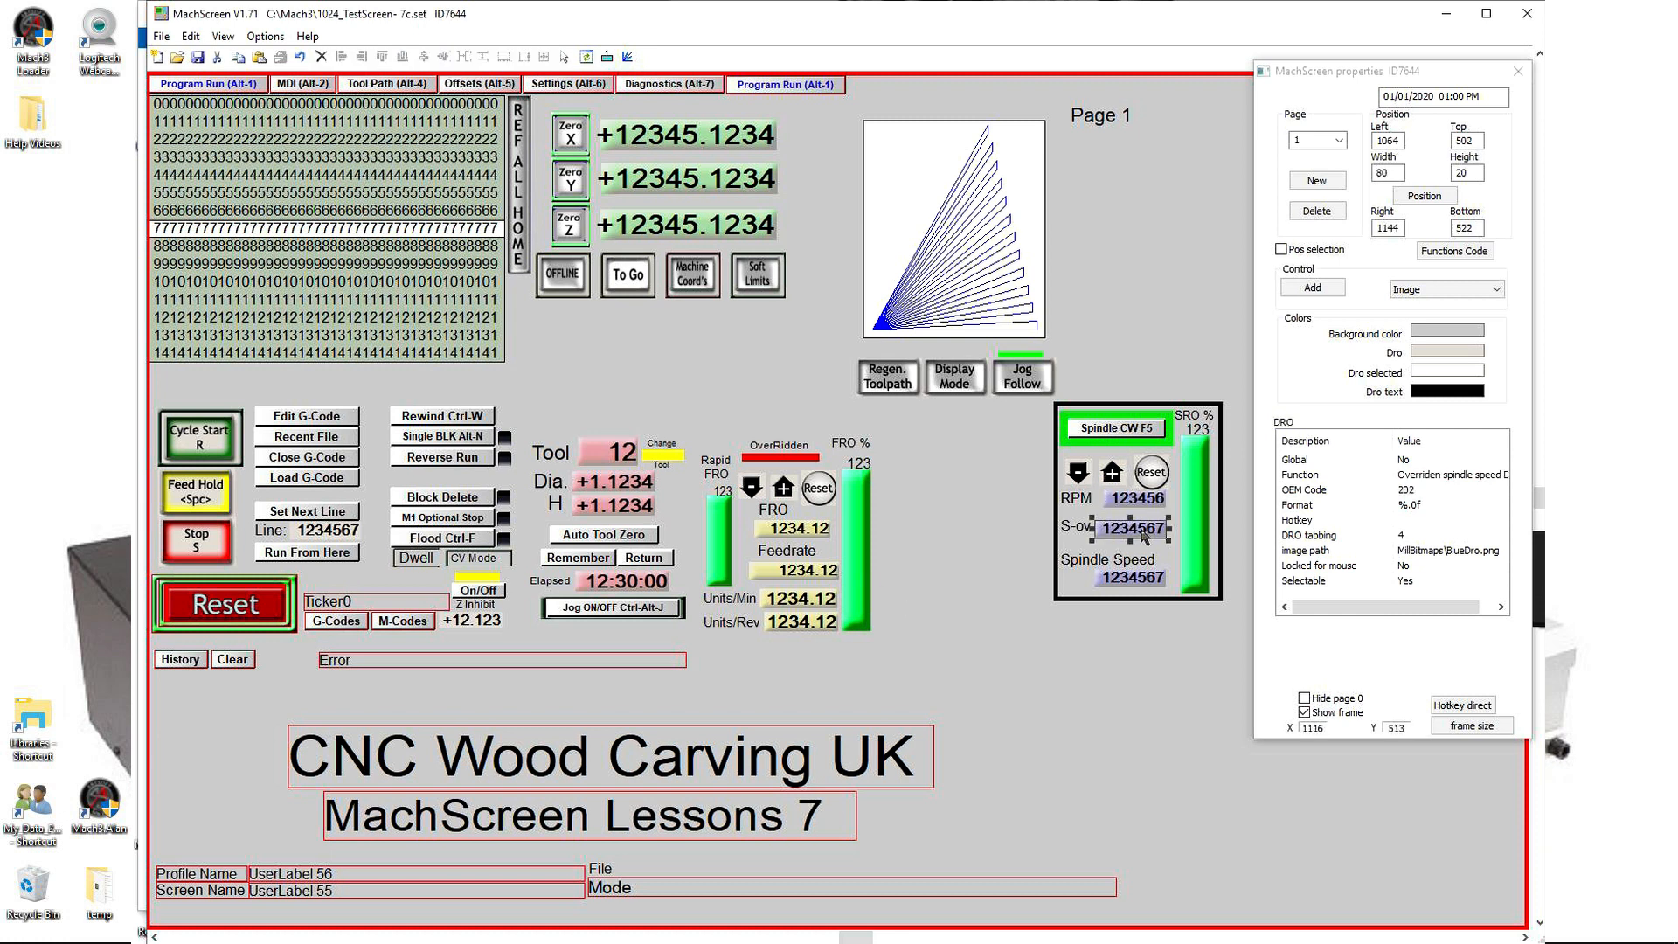
pyautogui.keyDown('shift'); pyautogui.click(1074, 529); pyautogui.keyUp('shift')
pyautogui.click(445, 57)
pyautogui.click(1097, 638)
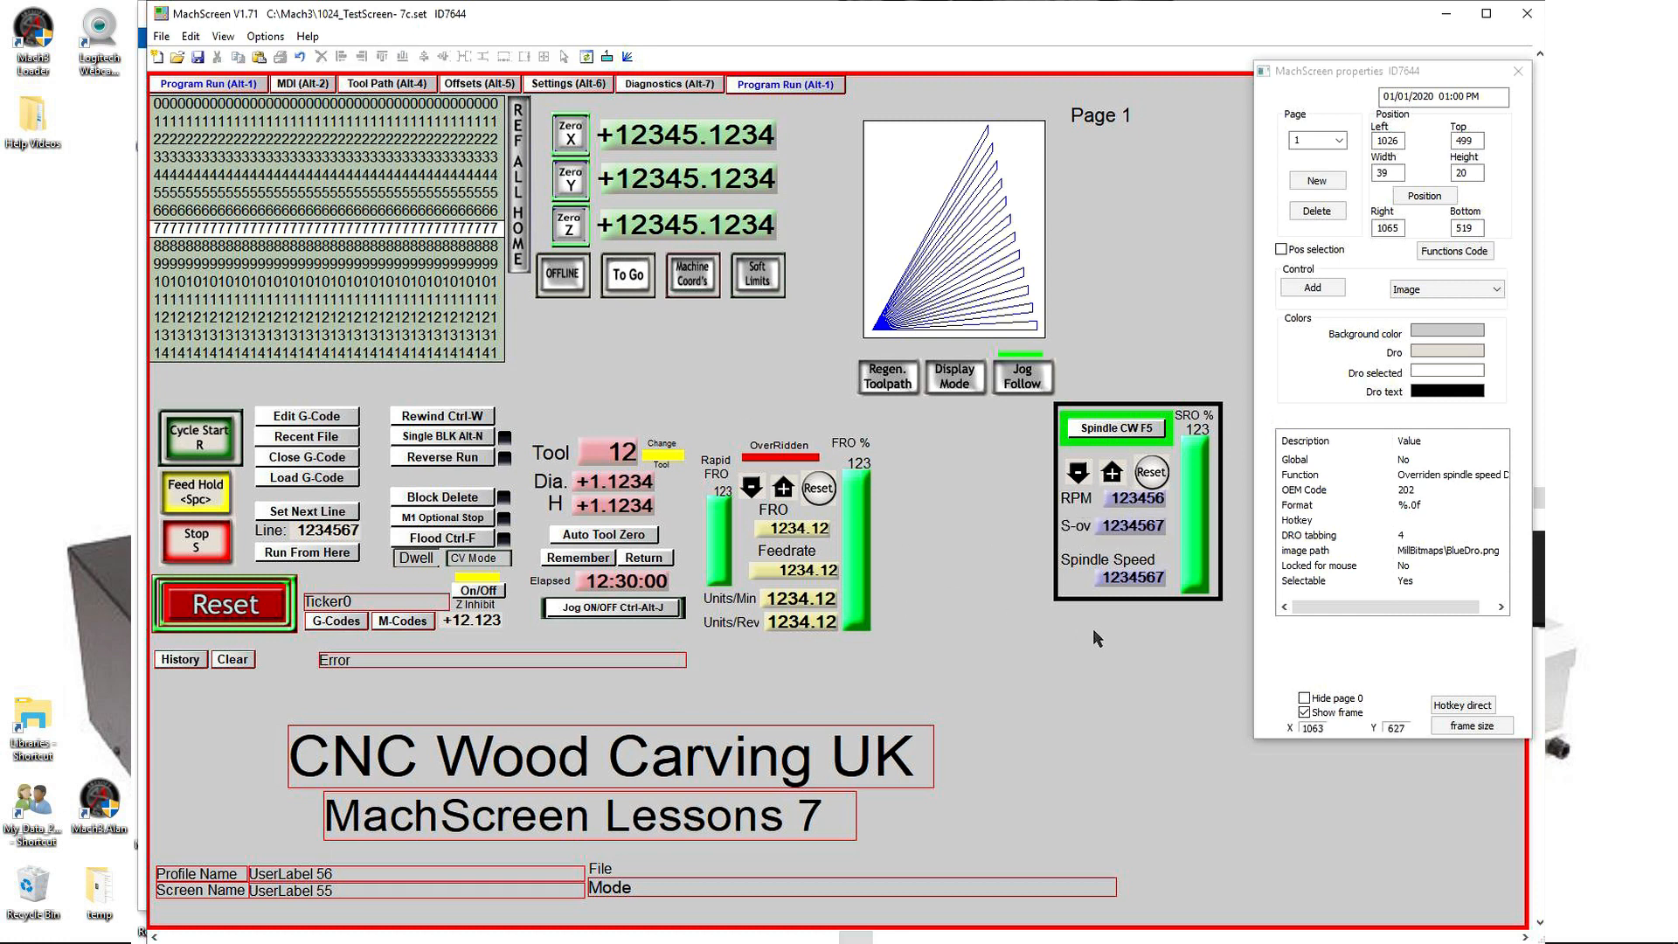
pyautogui.click(1111, 561)
pyautogui.click(1098, 632)
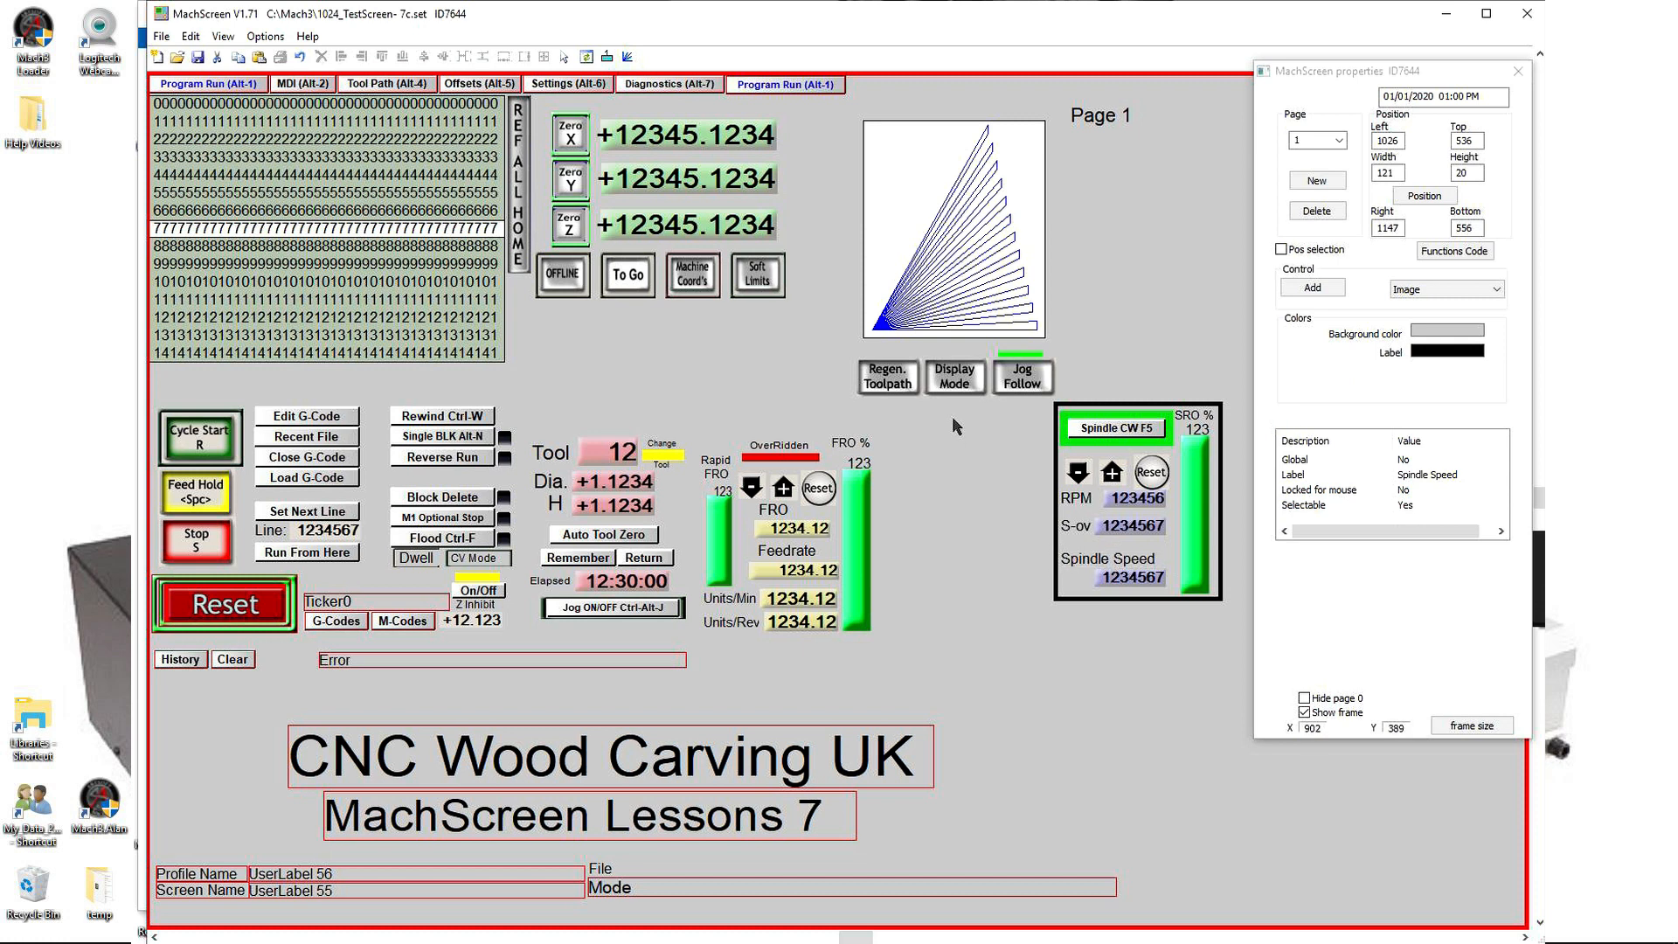
# Step: Move the whole framed spindle section up beside the toolpath display, just below the Page 1 label
pyautogui.moveTo(1027, 402); pyautogui.dragTo(1234, 611)
pyautogui.moveTo(1097, 586); pyautogui.dragTo(1109, 321)
pyautogui.click(1129, 642)
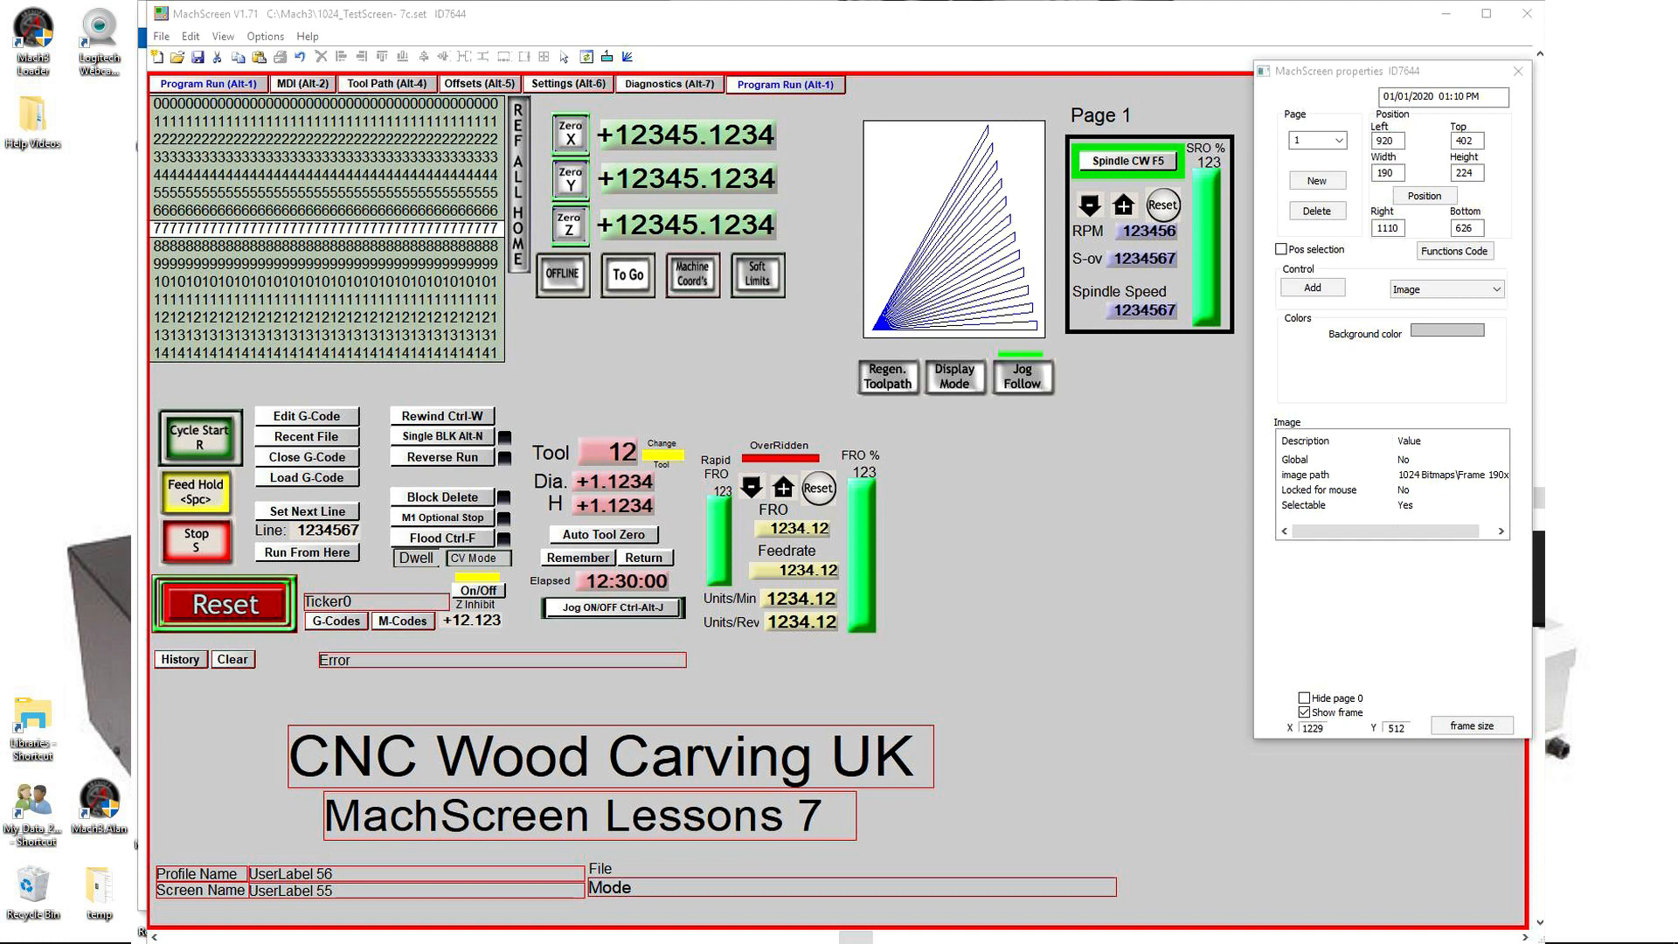
# Step: Duplicate the spindle section's frame image and place the copy in the free area beside the feed rate controls
pyautogui.rightClick(1118, 332)
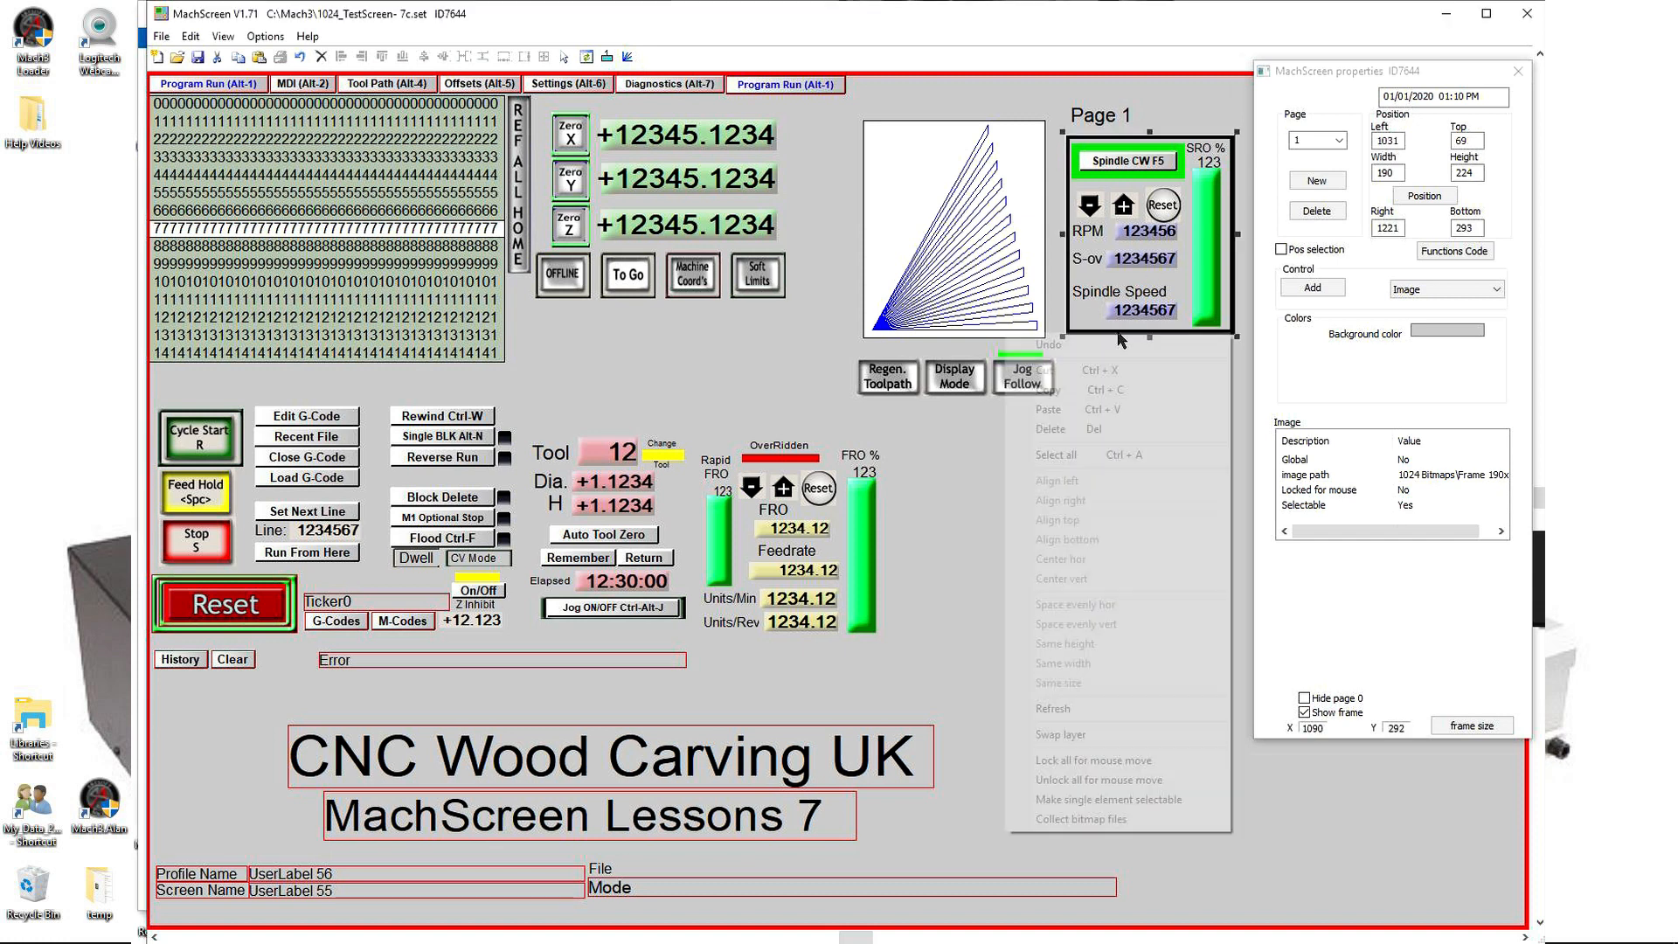
pyautogui.click(1062, 399)
pyautogui.rightClick(1114, 404)
pyautogui.click(1044, 474)
pyautogui.moveTo(1124, 346); pyautogui.dragTo(1036, 638)
# Step: Move the FRO % label and its slider inside the right edge of the new frame
pyautogui.click(868, 589)
pyautogui.click(861, 465)
pyautogui.keyDown('ctrl'); pyautogui.click(862, 514); pyautogui.keyUp('ctrl')
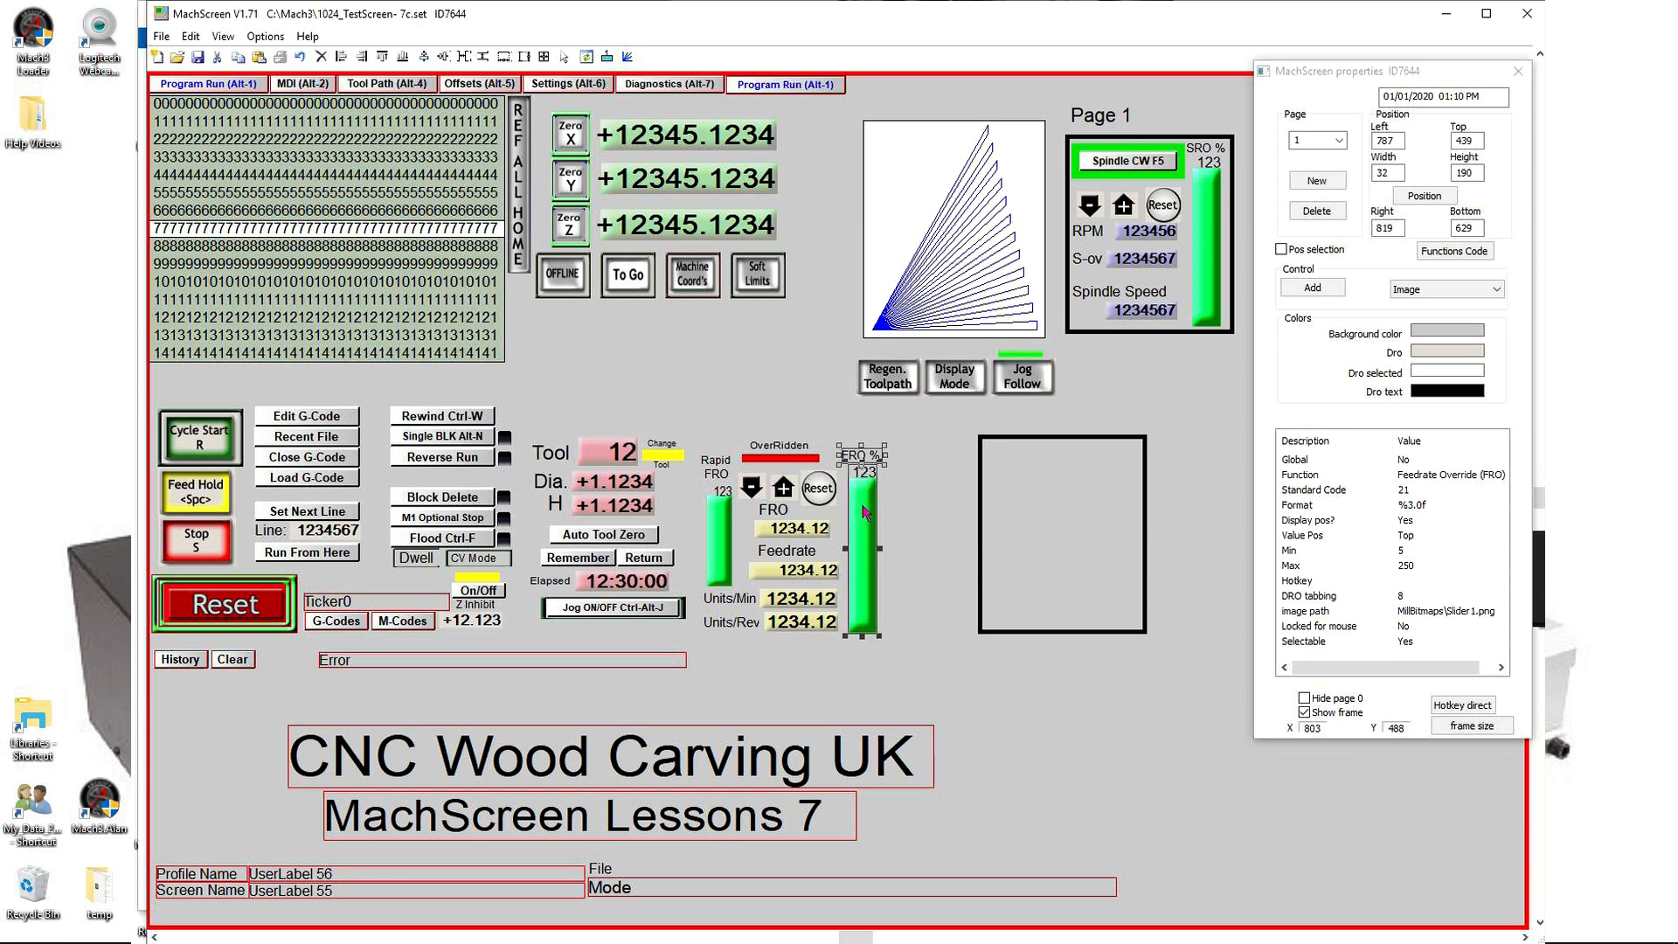
pyautogui.moveTo(872, 627); pyautogui.dragTo(1117, 592)
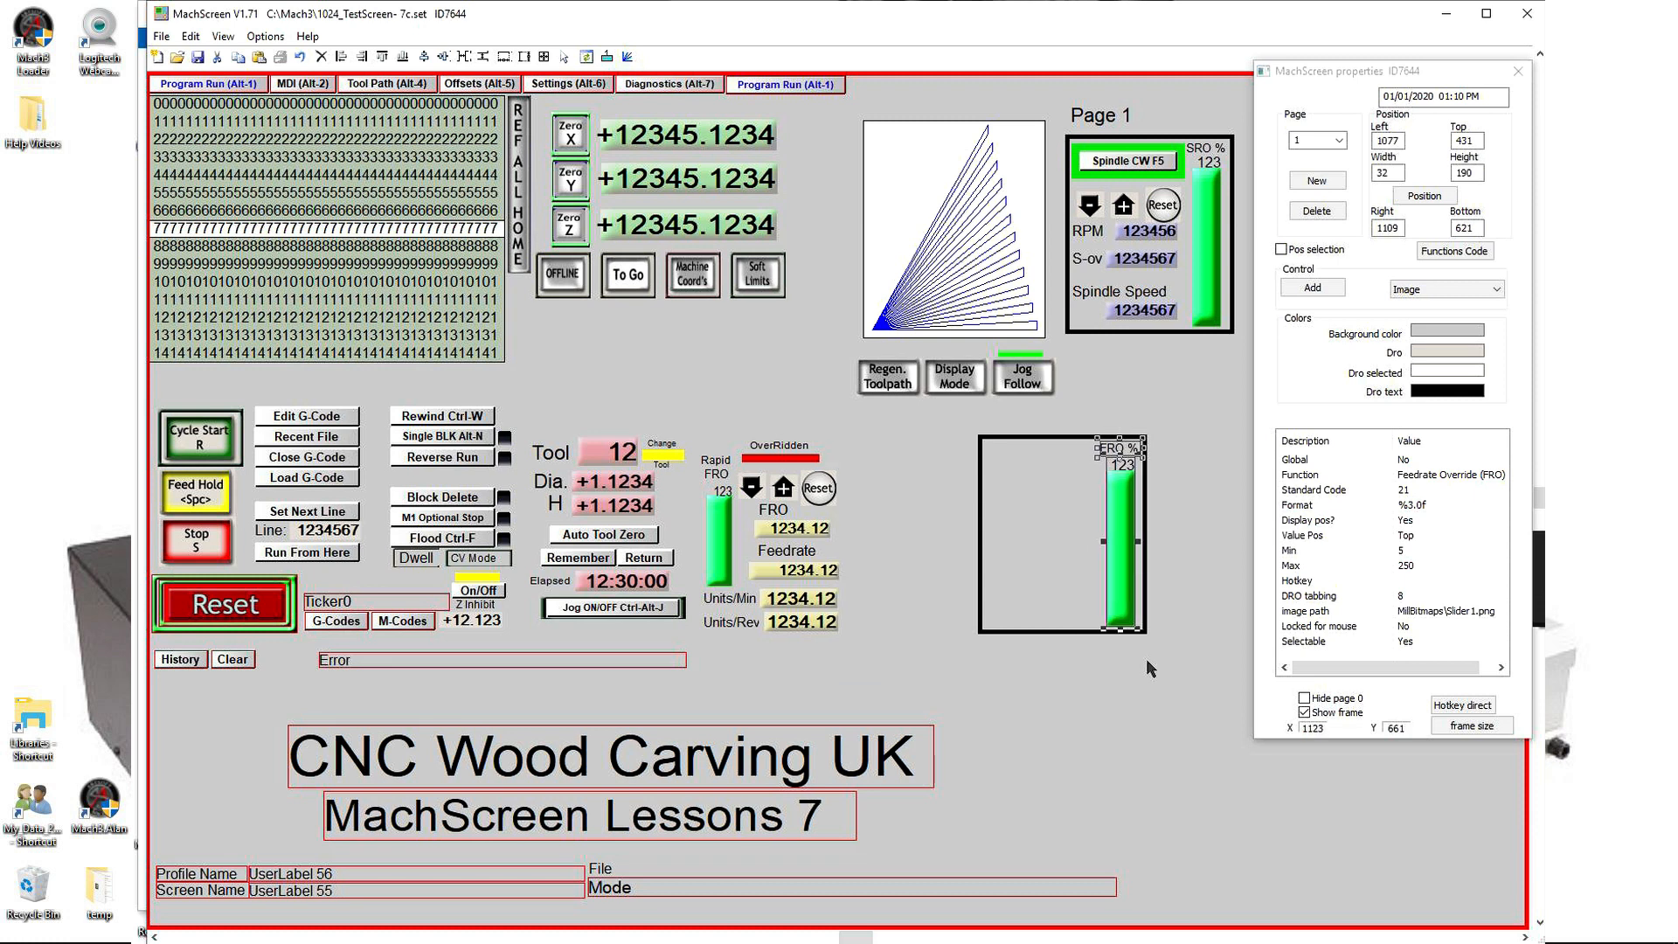
pyautogui.click(1153, 668)
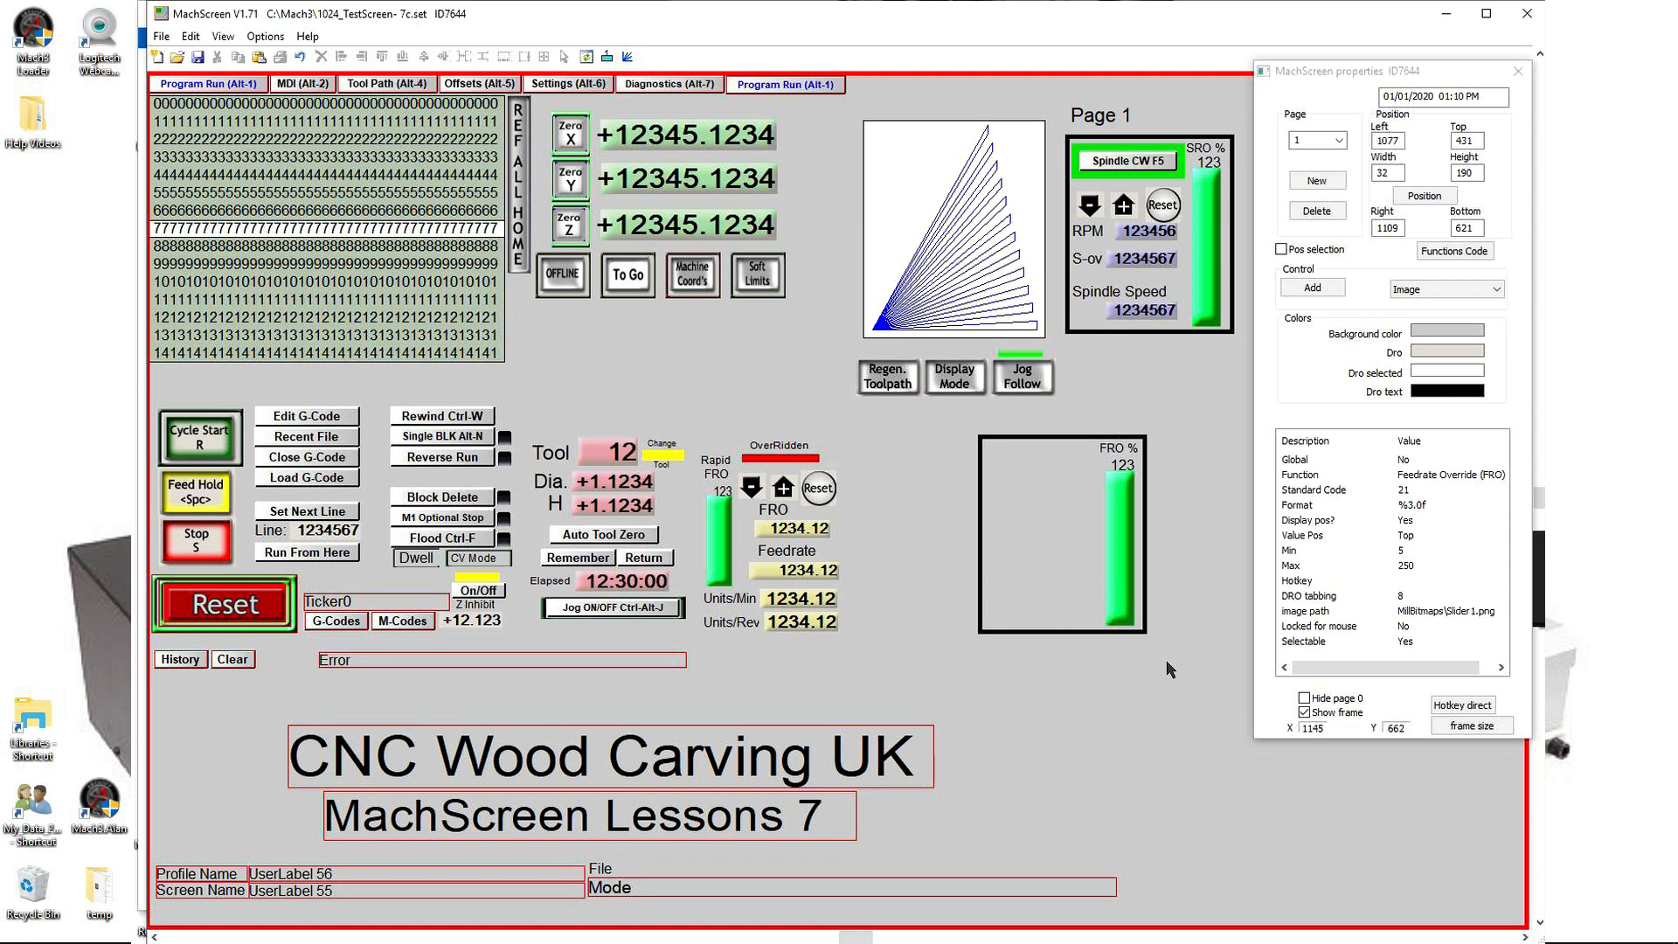
# Step: Delete the Units/Min and Units/Rev labels with their DROs, along with the OverRidden label
pyautogui.click(725, 629)
pyautogui.keyDown('ctrl'); pyautogui.click(798, 628); pyautogui.keyUp('ctrl')
pyautogui.keyDown('ctrl'); pyautogui.click(798, 601); pyautogui.keyUp('ctrl')
pyautogui.keyDown('ctrl'); pyautogui.click(725, 598); pyautogui.keyUp('ctrl')
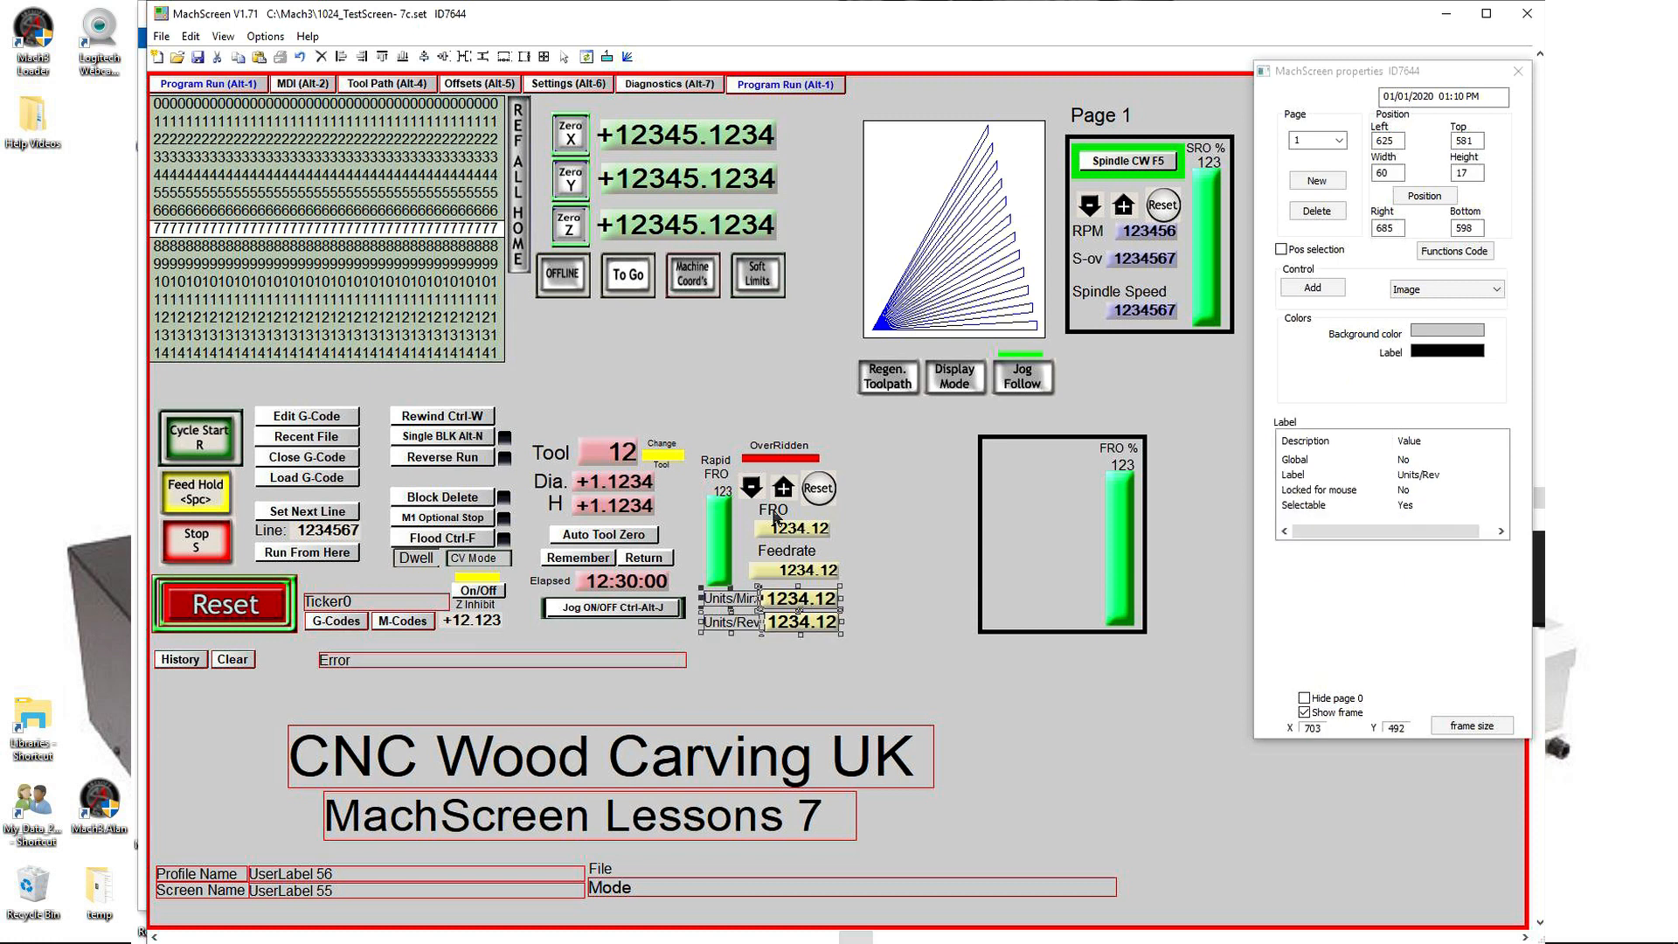
pyautogui.keyDown('ctrl'); pyautogui.click(776, 444); pyautogui.keyUp('ctrl')
pyautogui.press('Delete')
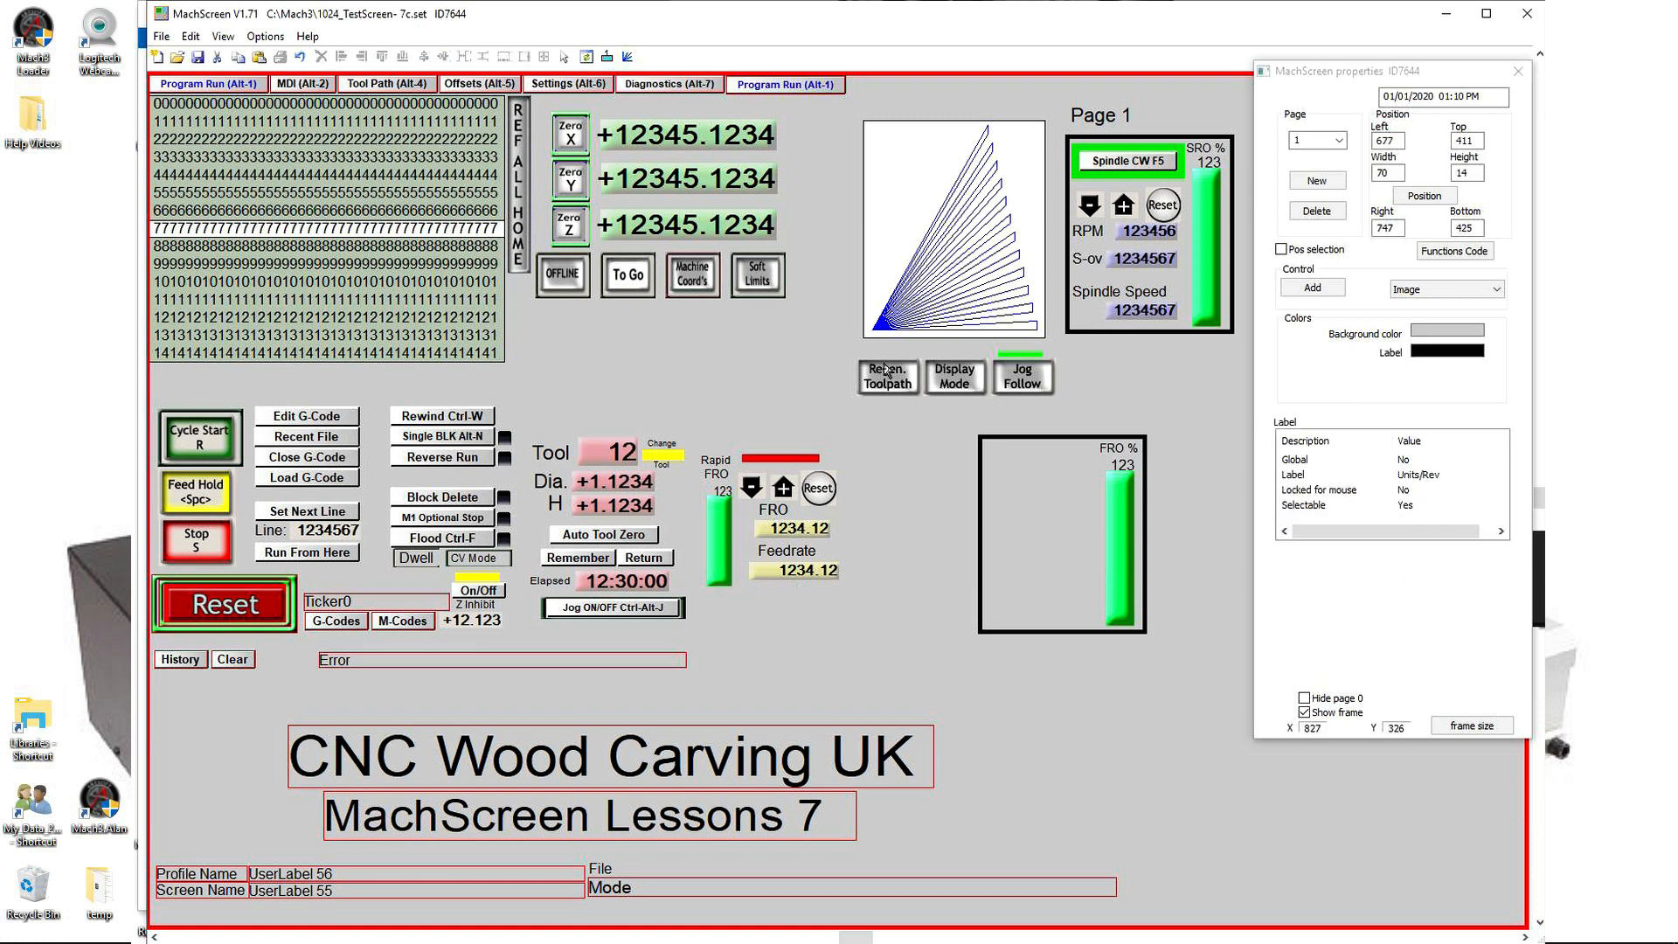
pyautogui.moveTo(778, 458); pyautogui.dragTo(1035, 467)
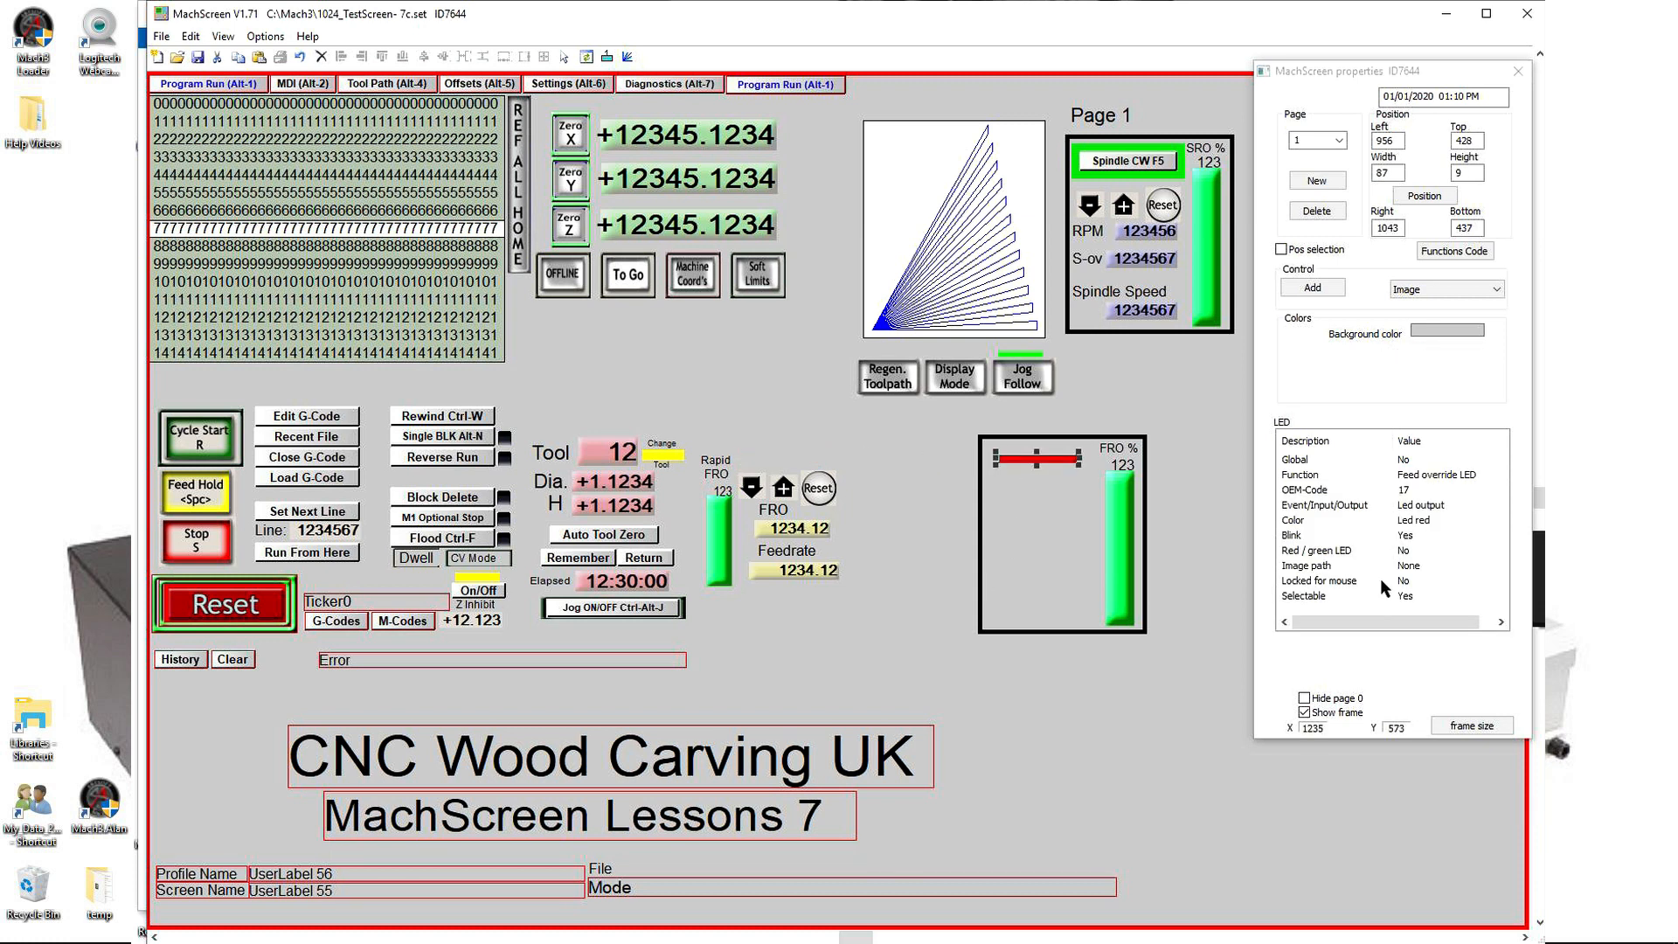
pyautogui.click(1409, 568)
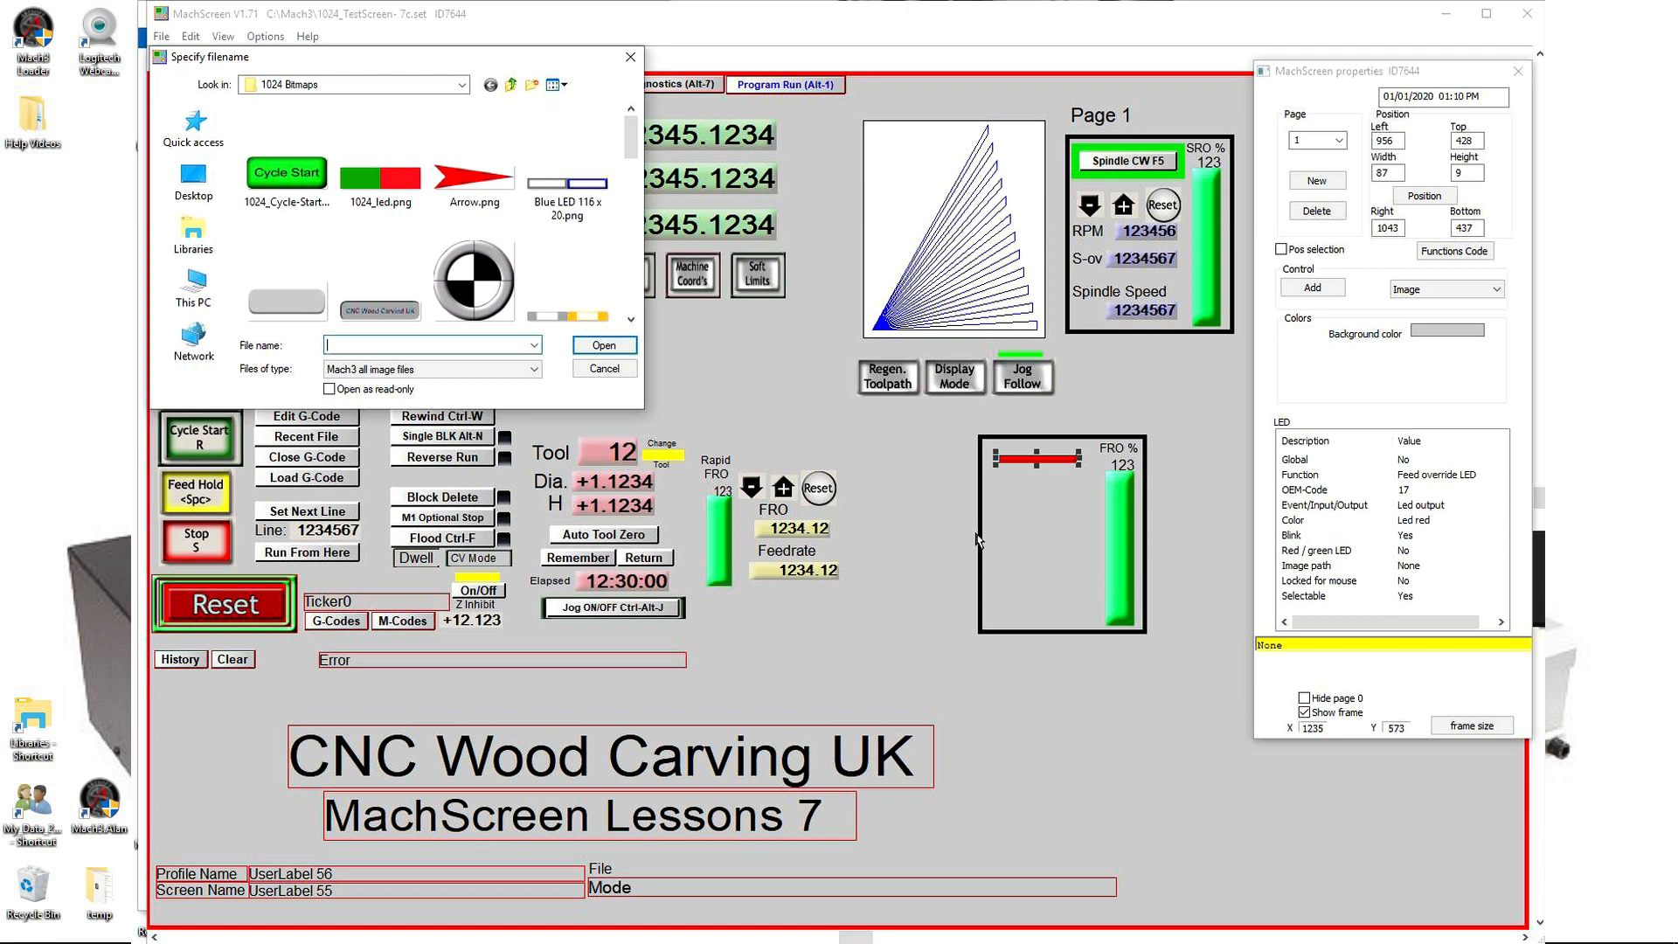
pyautogui.write('f')
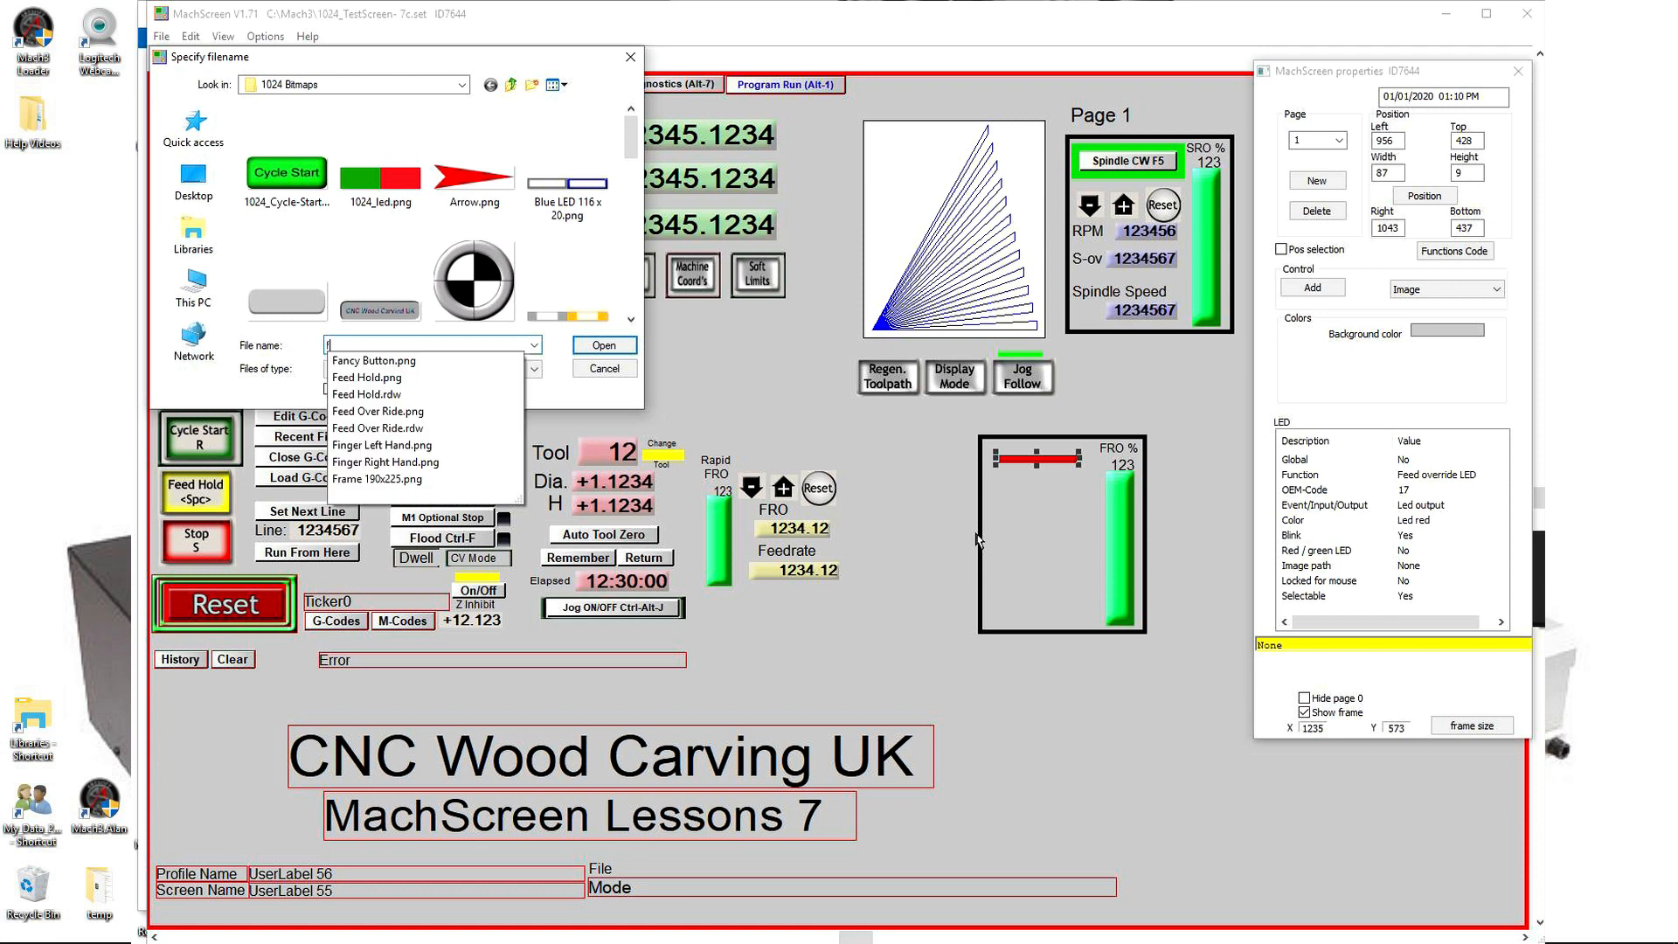
pyautogui.click(372, 428)
pyautogui.press('Return')
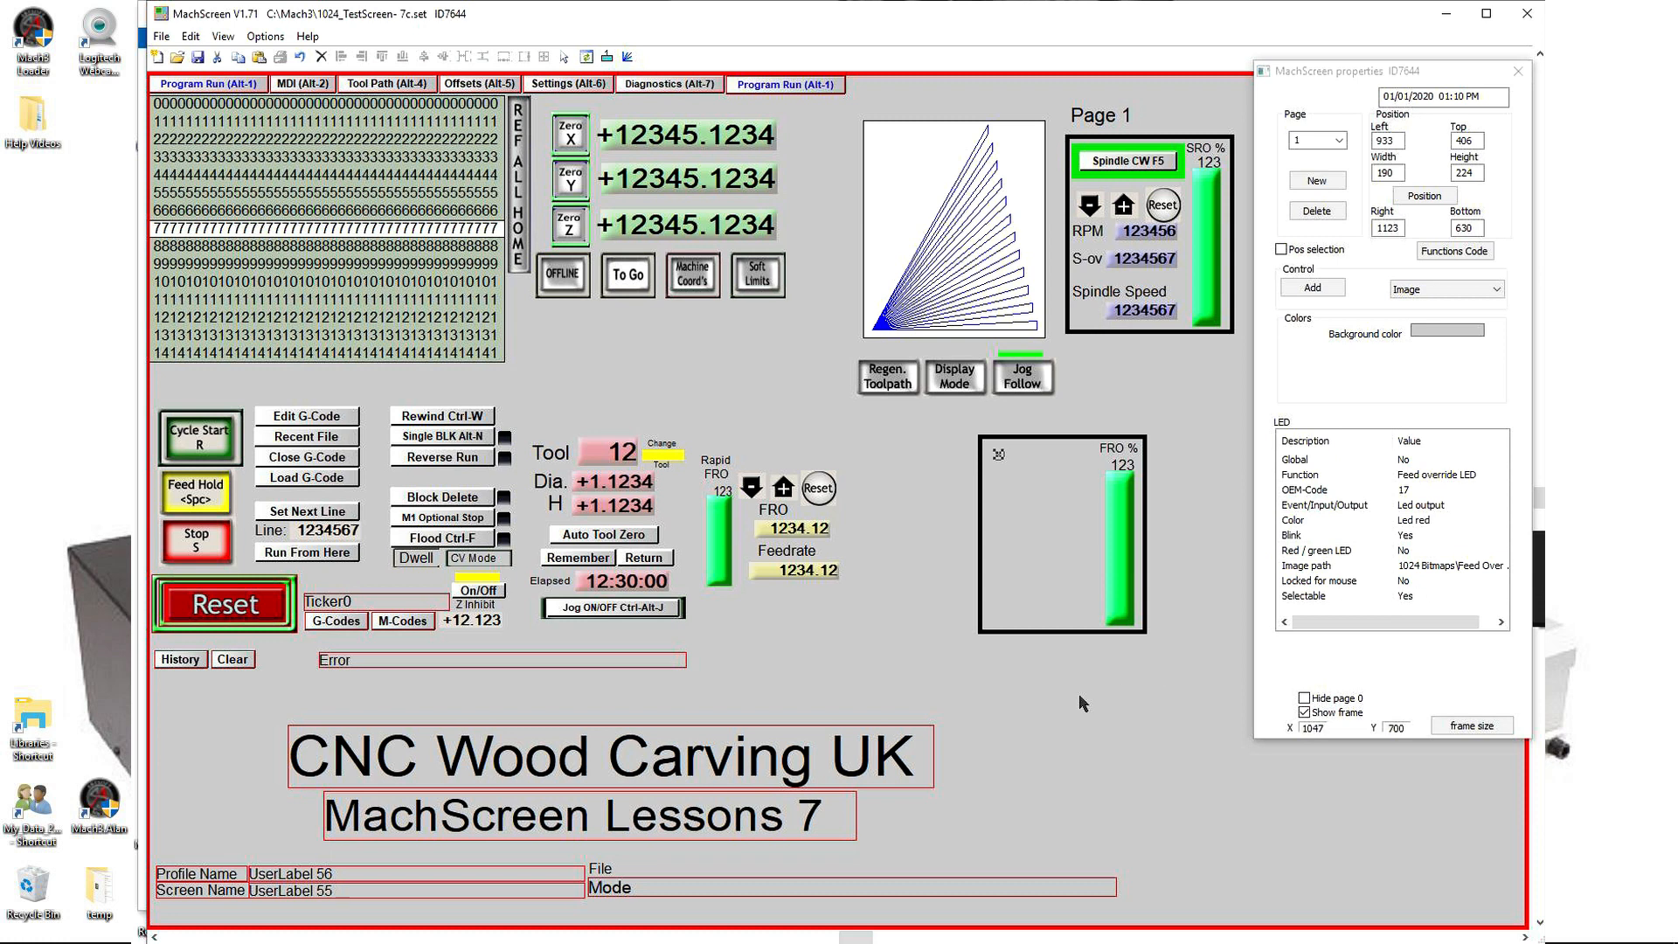
pyautogui.click(1079, 696)
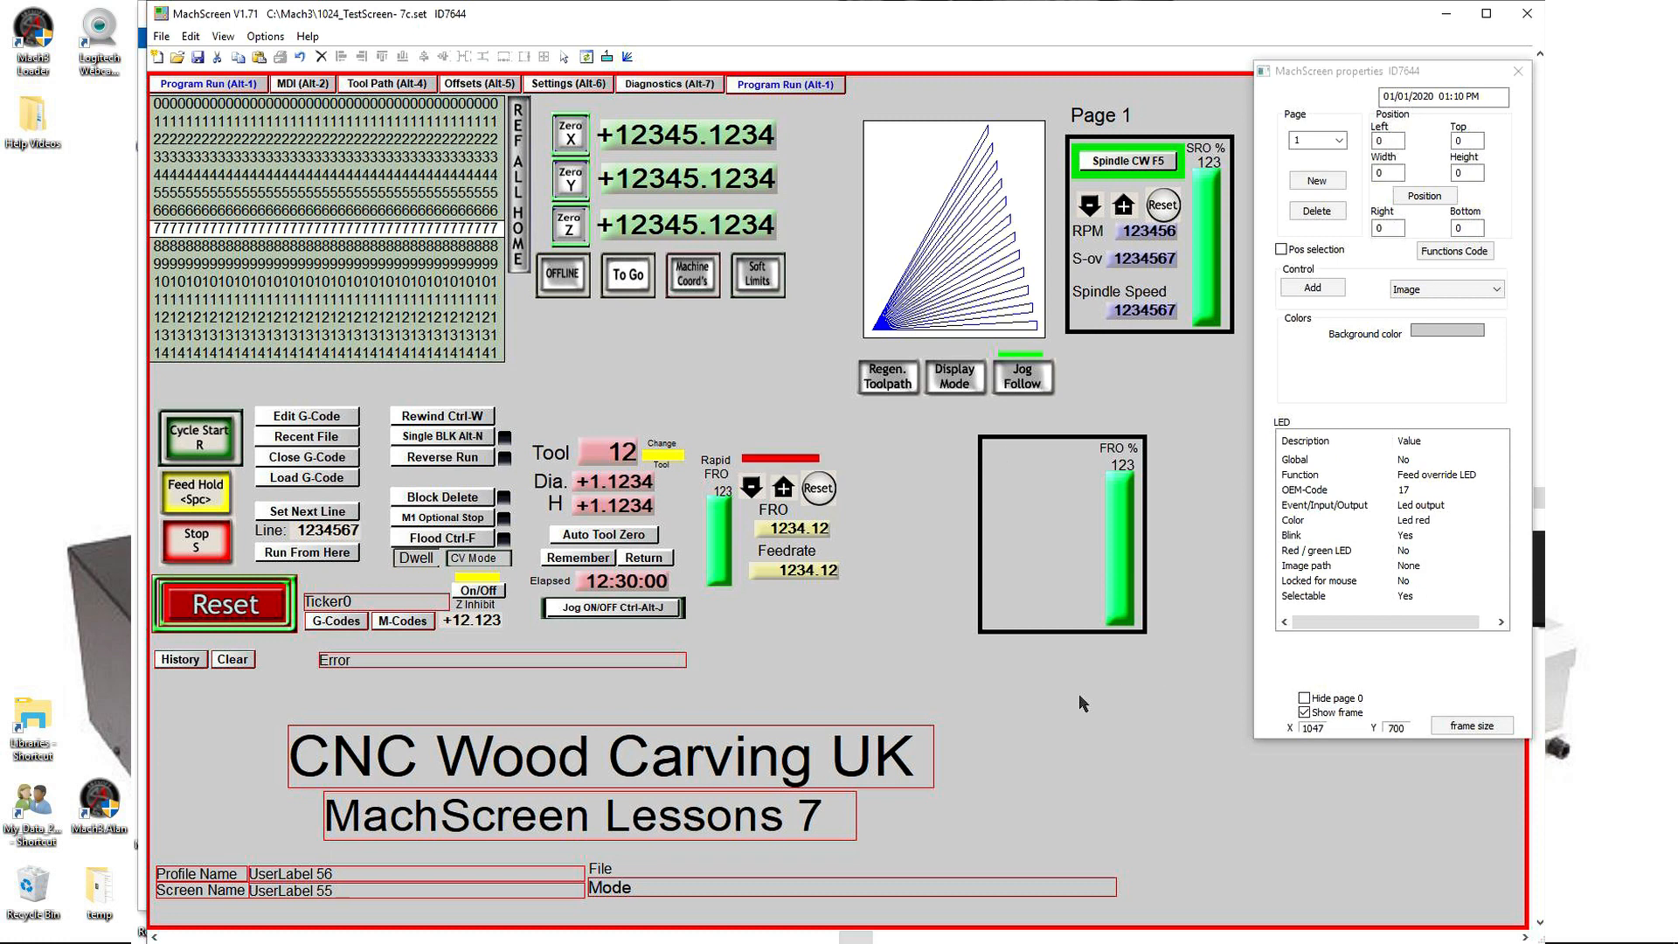
# Step: Move the red feed override LED to the free space beside the new frame and assign it the image Feed Over Ride.png
pyautogui.click(781, 461)
pyautogui.moveTo(769, 462); pyautogui.dragTo(896, 458)
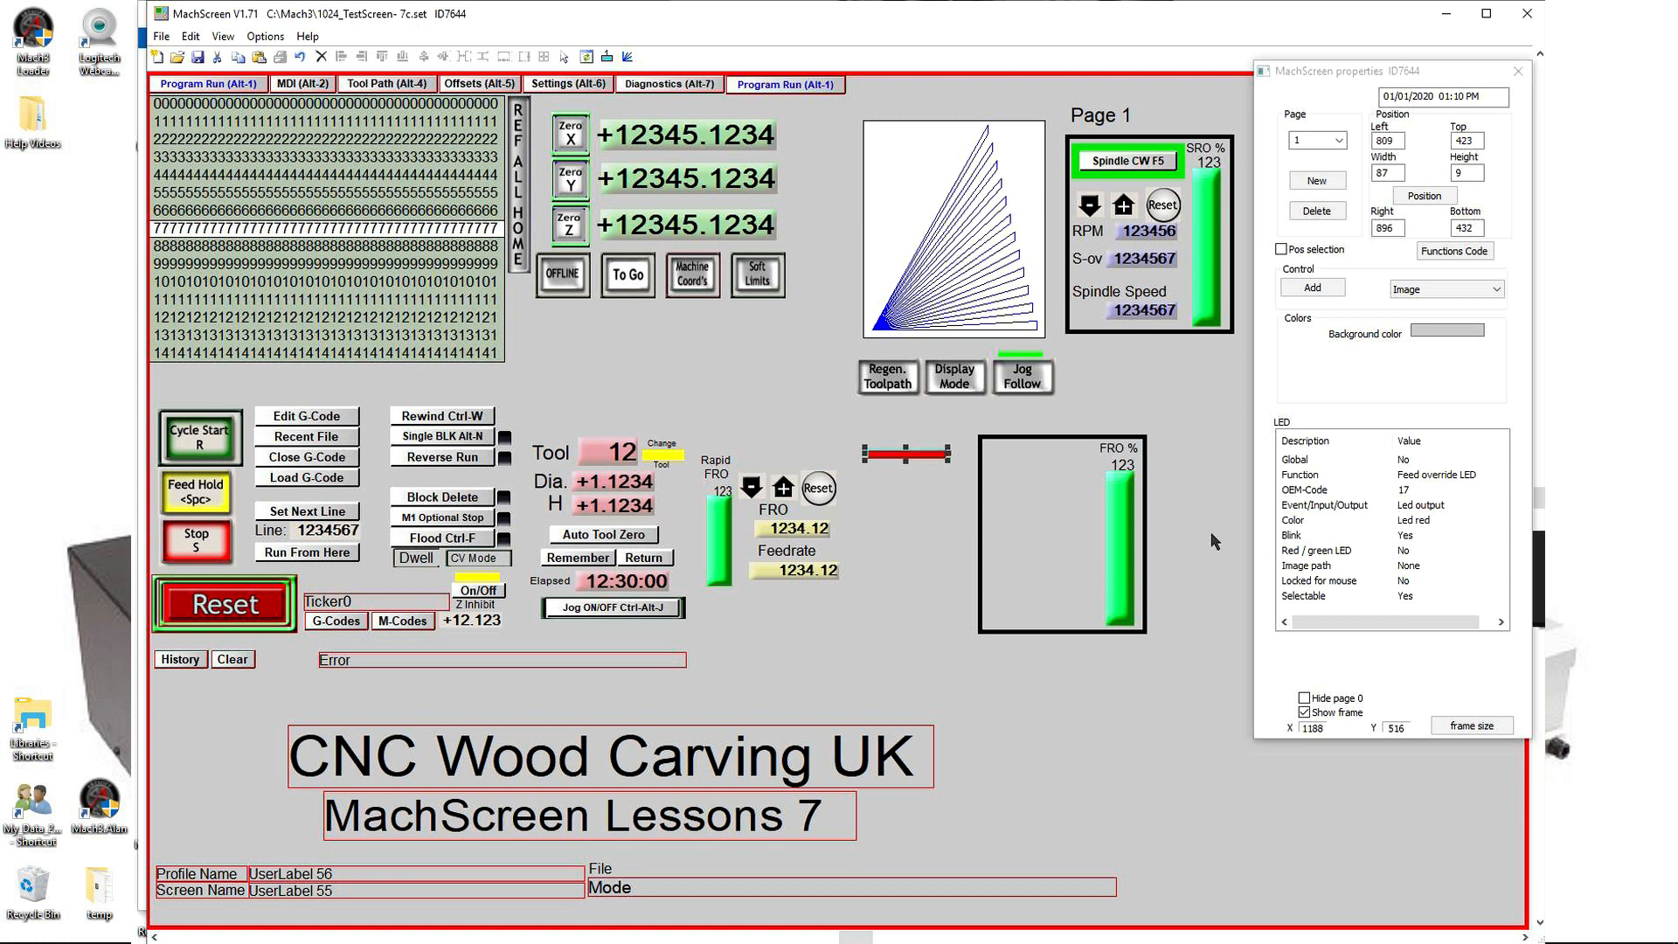
pyautogui.click(1410, 565)
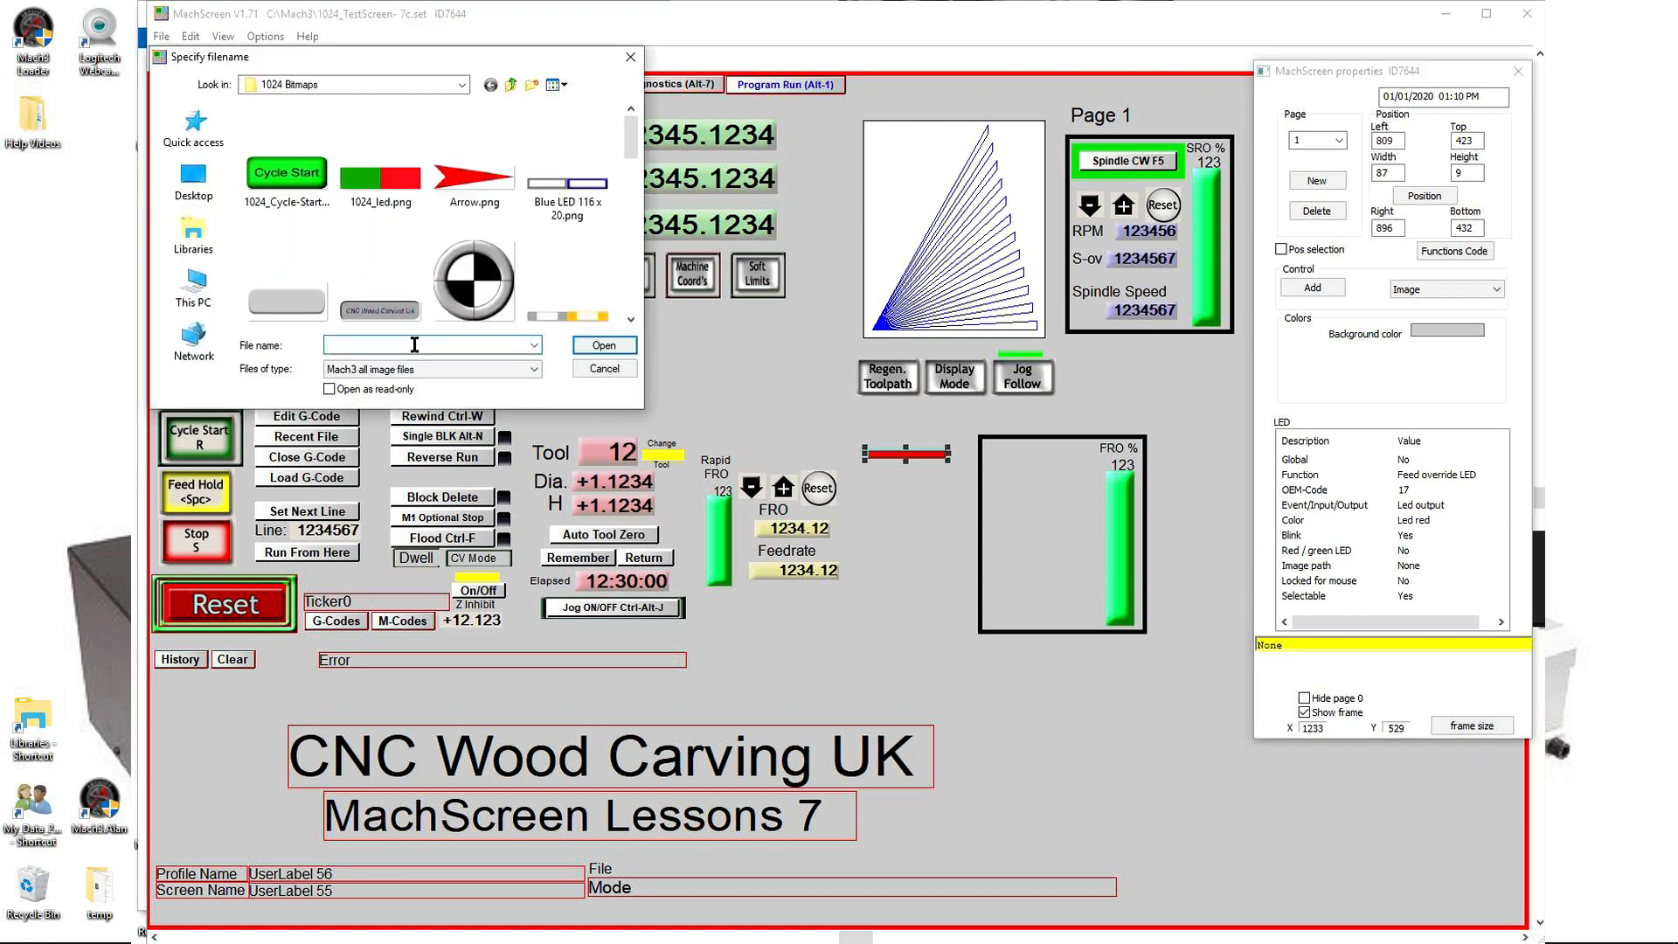
pyautogui.write('f')
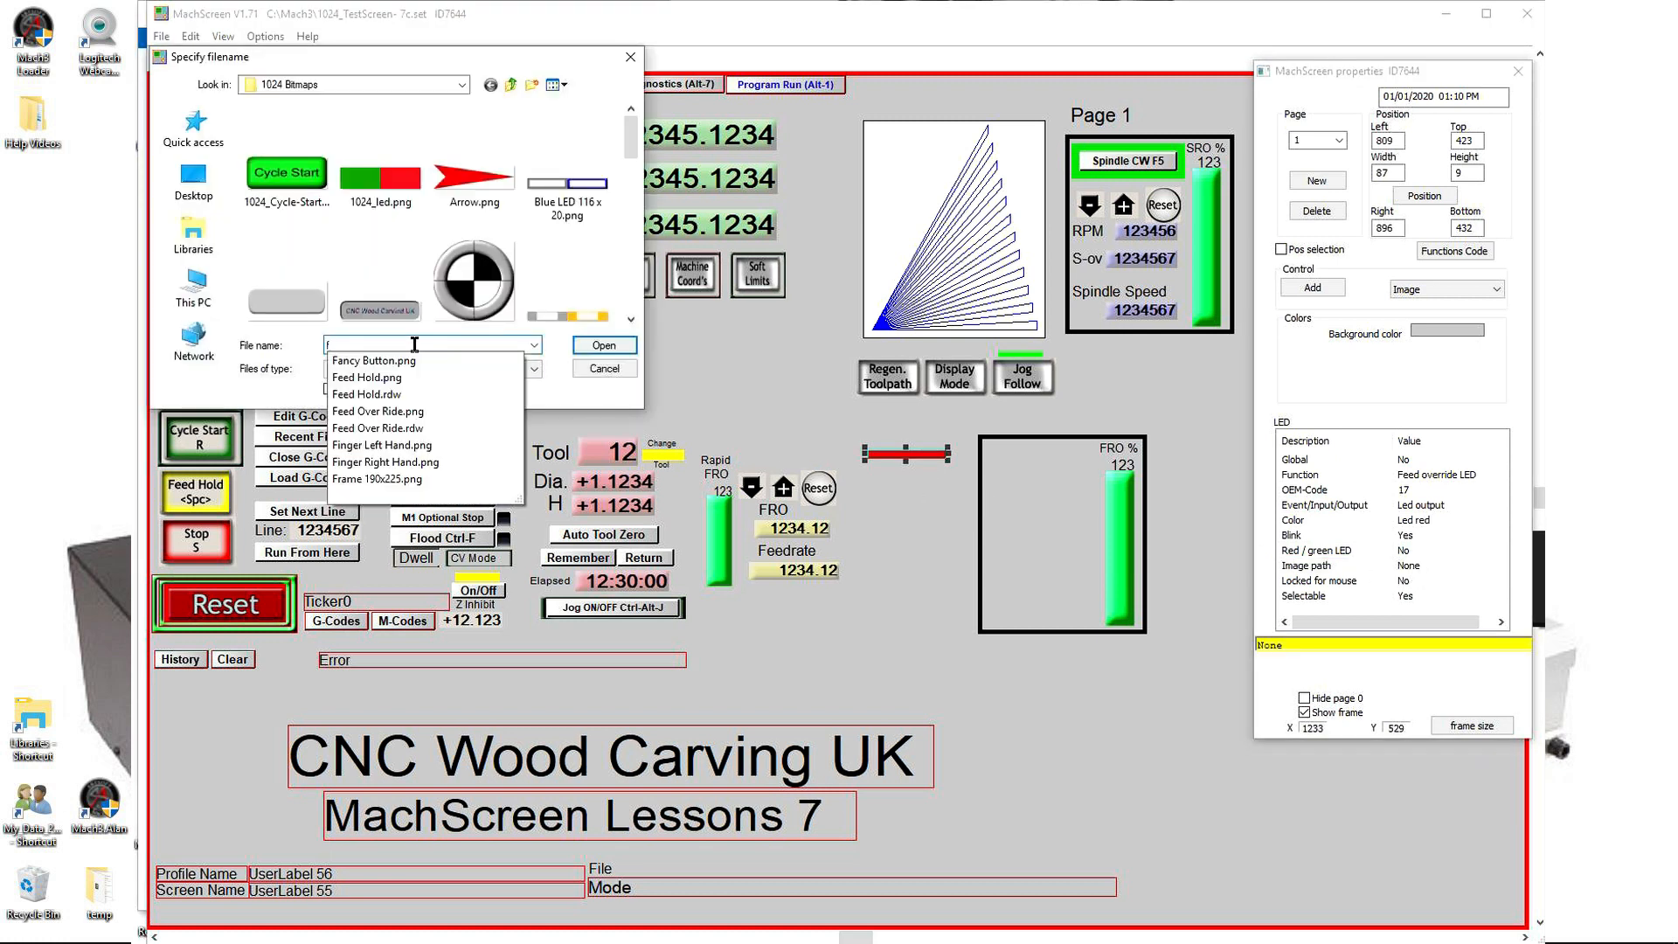
pyautogui.click(378, 411)
pyautogui.click(603, 345)
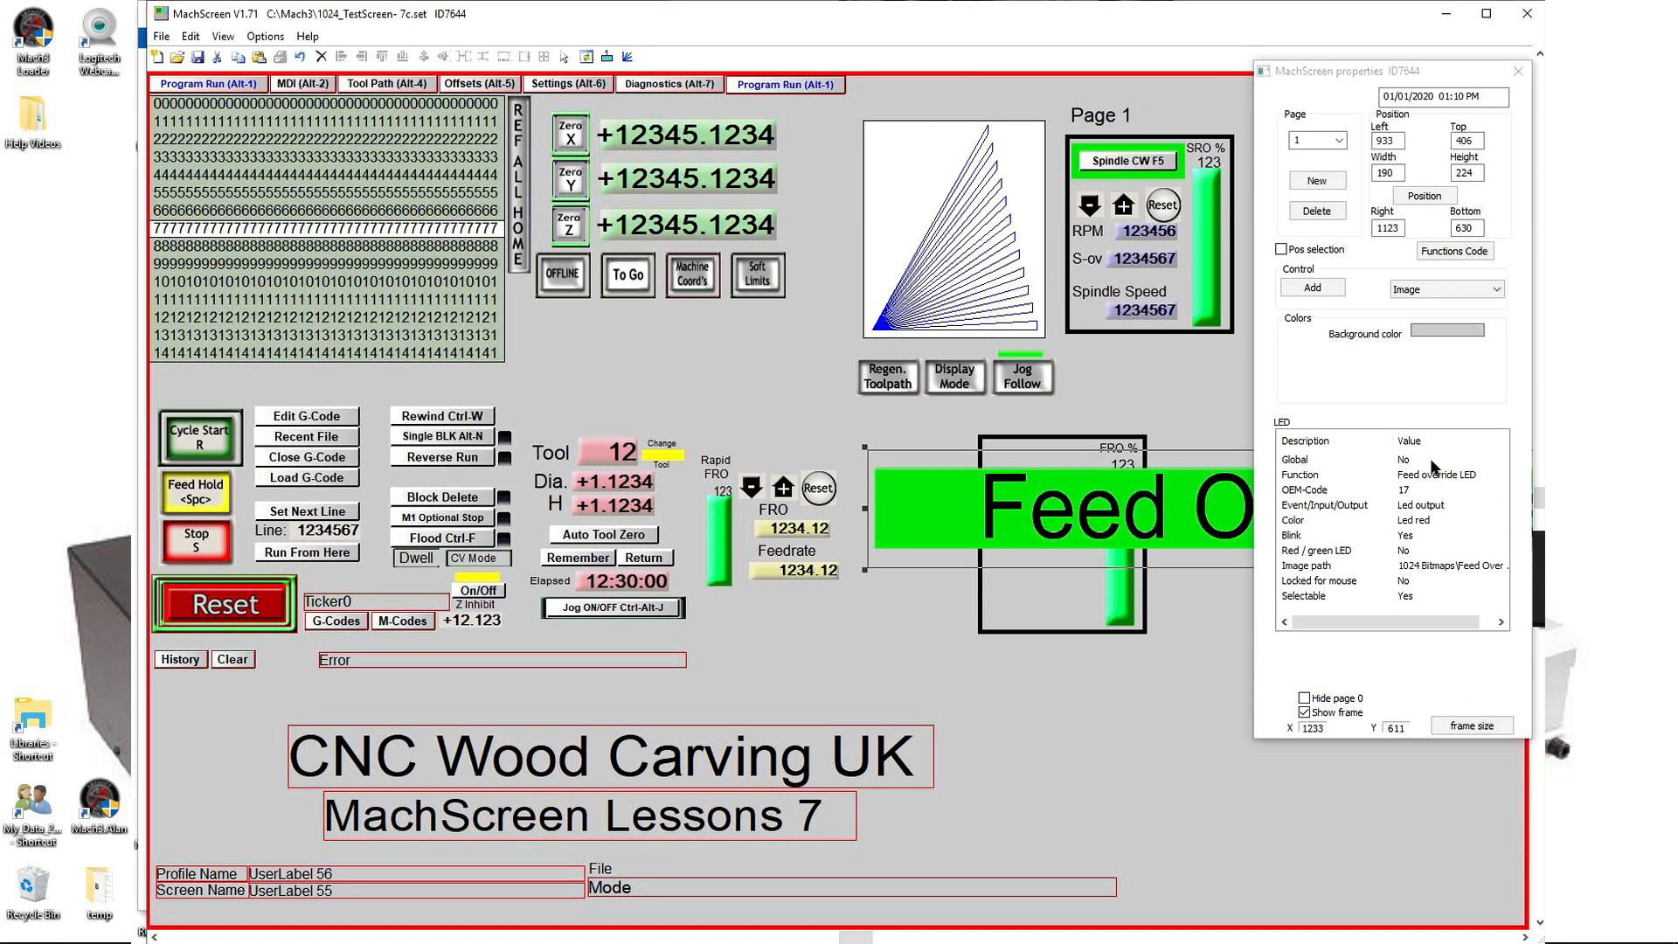
# Step: Set the feed override LED's width to 90 and height to 10, and place it in the frame beside the FRO % label
pyautogui.click(1388, 174)
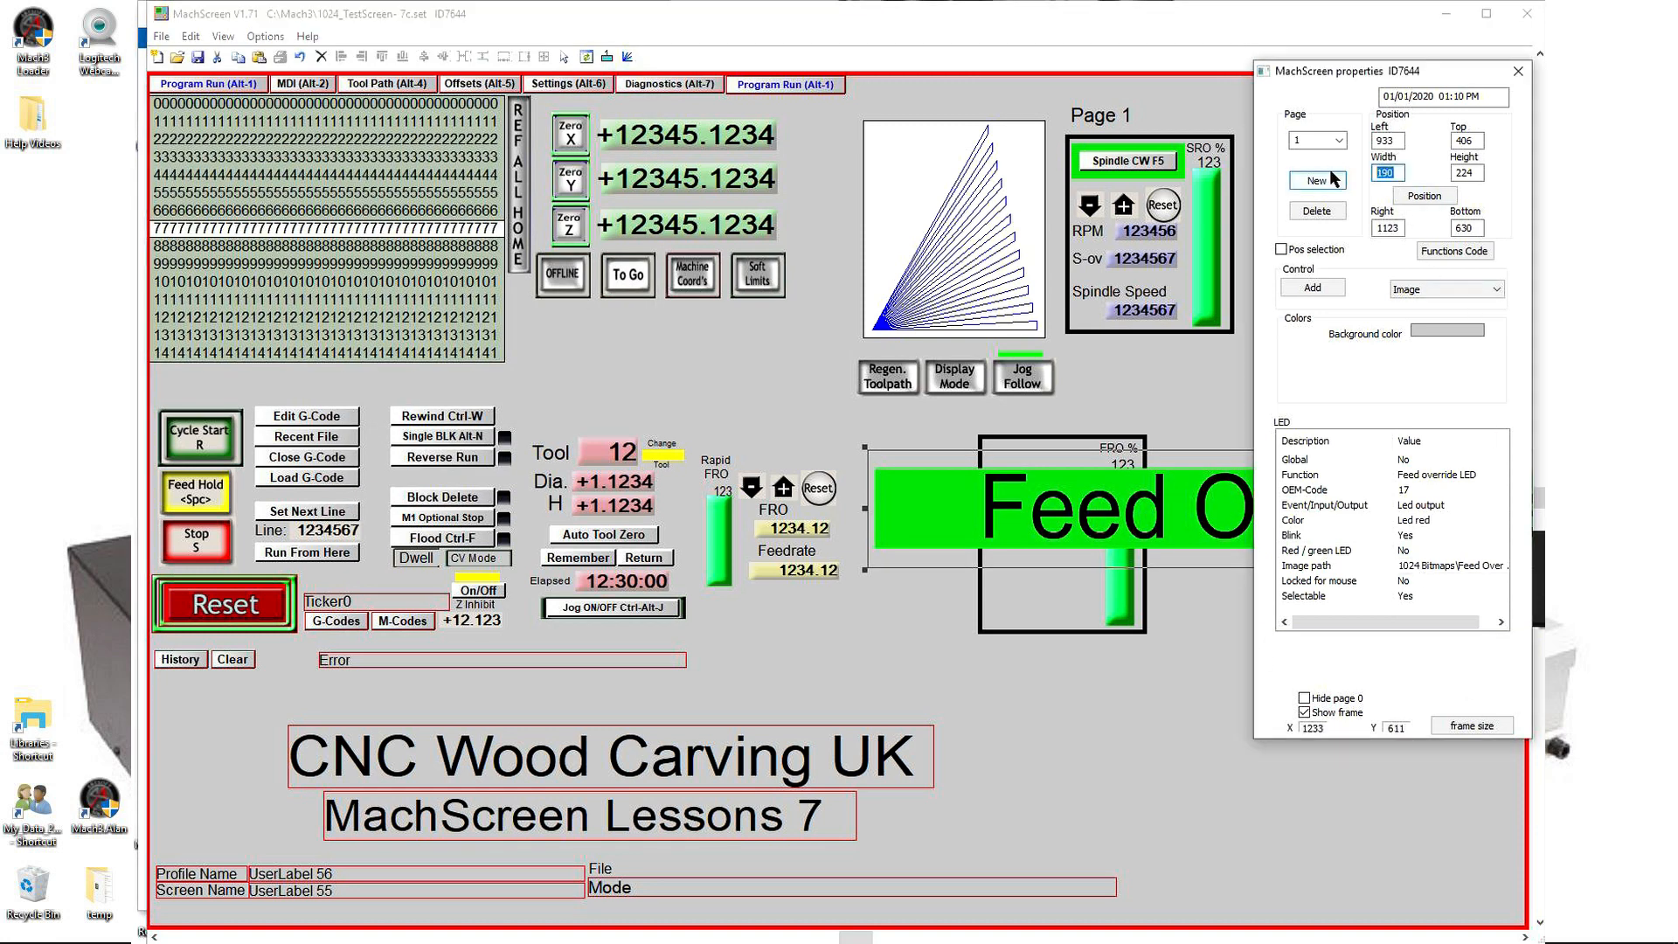
pyautogui.write('90')
pyautogui.write('10')
pyautogui.moveTo(994, 438); pyautogui.dragTo(1019, 461)
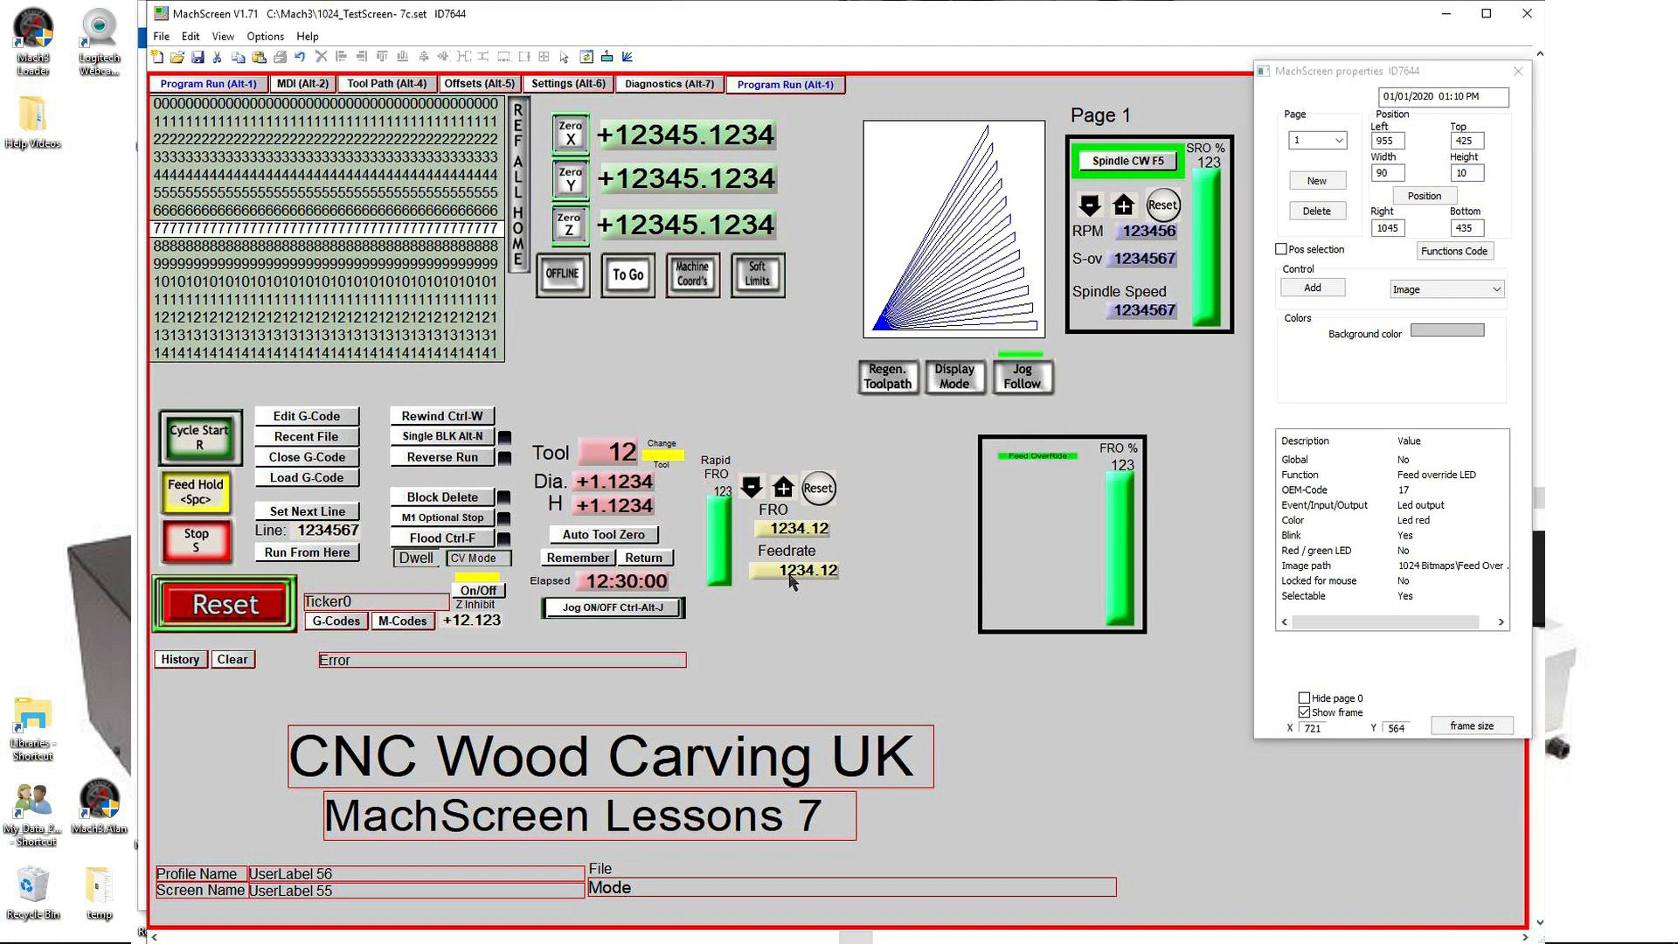
# Step: Move the feed rate down, up and Reset buttons into the frame below the Feed Override LED
pyautogui.click(751, 490)
pyautogui.keyDown('shift'); pyautogui.click(783, 487); pyautogui.keyUp('shift')
pyautogui.keyDown('shift'); pyautogui.click(817, 487); pyautogui.keyUp('shift')
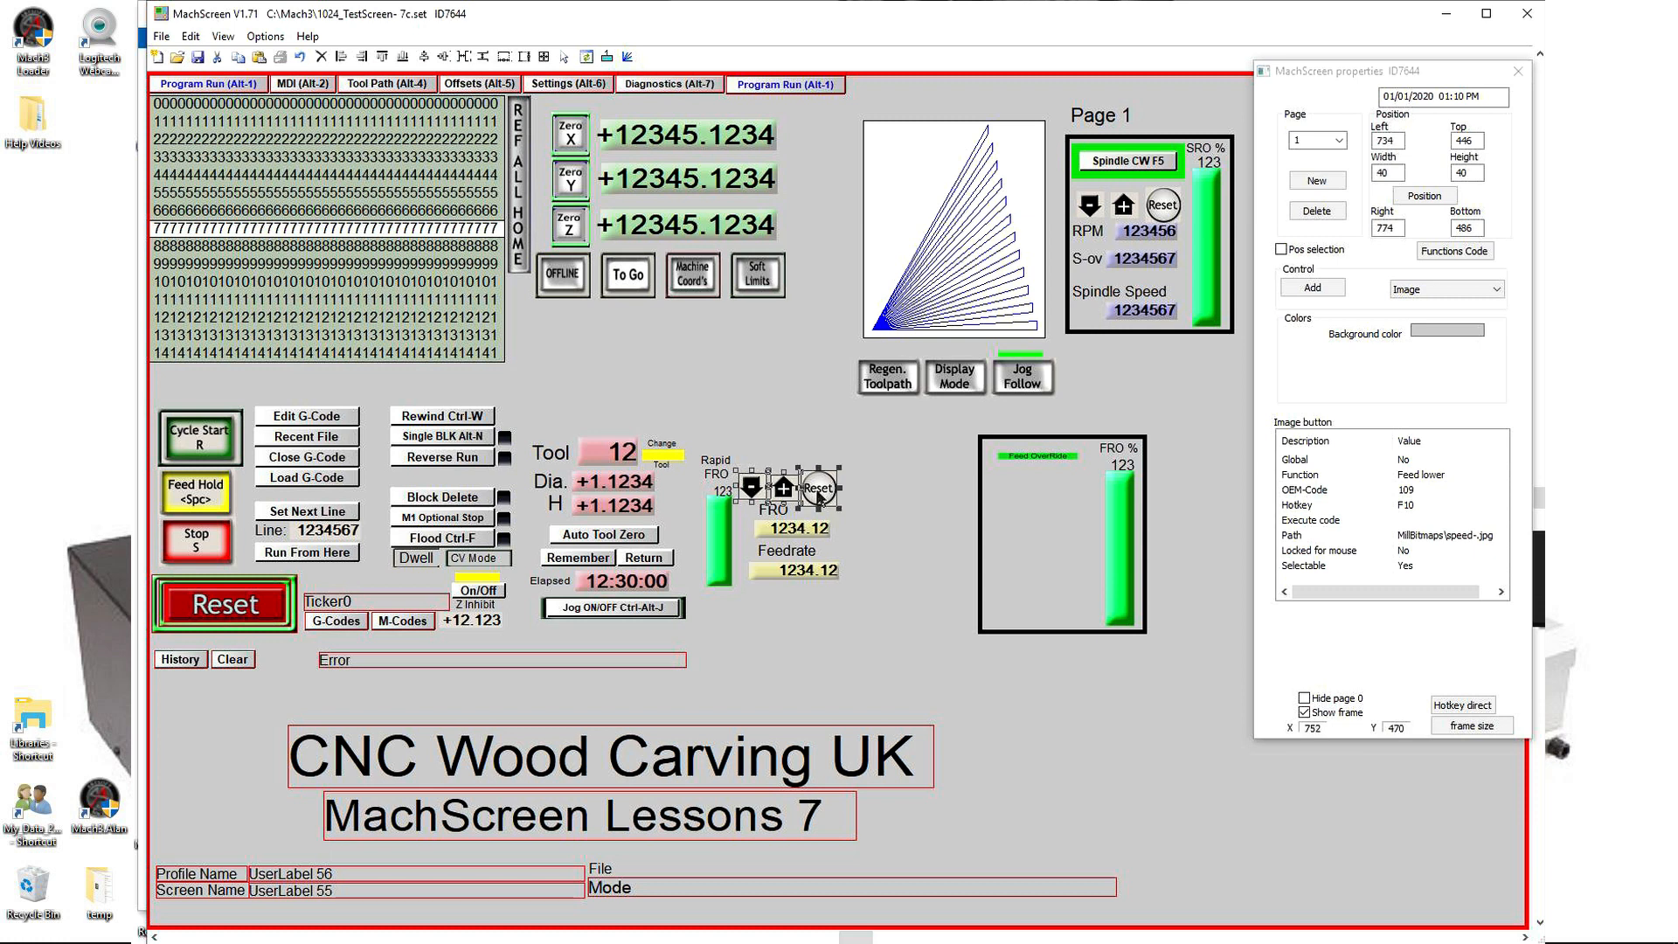
pyautogui.moveTo(813, 484); pyautogui.dragTo(1070, 490)
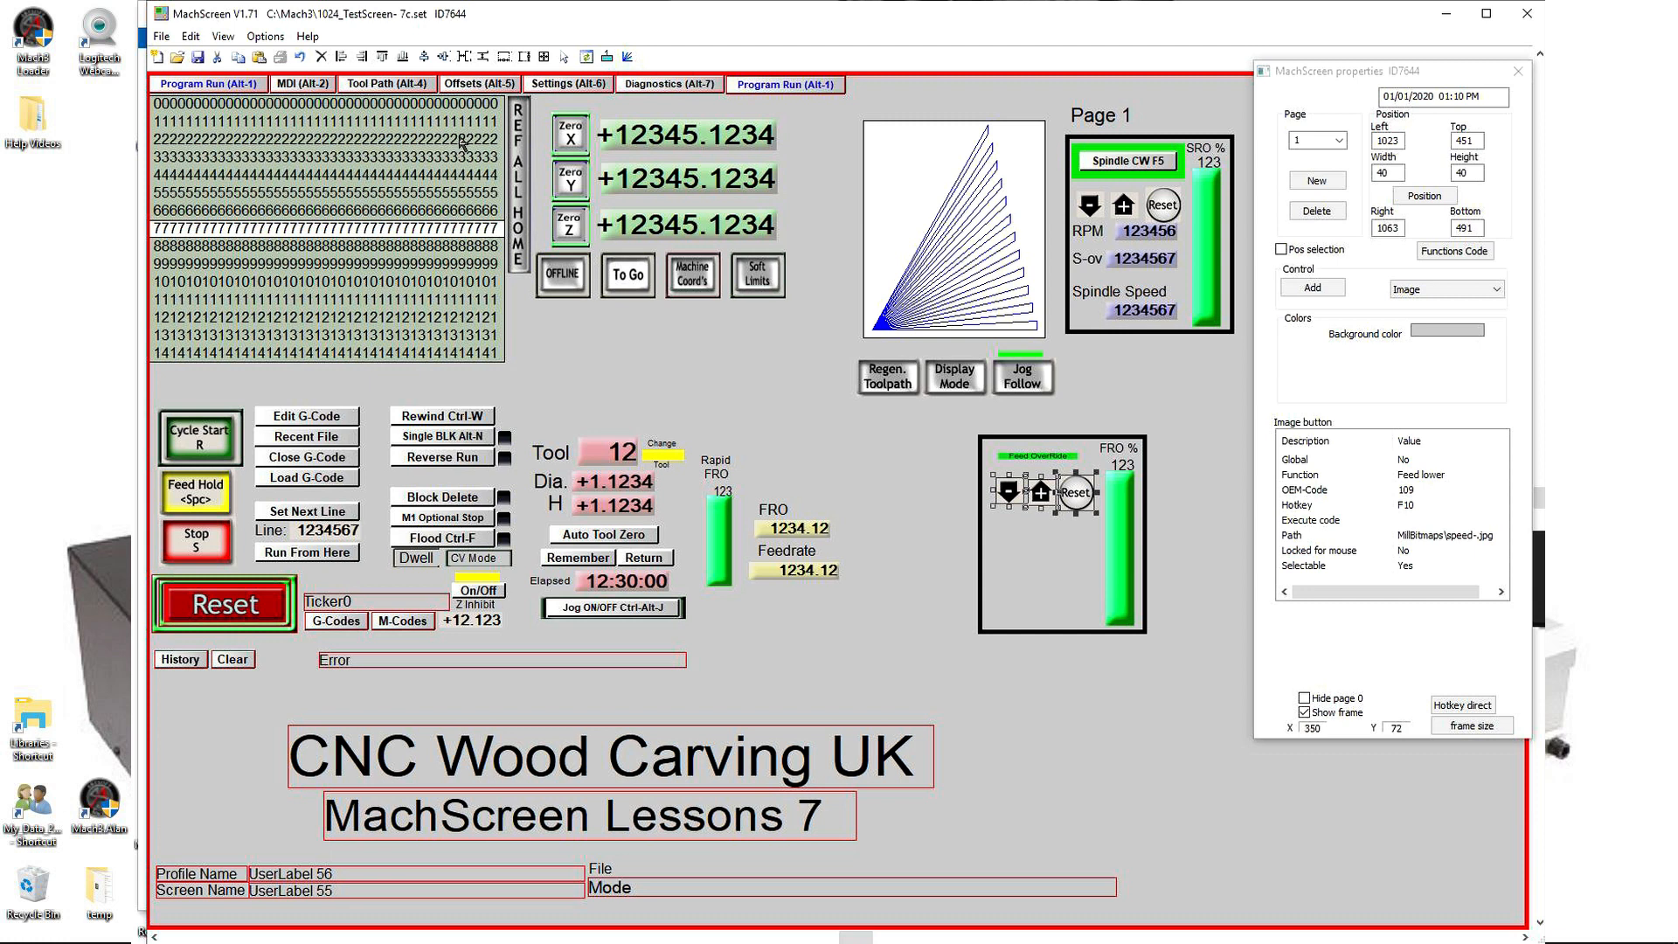
pyautogui.click(872, 518)
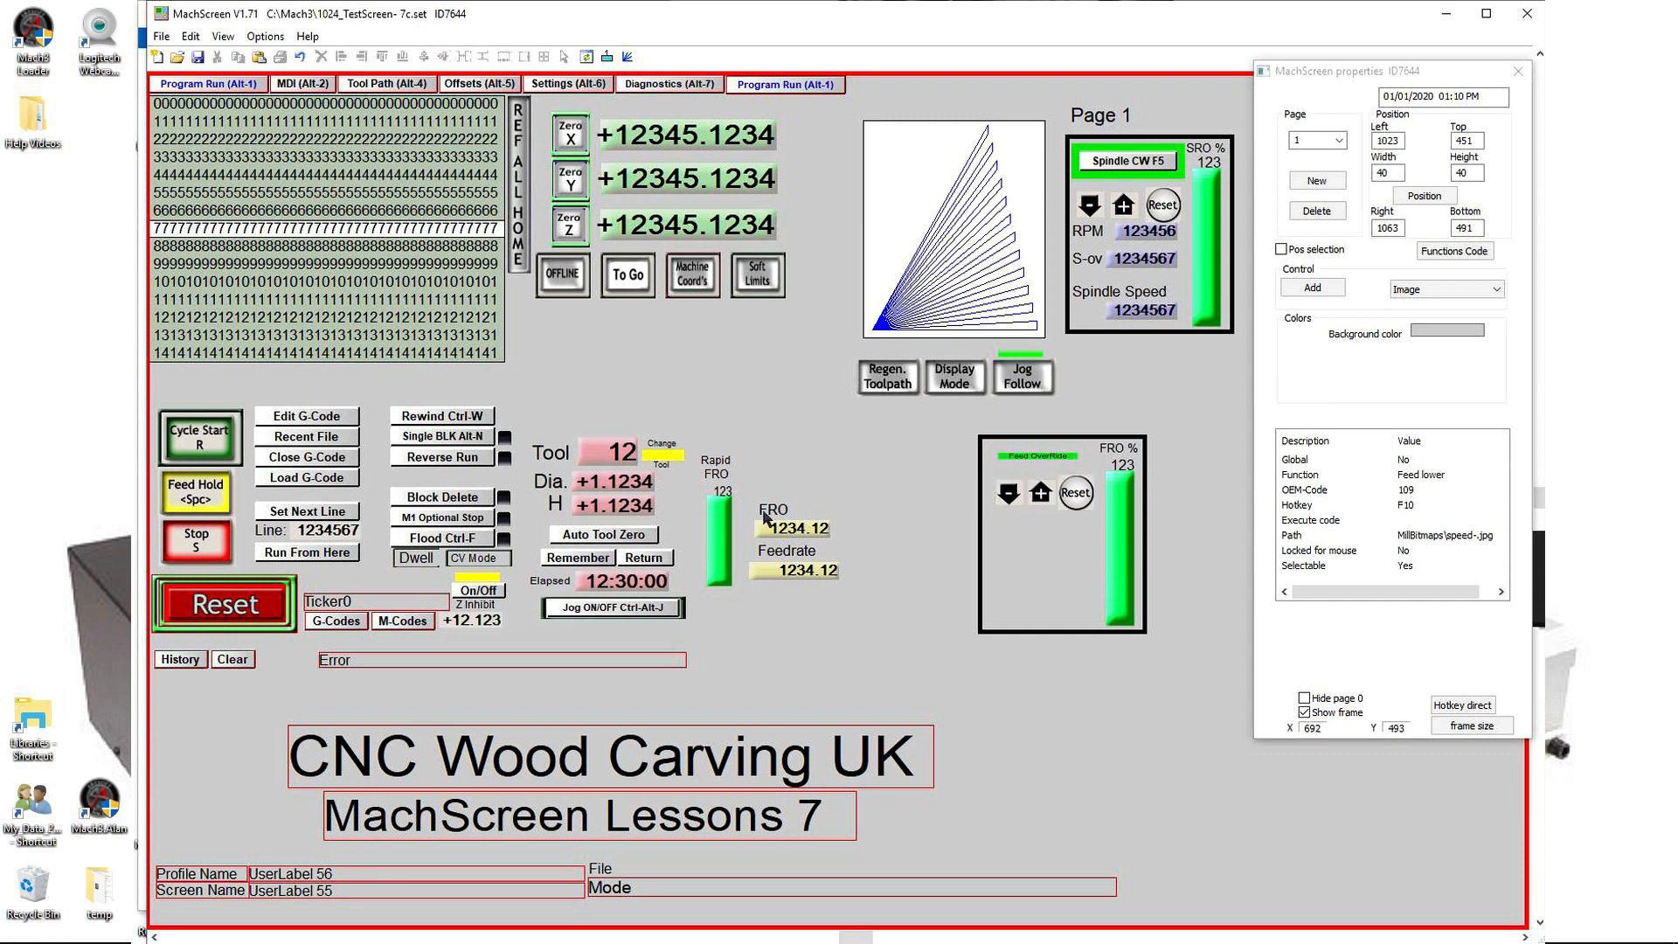
# Step: Move the FRO and Feedrate labels and their DROs into the frame below the buttons and centre them horizontally on each other
pyautogui.click(769, 510)
pyautogui.keyDown('shift'); pyautogui.click(778, 529); pyautogui.keyUp('shift')
pyautogui.keyDown('shift'); pyautogui.click(780, 550); pyautogui.keyUp('shift')
pyautogui.keyDown('shift'); pyautogui.click(780, 577); pyautogui.keyUp('shift')
pyautogui.moveTo(781, 577); pyautogui.dragTo(1042, 606)
pyautogui.click(420, 56)
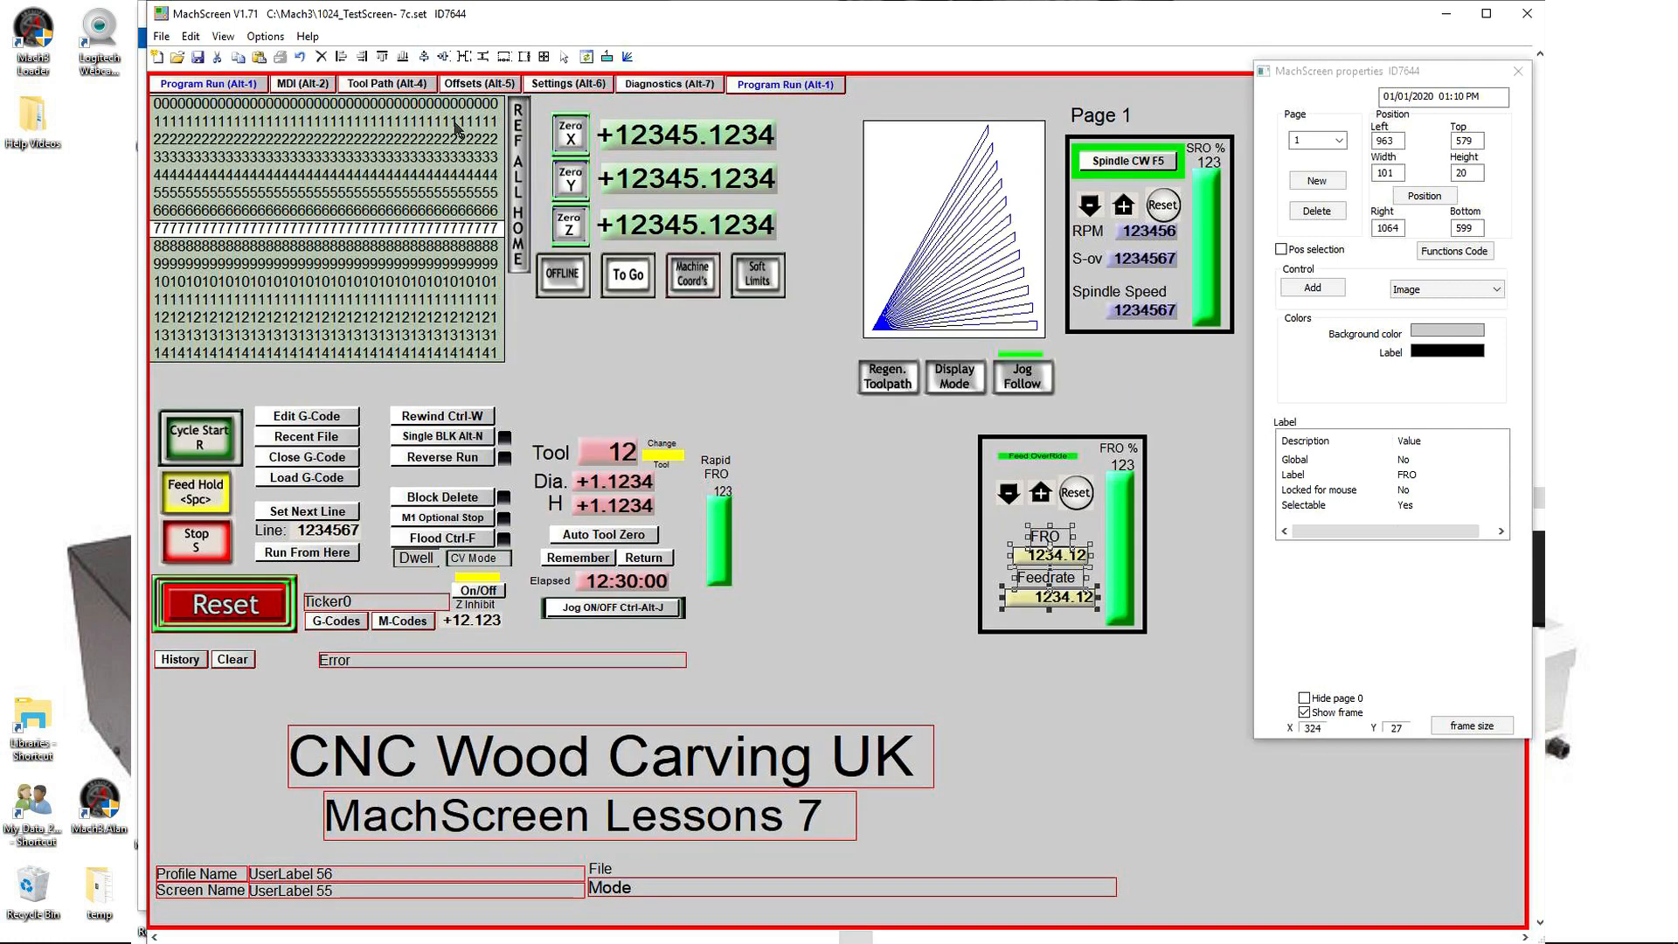
pyautogui.click(885, 541)
# Step: Move the whole framed feed rate section directly below the spindle section
pyautogui.moveTo(938, 416); pyautogui.dragTo(1177, 658)
pyautogui.moveTo(1022, 633); pyautogui.dragTo(1113, 546)
pyautogui.click(894, 571)
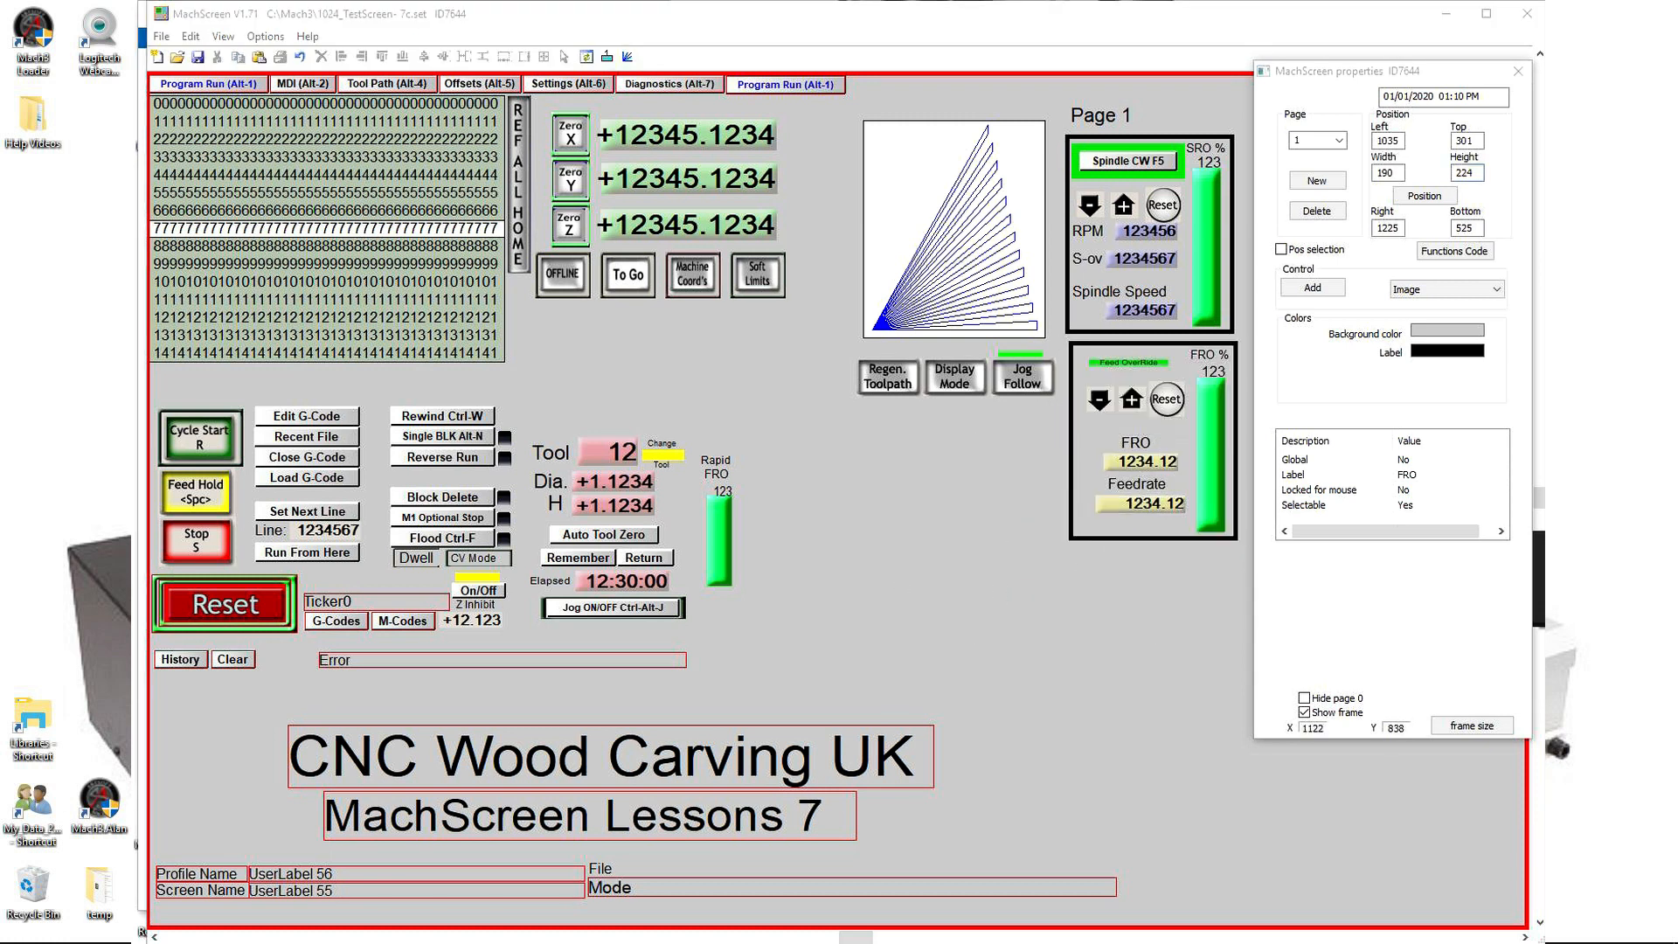
# Step: Duplicate the feed rate section's frame image and place the copy between the Rapid FRO slider and the feed rate section
pyautogui.click(1103, 540)
pyautogui.rightClick(1104, 539)
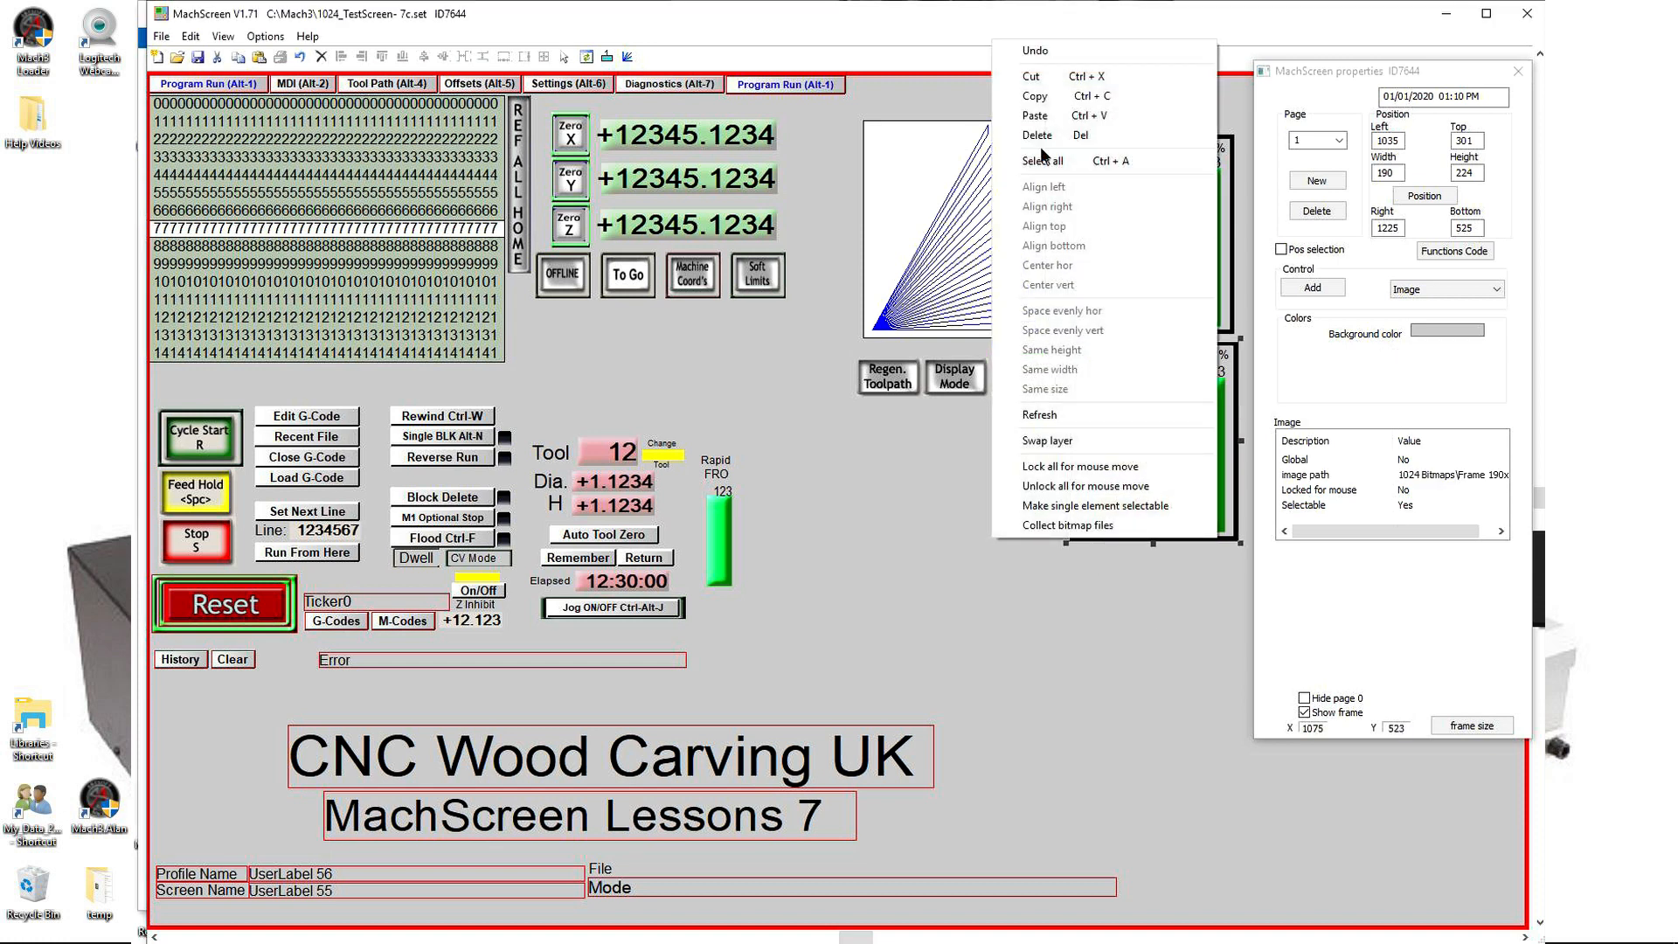
pyautogui.click(1034, 98)
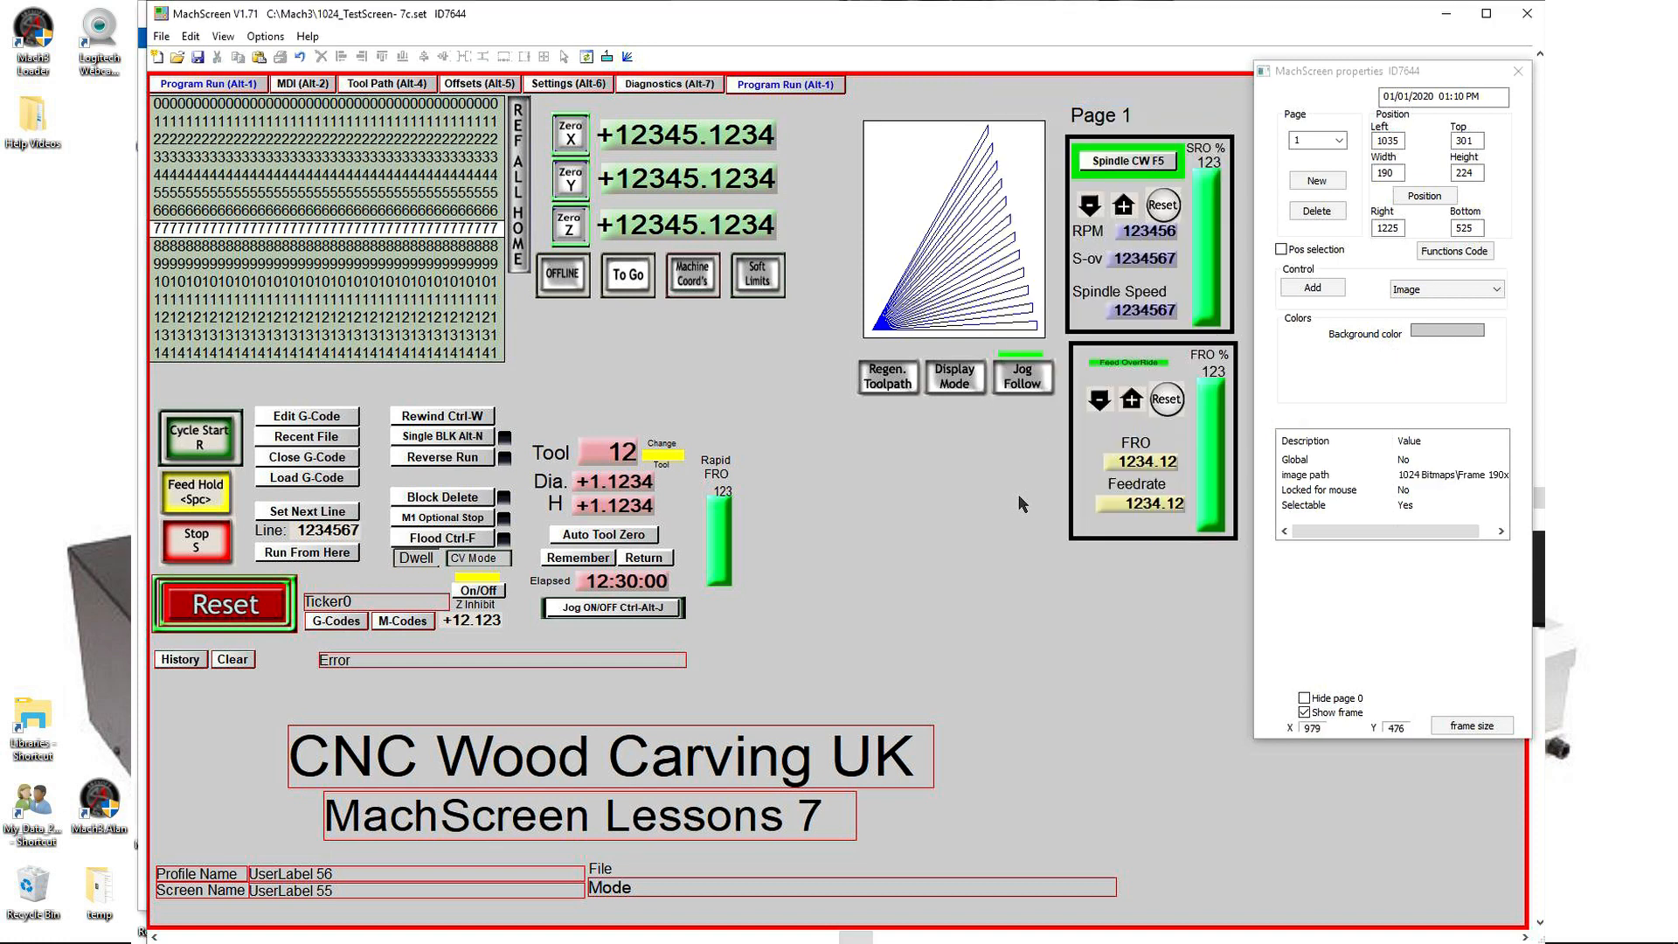
pyautogui.rightClick(906, 463)
pyautogui.click(937, 542)
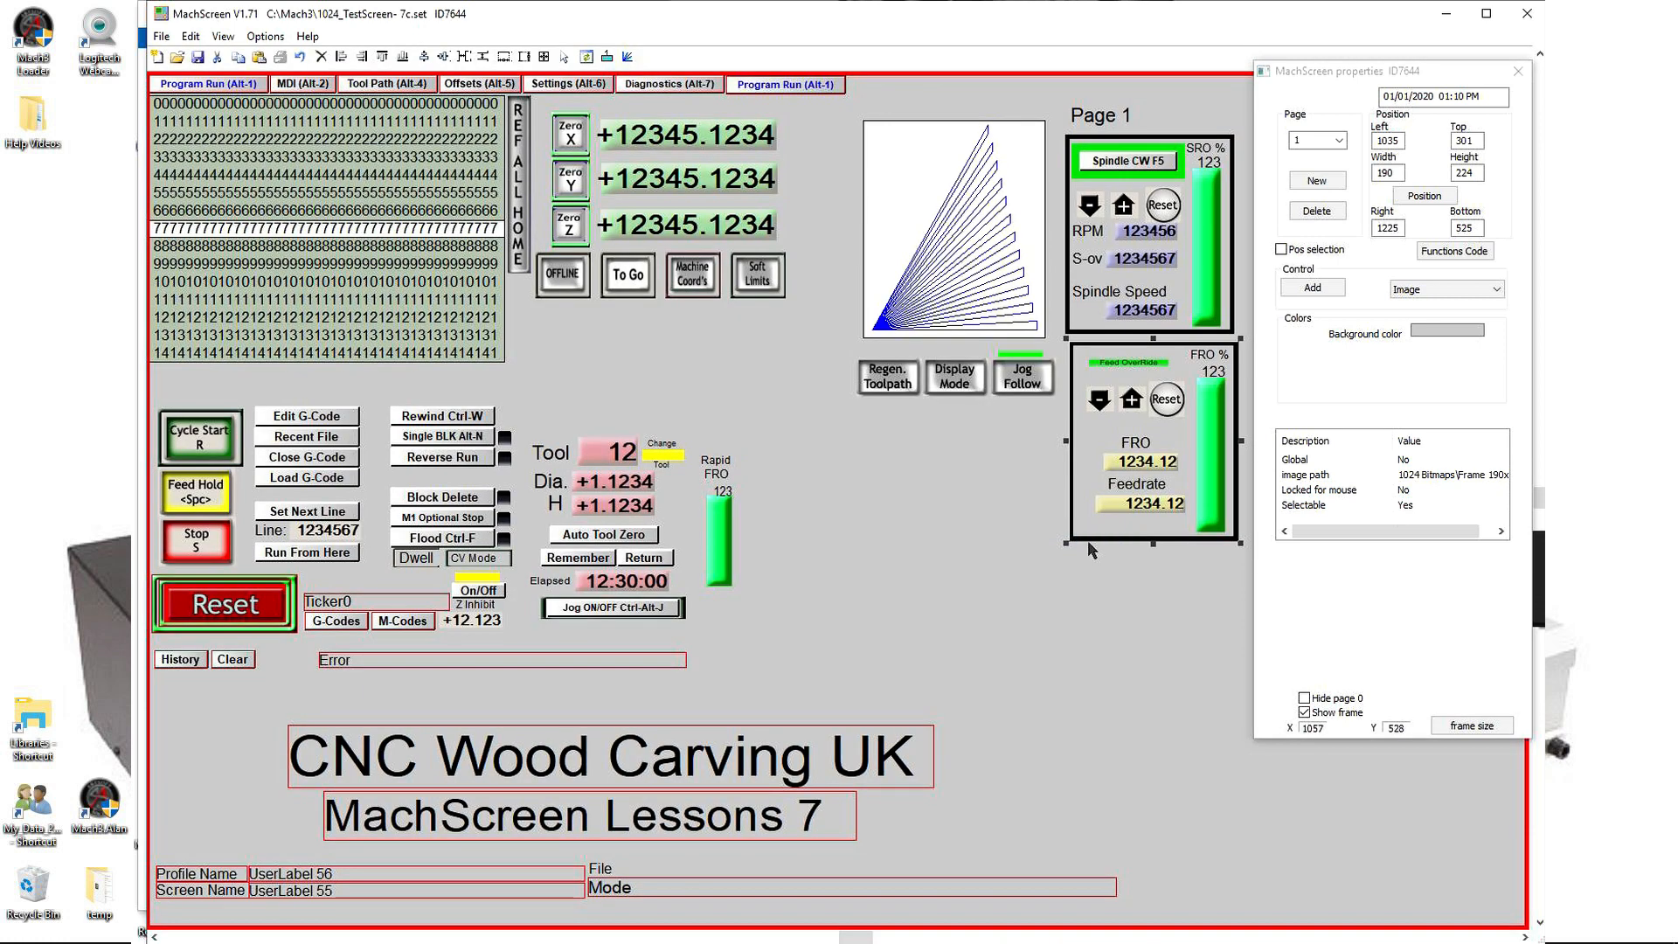
pyautogui.moveTo(1089, 540); pyautogui.dragTo(842, 638)
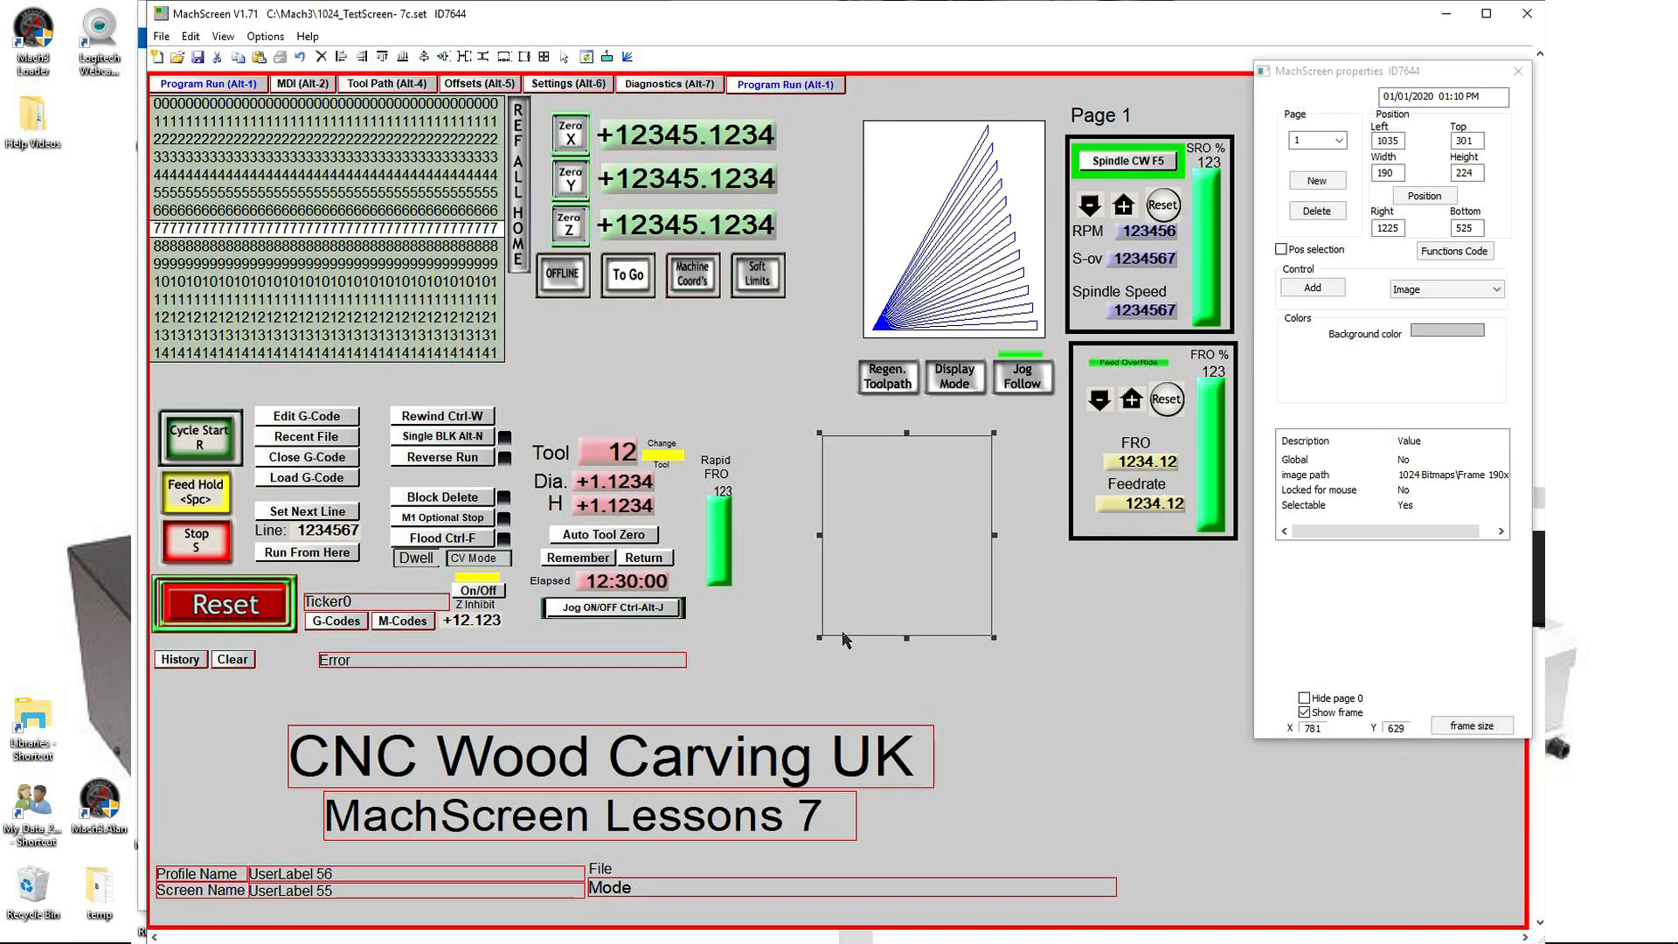
# Step: Move the Rapid FRO label and its slider into the upper corner of the new frame, fine-tuning their position upward and rightward
pyautogui.moveTo(698, 435); pyautogui.dragTo(744, 621)
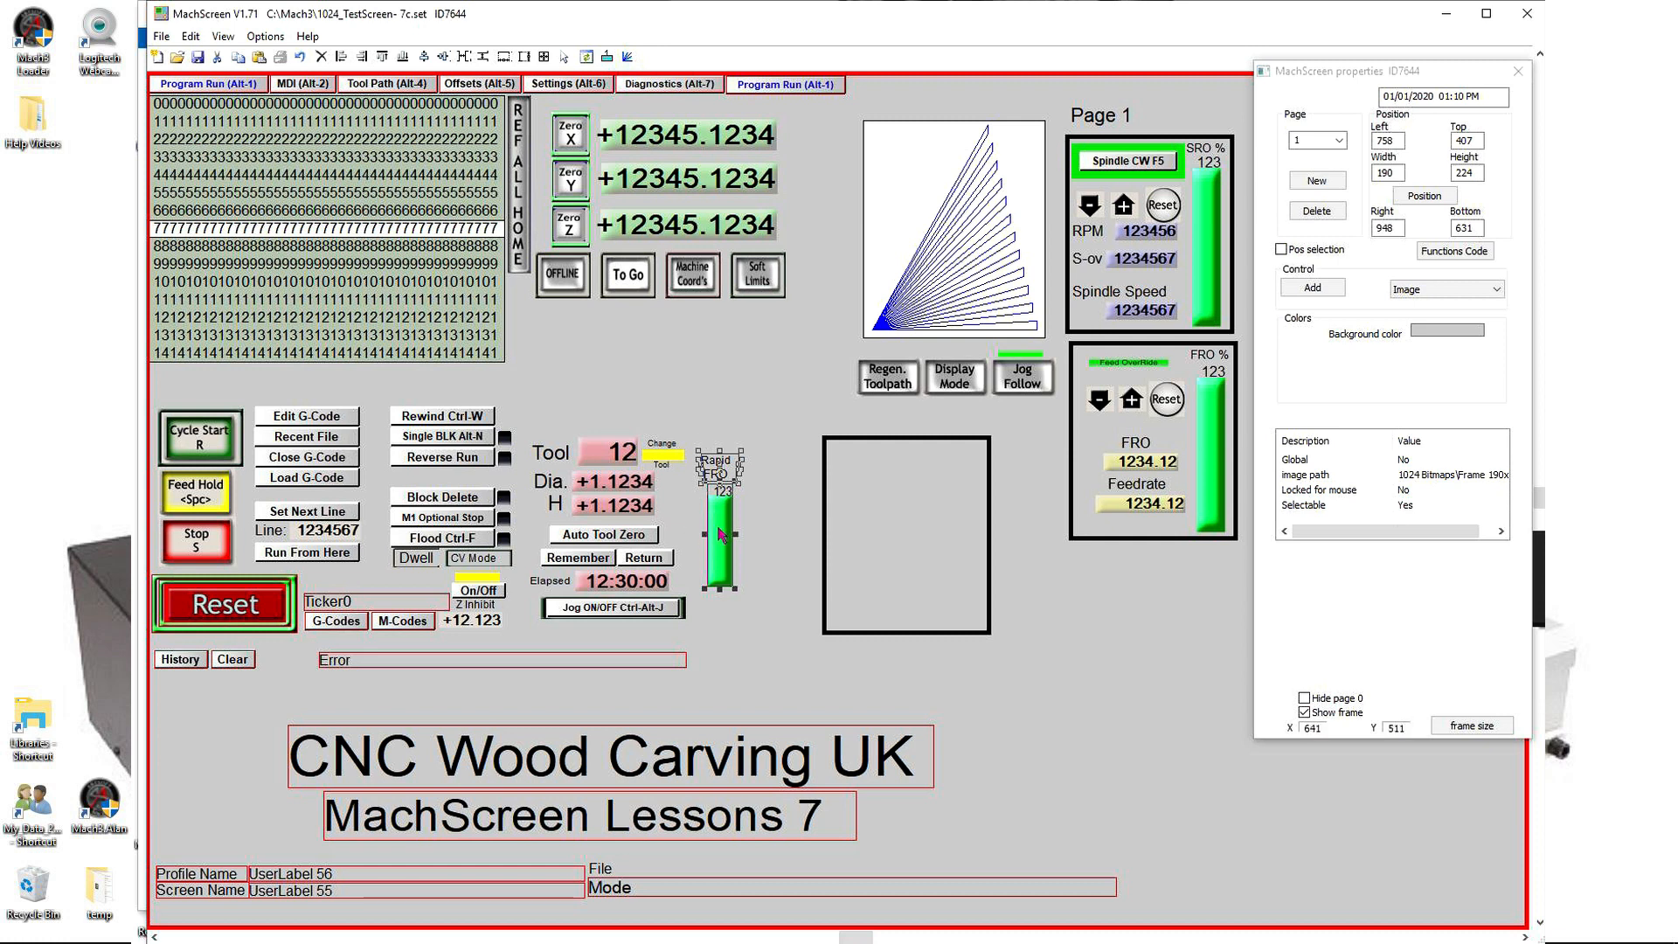
pyautogui.moveTo(719, 533); pyautogui.dragTo(955, 527)
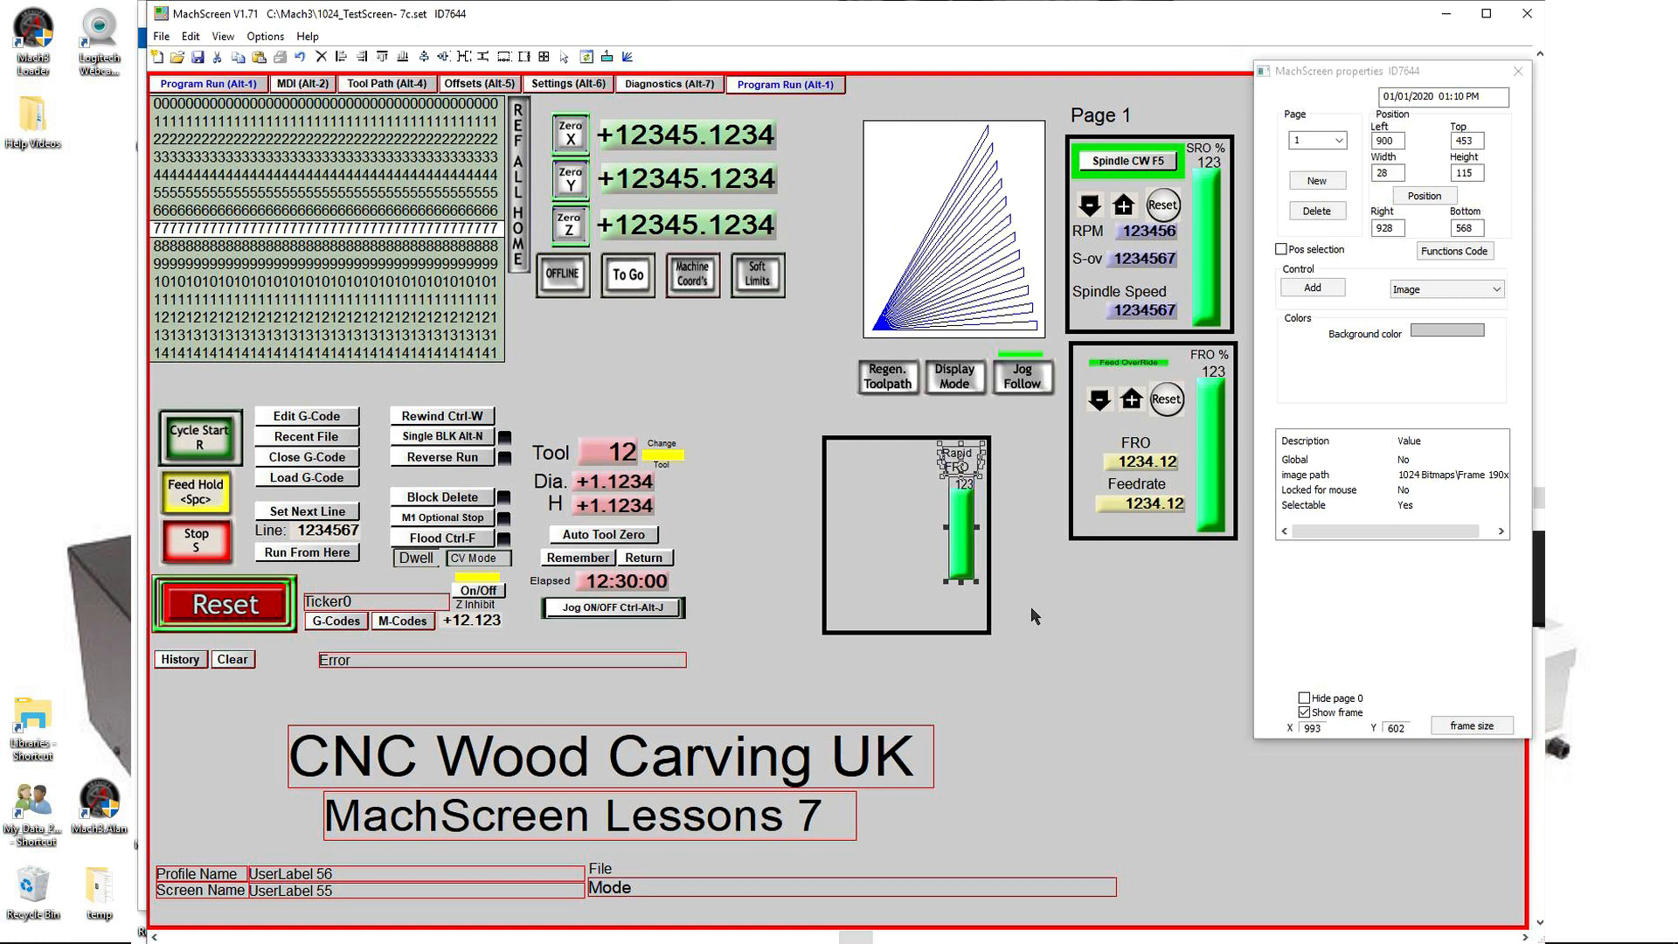
pyautogui.press('Up')
pyautogui.press('Up')
pyautogui.press('Up')
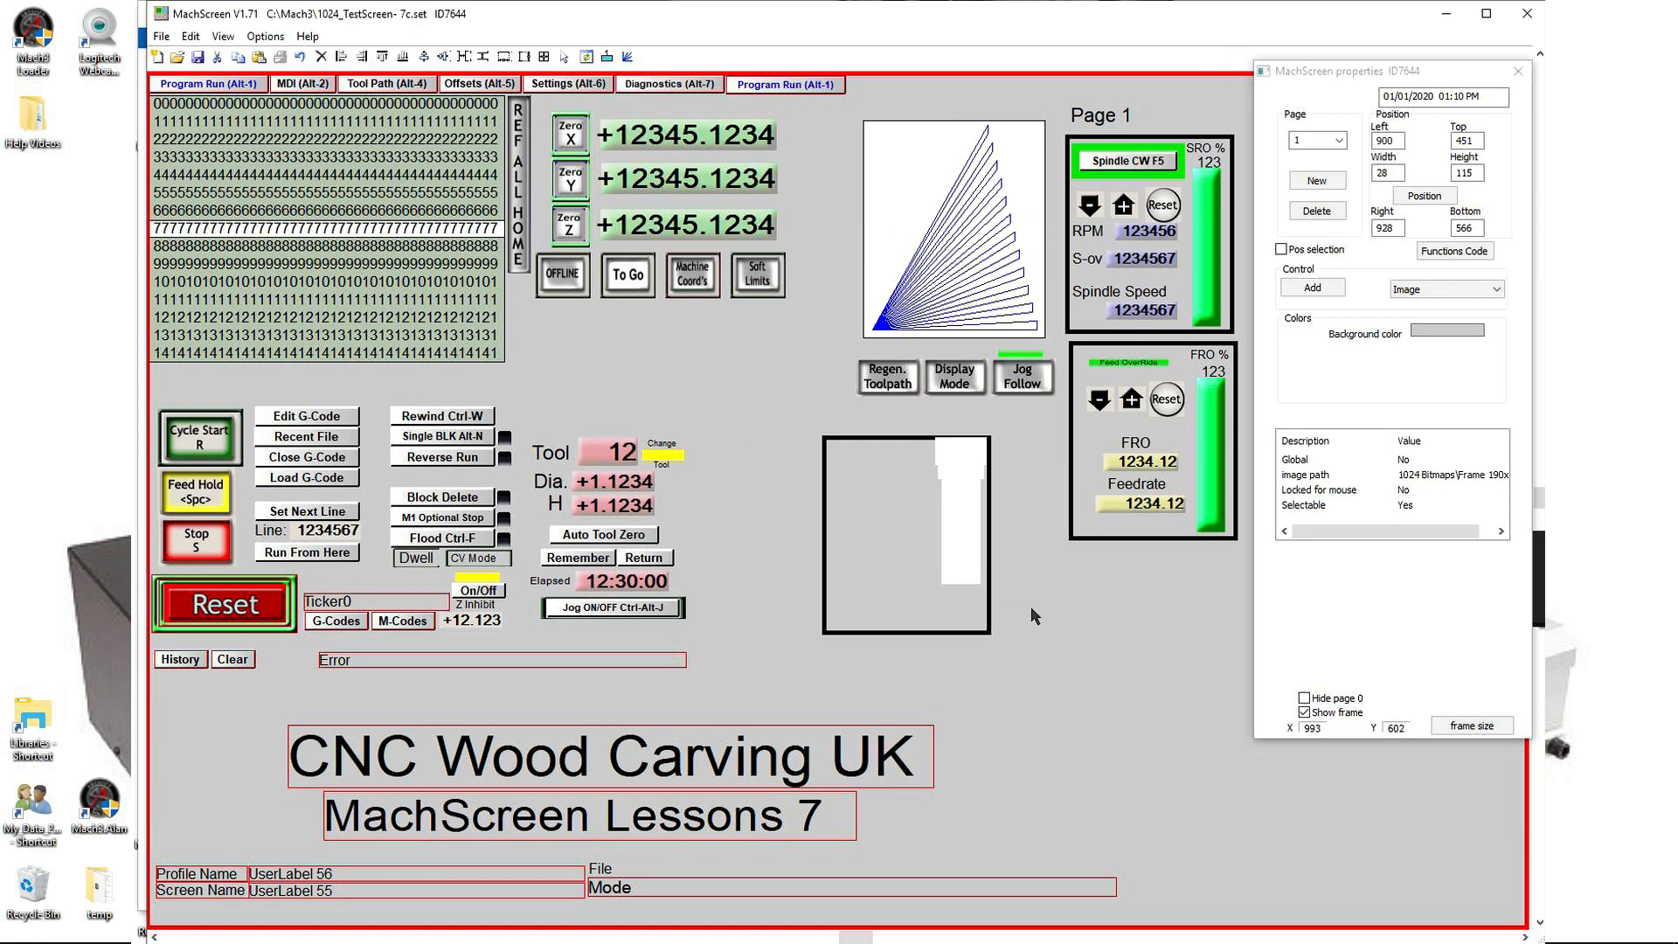
pyautogui.press('Right')
pyautogui.press('Right')
pyautogui.press('Right')
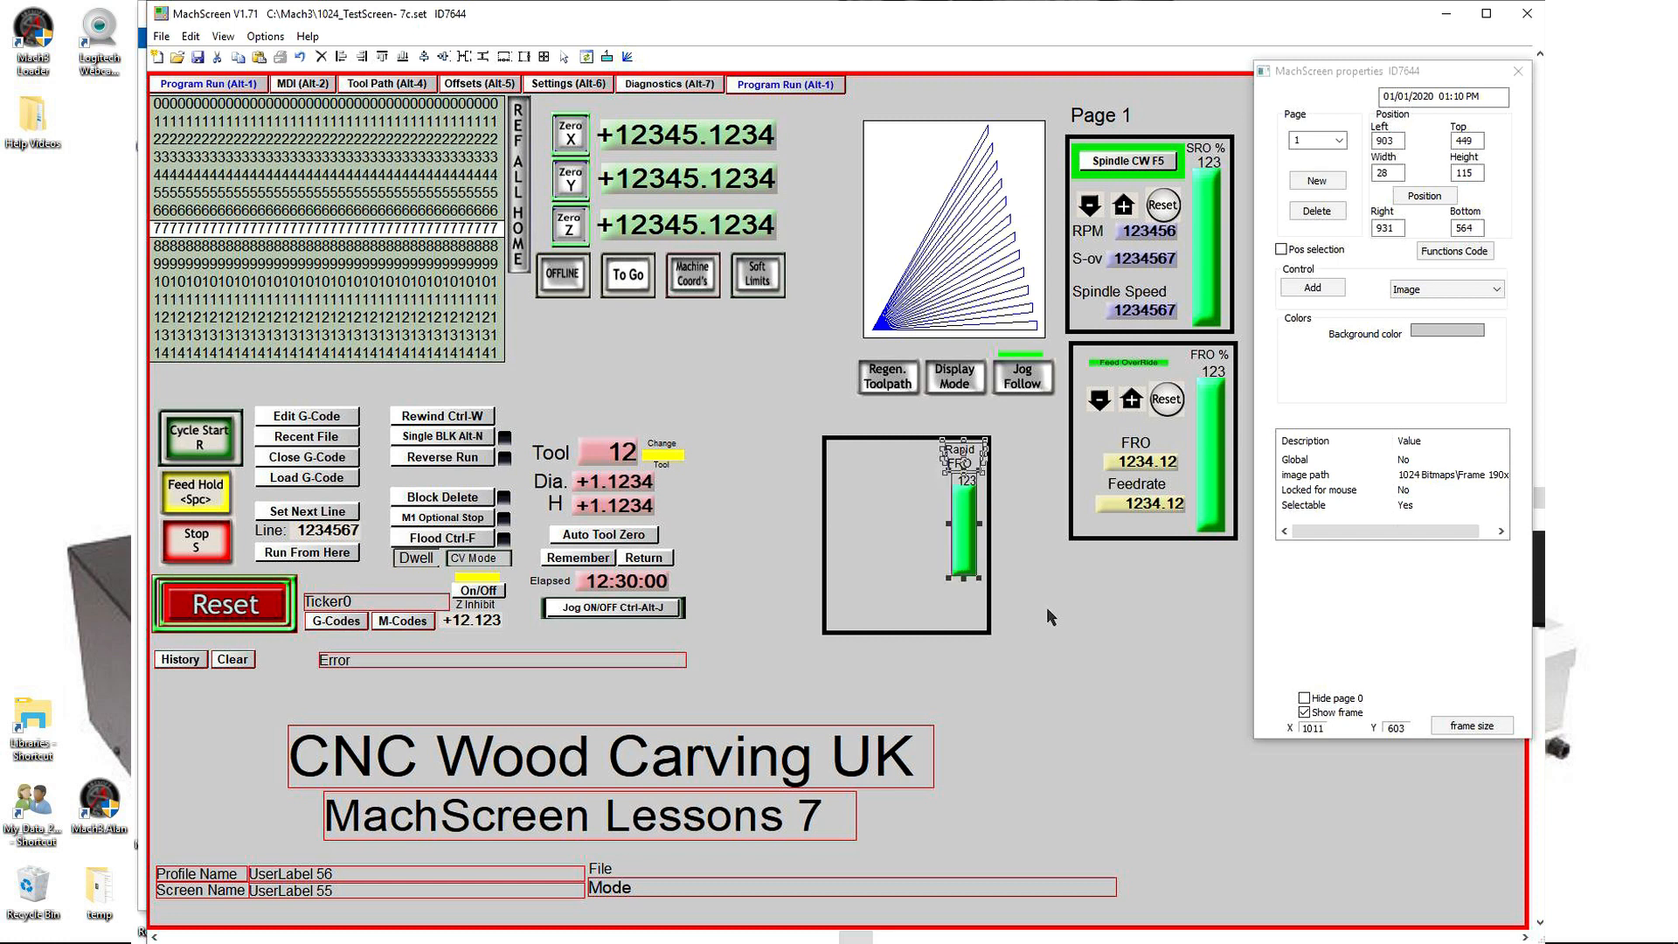
# Step: Move the Z Inhibit LED, On/Off button, label and DRO into the new frame beside the Rapid FRO slider and centre them on each other
pyautogui.press('Up')
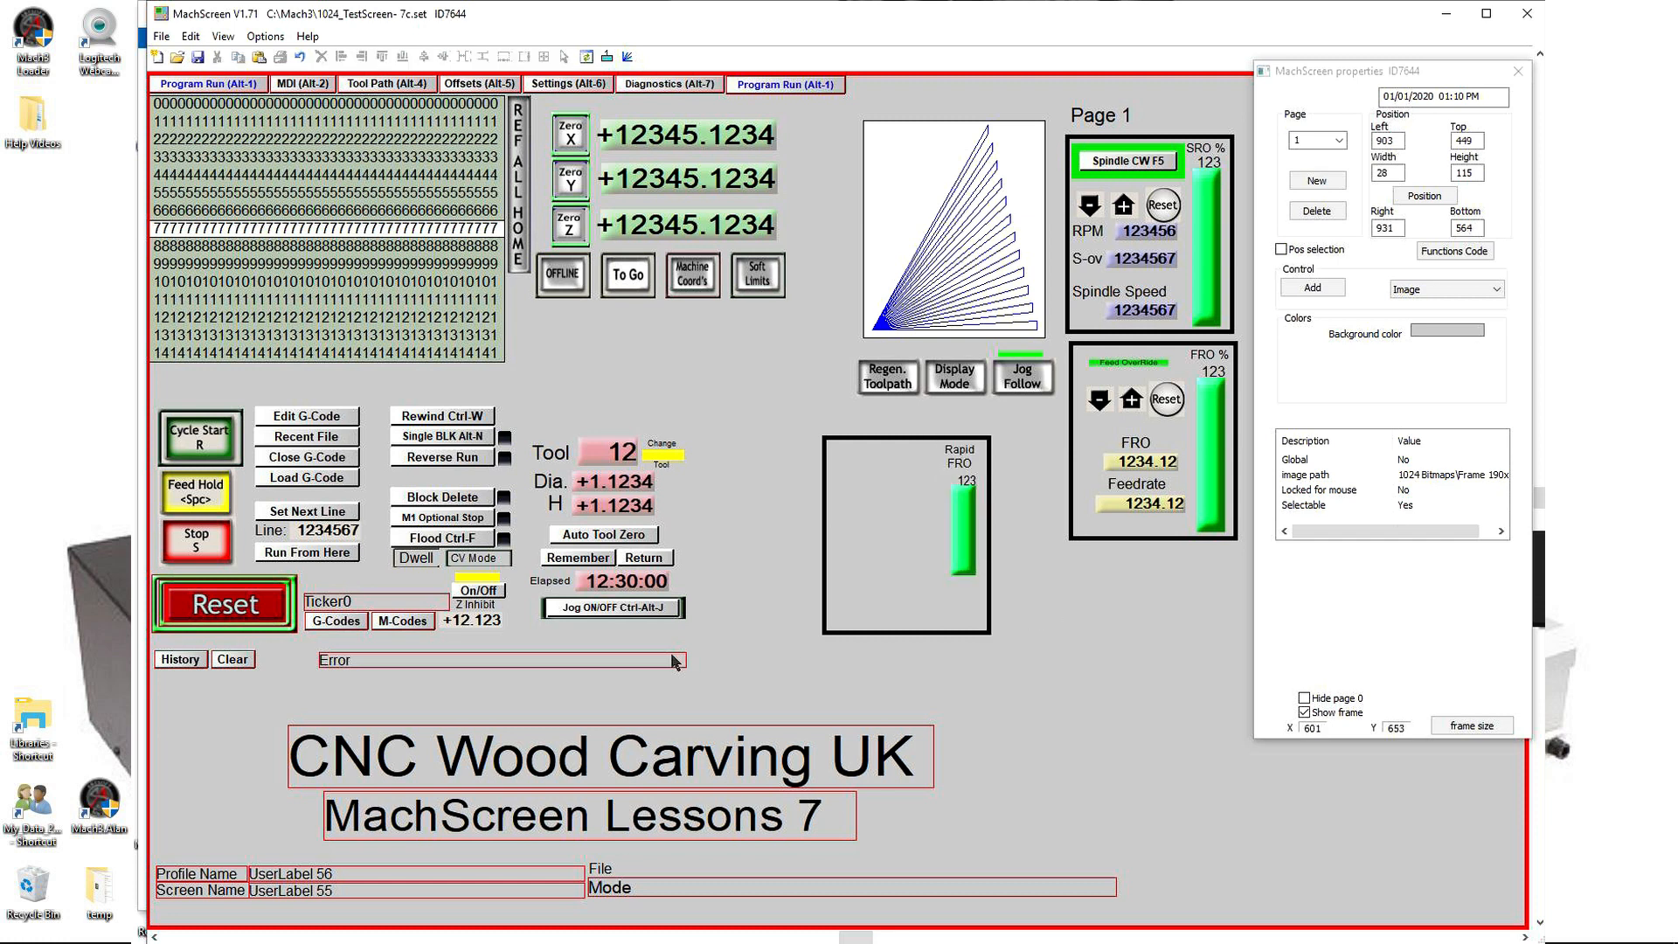
pyautogui.click(474, 578)
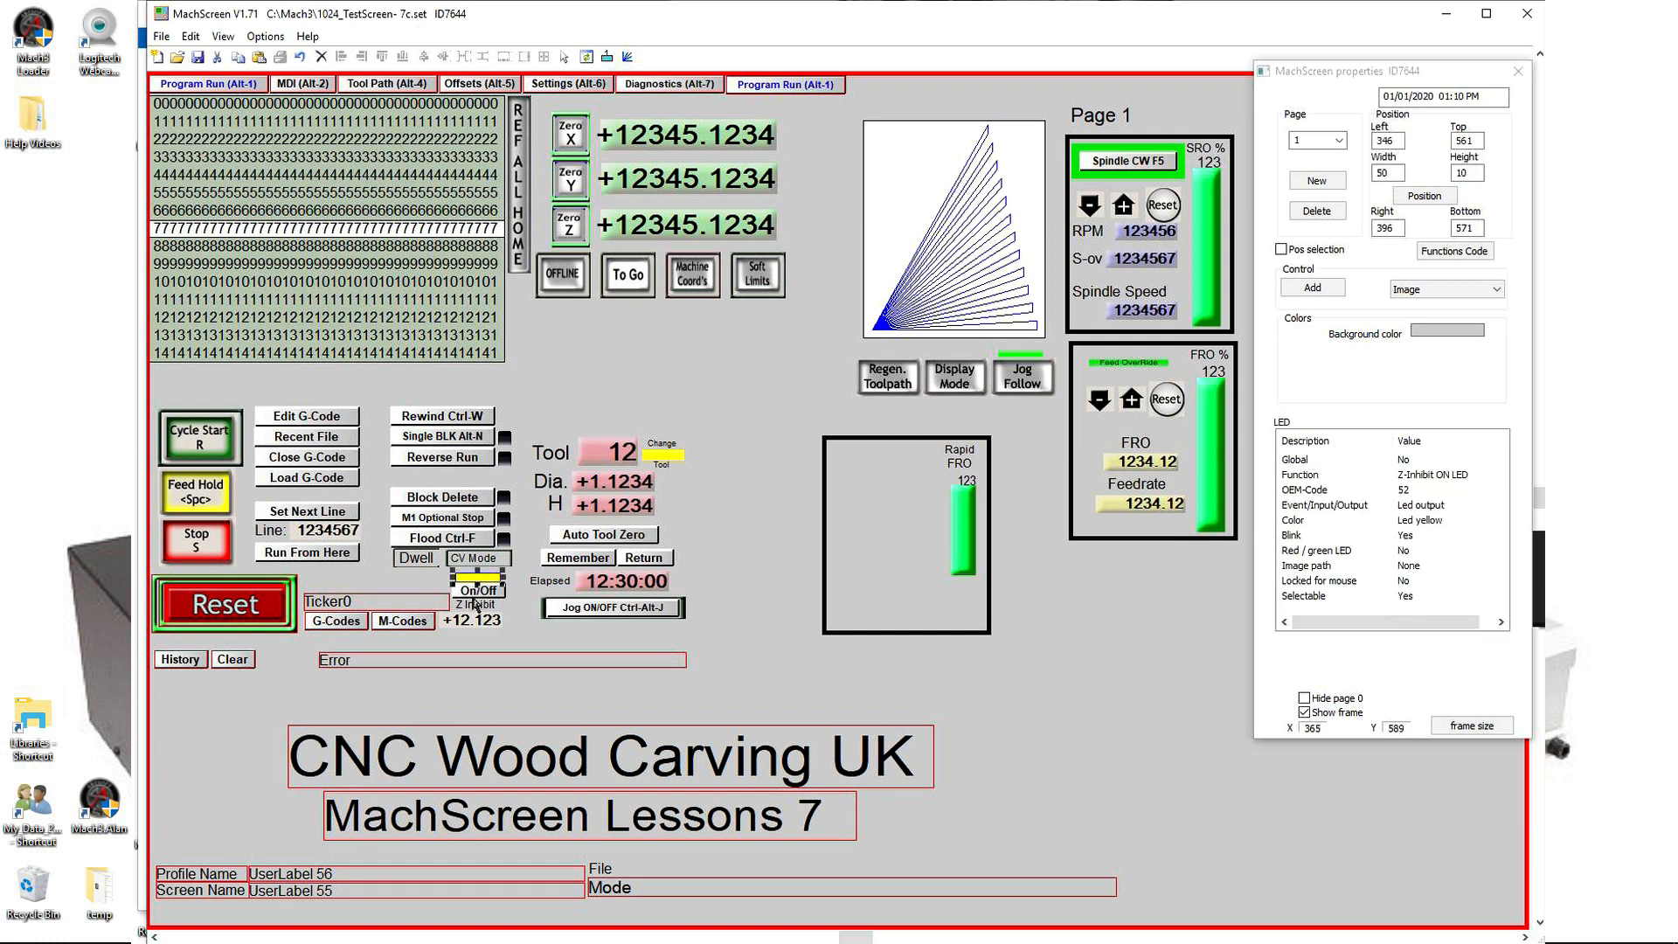
pyautogui.keyDown('shift'); pyautogui.click(475, 596); pyautogui.keyUp('shift')
pyautogui.keyDown('shift'); pyautogui.click(472, 606); pyautogui.keyUp('shift')
pyautogui.keyDown('shift'); pyautogui.click(473, 621); pyautogui.keyUp('shift')
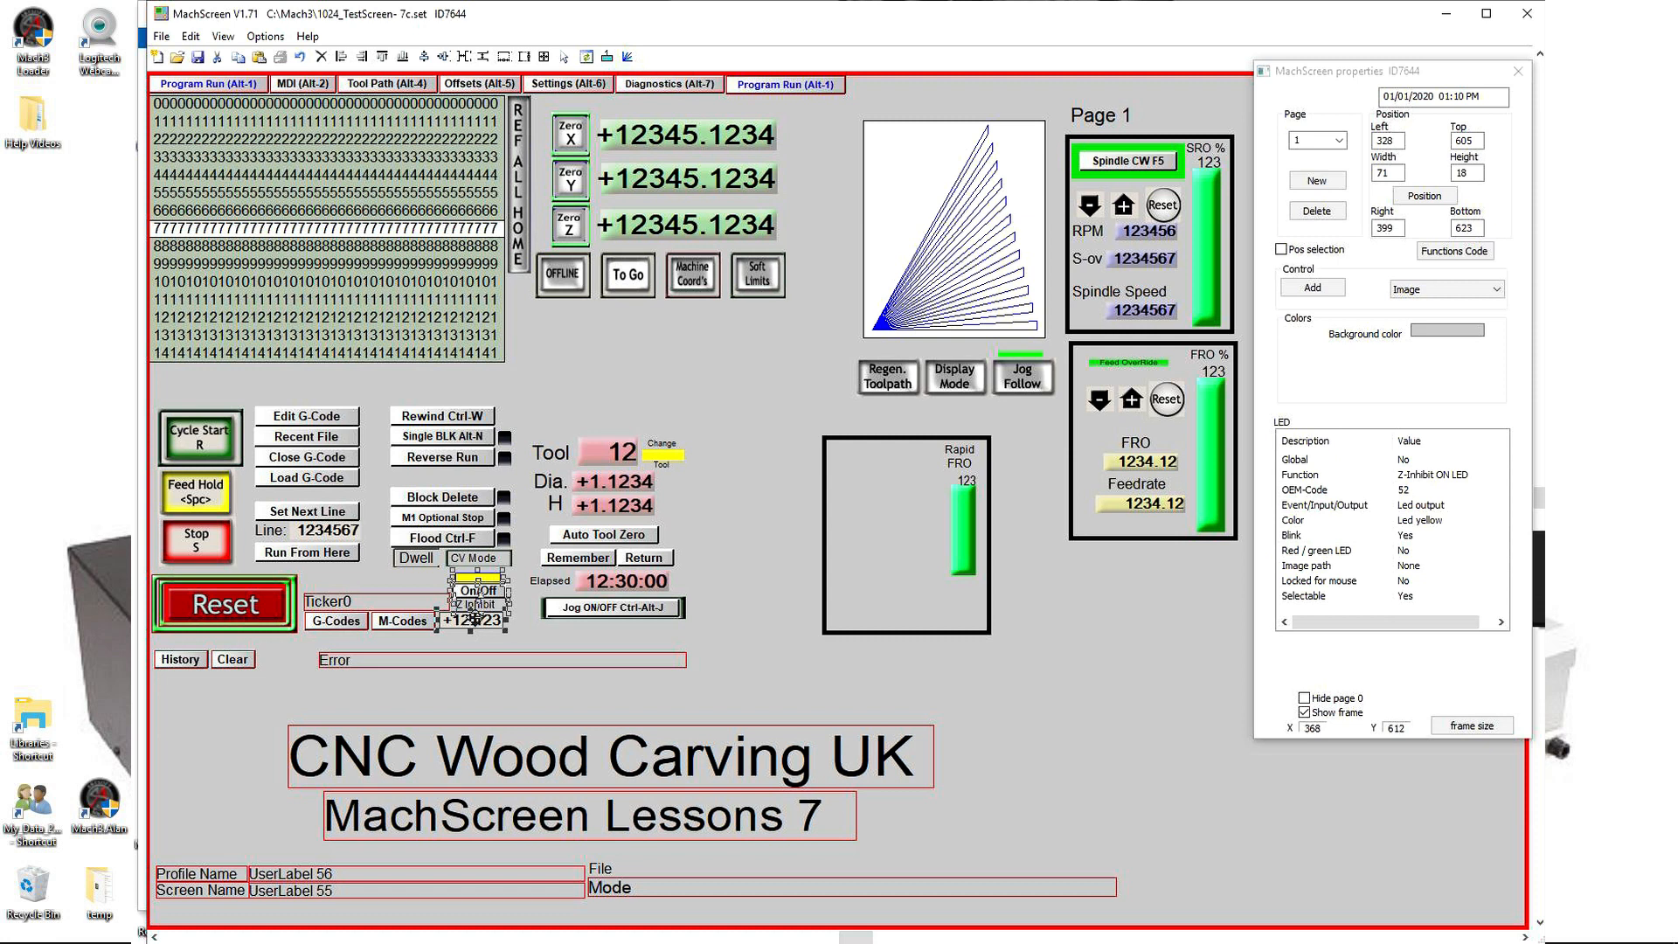
pyautogui.moveTo(476, 618); pyautogui.dragTo(904, 566)
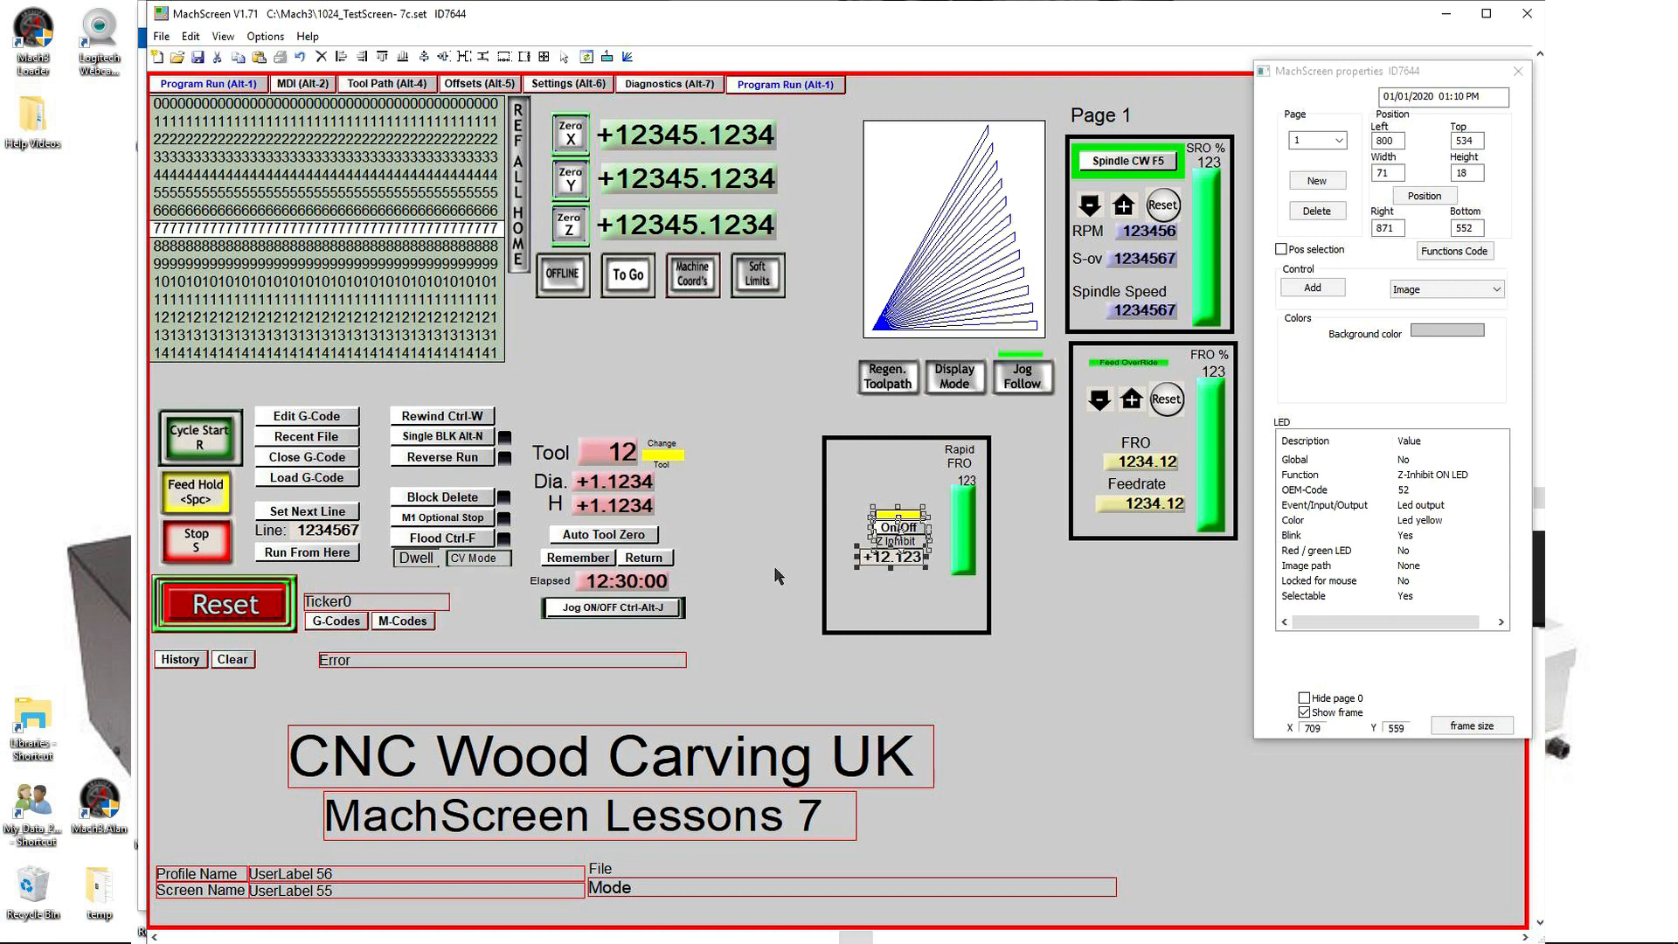
pyautogui.click(423, 57)
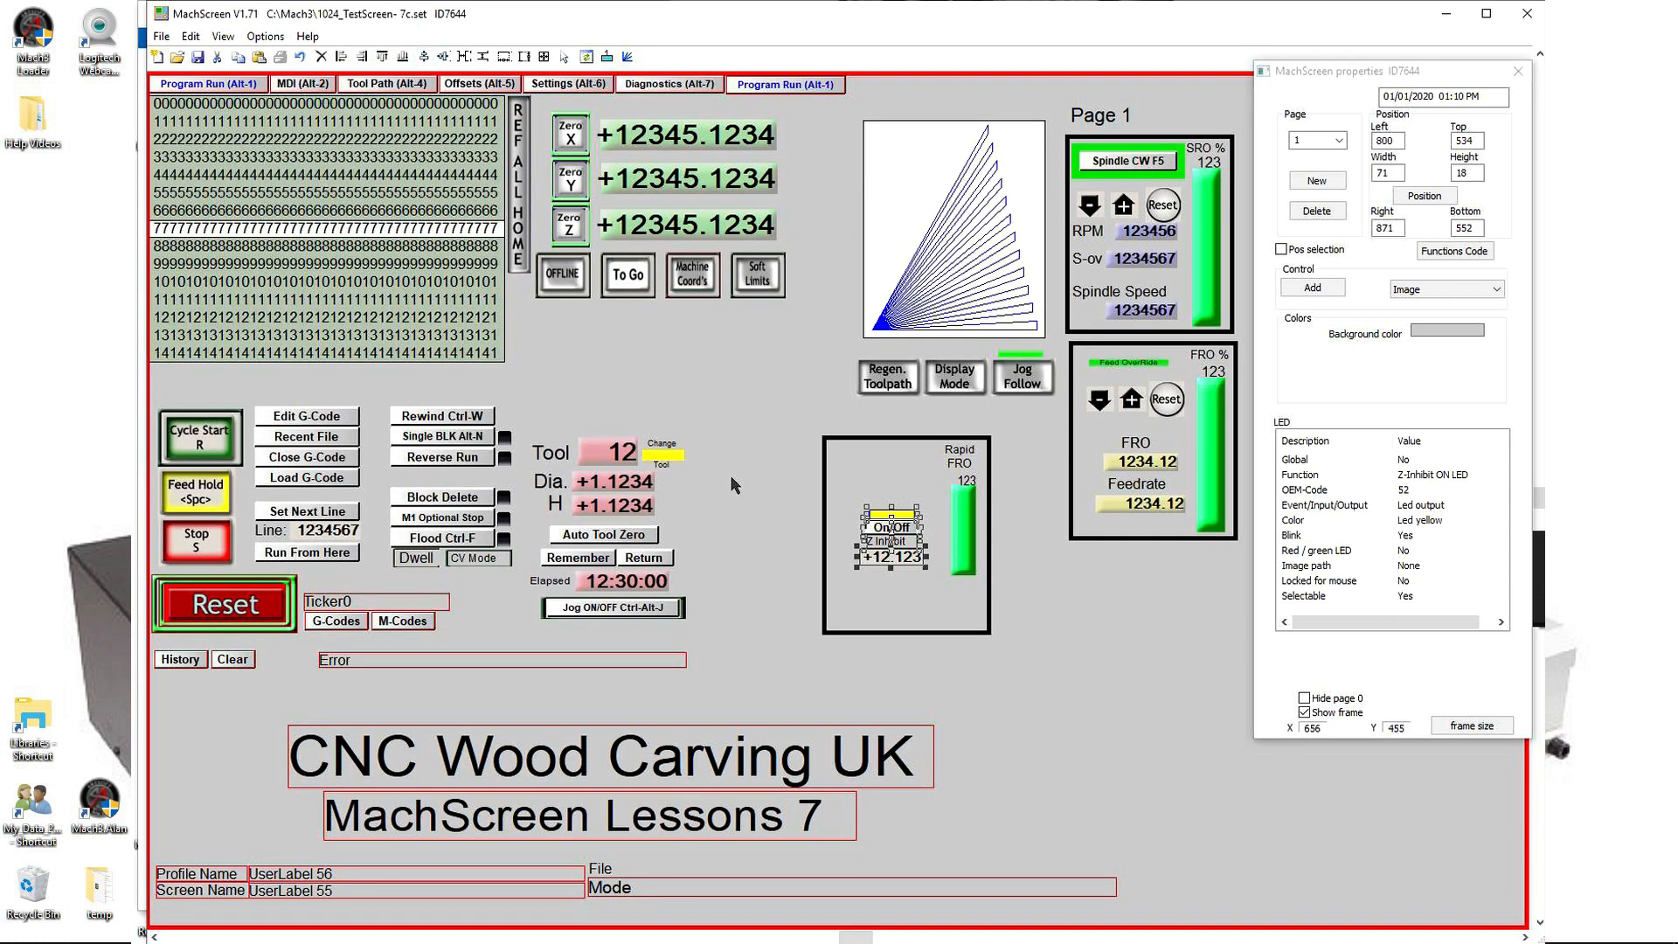
pyautogui.click(774, 522)
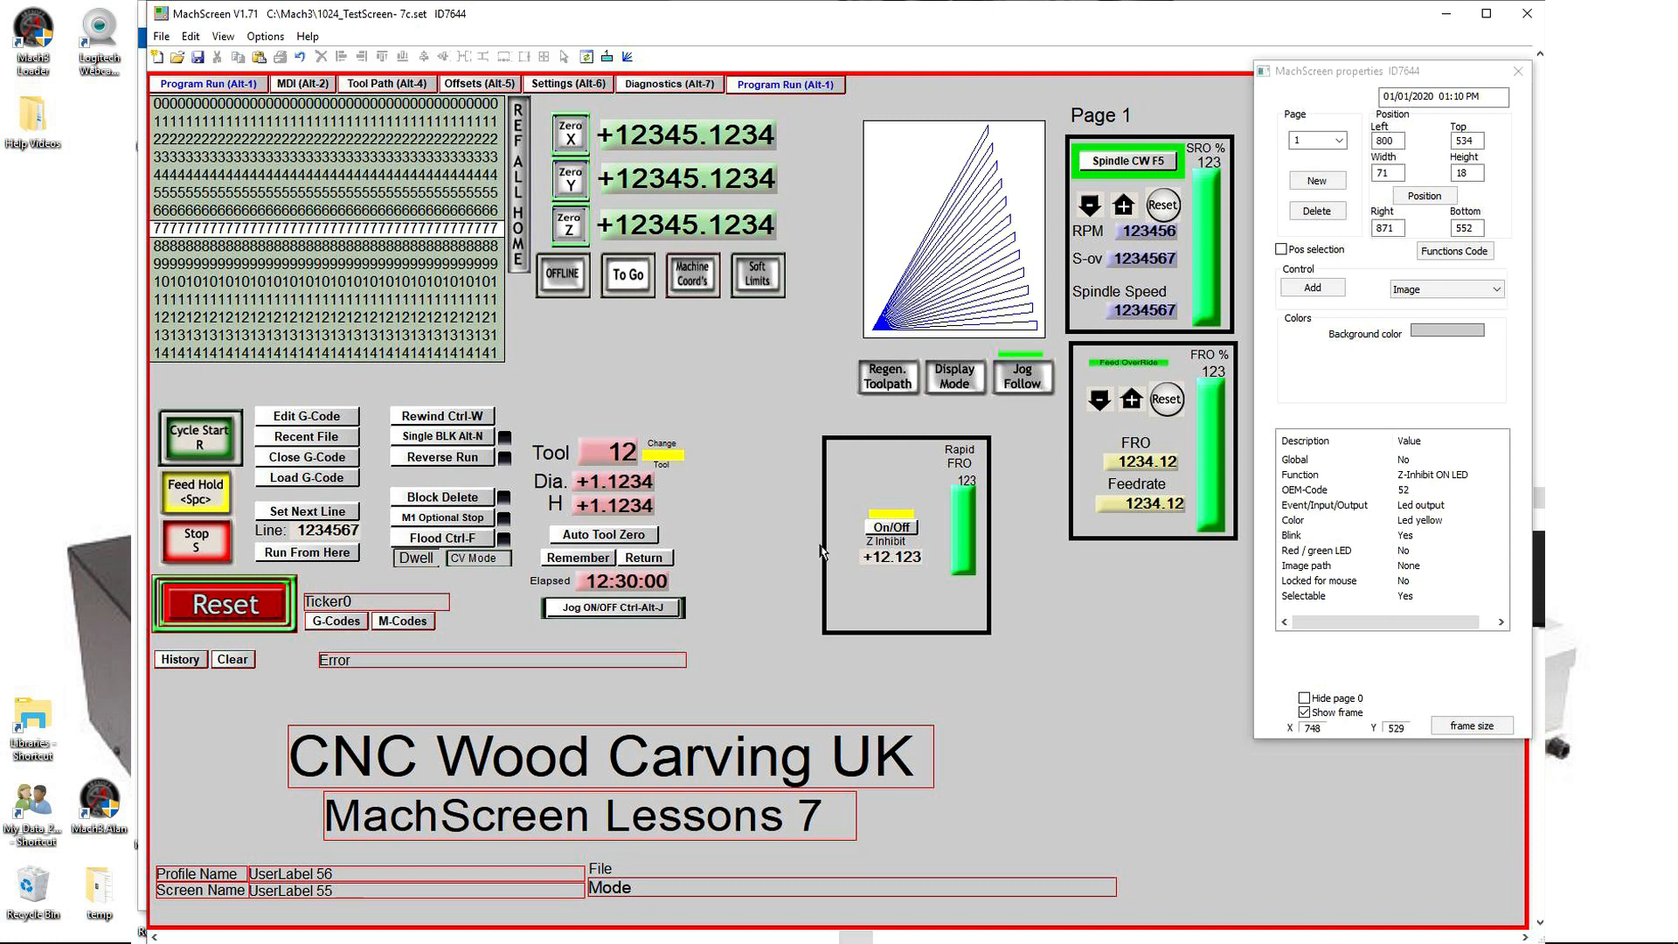
# Step: Try to make the Z Inhibit On/Off button and its yellow LED the same size
pyautogui.click(891, 529)
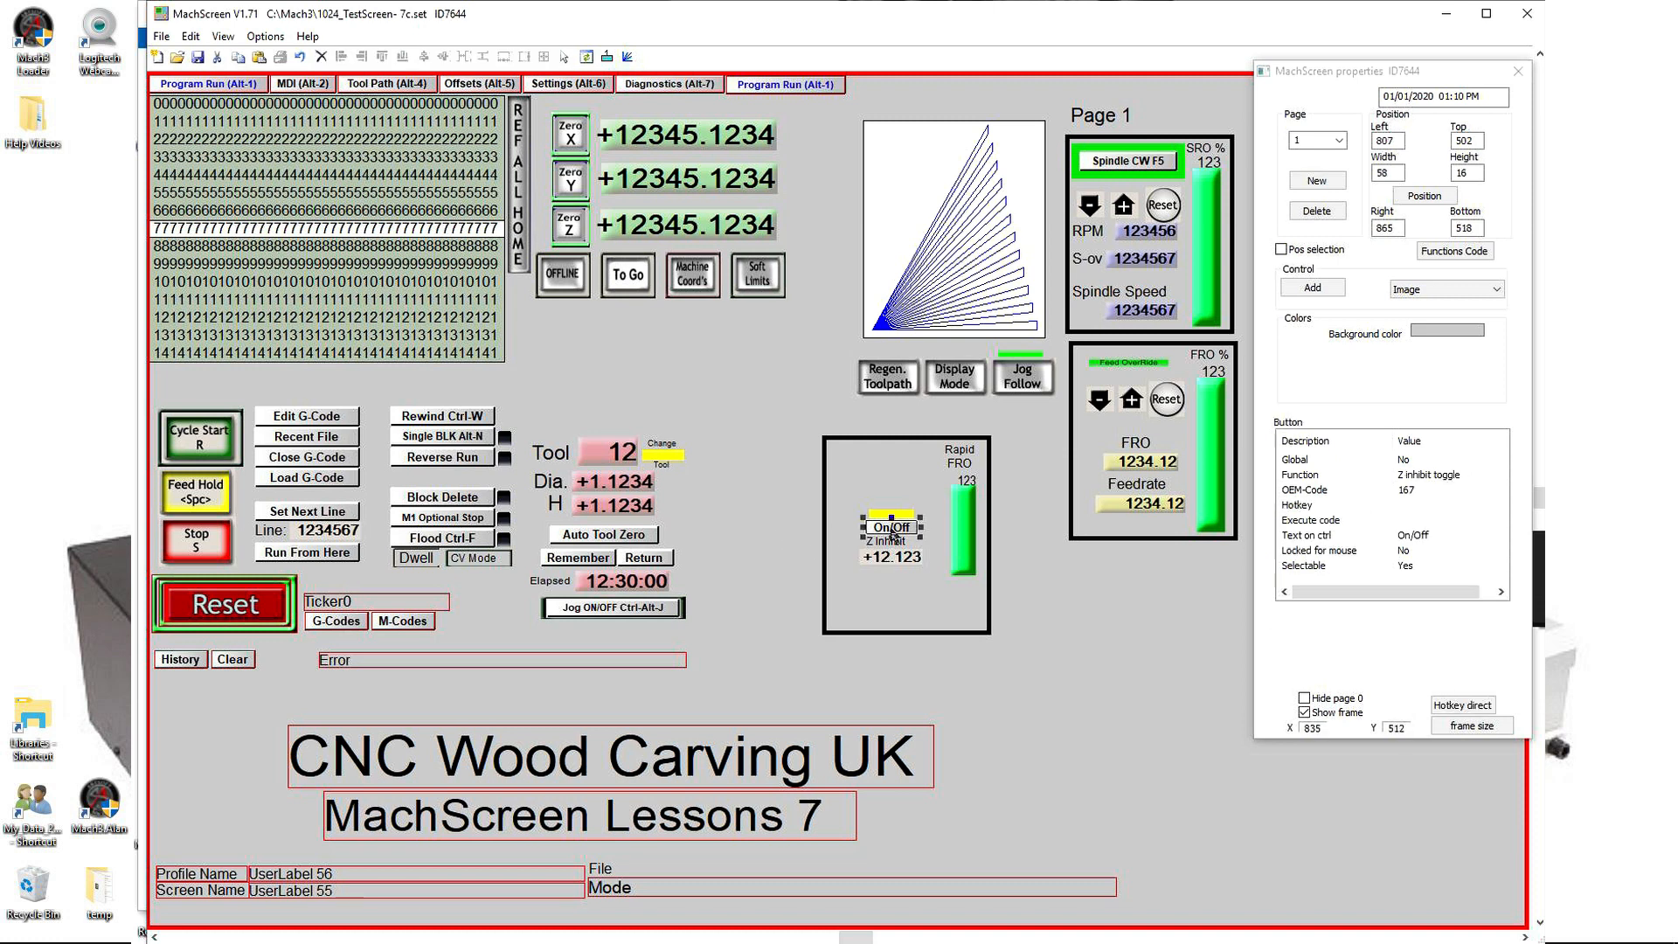
pyautogui.keyDown('ctrl'); pyautogui.click(889, 514); pyautogui.keyUp('ctrl')
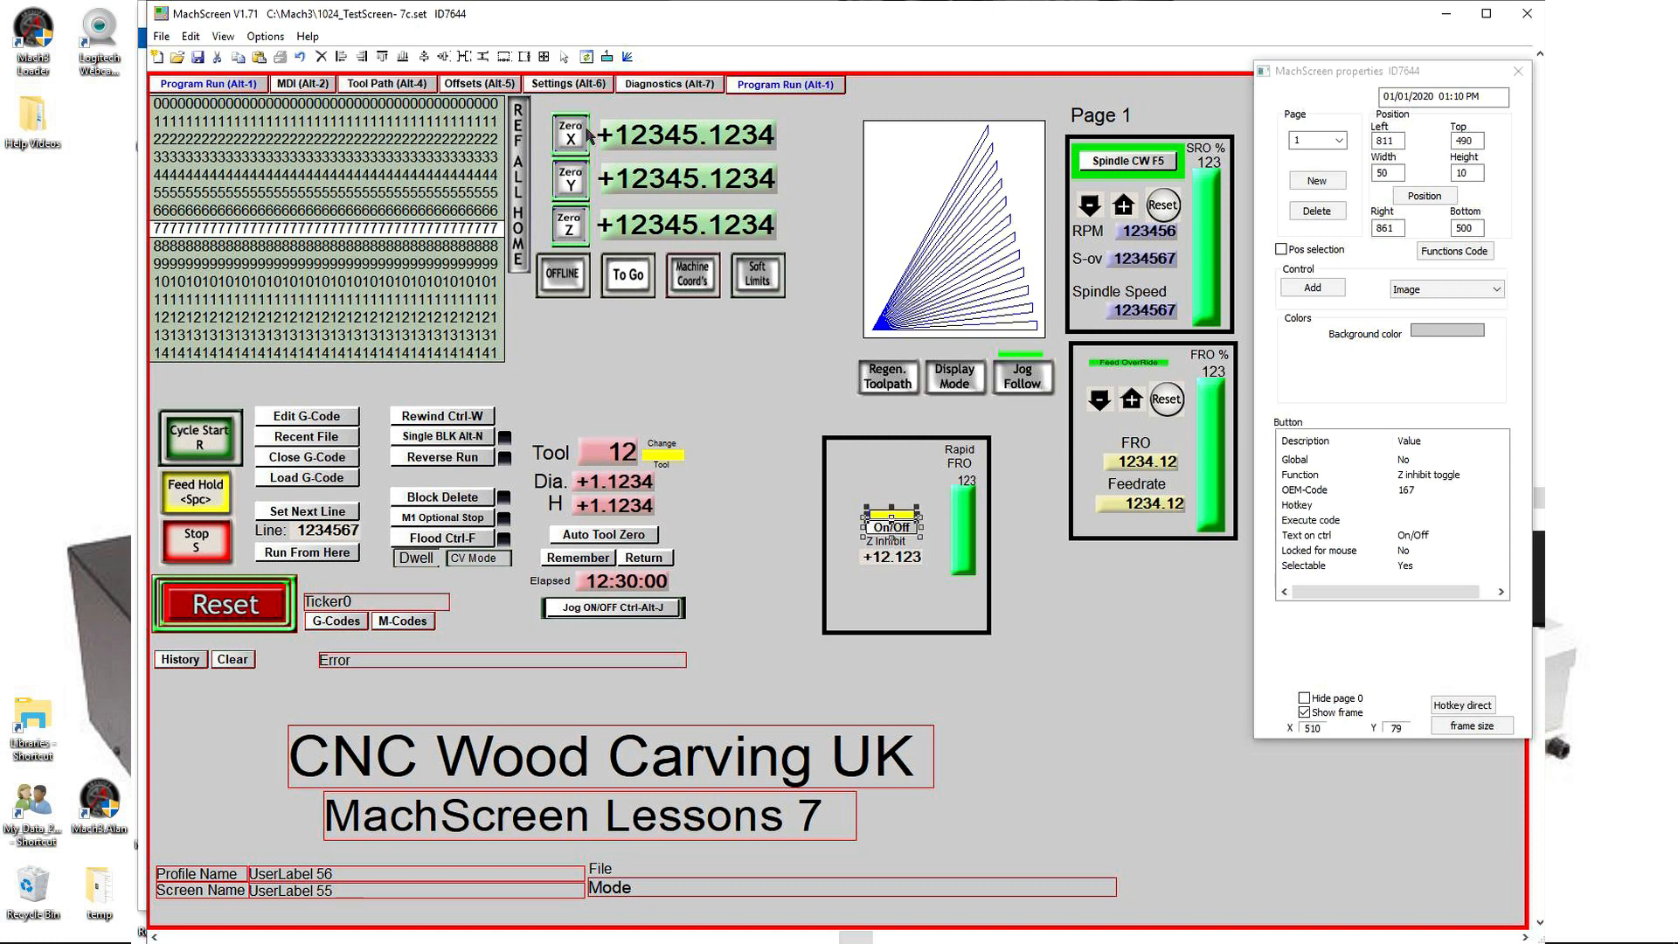
pyautogui.click(542, 58)
pyautogui.click(300, 56)
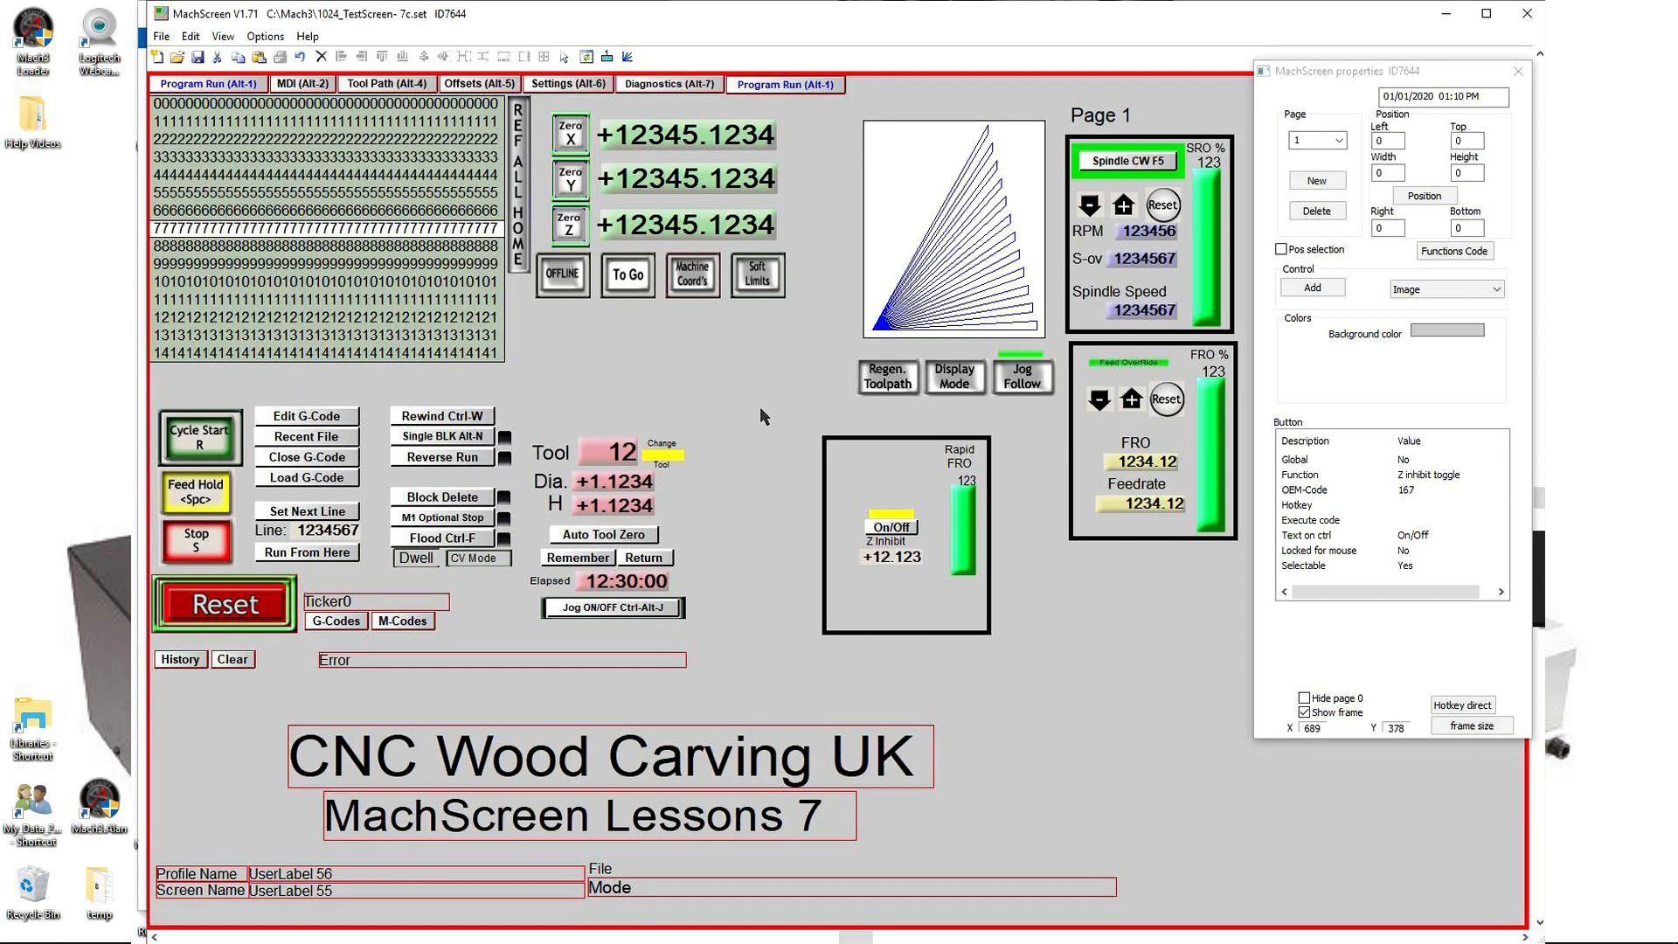
# Step: Make the Z Inhibit LED, On/Off button, label and DRO the same size and centre them on each other
pyautogui.click(890, 514)
pyautogui.keyDown('ctrl'); pyautogui.click(889, 538); pyautogui.keyUp('ctrl')
pyautogui.keyDown('ctrl'); pyautogui.click(891, 559); pyautogui.keyUp('ctrl')
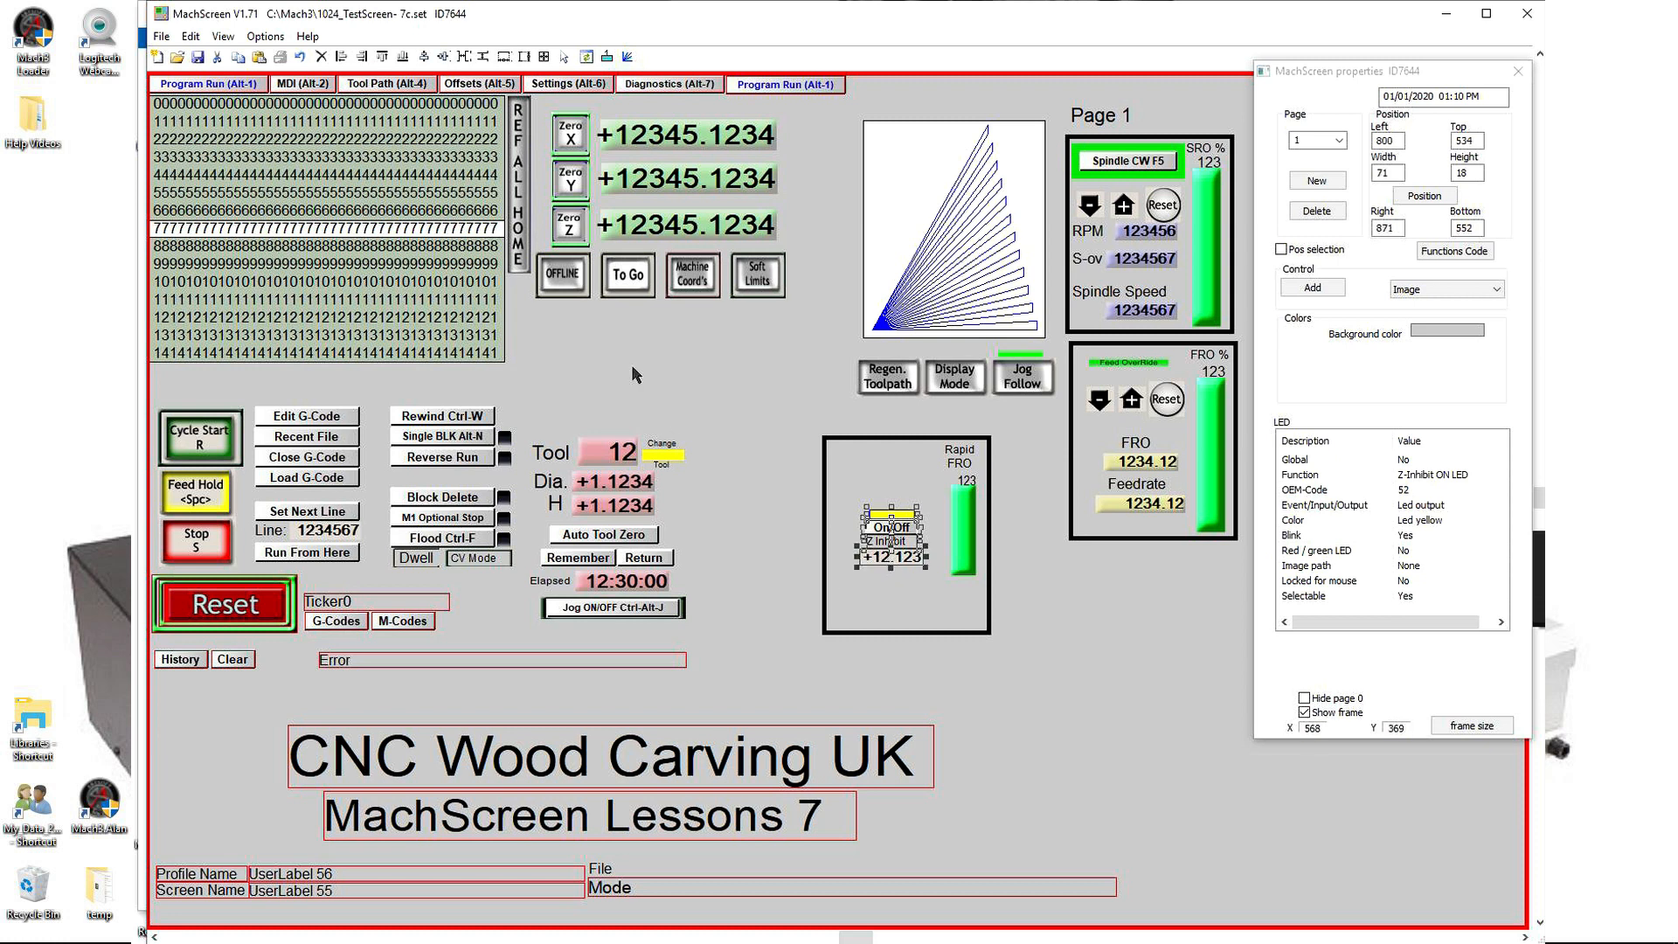
pyautogui.click(545, 58)
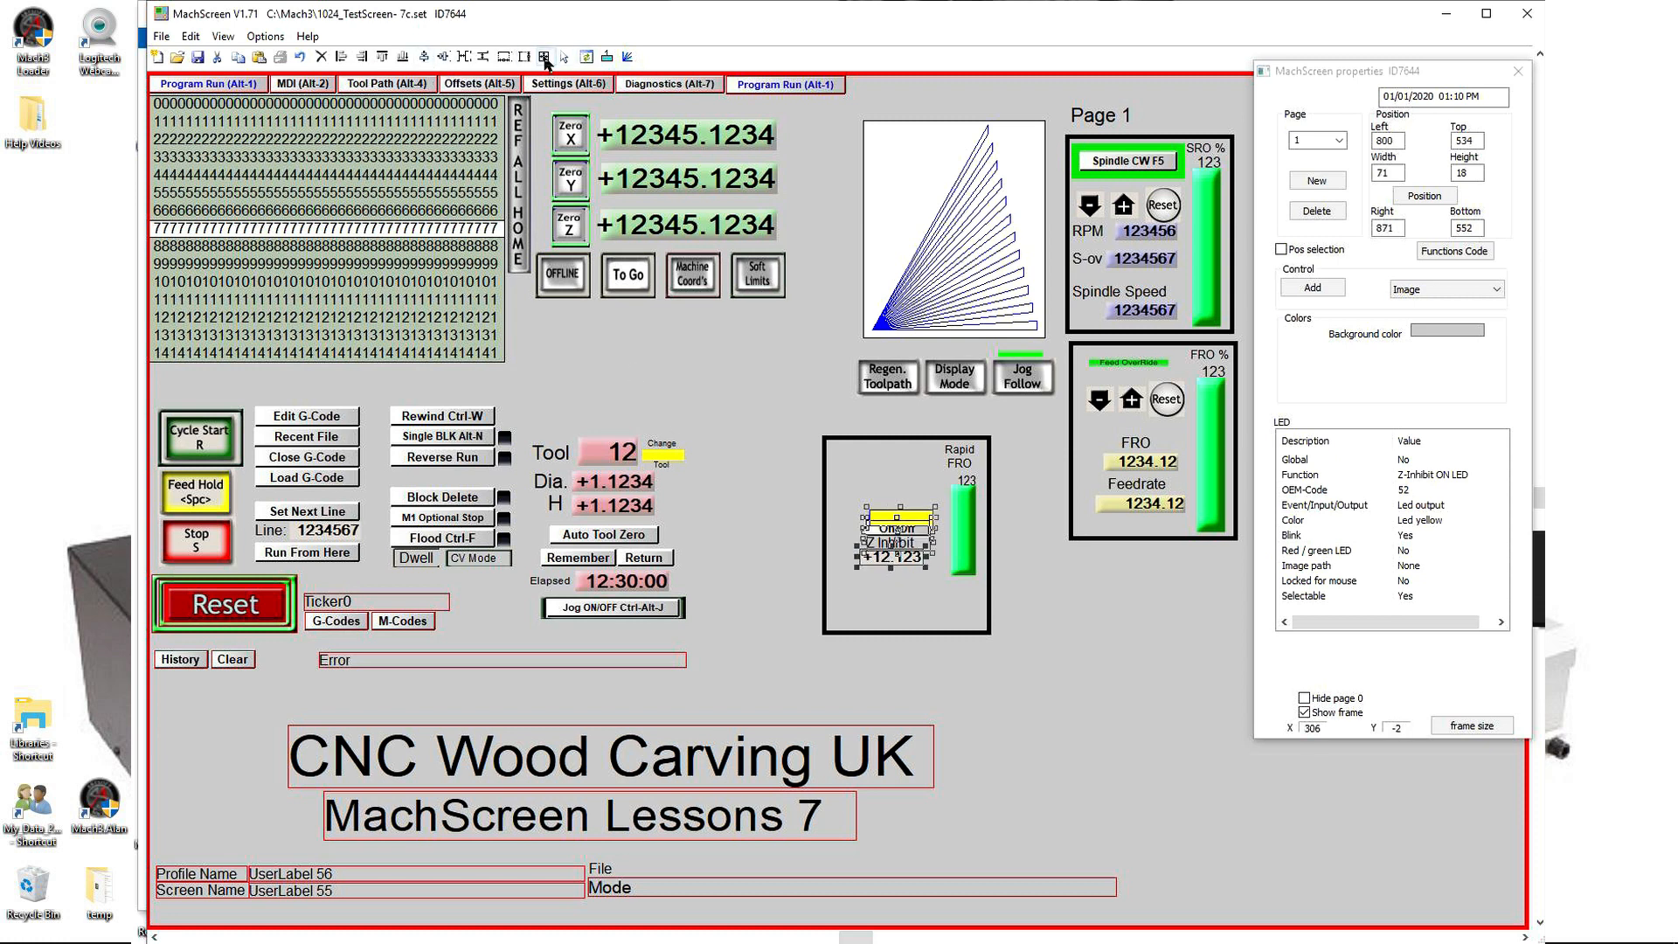
pyautogui.click(425, 58)
pyautogui.click(972, 654)
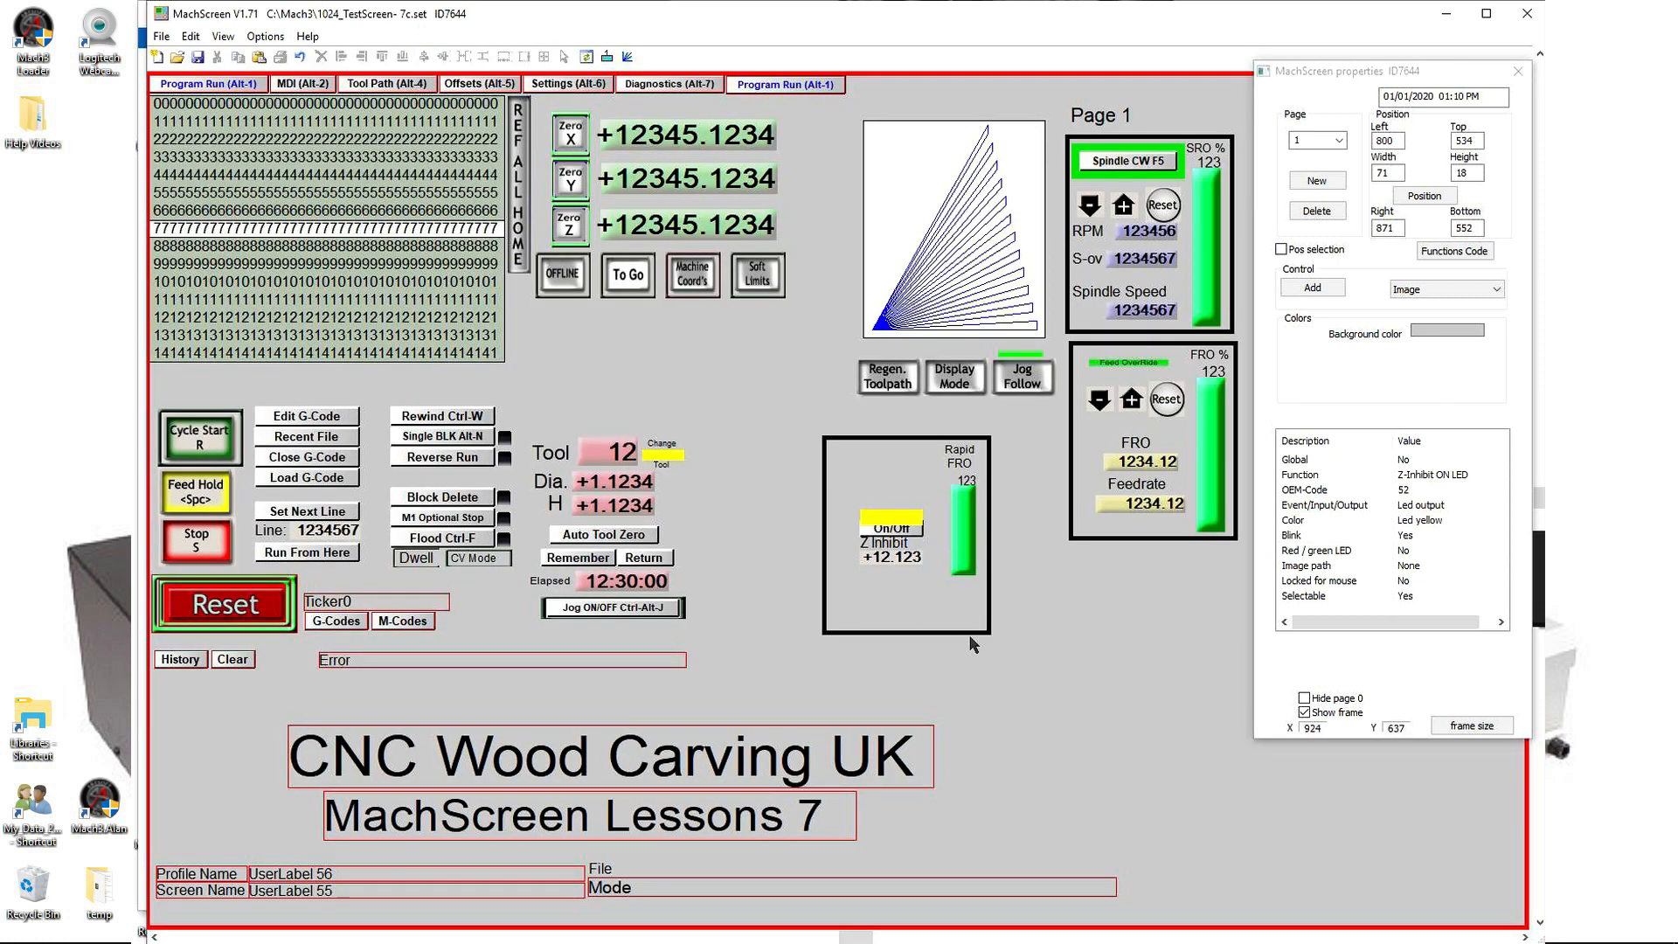
# Step: Move the yellow LED up clear of the On/Off button and space the four Z Inhibit controls evenly in the vertical direction
pyautogui.click(887, 518)
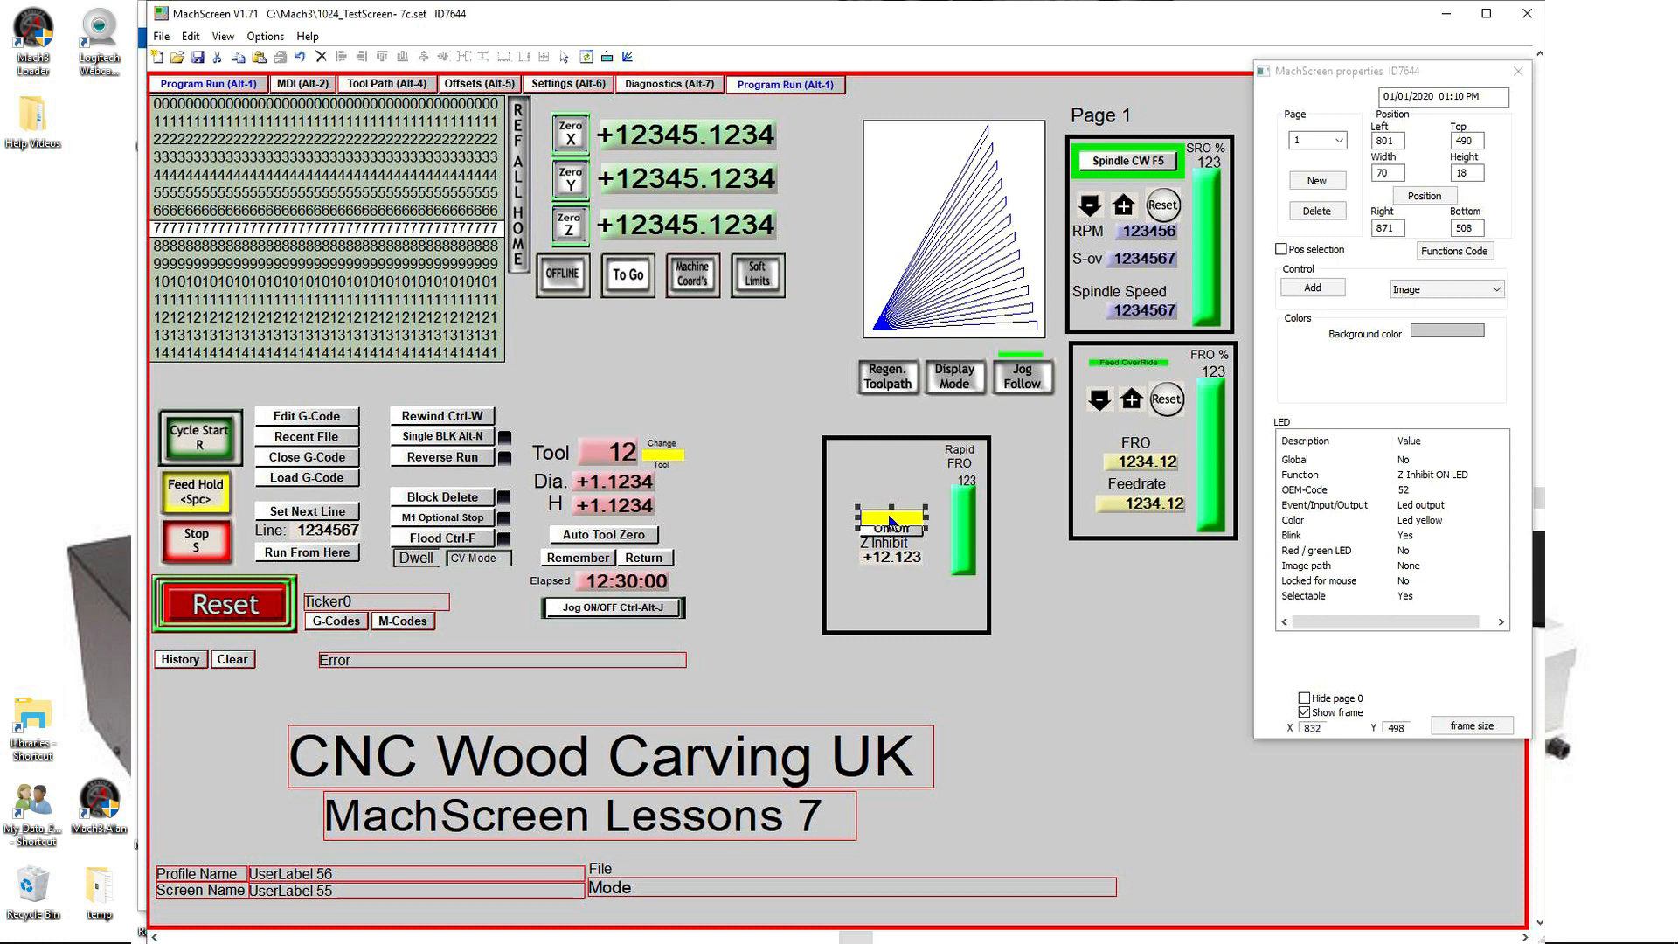
pyautogui.moveTo(890, 509); pyautogui.dragTo(900, 500)
pyautogui.click(888, 543)
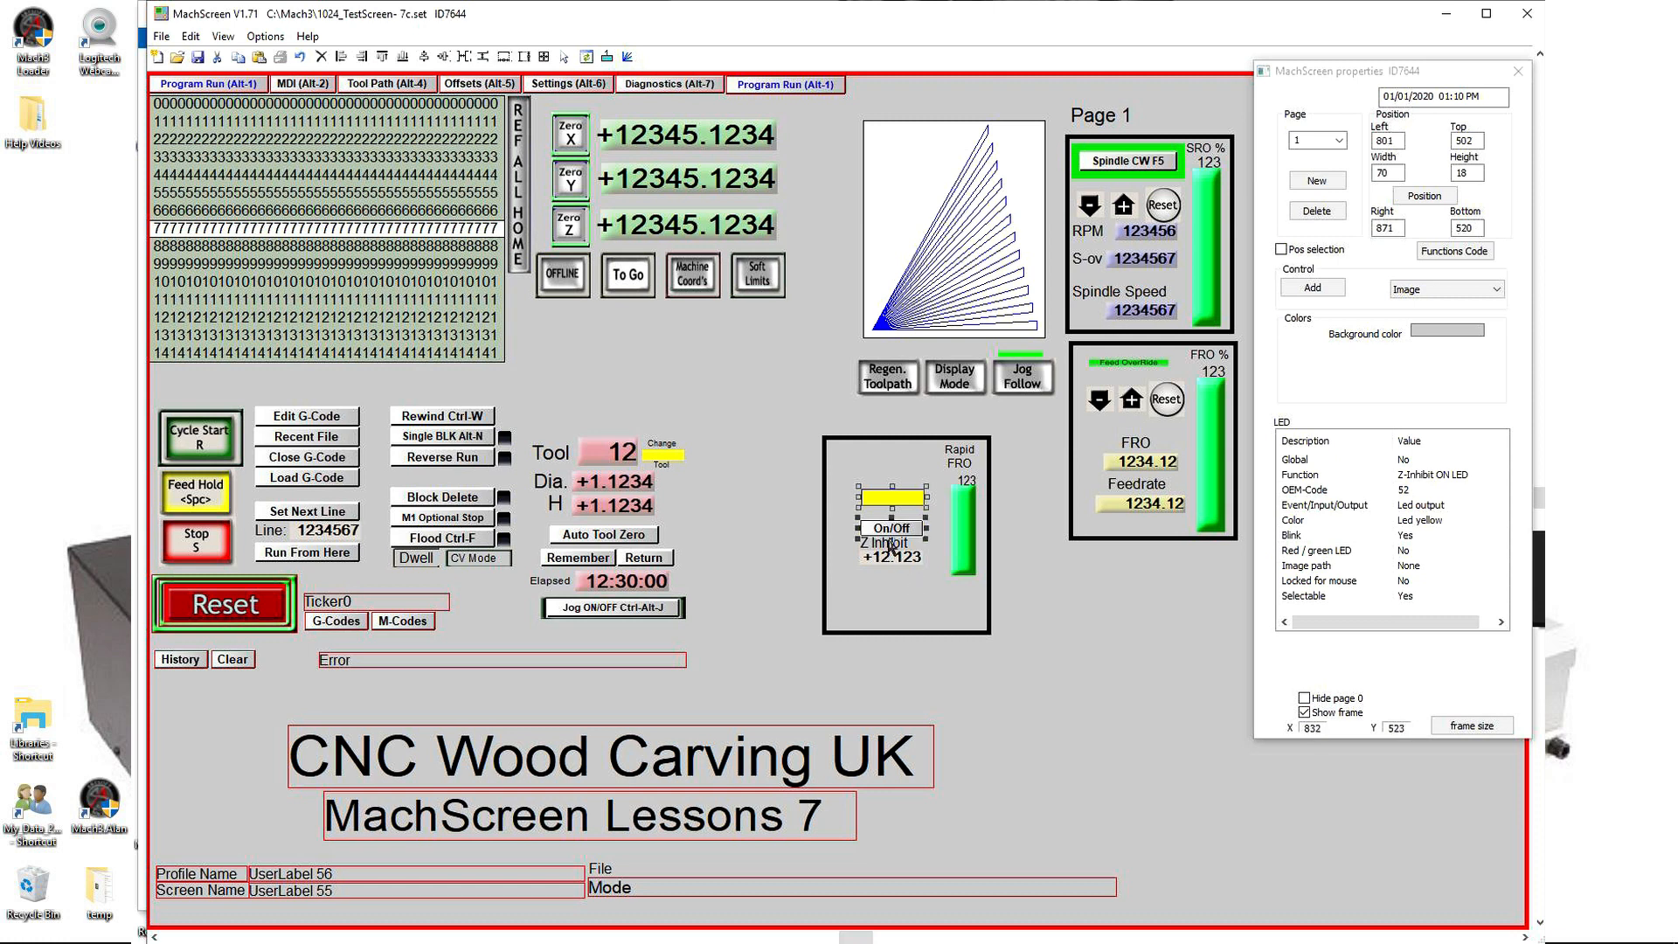
pyautogui.click(887, 561)
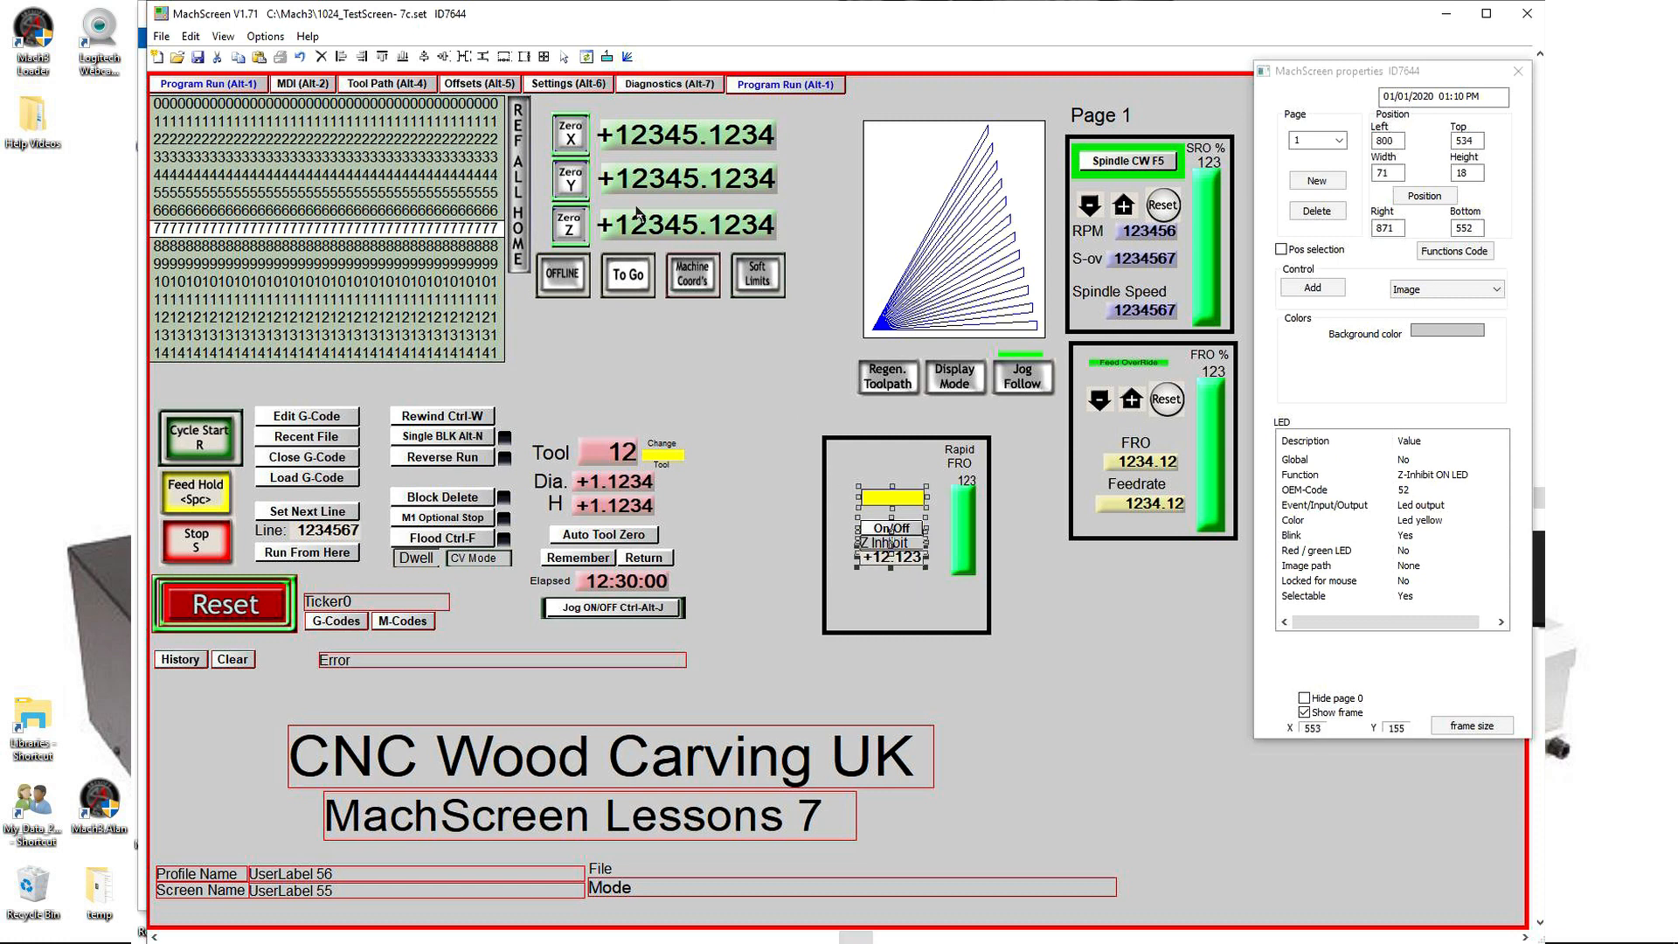
pyautogui.click(481, 57)
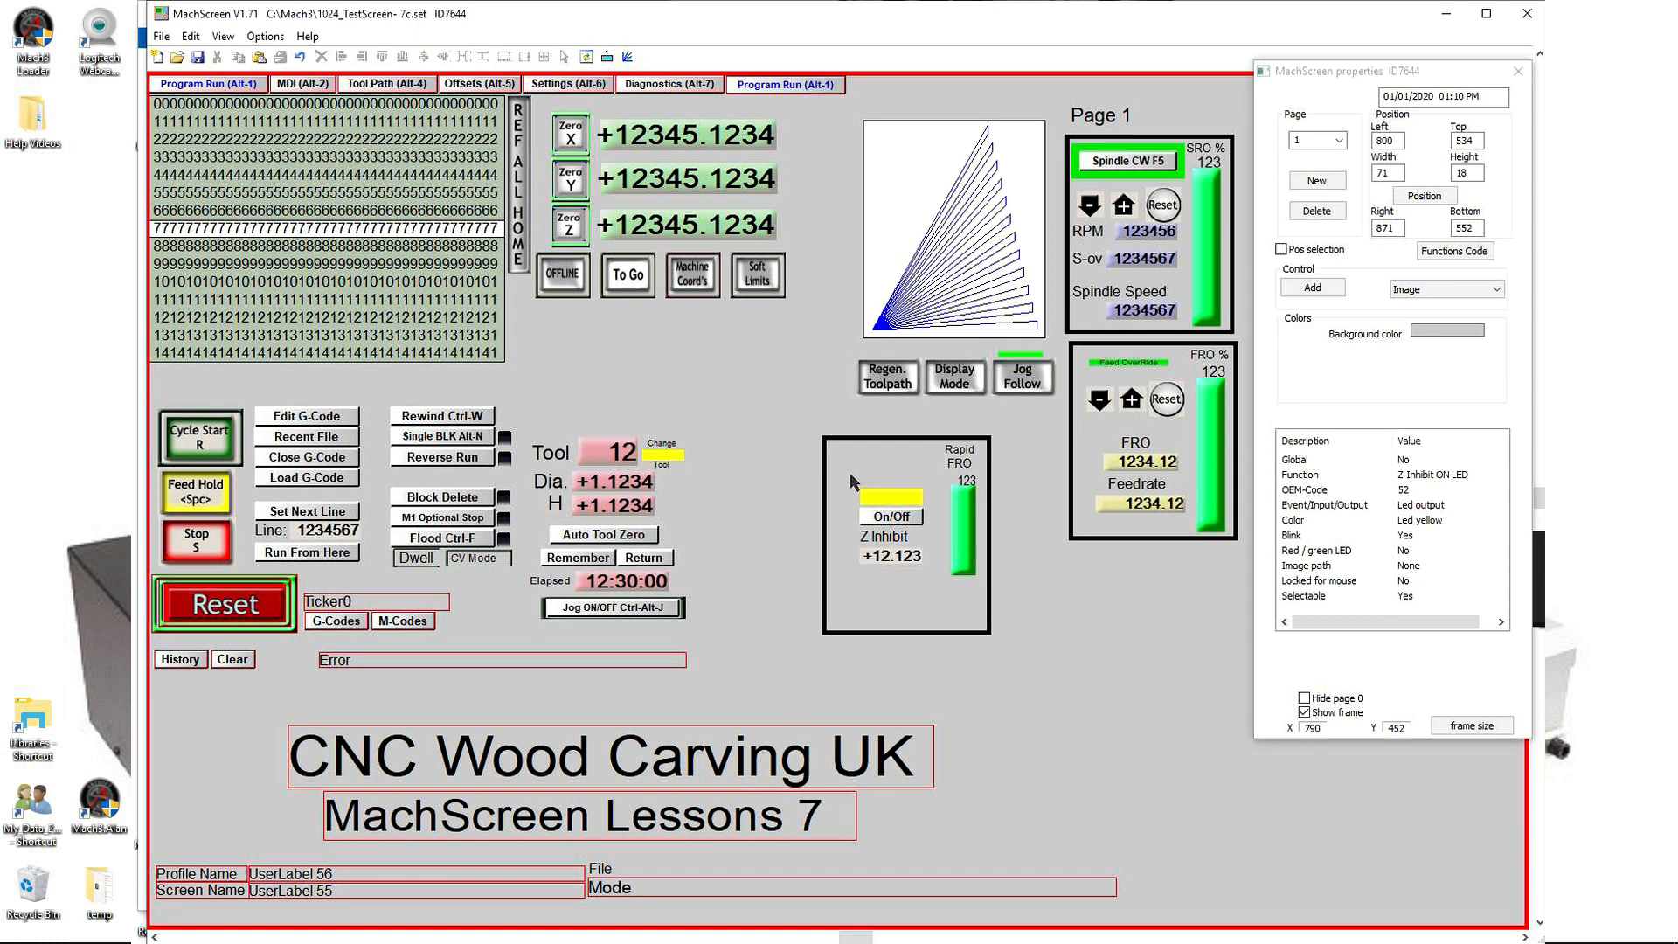
pyautogui.click(942, 568)
pyautogui.click(763, 522)
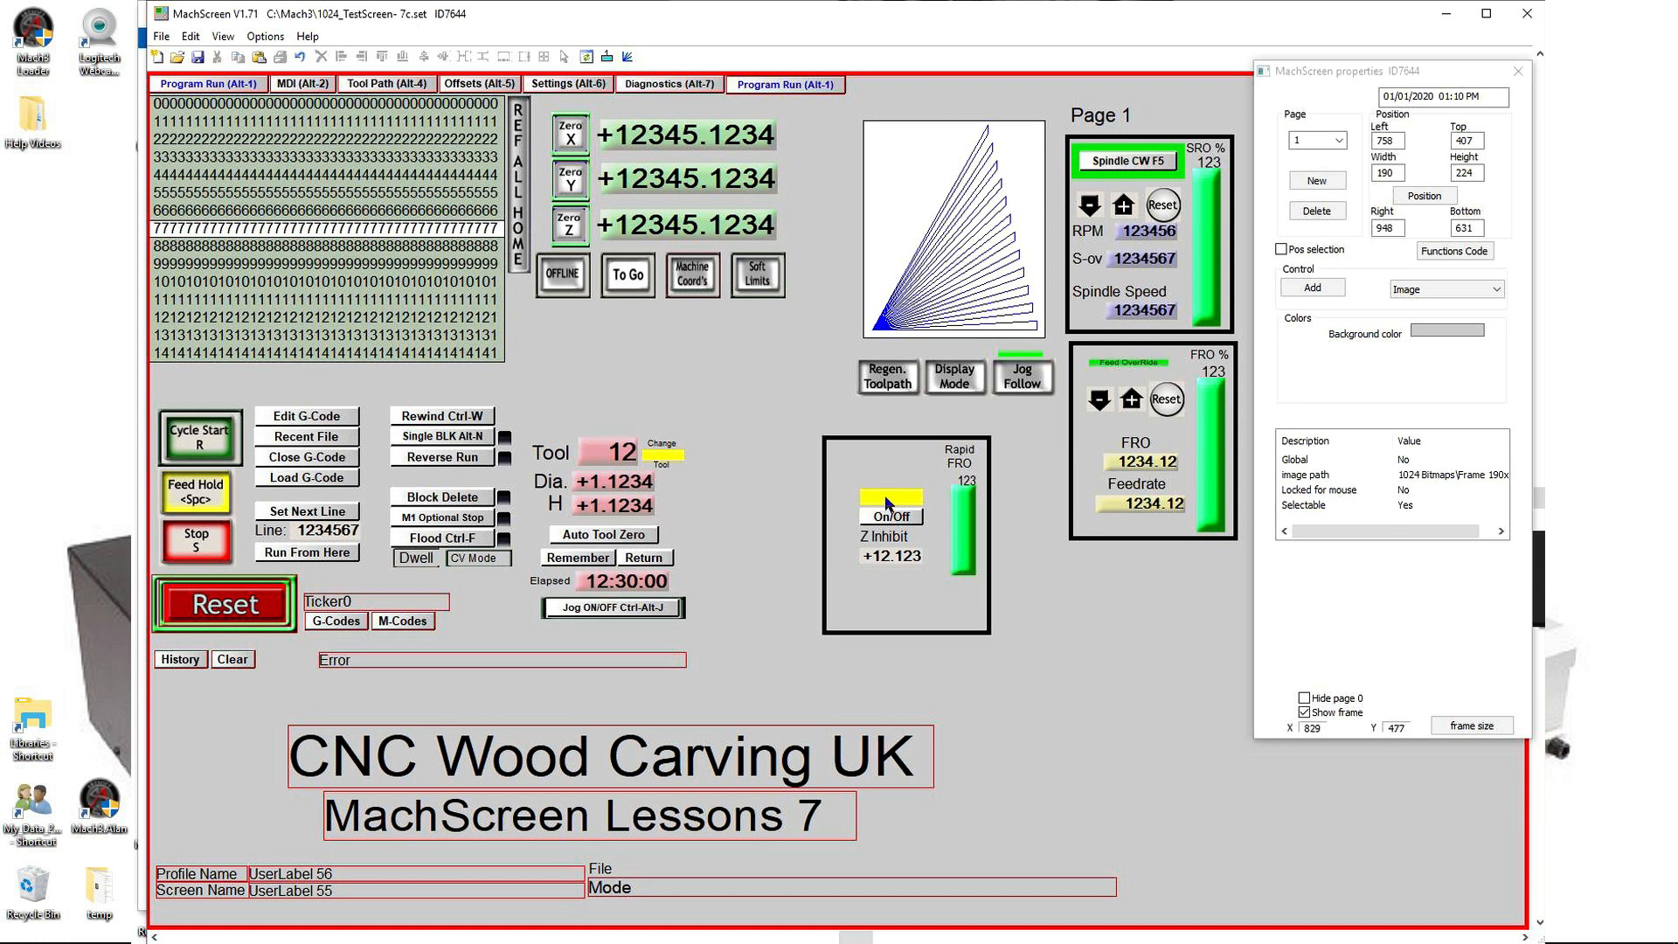
# Step: Shift the Z Inhibit LED, On/Off button, label and DRO rightward, close to the Rapid FRO slider
pyautogui.click(889, 500)
pyautogui.keyDown('ctrl'); pyautogui.click(886, 540); pyautogui.keyUp('ctrl')
pyautogui.keyDown('ctrl'); pyautogui.click(886, 561); pyautogui.keyUp('ctrl')
pyautogui.moveTo(886, 560); pyautogui.dragTo(926, 562)
pyautogui.click(1014, 600)
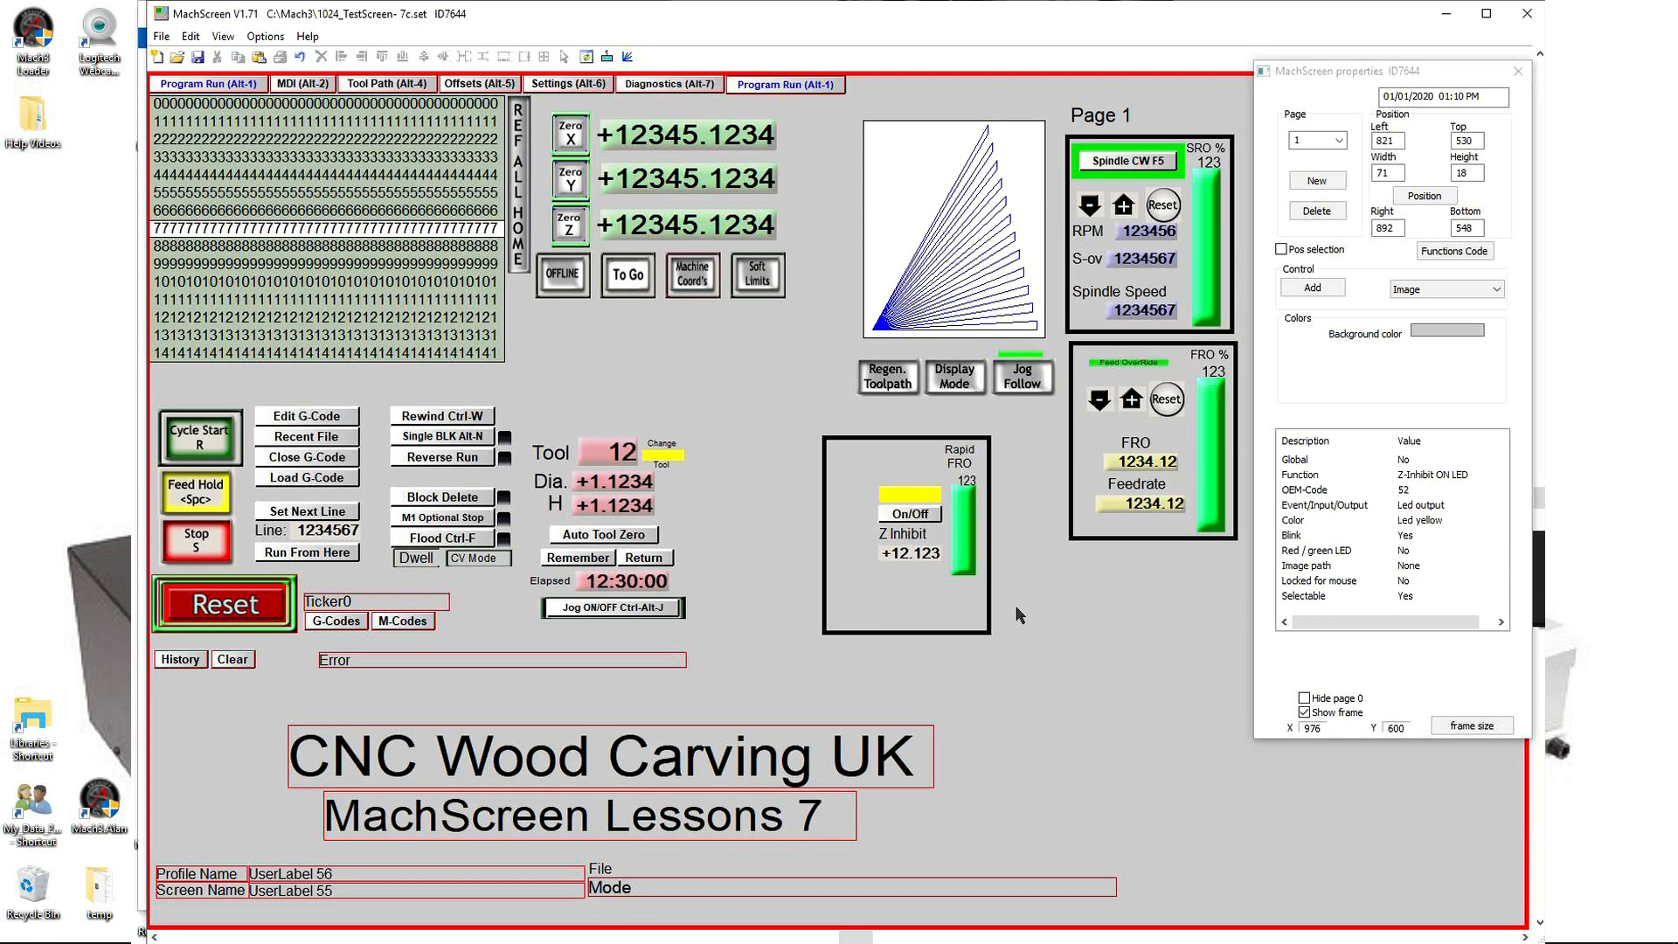
# Step: Shrink the Rapid FRO frame to 139 x 164 around its controls and move the whole framed section directly below the feed rate section
pyautogui.click(852, 637)
pyautogui.moveTo(824, 636); pyautogui.dragTo(865, 584)
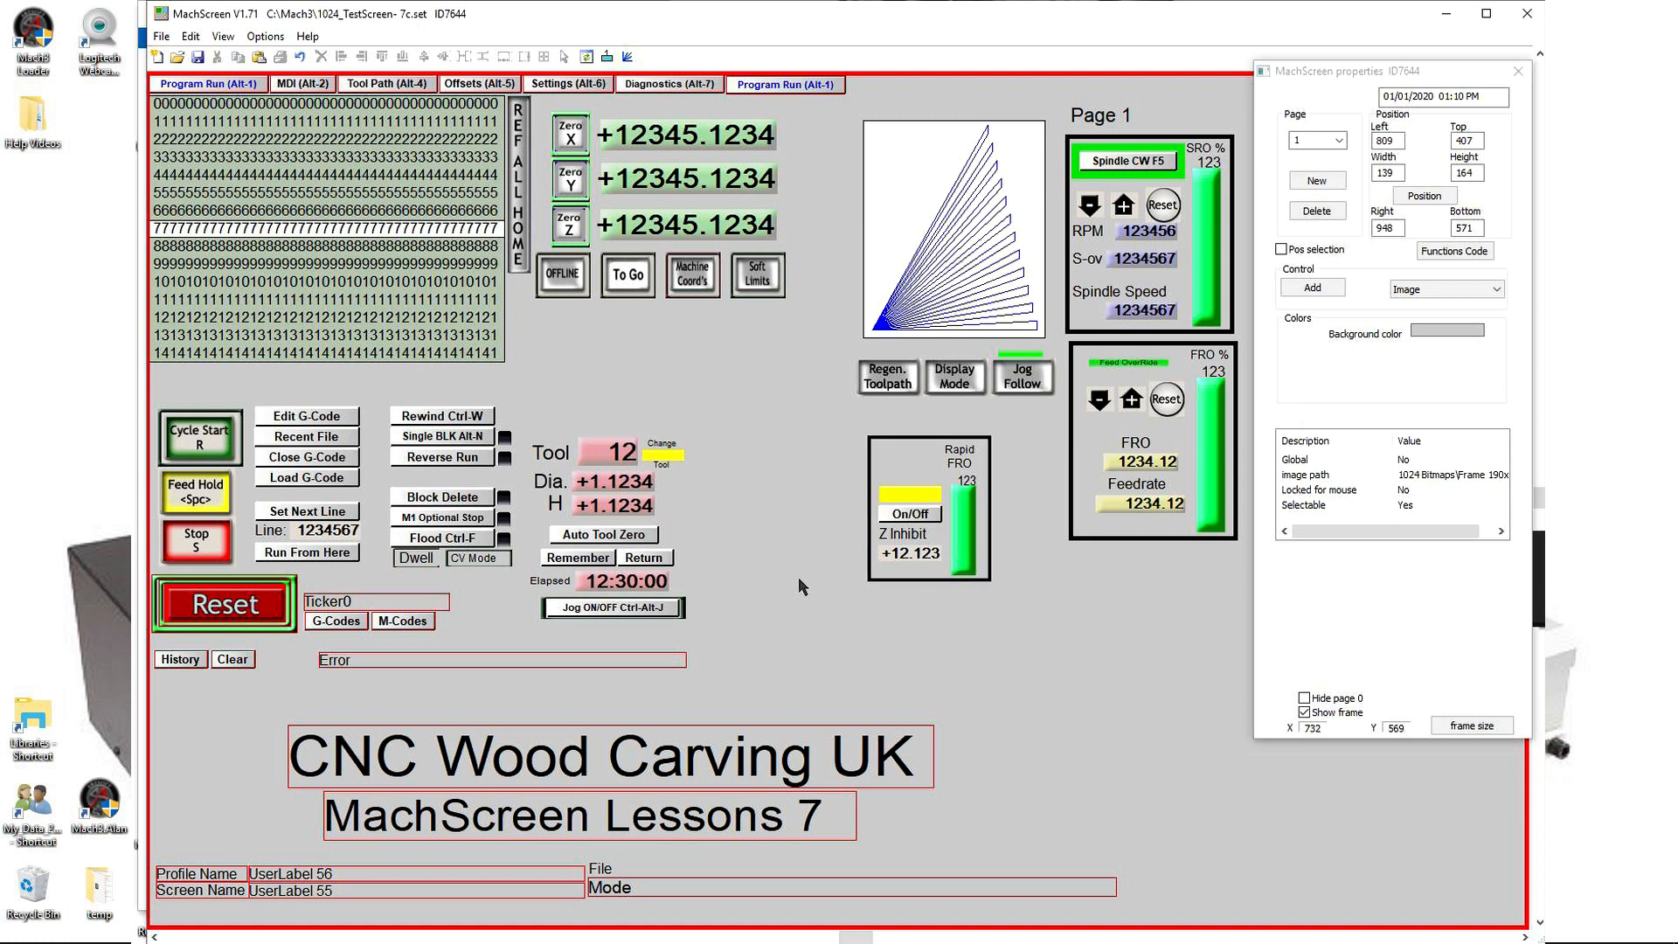
pyautogui.moveTo(835, 417); pyautogui.dragTo(1045, 604)
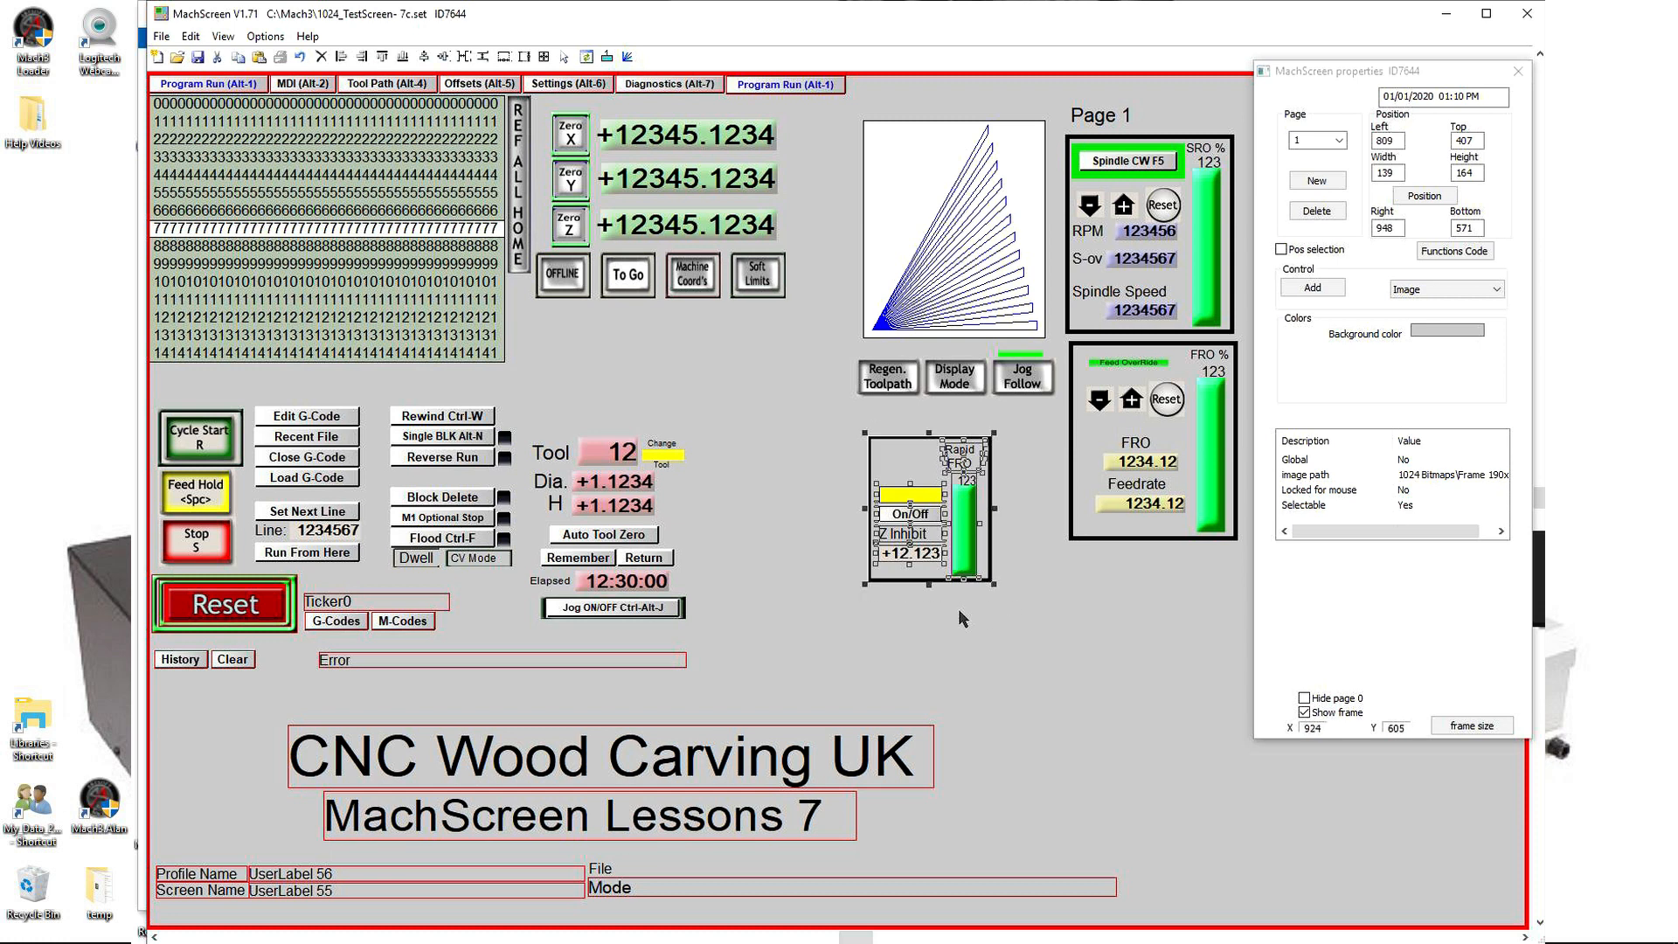
pyautogui.moveTo(902, 585); pyautogui.dragTo(1144, 690)
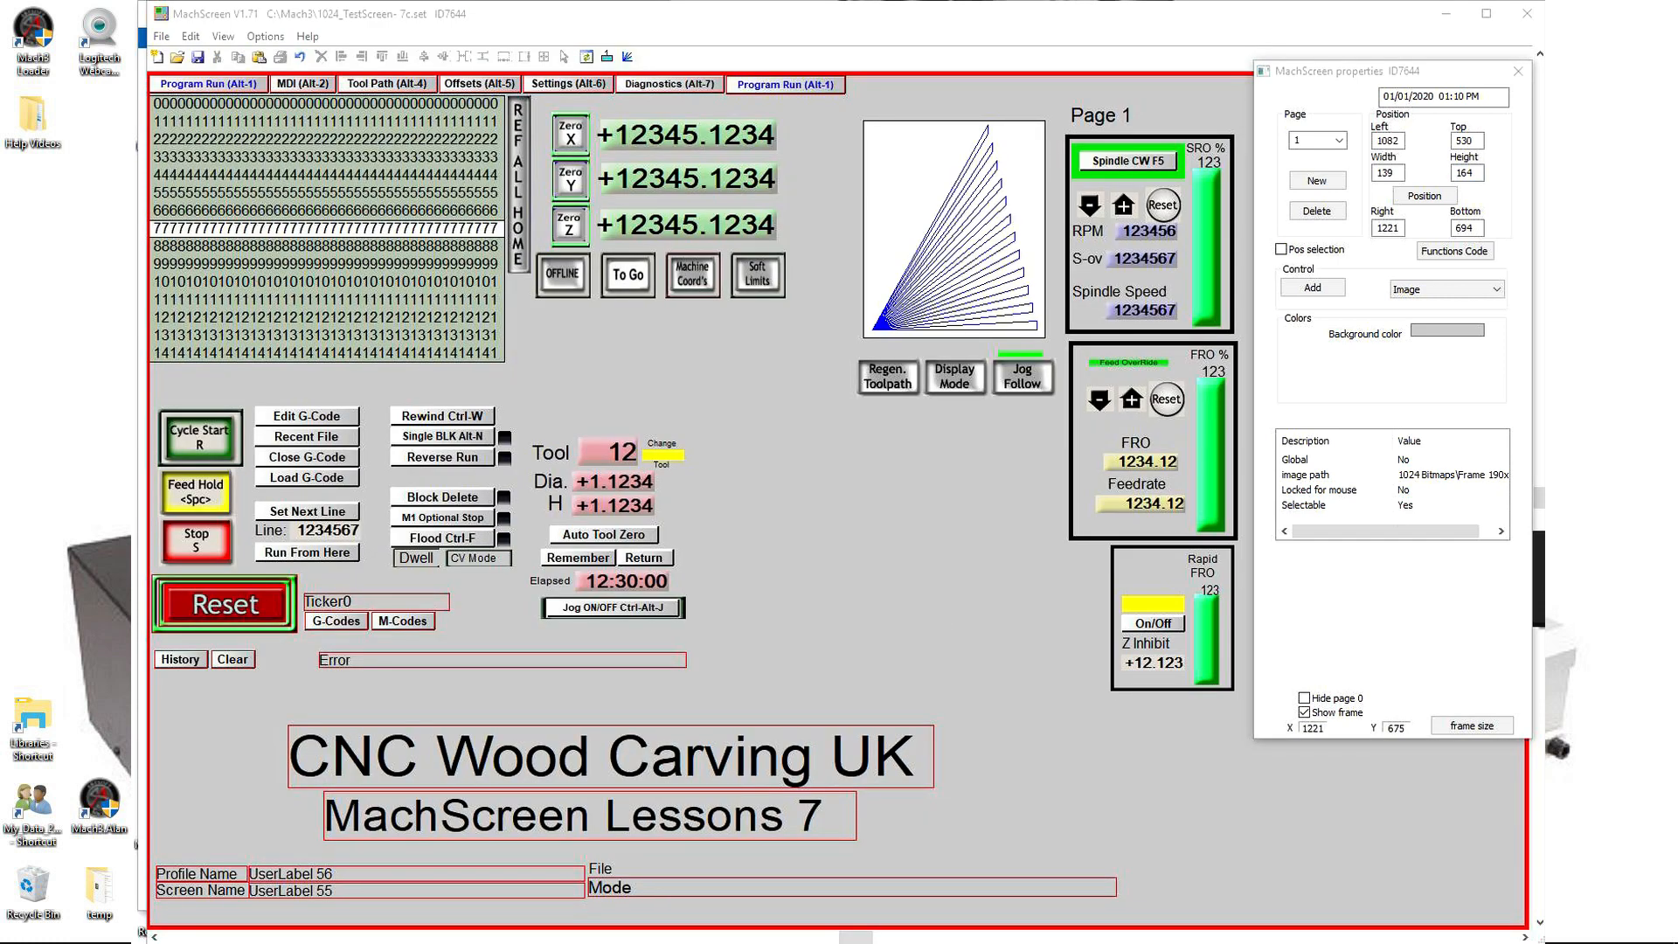
# Step: Delete the Elapsed label and its time DRO
pyautogui.click(557, 583)
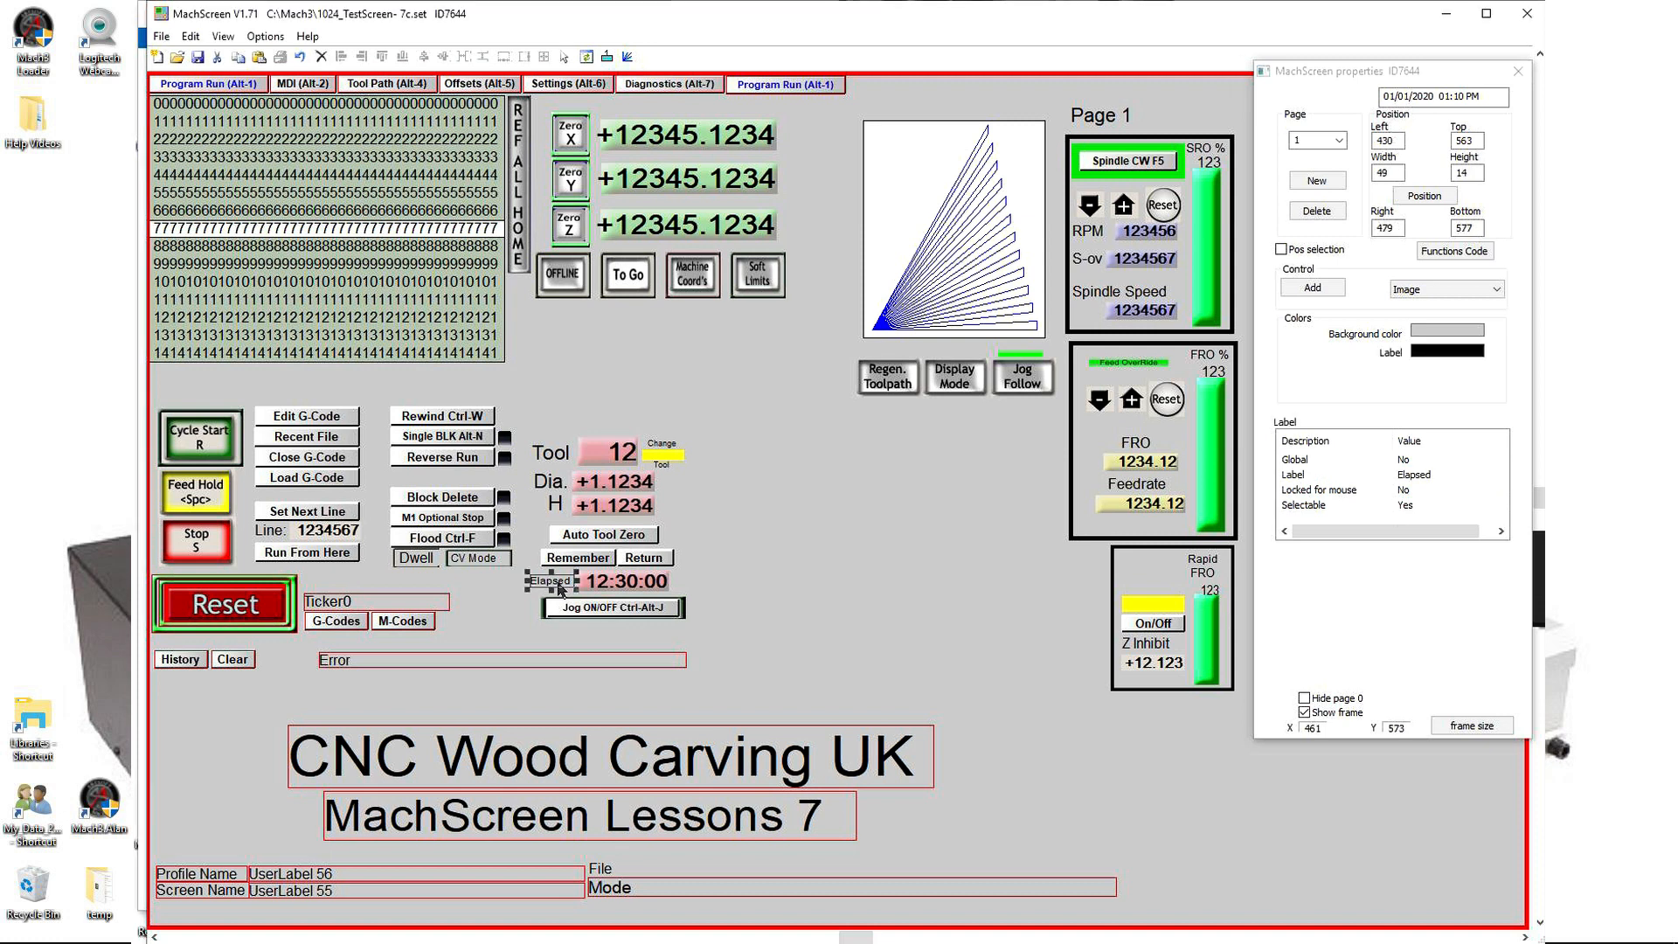
pyautogui.click(607, 584)
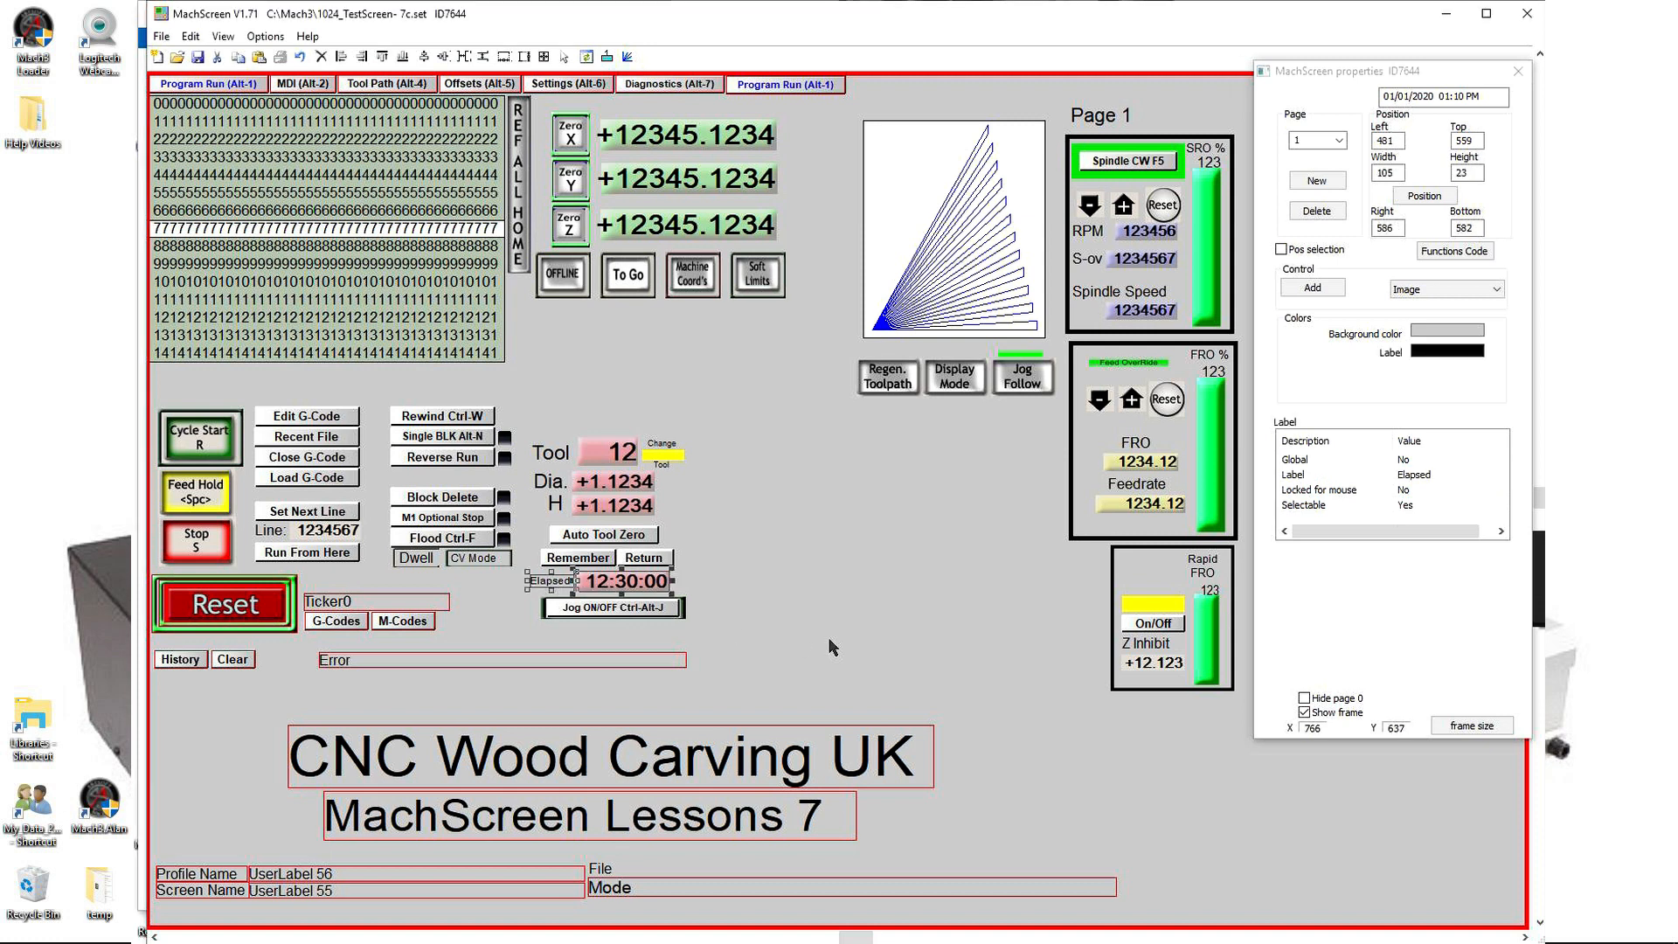
pyautogui.press('Delete')
# Step: Move the Jog ON/OFF Ctrl-Alt-J button with its surrounding border below the History and Clear buttons
pyautogui.click(614, 607)
pyautogui.click(949, 639)
pyautogui.moveTo(523, 585); pyautogui.dragTo(702, 638)
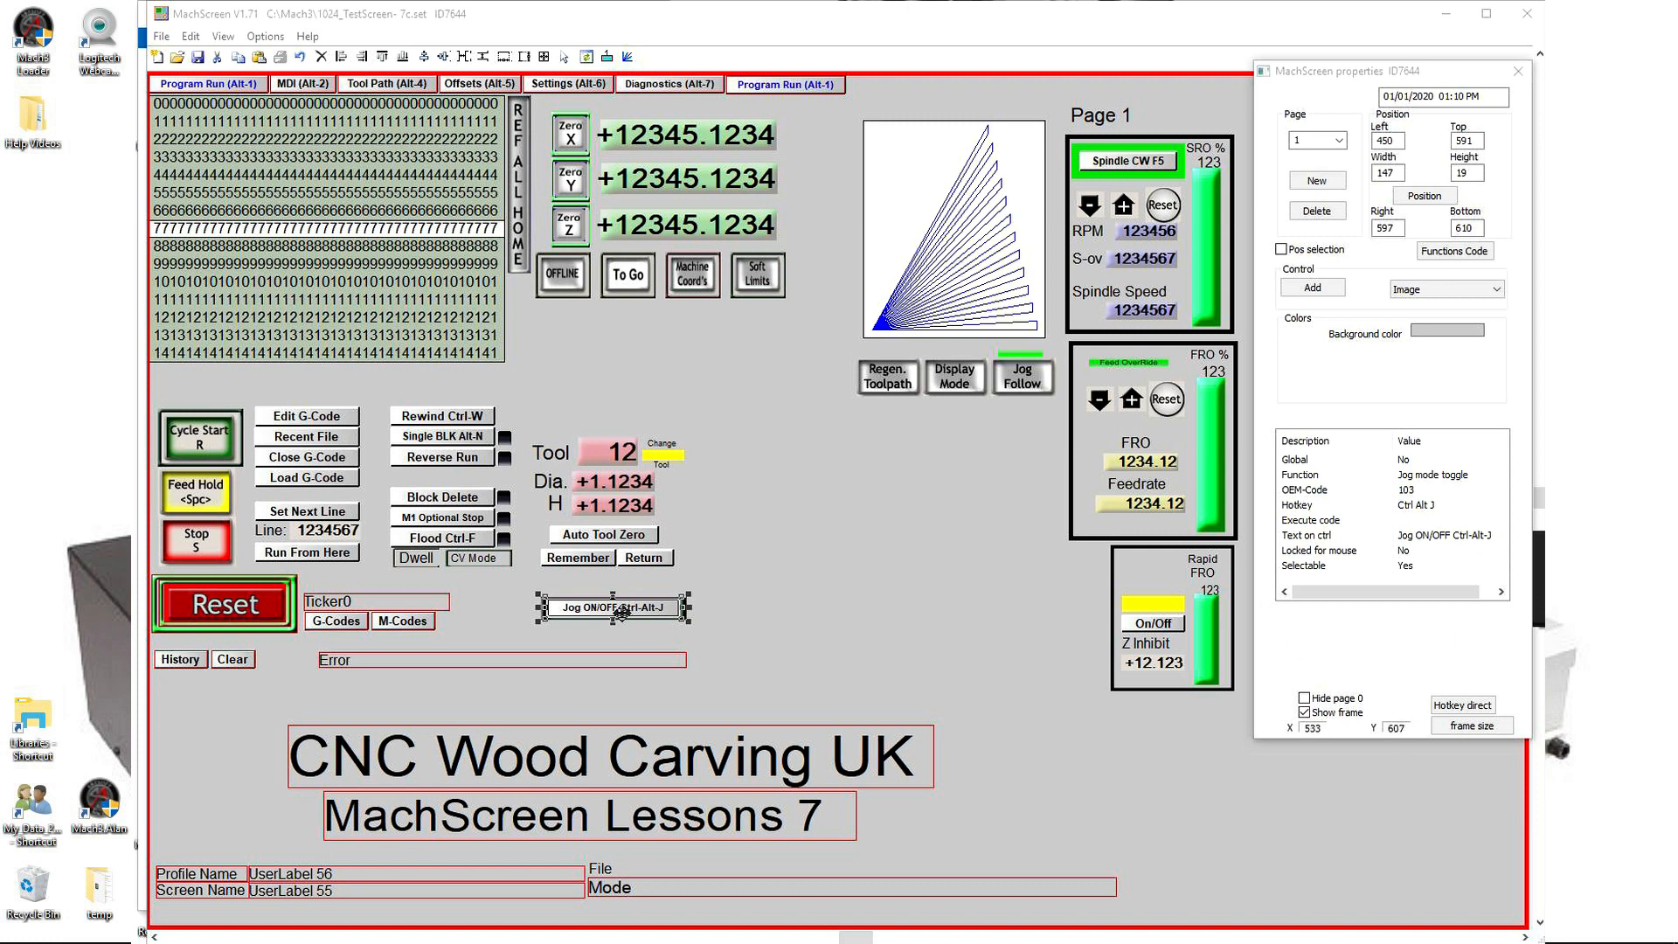
pyautogui.moveTo(623, 607); pyautogui.dragTo(239, 695)
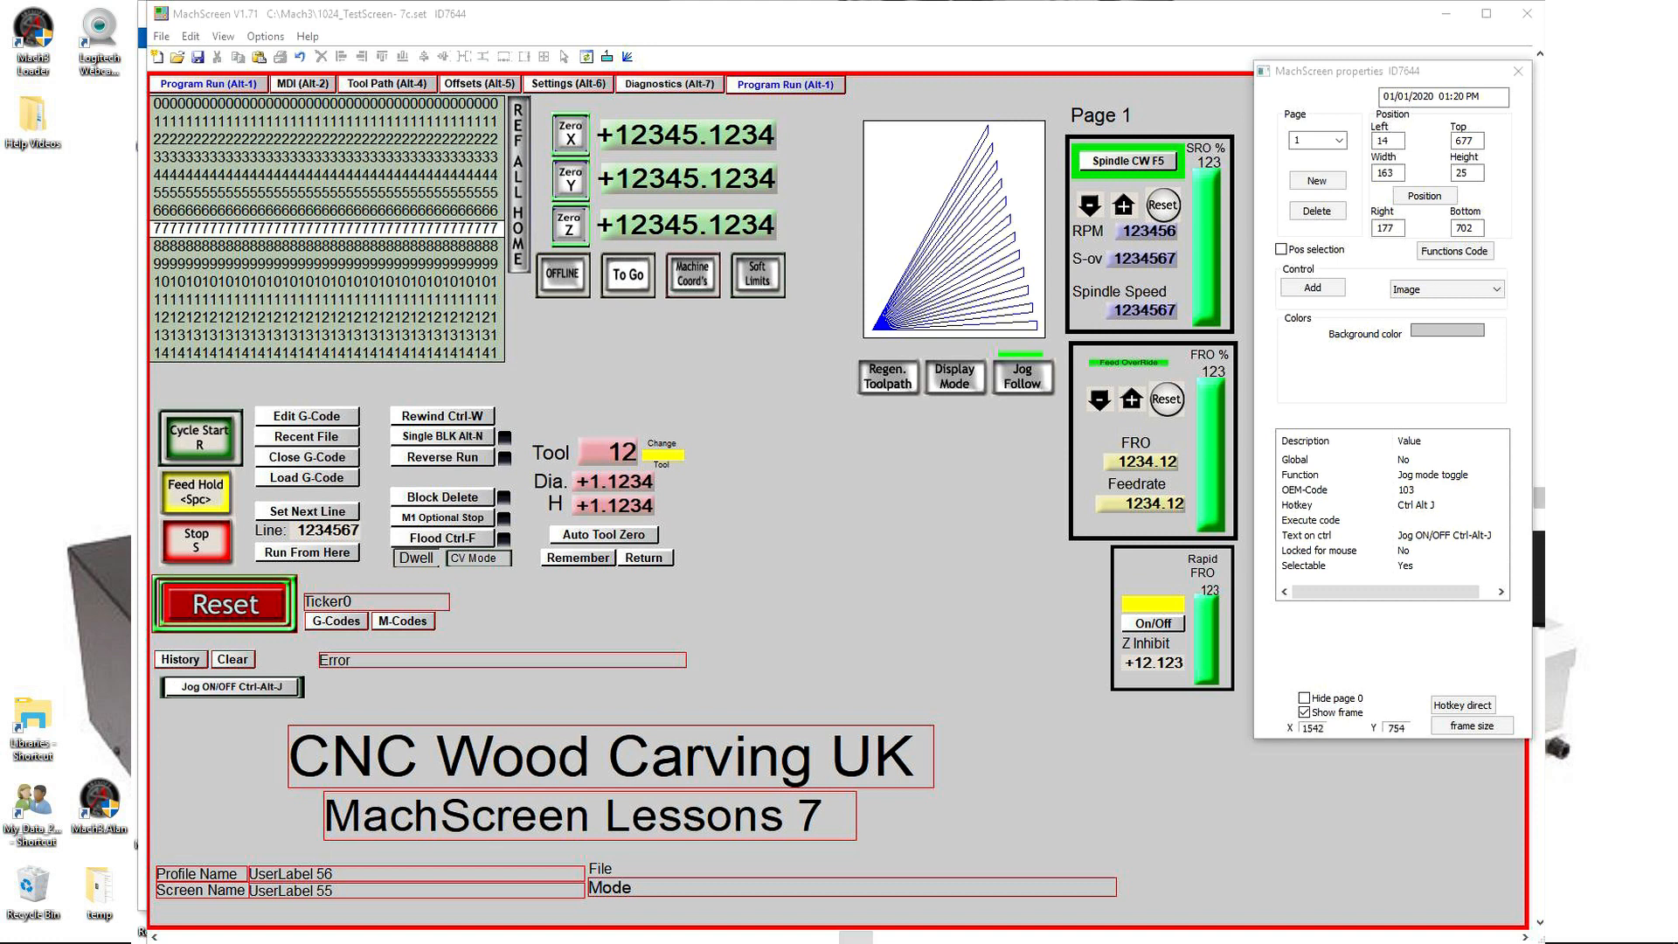
# Step: Move the Dwell label with its box to the free area left of the Rapid FRO section and centre them on each other
pyautogui.click(410, 559)
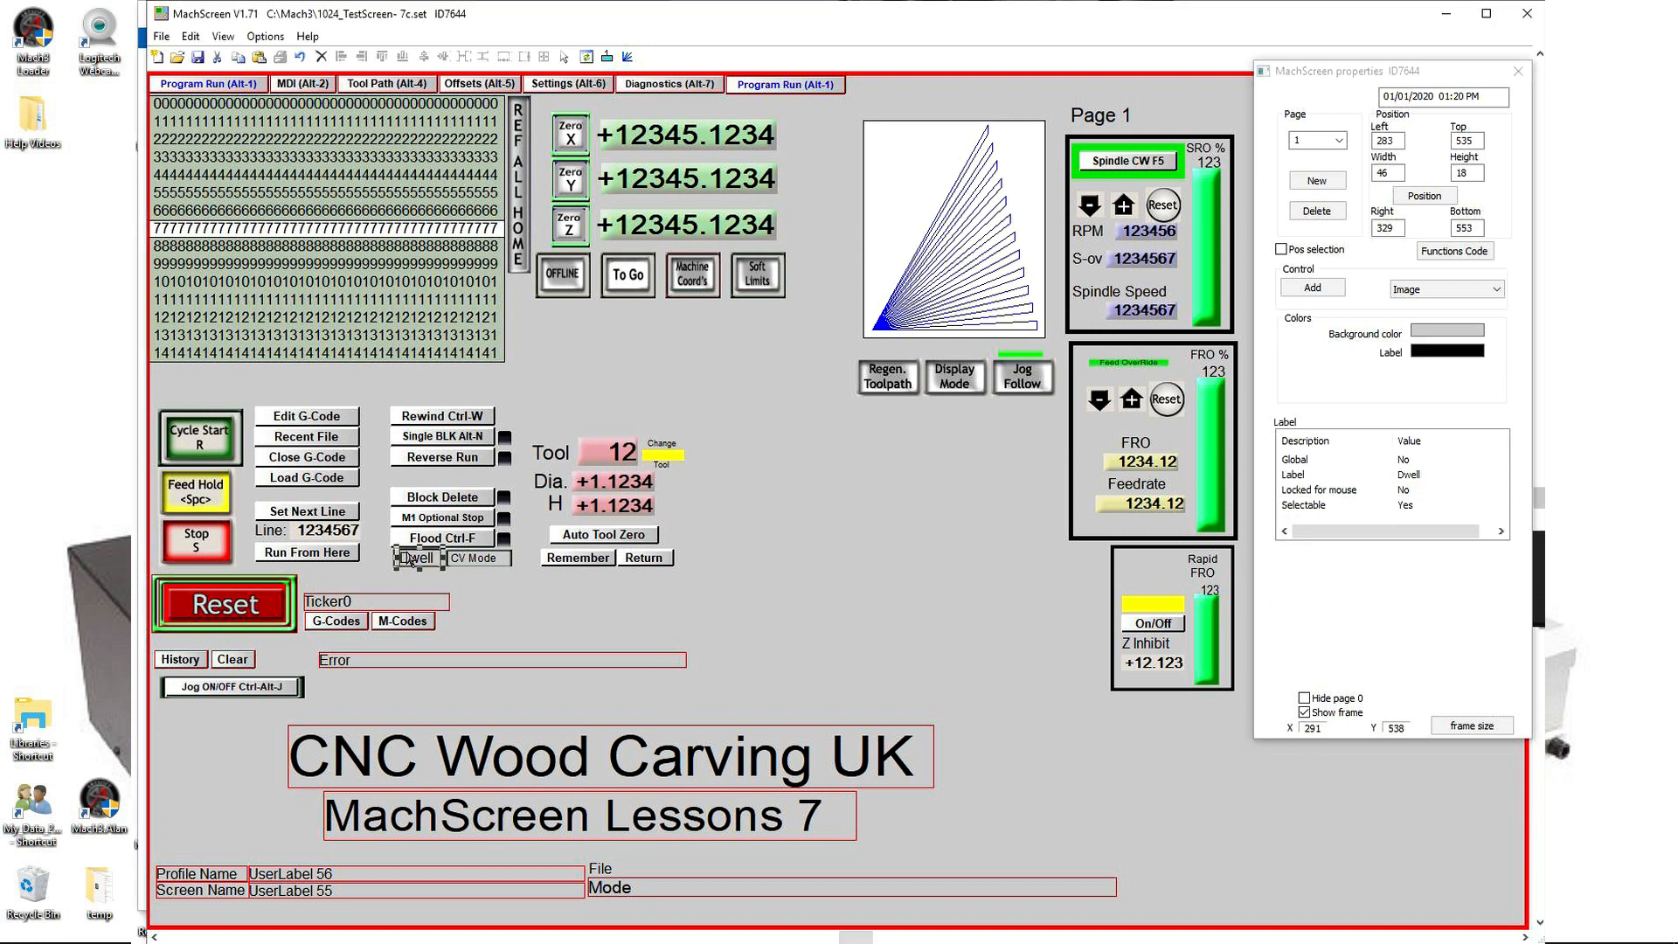
pyautogui.click(456, 578)
pyautogui.moveTo(380, 547); pyautogui.dragTo(1030, 663)
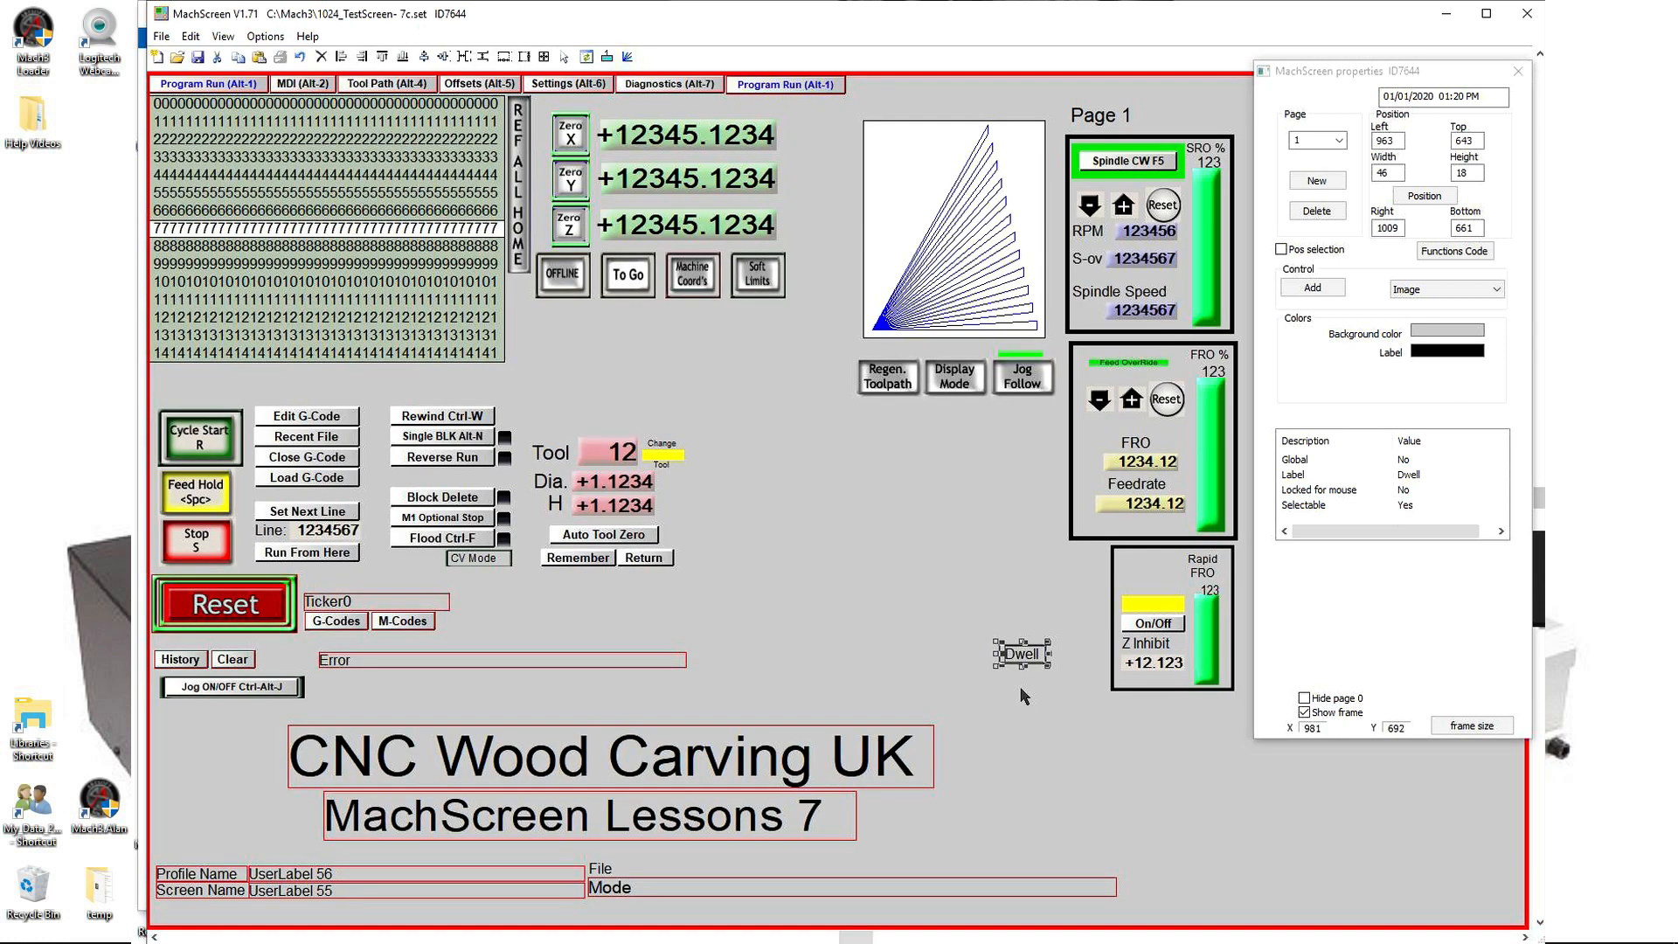
pyautogui.click(425, 57)
pyautogui.click(1050, 690)
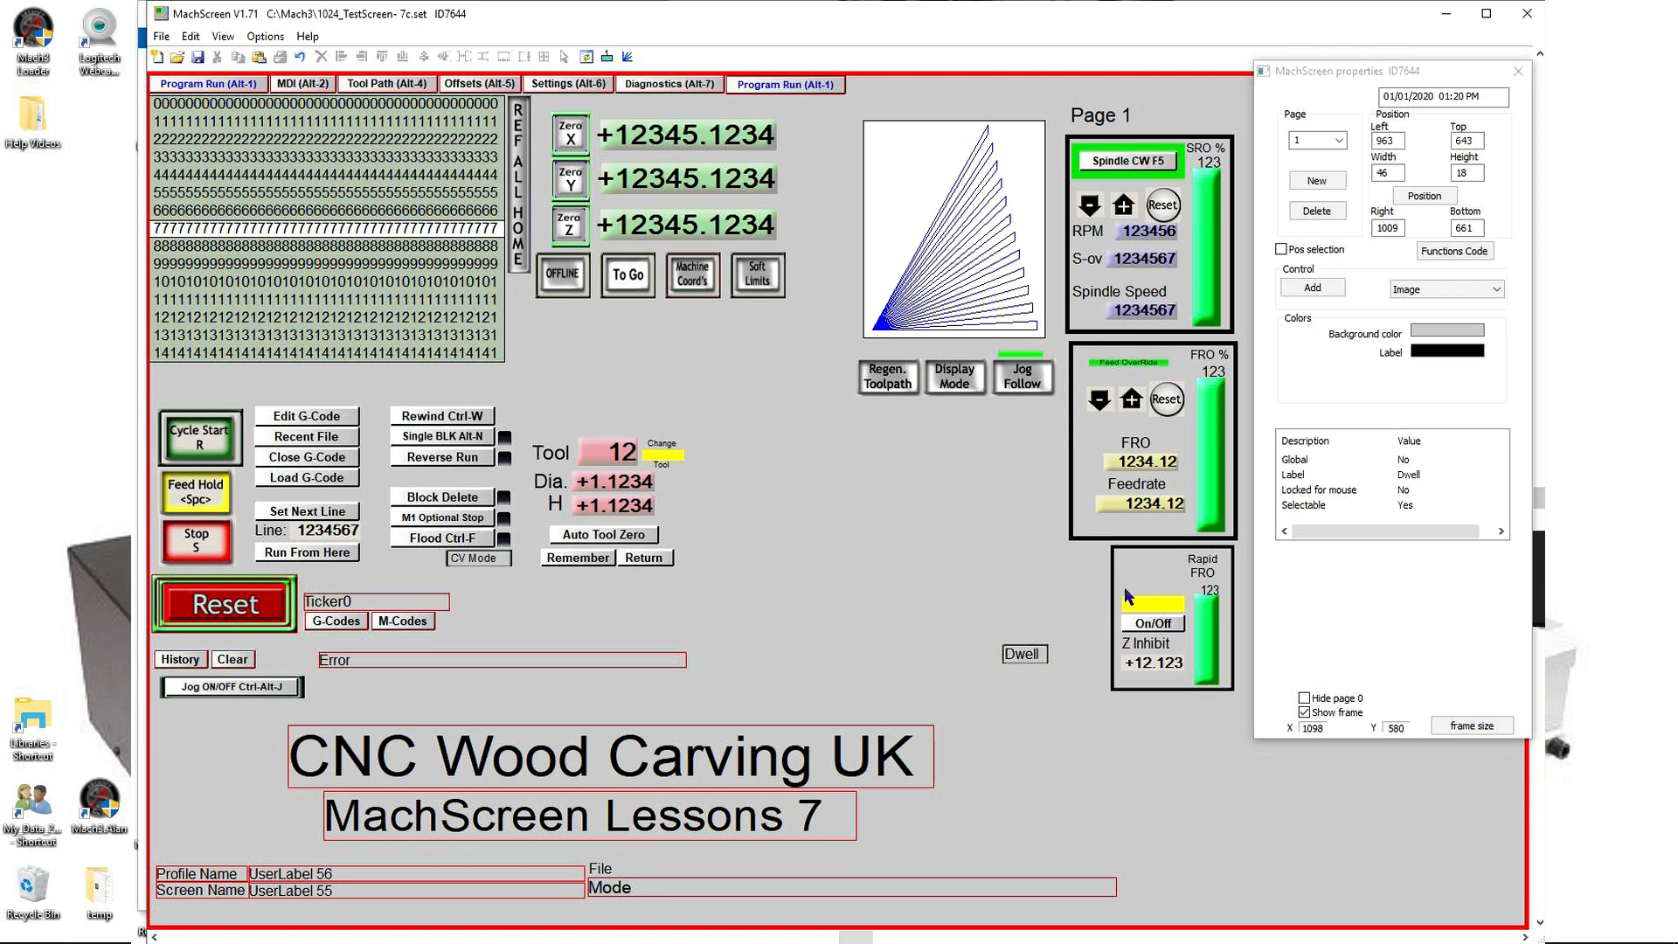
# Step: Move the Z Inhibit controls up inside the Rapid FRO frame and place the Dwell label and box below their DRO
pyautogui.click(1121, 583)
pyautogui.click(1086, 689)
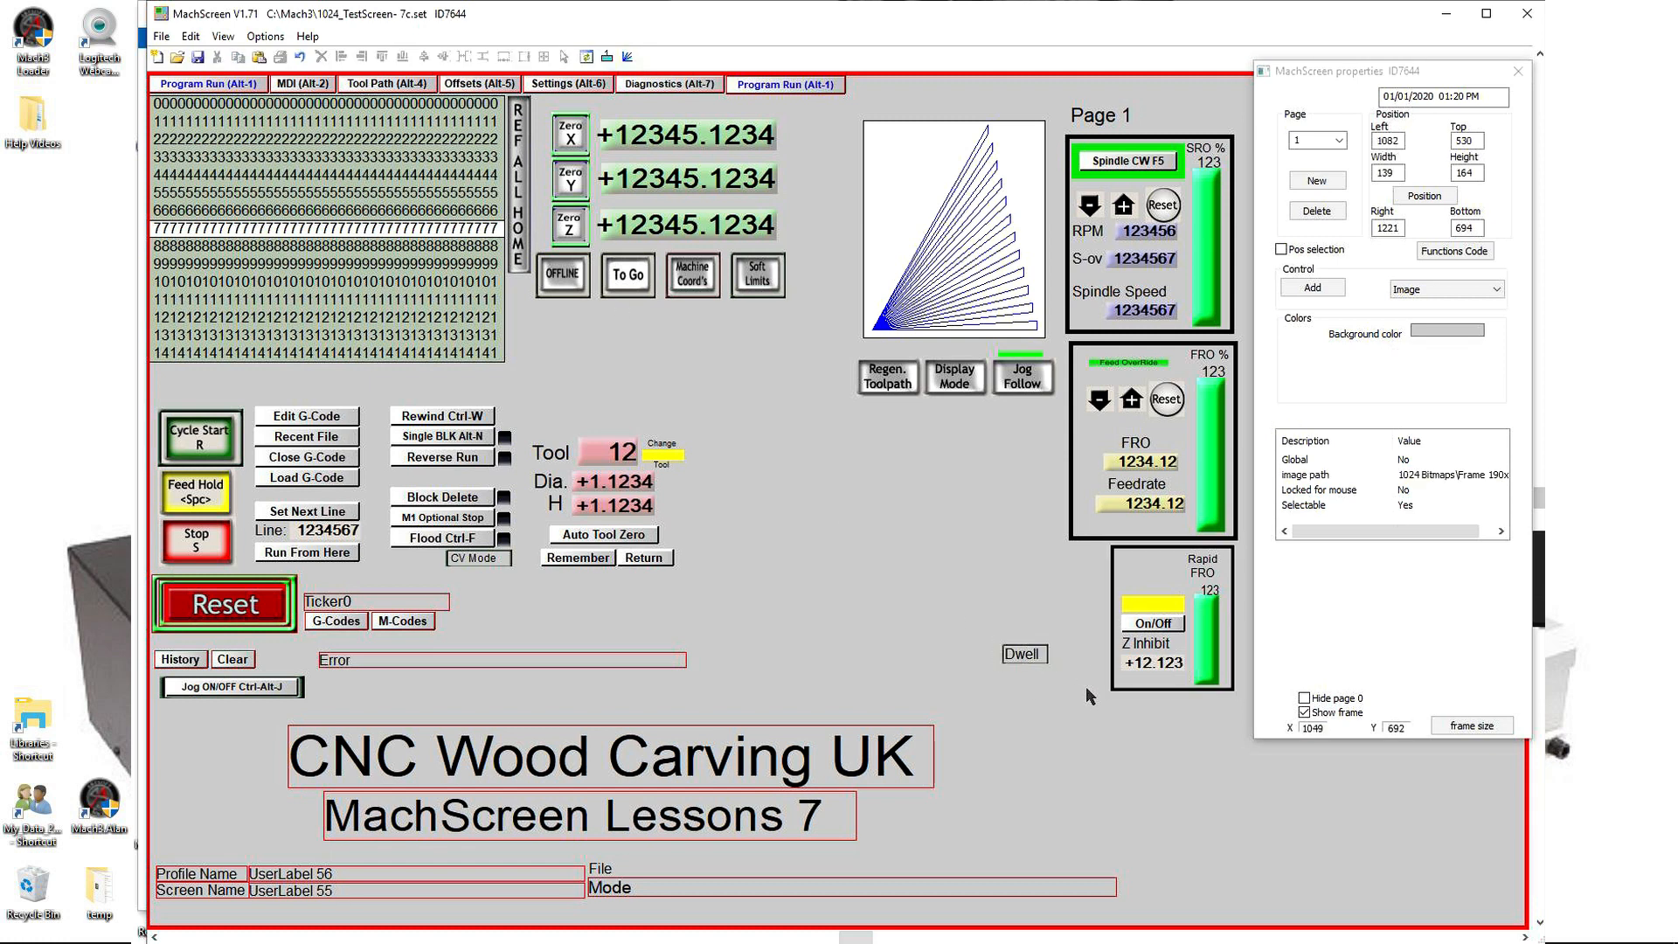
pyautogui.click(1153, 658)
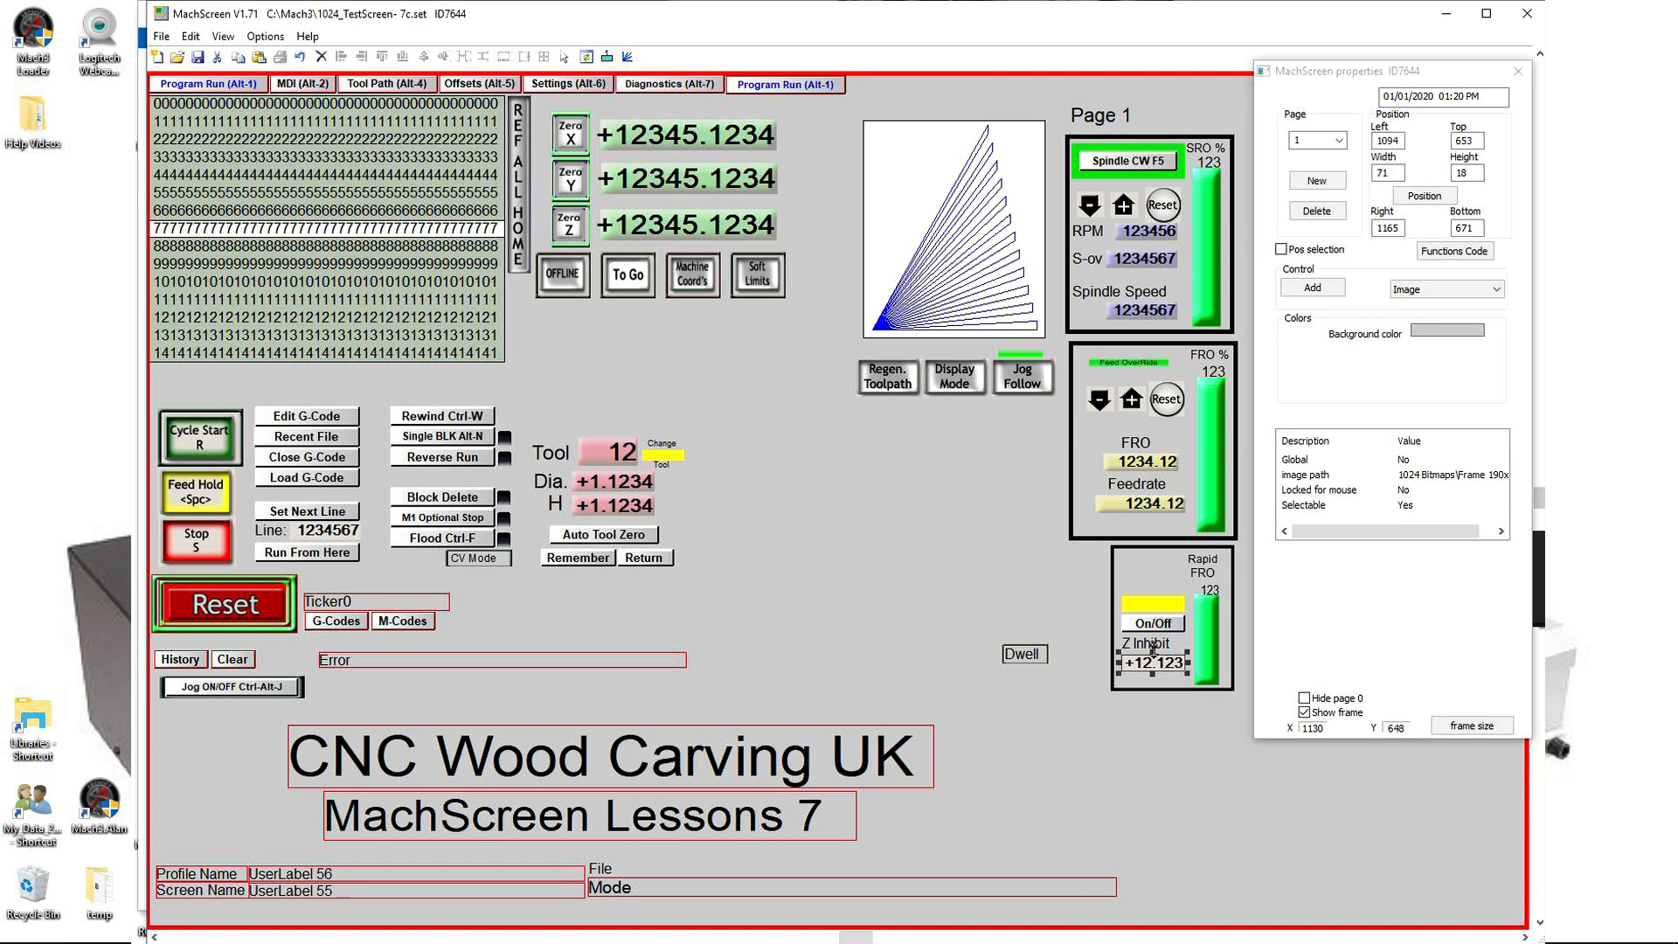
pyautogui.keyDown('shift'); pyautogui.click(1150, 644); pyautogui.keyUp('shift')
pyautogui.keyDown('shift'); pyautogui.click(1150, 623); pyautogui.keyUp('shift')
pyautogui.keyDown('shift'); pyautogui.click(1150, 607); pyautogui.keyUp('shift')
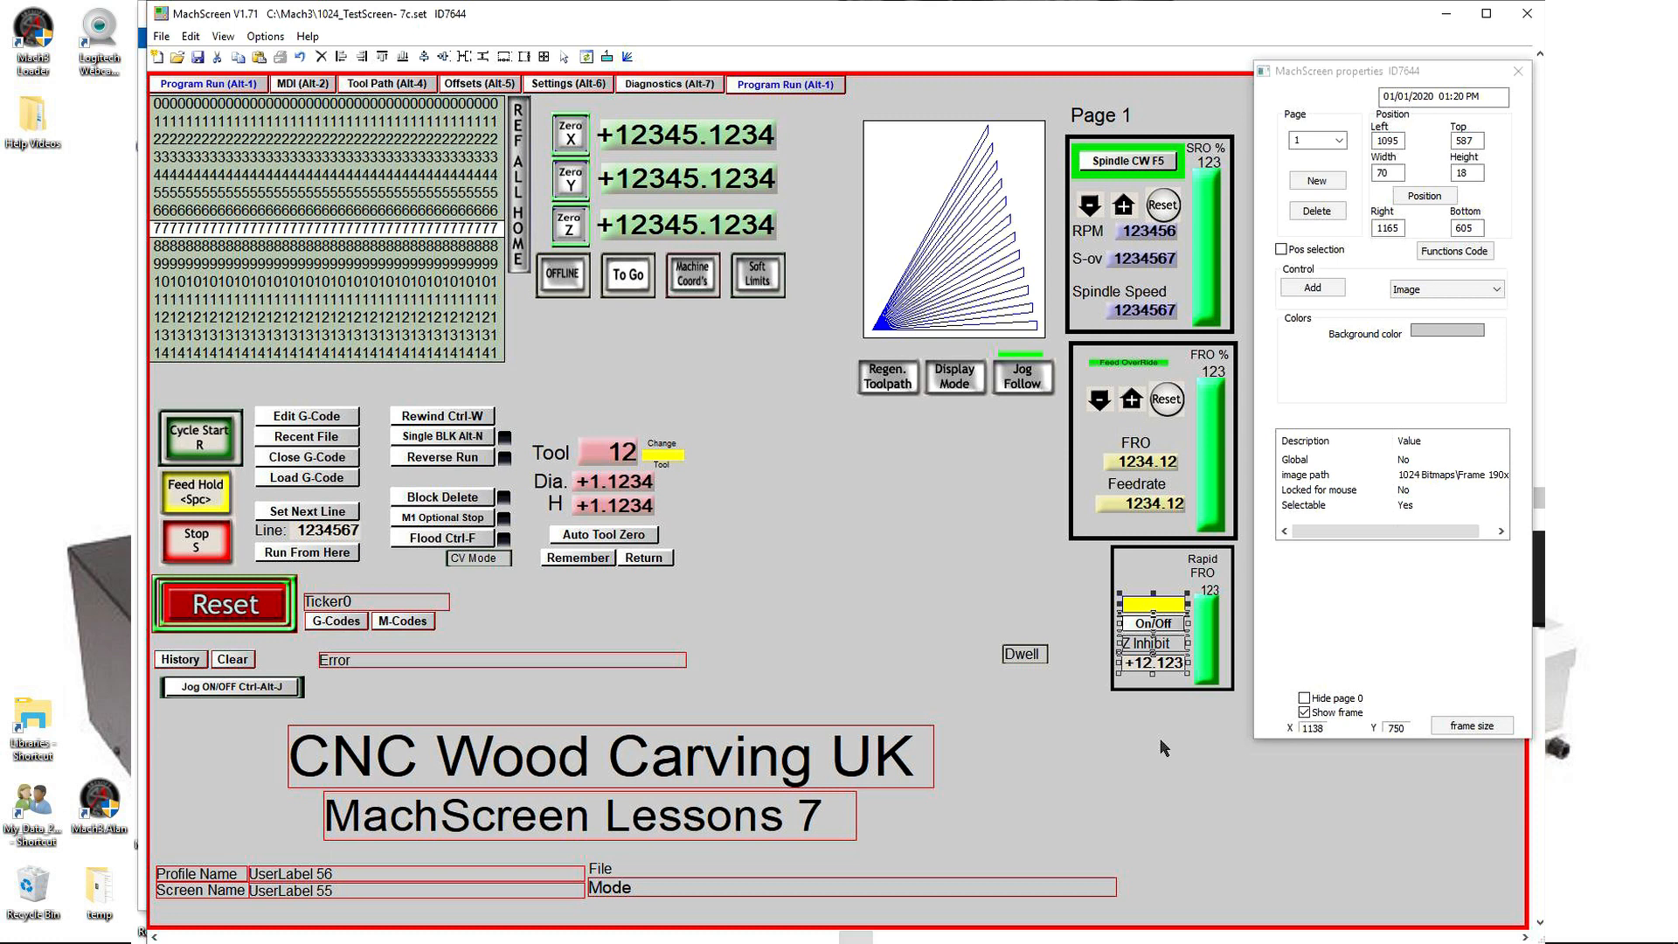
pyautogui.moveTo(1152, 605); pyautogui.dragTo(1149, 580)
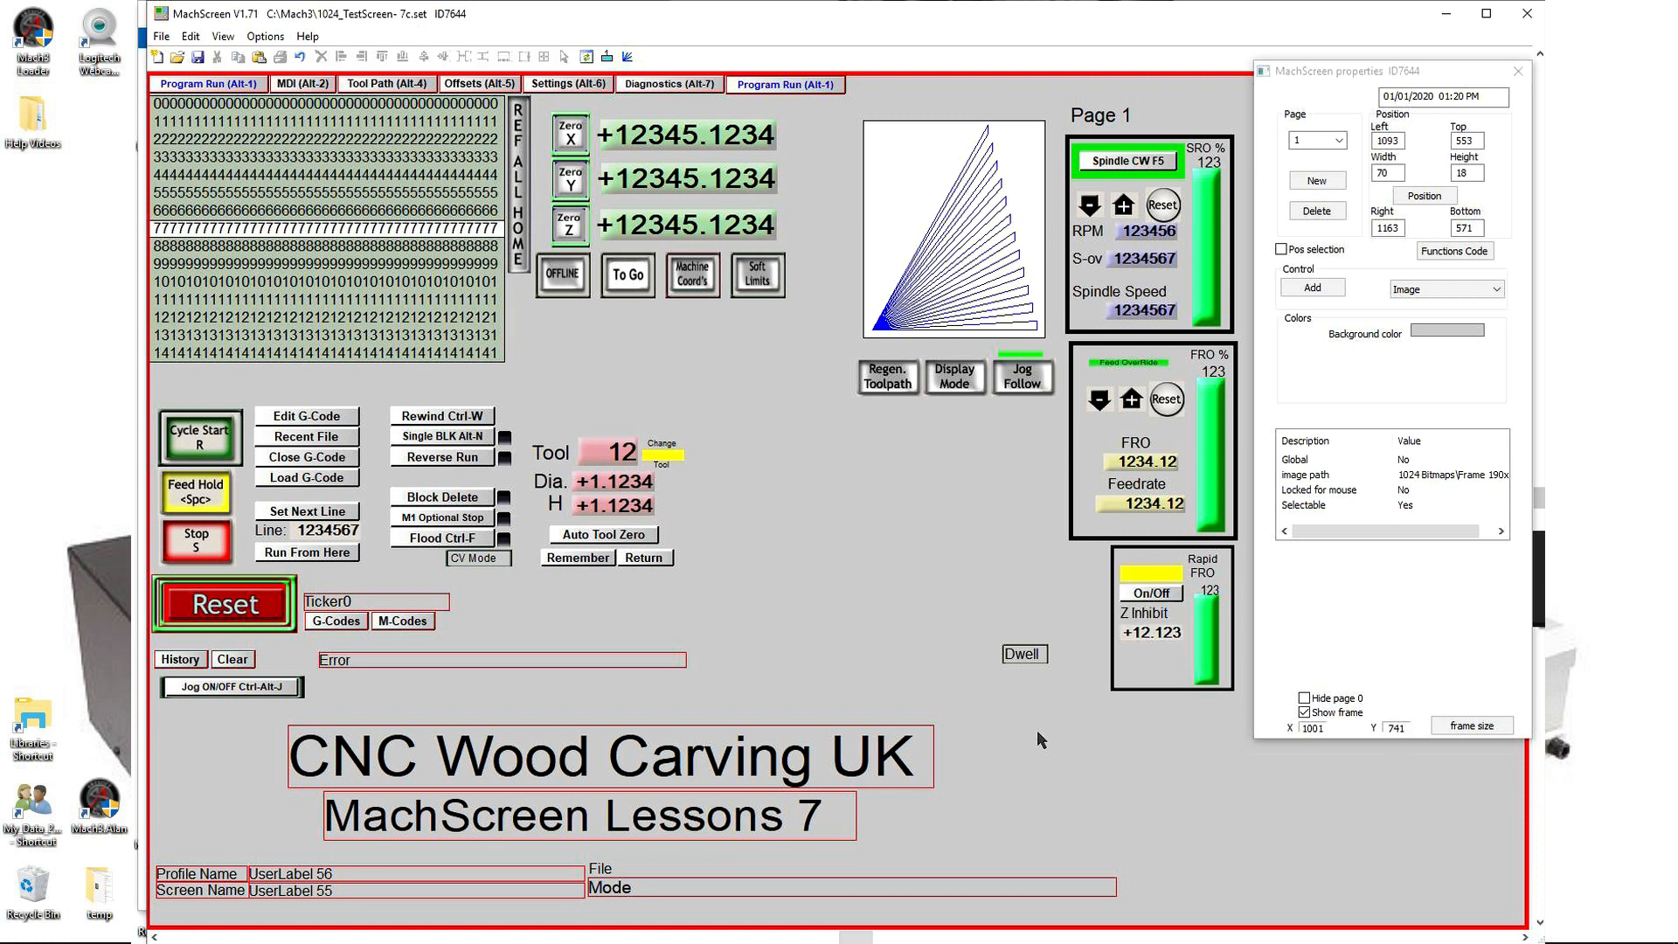
pyautogui.moveTo(976, 635); pyautogui.dragTo(1134, 699)
pyautogui.moveTo(1021, 655); pyautogui.dragTo(1152, 671)
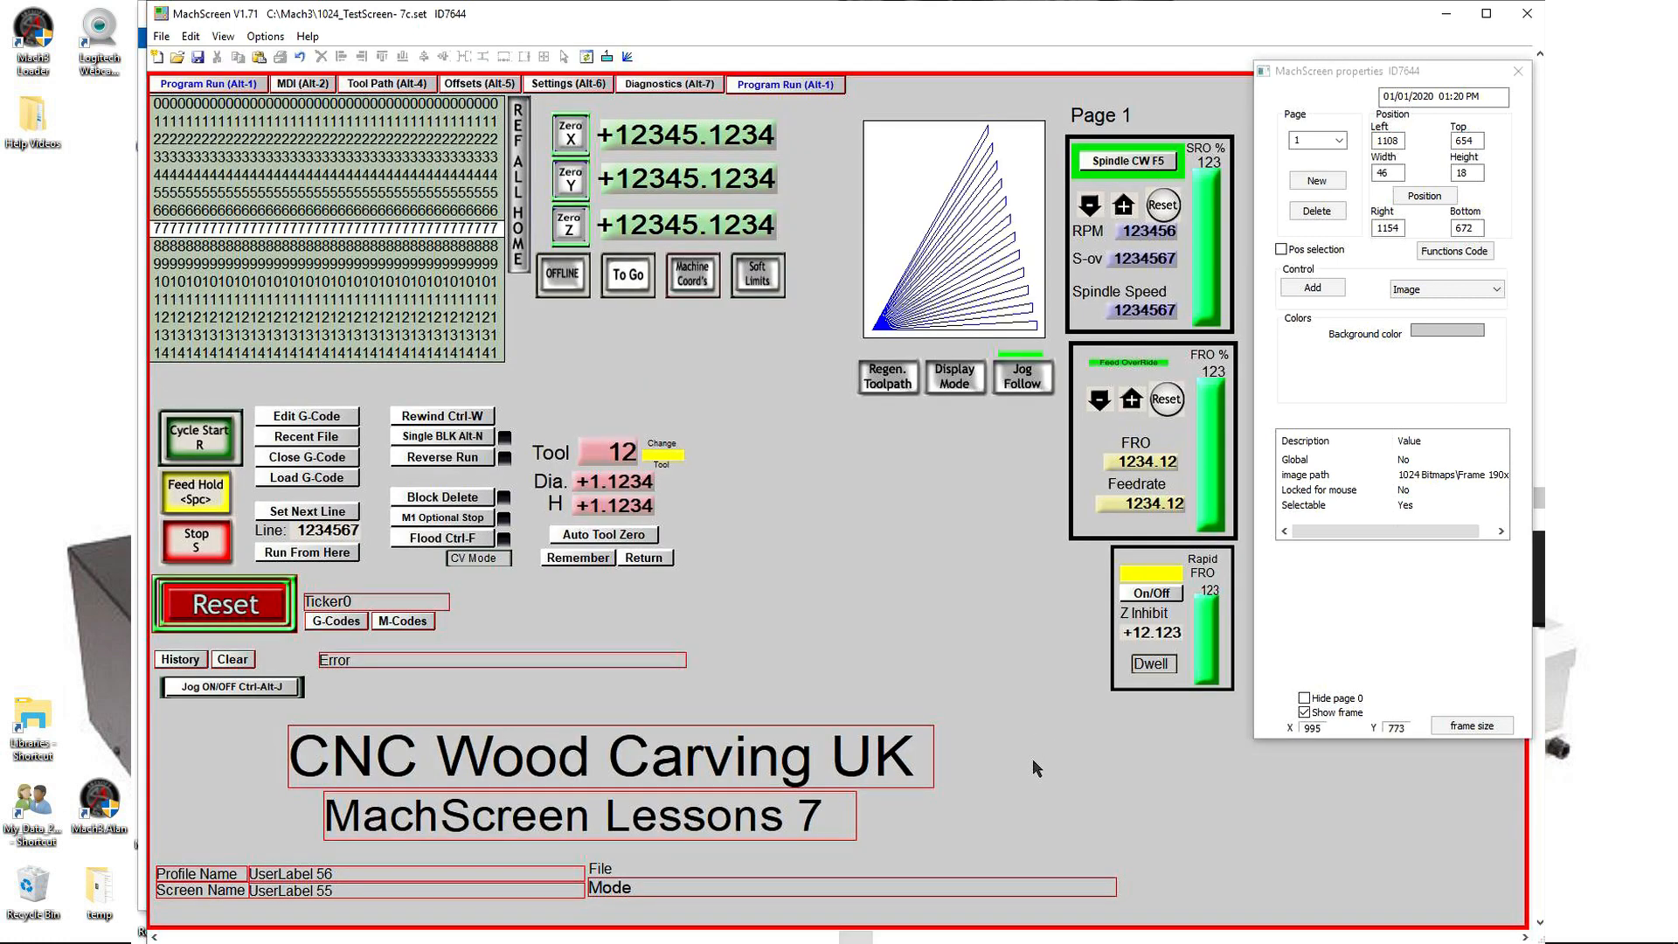
# Step: Assign the Dwell LED image from the 1024 Bitmaps folder to the yellow tool change LED
pyautogui.click(756, 451)
pyautogui.click(661, 456)
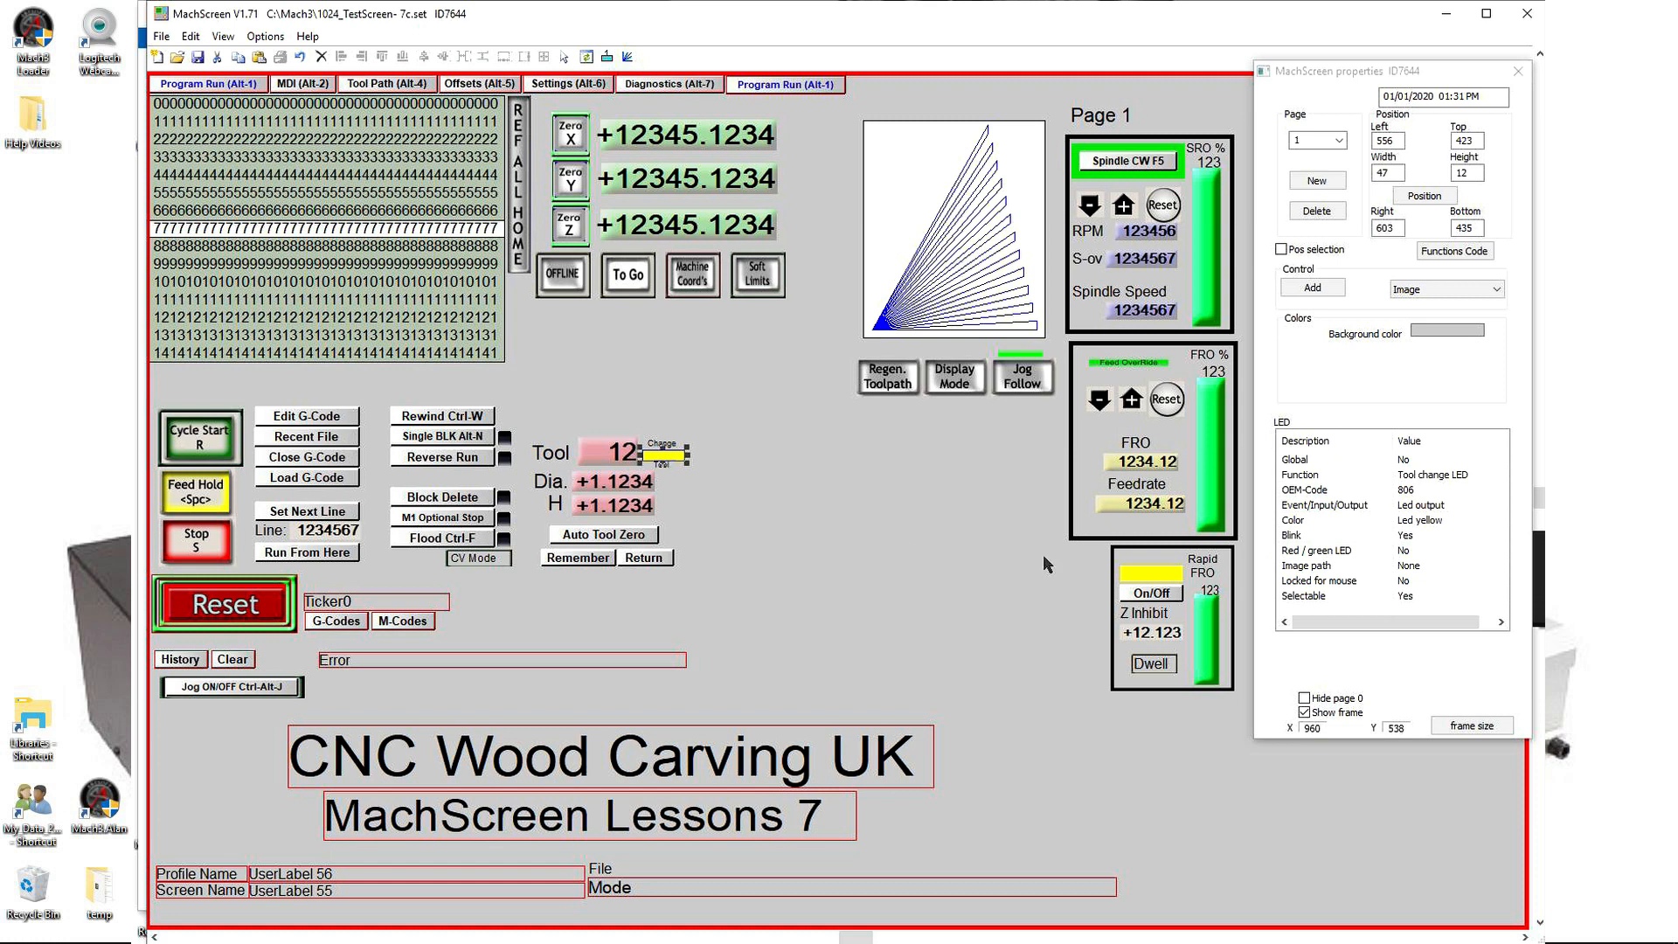
pyautogui.click(1407, 567)
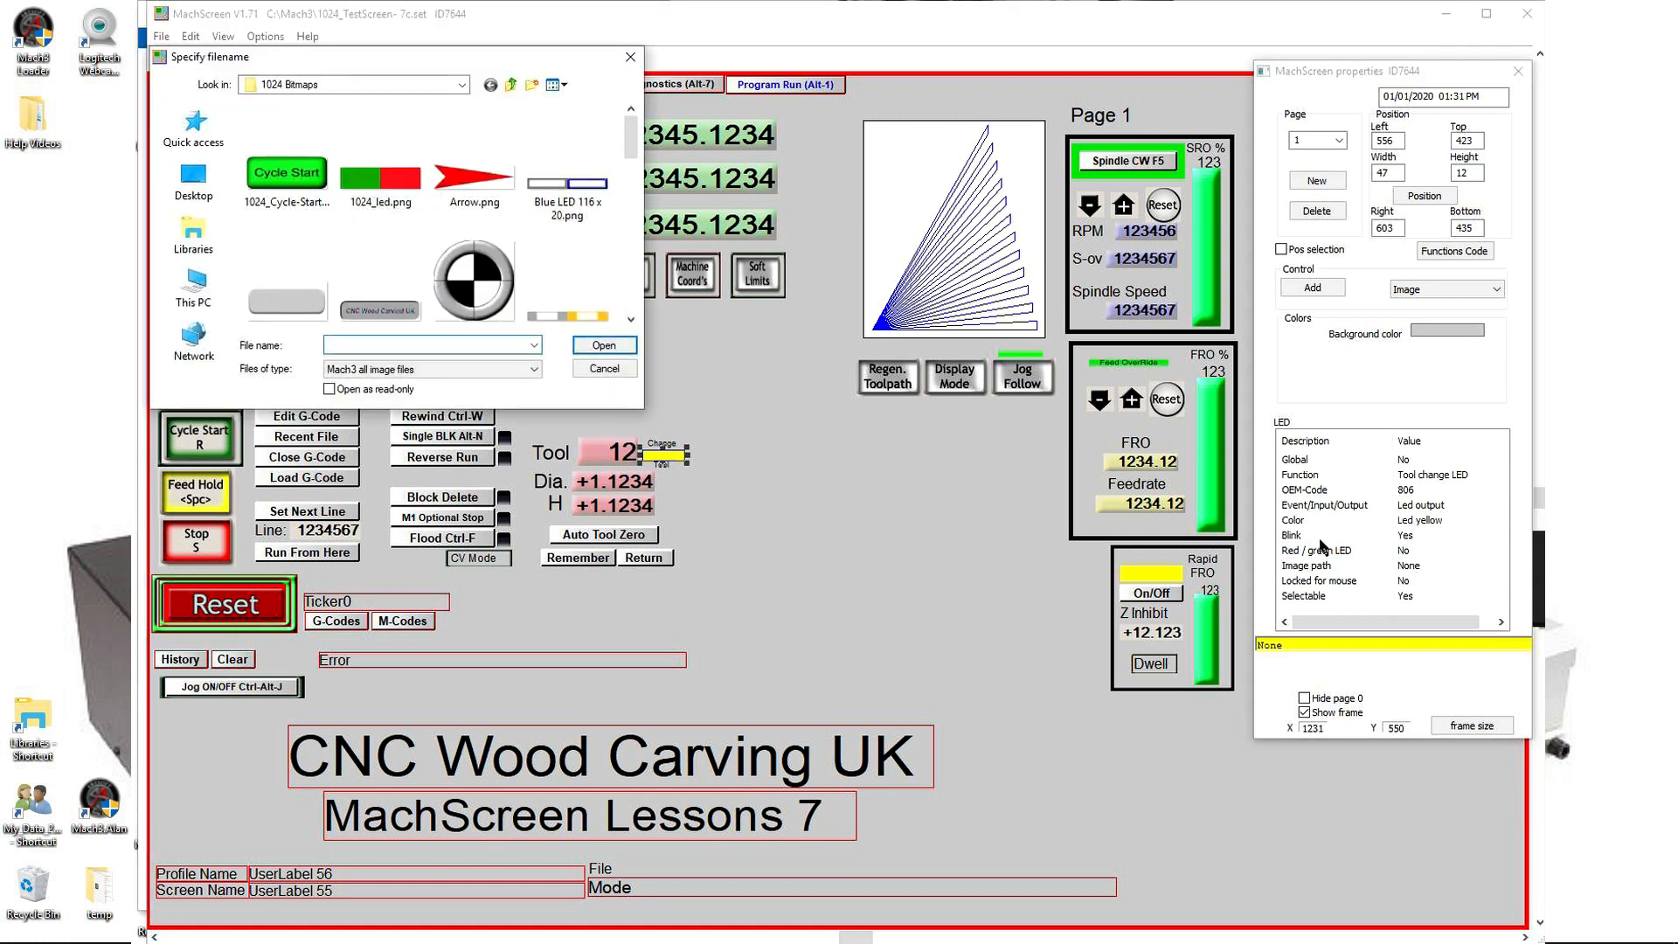
pyautogui.click(568, 312)
pyautogui.click(603, 346)
# Step: Move the tool change LED and tool number DRO to the free area beside the tool controls and size the LED to 100 by 30
pyautogui.moveTo(721, 463); pyautogui.dragTo(830, 449)
pyautogui.moveTo(614, 457); pyautogui.dragTo(805, 475)
pyautogui.click(760, 453)
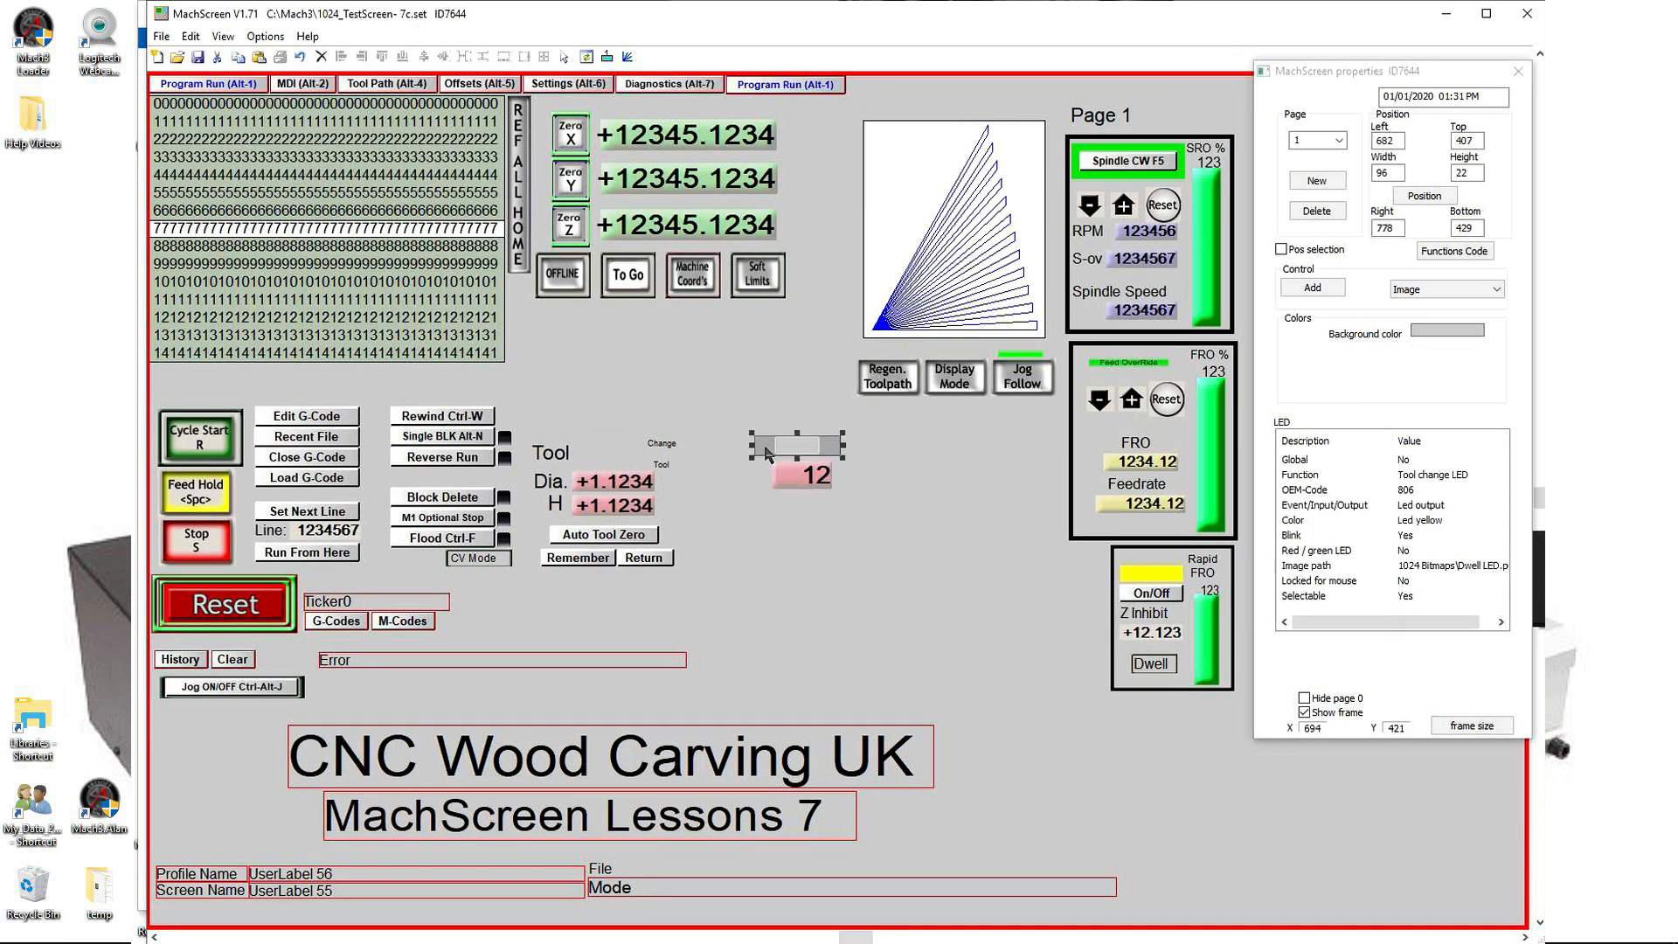
pyautogui.doubleClick(1388, 172)
pyautogui.write('100')
pyautogui.press('Tab')
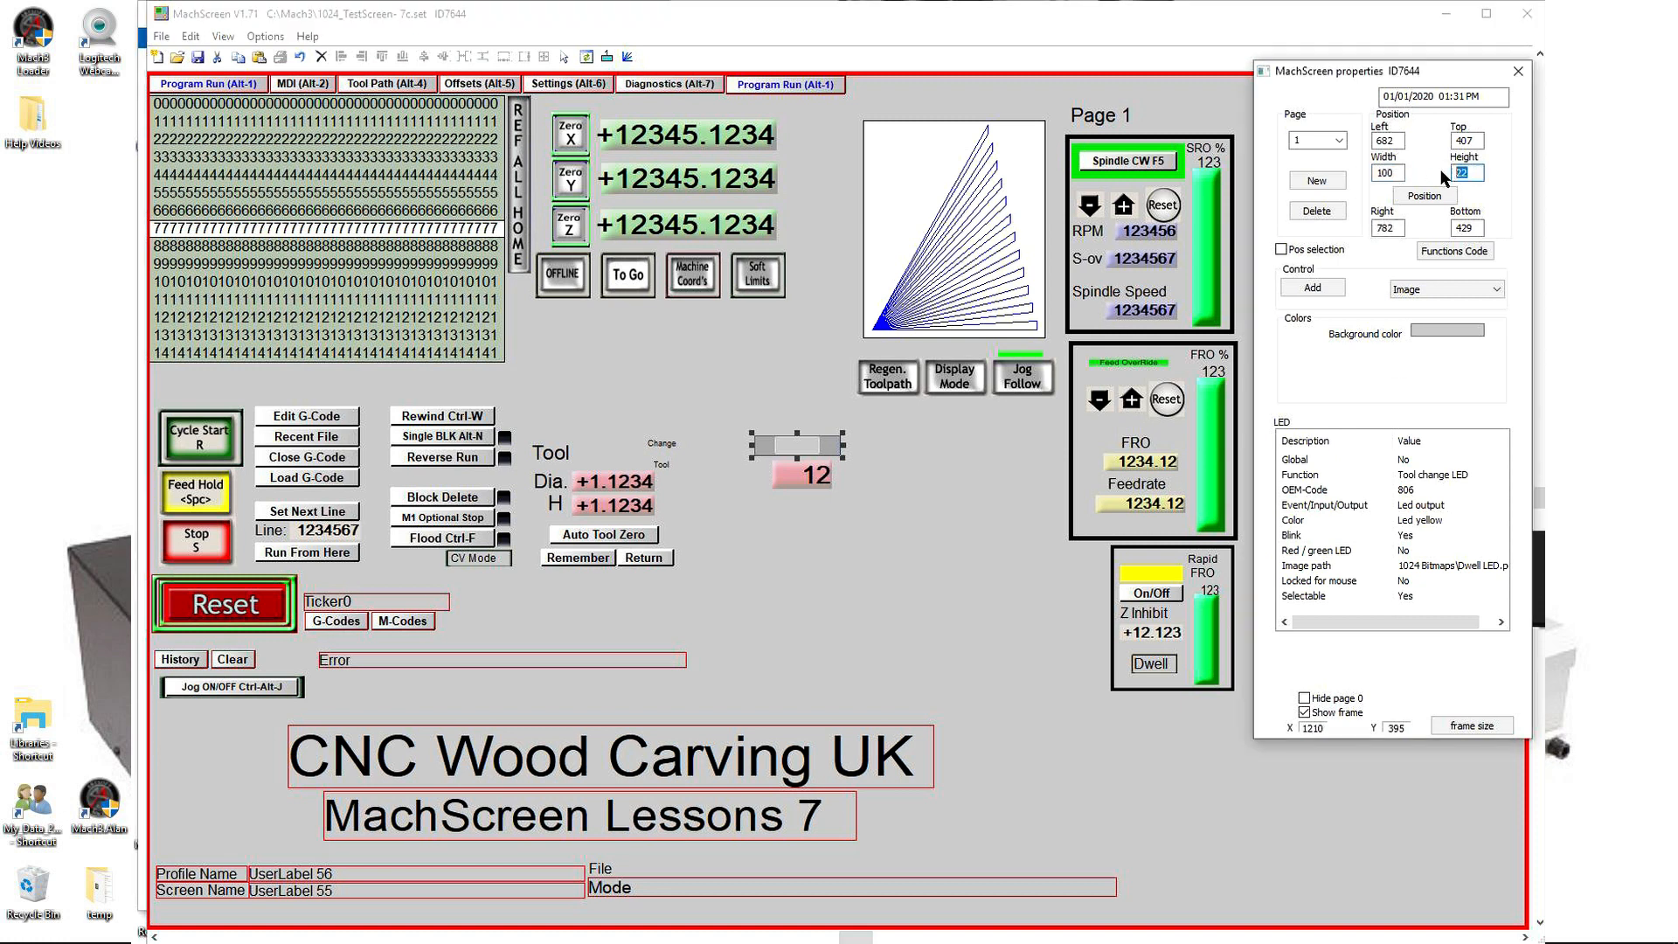
pyautogui.write('30')
# Step: Resize the tool number DRO to a width of 50 and a height of 24
pyautogui.doubleClick(1371, 173)
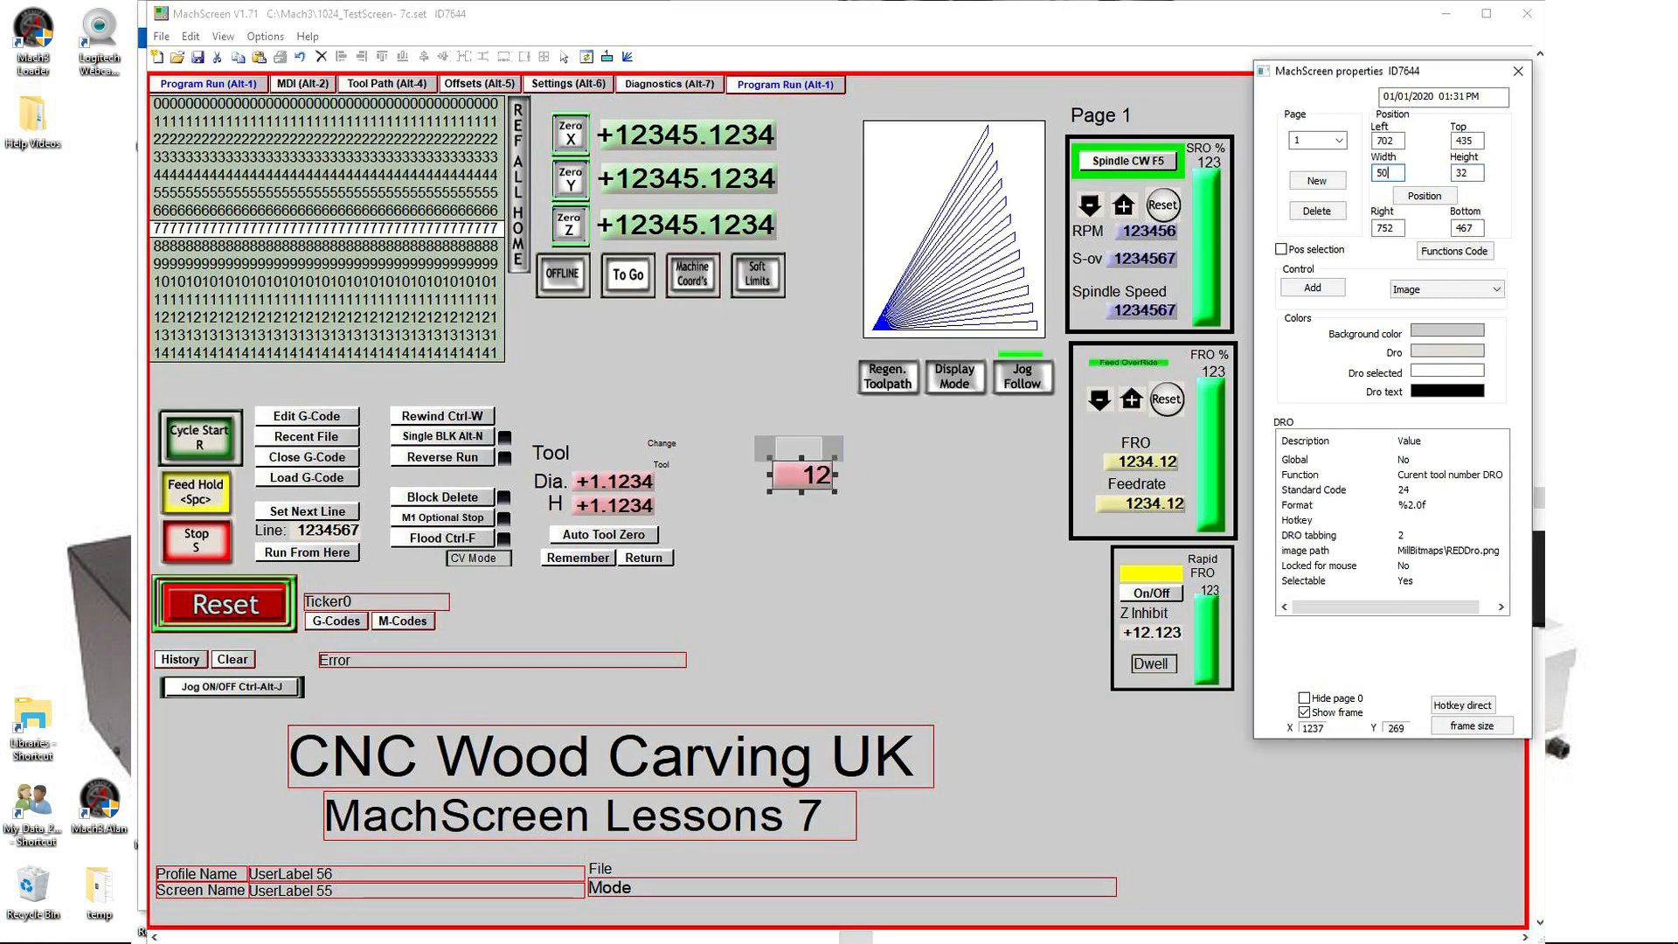
pyautogui.doubleClick(1469, 173)
pyautogui.write('24')
pyautogui.press('Return')
# Step: Centre the tool number DRO and the tool change LED on each other along a common horizontal line
pyautogui.click(835, 451)
pyautogui.click(795, 468)
pyautogui.click(840, 449)
pyautogui.moveTo(732, 404); pyautogui.dragTo(887, 516)
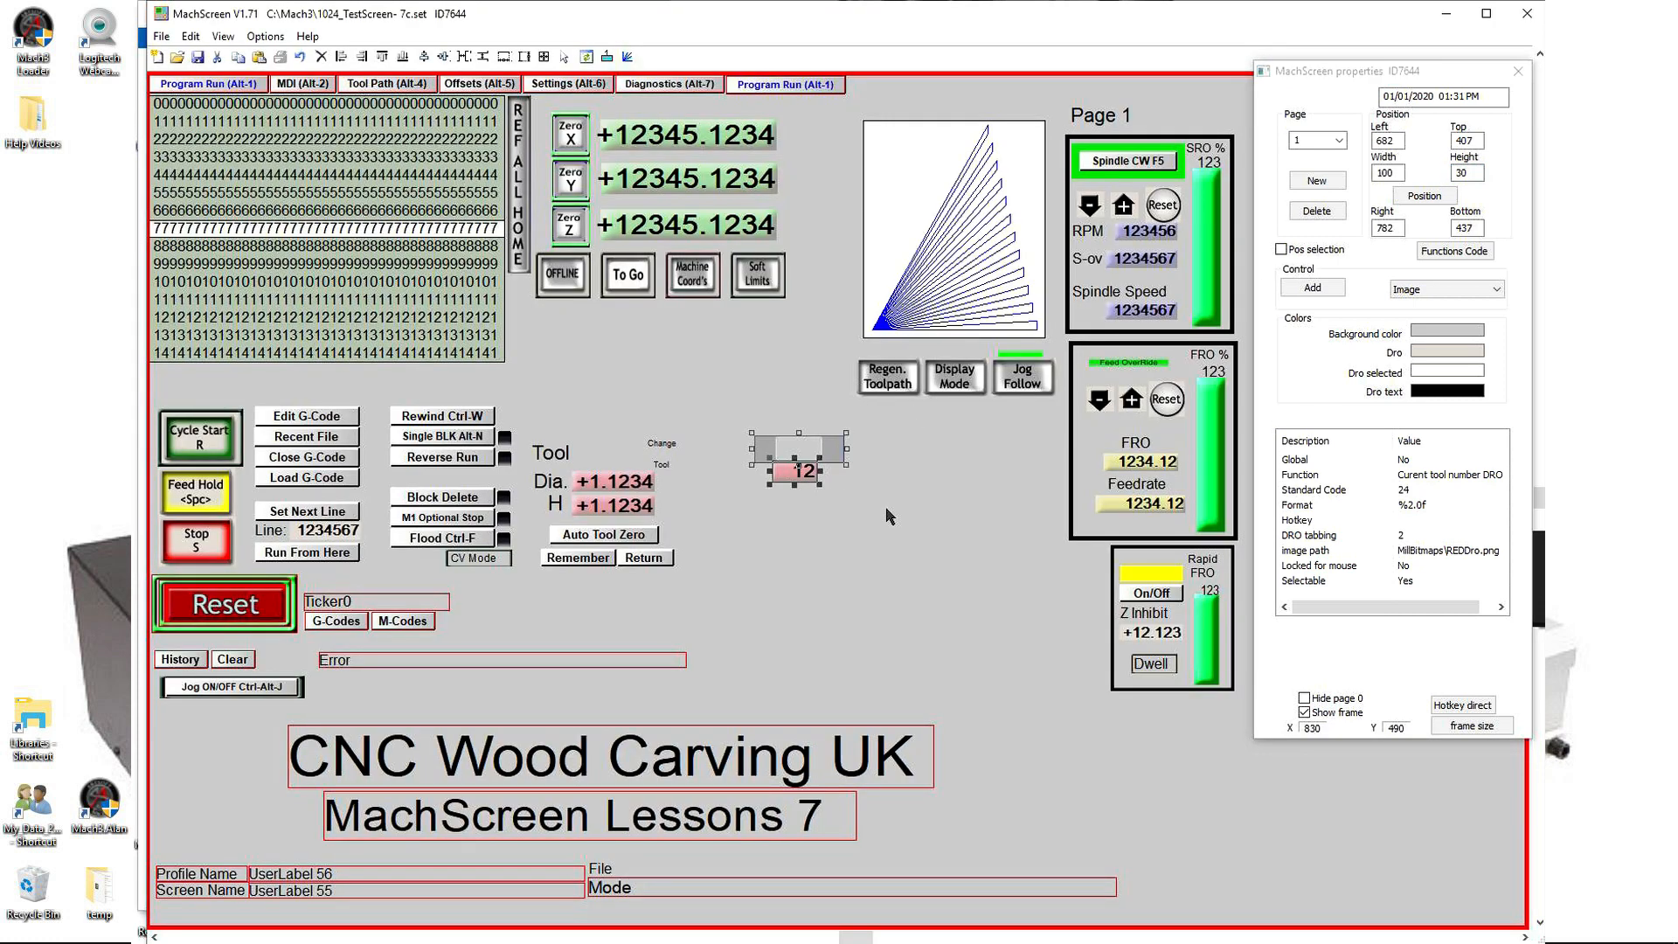
pyautogui.click(423, 56)
pyautogui.click(743, 542)
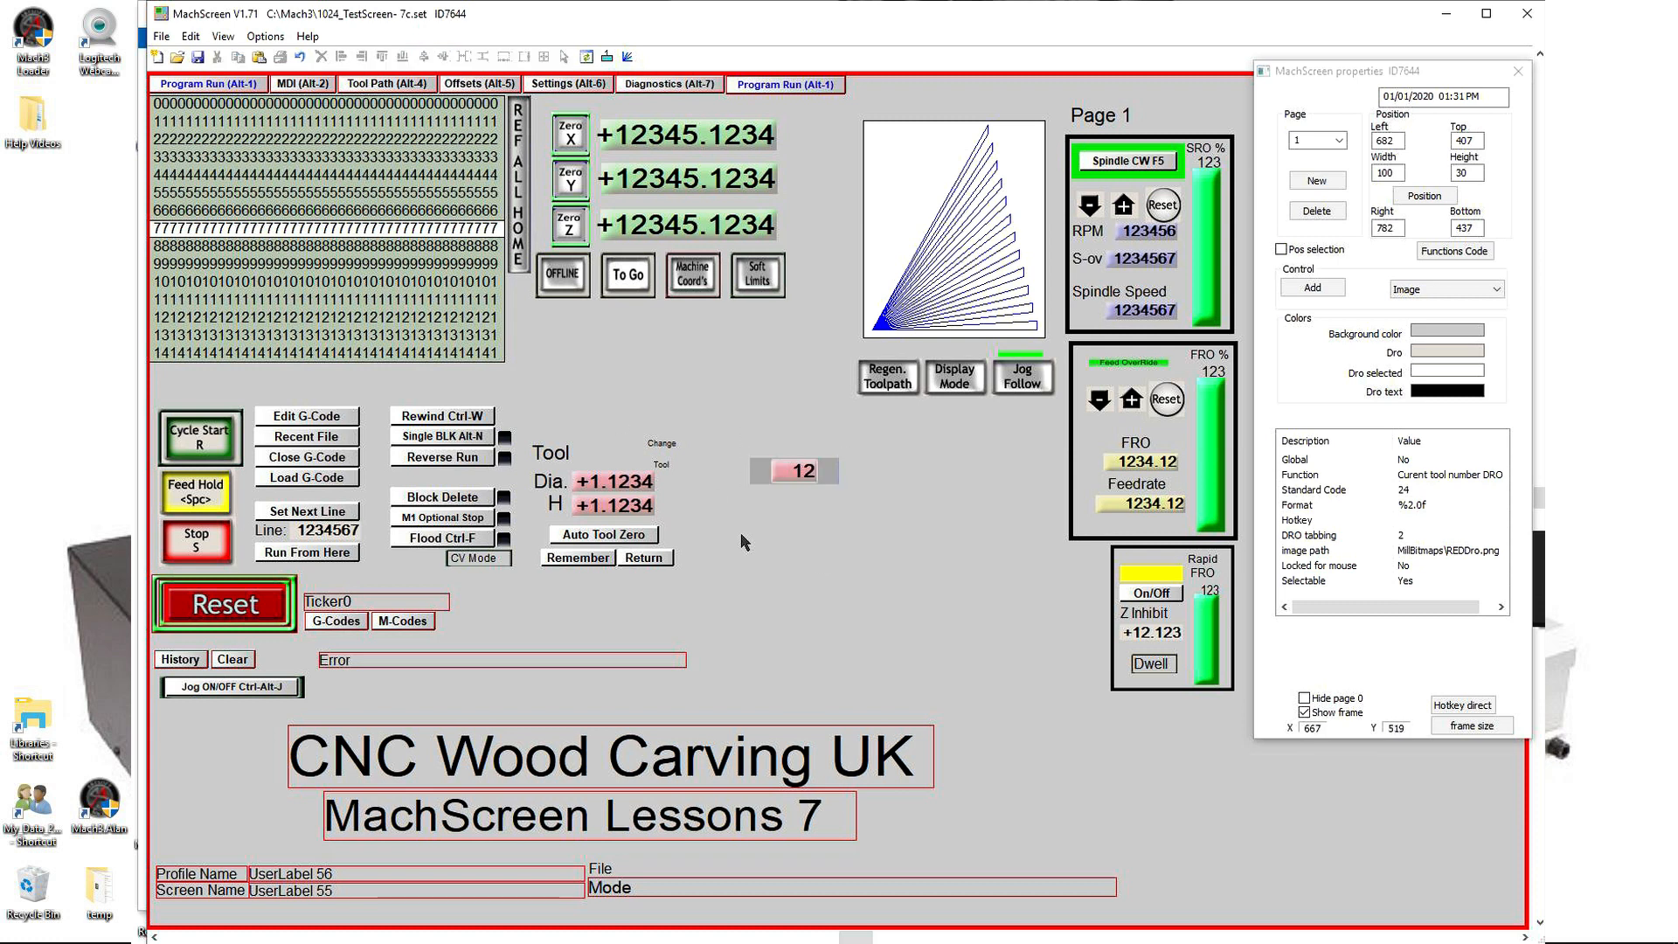
# Step: Duplicate the feed rate section's frame and place the copy below the Regen. Toolpath, Display Mode and Jog Follow buttons
pyautogui.click(1069, 536)
pyautogui.rightClick(1073, 537)
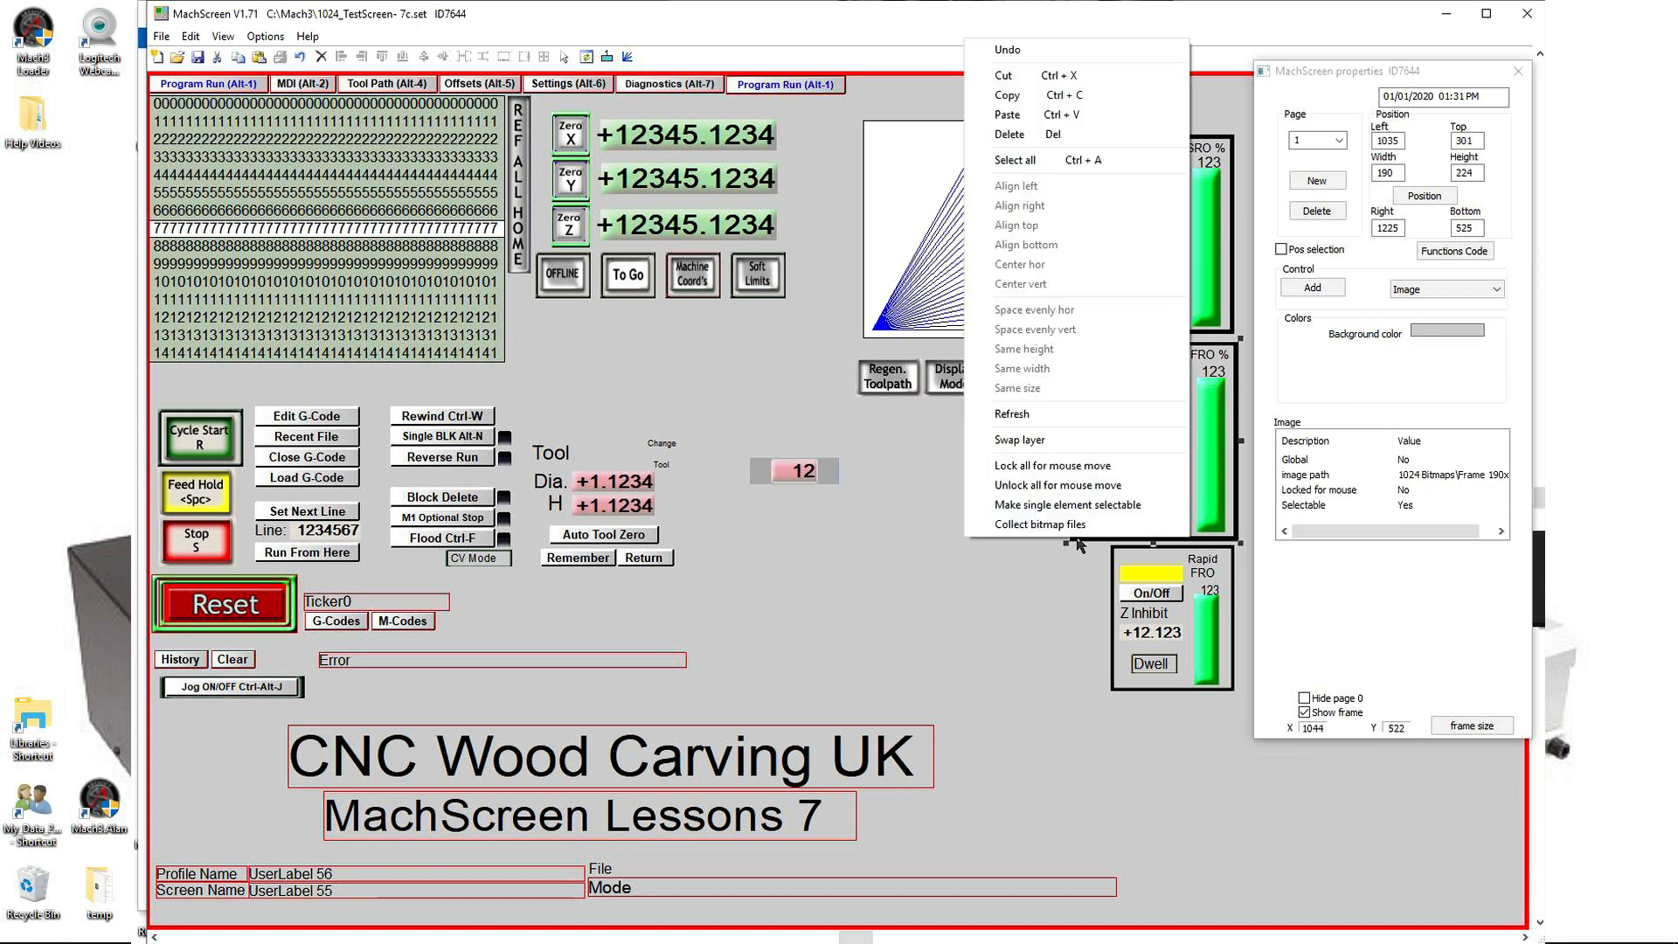
pyautogui.click(1011, 97)
pyautogui.rightClick(975, 509)
pyautogui.click(1035, 541)
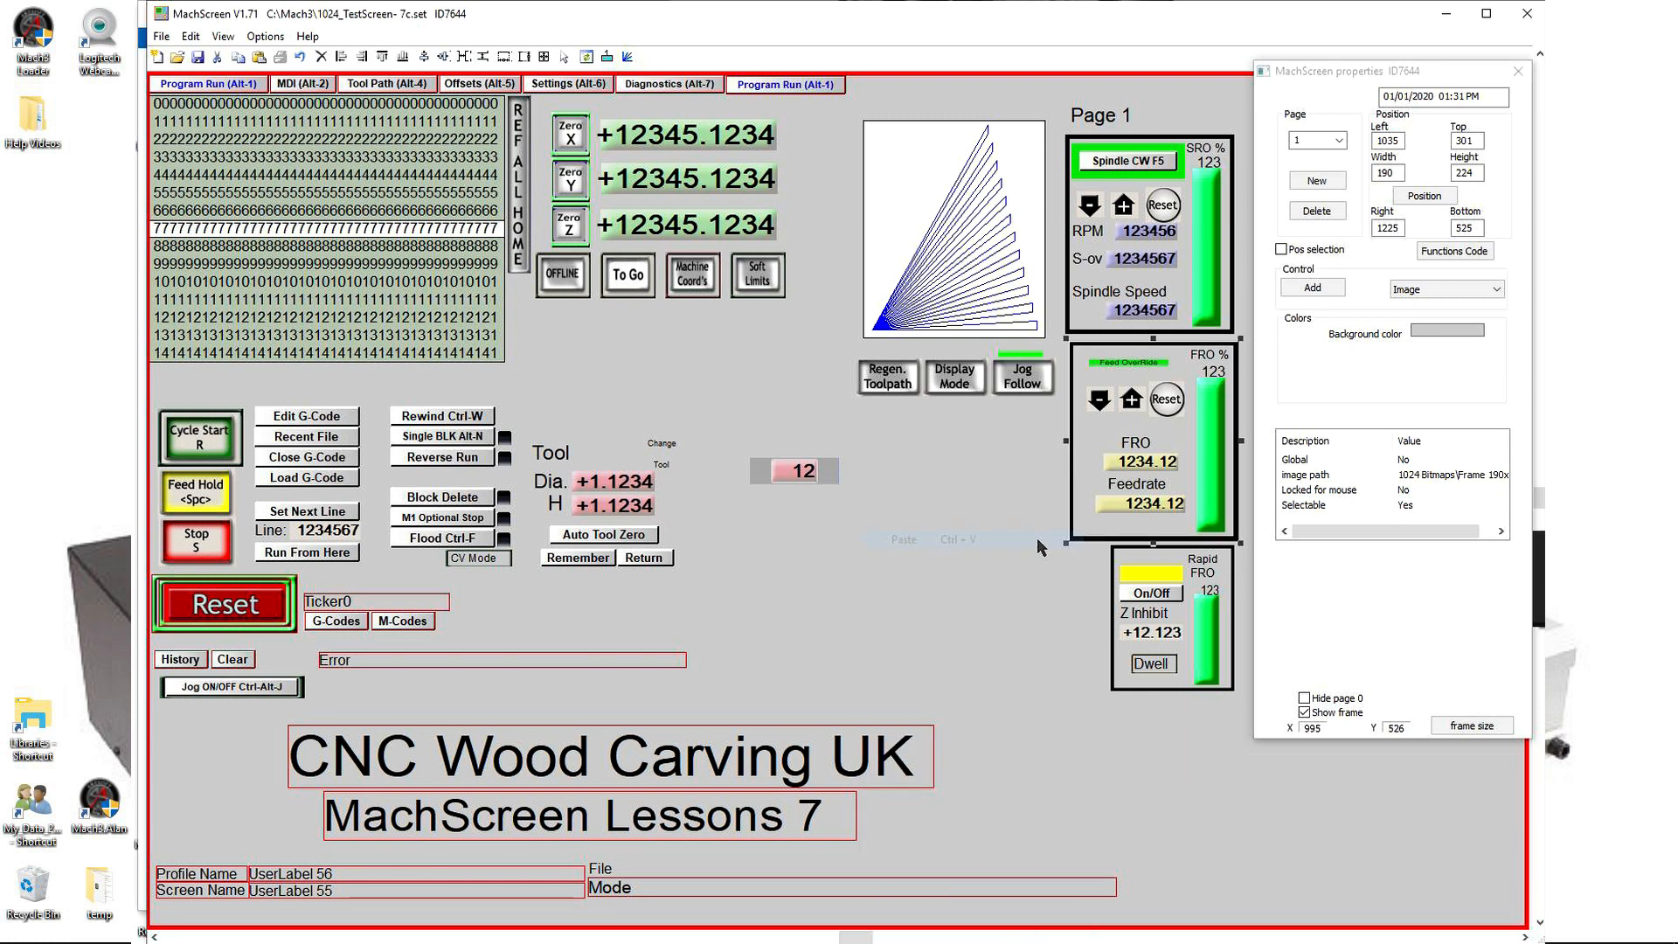
pyautogui.moveTo(1079, 538); pyautogui.dragTo(872, 635)
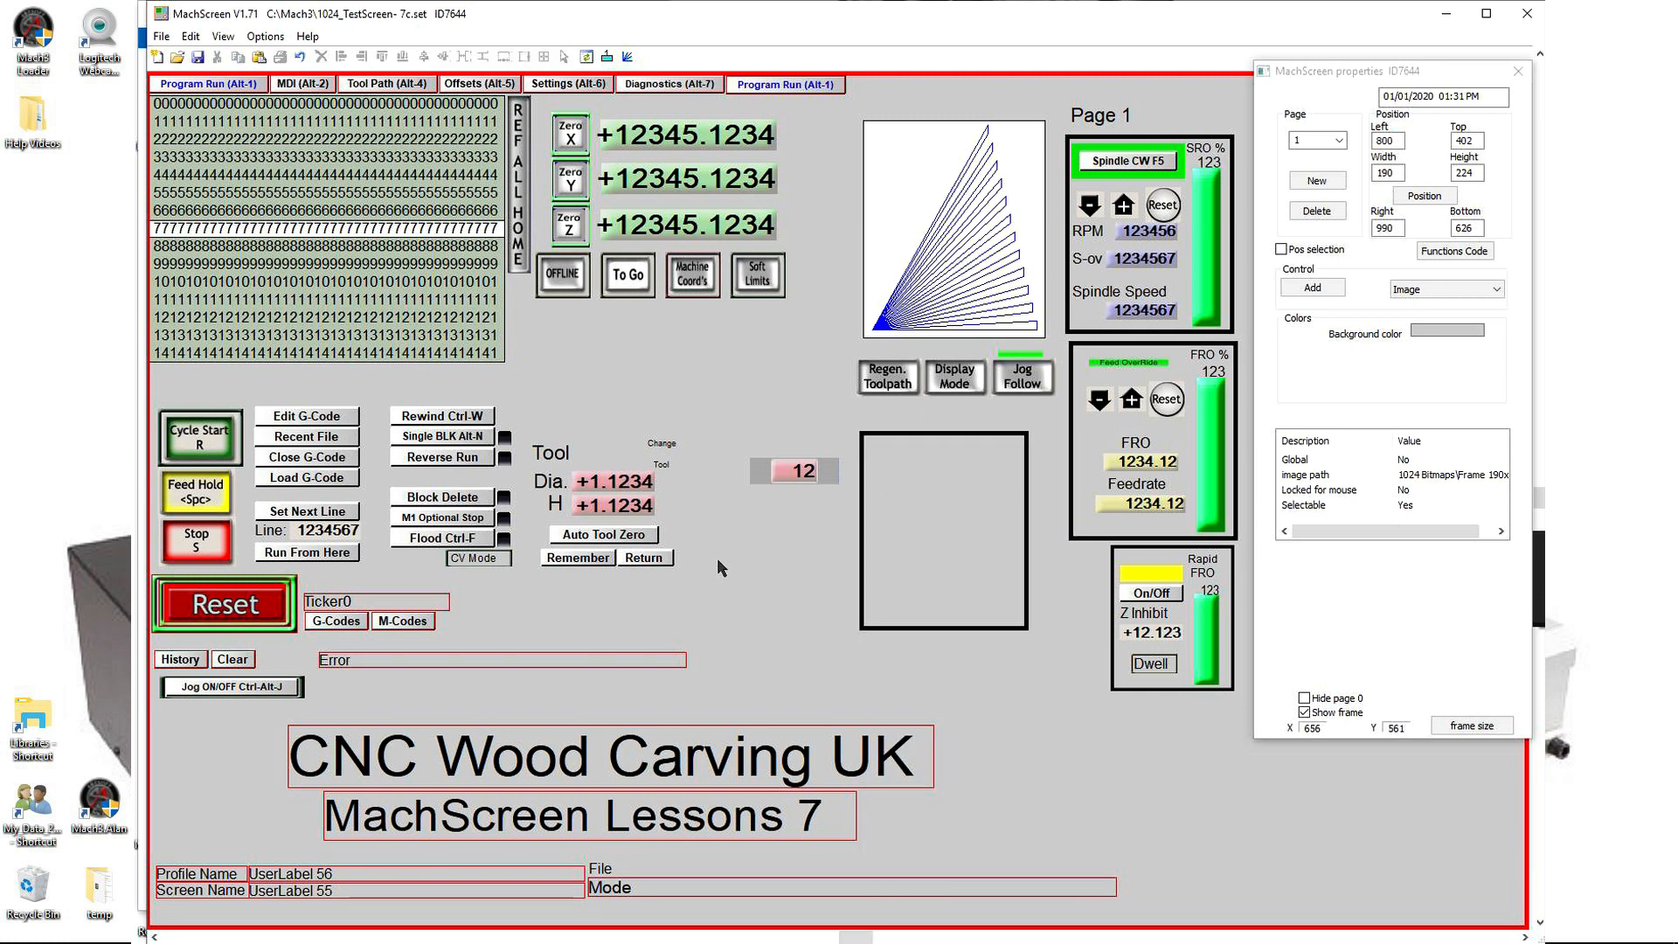
# Step: Arrange the Tool label, tool change LED and number DRO as one aligned row near the upper edge of the new frame
pyautogui.click(550, 452)
pyautogui.moveTo(555, 450); pyautogui.dragTo(968, 471)
pyautogui.click(898, 472)
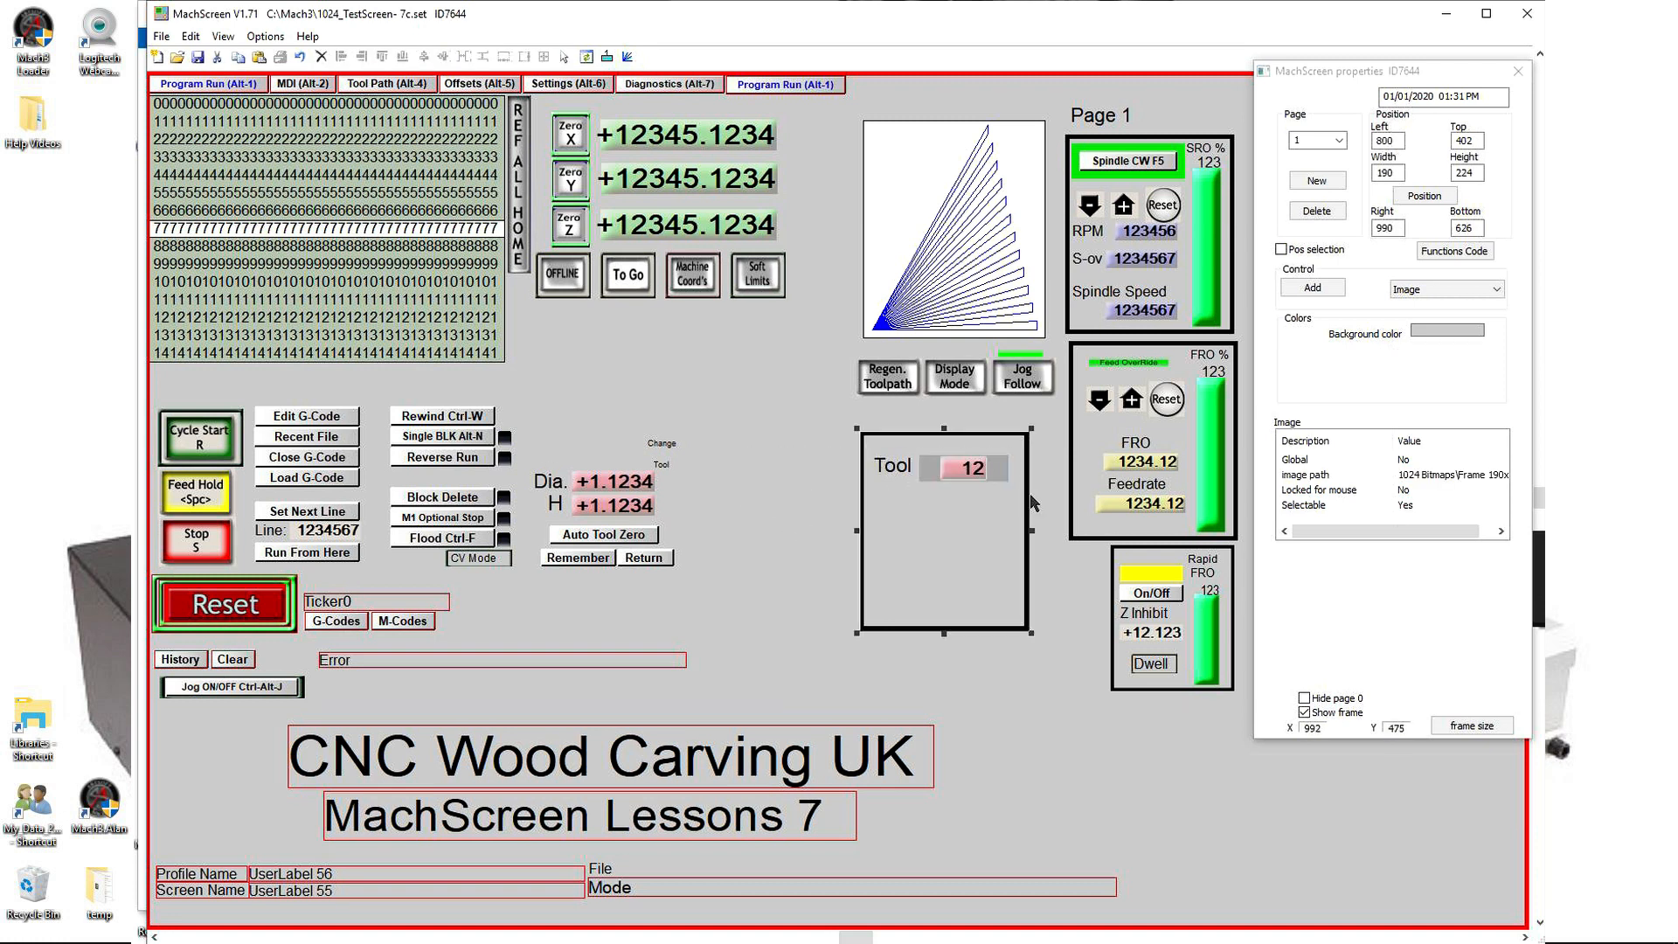
pyautogui.click(900, 475)
pyautogui.keyDown('shift'); pyautogui.click(931, 478); pyautogui.keyUp('shift')
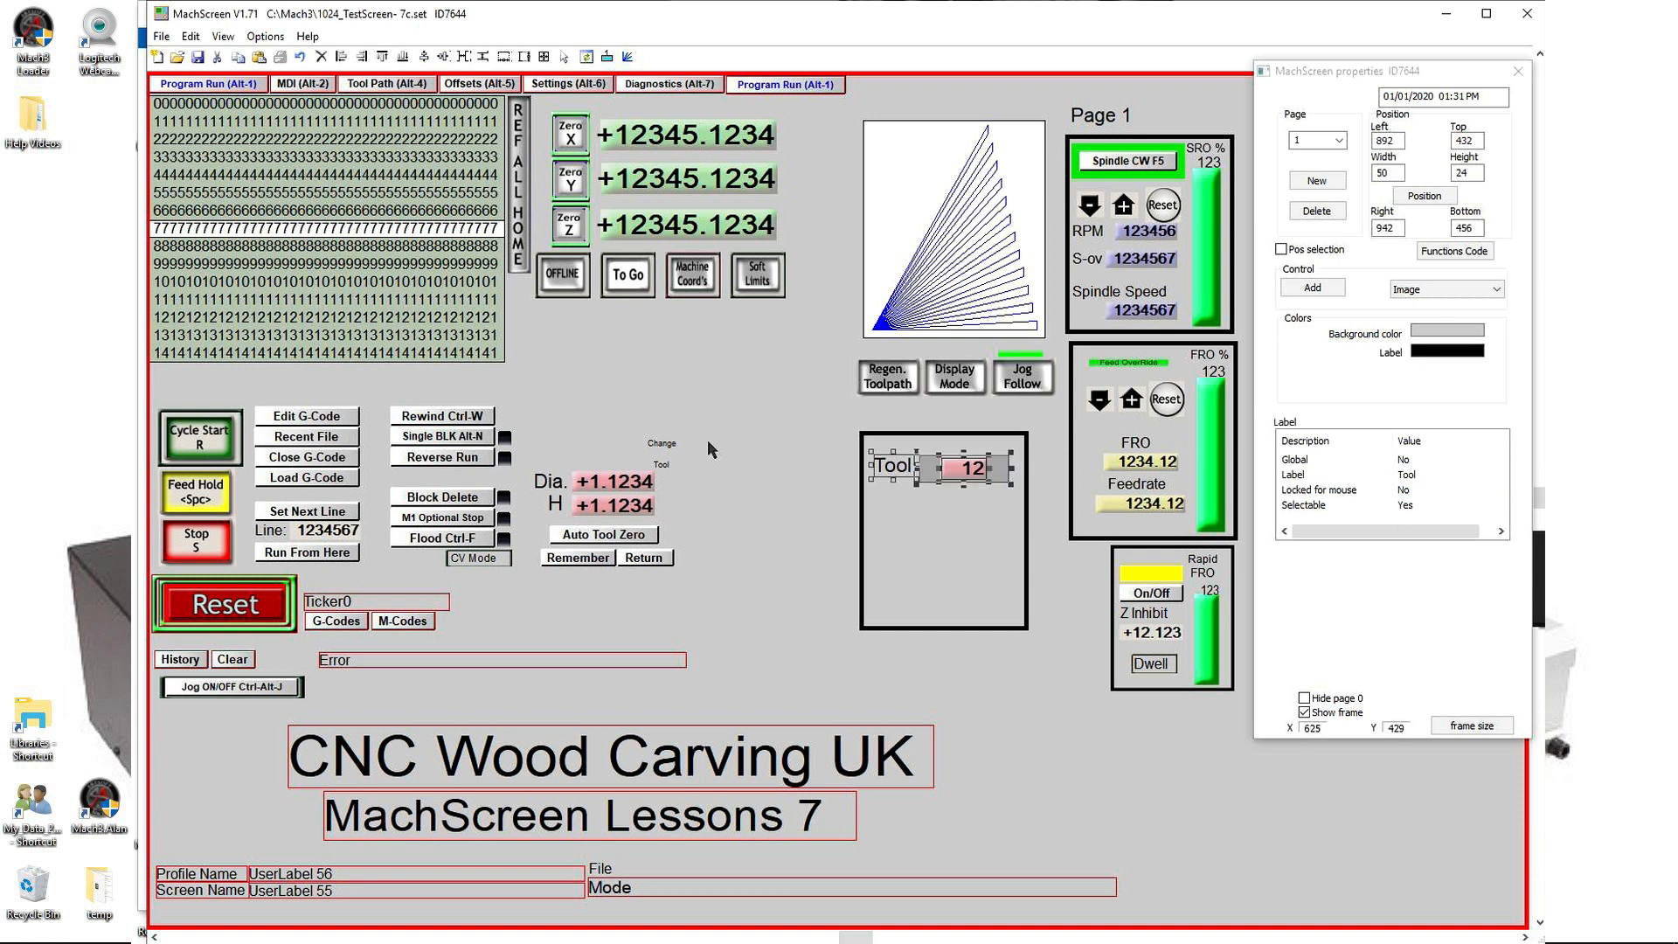
pyautogui.click(426, 59)
pyautogui.click(754, 409)
# Step: Delete the small Change and Tool labels left above the Dia. readout
pyautogui.click(662, 445)
pyautogui.click(663, 465)
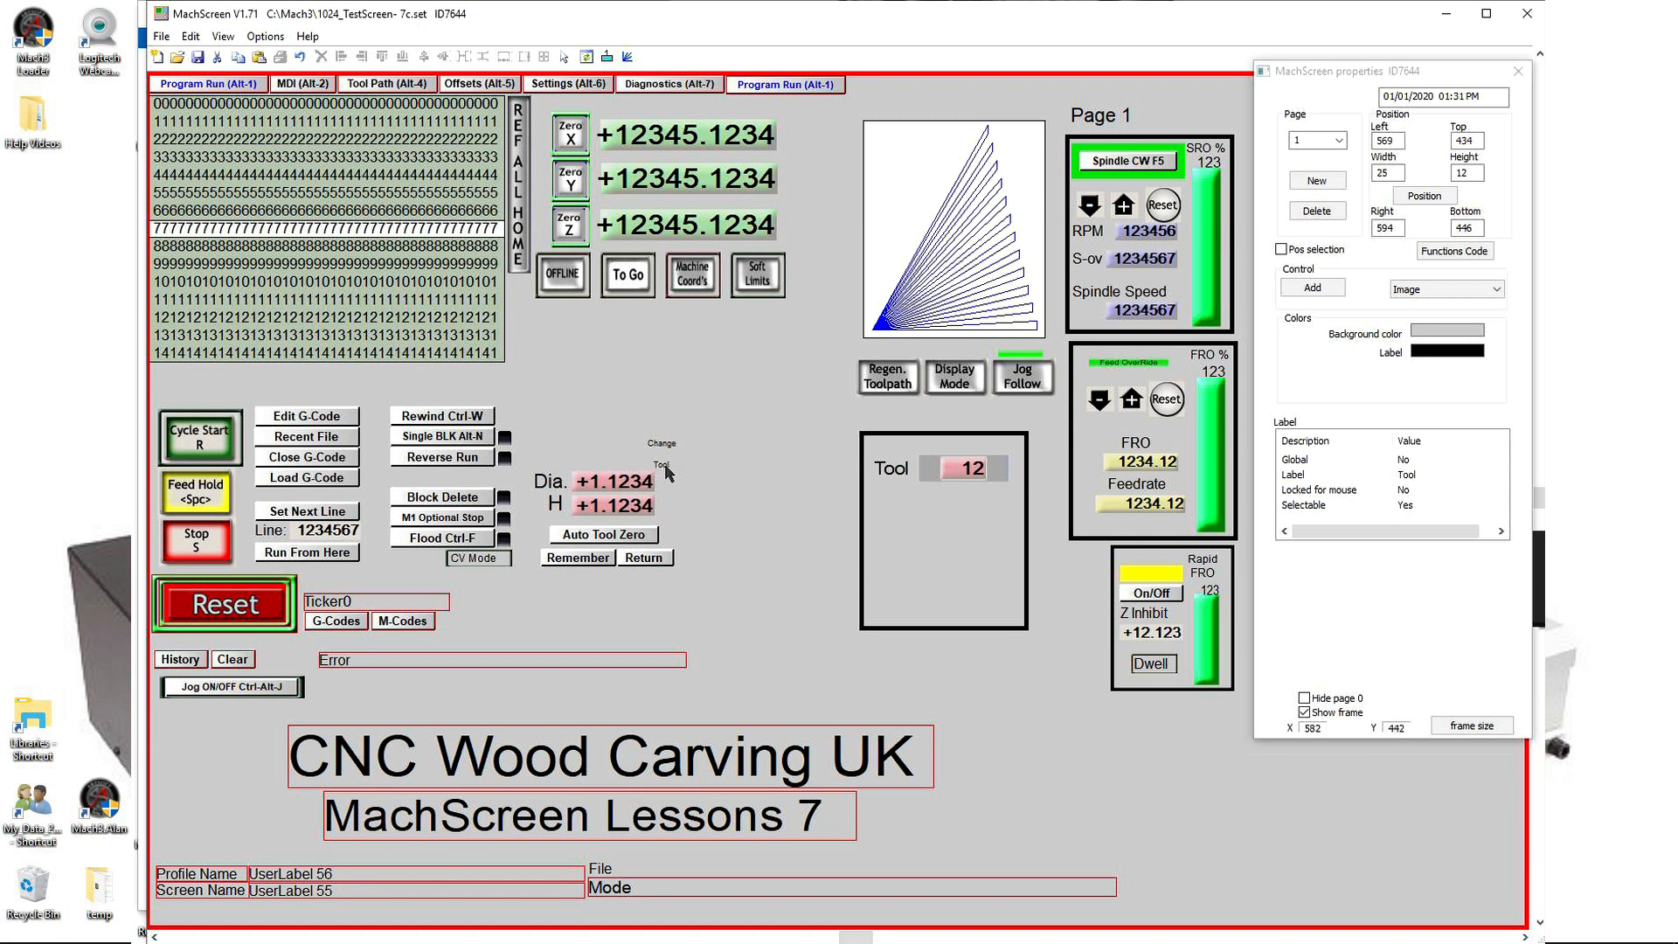
pyautogui.click(668, 465)
pyautogui.press('Delete')
pyautogui.click(671, 445)
pyautogui.press('Delete')
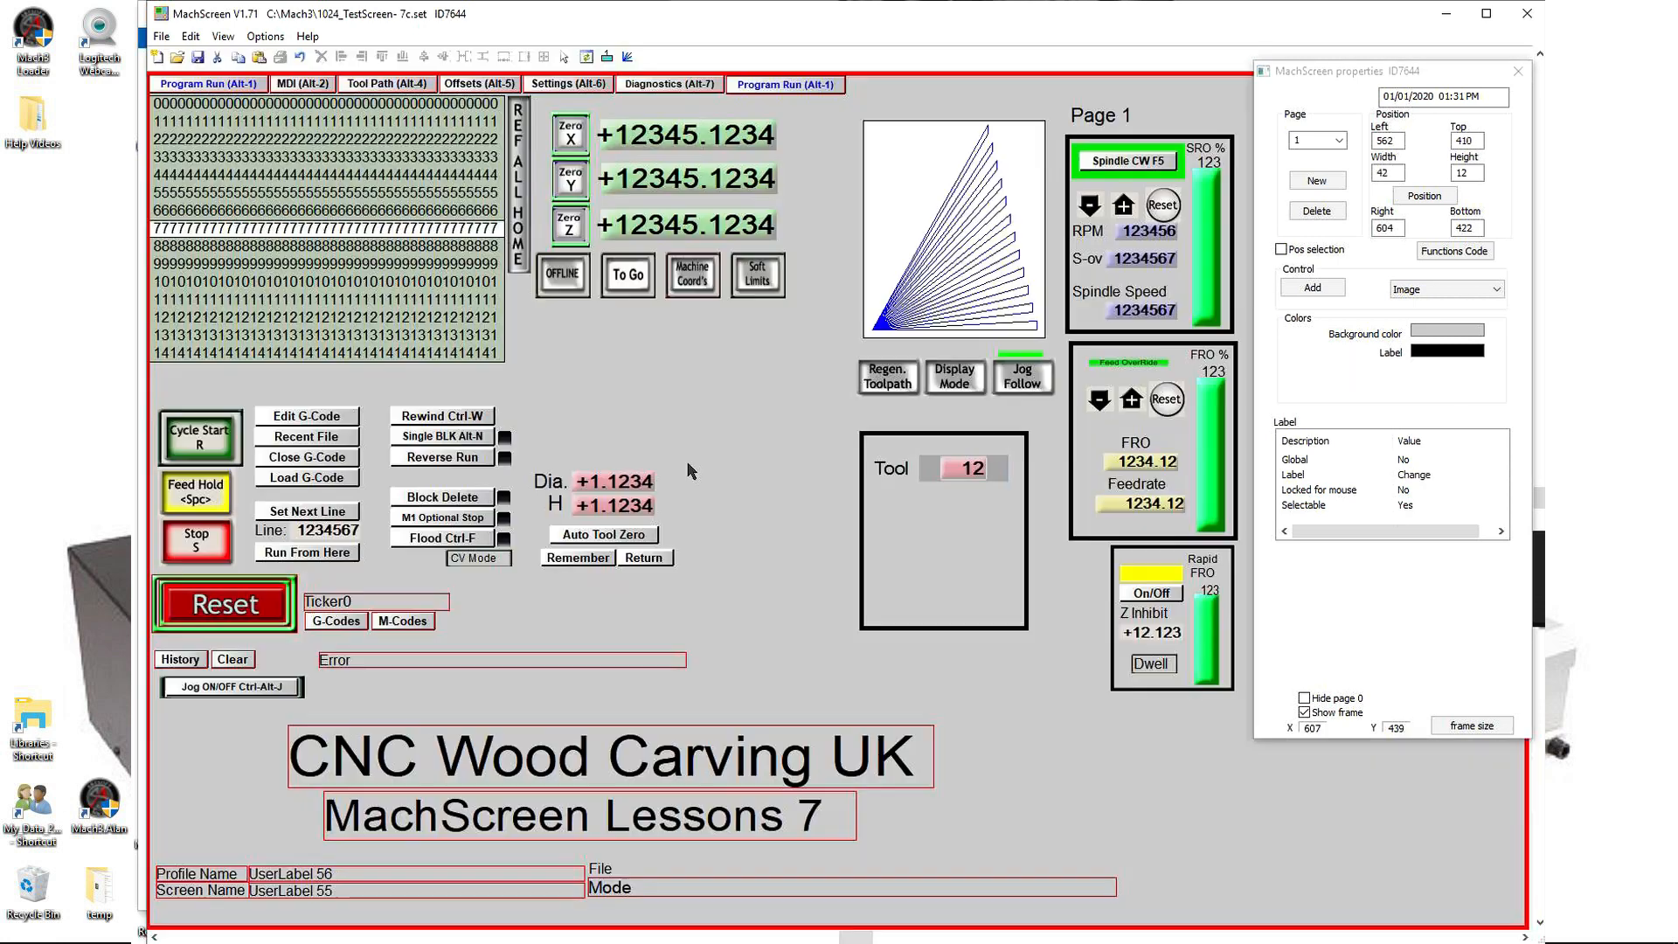
# Step: Move the Dia. and H readouts and the Auto Tool Zero, Remember and Return buttons into the new frame below the Tool row
pyautogui.moveTo(526, 464); pyautogui.dragTo(693, 580)
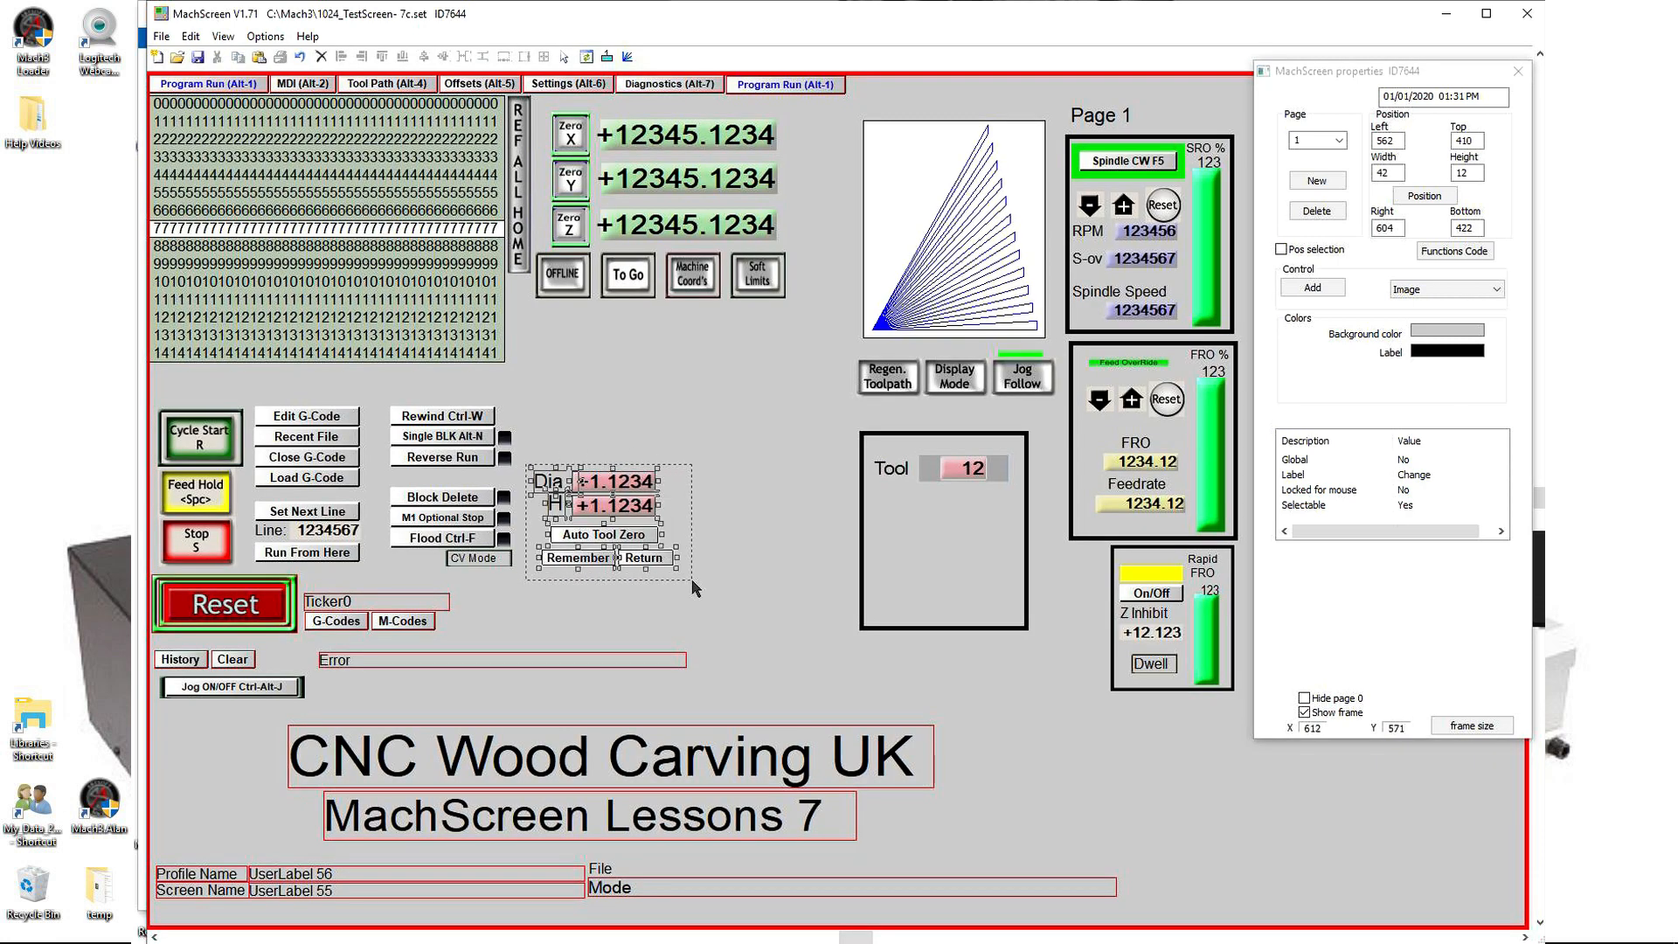
pyautogui.moveTo(575, 563); pyautogui.dragTo(913, 602)
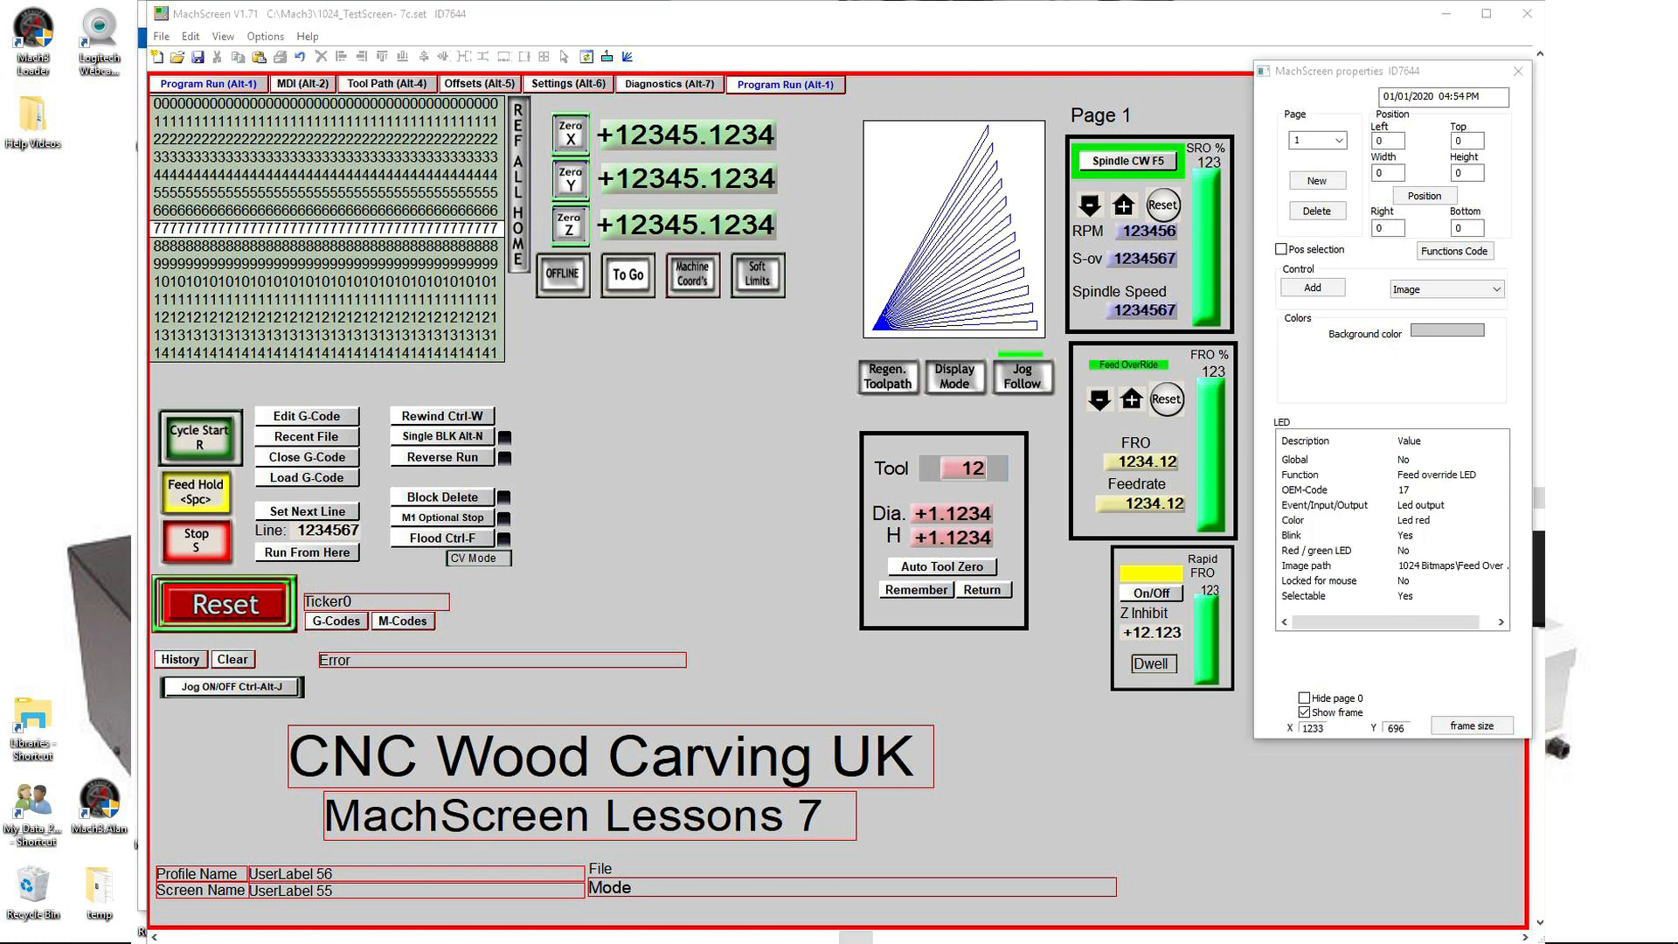
# Step: Shift all tool controls slightly lower inside their frame and place the Dwell label with its box above the Tool row
pyautogui.click(1154, 664)
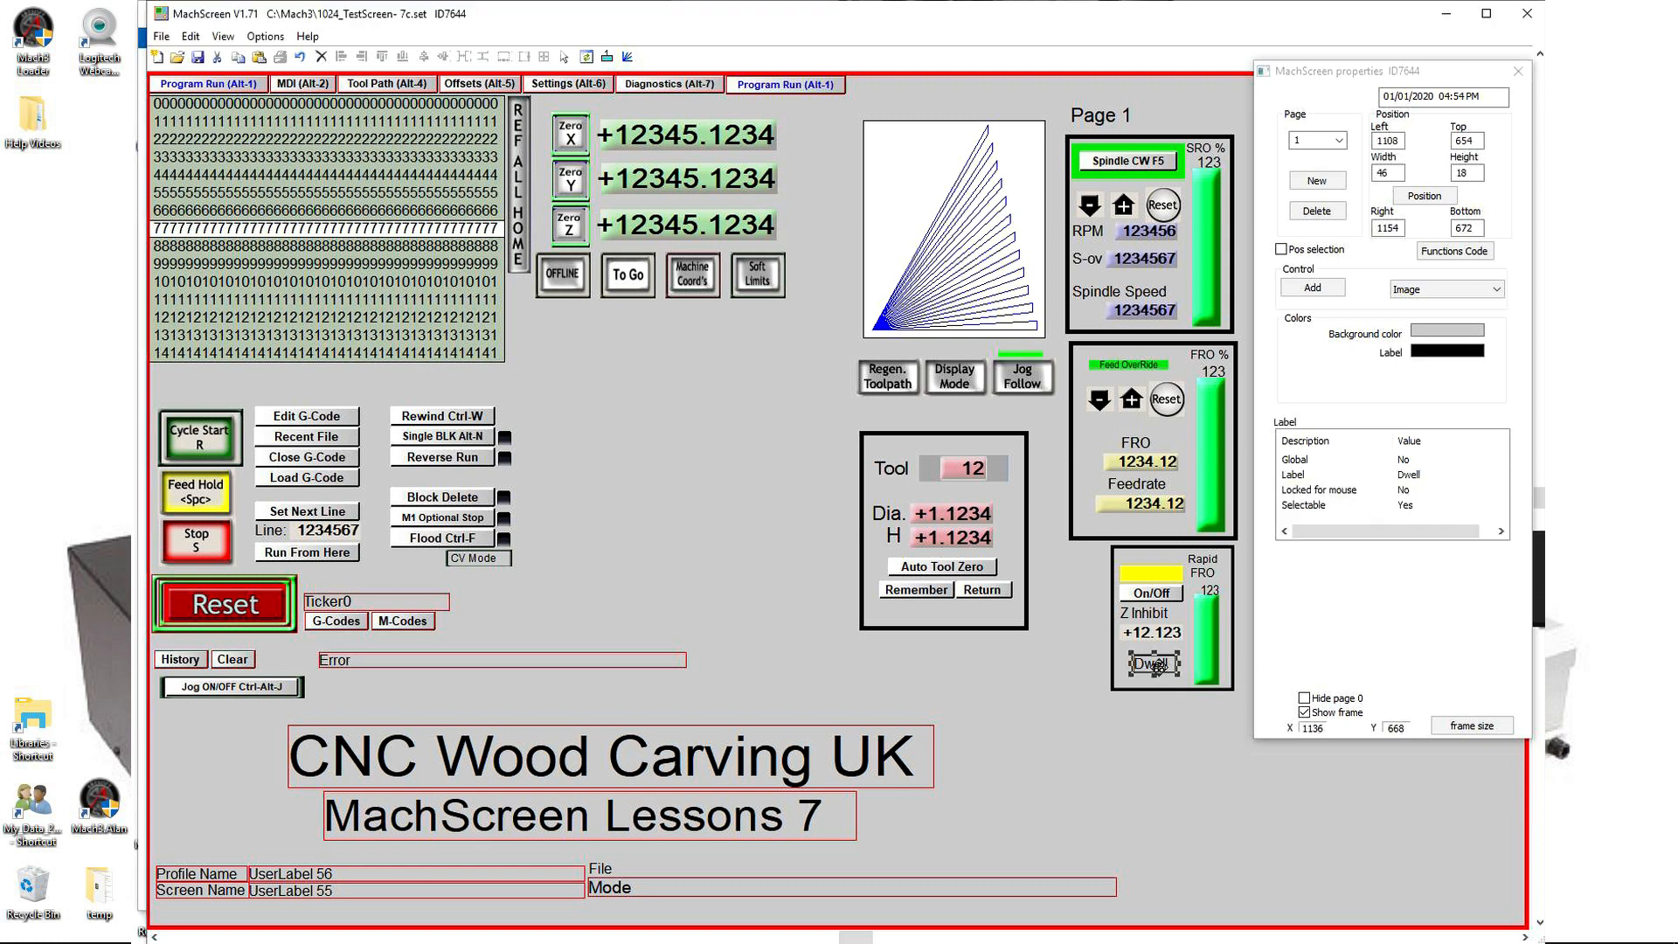
pyautogui.click(957, 628)
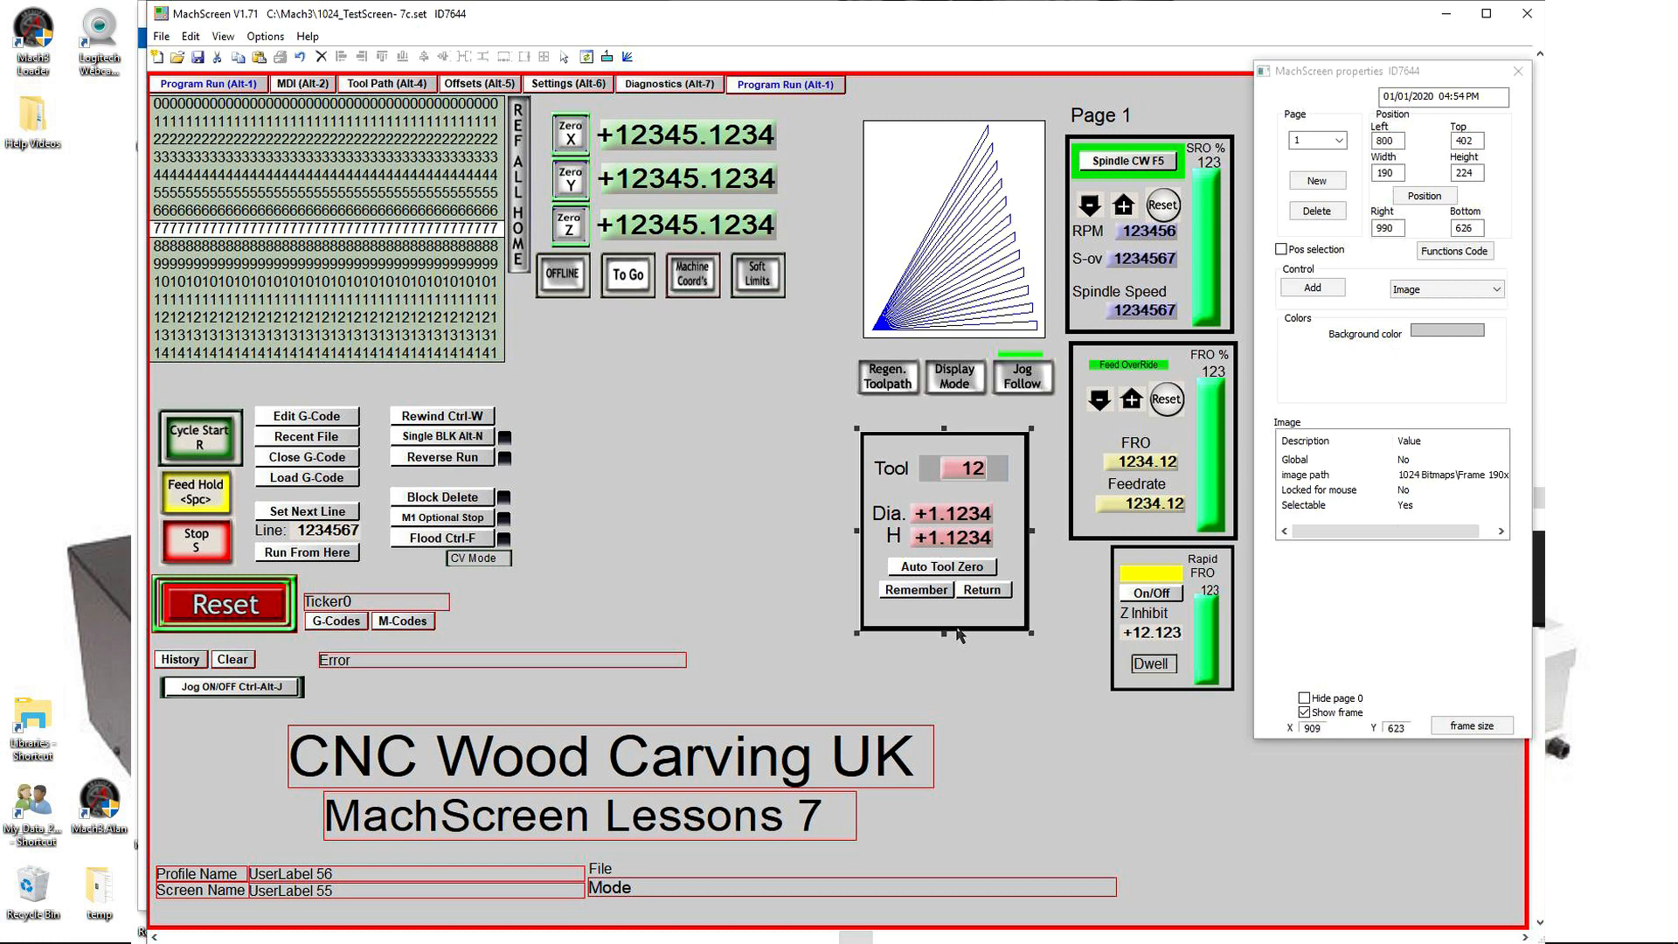
pyautogui.click(972, 670)
pyautogui.moveTo(820, 413); pyautogui.dragTo(1061, 615)
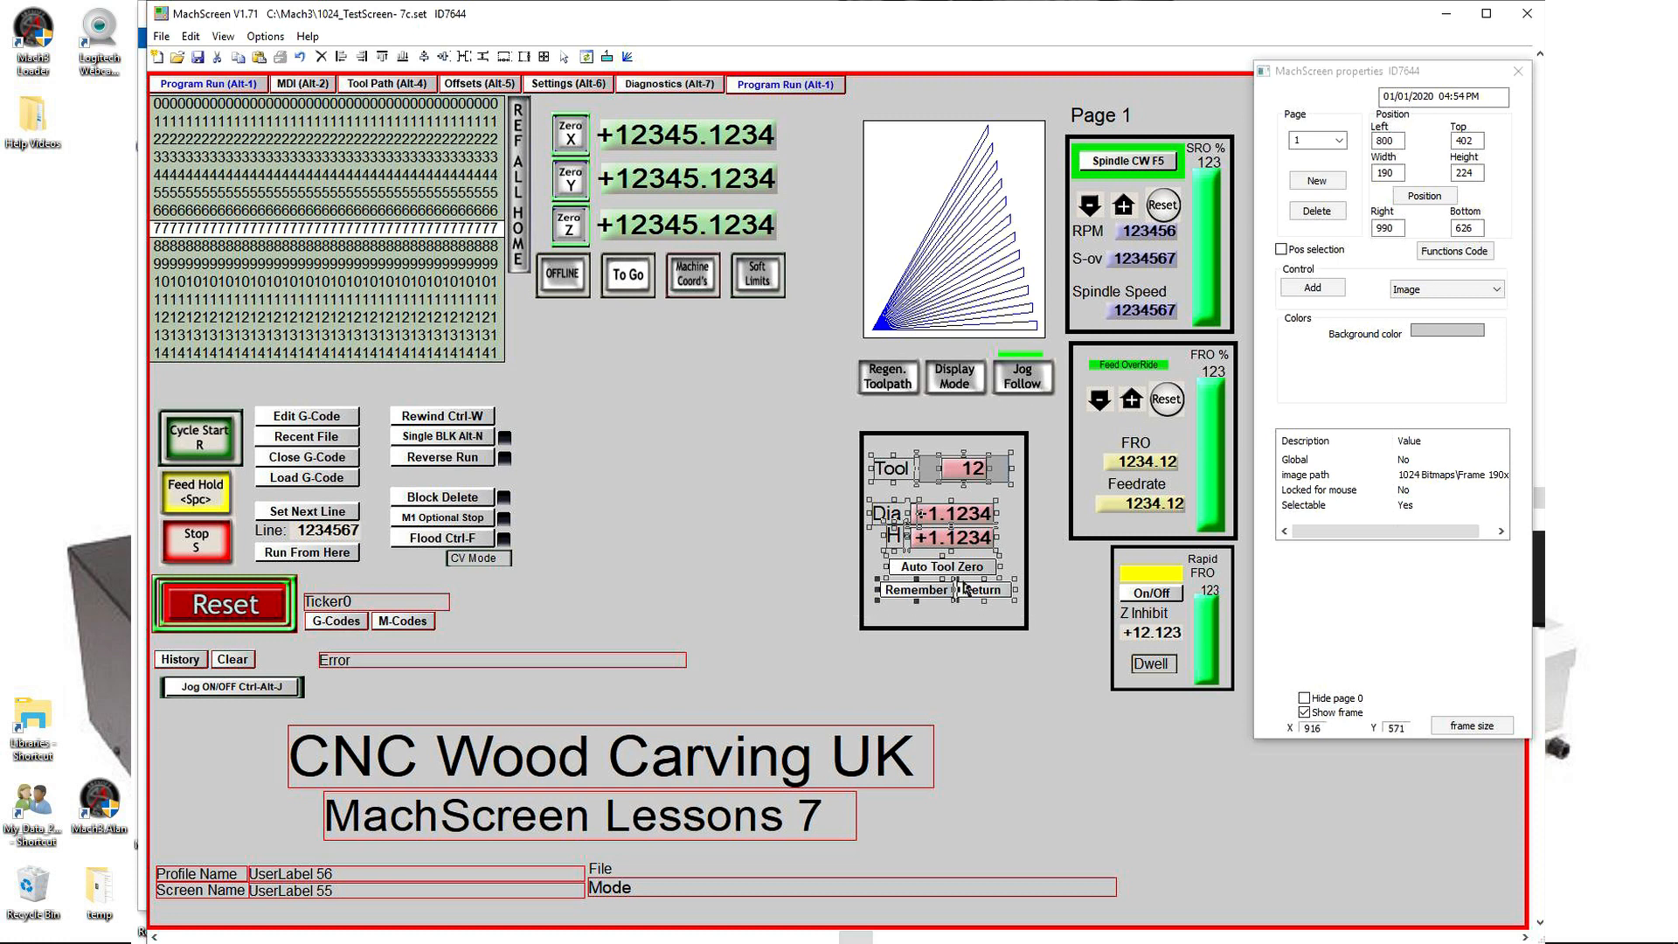
pyautogui.moveTo(931, 587); pyautogui.dragTo(934, 608)
pyautogui.click(810, 580)
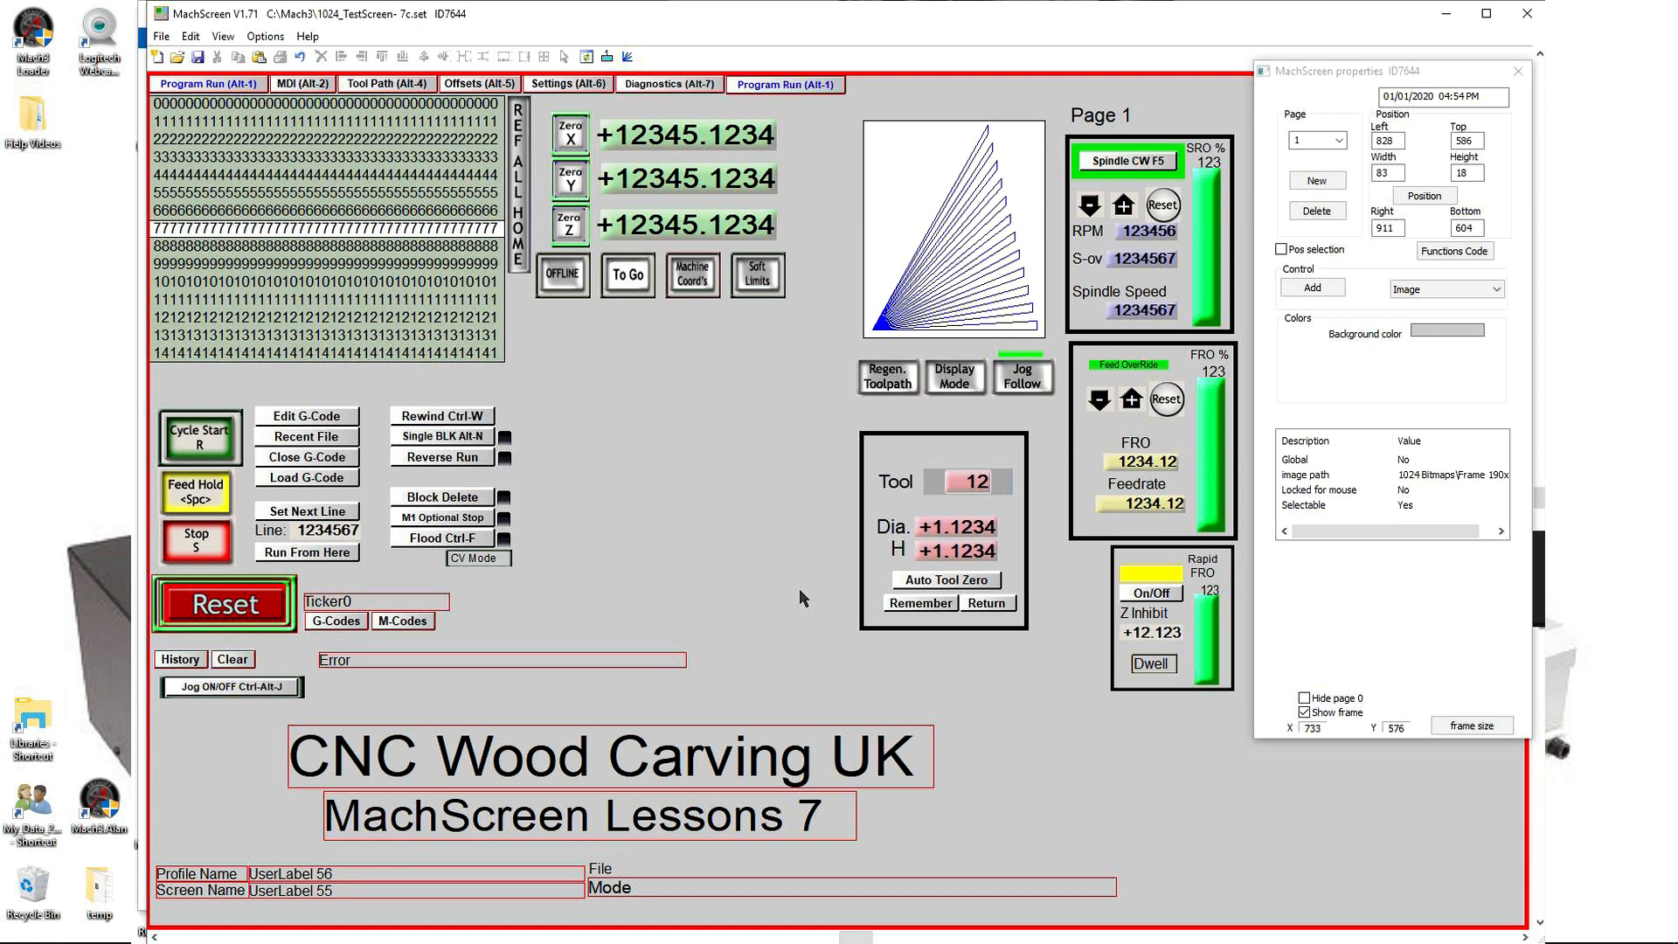
pyautogui.moveTo(1096, 644); pyautogui.dragTo(944, 456)
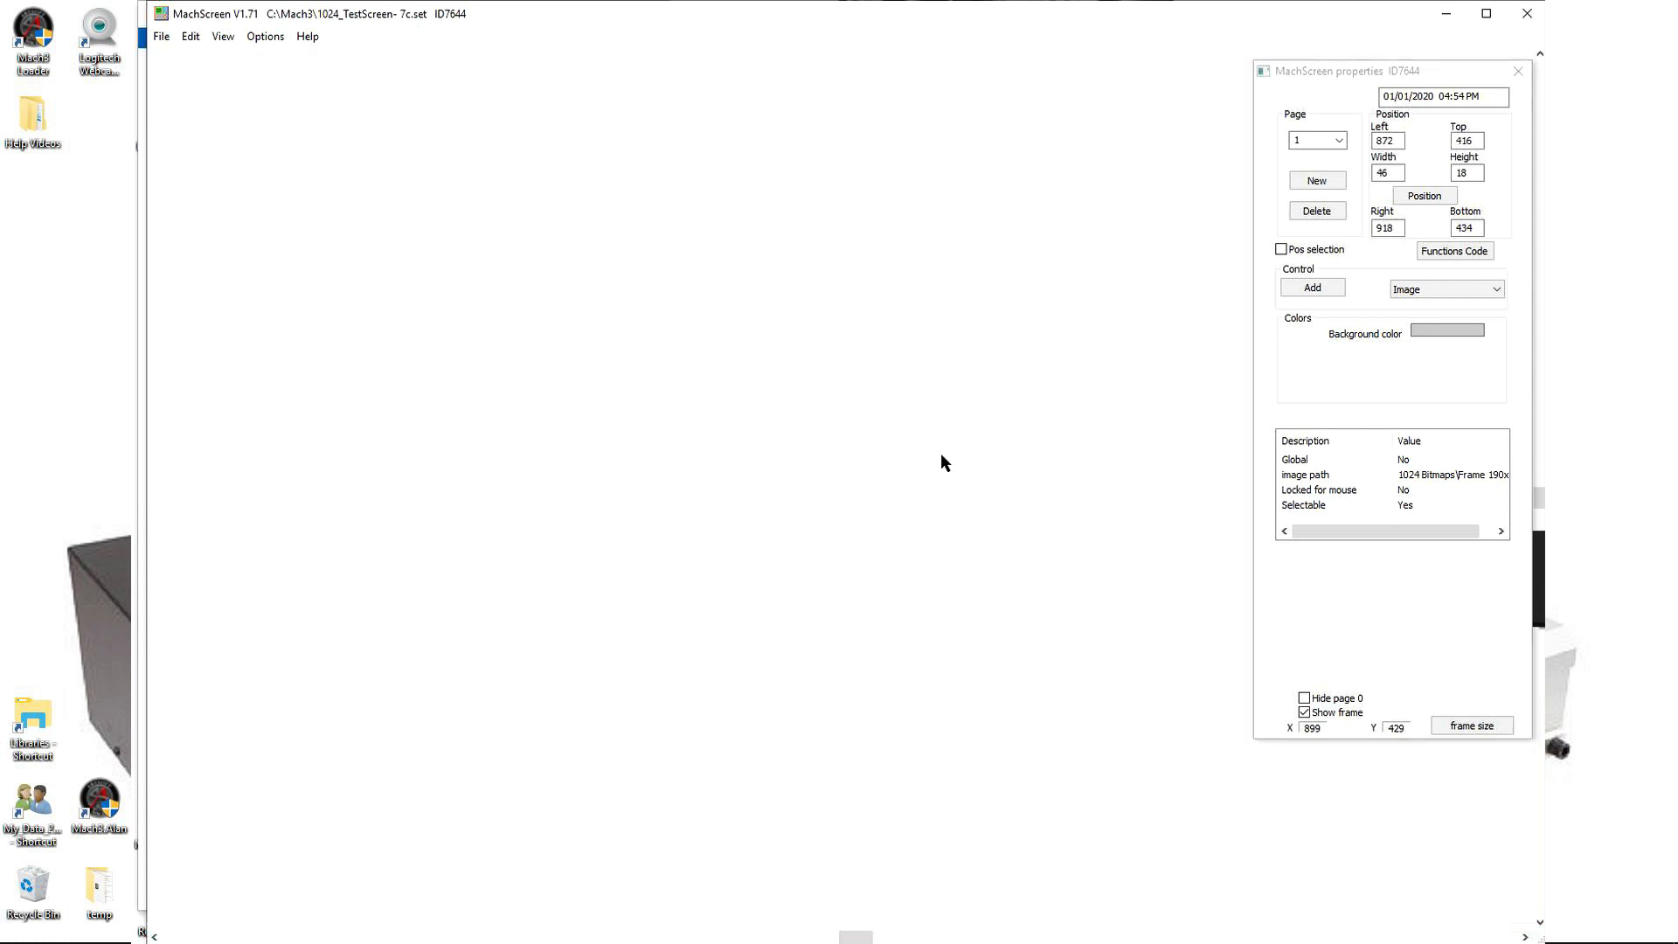
pyautogui.click(744, 493)
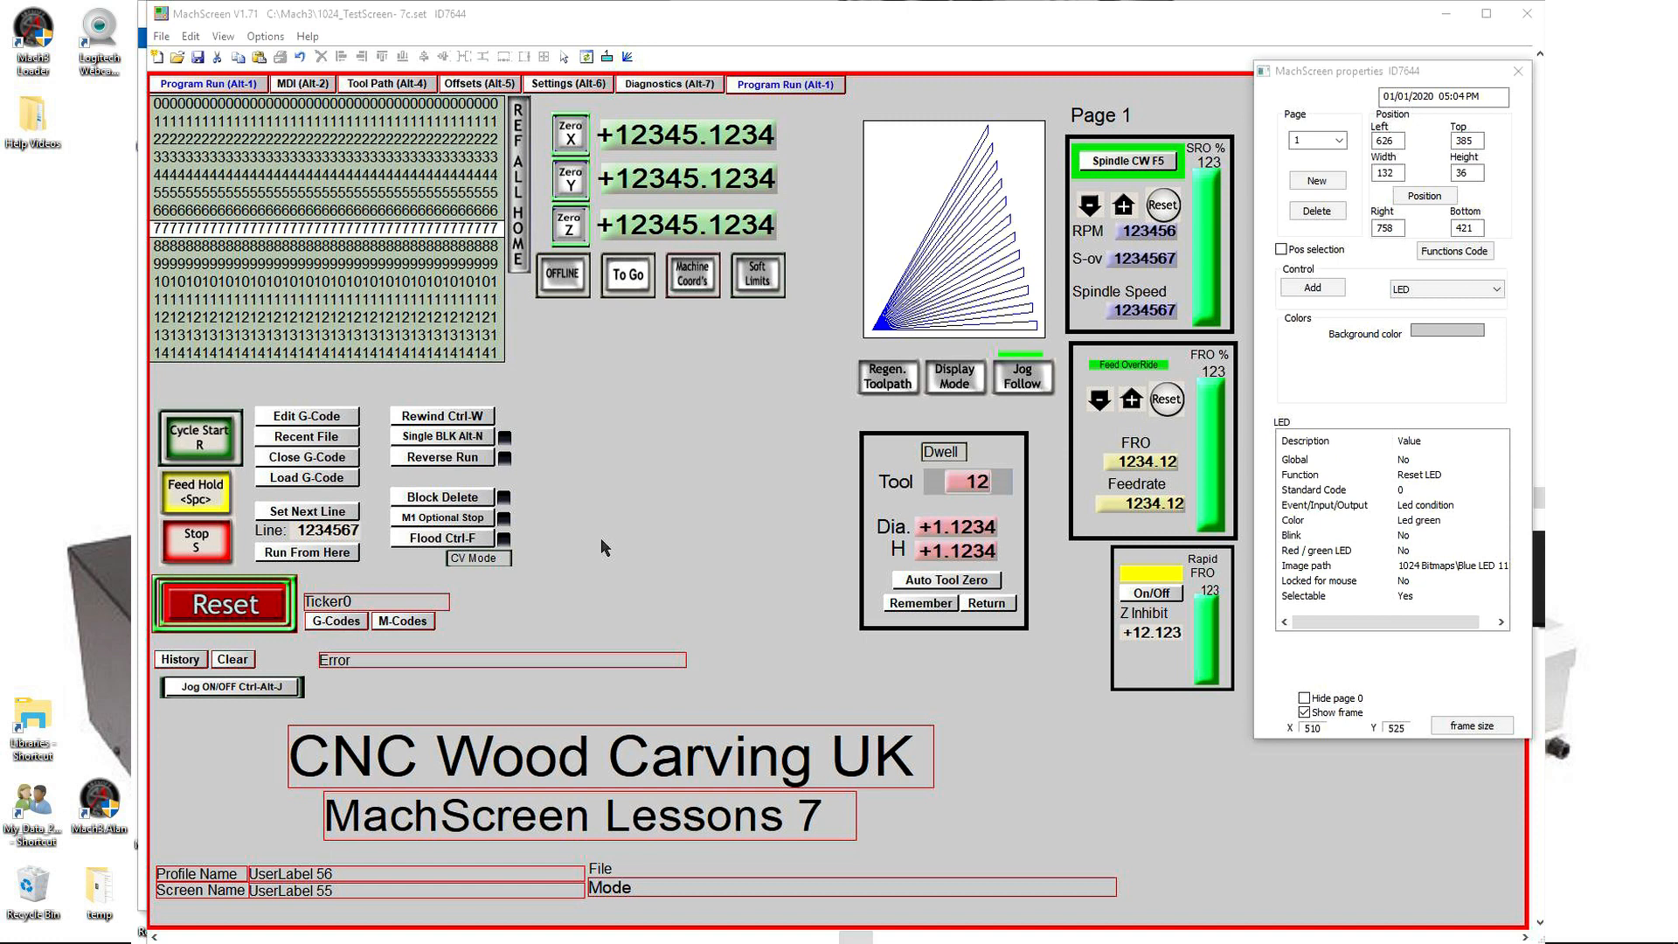
pyautogui.click(442, 437)
pyautogui.click(444, 497)
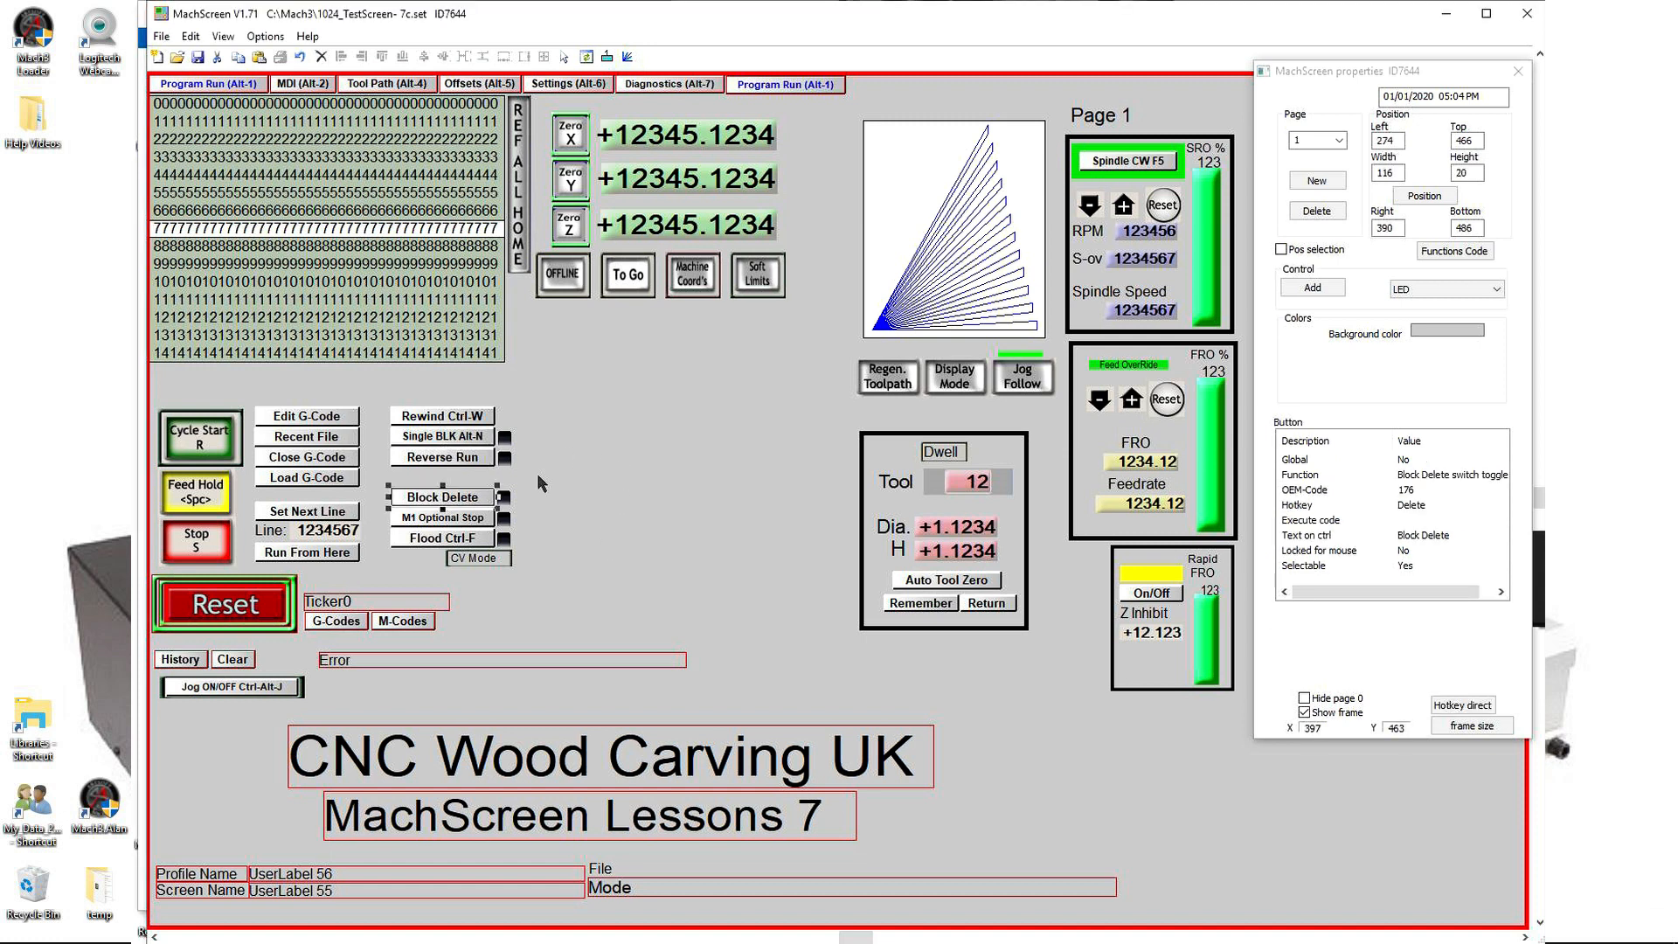
pyautogui.click(446, 520)
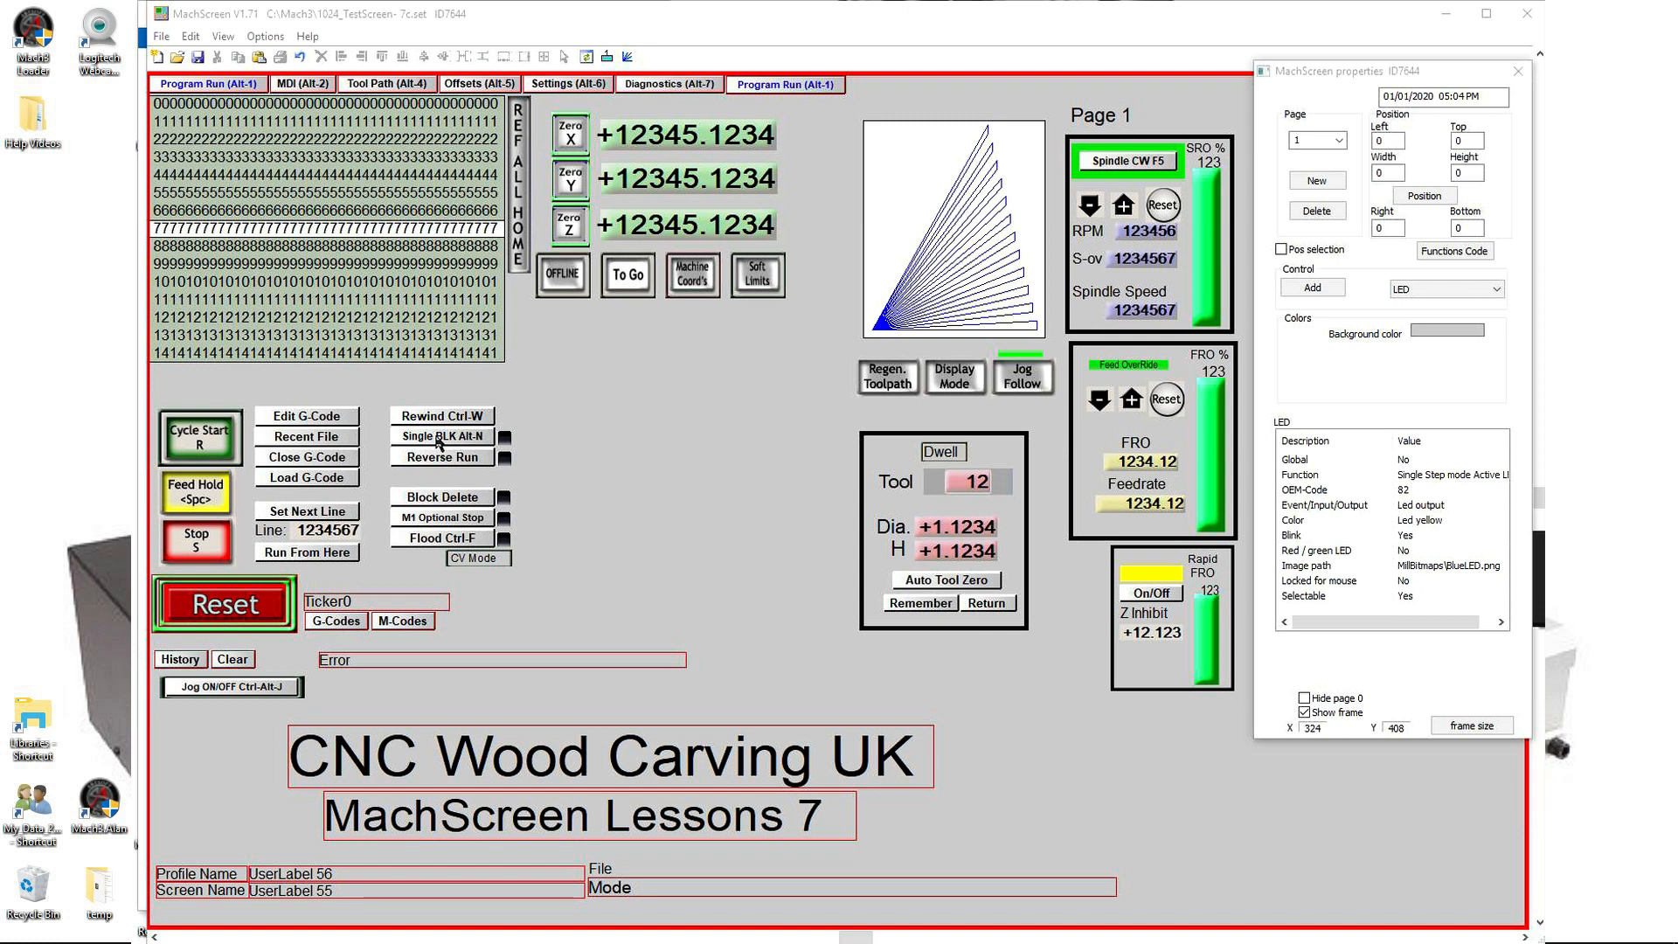
# Step: Move the Single BLK LED to the free area beside its button column and assign it the image Blue LED 116 x 20.png
pyautogui.click(504, 441)
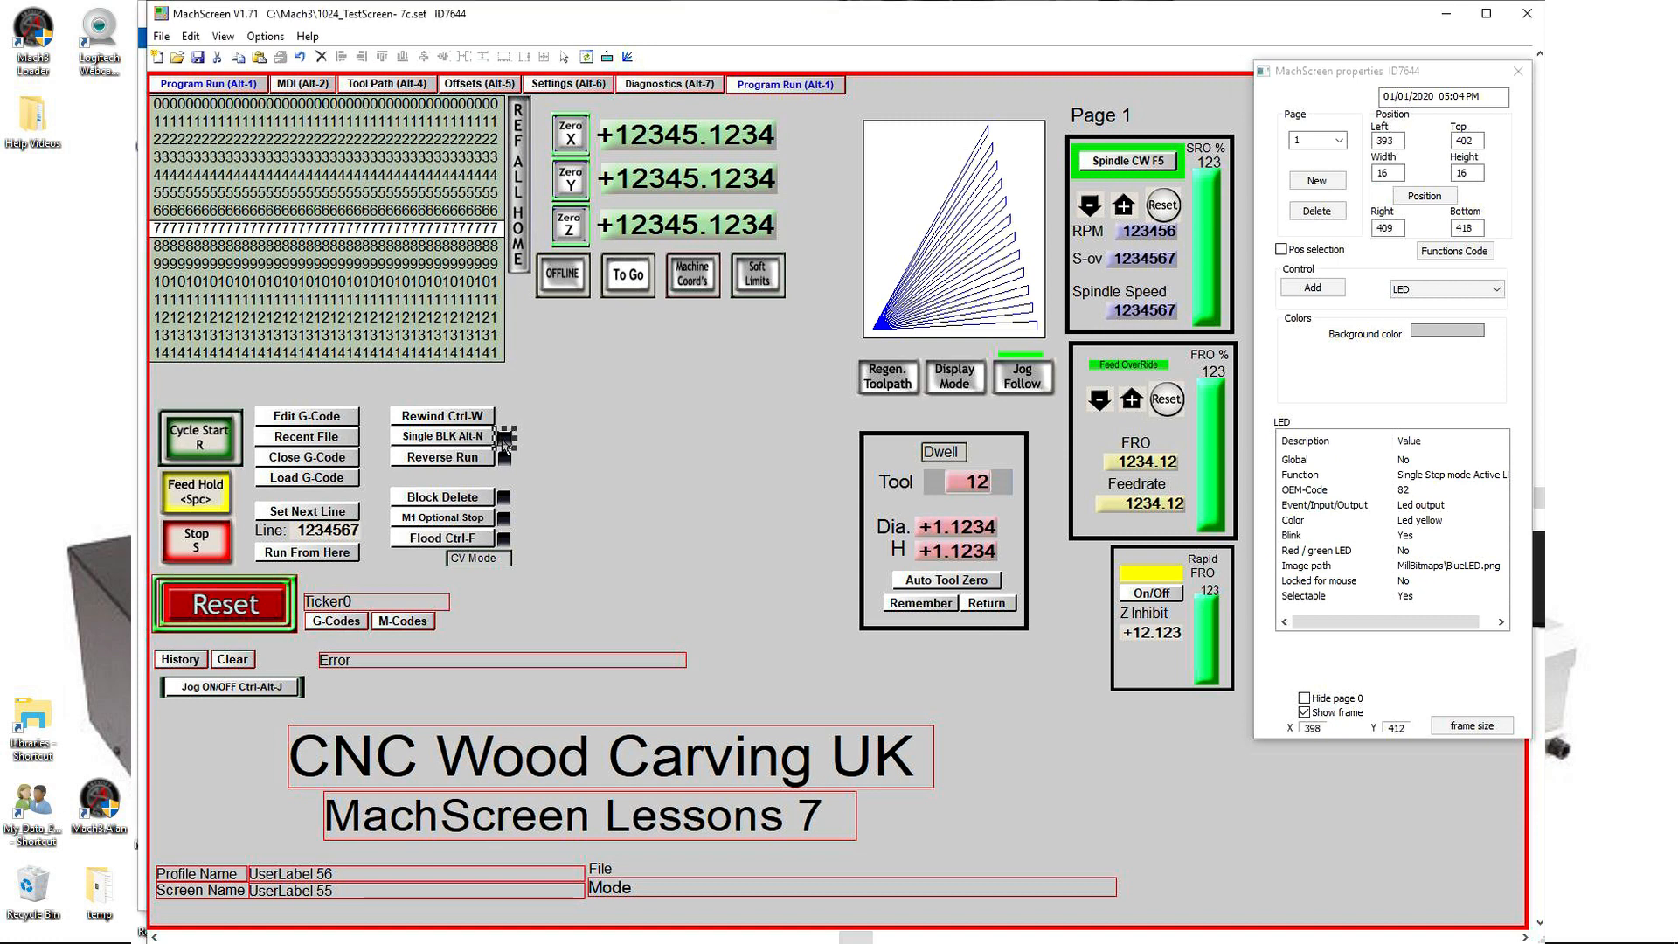
pyautogui.moveTo(504, 437); pyautogui.dragTo(631, 438)
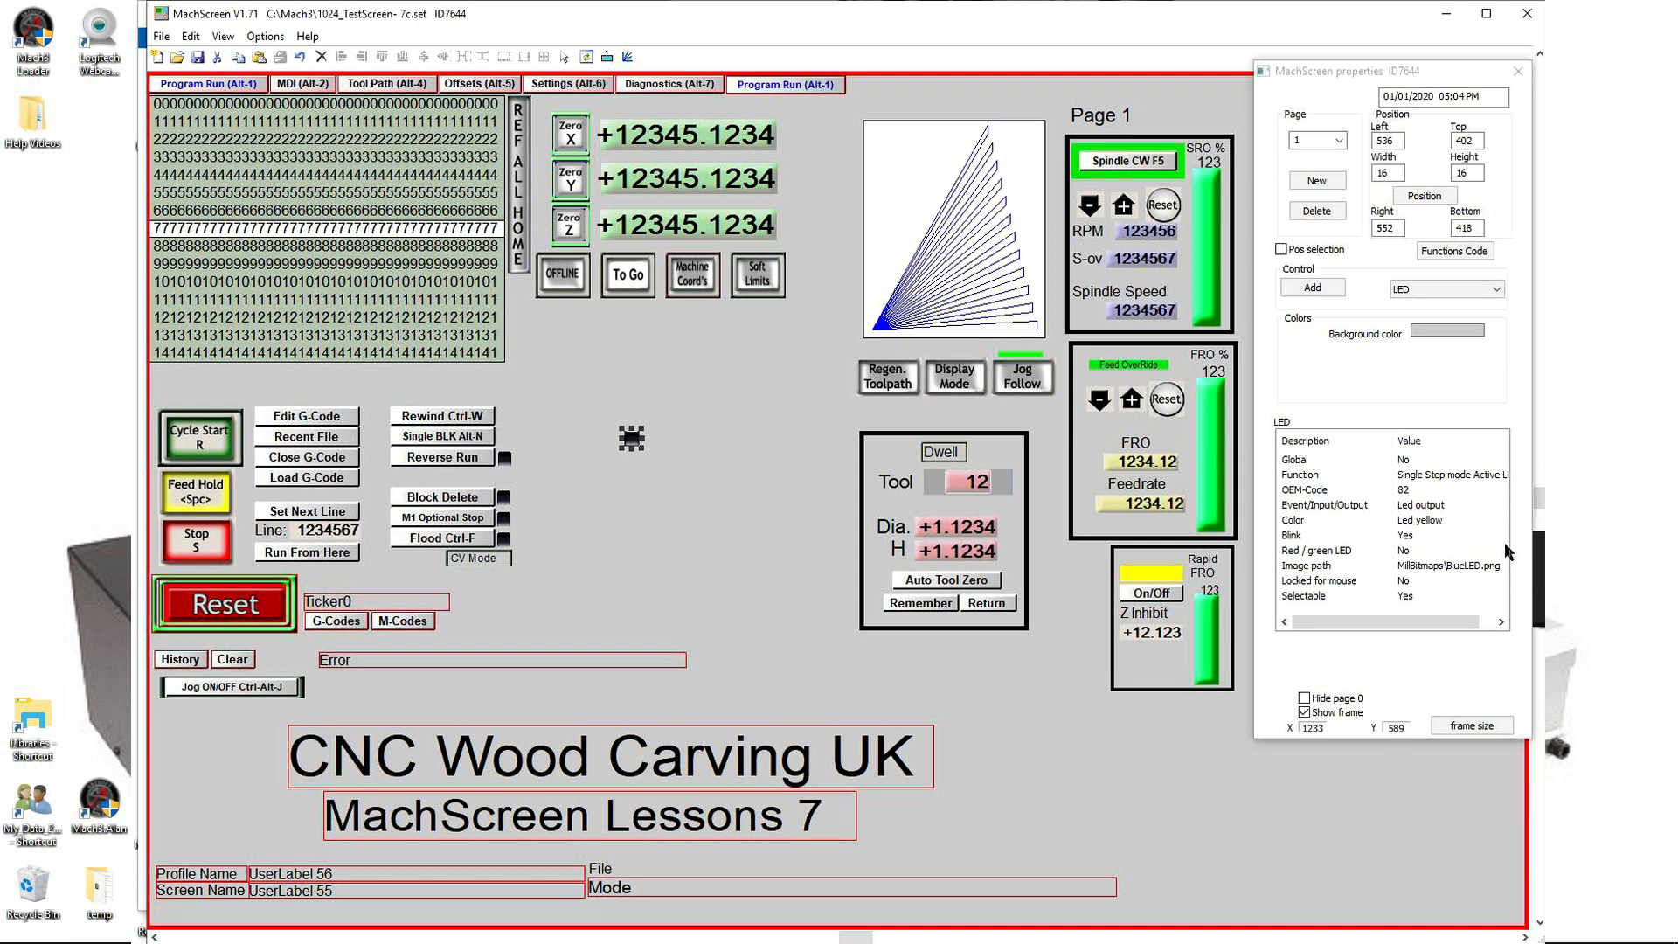
pyautogui.click(1426, 569)
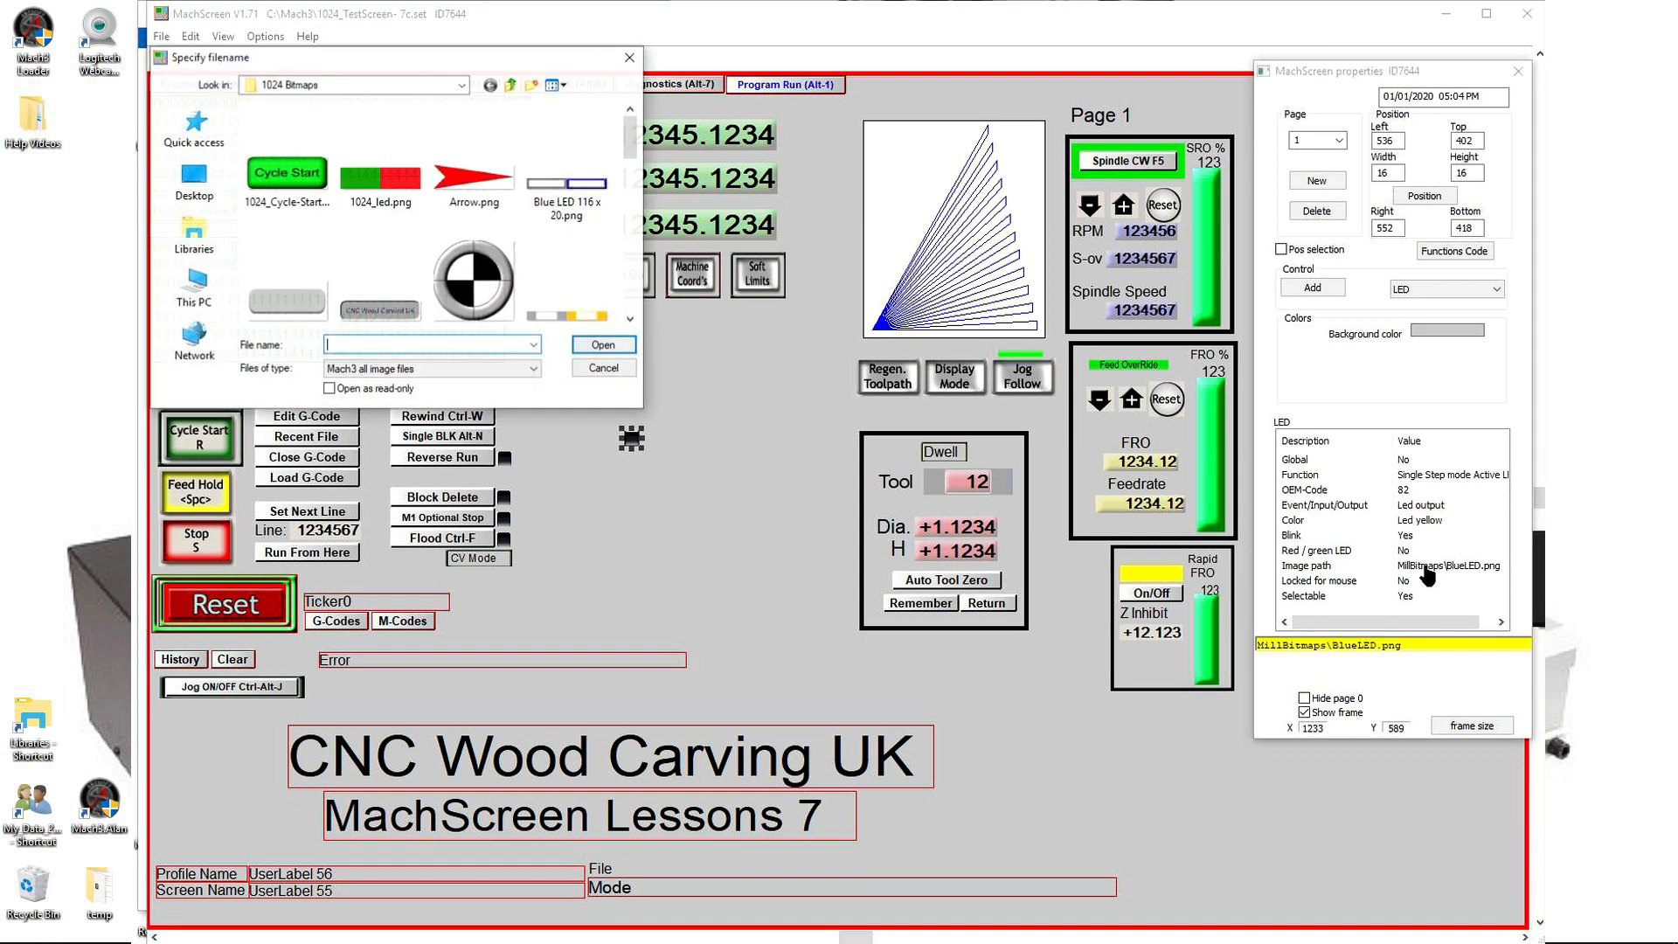
pyautogui.click(556, 190)
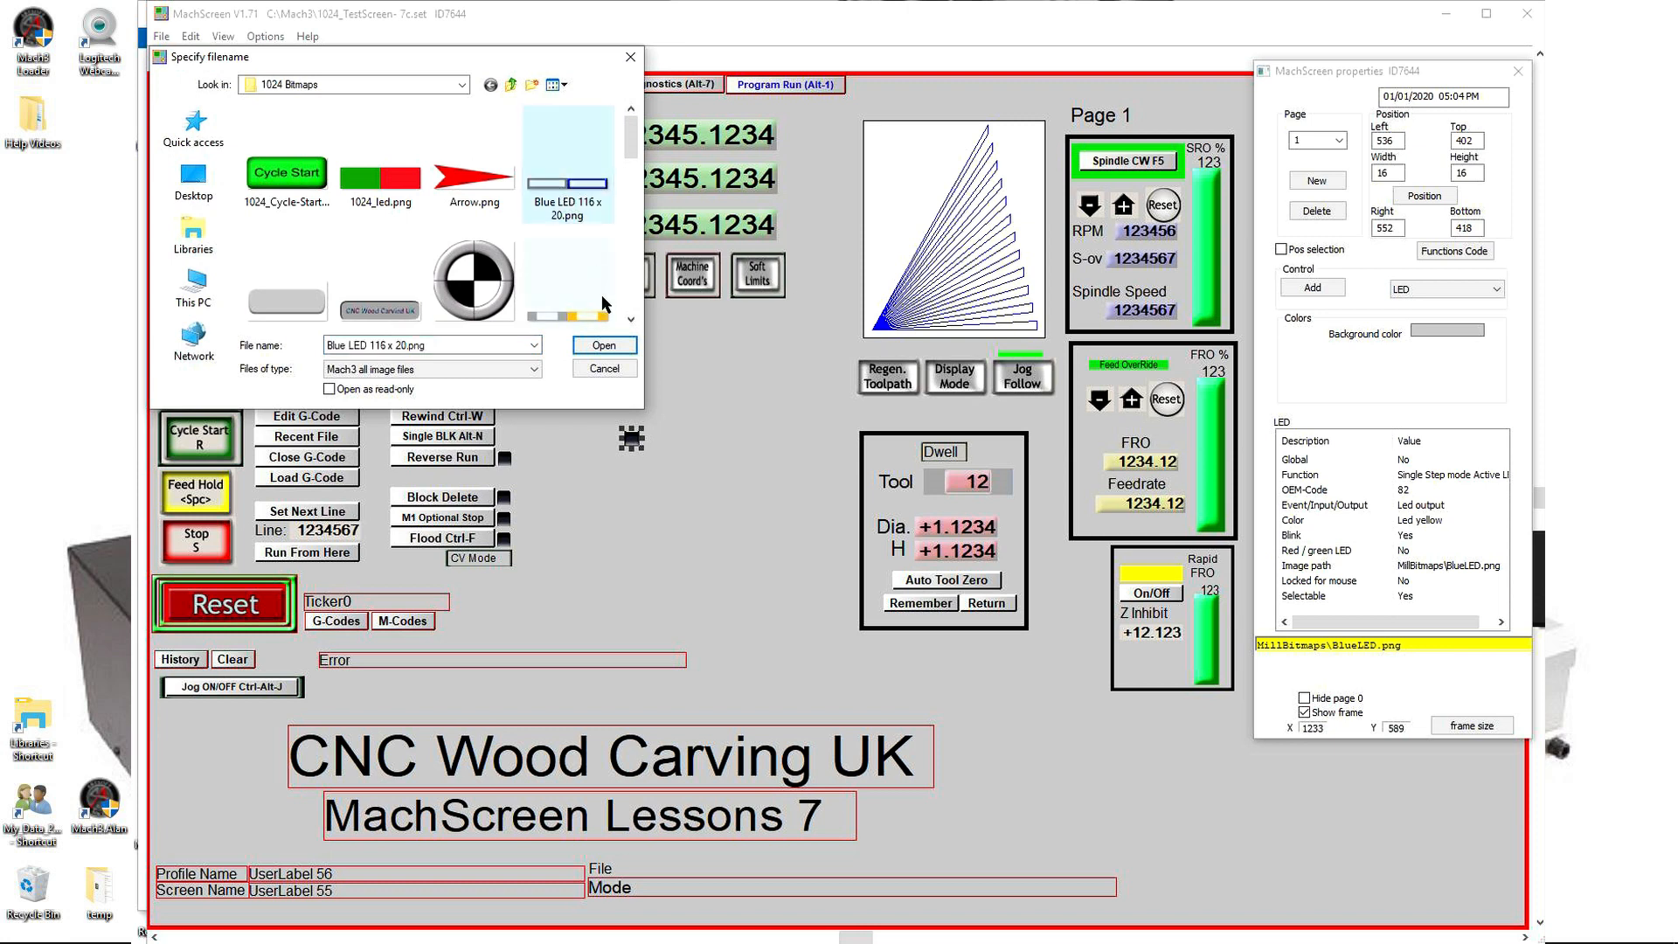
pyautogui.click(603, 347)
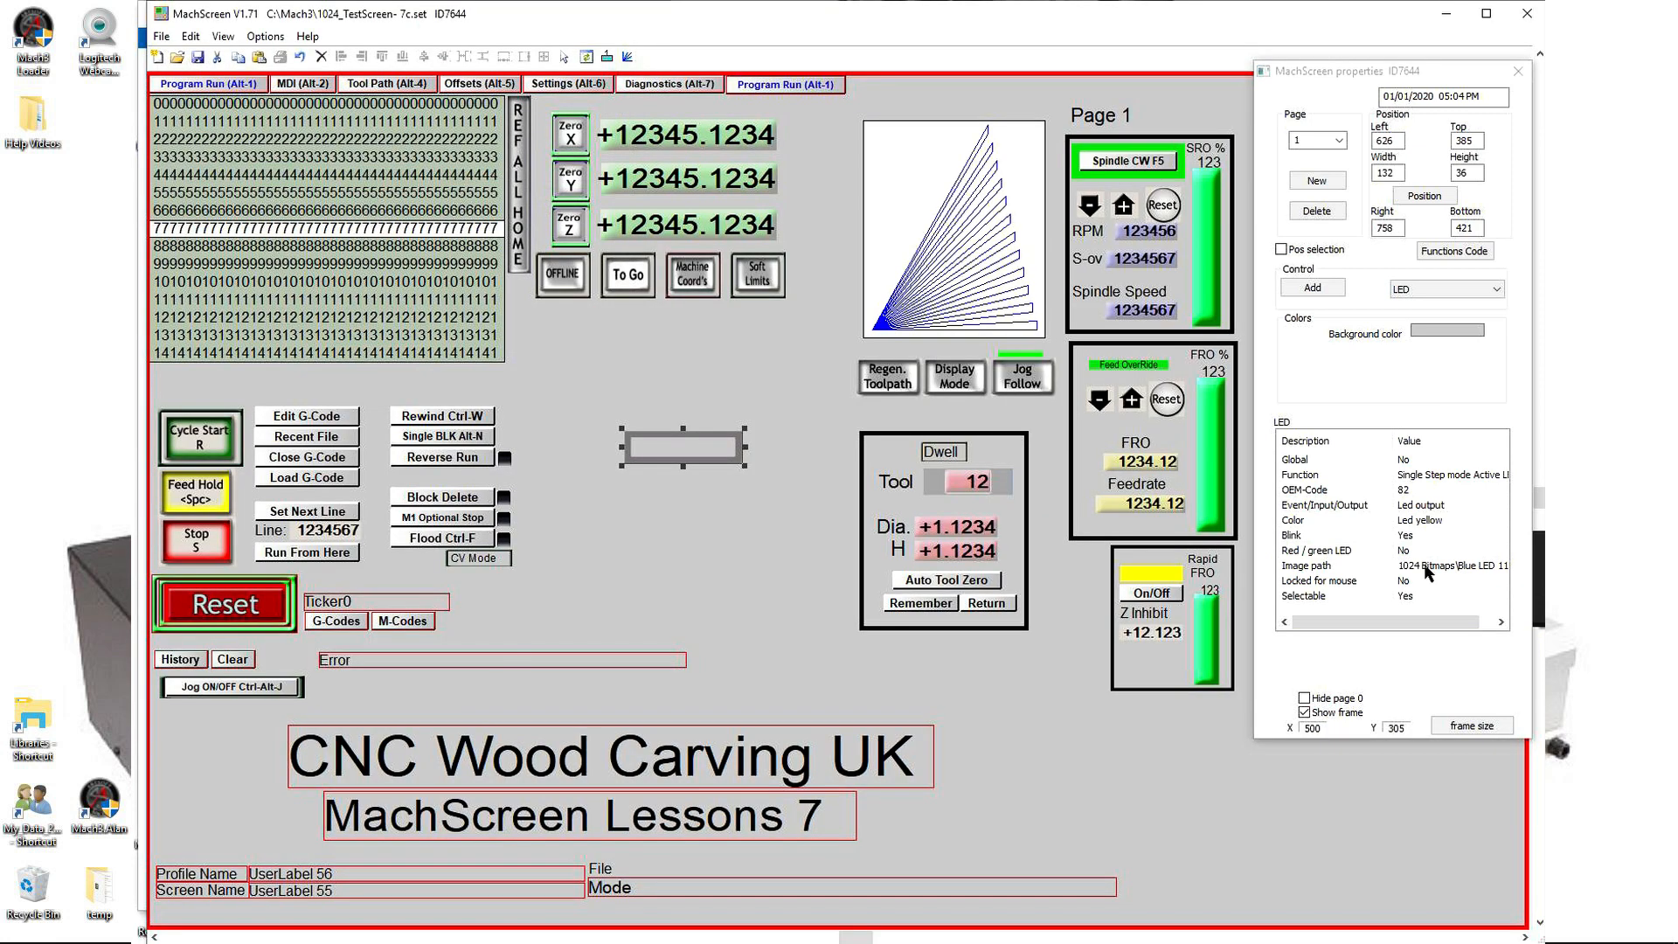
# Step: Place the Single BLK Alt-N button inside its enlarged LED border
pyautogui.click(720, 552)
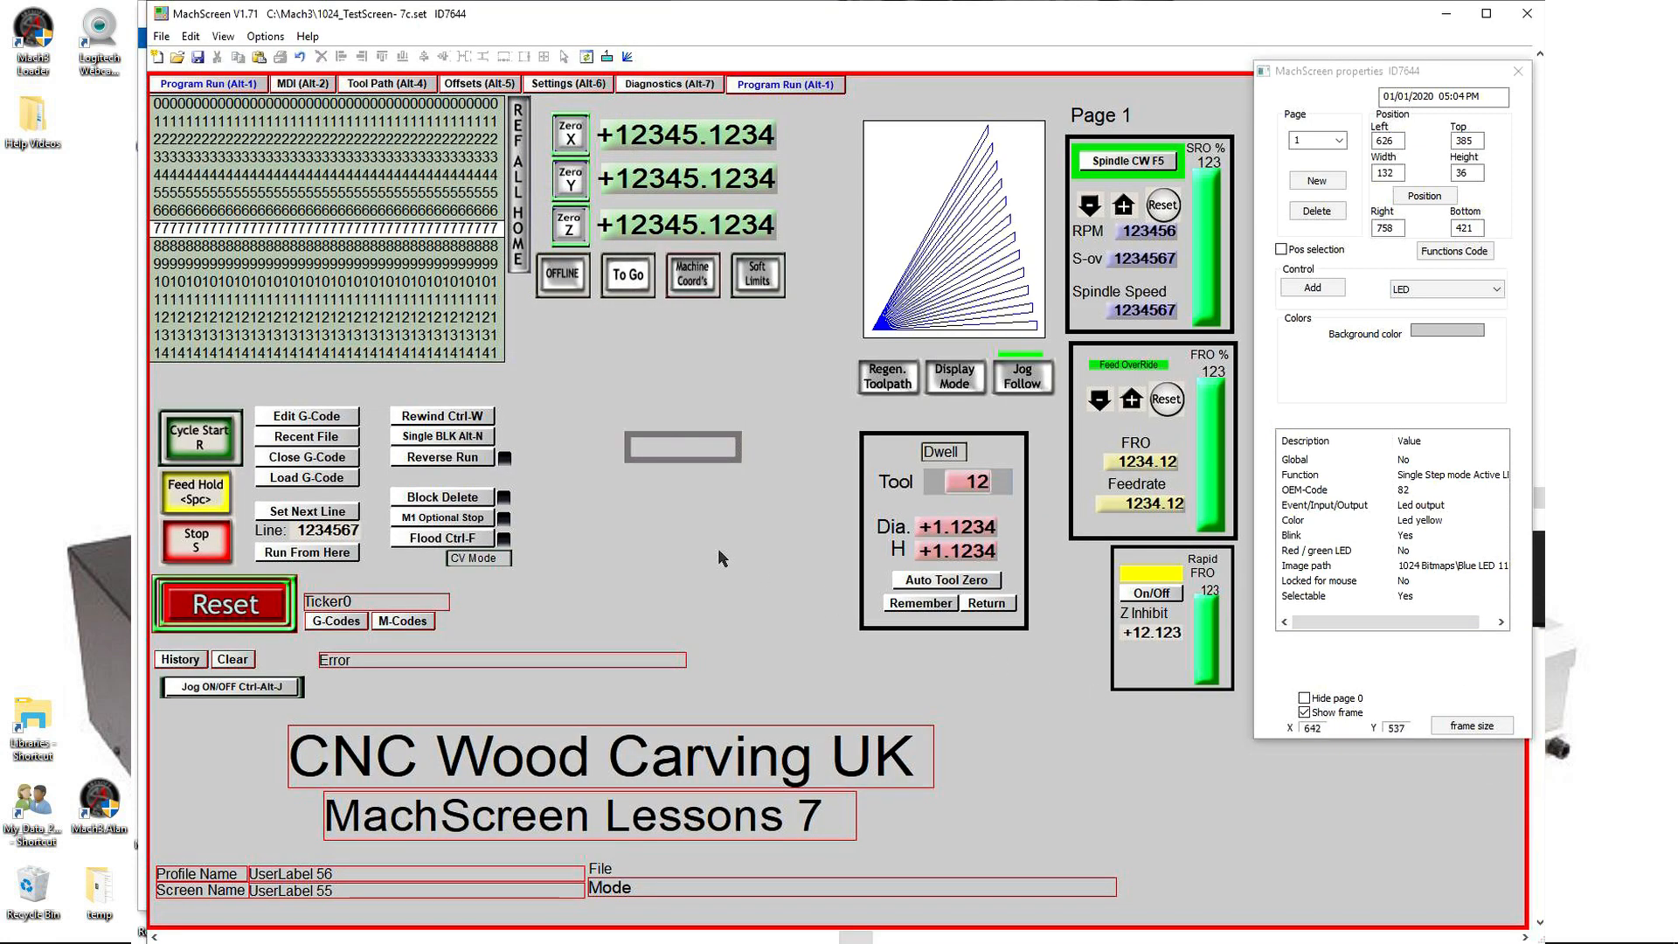
pyautogui.click(430, 436)
pyautogui.moveTo(430, 436); pyautogui.dragTo(672, 448)
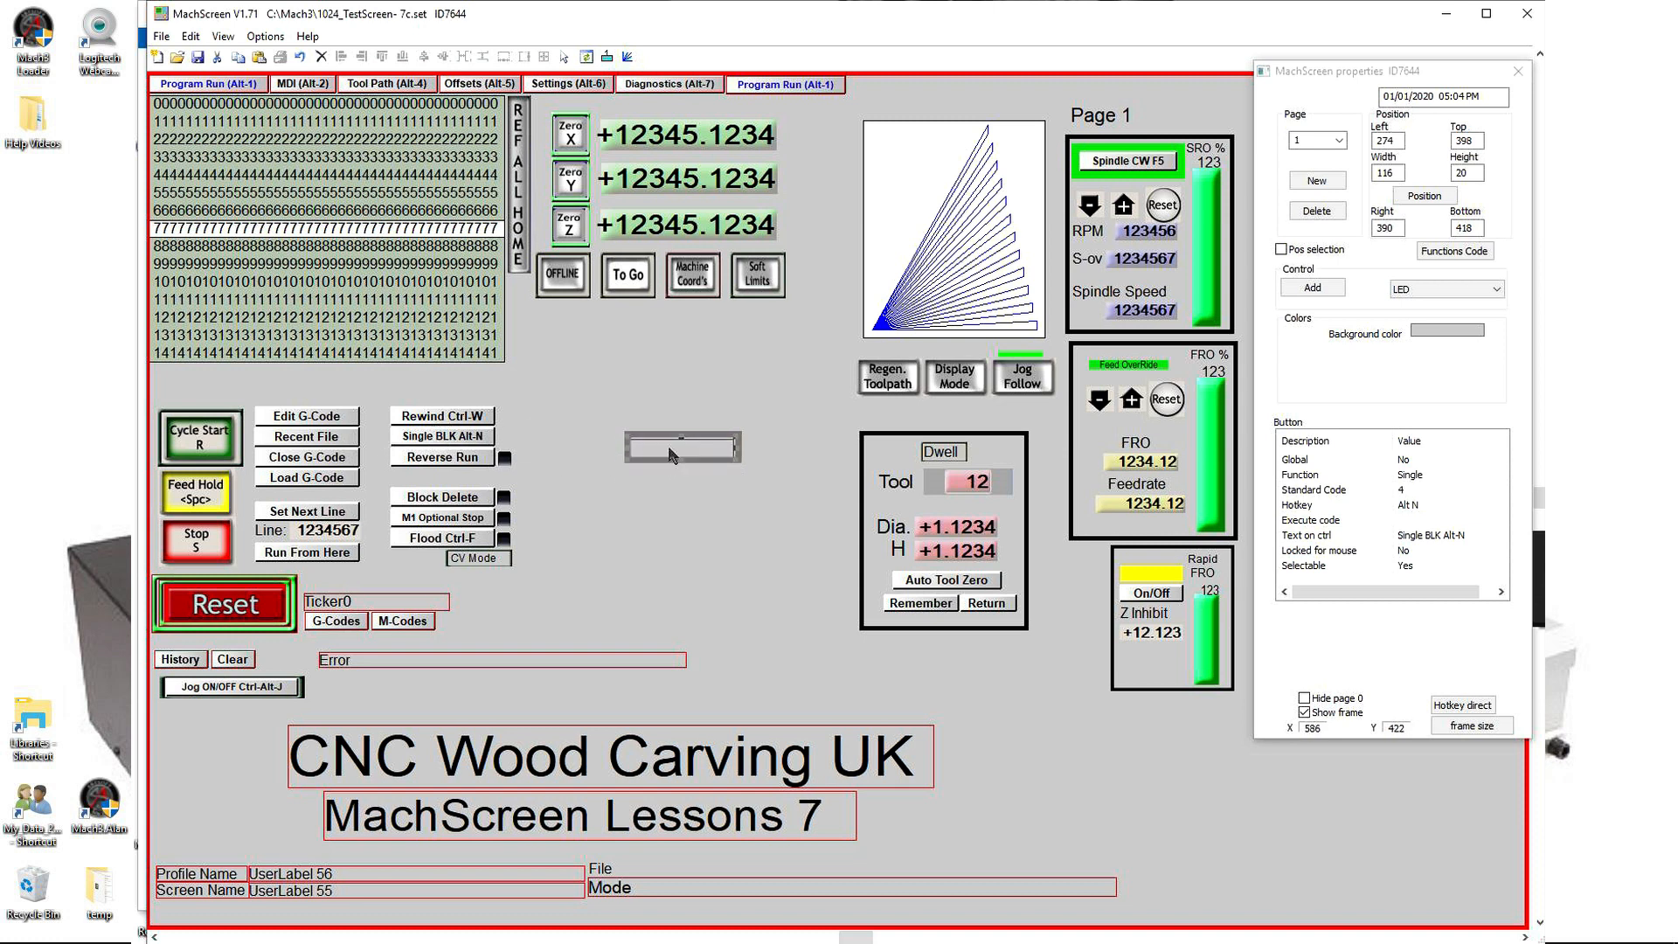
# Step: Move the Block Delete LED below the Single BLK button and assign it the image Blue LED 116 x 20.png
pyautogui.click(504, 499)
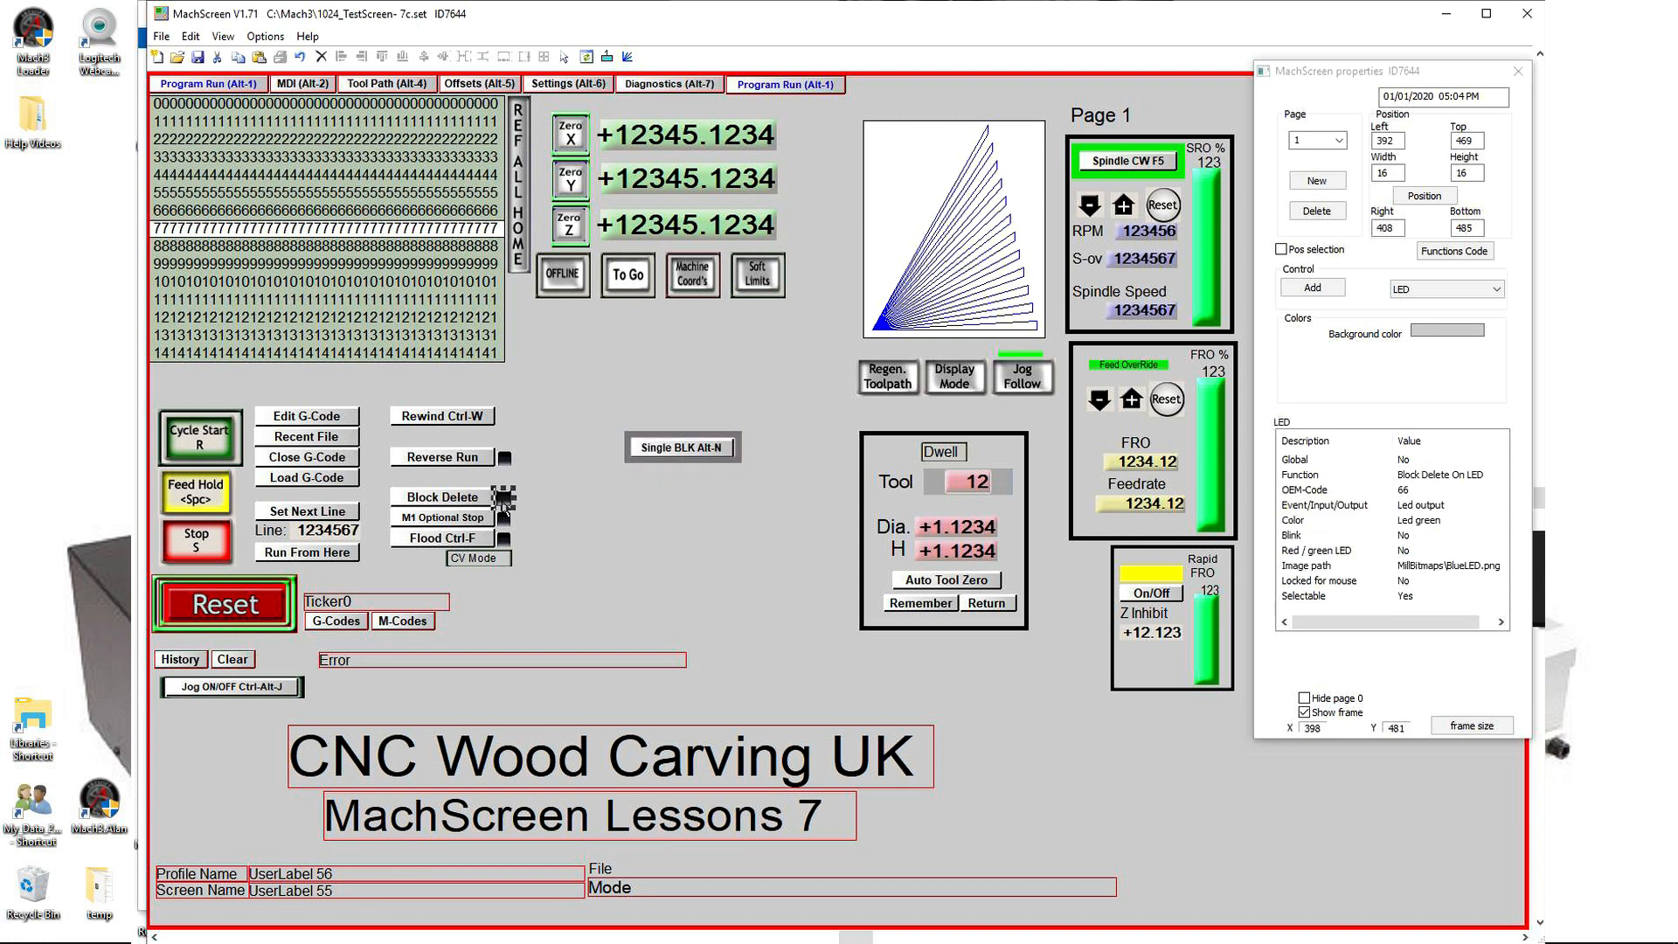
pyautogui.moveTo(504, 499); pyautogui.dragTo(679, 514)
pyautogui.click(1422, 565)
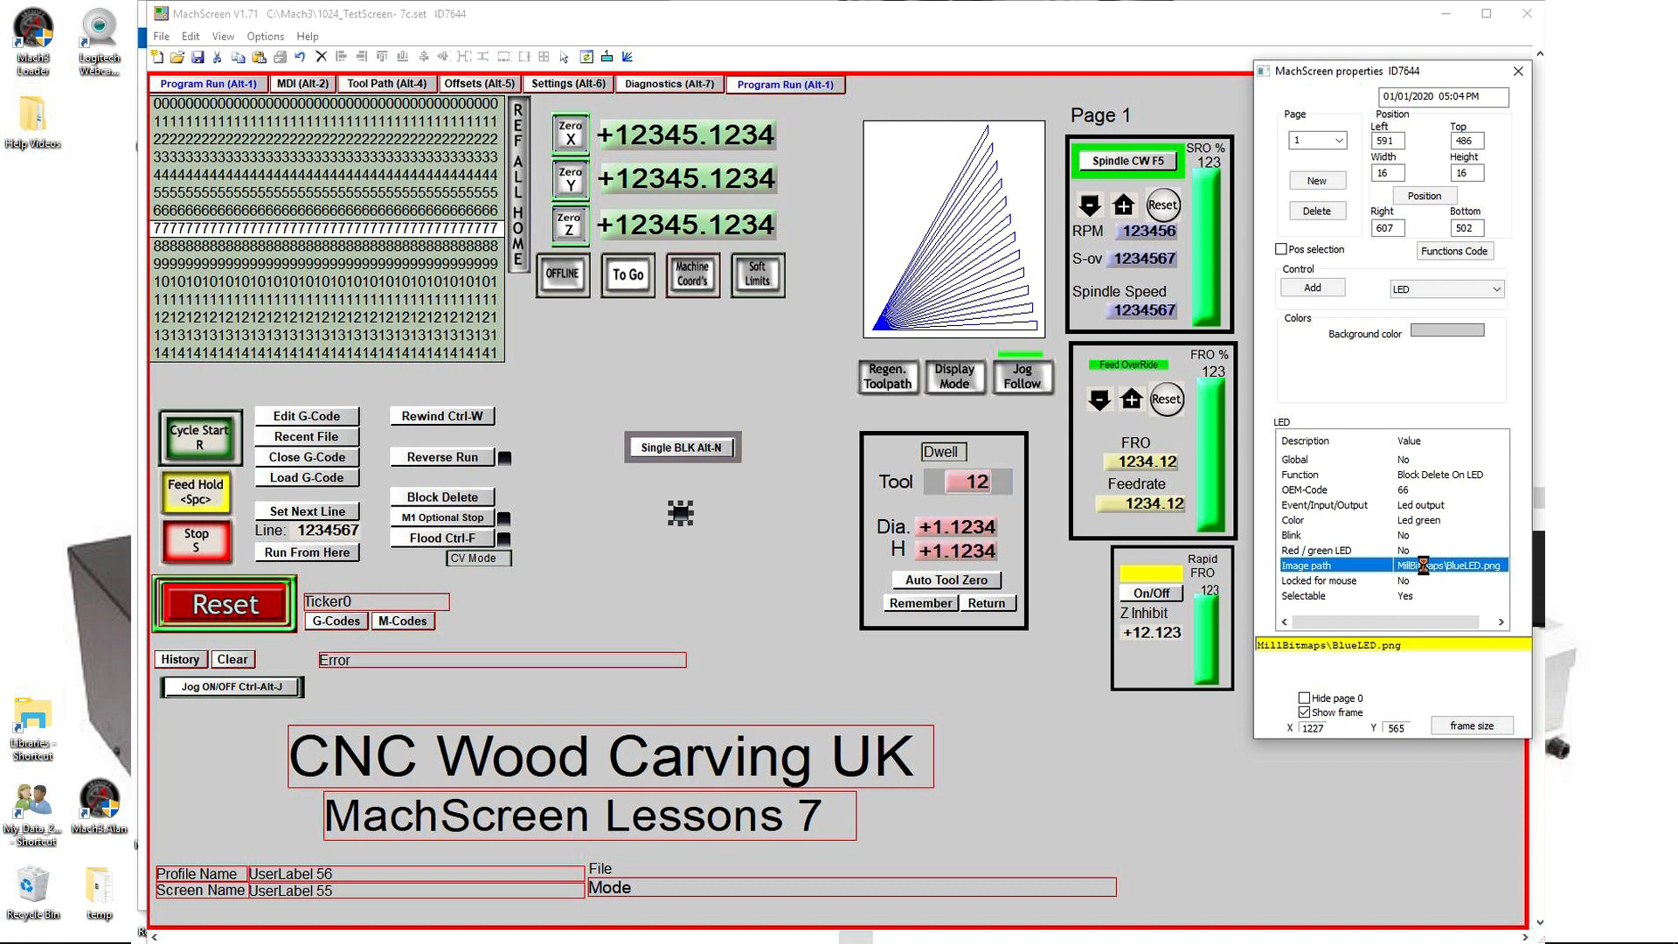
pyautogui.click(549, 185)
pyautogui.click(604, 345)
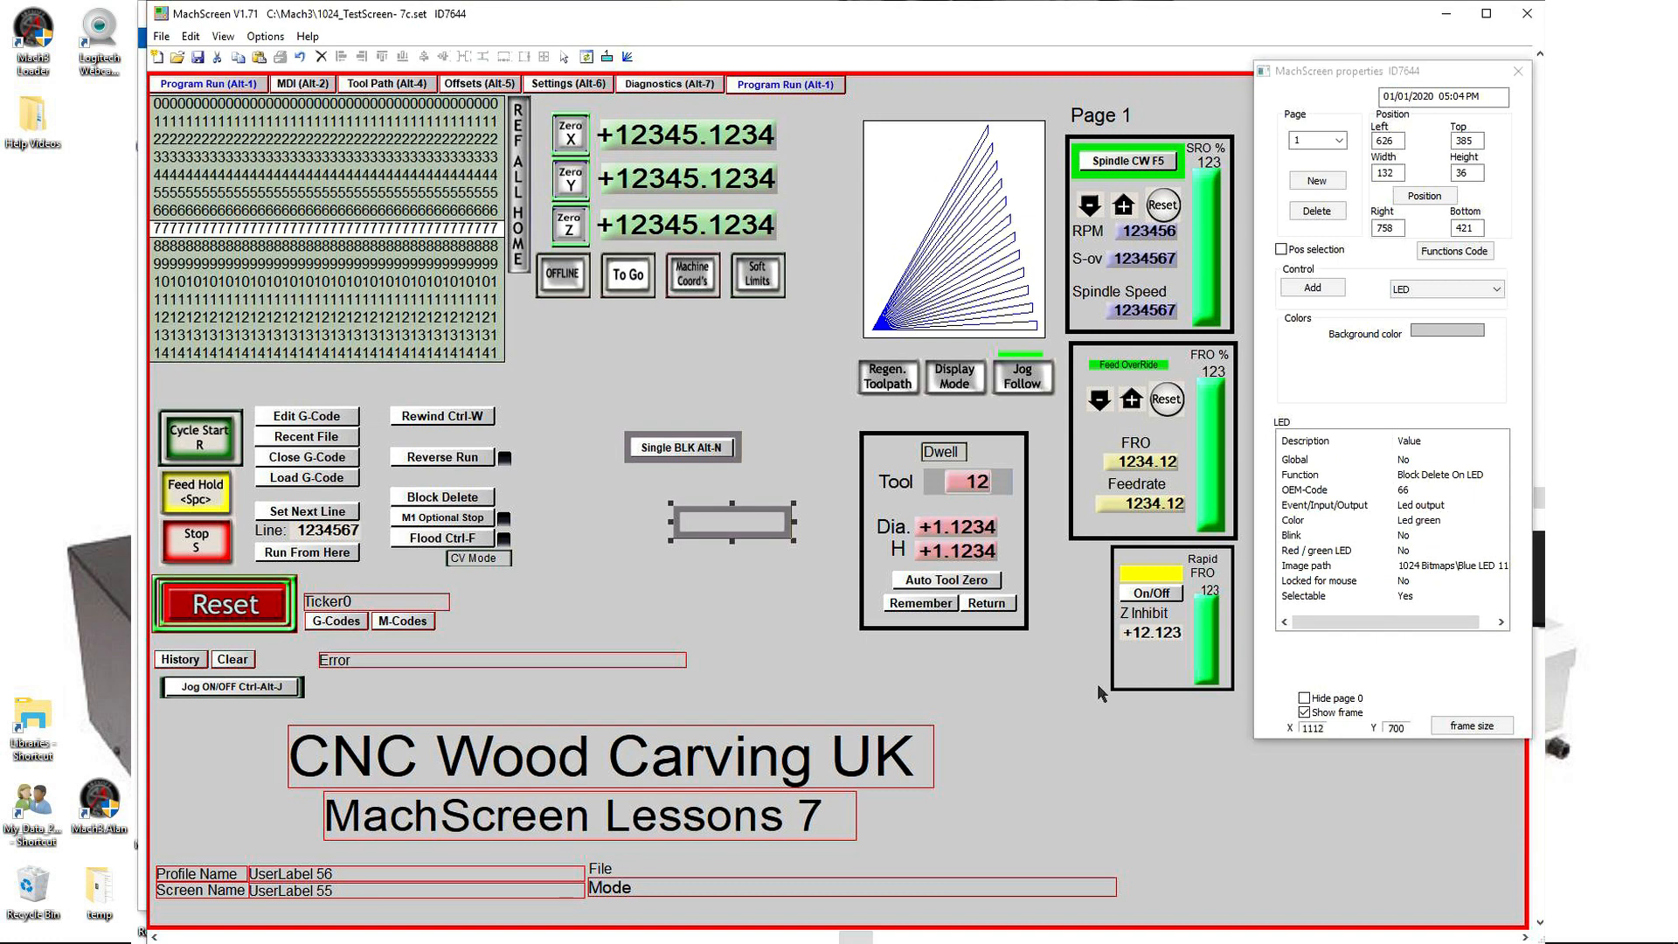
# Step: Place the Block Delete button inside its enlarged LED border
pyautogui.click(451, 496)
pyautogui.moveTo(455, 495); pyautogui.dragTo(745, 520)
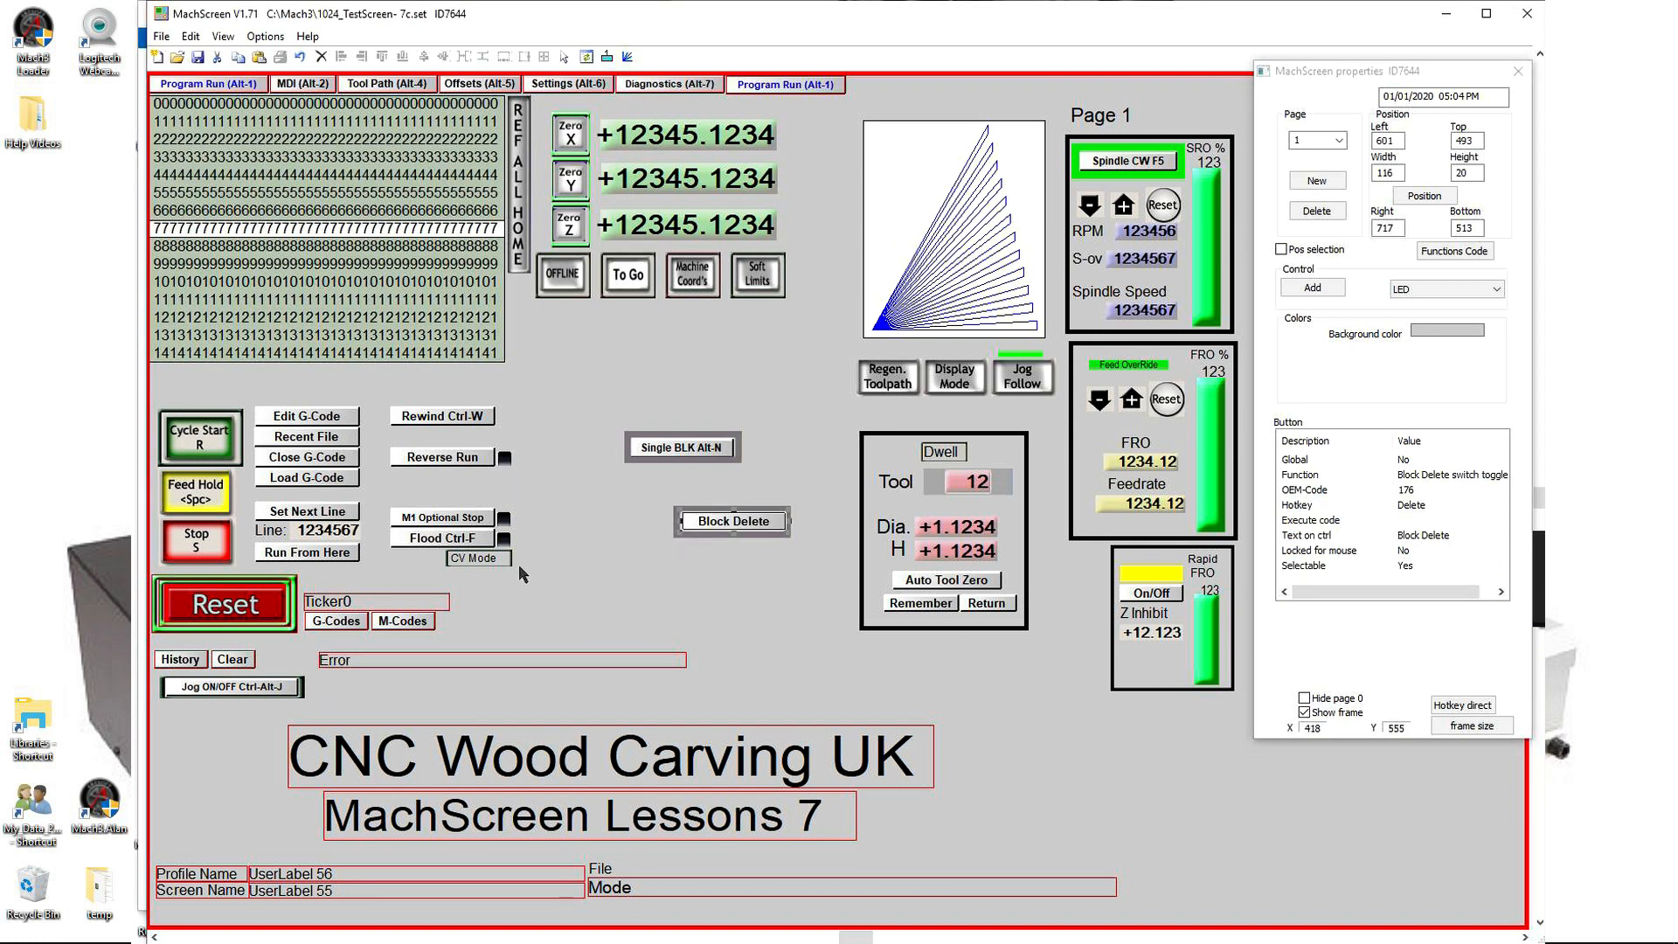
# Step: Move the M1 Optional Stop LED below the Block Delete button and assign it the image Blue LED 116 x 20.png
pyautogui.click(505, 517)
pyautogui.moveTo(508, 521); pyautogui.dragTo(730, 571)
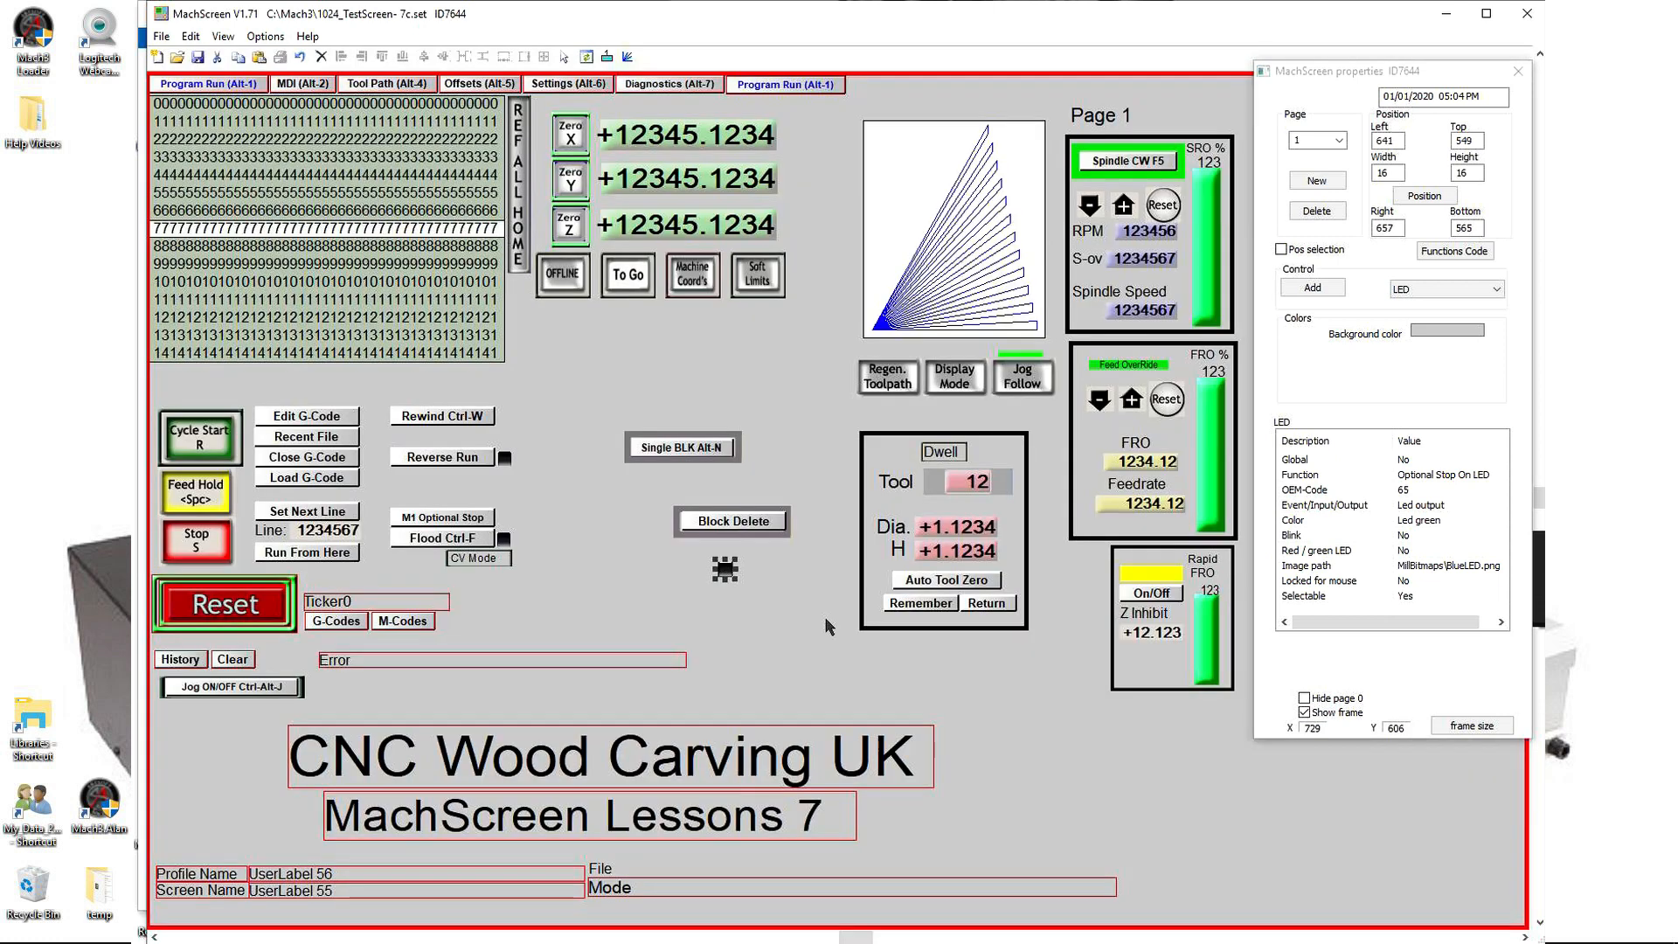
pyautogui.click(1414, 565)
pyautogui.doubleClick(569, 207)
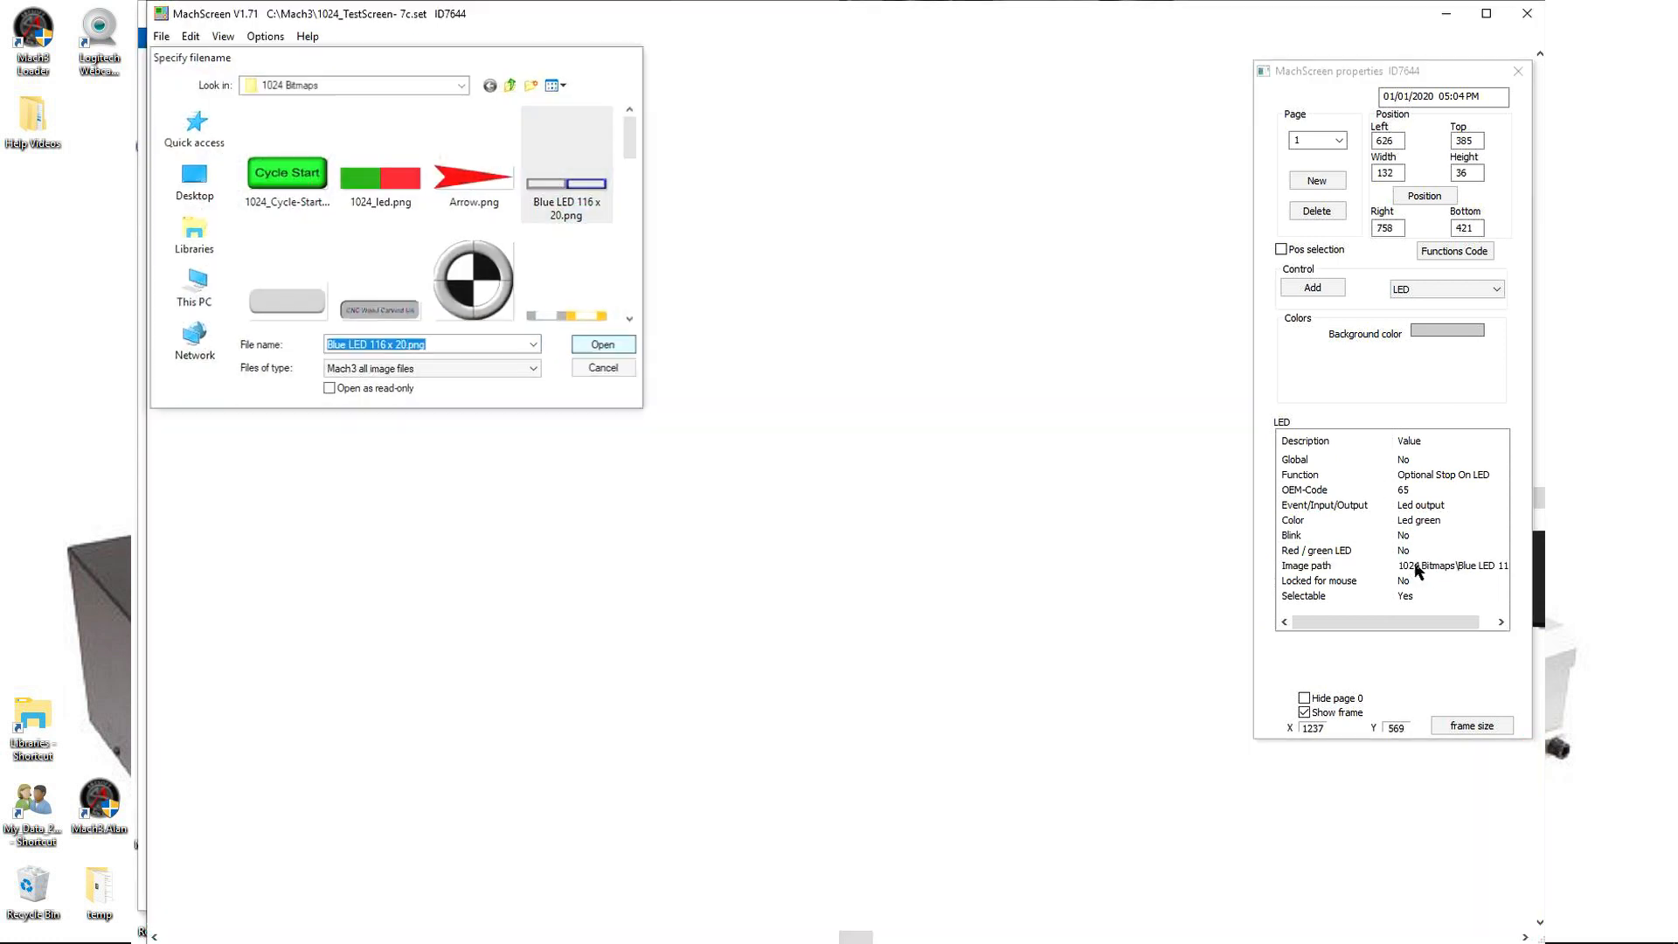
# Step: Place the M1 Optional Stop button inside its enlarged LED border
pyautogui.click(737, 573)
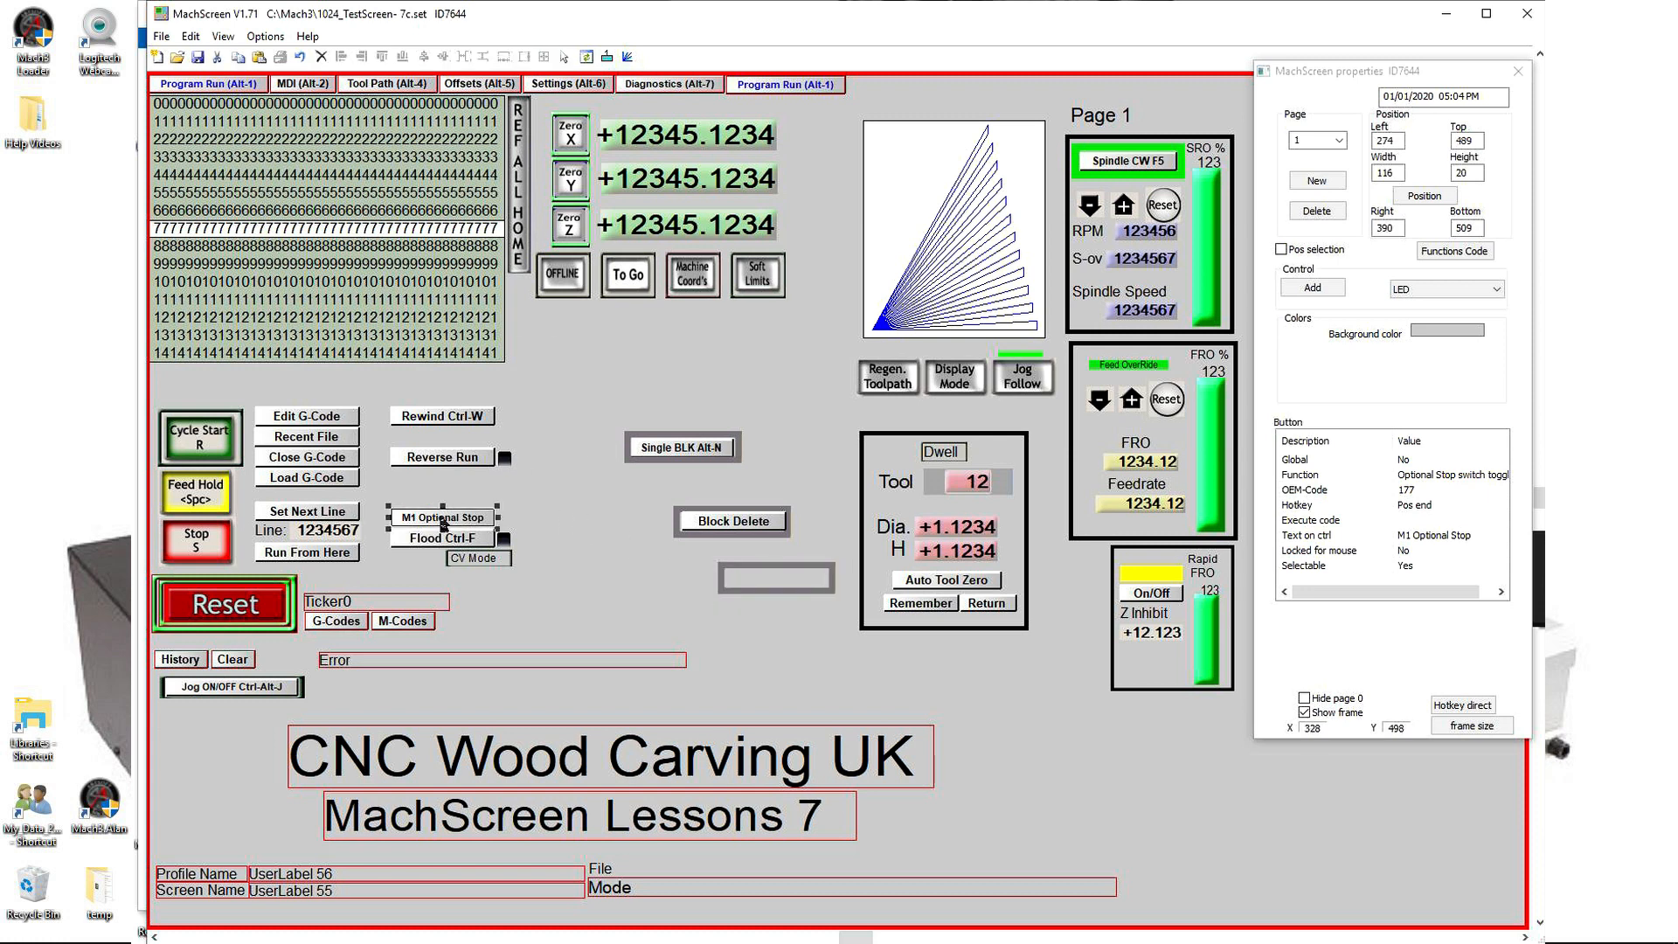
pyautogui.click(769, 582)
pyautogui.moveTo(769, 581); pyautogui.dragTo(769, 581)
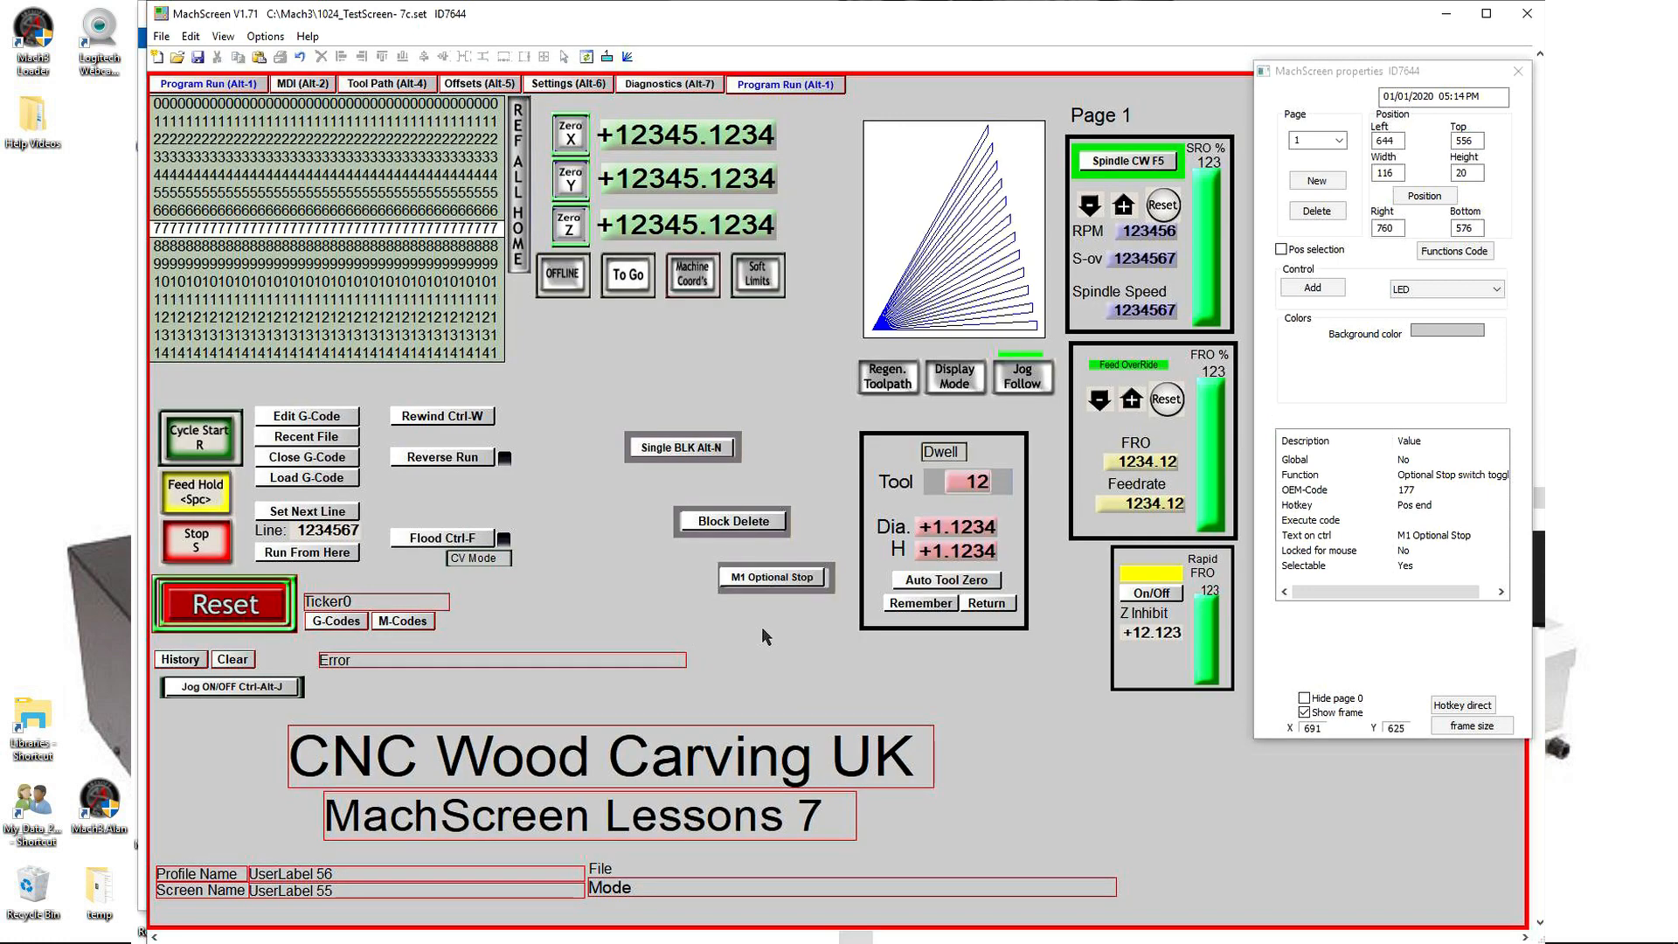
# Step: Left-align the Single BLK, Block Delete and M1 Optional Stop buttons together with their LED borders
pyautogui.moveTo(601, 410); pyautogui.dragTo(839, 635)
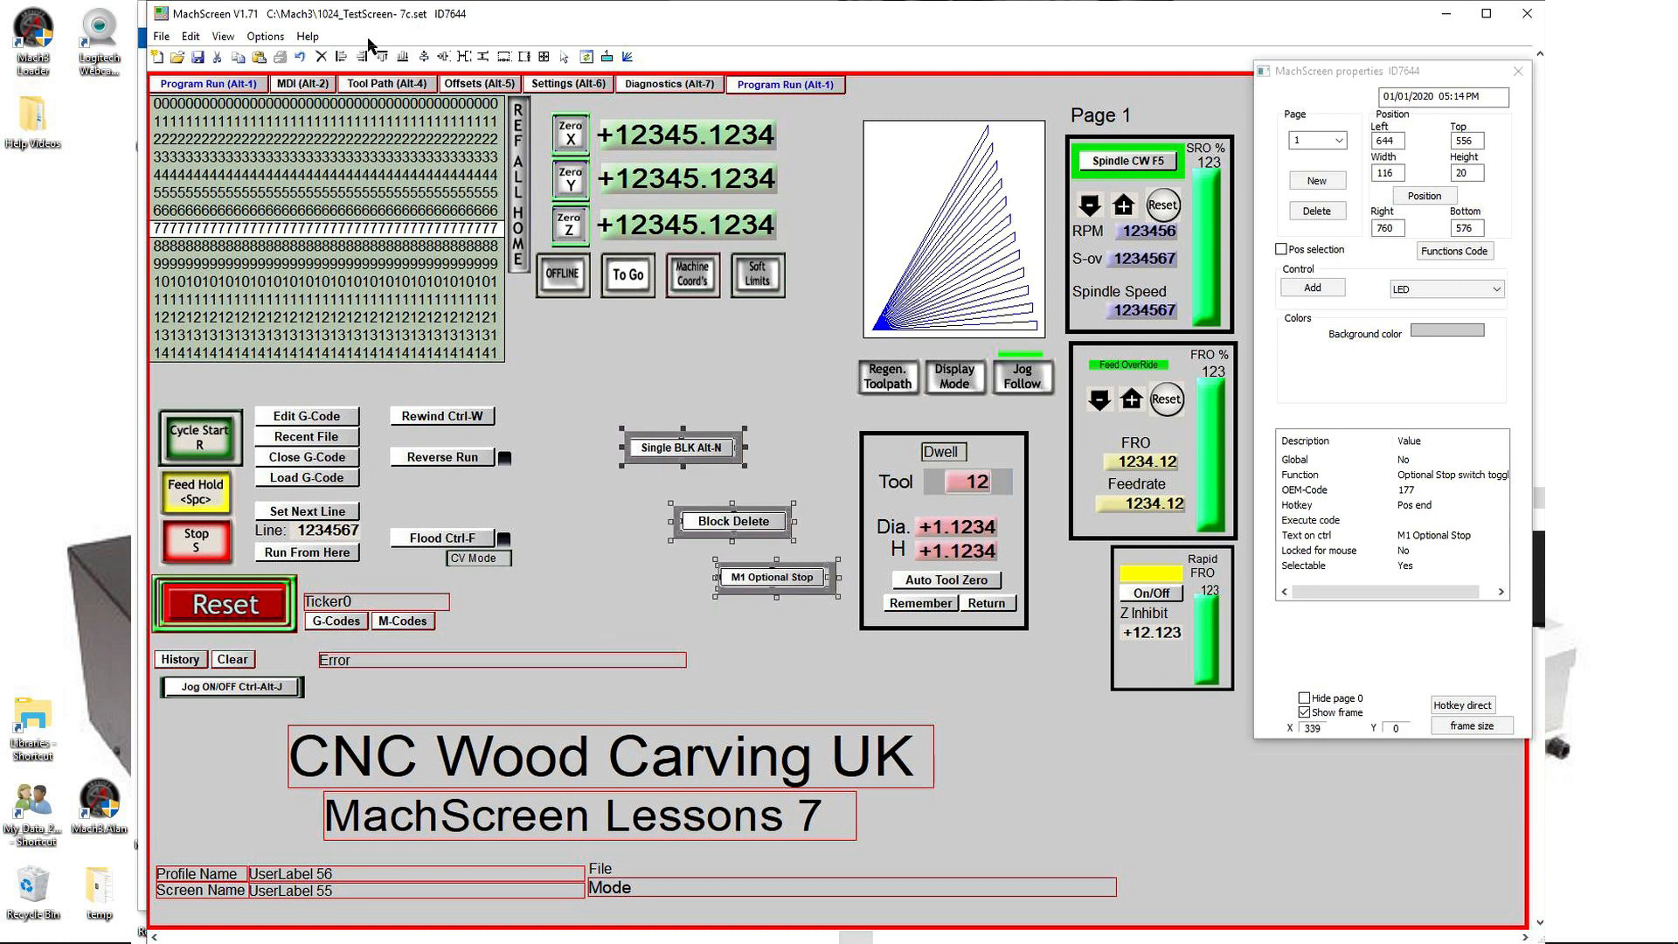
pyautogui.click(344, 56)
pyautogui.click(708, 361)
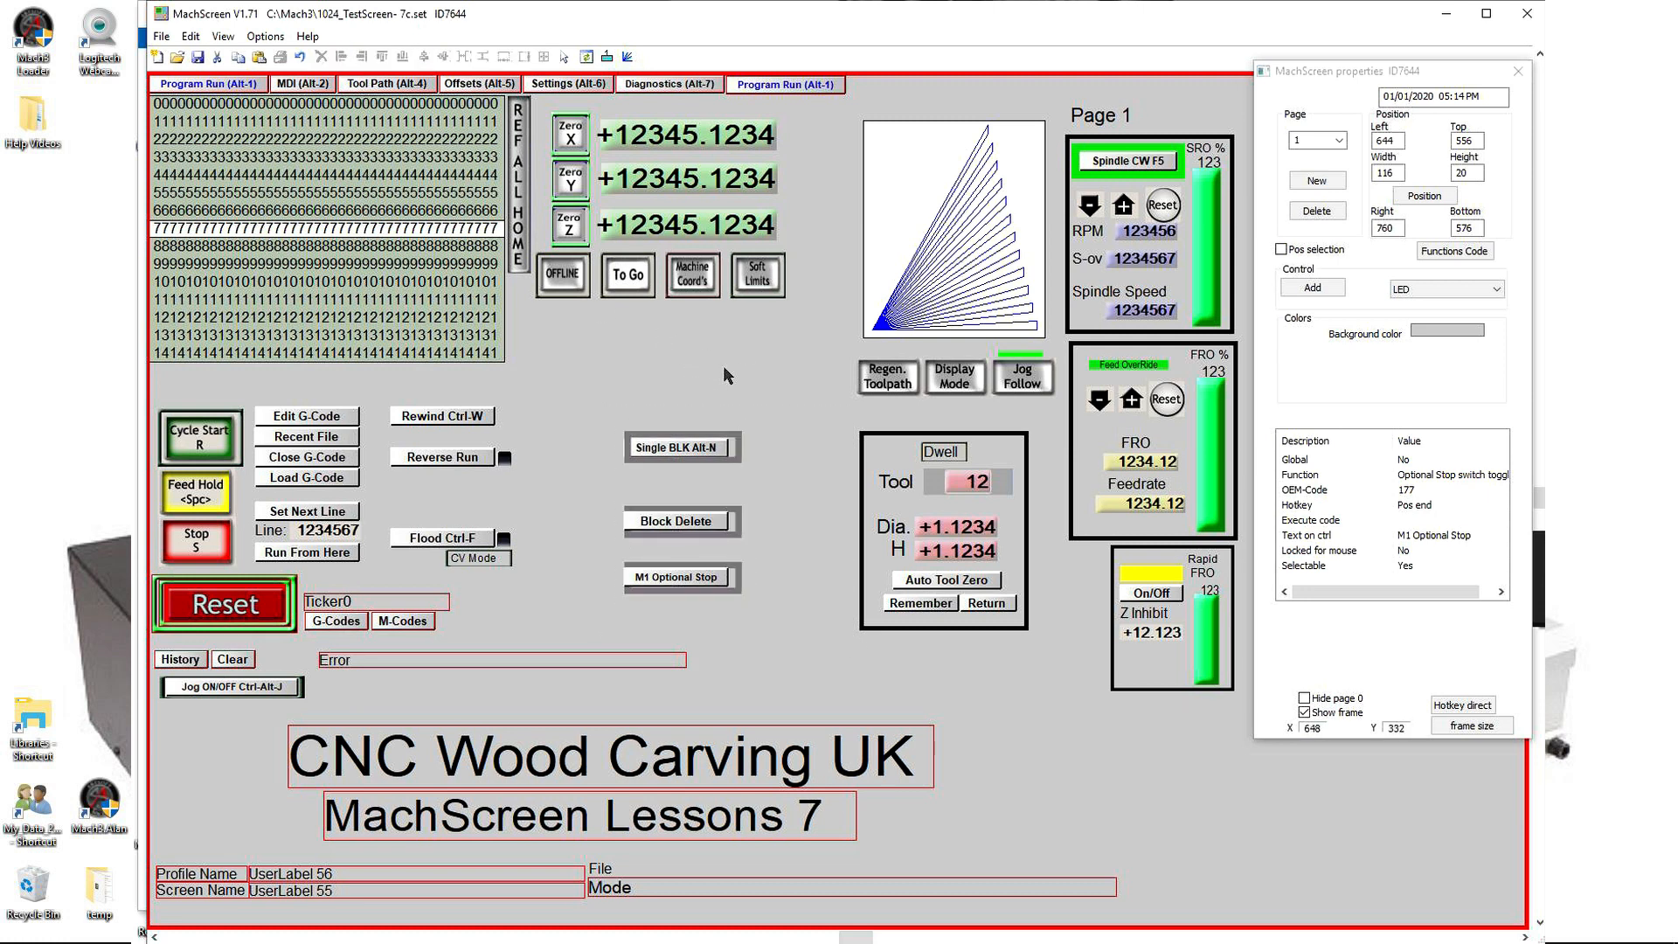
# Step: Move the Single BLK LED border up and place its Alt-N button over the border, offset to the right
pyautogui.click(668, 436)
pyautogui.moveTo(667, 435); pyautogui.dragTo(670, 399)
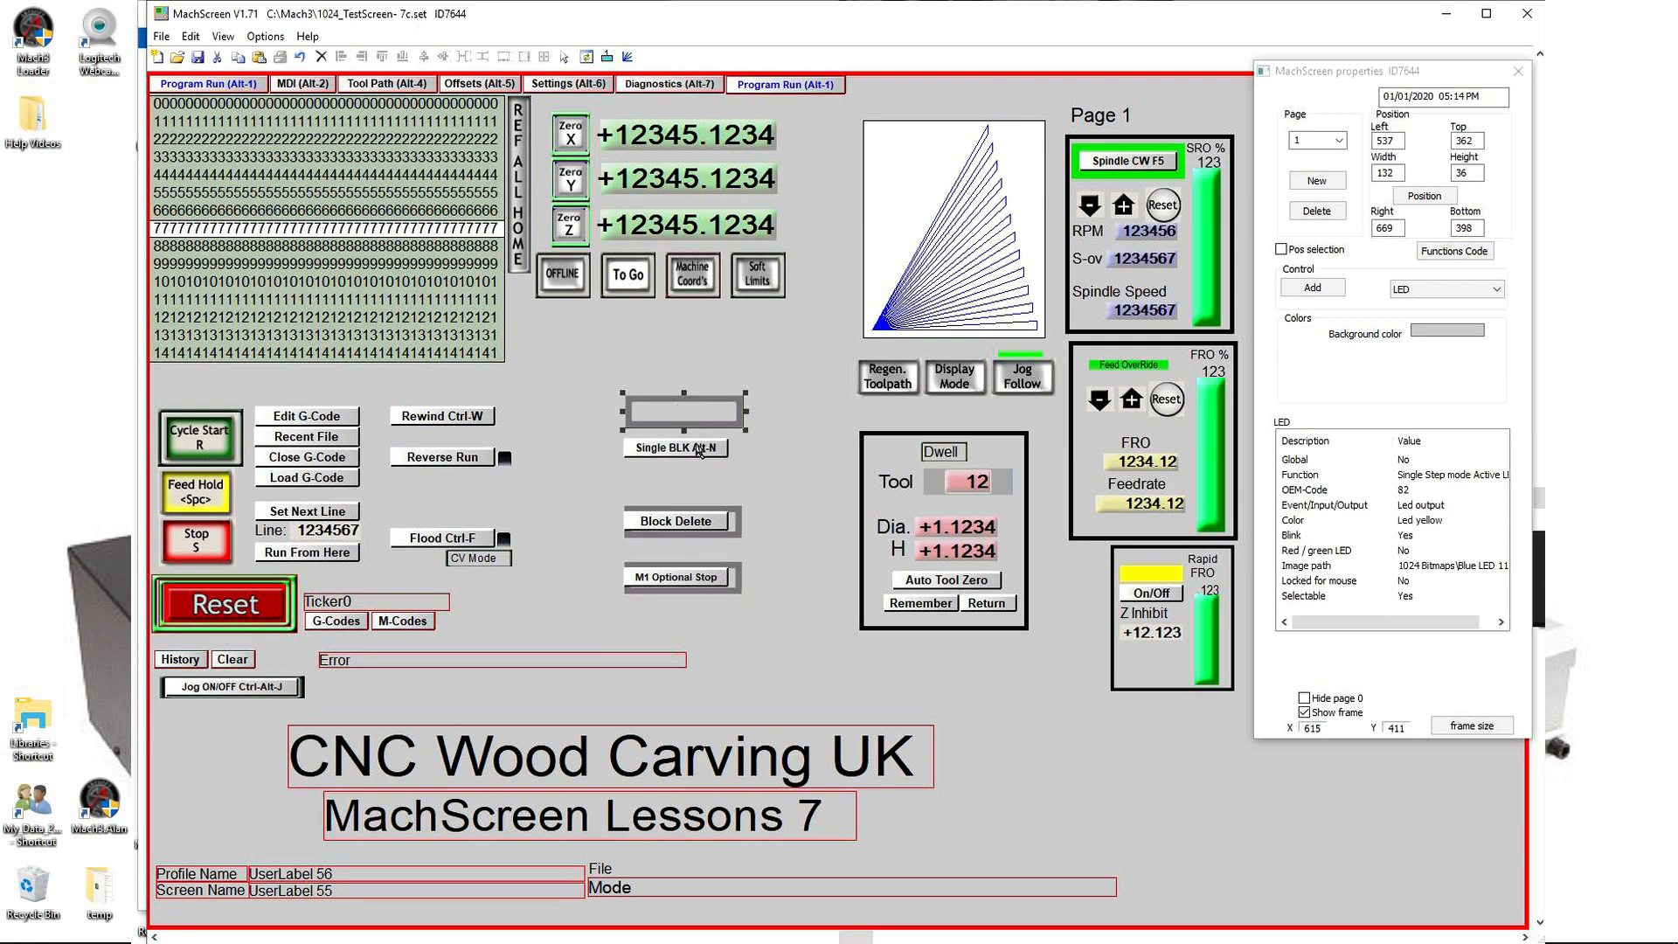
pyautogui.click(674, 448)
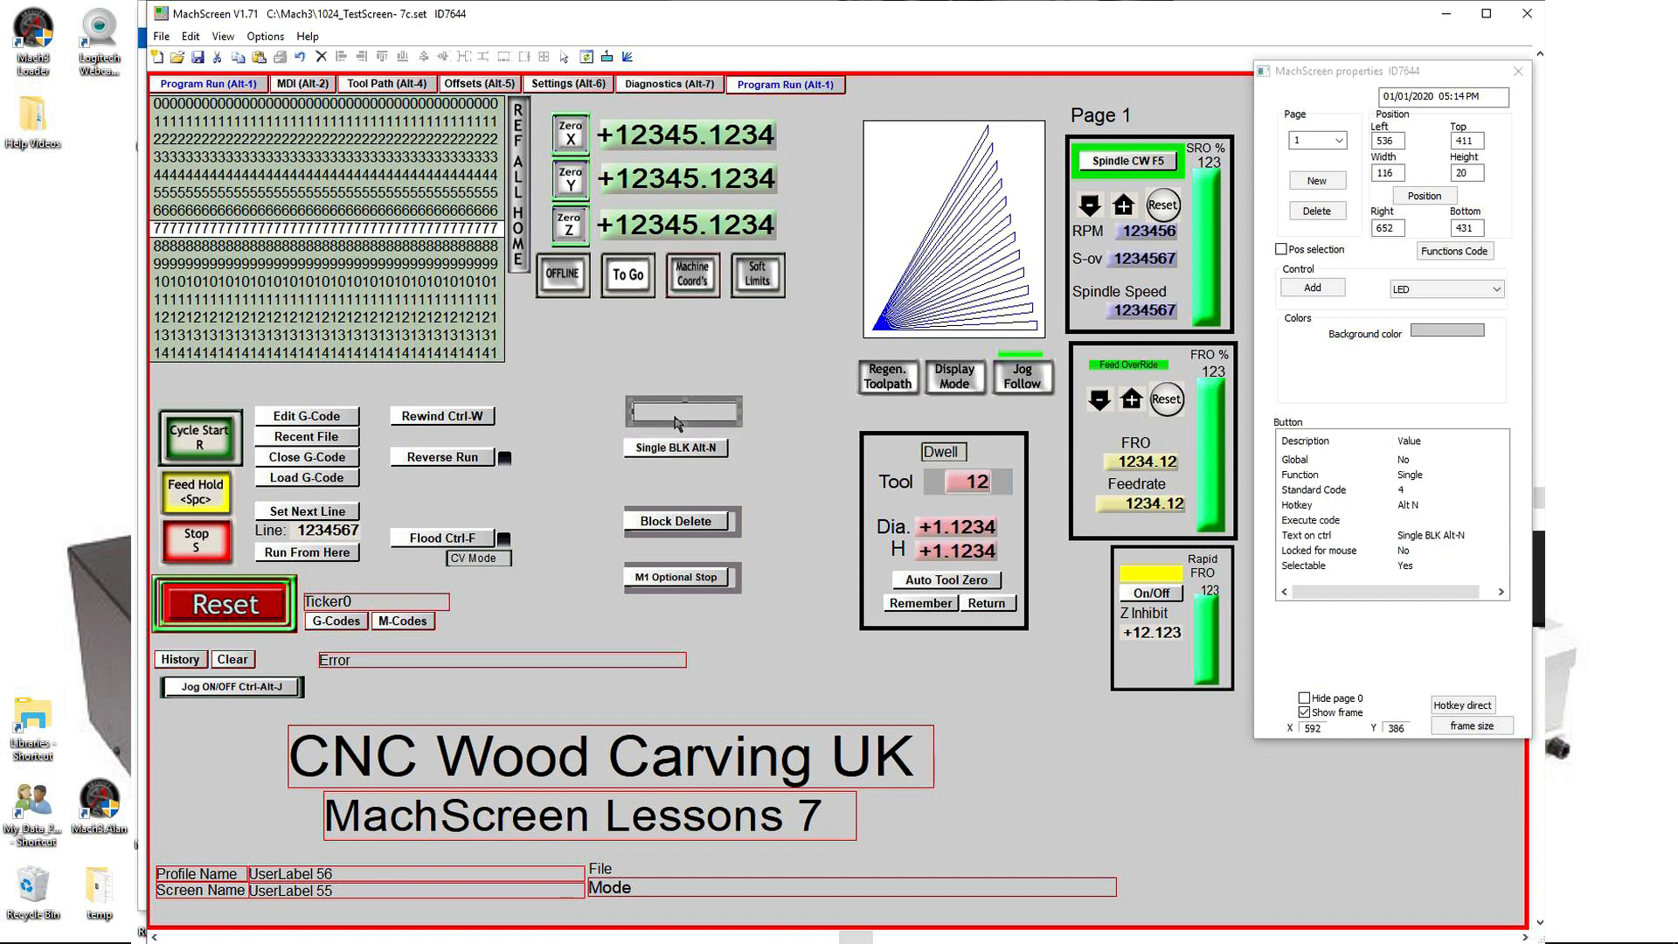
pyautogui.moveTo(674, 418); pyautogui.dragTo(709, 418)
# Step: Stack the Block Delete and M1 Optional Stop LED borders closely below the Single BLK border, with their buttons offset to the right
pyautogui.click(662, 516)
pyautogui.moveTo(662, 516); pyautogui.dragTo(680, 452)
pyautogui.click(680, 531)
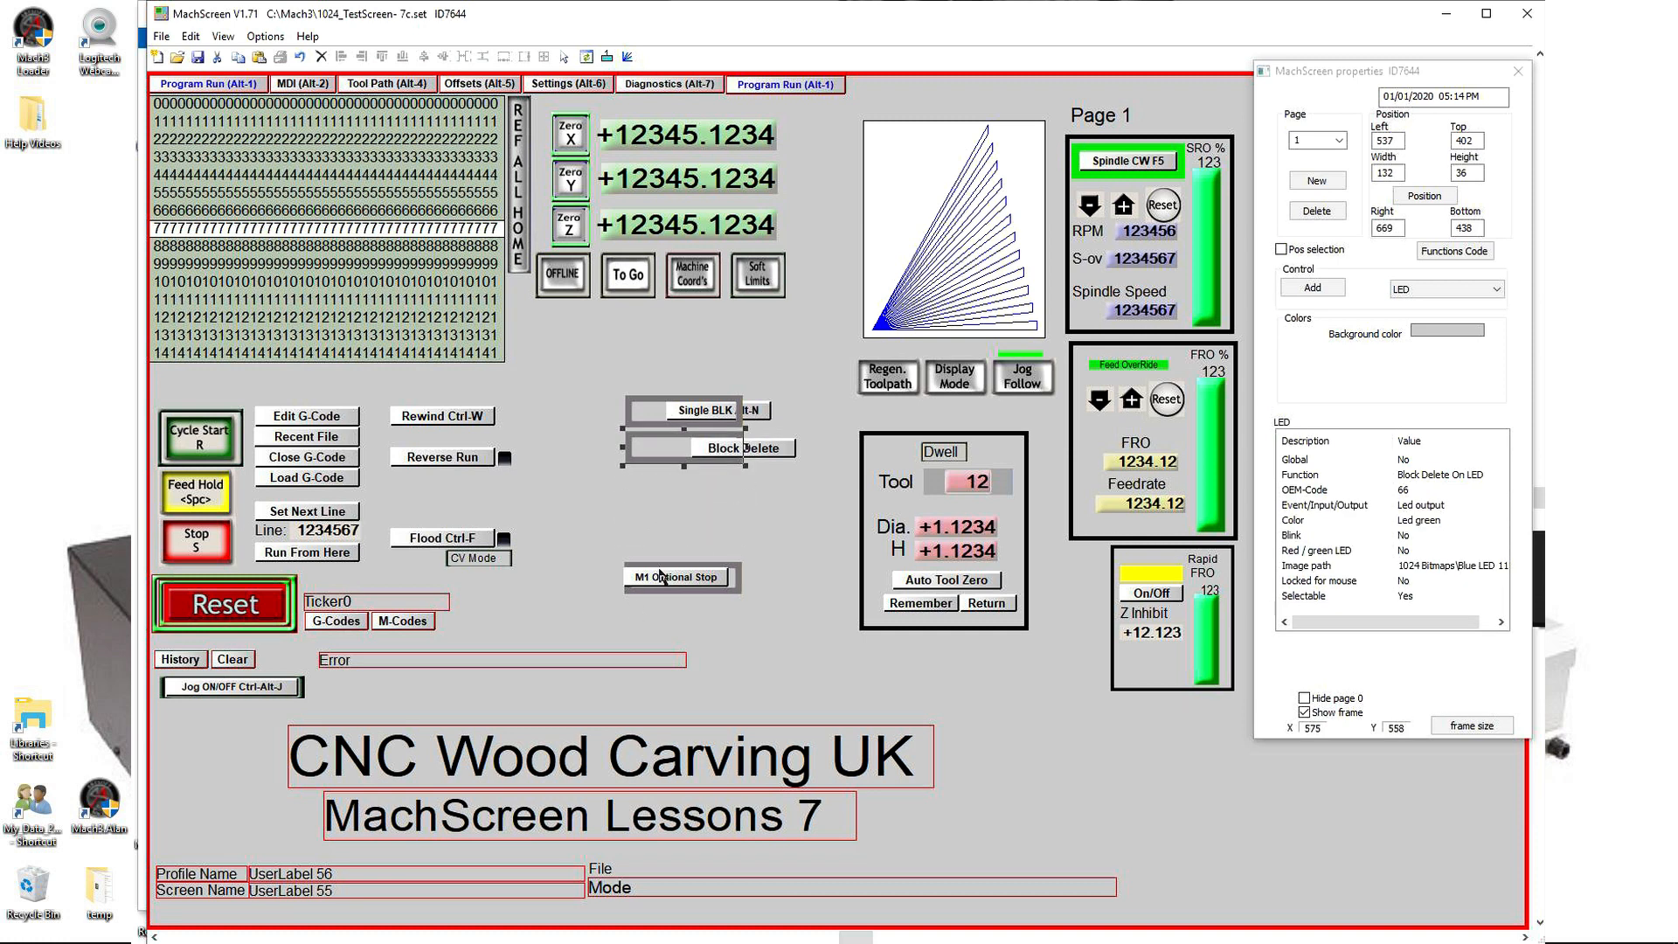
pyautogui.click(661, 574)
pyautogui.moveTo(662, 574); pyautogui.dragTo(750, 487)
pyautogui.click(683, 591)
pyautogui.moveTo(684, 592); pyautogui.dragTo(670, 515)
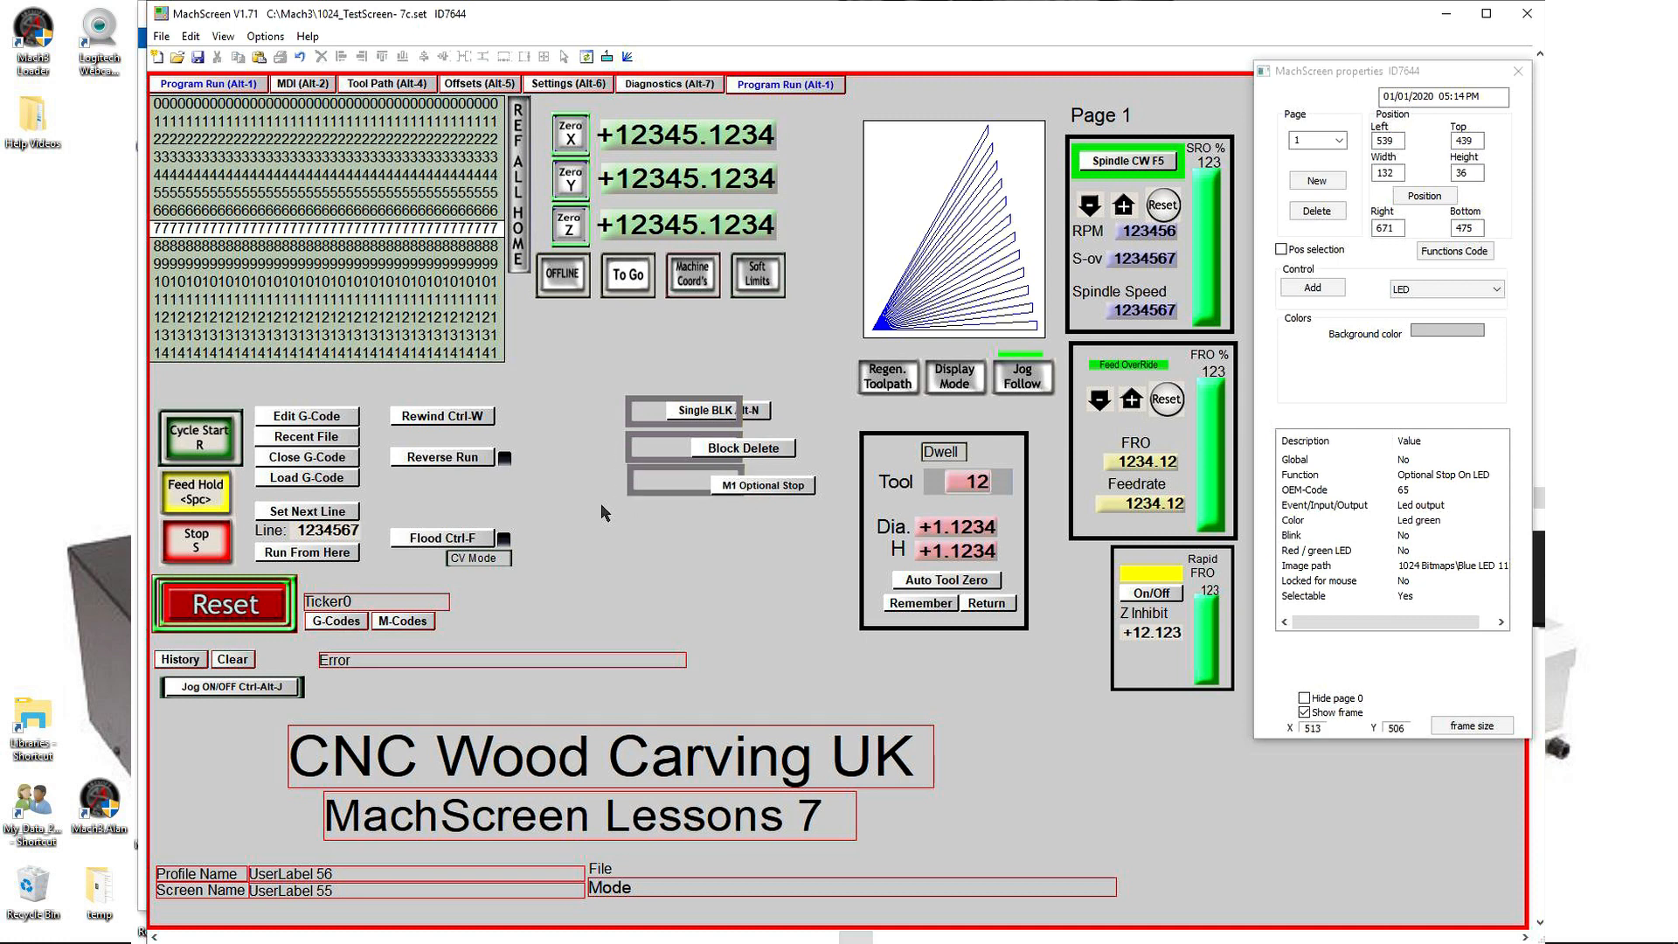
# Step: Align the three LED borders on one vertical centre line
pyautogui.click(636, 410)
pyautogui.keyDown('shift'); pyautogui.click(627, 453); pyautogui.keyUp('shift')
pyautogui.keyDown('shift'); pyautogui.click(629, 483); pyautogui.keyUp('shift')
pyautogui.click(423, 58)
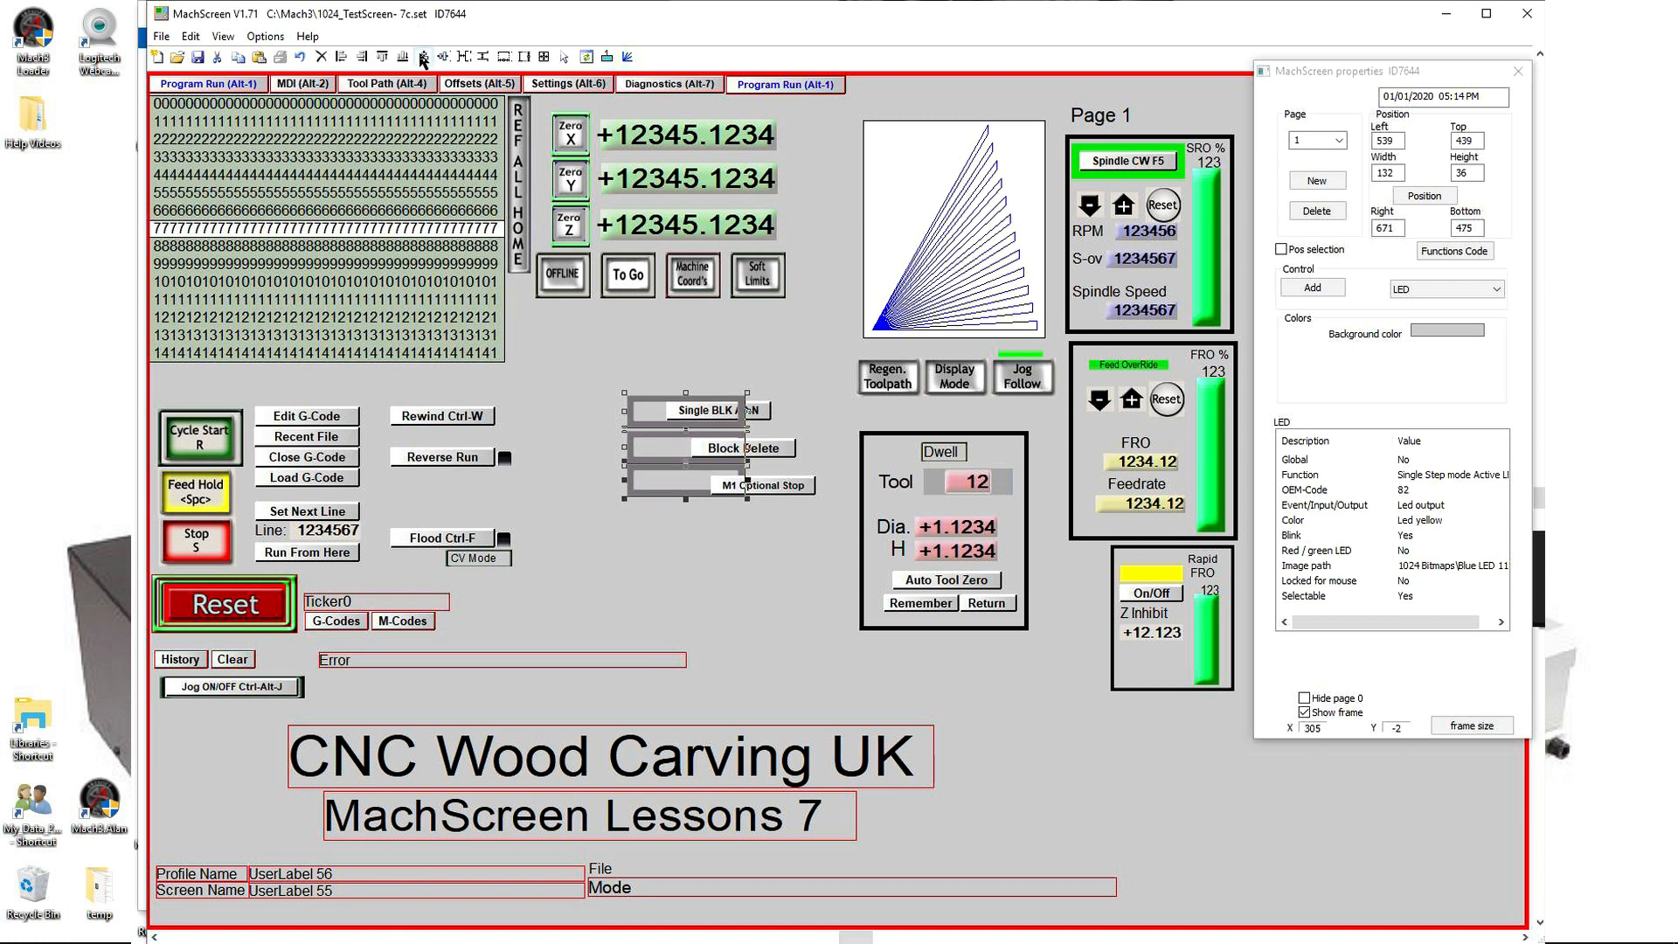
pyautogui.click(572, 432)
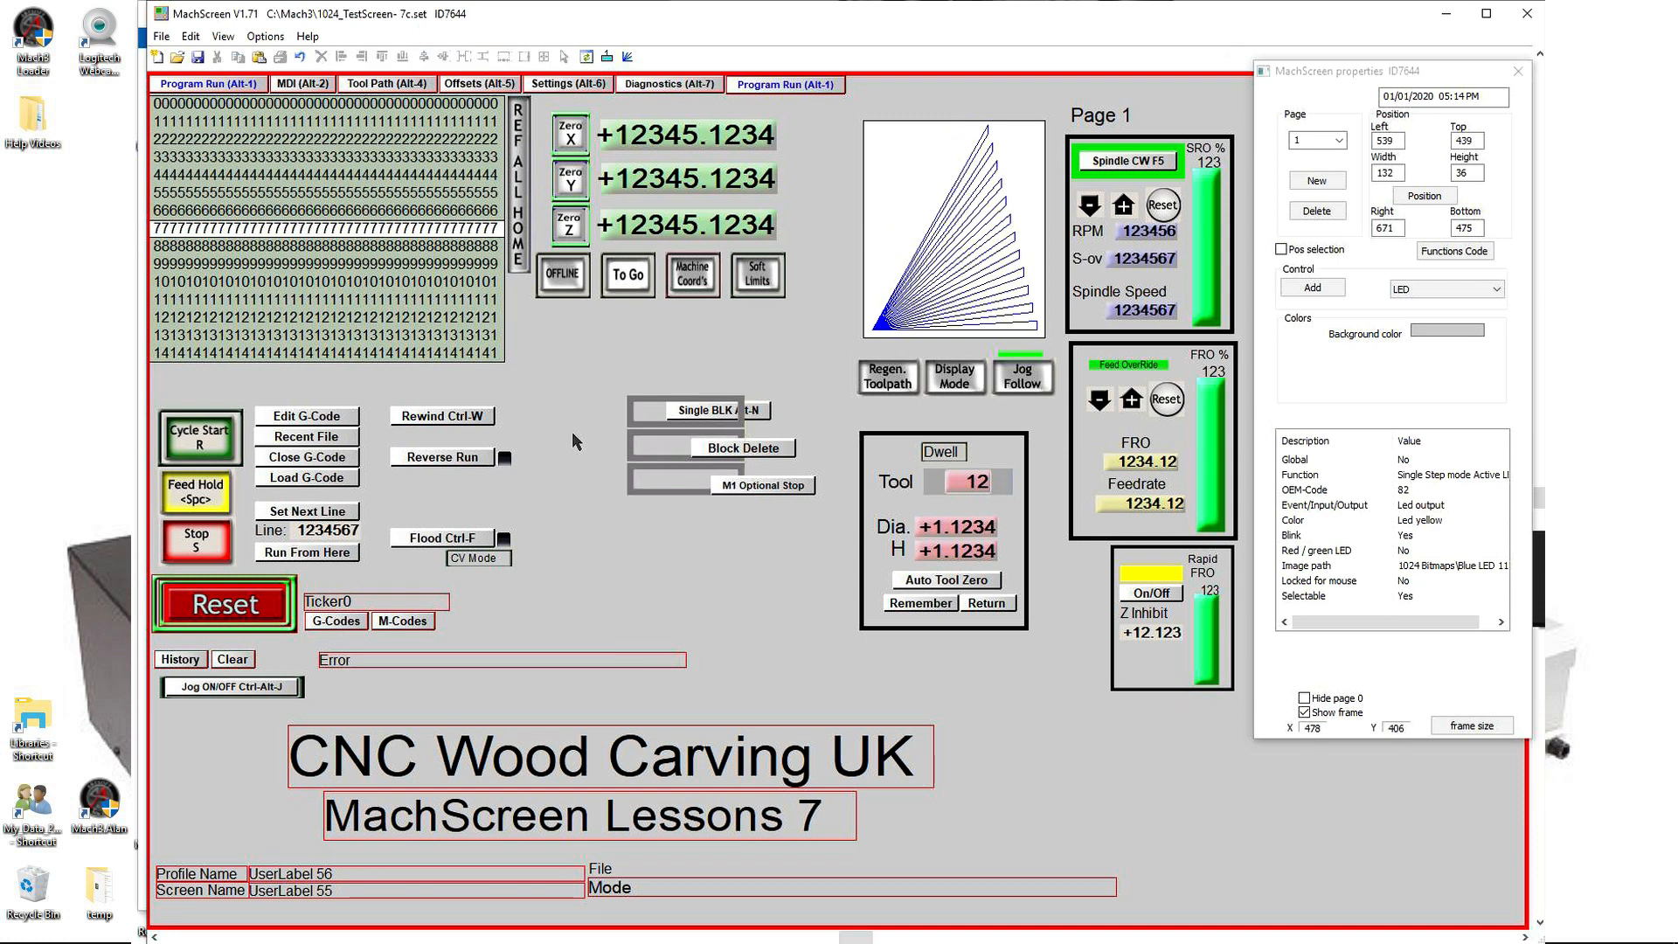
# Step: Centre the Single BLK Alt-N and Block Delete buttons inside their LED borders
pyautogui.click(690, 407)
pyautogui.keyDown('shift'); pyautogui.click(634, 400); pyautogui.keyUp('shift')
pyautogui.click(423, 56)
pyautogui.click(720, 448)
pyautogui.keyDown('shift'); pyautogui.click(626, 452); pyautogui.keyUp('shift')
pyautogui.click(443, 56)
pyautogui.click(661, 498)
# Step: Centre the M1 Optional Stop button in its LED border and move all three bordered buttons below the Soft Limits button
pyautogui.click(722, 485)
pyautogui.keyDown('shift'); pyautogui.click(630, 480); pyautogui.keyUp('shift')
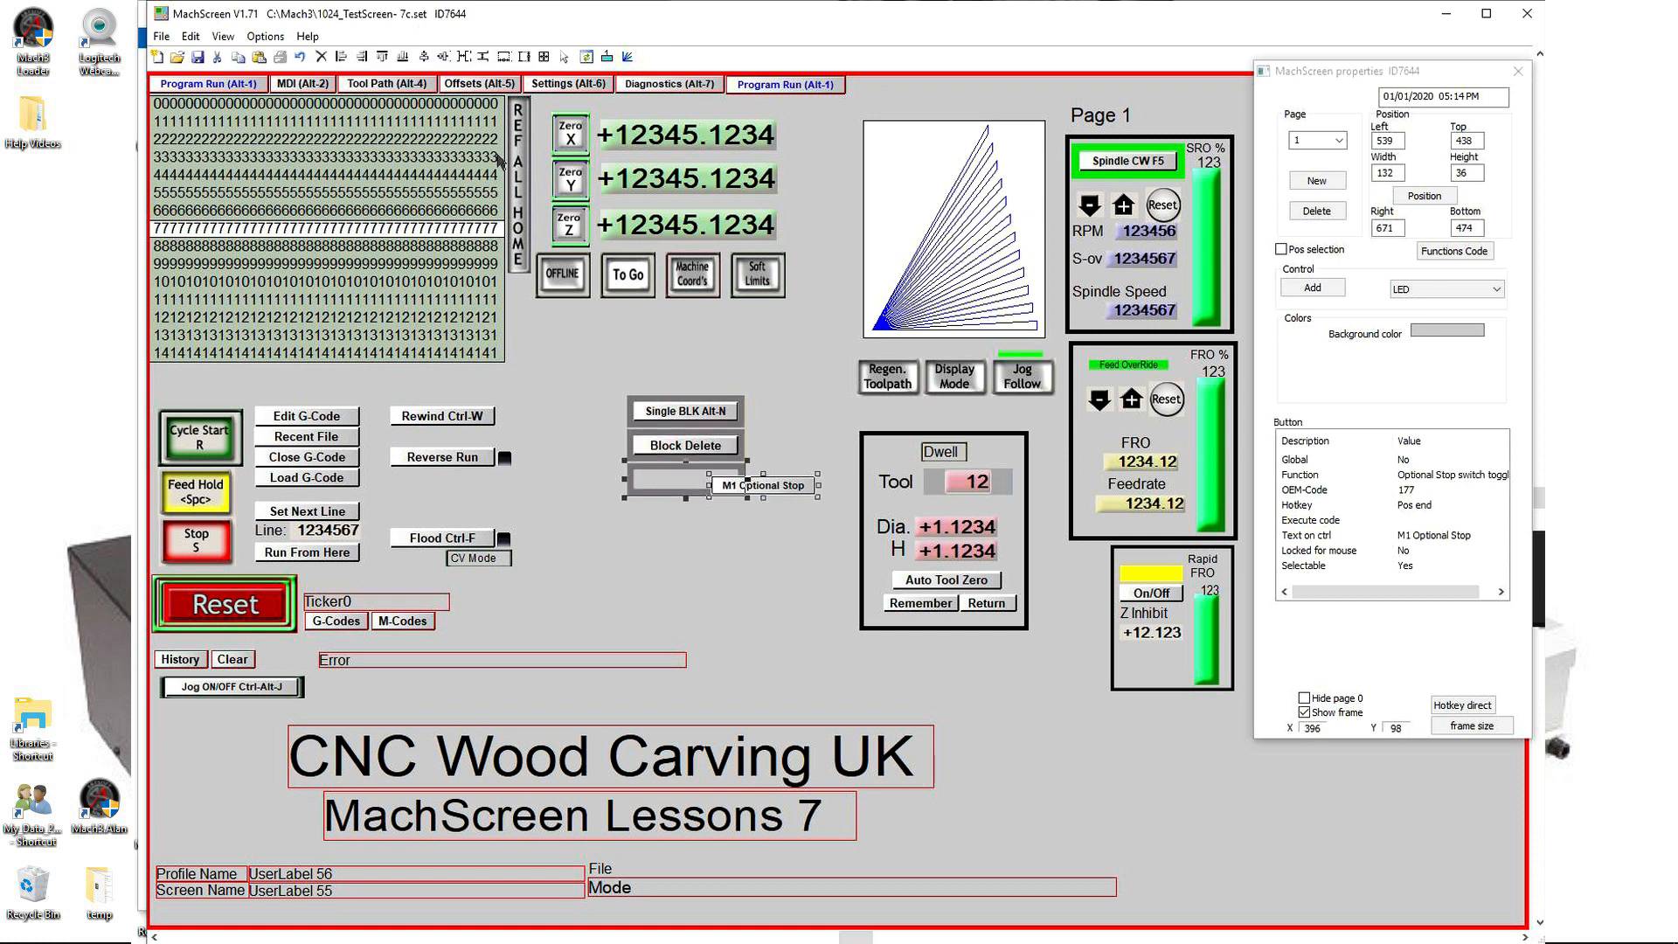
pyautogui.click(423, 56)
pyautogui.click(443, 56)
pyautogui.click(601, 447)
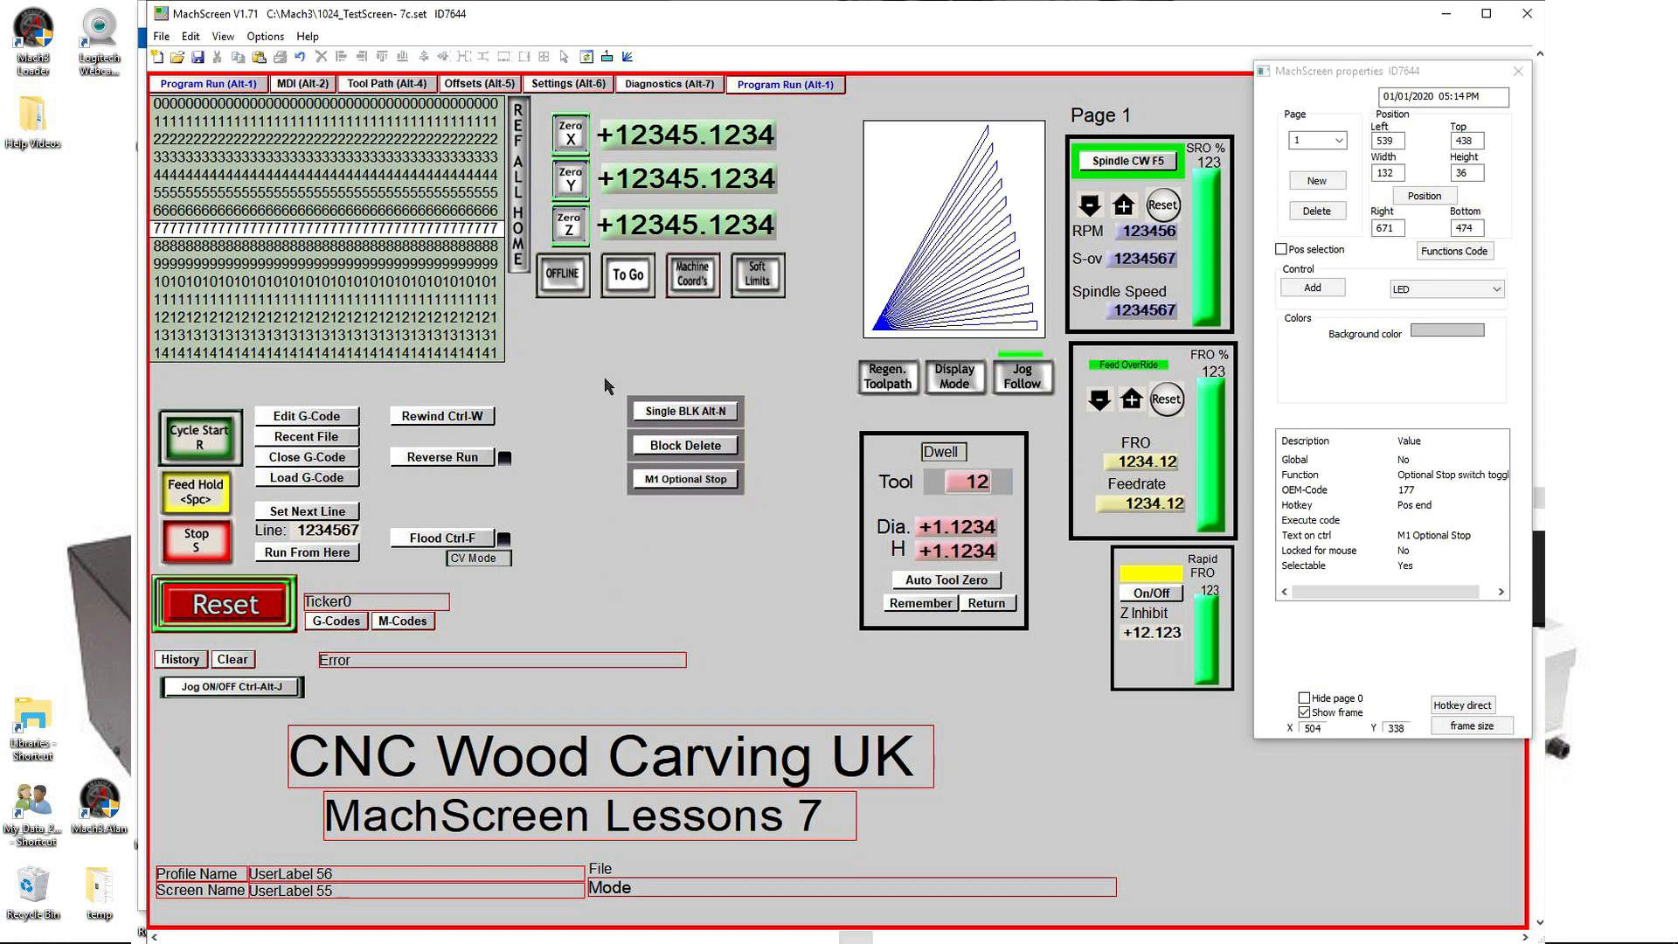
pyautogui.moveTo(609, 387); pyautogui.dragTo(769, 515)
pyautogui.moveTo(690, 424); pyautogui.dragTo(773, 338)
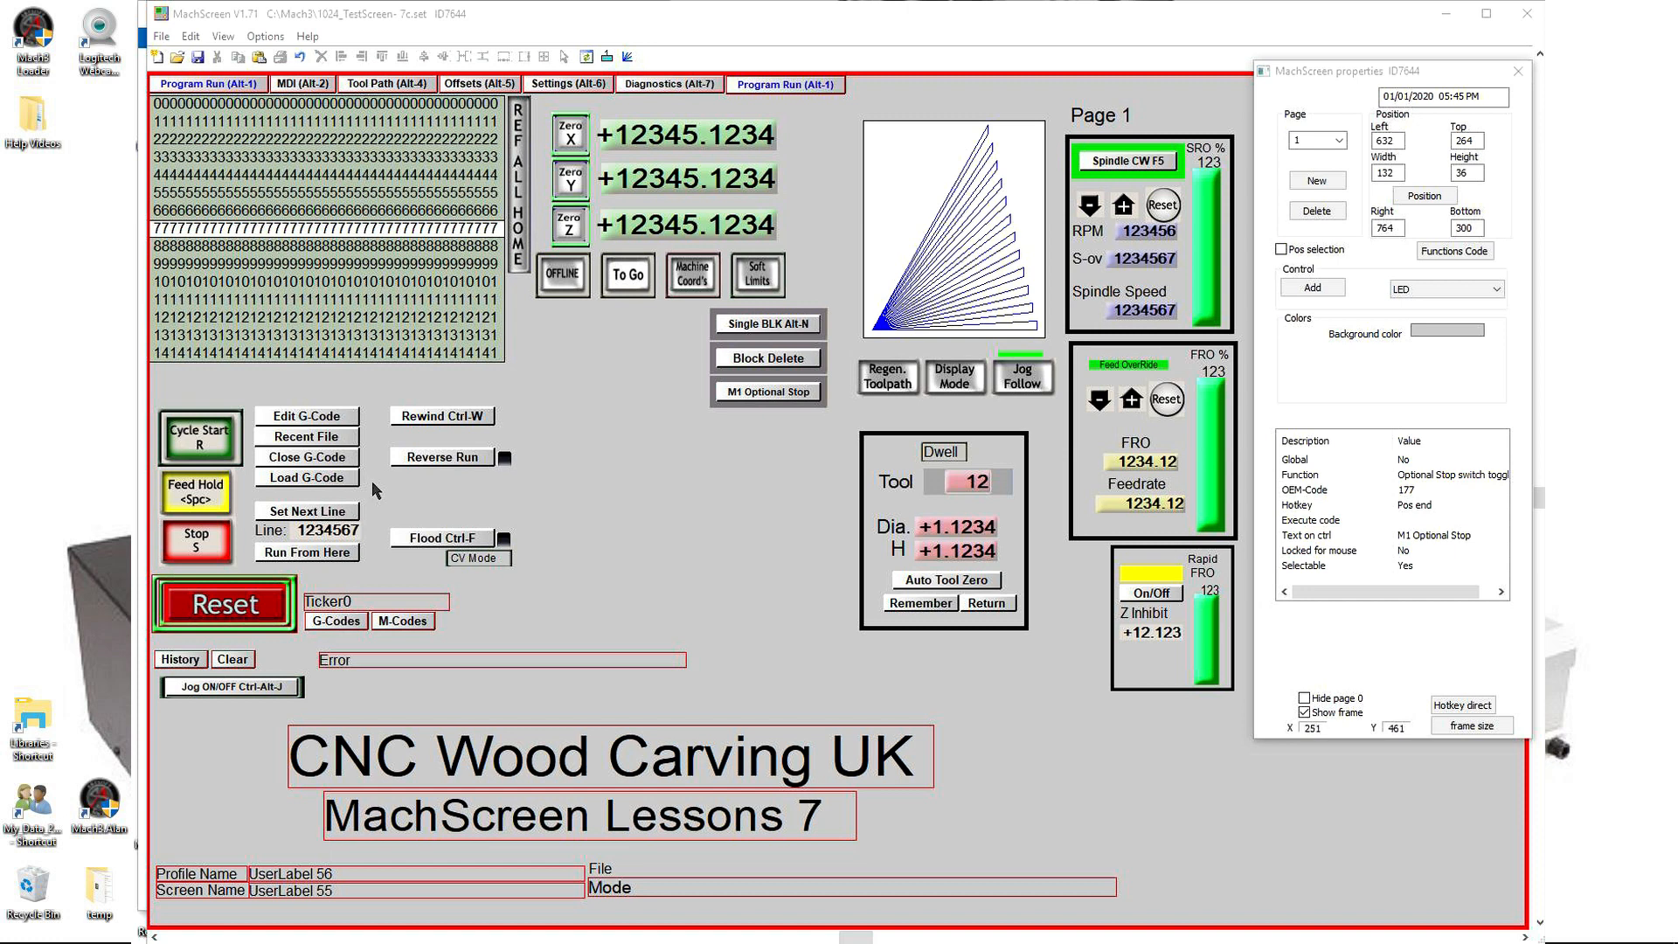
# Step: Start a new button column in the free central area with Rewind Ctrl-W, Load G-Code, Edit G-Code and Close G-Code
pyautogui.click(443, 424)
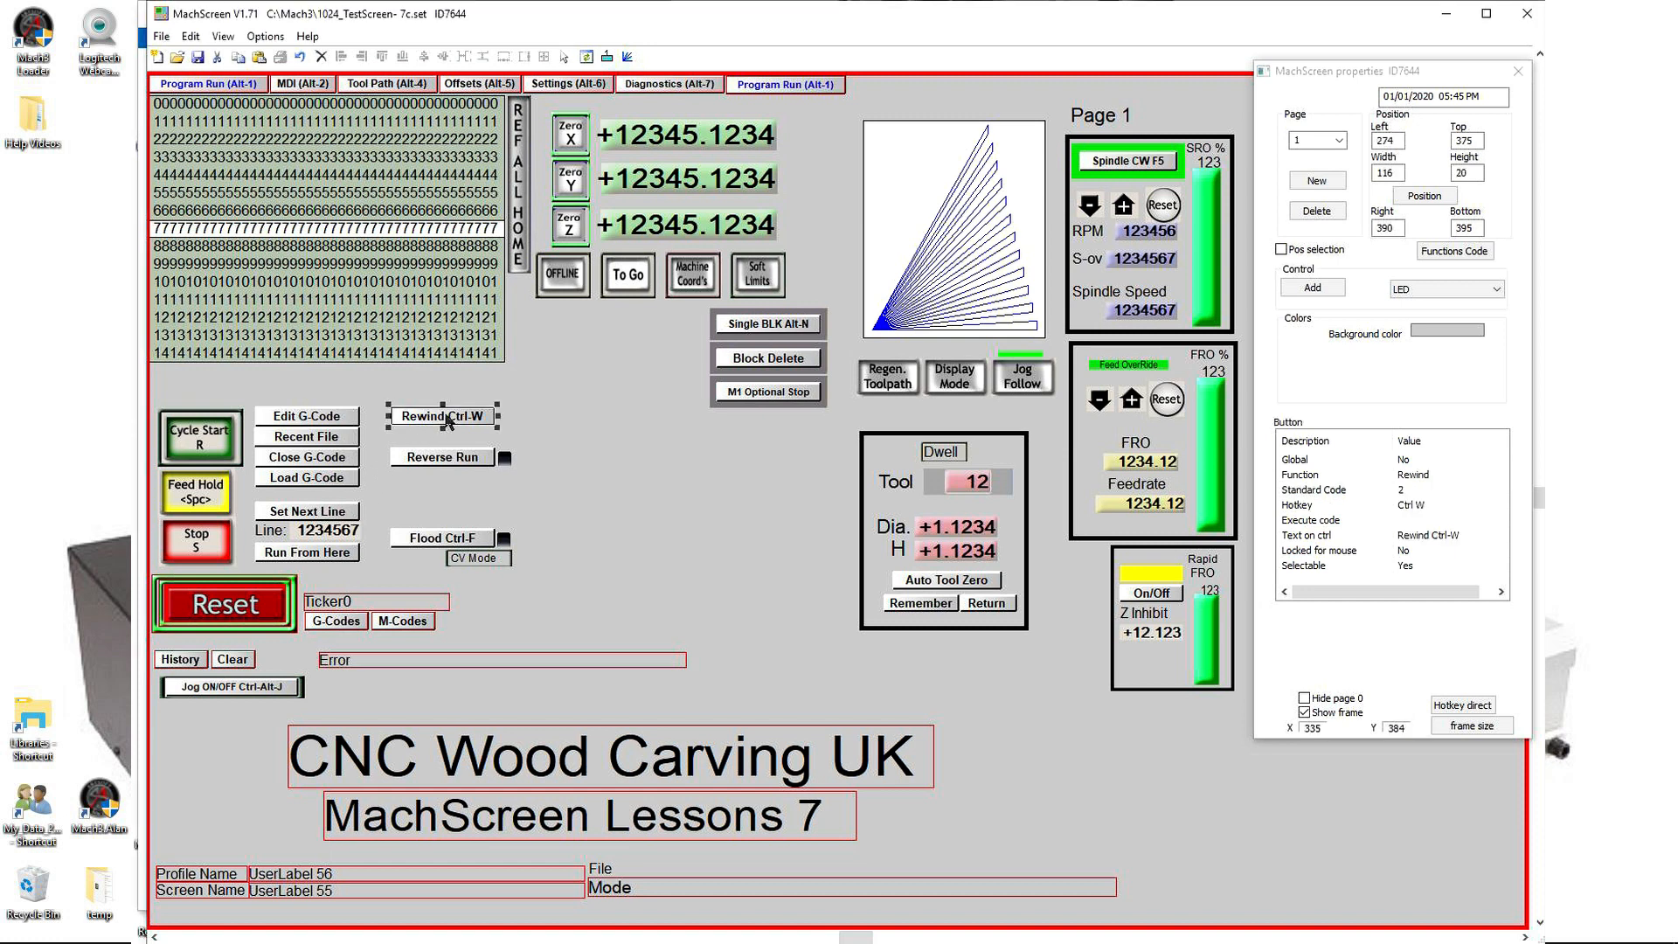
pyautogui.moveTo(446, 419); pyautogui.dragTo(603, 420)
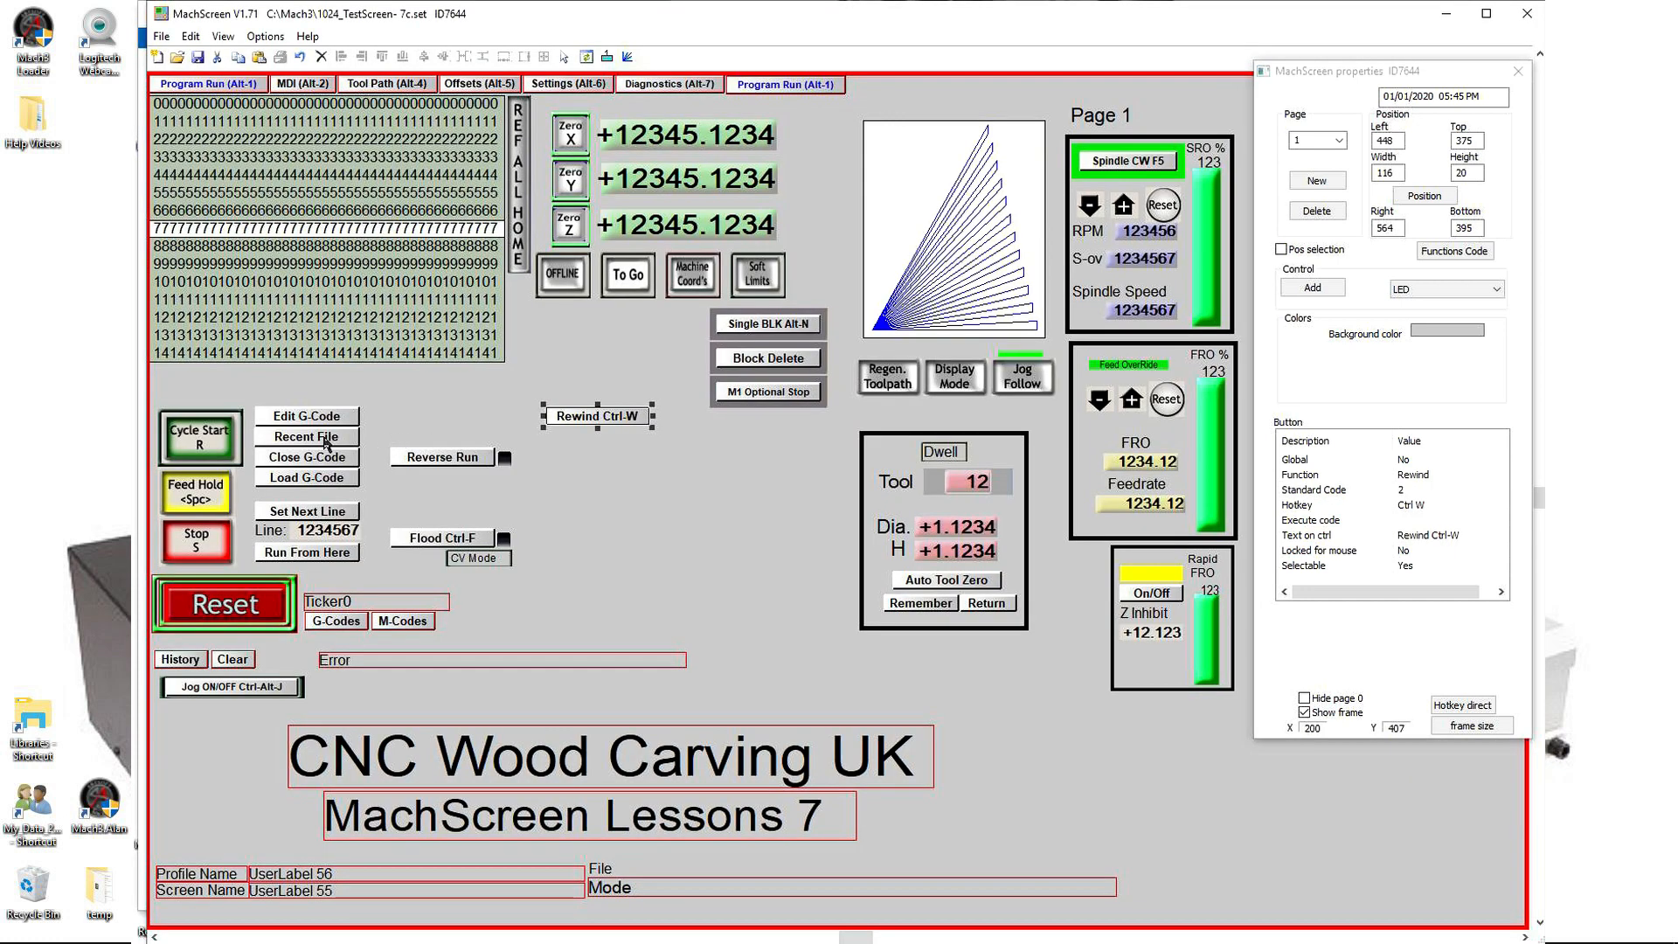
pyautogui.click(309, 483)
pyautogui.moveTo(310, 476); pyautogui.dragTo(603, 444)
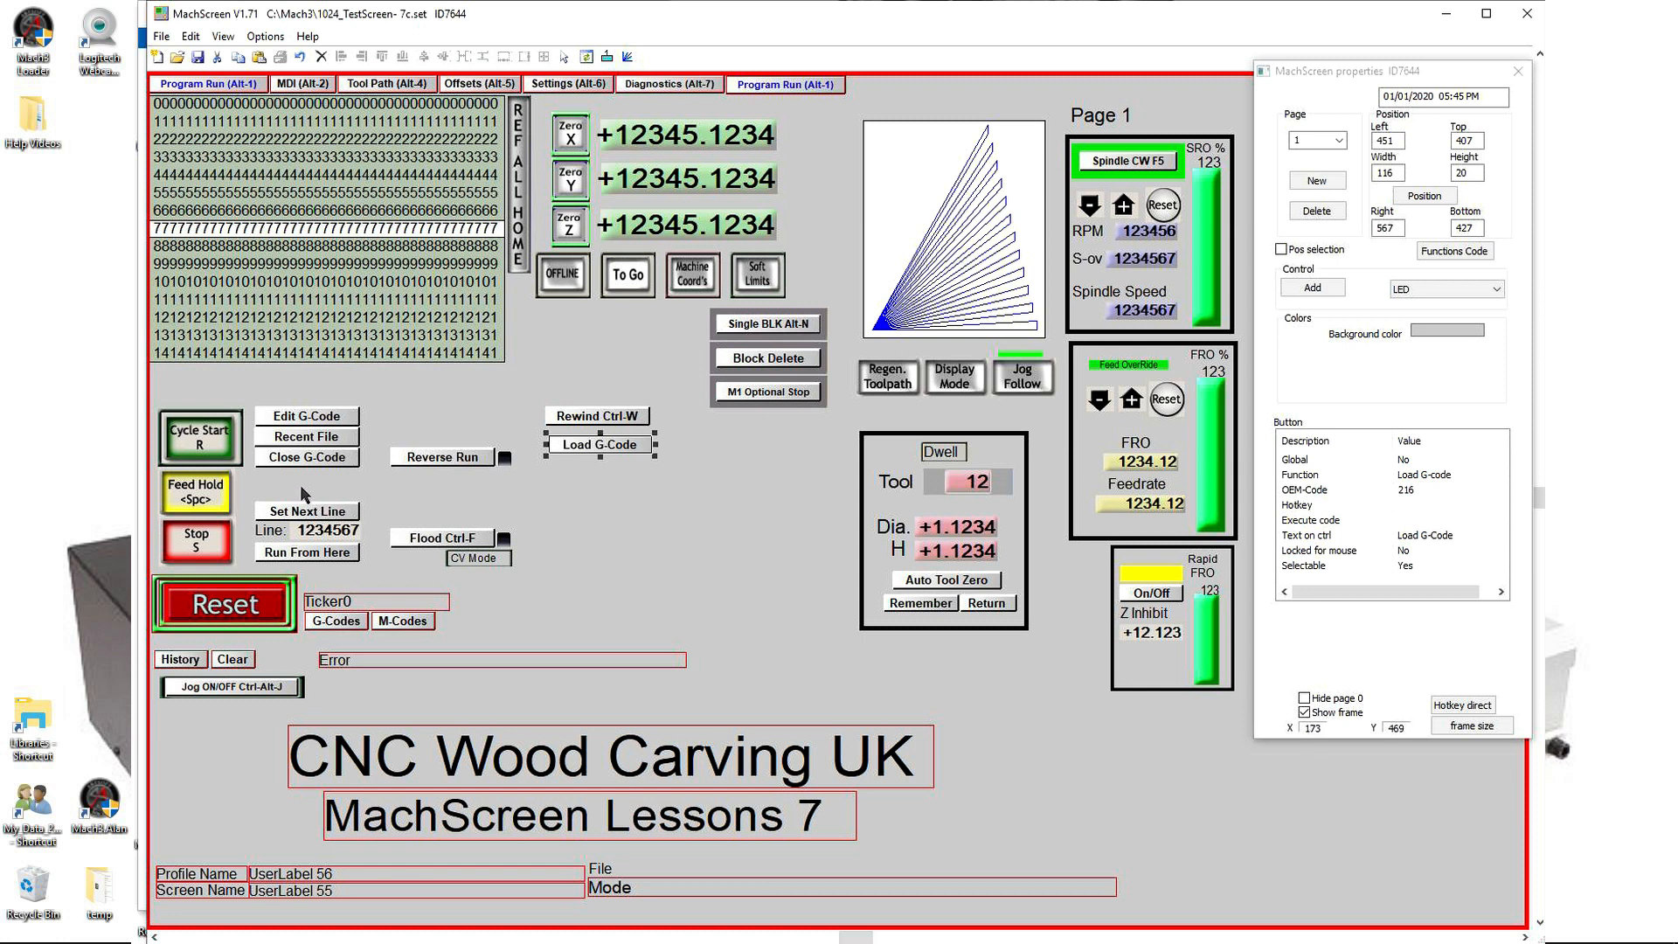
pyautogui.click(304, 424)
pyautogui.moveTo(303, 415); pyautogui.dragTo(593, 480)
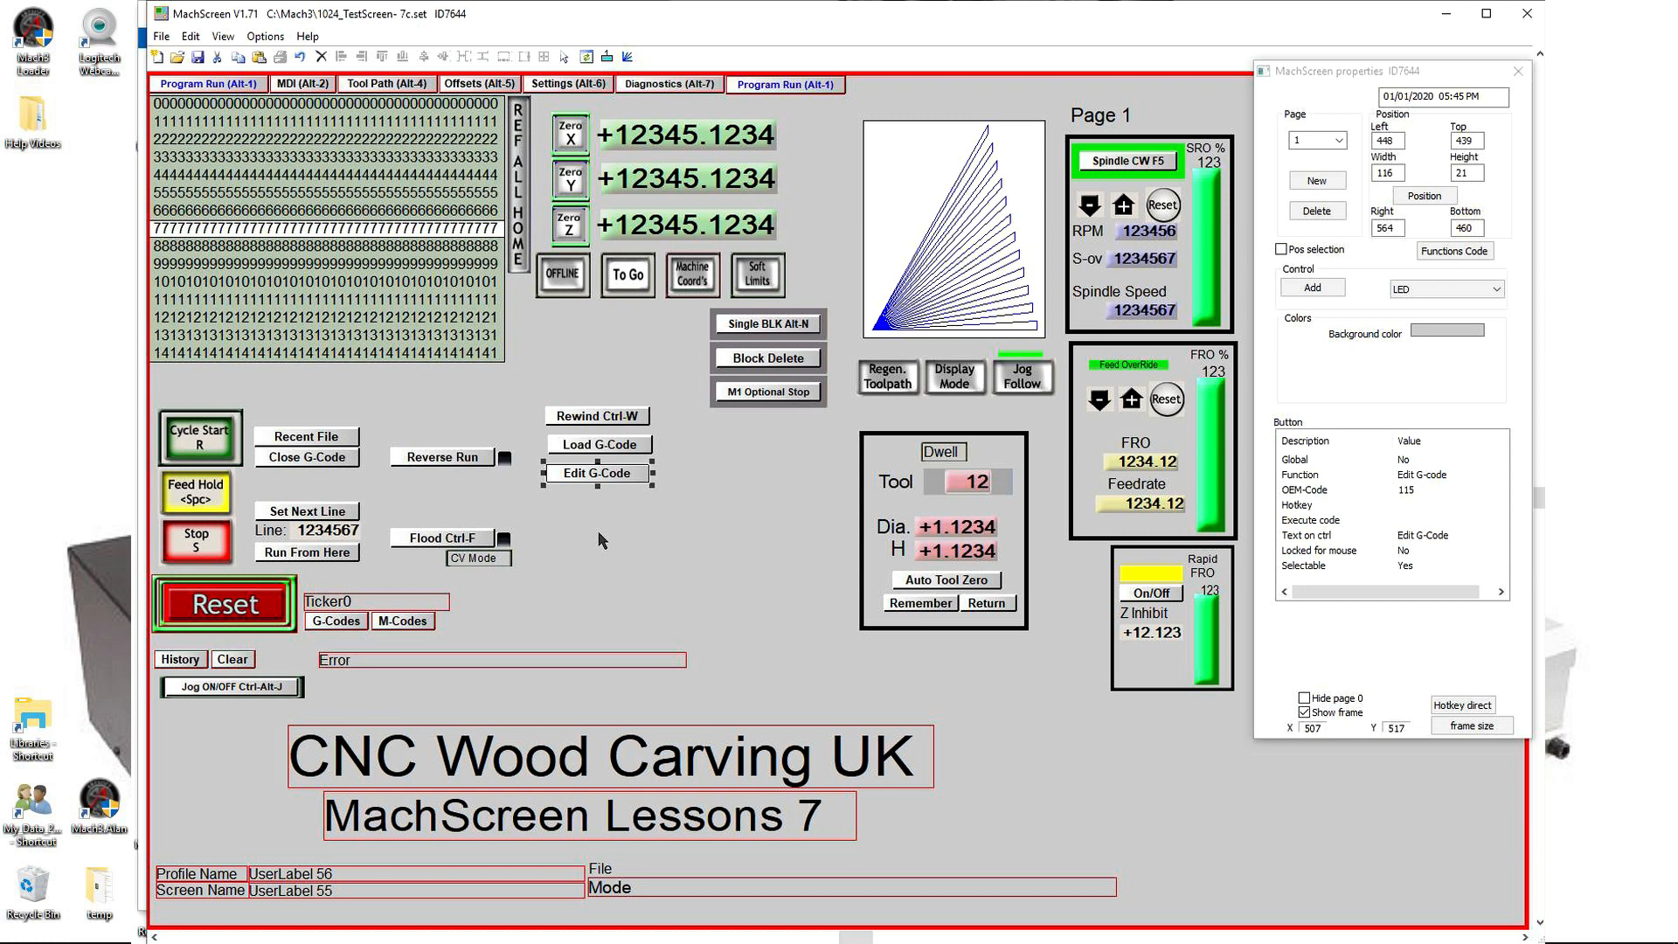
pyautogui.click(301, 461)
pyautogui.moveTo(320, 468); pyautogui.dragTo(609, 514)
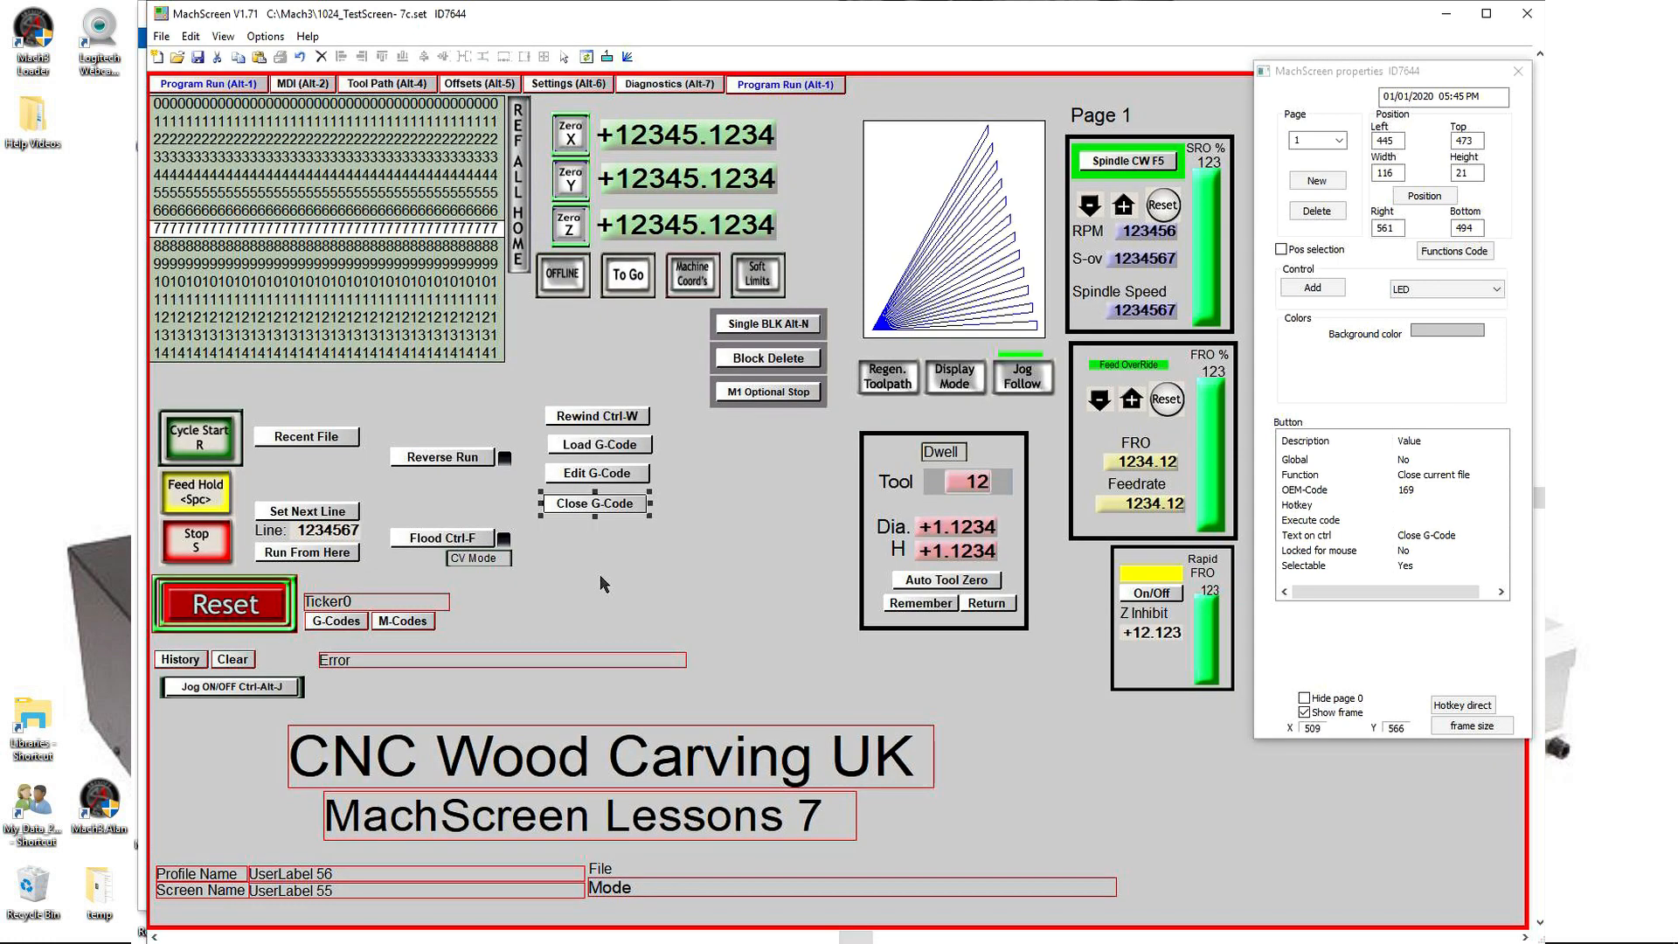
# Step: Add the Set Next Line and Run From Here buttons below Close G-Code and align the six buttons of the column
pyautogui.click(305, 517)
pyautogui.moveTo(315, 508); pyautogui.dragTo(595, 532)
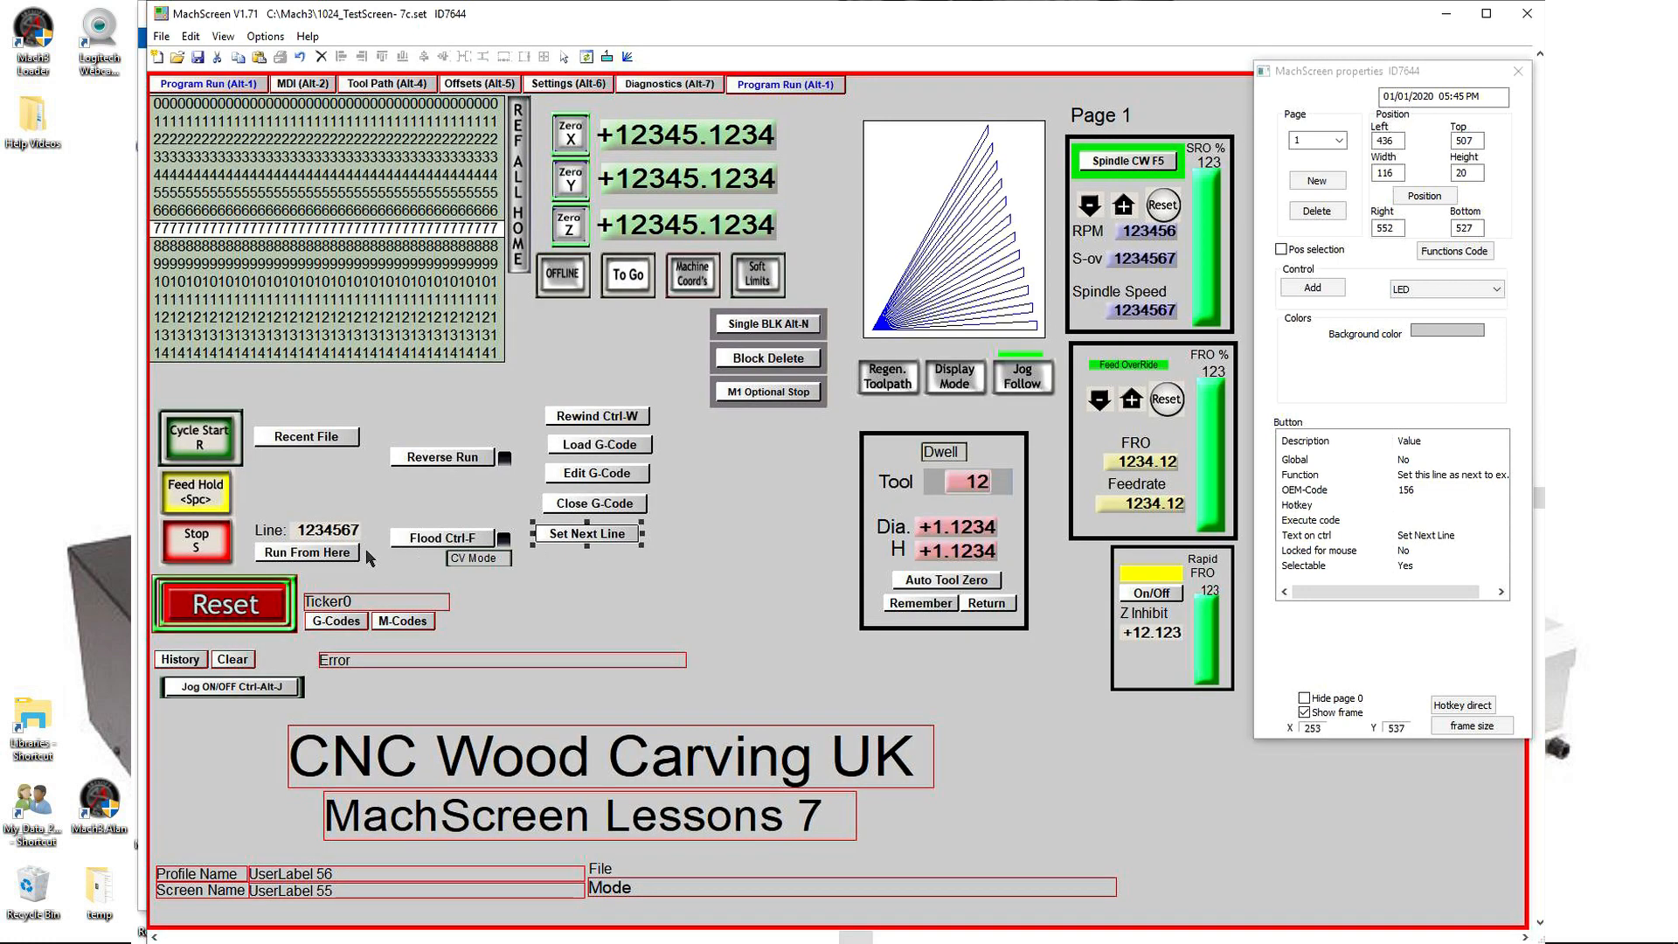
pyautogui.moveTo(312, 560); pyautogui.dragTo(603, 573)
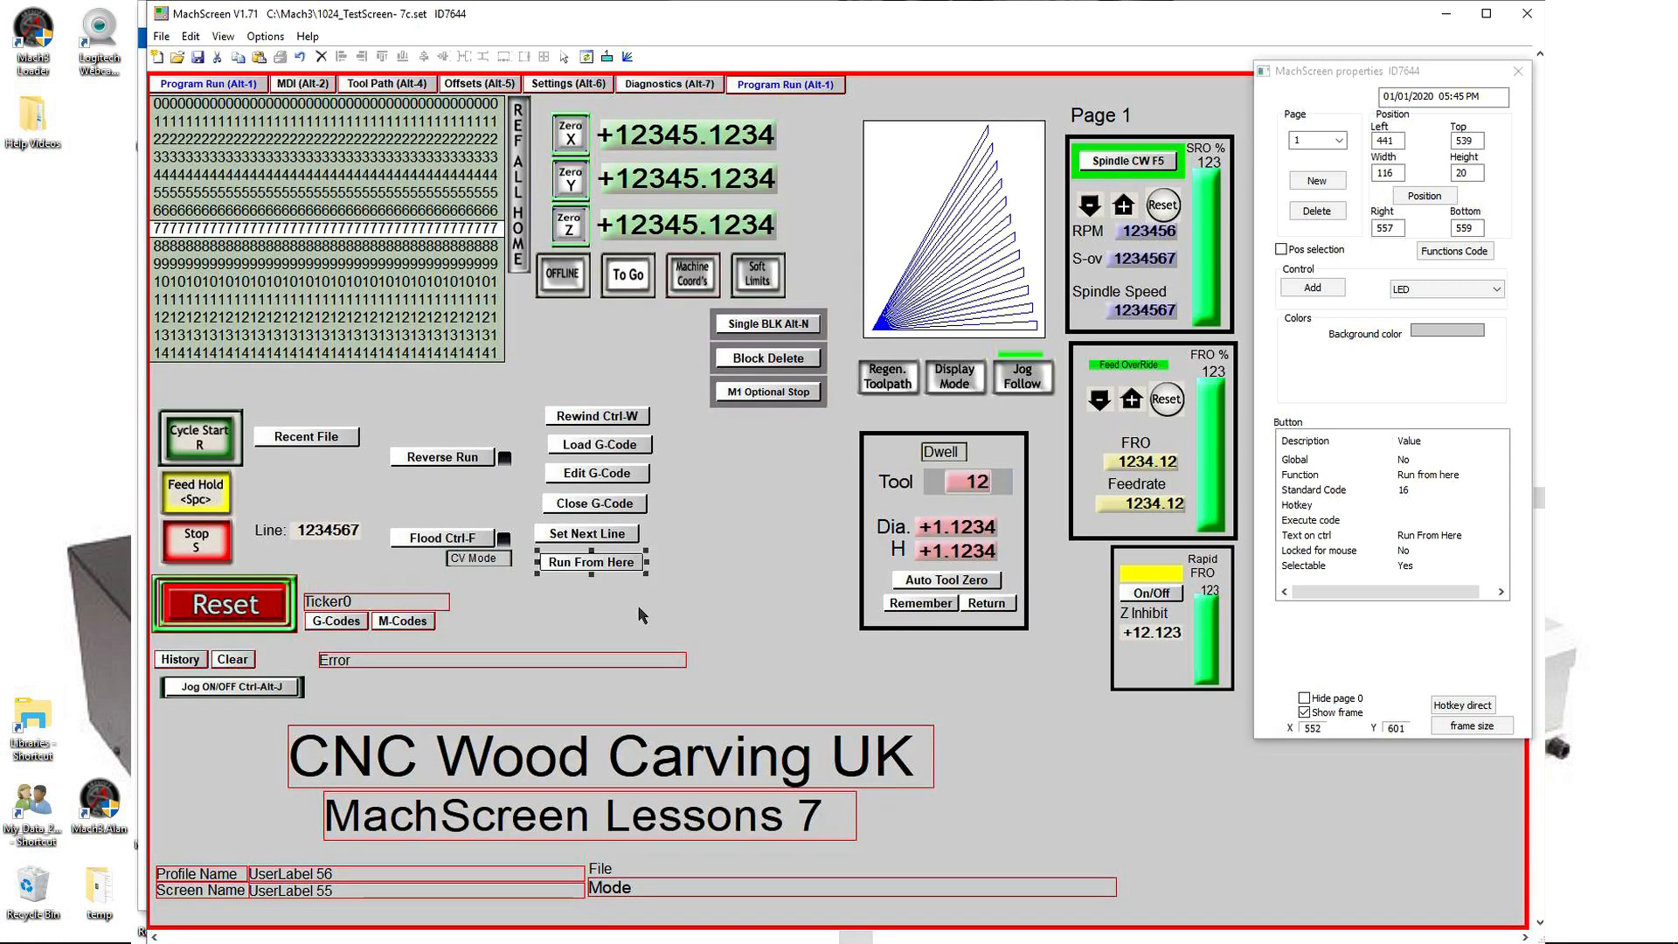
pyautogui.moveTo(531, 378); pyautogui.dragTo(668, 584)
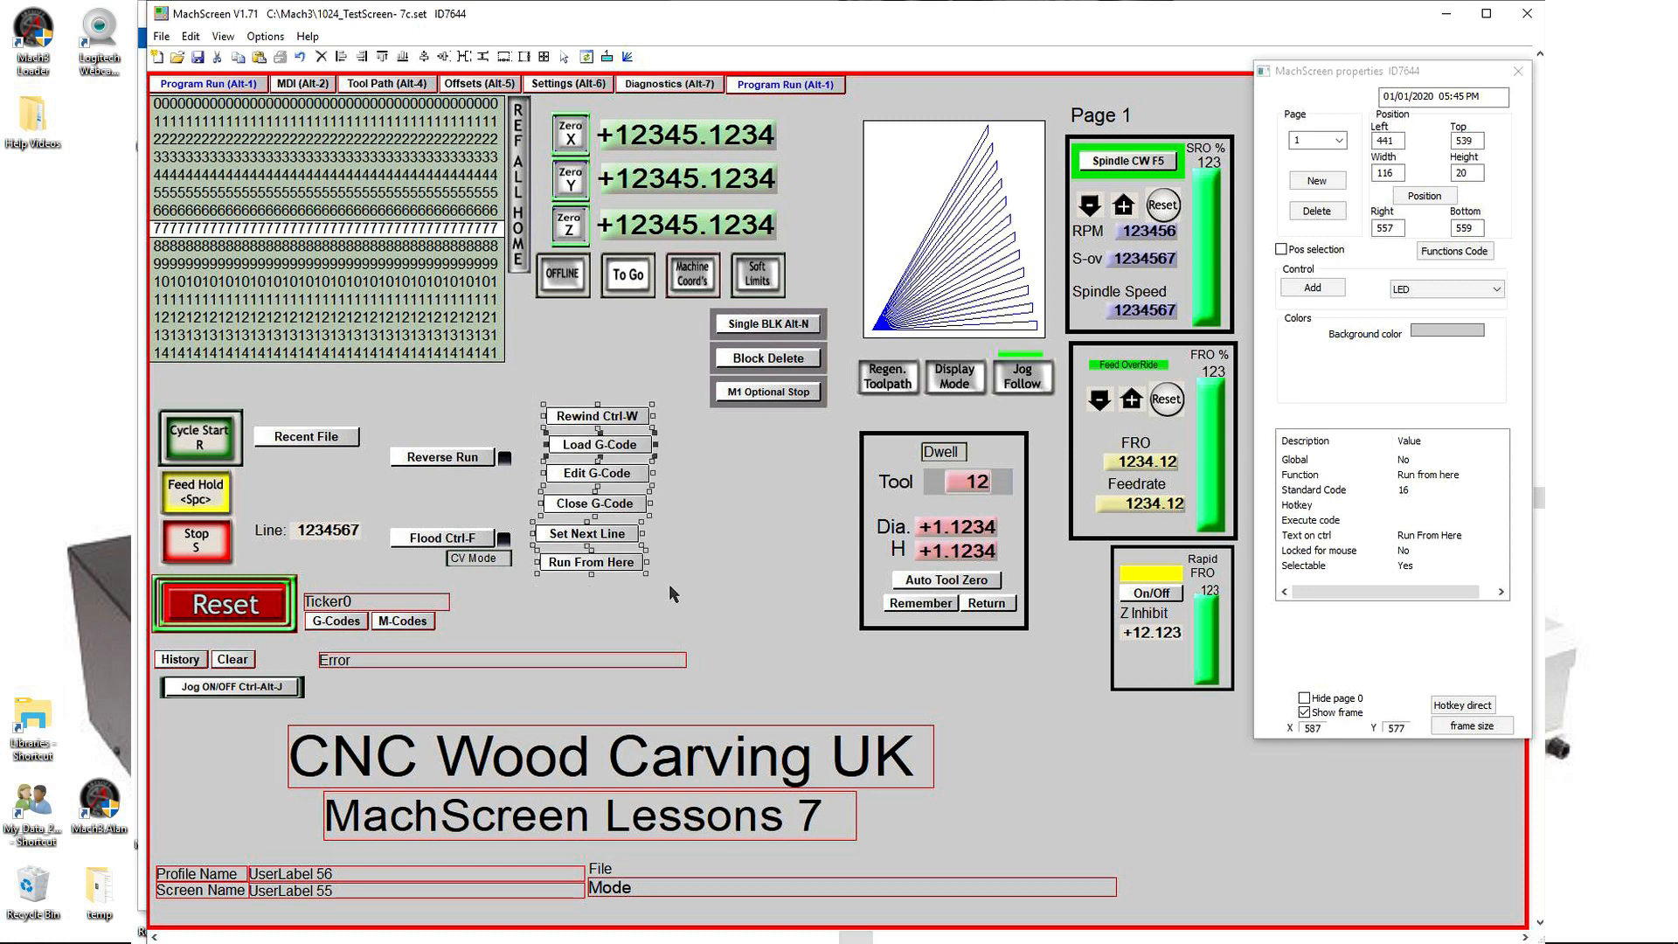
pyautogui.click(341, 56)
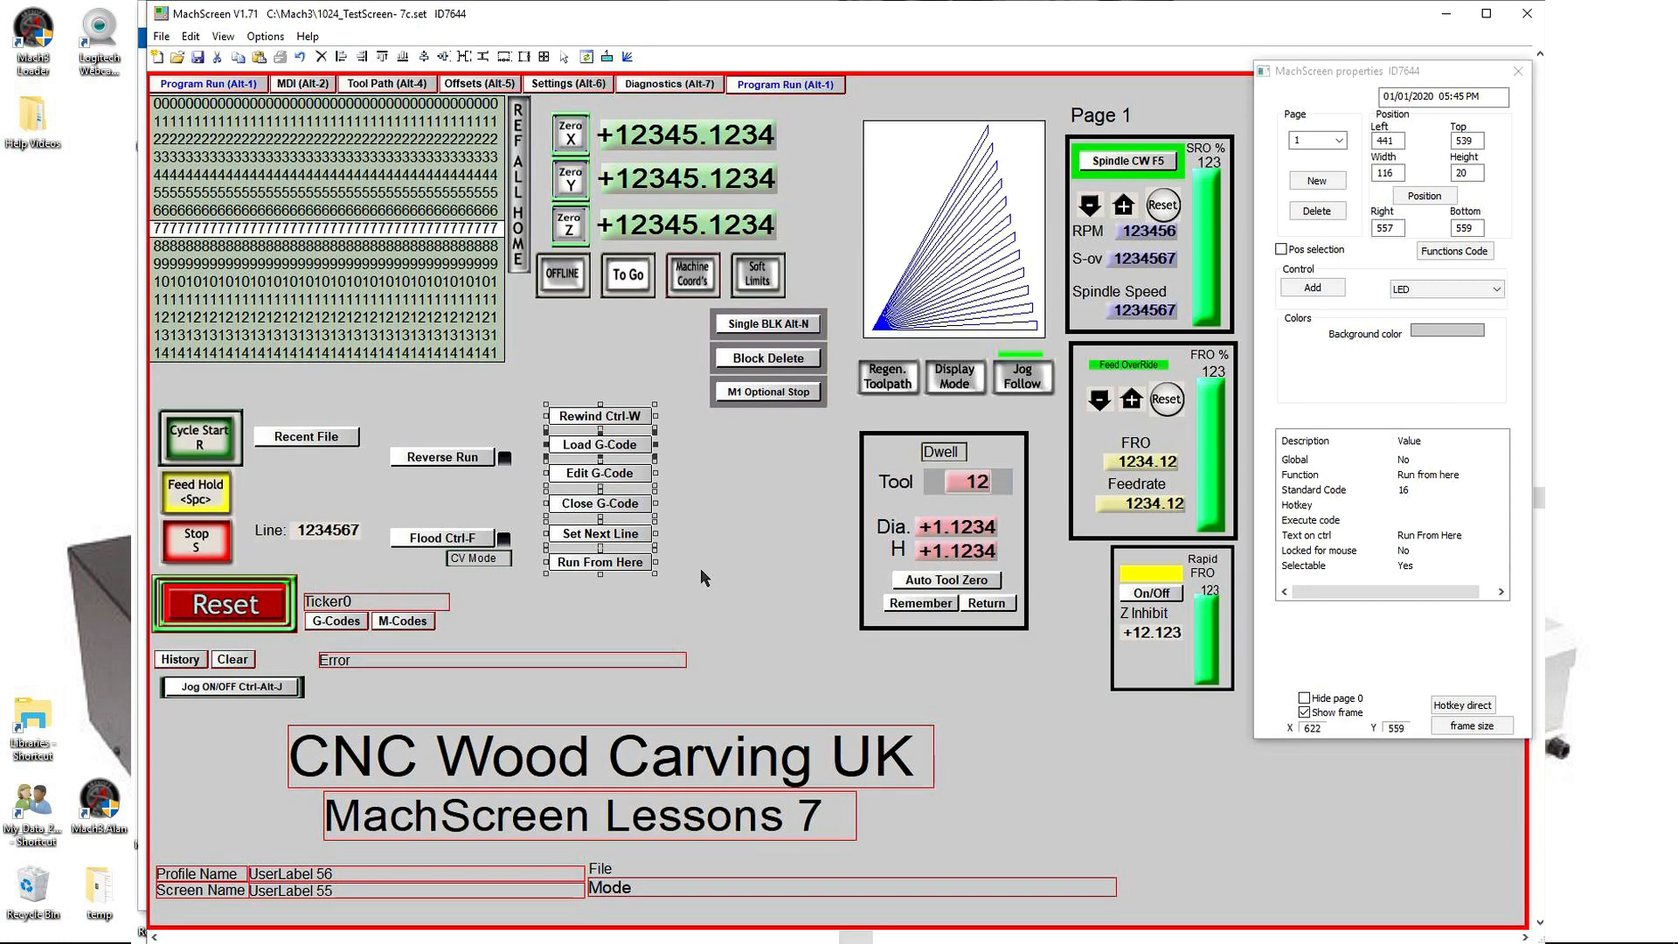
# Step: Space the Rewind, Load, Edit and Close buttons closely and evenly, with Set Next Line and Run From Here as a pair just below
pyautogui.click(591, 450)
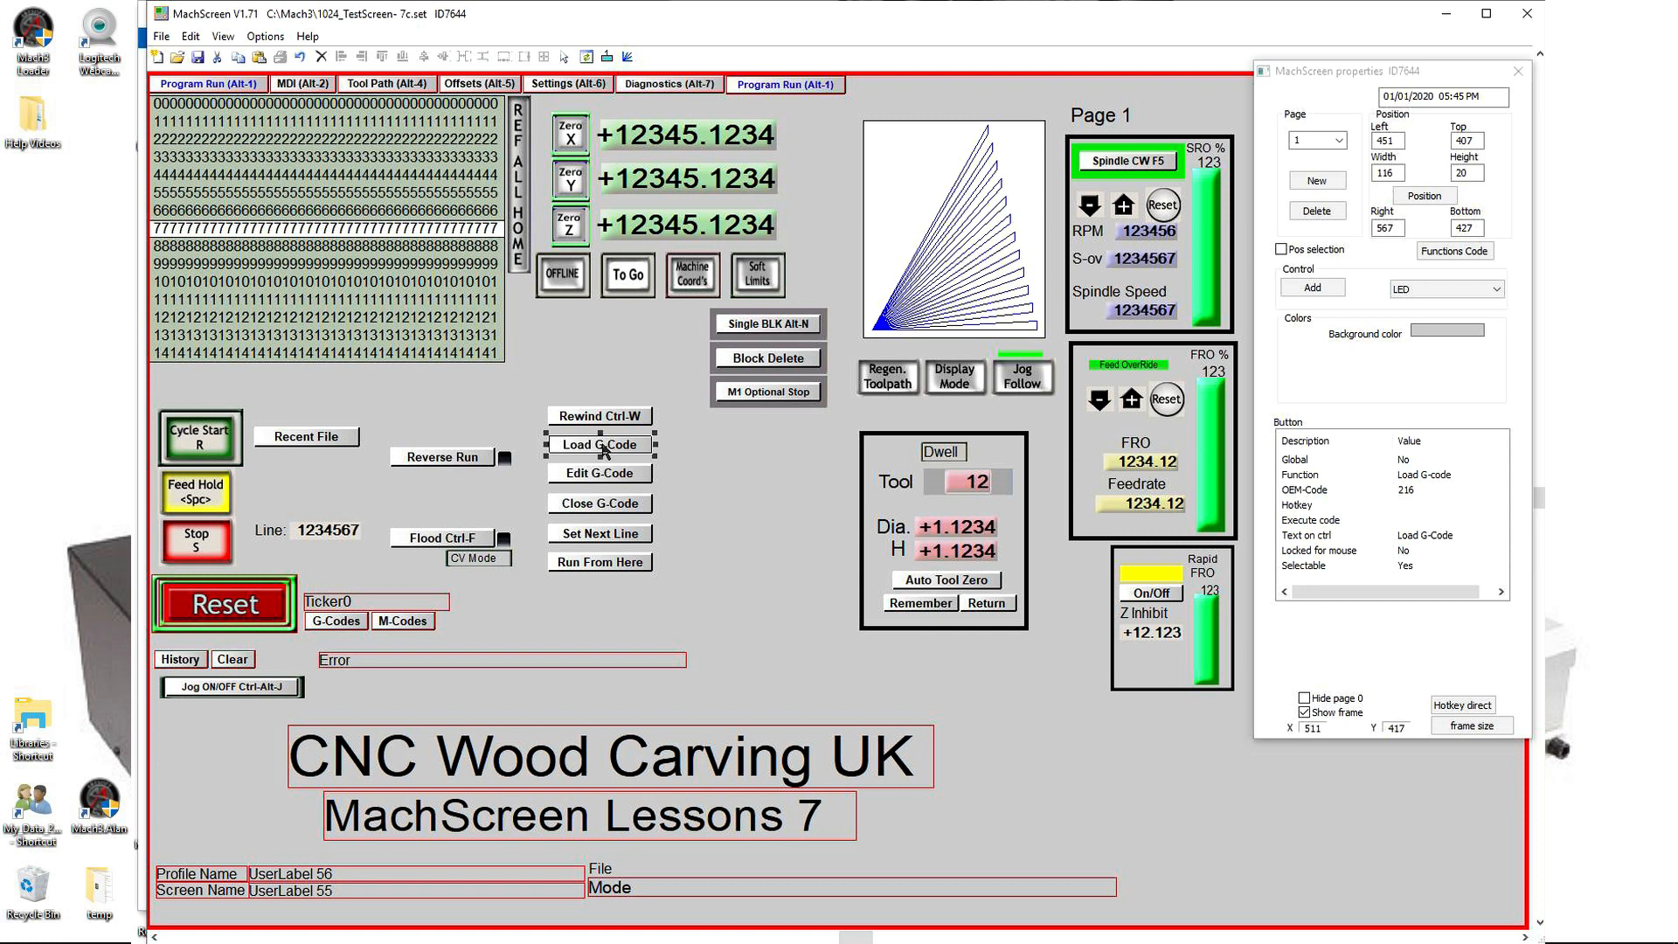
pyautogui.moveTo(627, 452); pyautogui.dragTo(605, 482)
pyautogui.click(616, 472)
pyautogui.click(701, 526)
pyautogui.moveTo(536, 386); pyautogui.dragTo(670, 503)
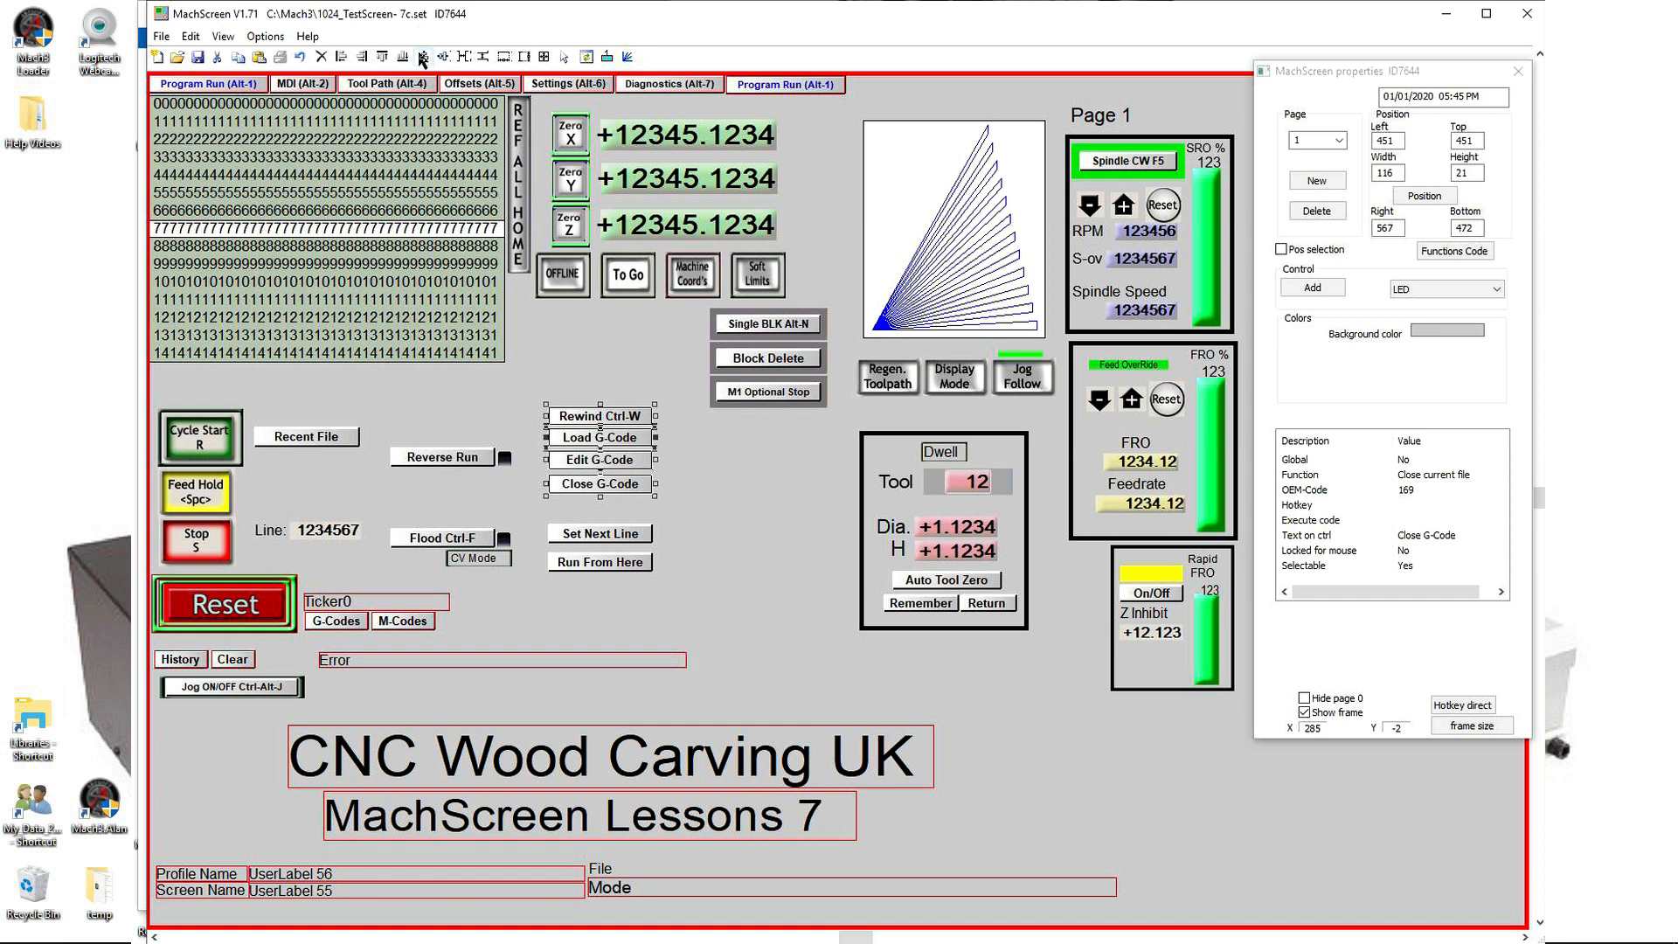
pyautogui.click(483, 57)
pyautogui.click(657, 562)
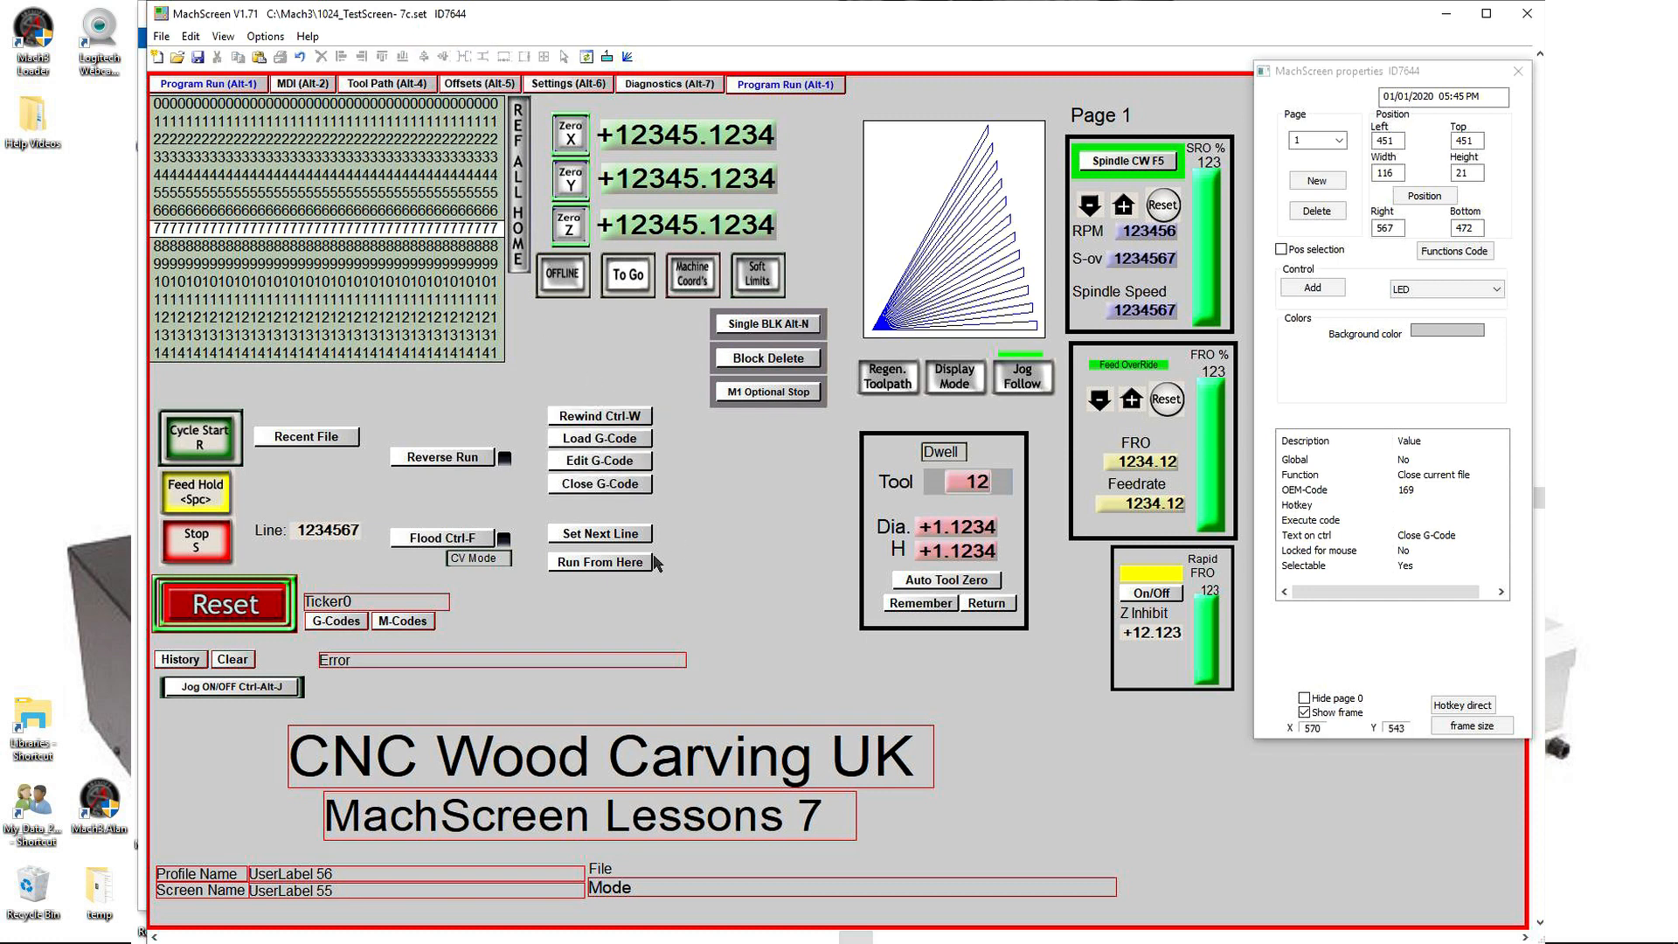
pyautogui.moveTo(593, 539)
pyautogui.mouseDown()
pyautogui.moveTo(595, 519)
pyautogui.moveTo(598, 563)
pyautogui.moveTo(598, 541)
pyautogui.mouseUp()
pyautogui.click(592, 583)
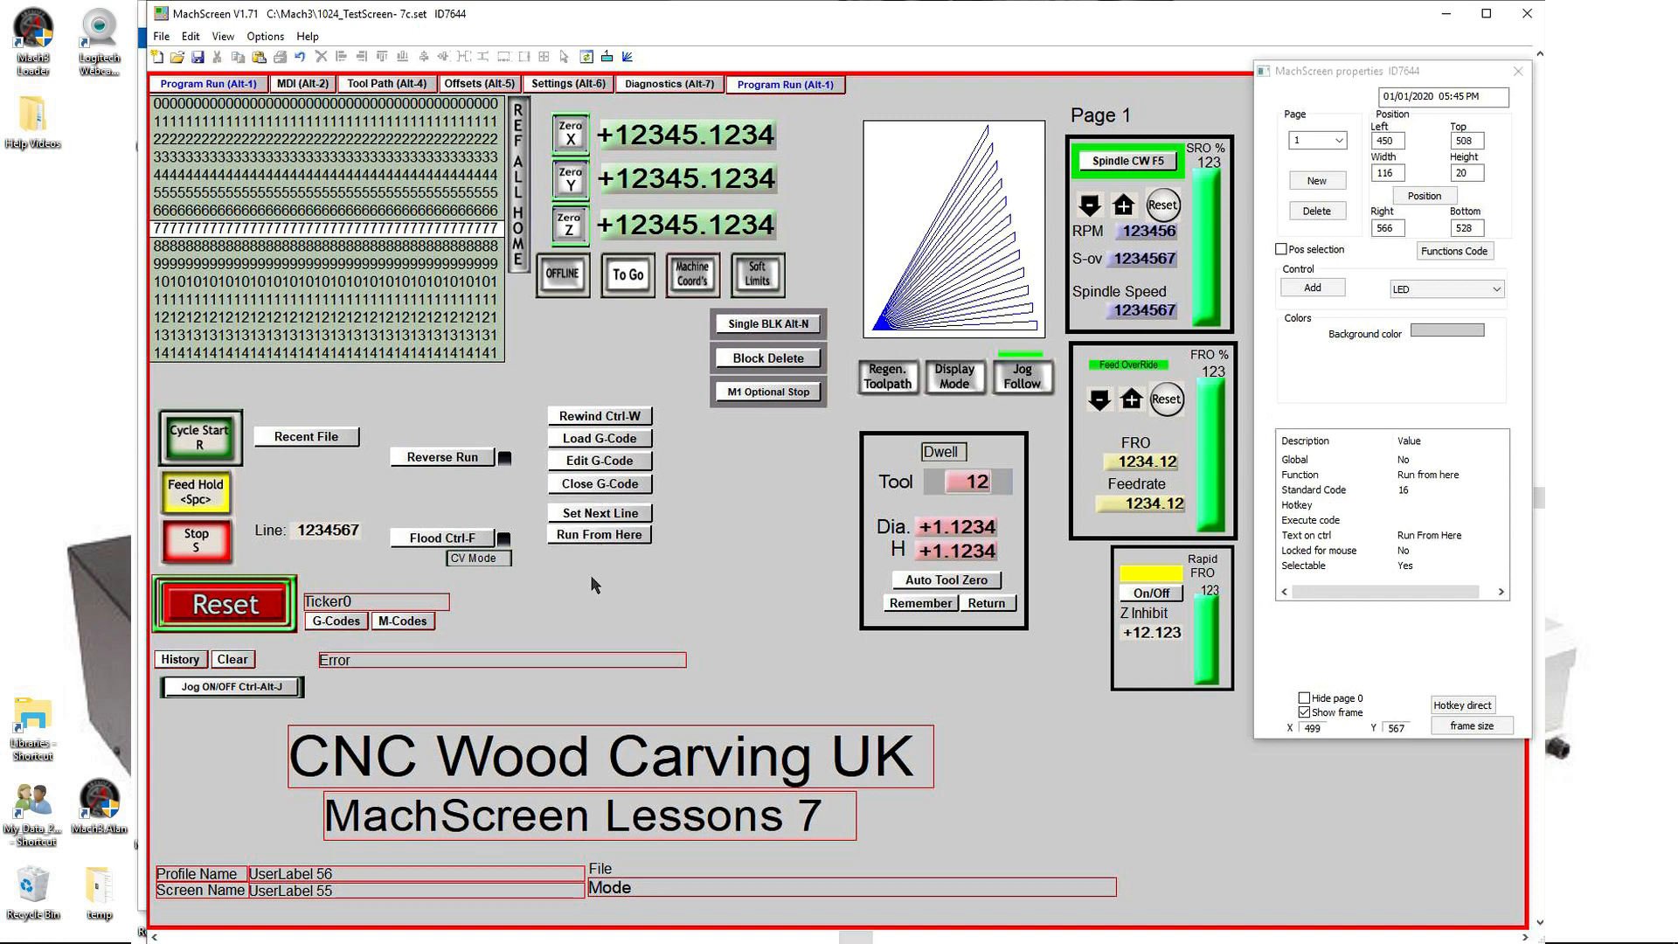
# Step: Move the six-button column from Rewind Ctrl-W to Run From Here beneath the M1 Optional Stop border
pyautogui.moveTo(531, 390); pyautogui.dragTo(668, 513)
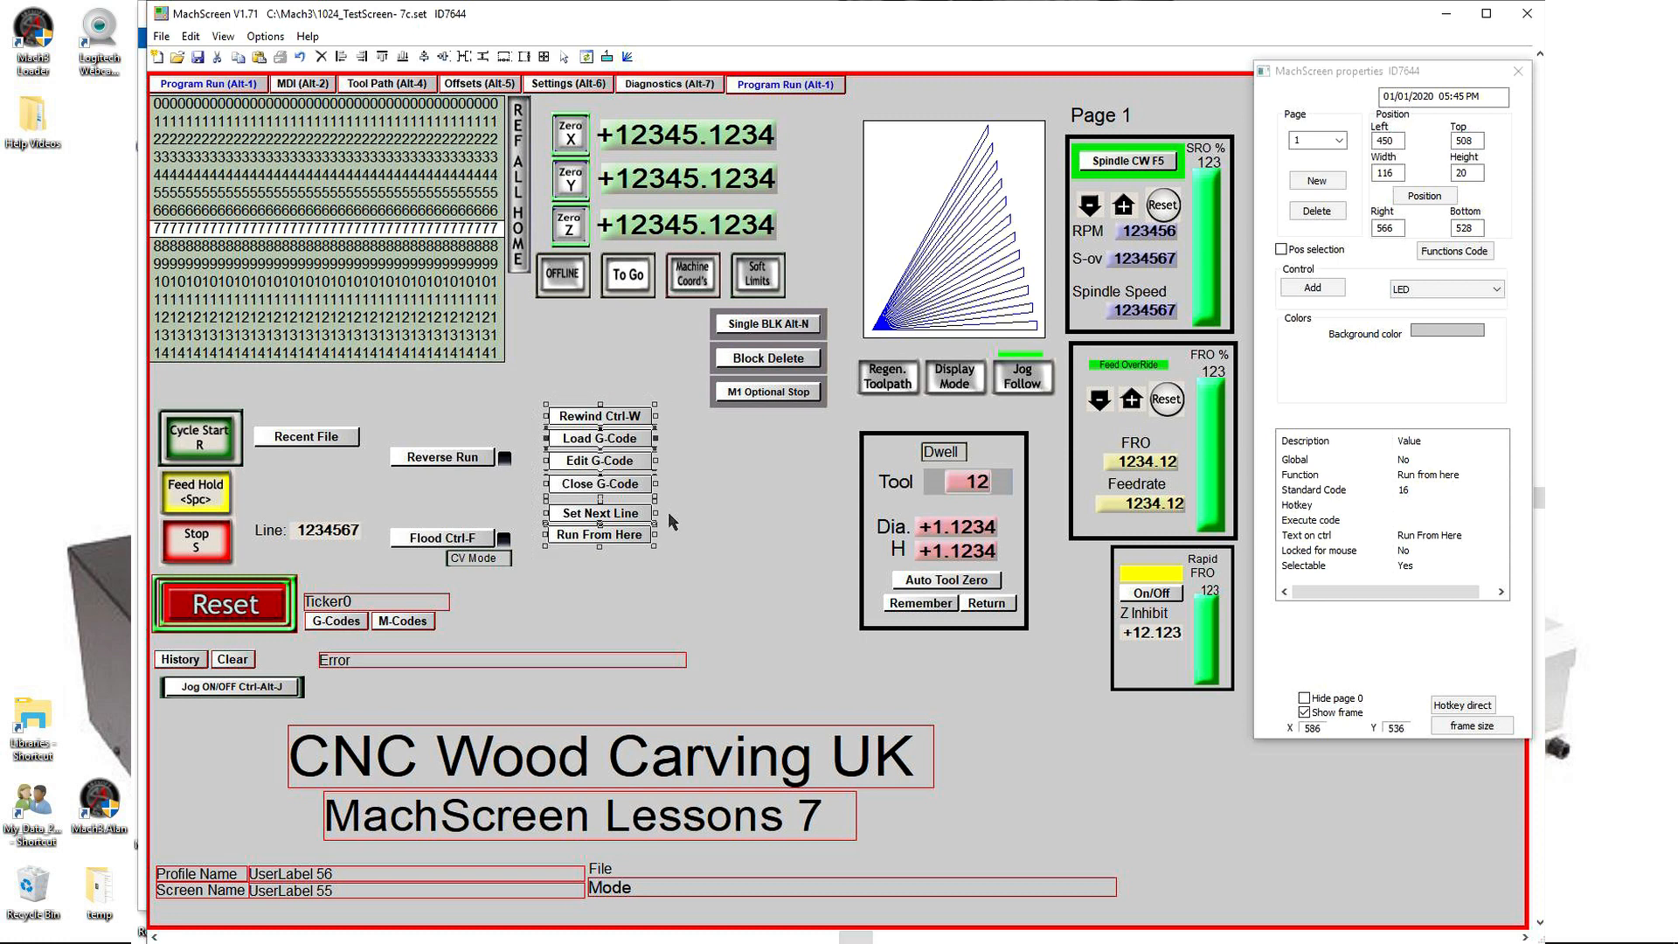
pyautogui.click(731, 495)
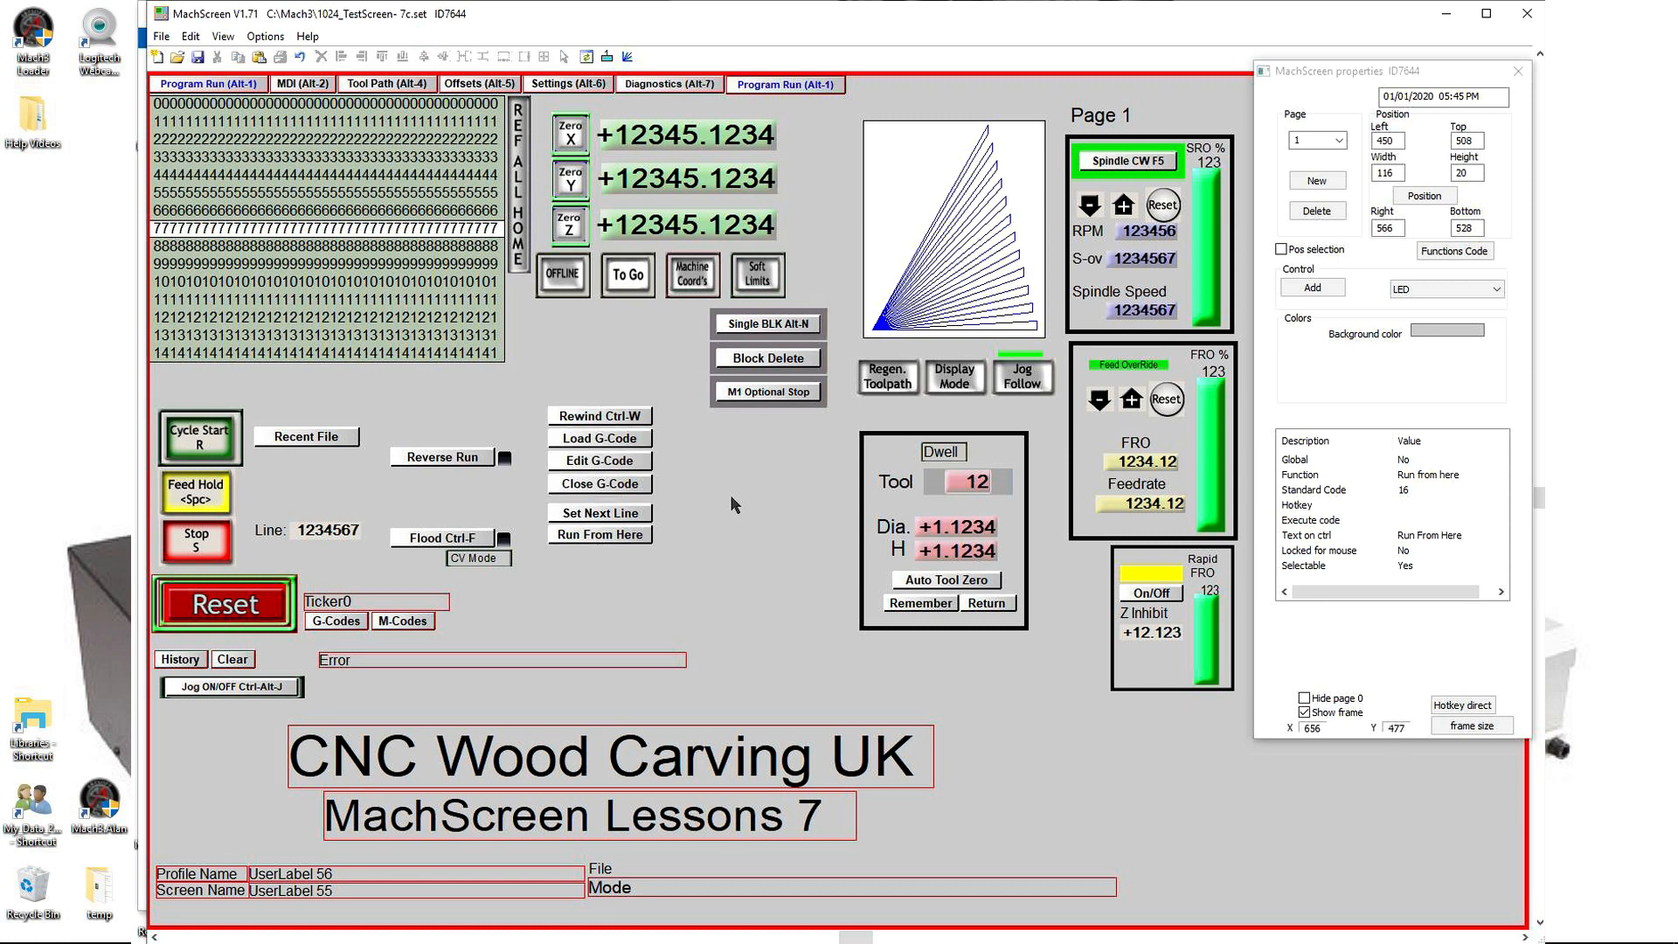
pyautogui.moveTo(553, 386); pyautogui.dragTo(666, 542)
pyautogui.moveTo(584, 437); pyautogui.dragTo(761, 456)
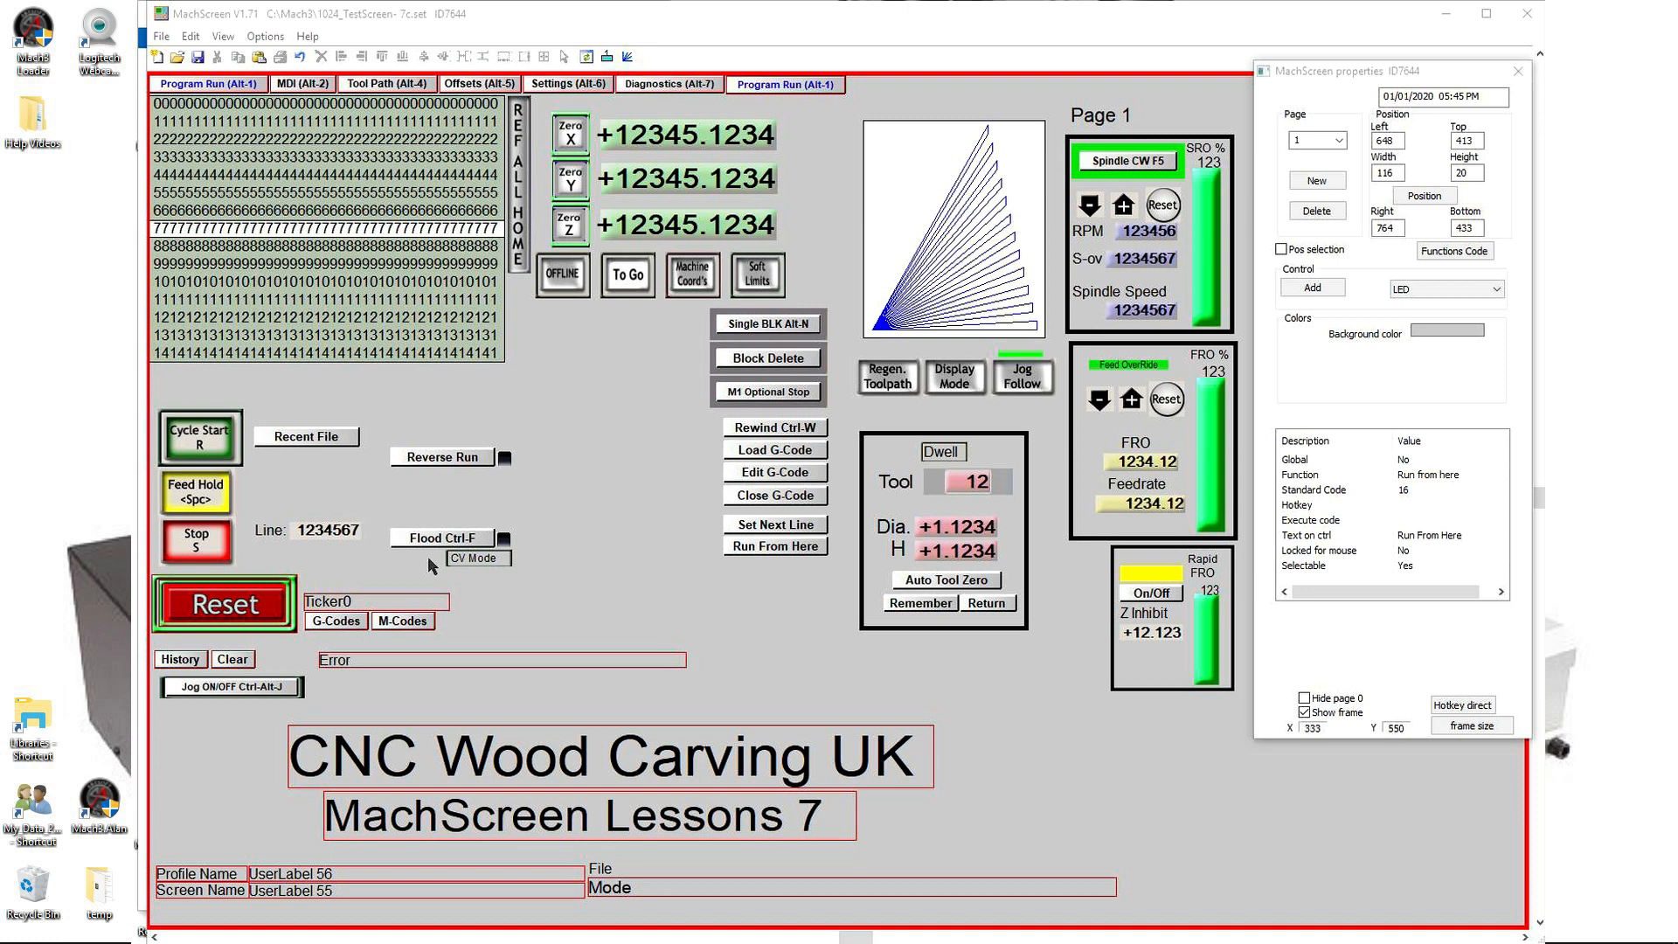
# Step: Delete the Reverse Run and Flood Ctrl-F buttons, their LEDs, the CV Mode label with its frame, and the Line label with its readout
pyautogui.click(442, 463)
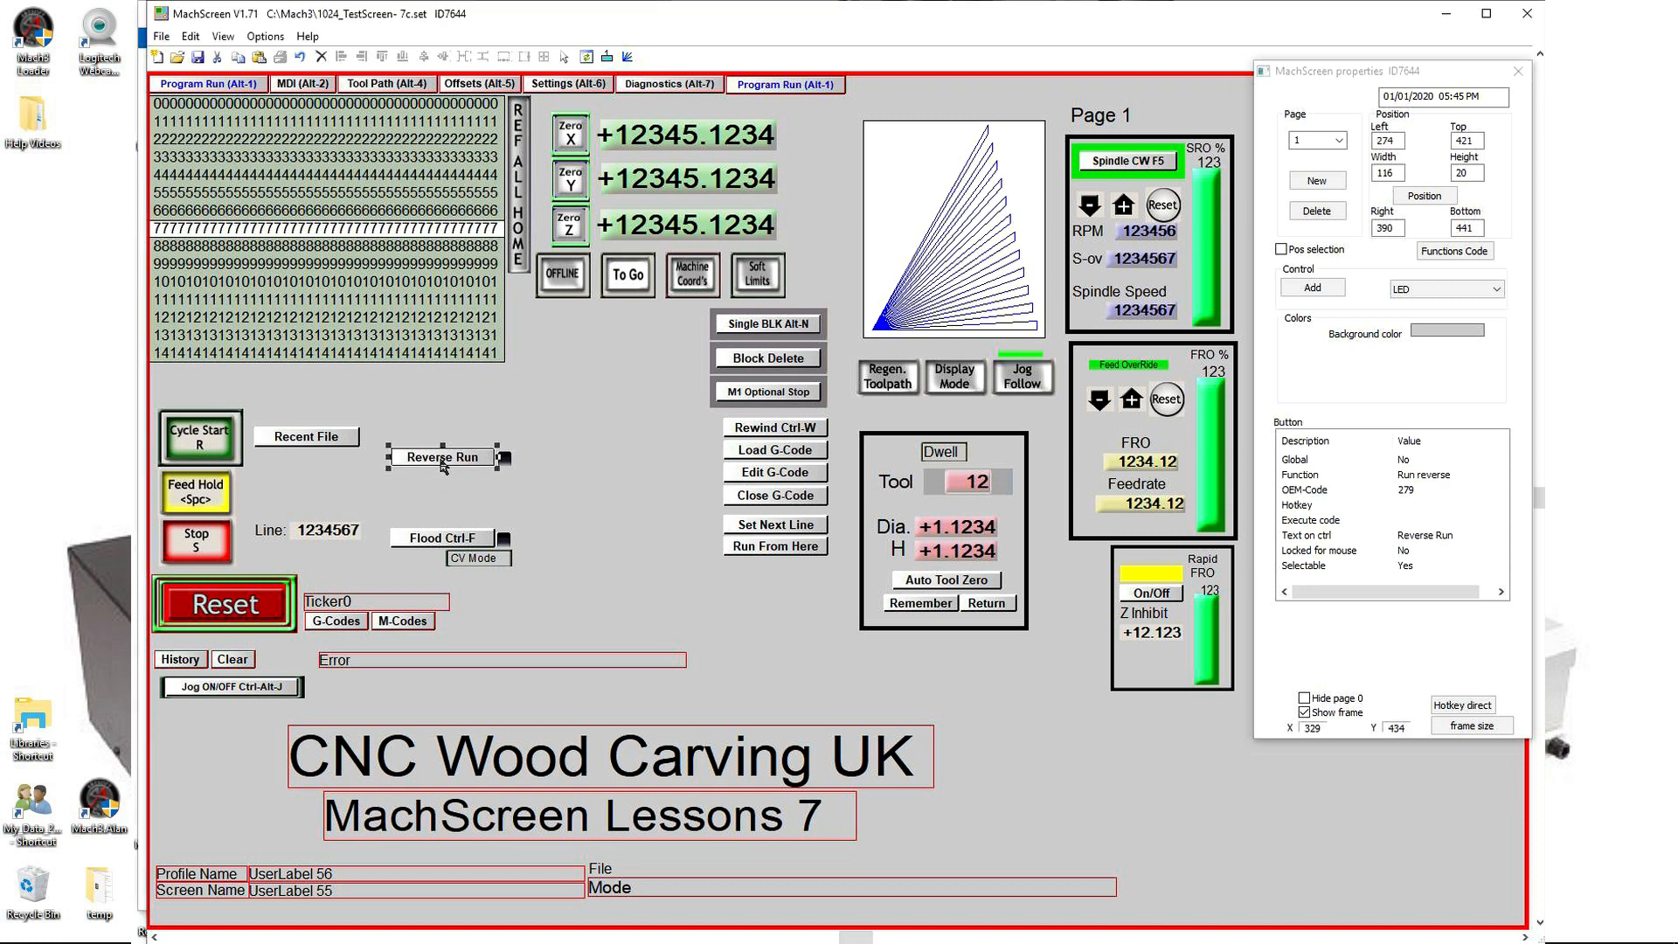
pyautogui.click(439, 534)
pyautogui.press('Delete')
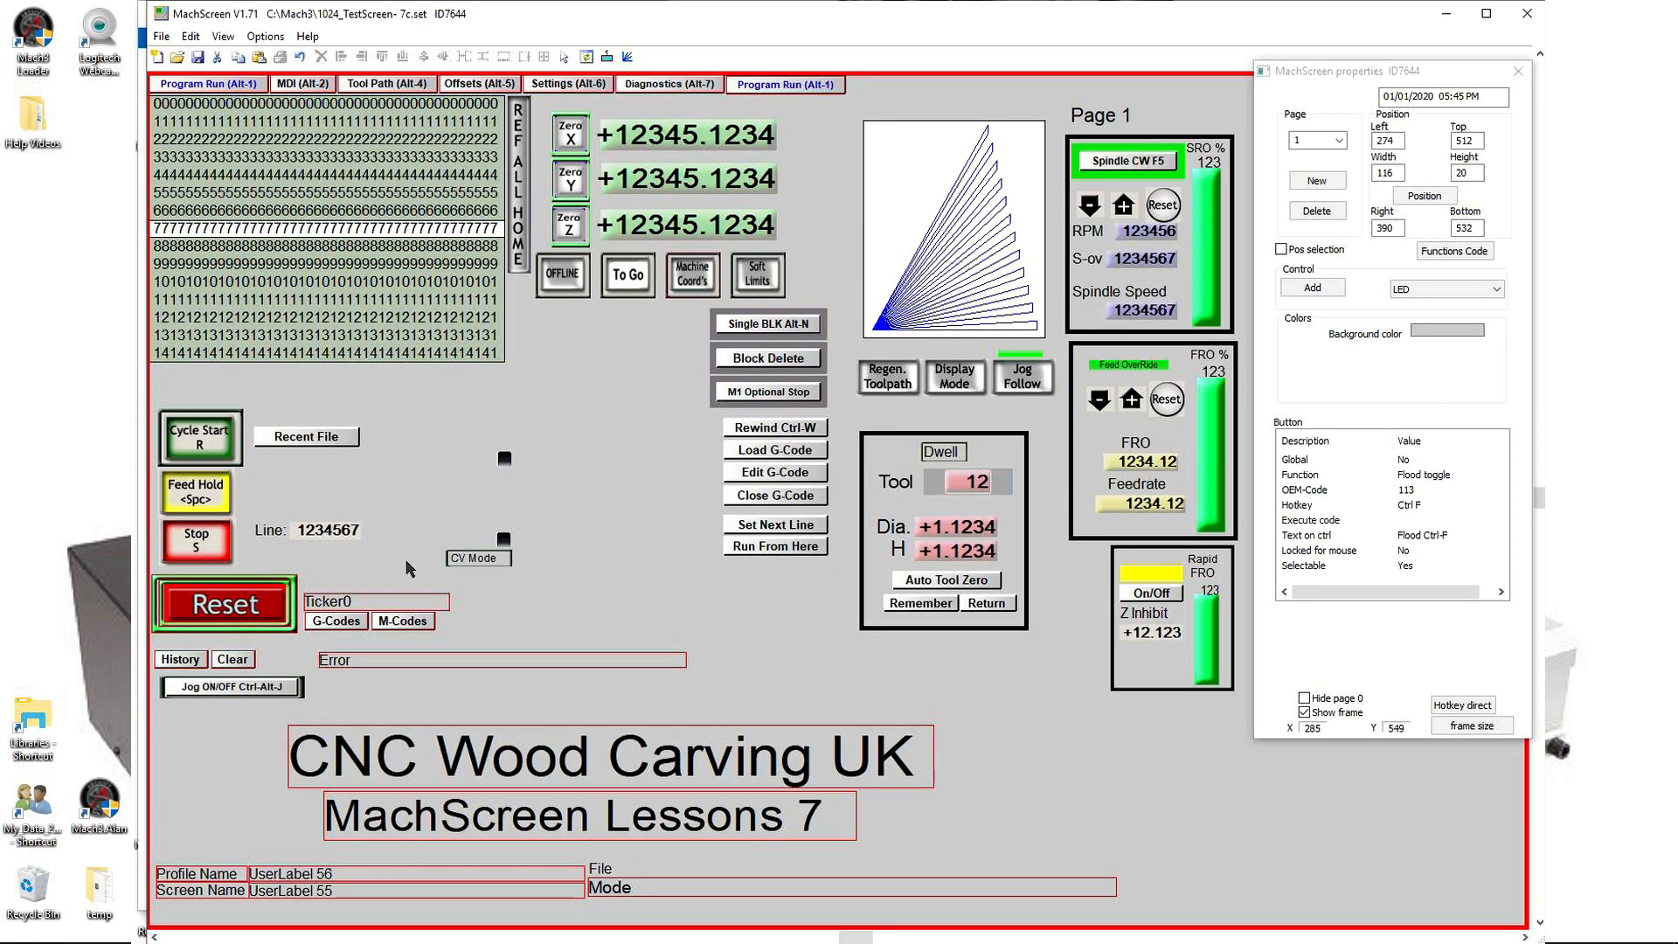
pyautogui.click(477, 560)
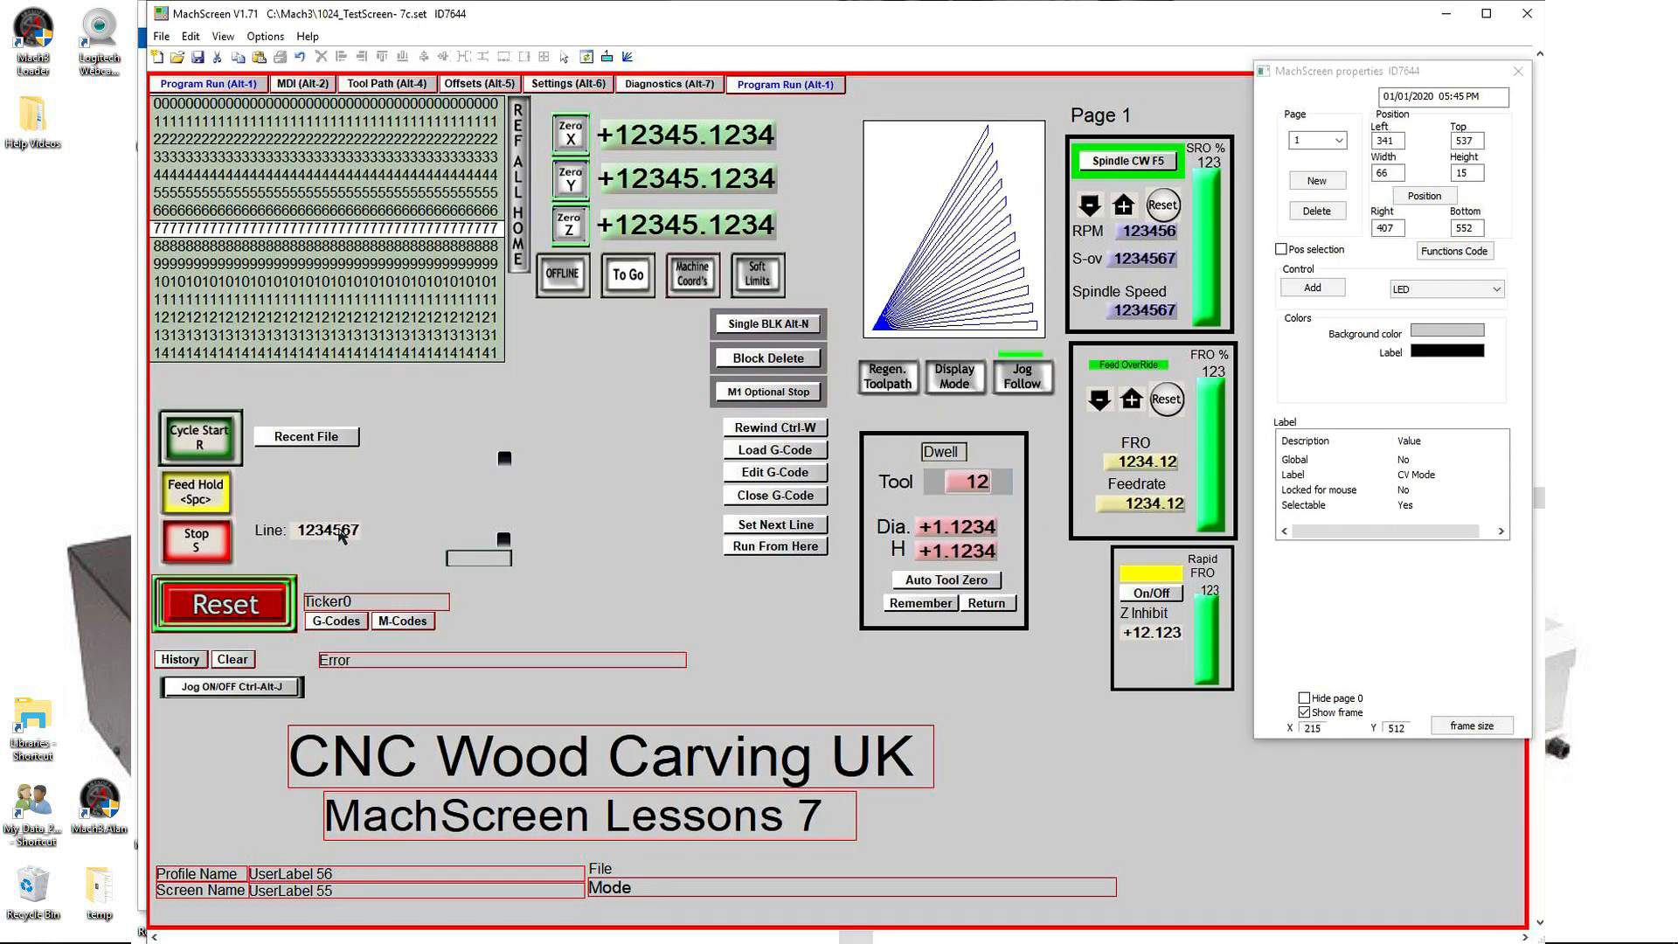
pyautogui.click(325, 535)
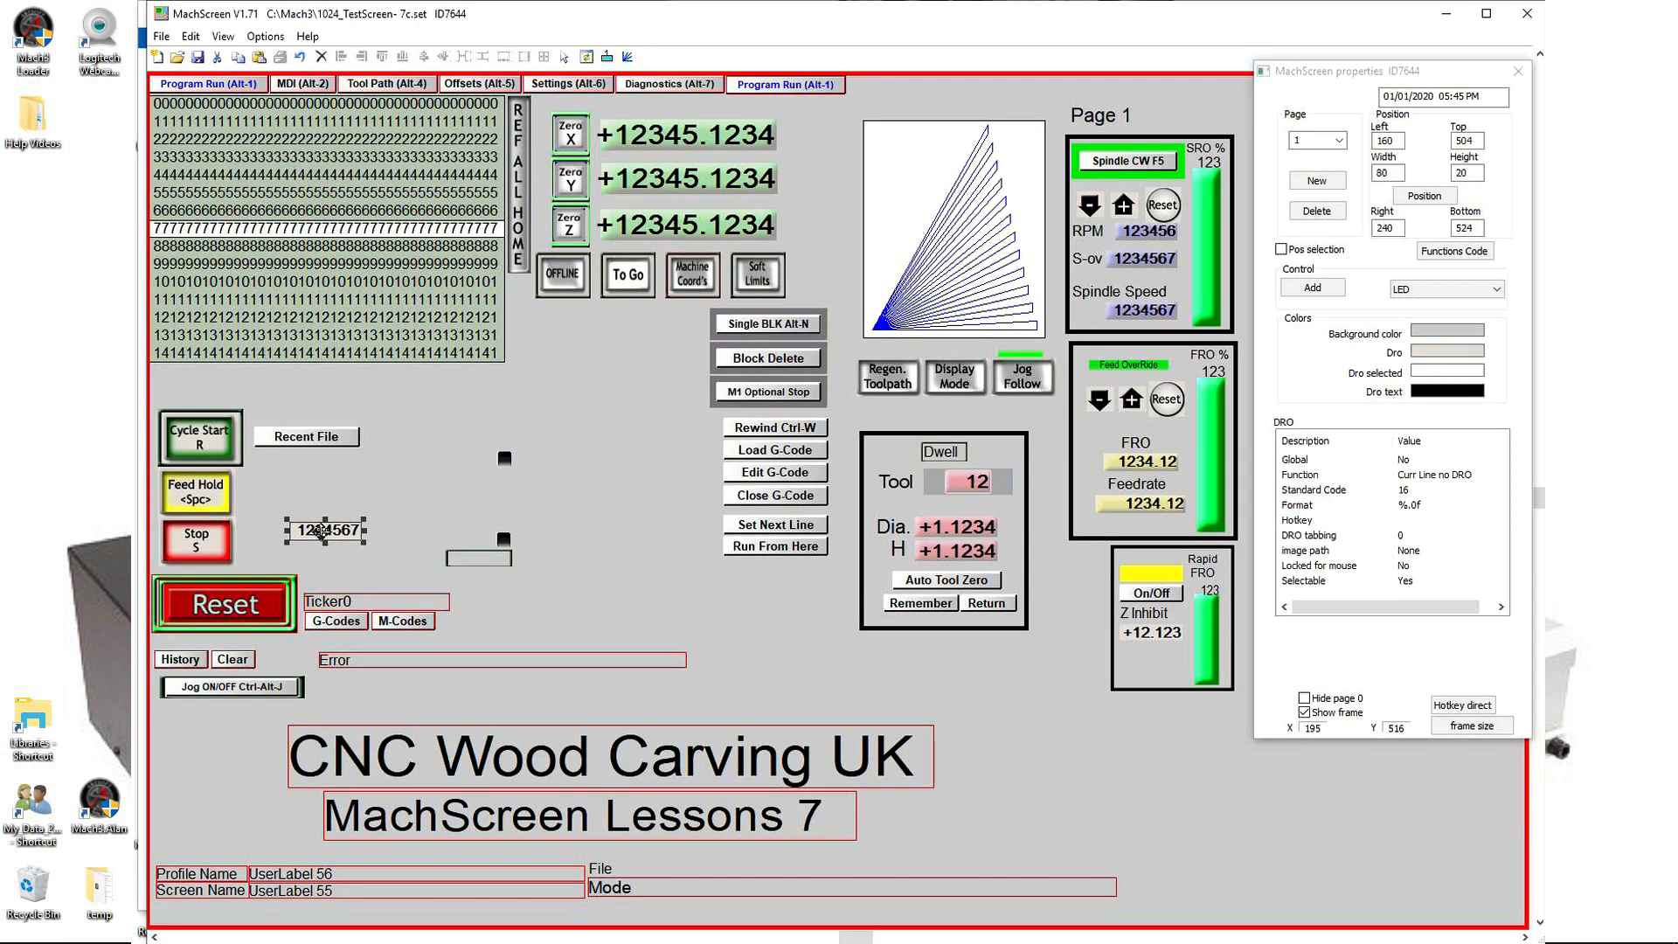
pyautogui.click(472, 561)
pyautogui.click(506, 519)
pyautogui.click(517, 480)
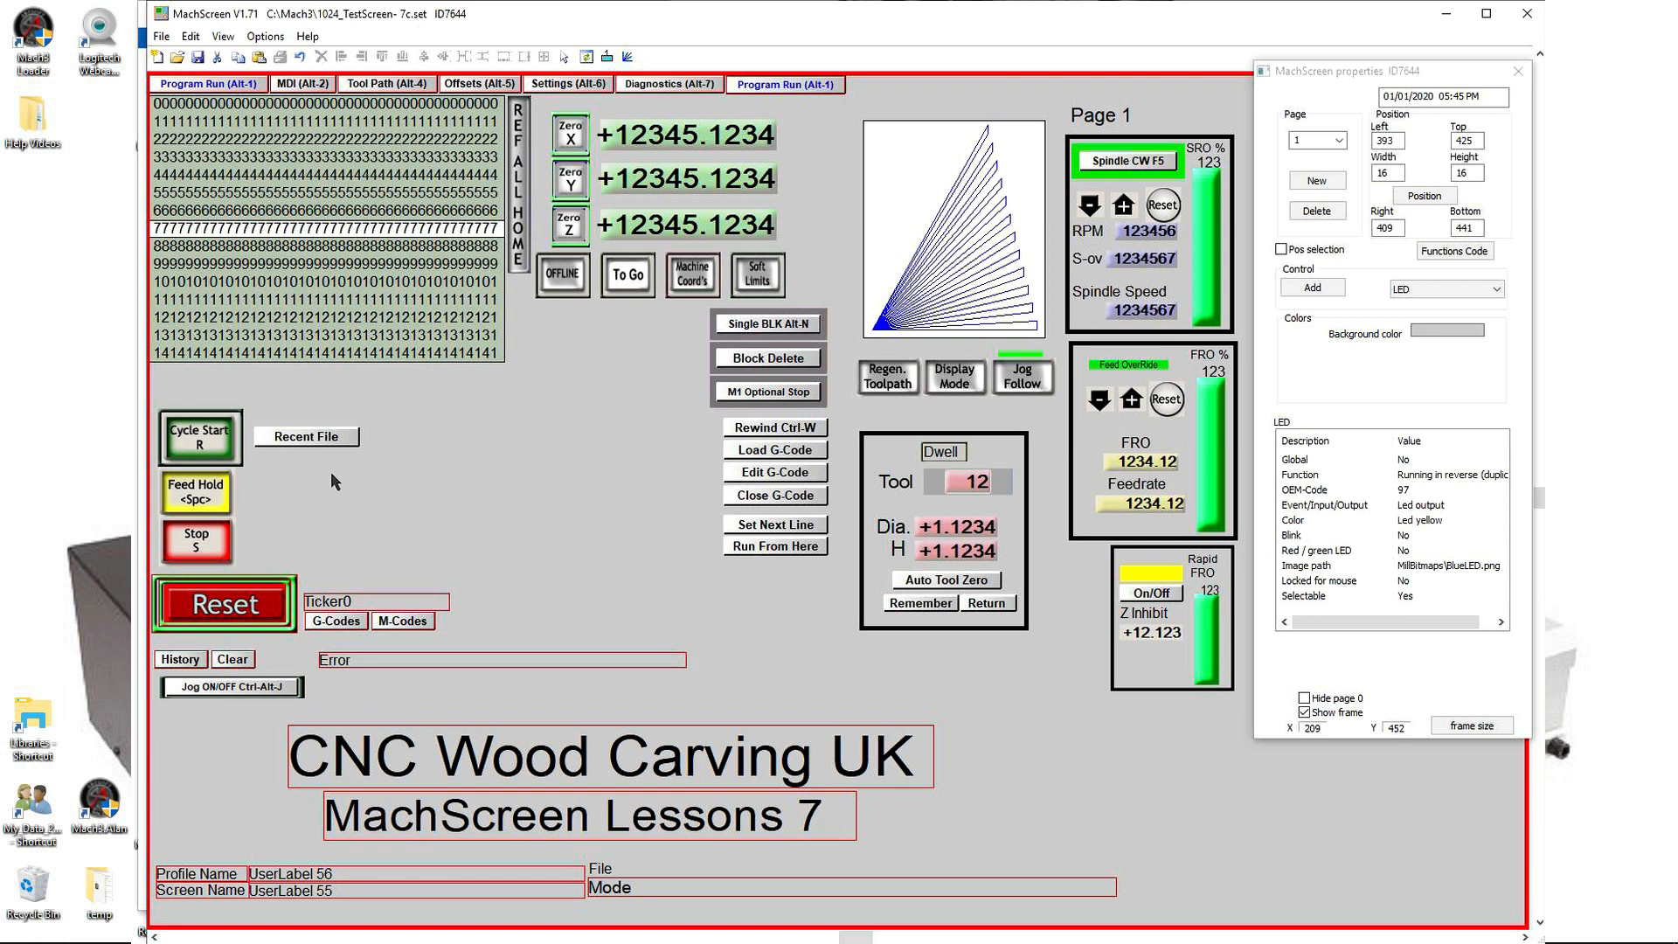
# Step: Move the Recent File button directly beneath Run From Here and centre-align it with the rest of the button column
pyautogui.click(304, 436)
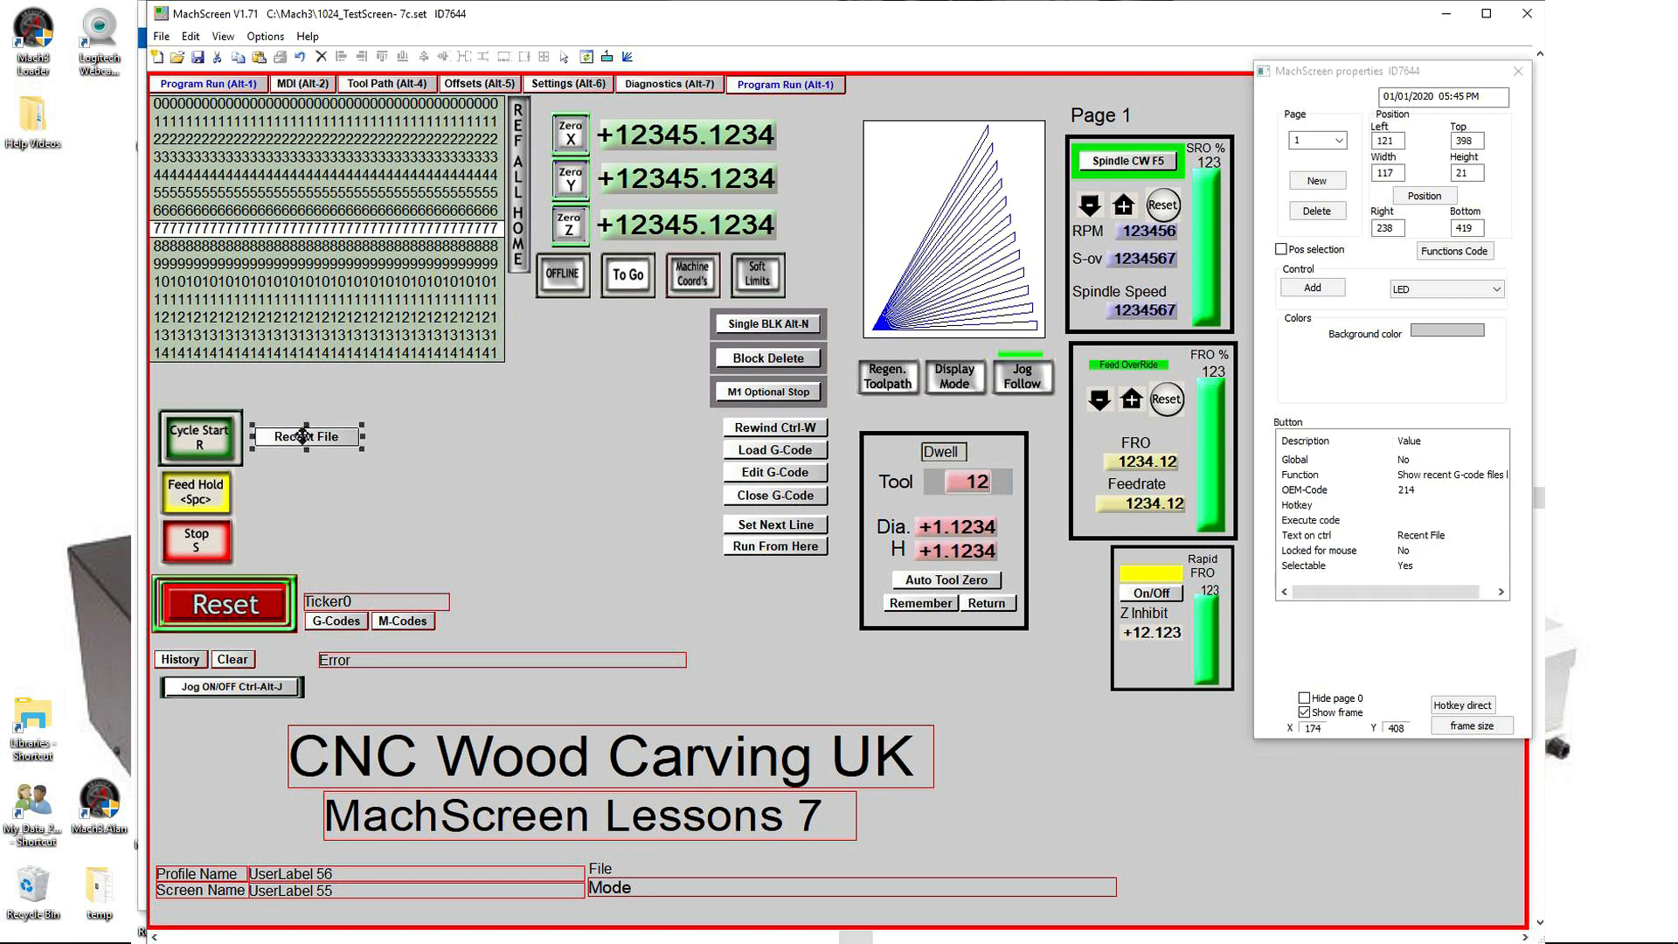
pyautogui.click(772, 569)
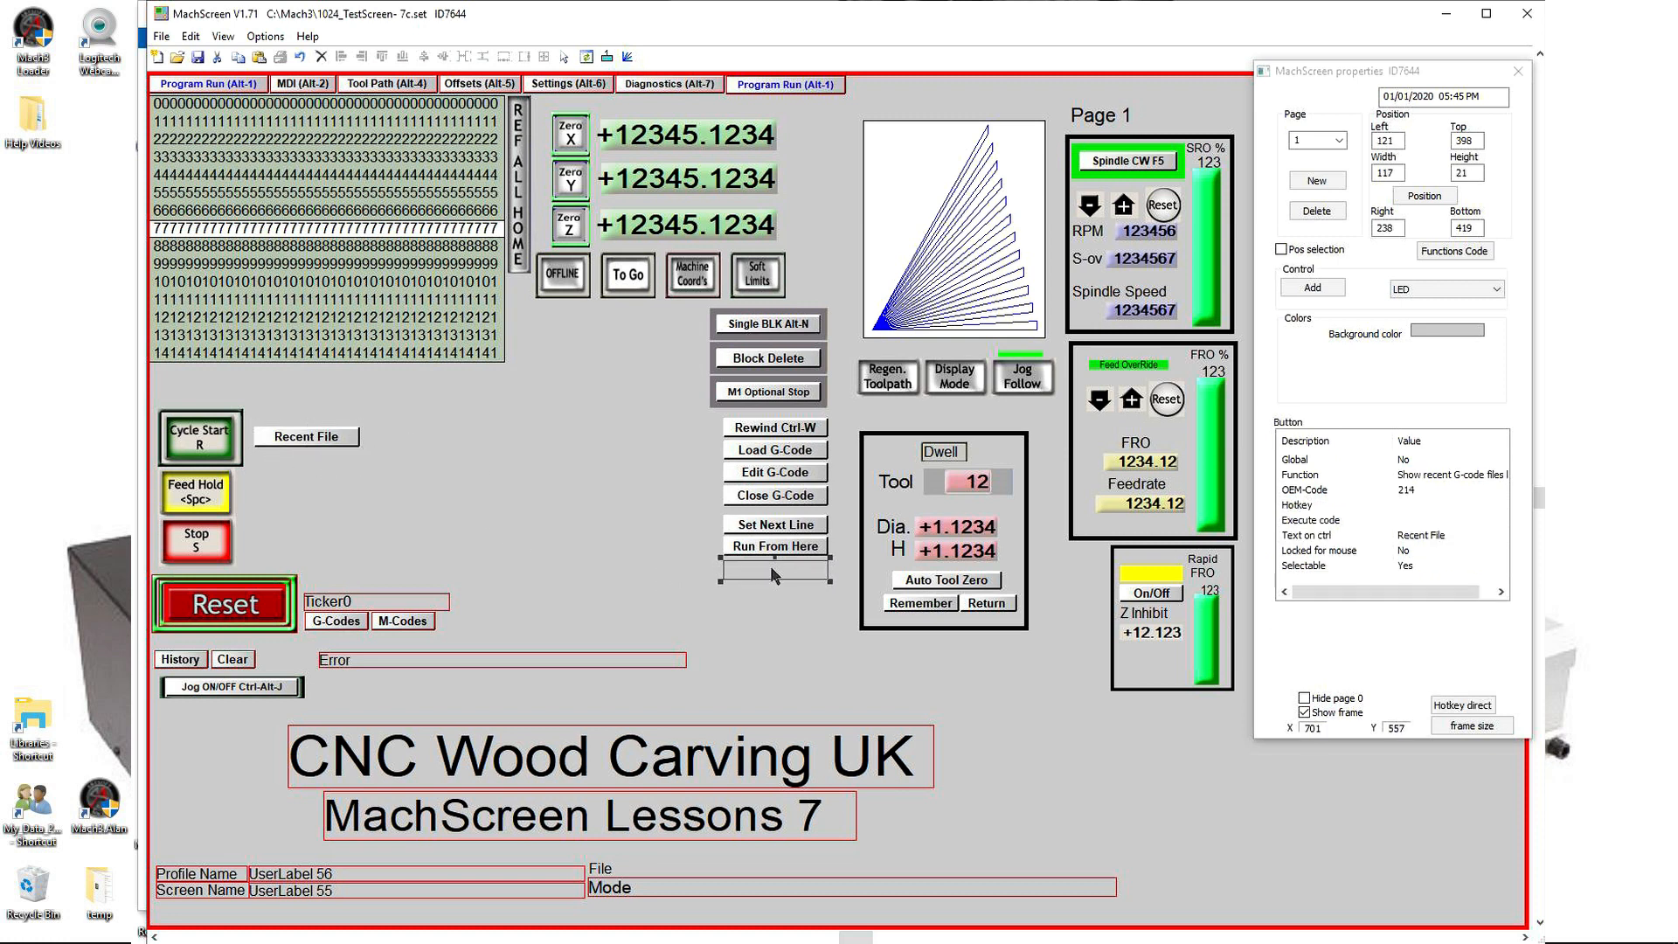
pyautogui.moveTo(772, 566); pyautogui.dragTo(772, 567)
pyautogui.click(725, 611)
pyautogui.moveTo(711, 416); pyautogui.dragTo(839, 589)
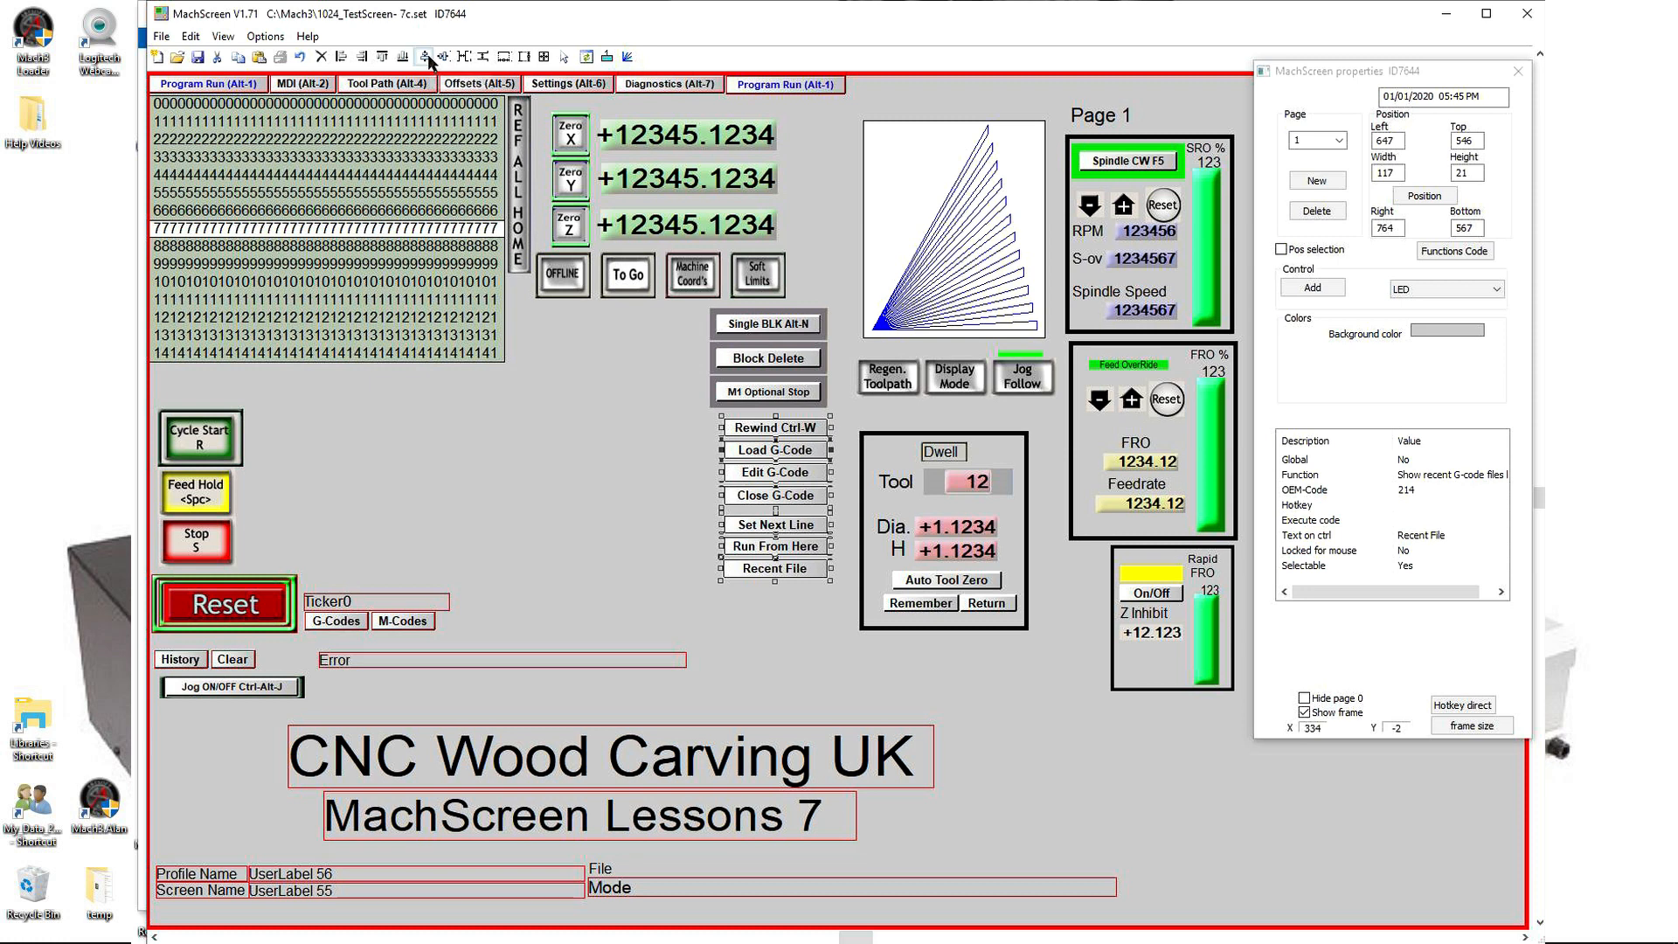
pyautogui.click(682, 432)
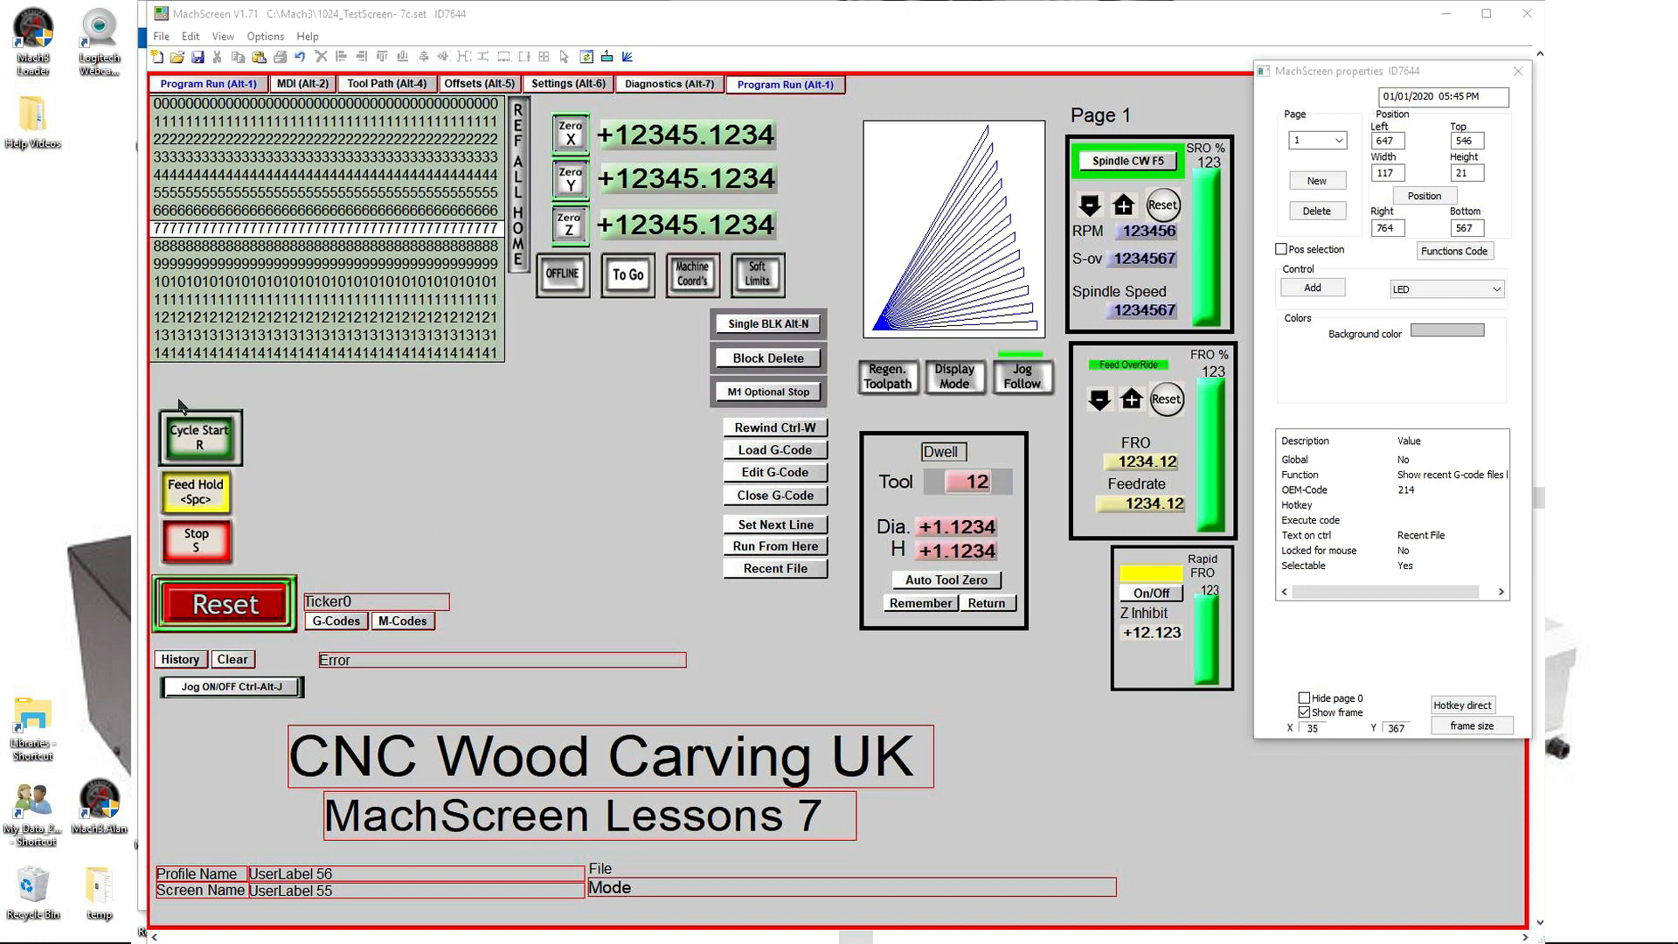
# Step: Move the Cycle Start, Feed Hold and Stop buttons together beside the Rewind-to-Recent File column and align their centres vertically
pyautogui.moveTo(156, 386); pyautogui.dragTo(578, 539)
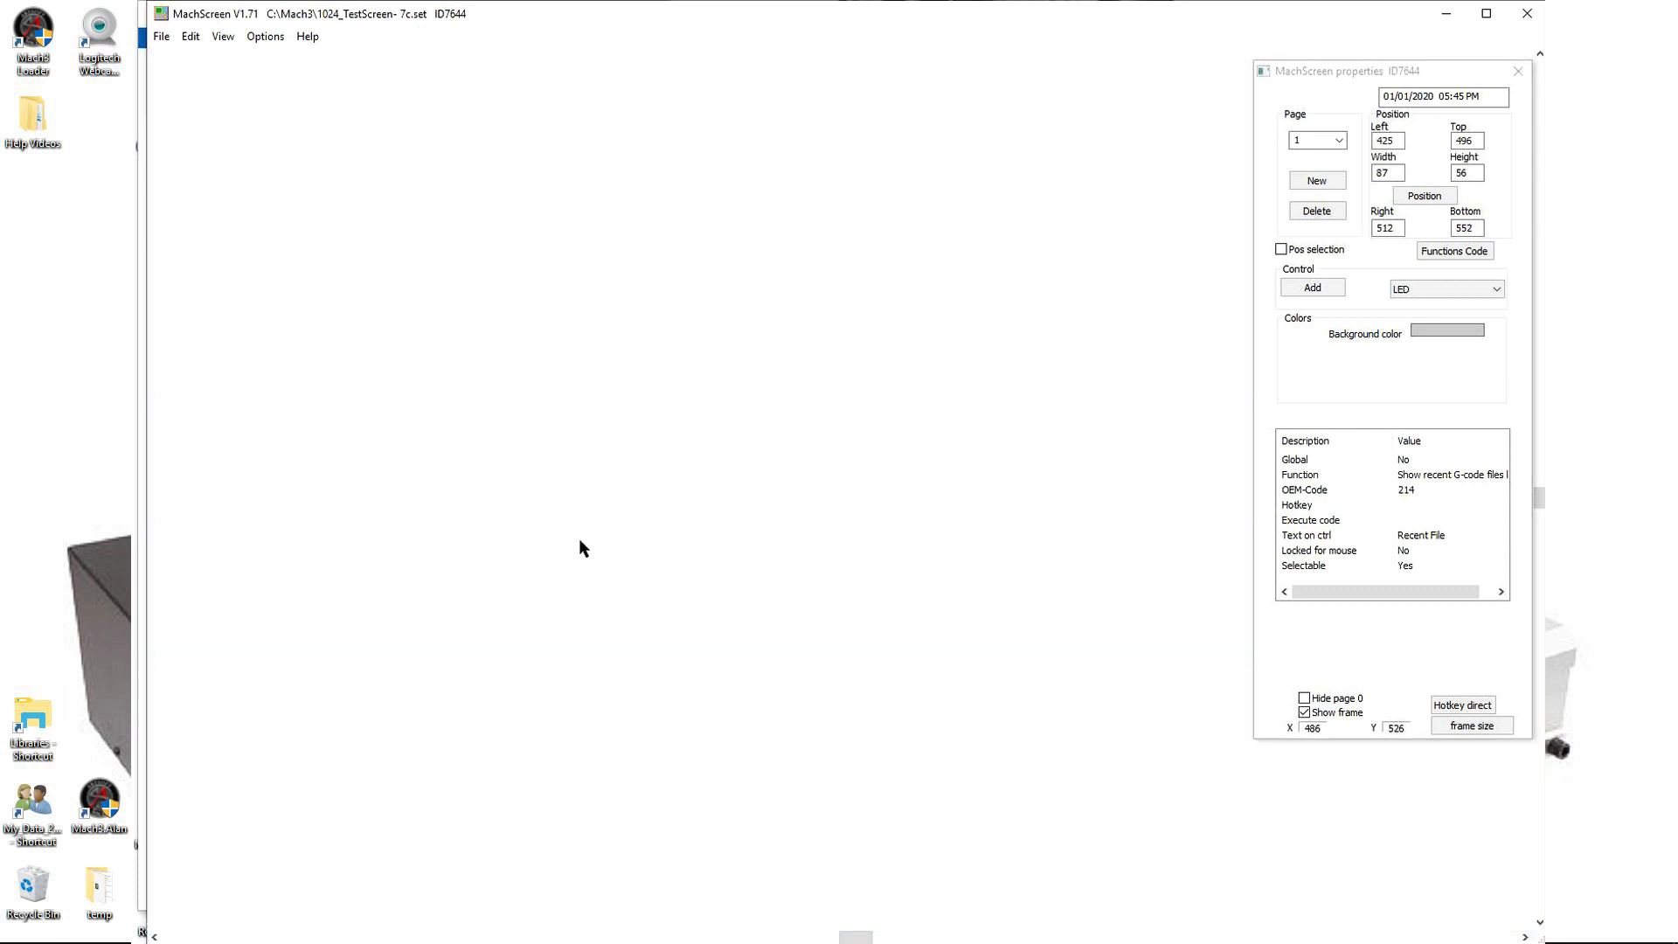
pyautogui.click(423, 57)
pyautogui.click(386, 417)
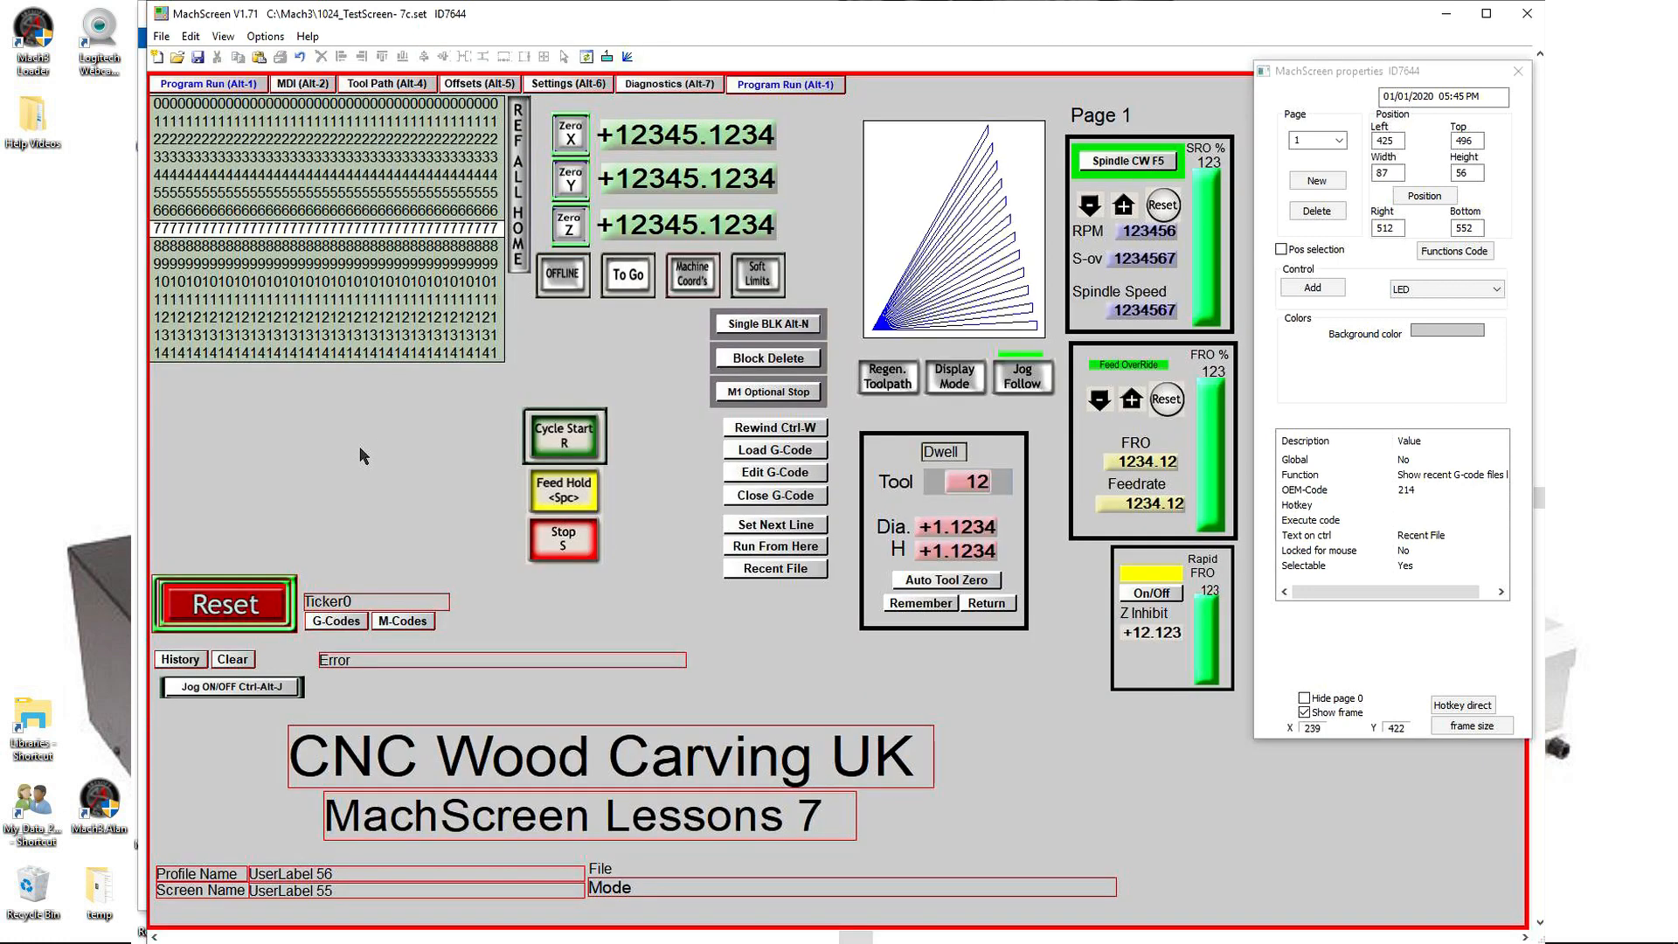